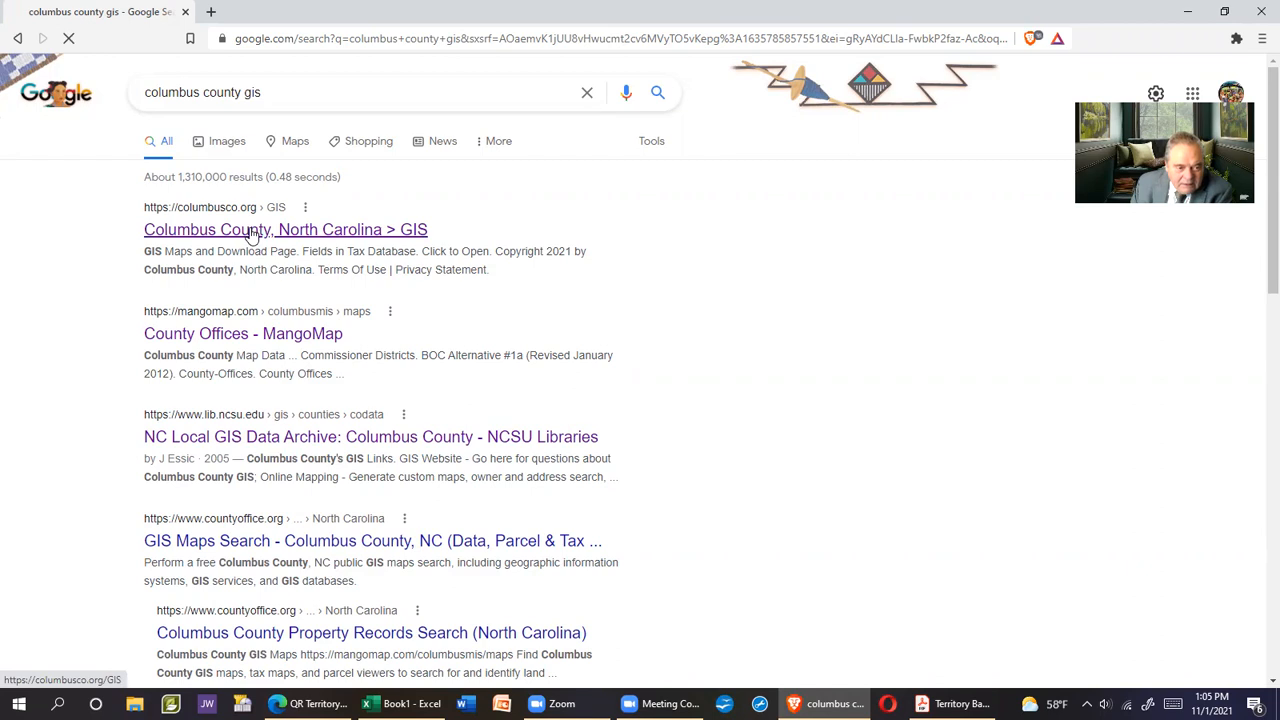
Open the Land Records parcel map from the Columbus County GIS map library
click(252, 233)
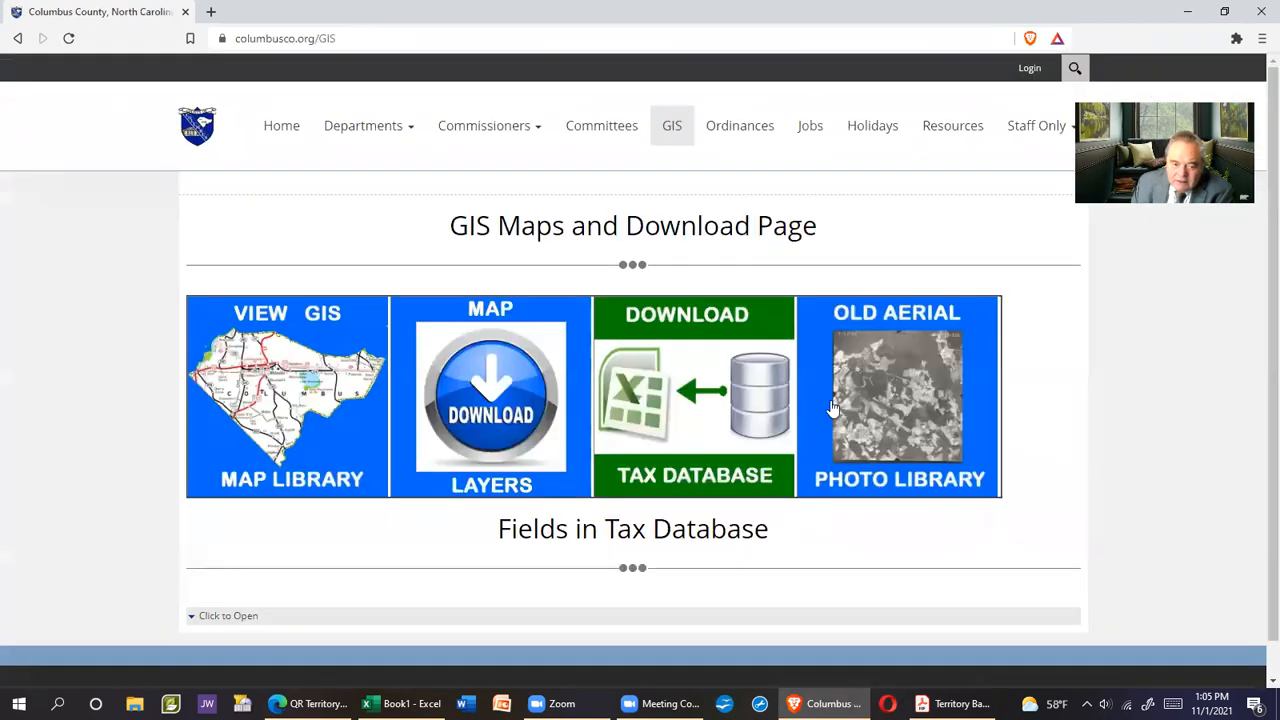
click(287, 396)
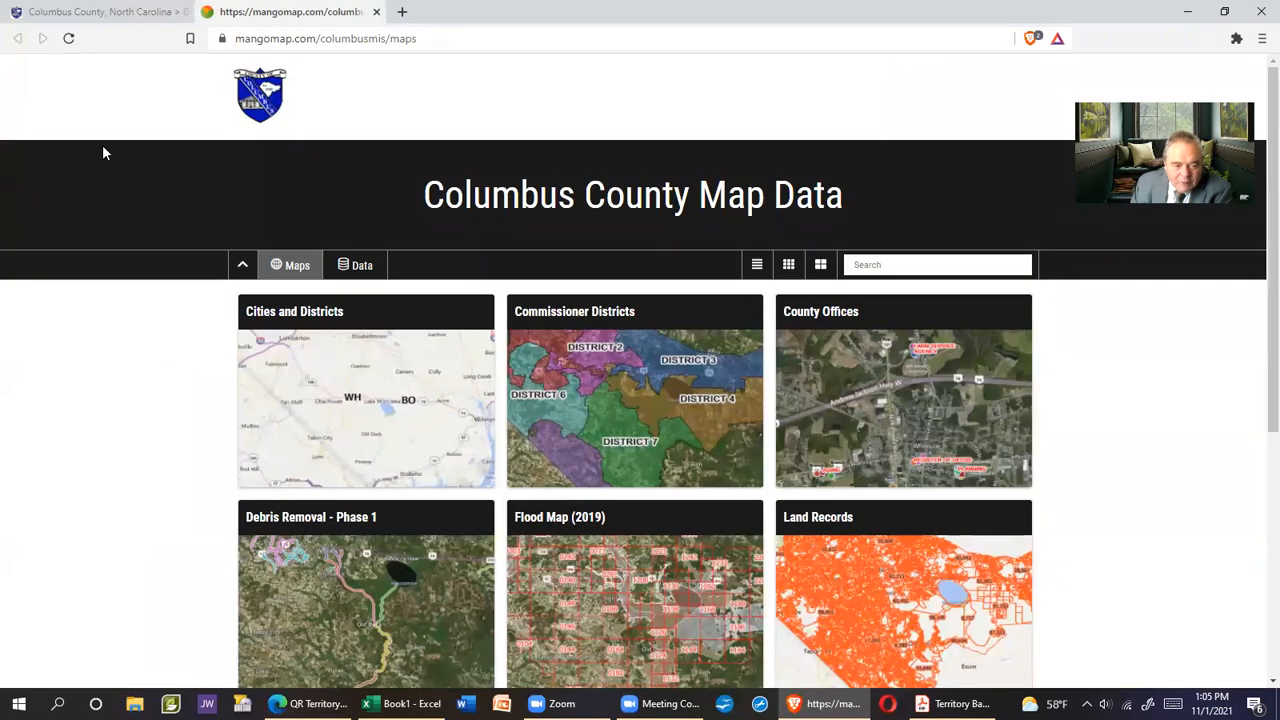
drag(237, 43, 425, 42)
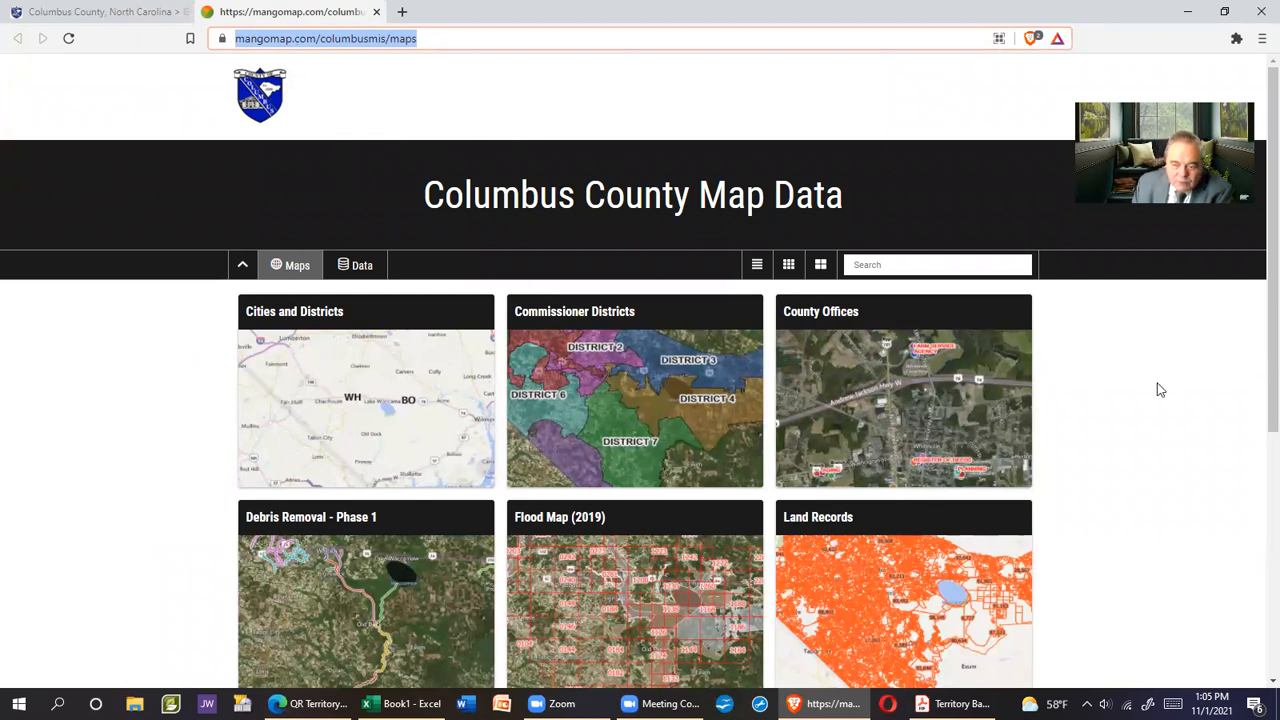
scroll(1178, 413, down, 3)
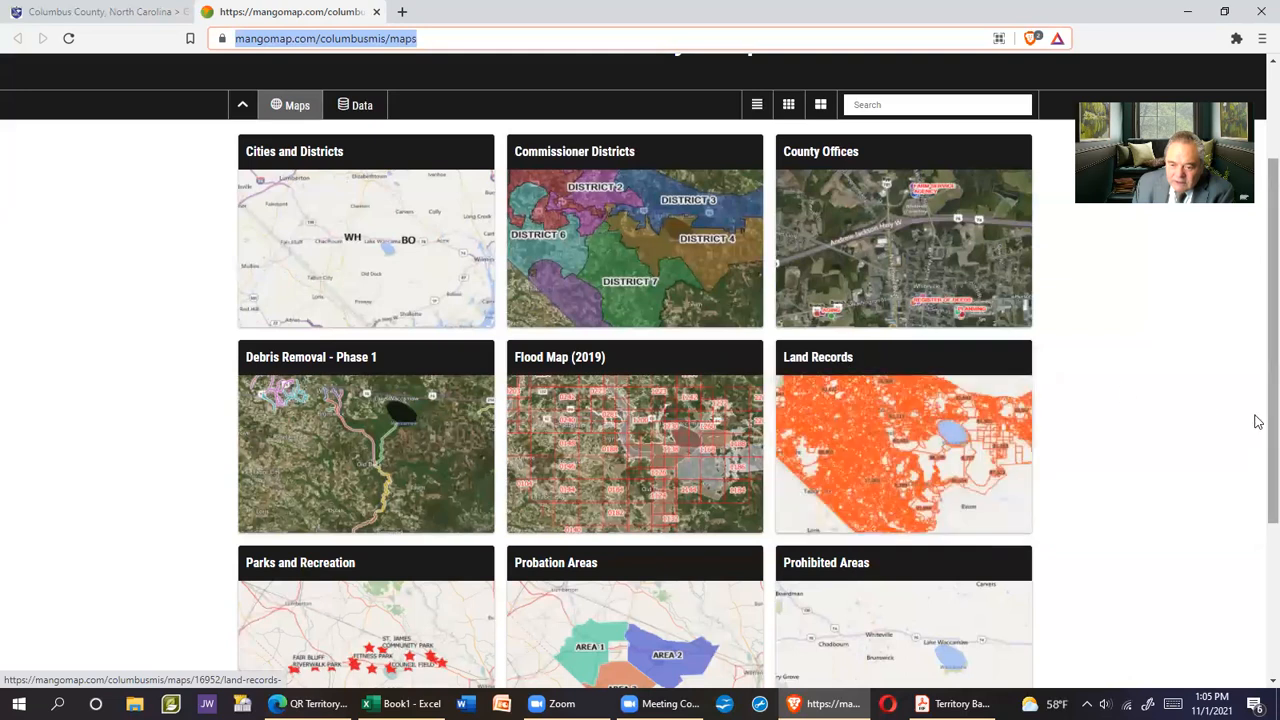
click(859, 453)
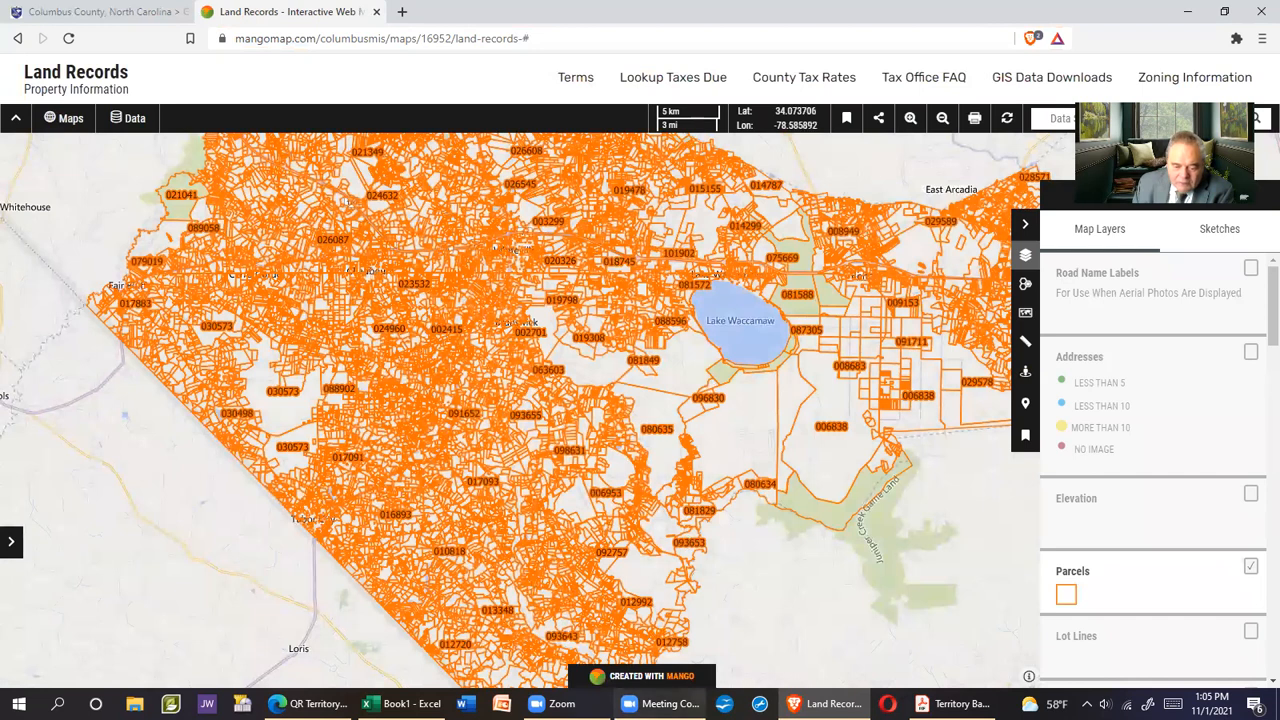
Bring up the CC01 Whiteville road map card in Acrobat and return to its top
click(975, 704)
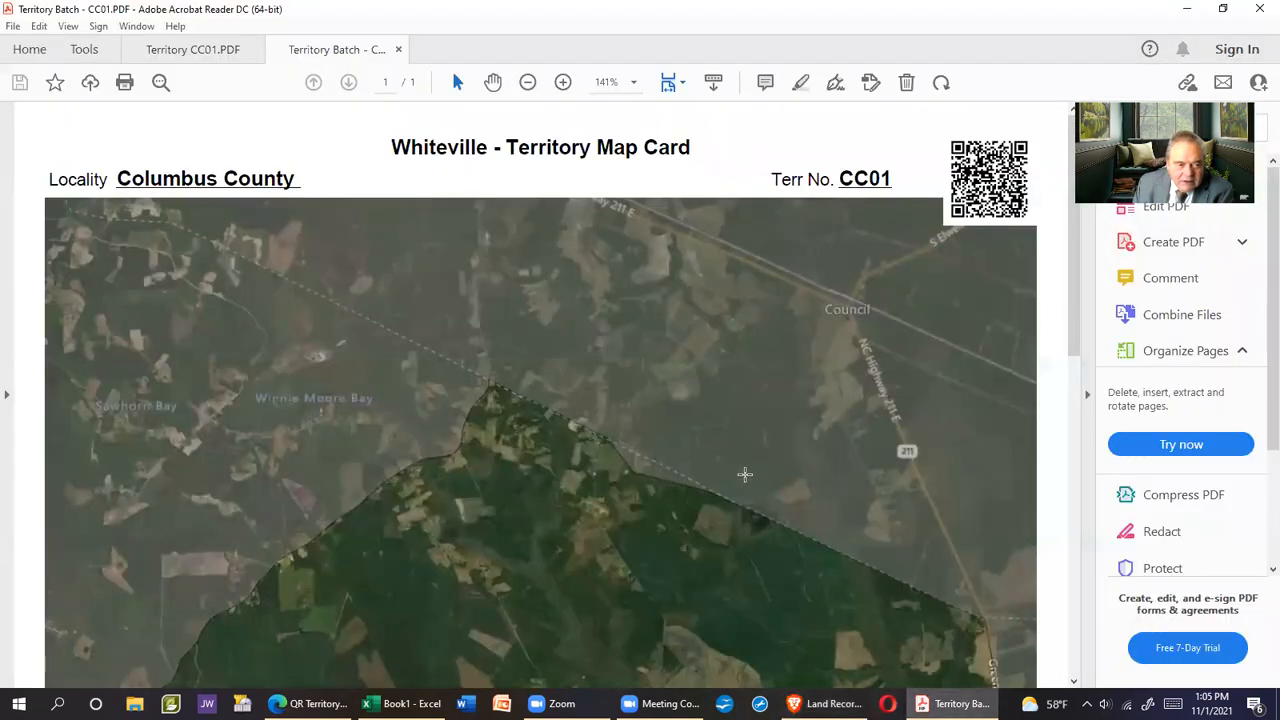
click(214, 49)
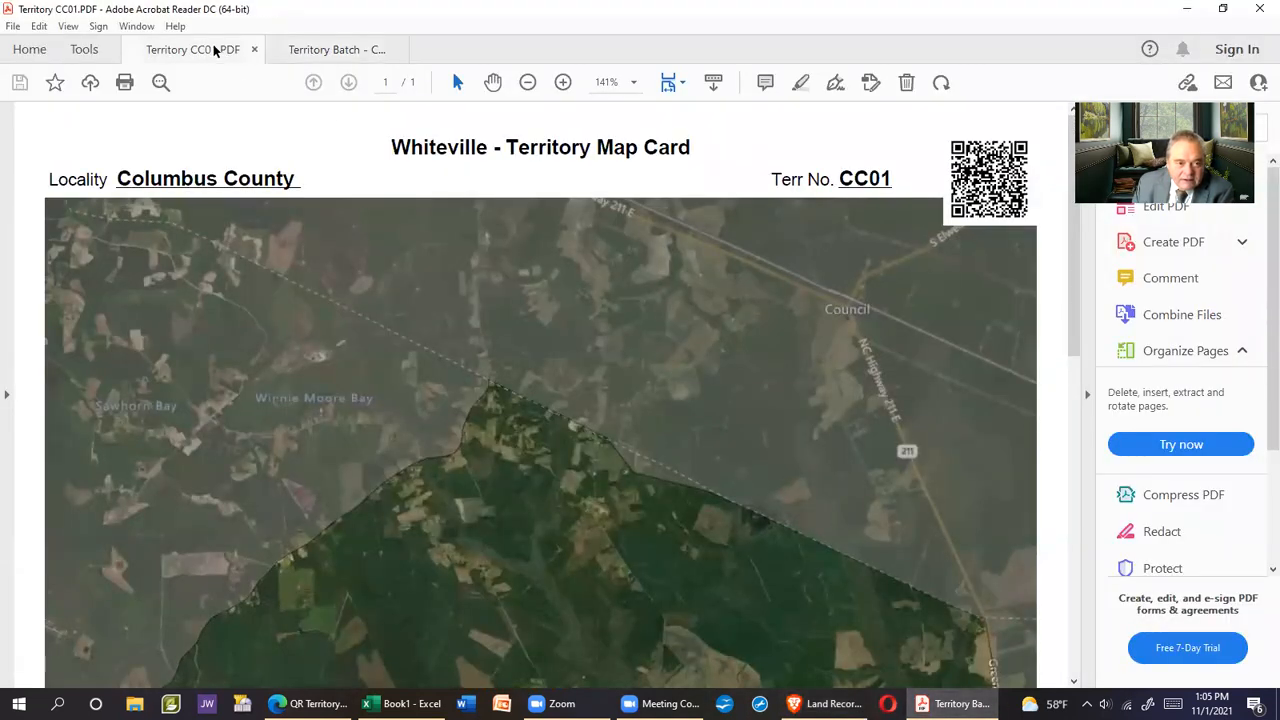
drag(436, 455, 494, 474)
scroll(491, 514, down, 1)
scroll(496, 508, down, 1)
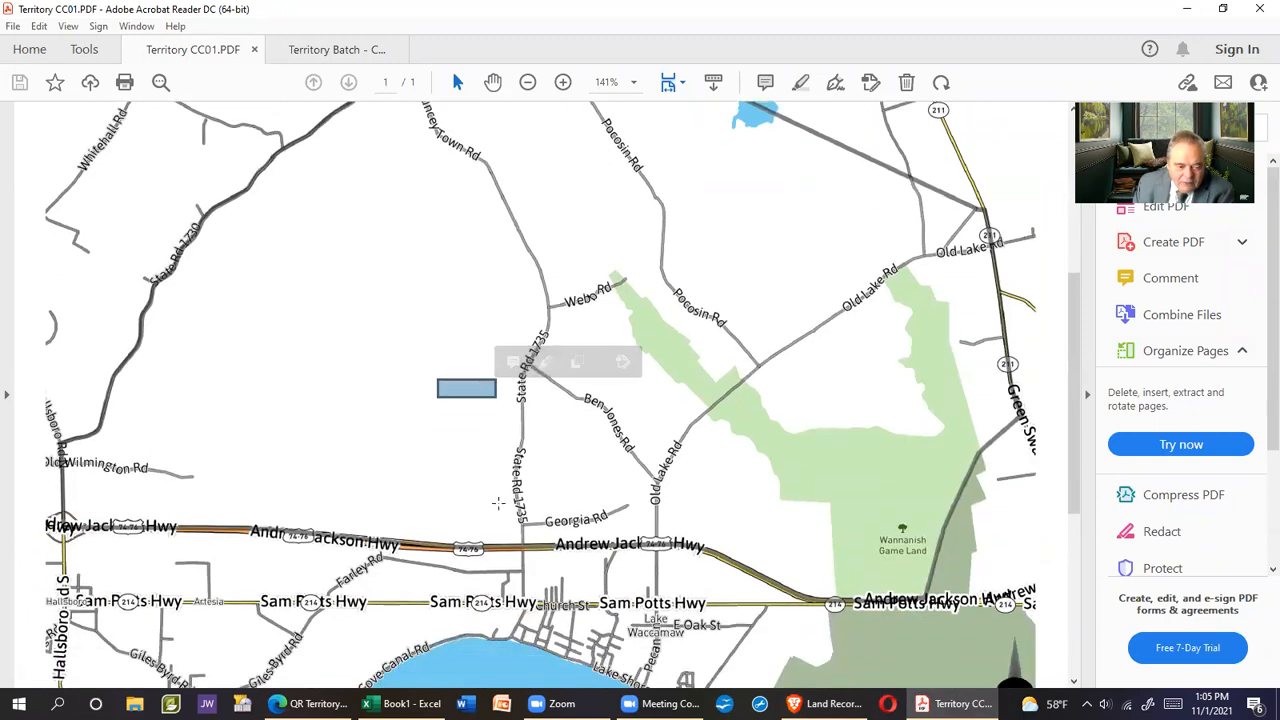
click(498, 506)
click(445, 505)
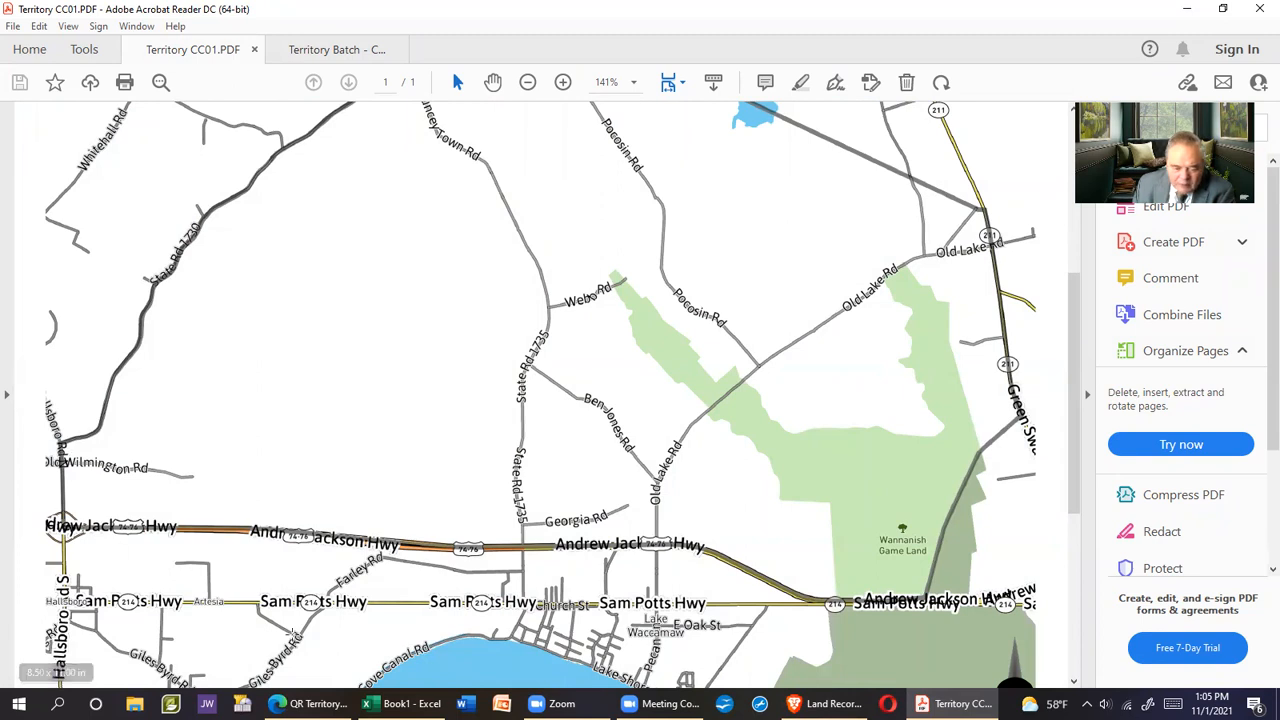
key(Home)
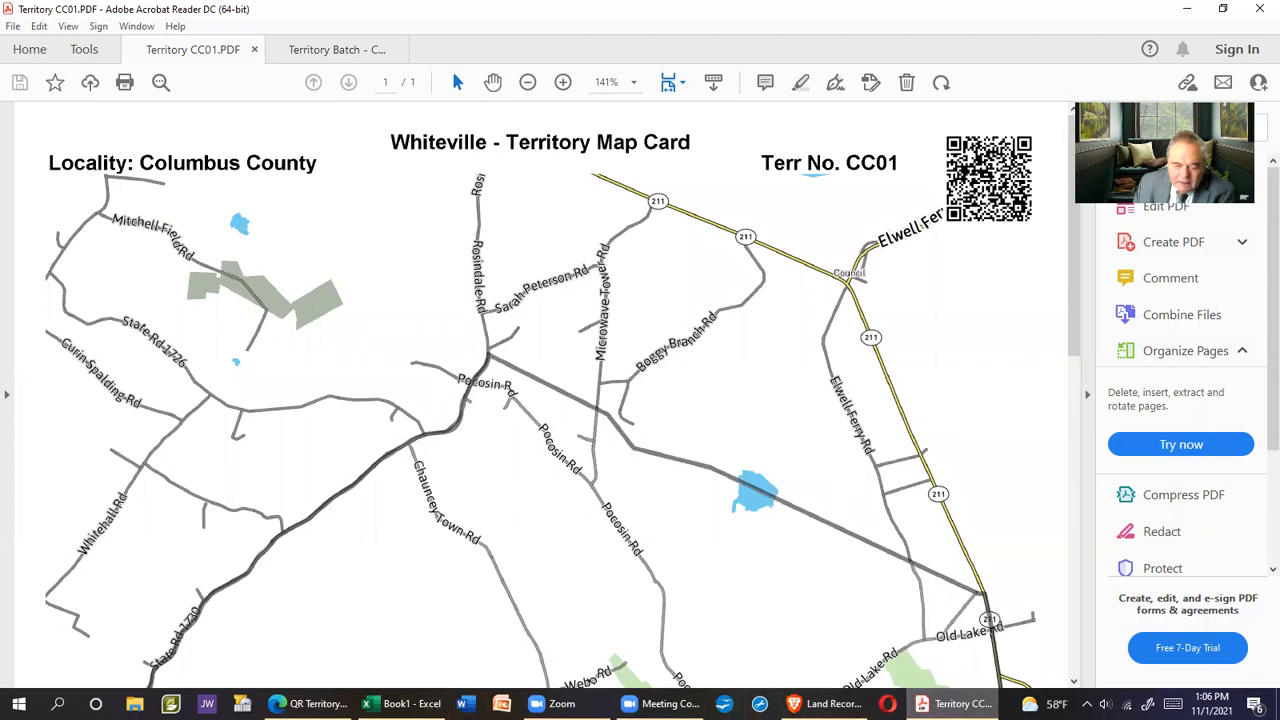
Glance at the Territory Batch satellite card, then bring up CC01's online QR map
click(343, 49)
click(209, 49)
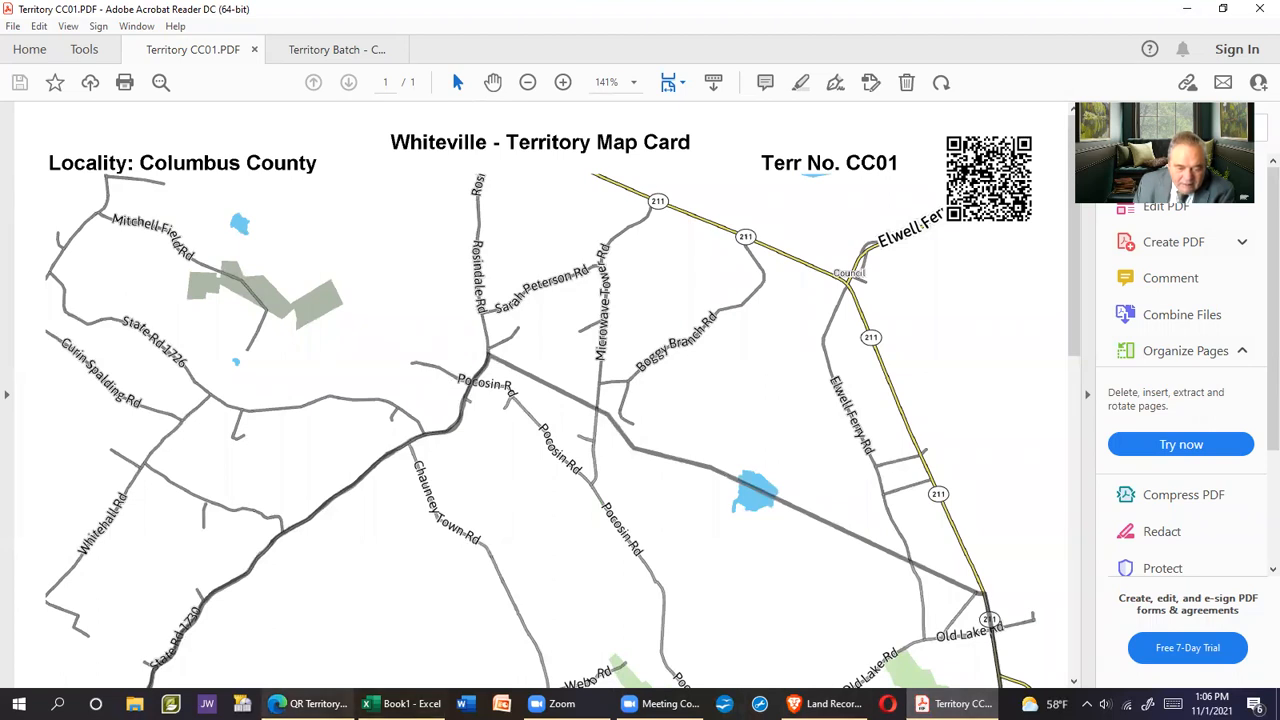
click(310, 704)
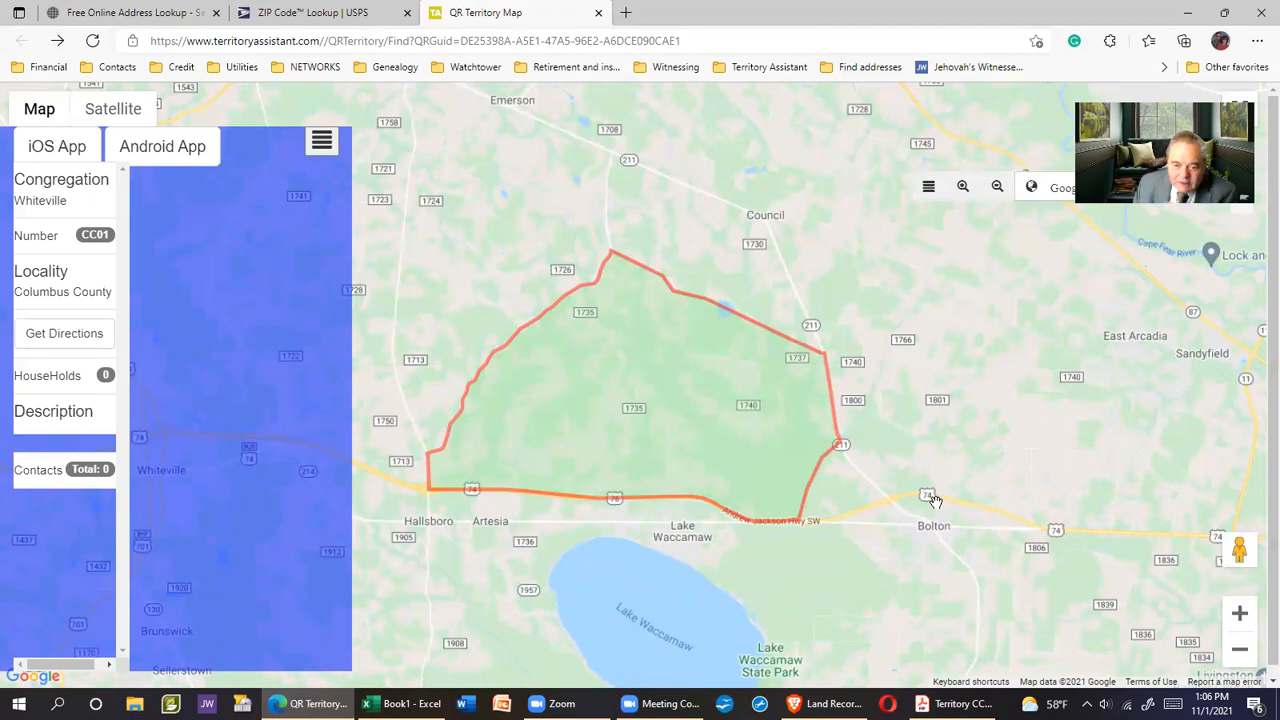
Zoom in on the territory and bring Hallsboro into view along Hwy 74
scroll(930, 497, up, 1)
scroll(930, 497, up, 1)
drag(320, 500, 838, 524)
scroll(814, 363, up, 3)
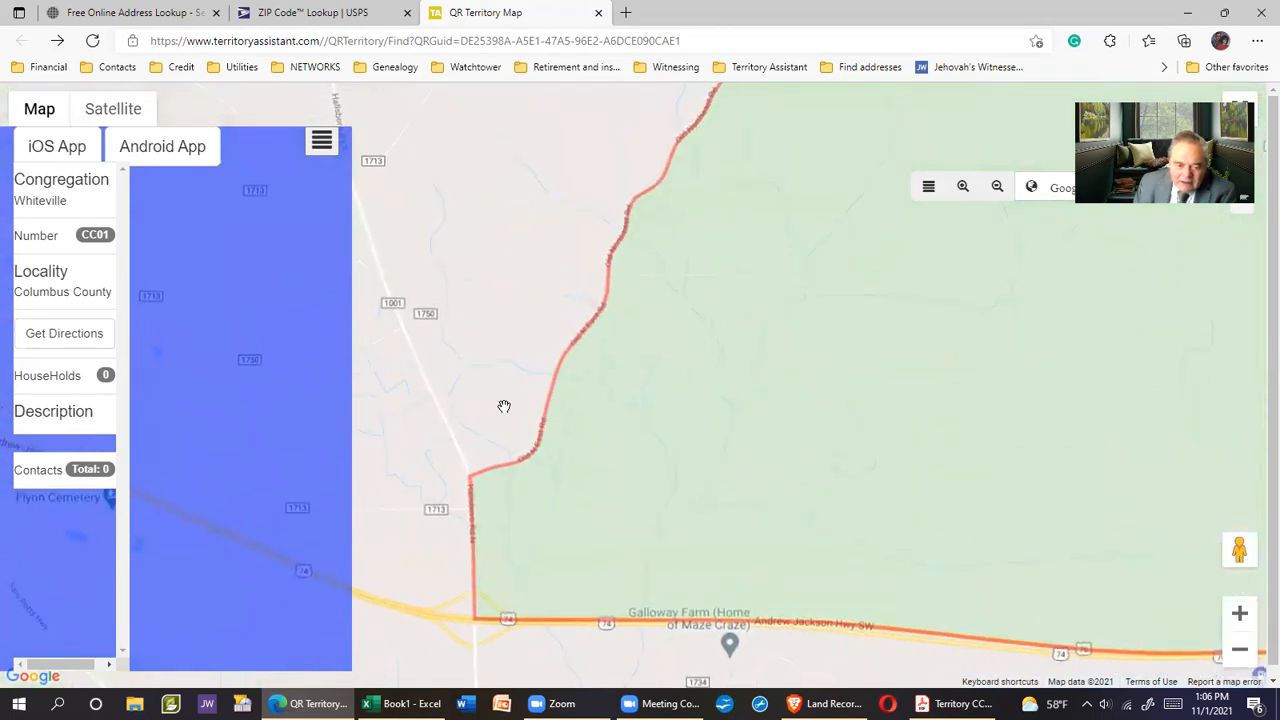
drag(470, 385, 746, 377)
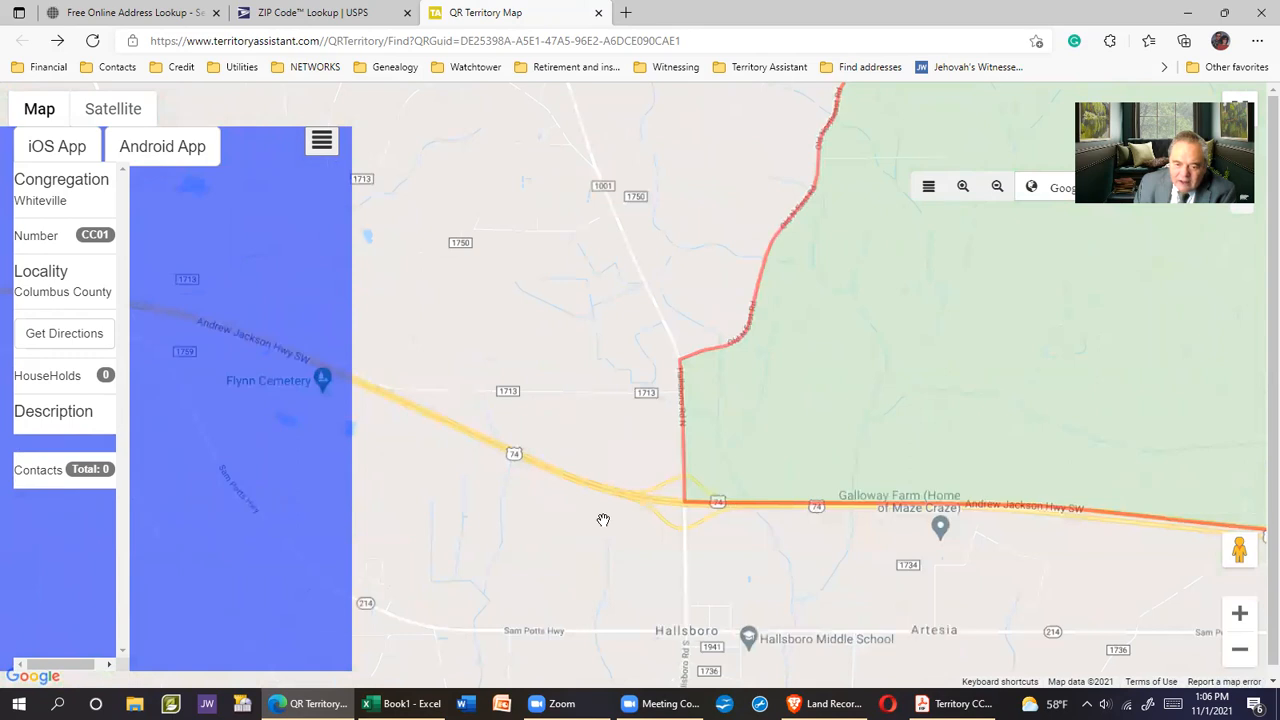
scroll(600, 517, up, 2)
Trace the boundary road past Batten Cemetery, Bogue Swamp and St James Baptist Church
drag(686, 309, 571, 474)
drag(637, 315, 563, 466)
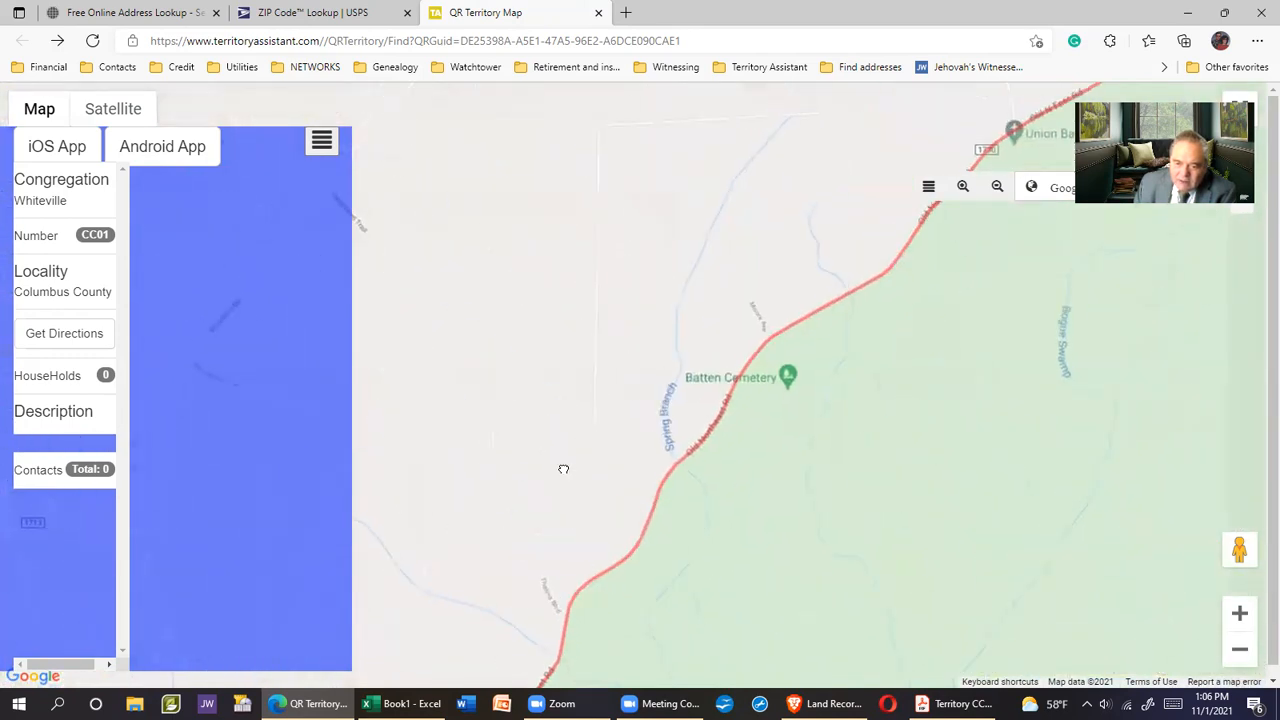
drag(686, 277, 530, 410)
drag(691, 274, 635, 342)
drag(745, 288, 640, 340)
drag(799, 239, 838, 200)
drag(509, 403, 800, 225)
drag(603, 362, 822, 152)
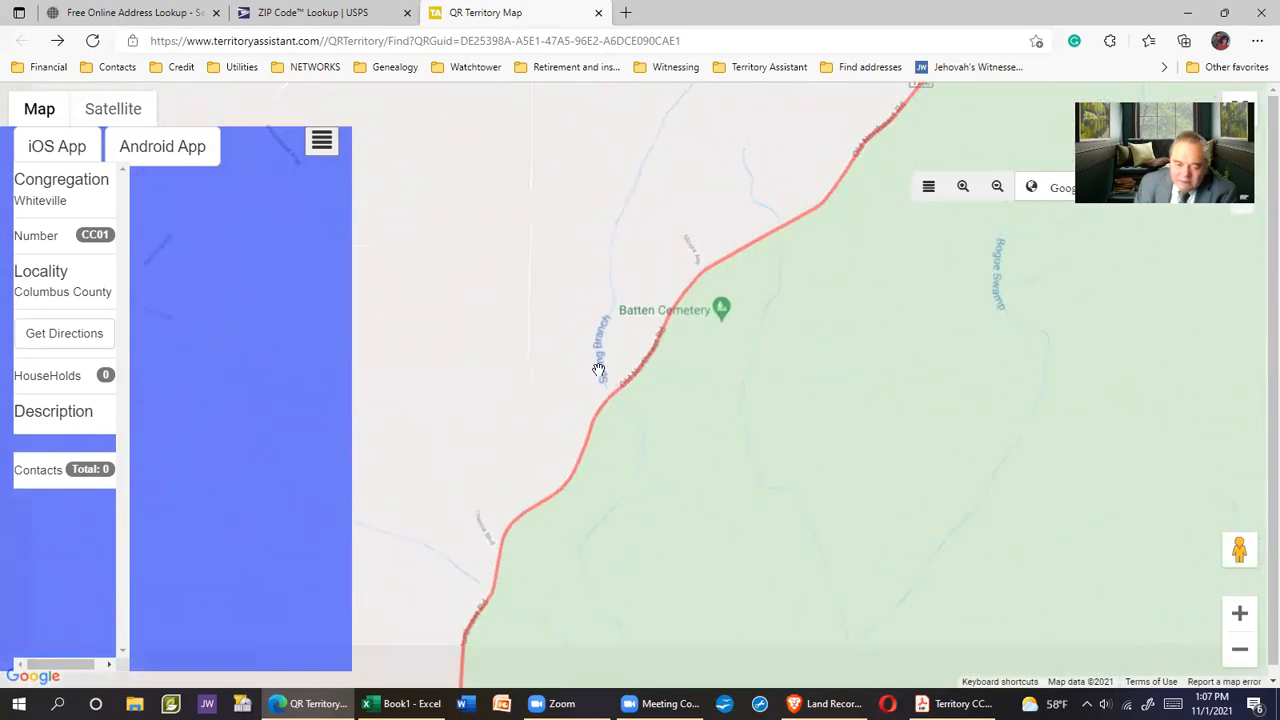
drag(538, 433, 655, 151)
drag(491, 494, 526, 266)
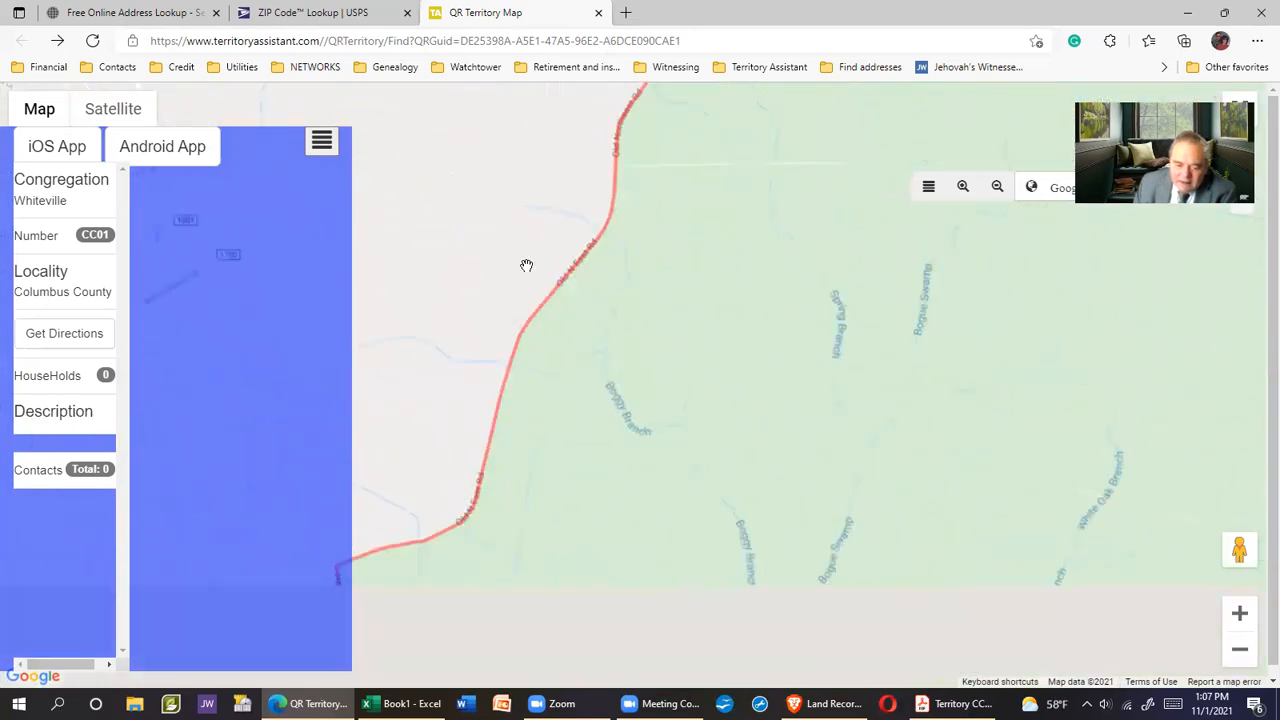
drag(540, 491, 646, 340)
Zoom out to fit the whole CC01 territory outline in view
scroll(859, 423, down, 1)
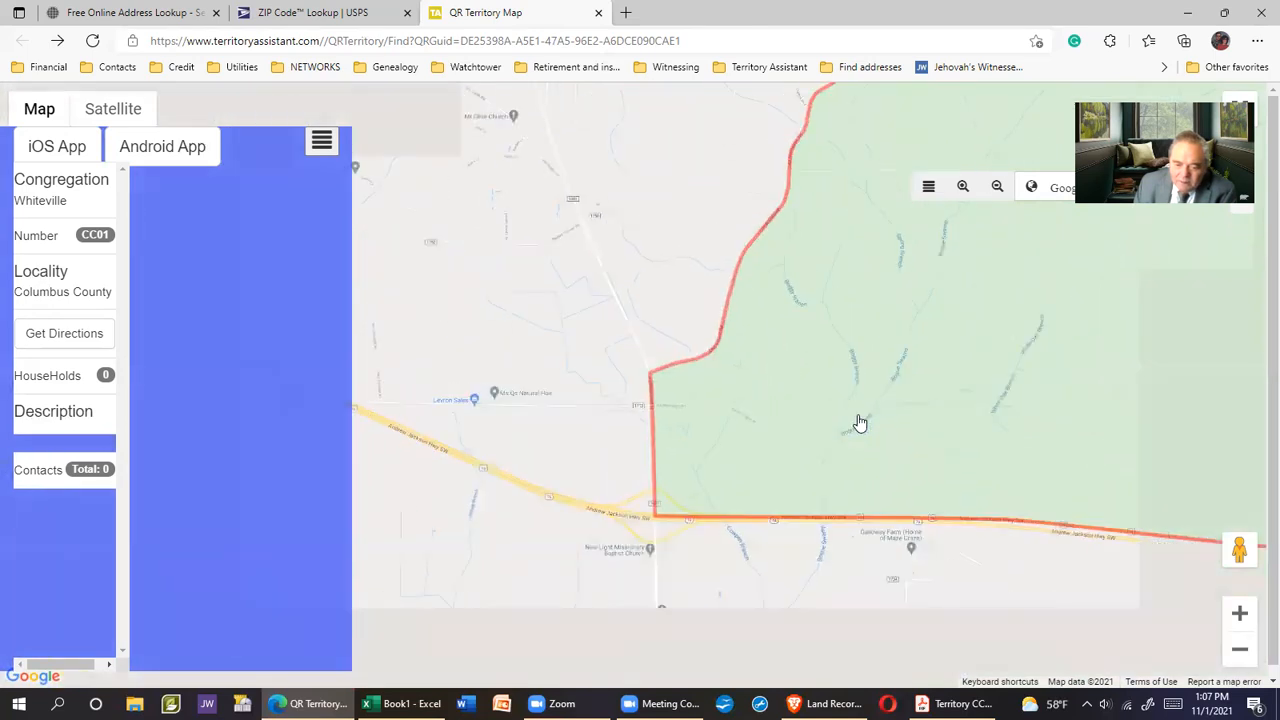
drag(938, 431, 726, 423)
scroll(802, 428, down, 1)
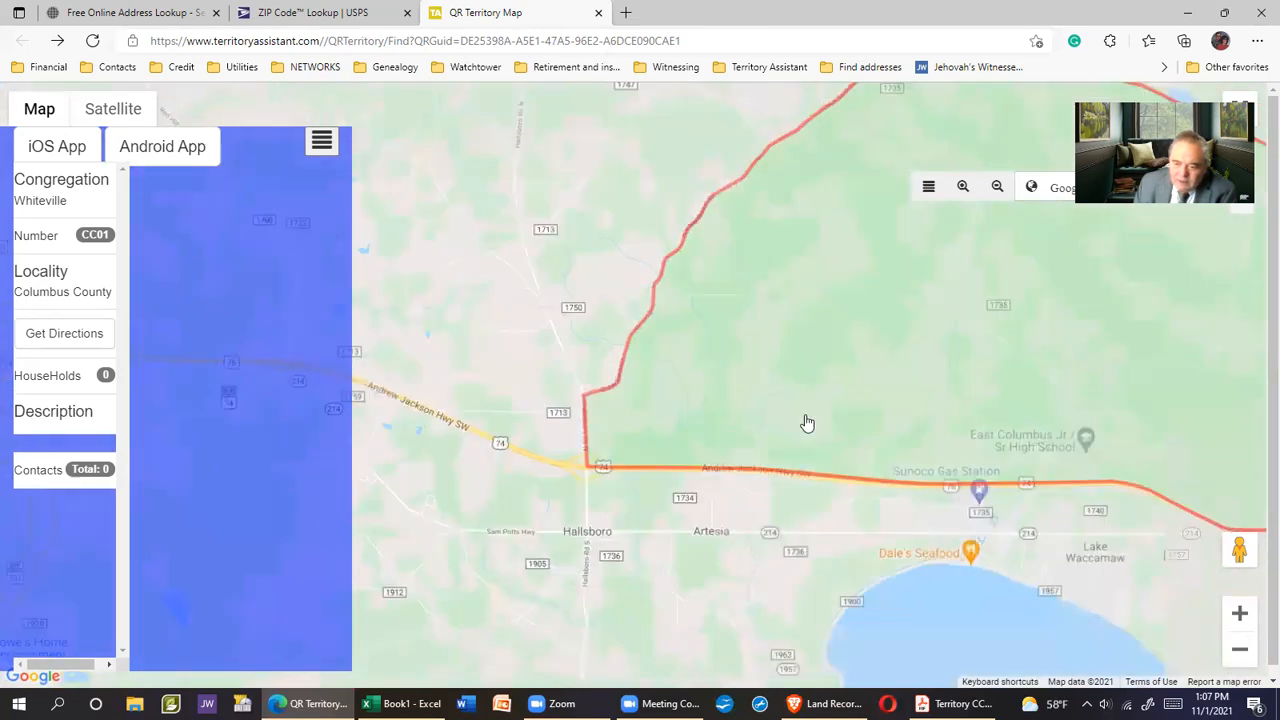
scroll(863, 414, down, 1)
drag(880, 401, 701, 425)
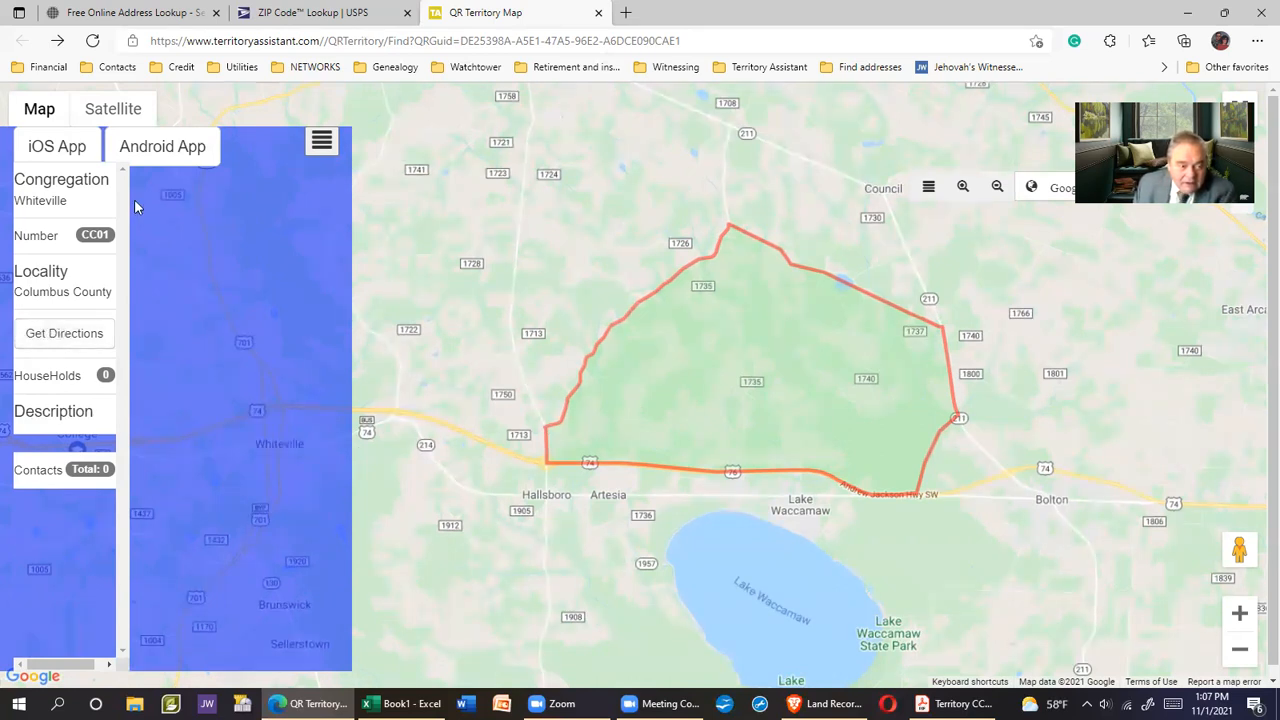
Check the territory in satellite view, return to the road map, and request directions
click(115, 110)
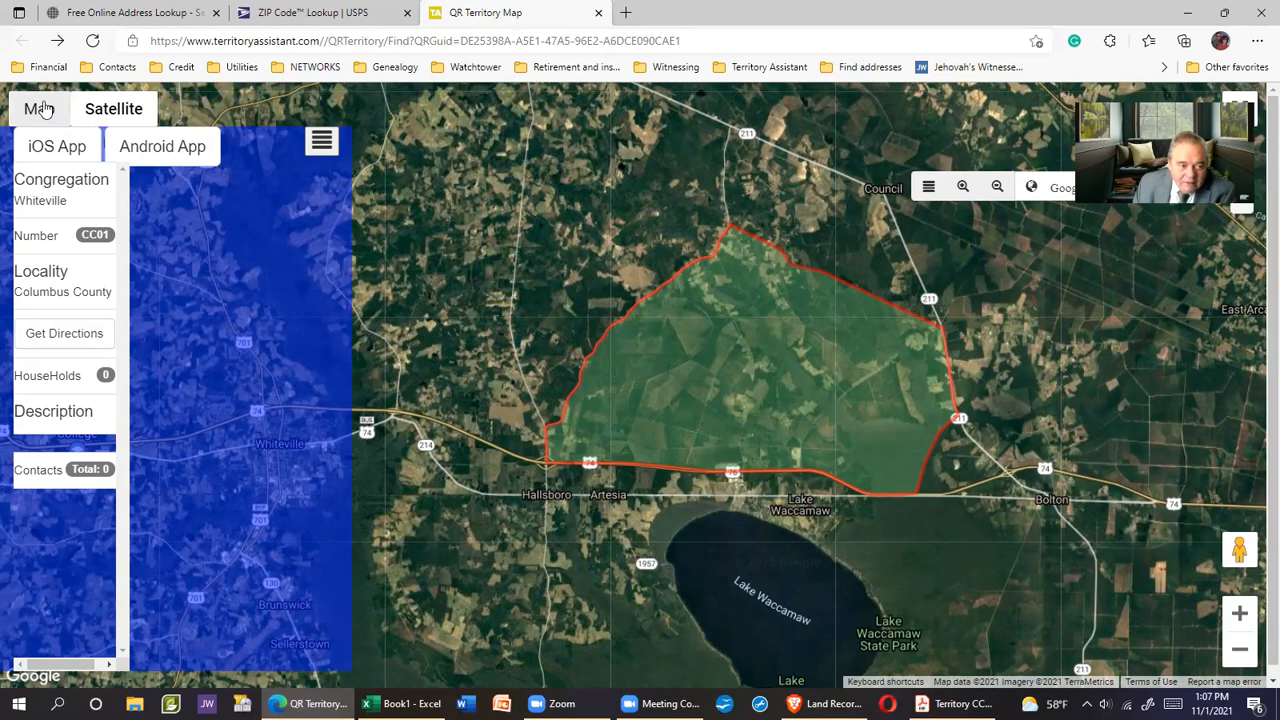
click(40, 108)
click(57, 337)
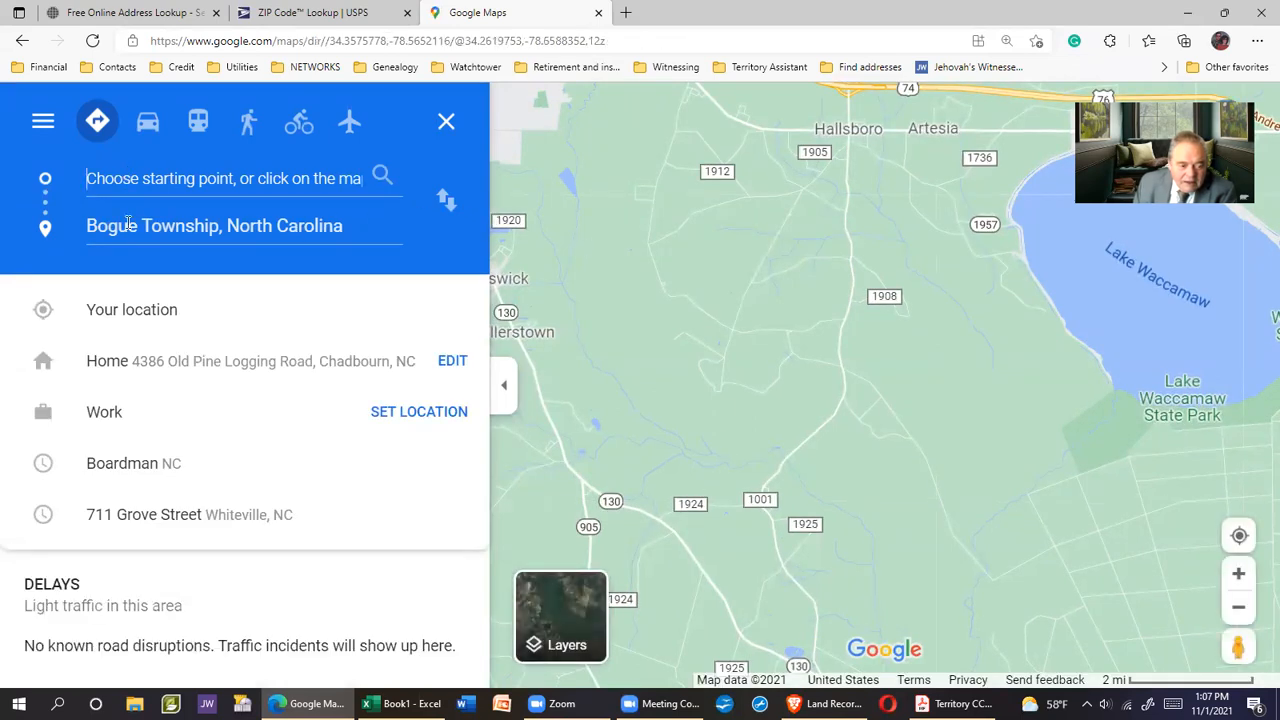
Route from the recent Grove Street address (17 min, 11.2 miles), then return to Land Records
click(168, 516)
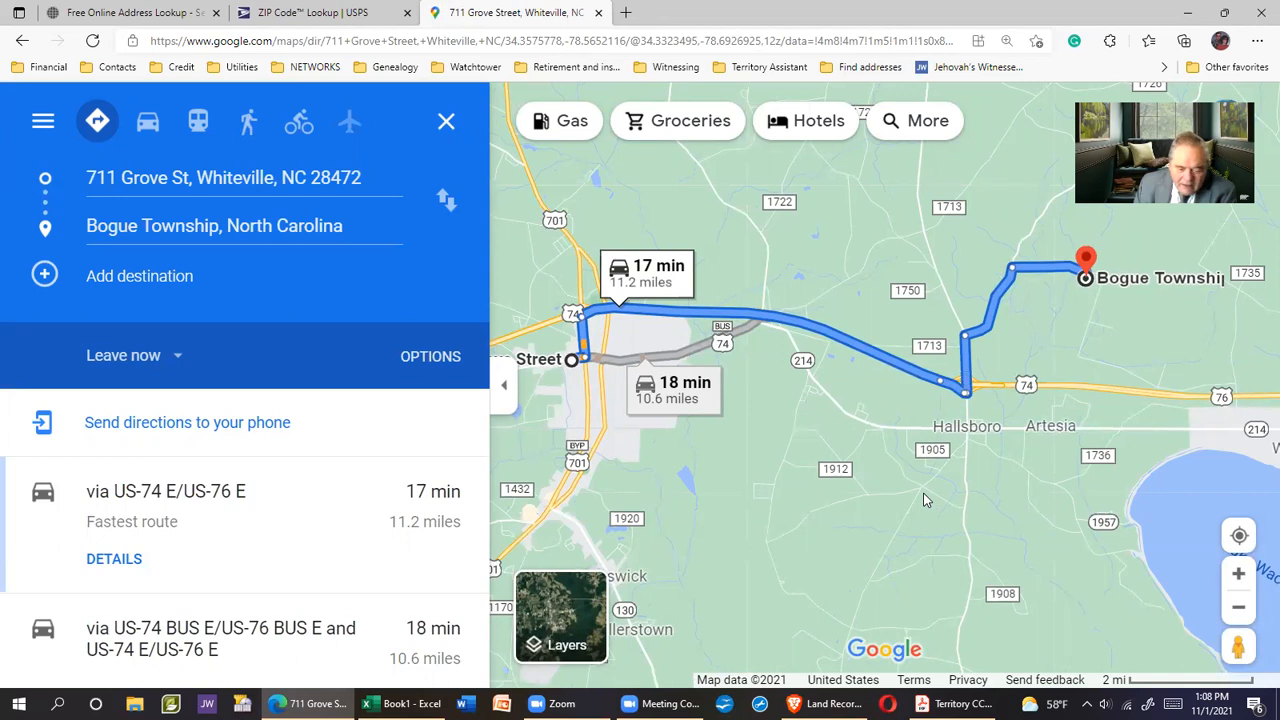
drag(813, 460, 831, 459)
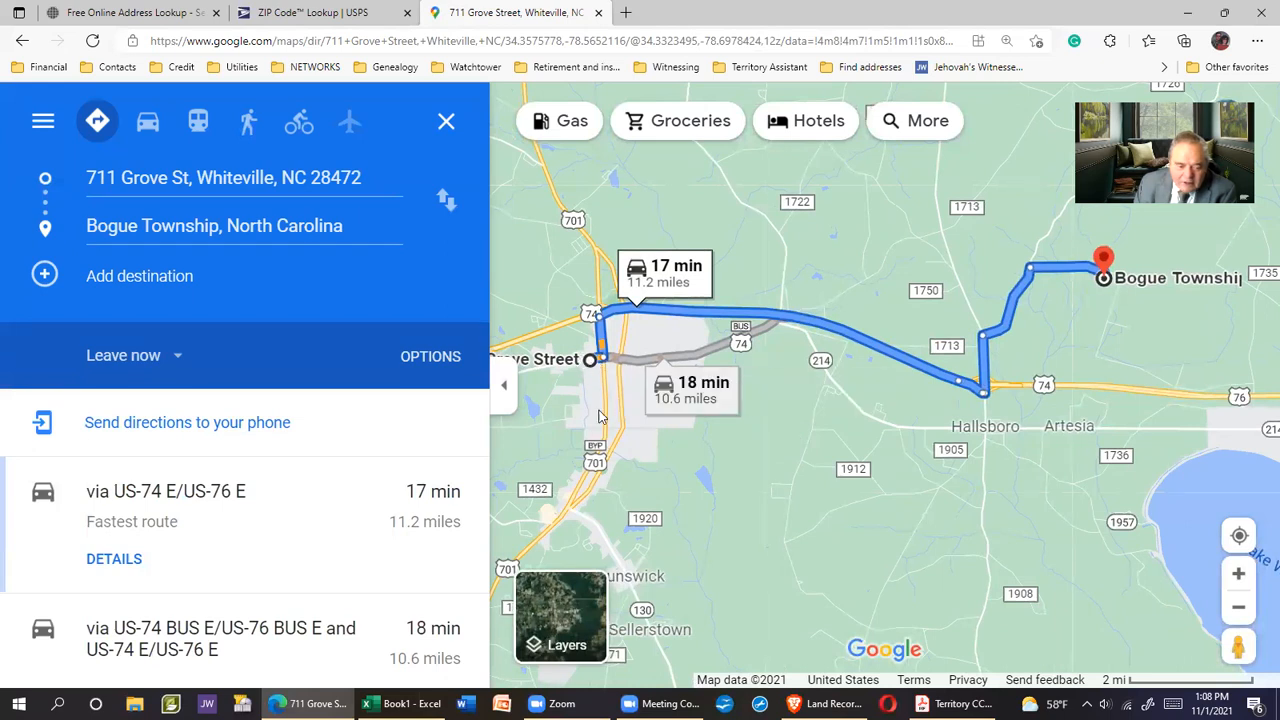
mouse_move(955, 704)
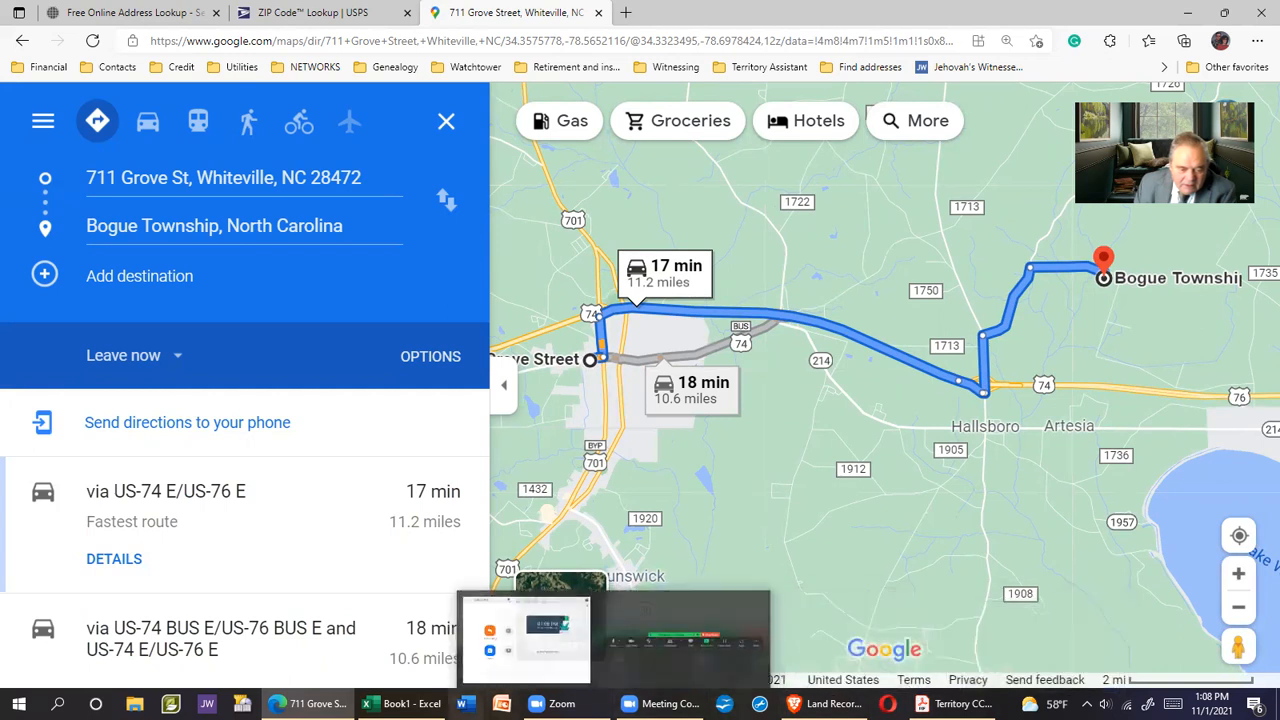
mouse_move(310, 703)
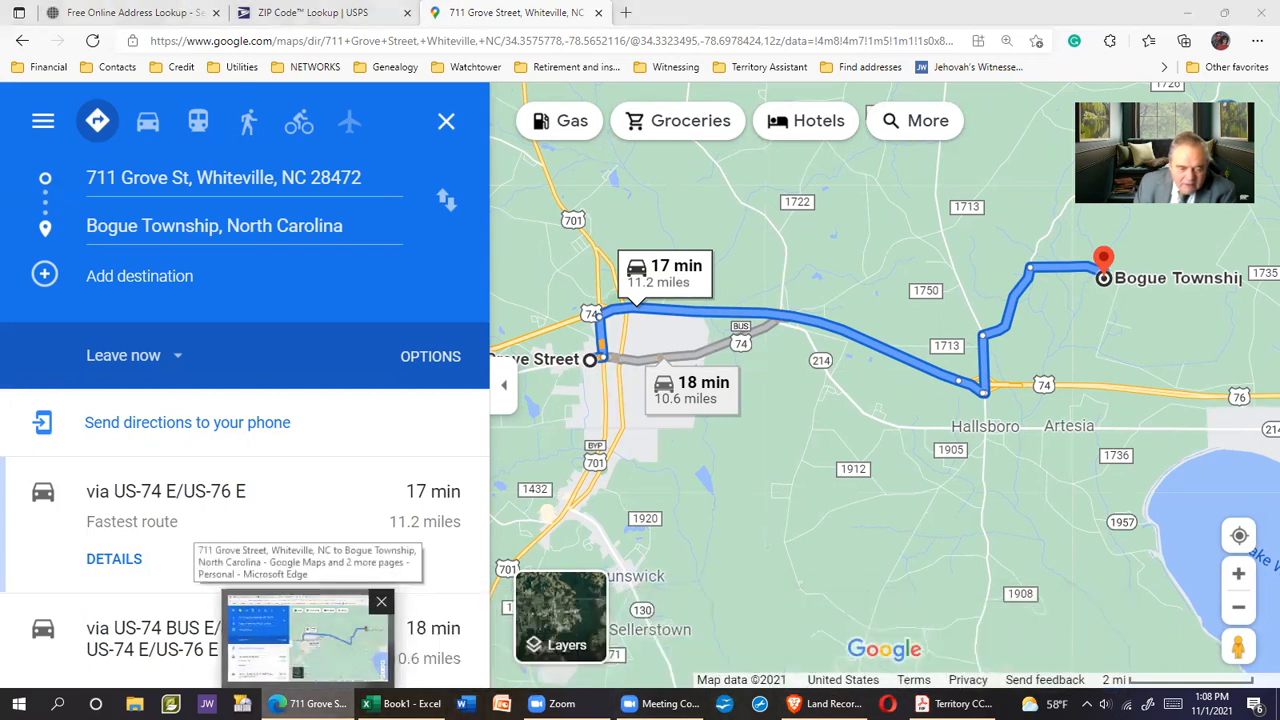
click(955, 703)
click(825, 703)
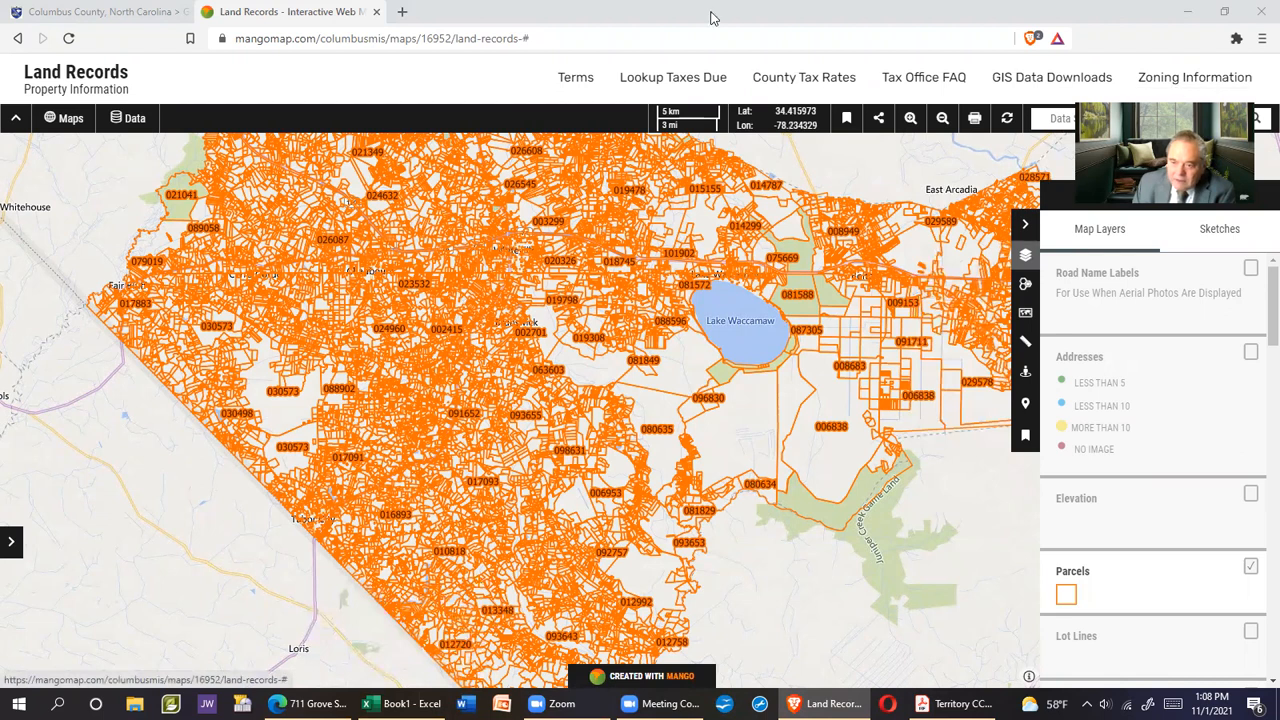
click(1068, 118)
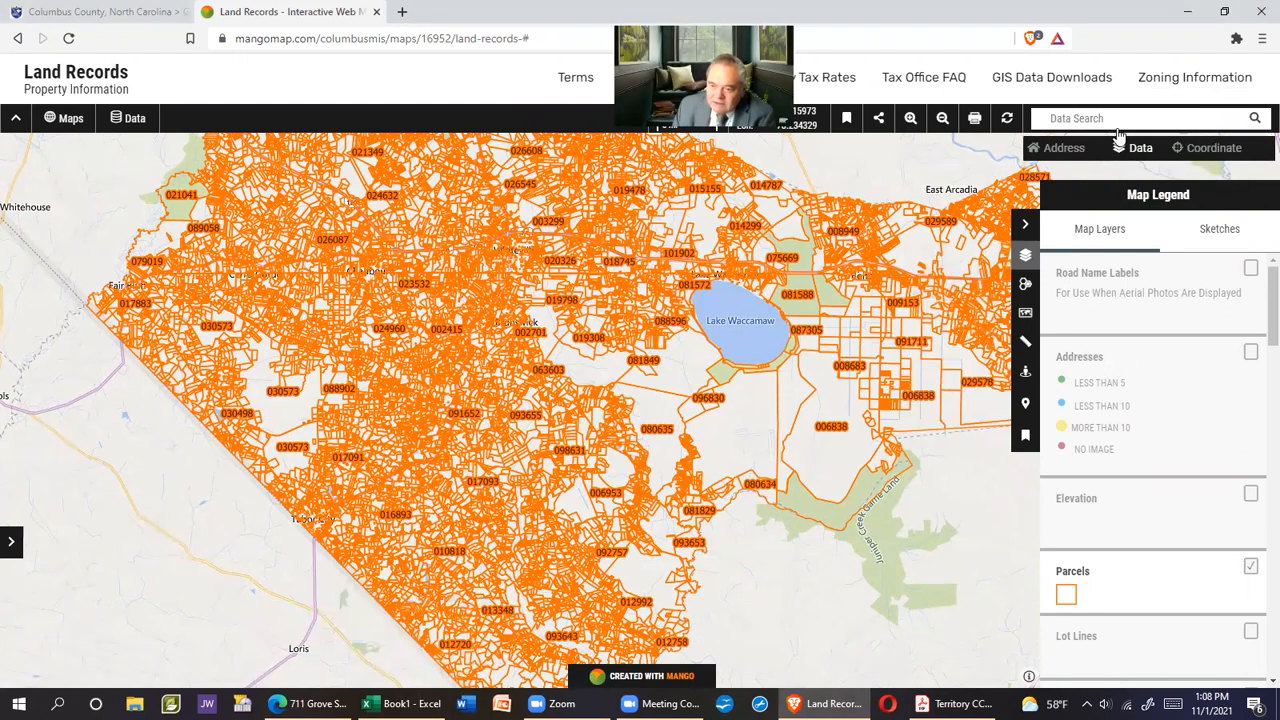
click(1050, 150)
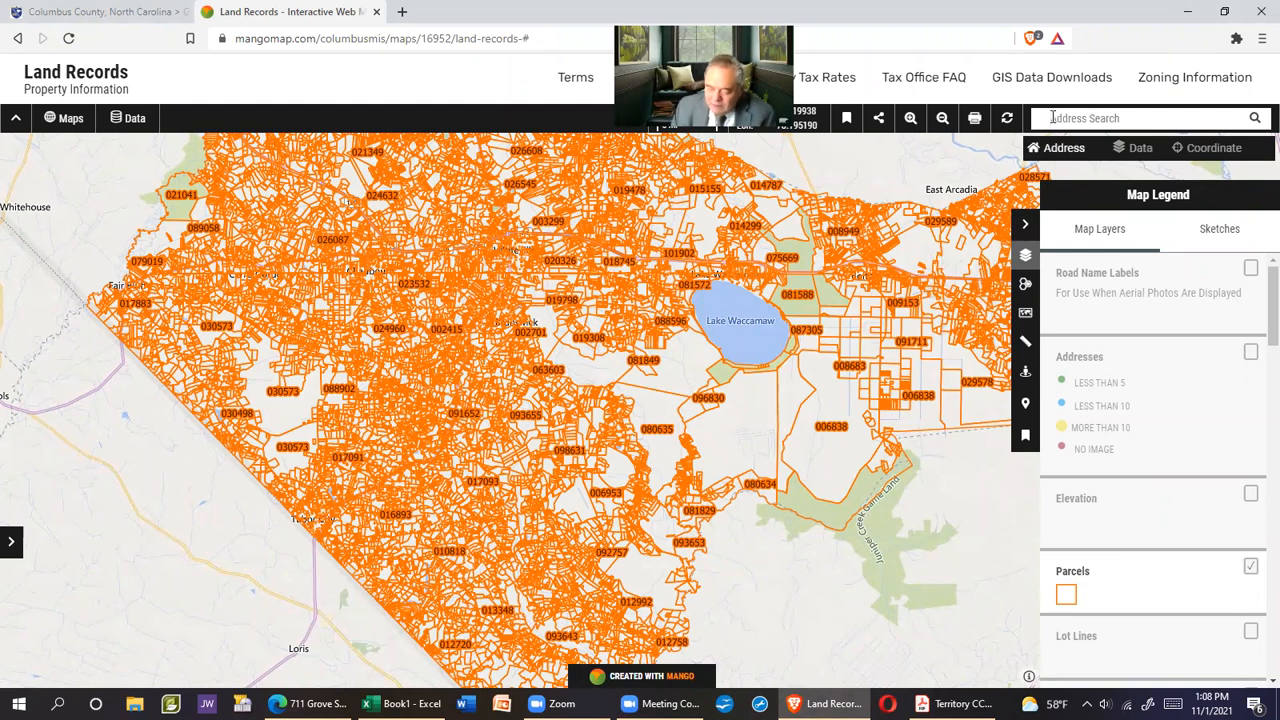
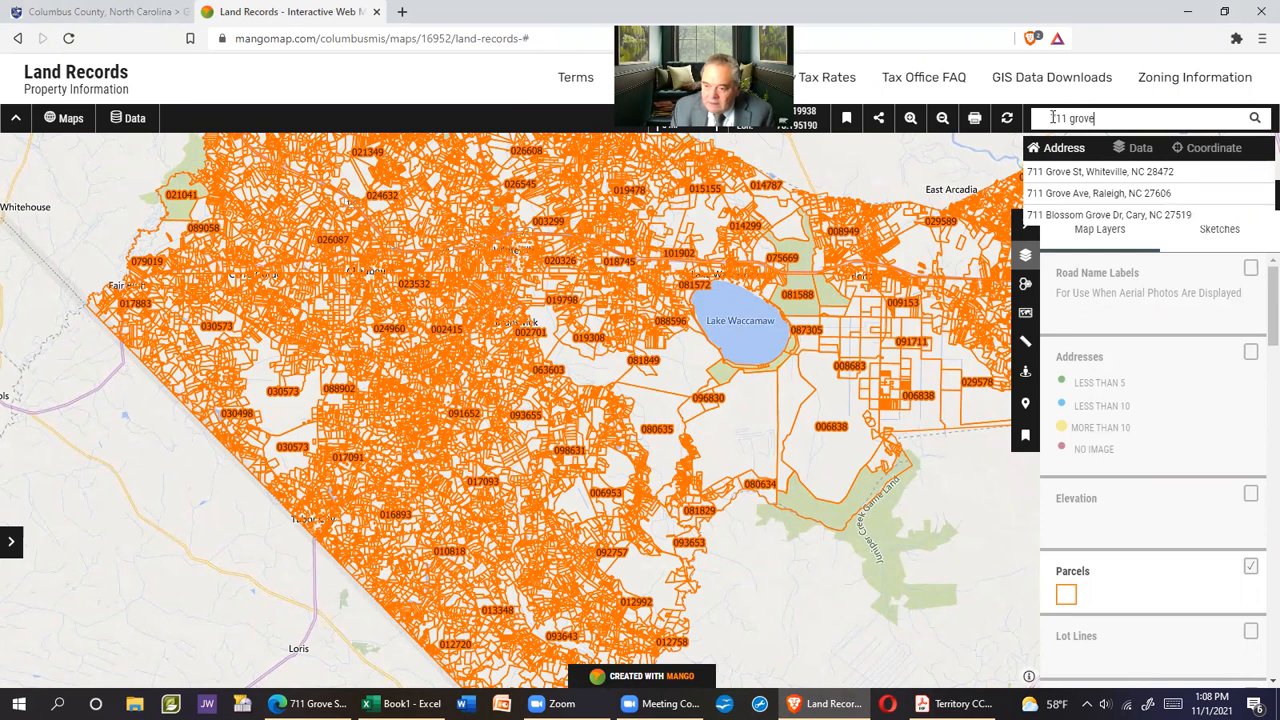
click(1118, 175)
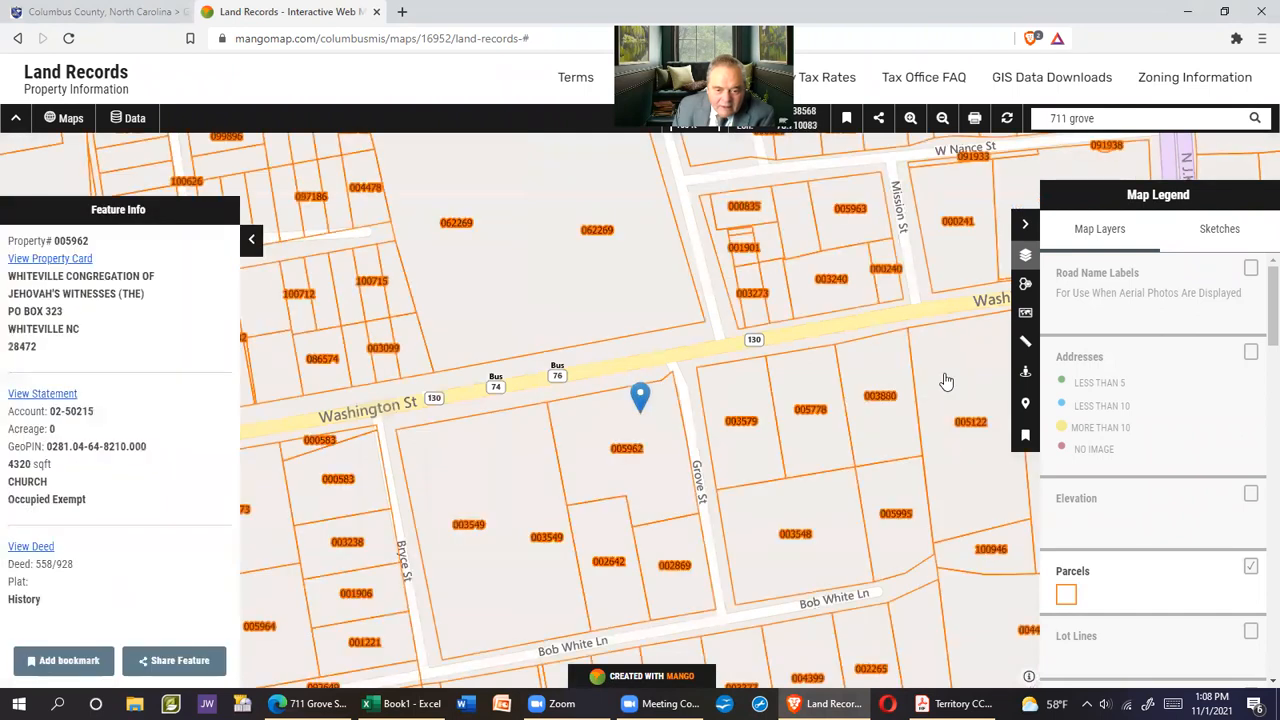
click(1250, 270)
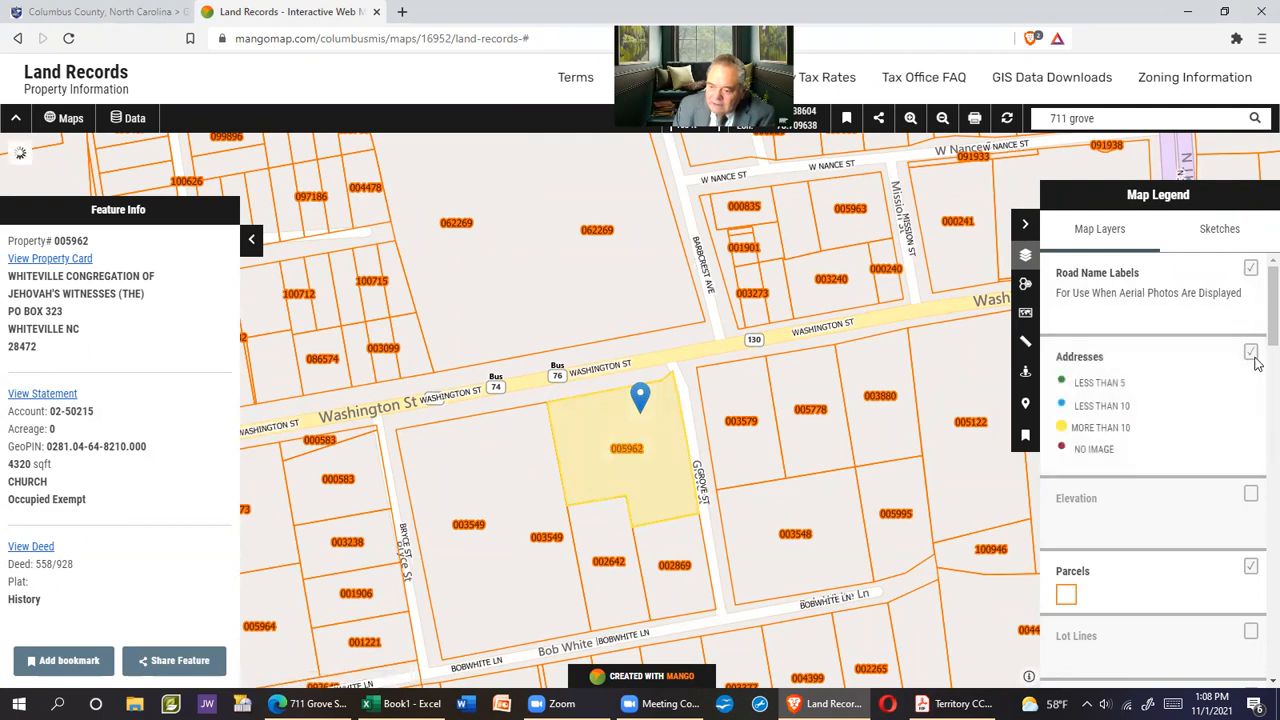
Turn on the Addresses and 2020 Imagery layers and pan around the Grove St parcel
click(1251, 352)
scroll(1258, 600, down, 15)
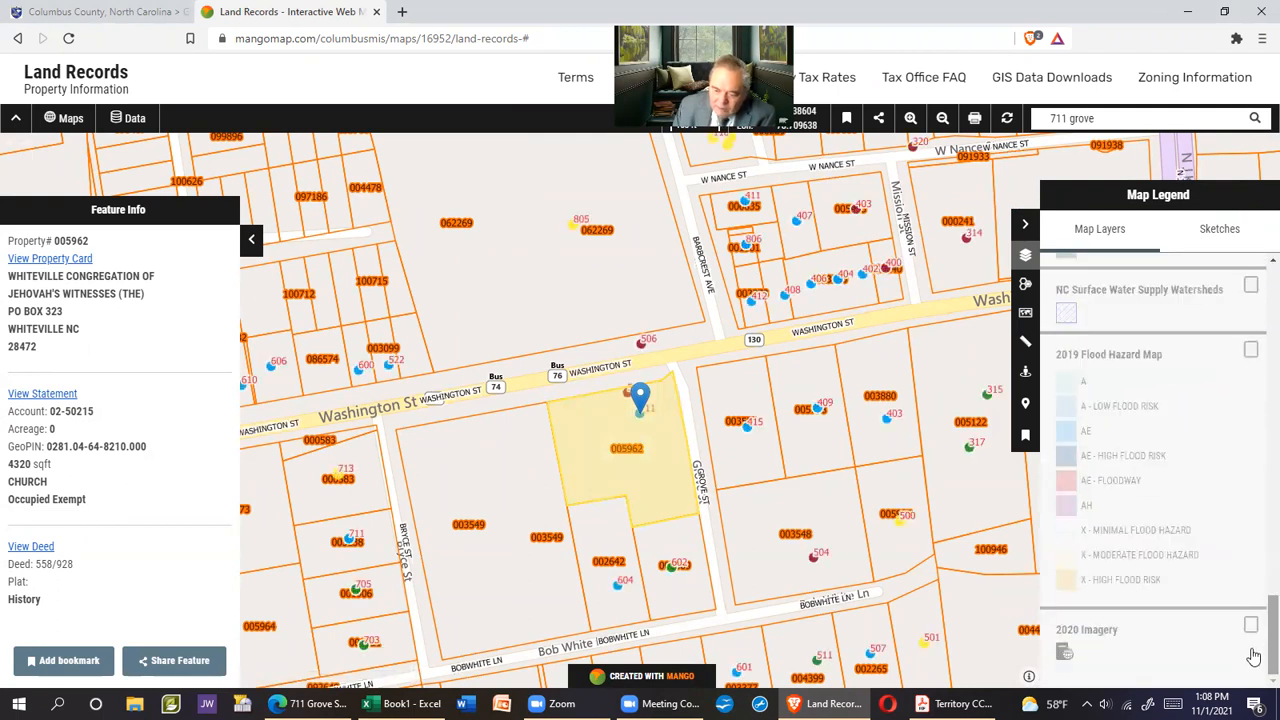
click(1250, 627)
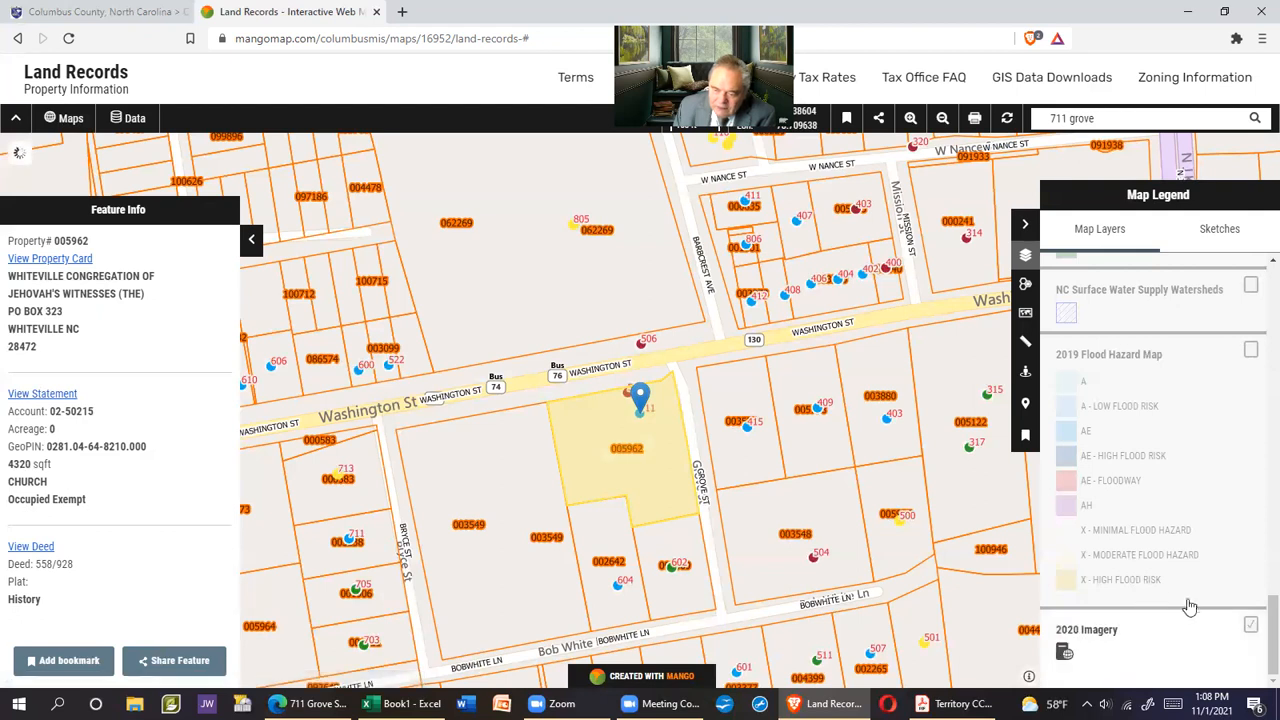
drag(903, 532, 719, 459)
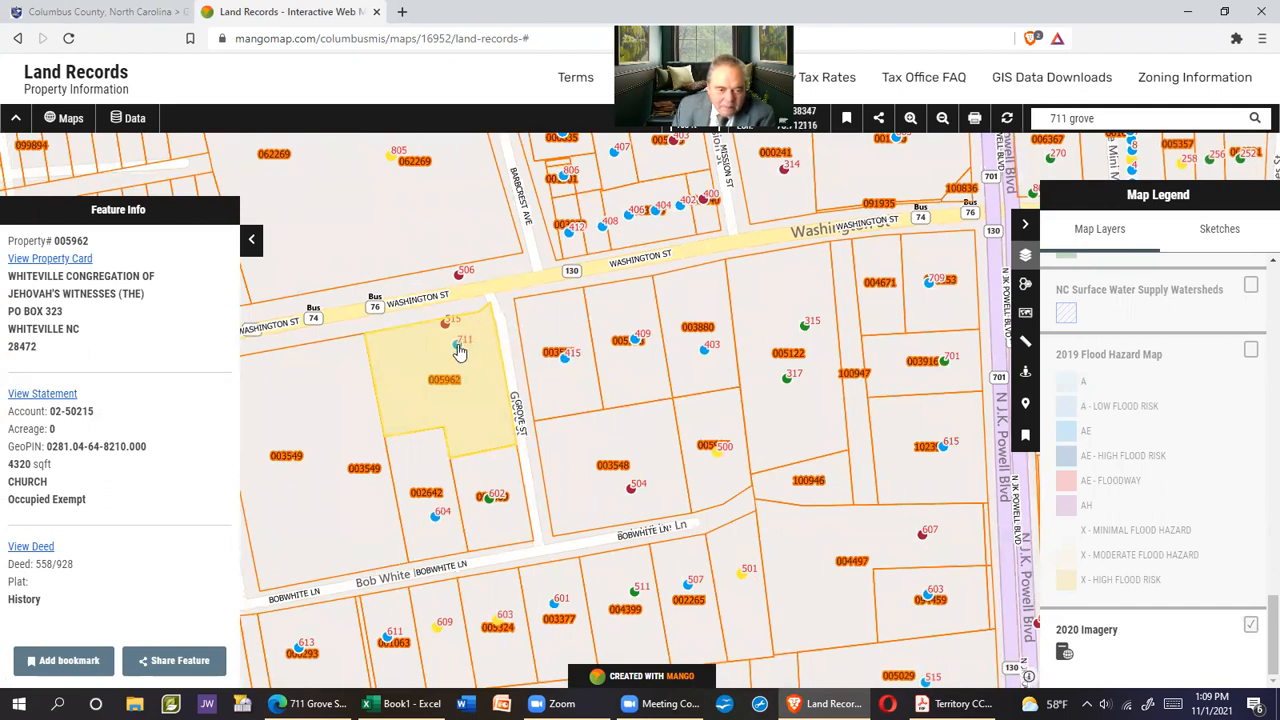
drag(828, 468, 690, 330)
drag(738, 386, 970, 569)
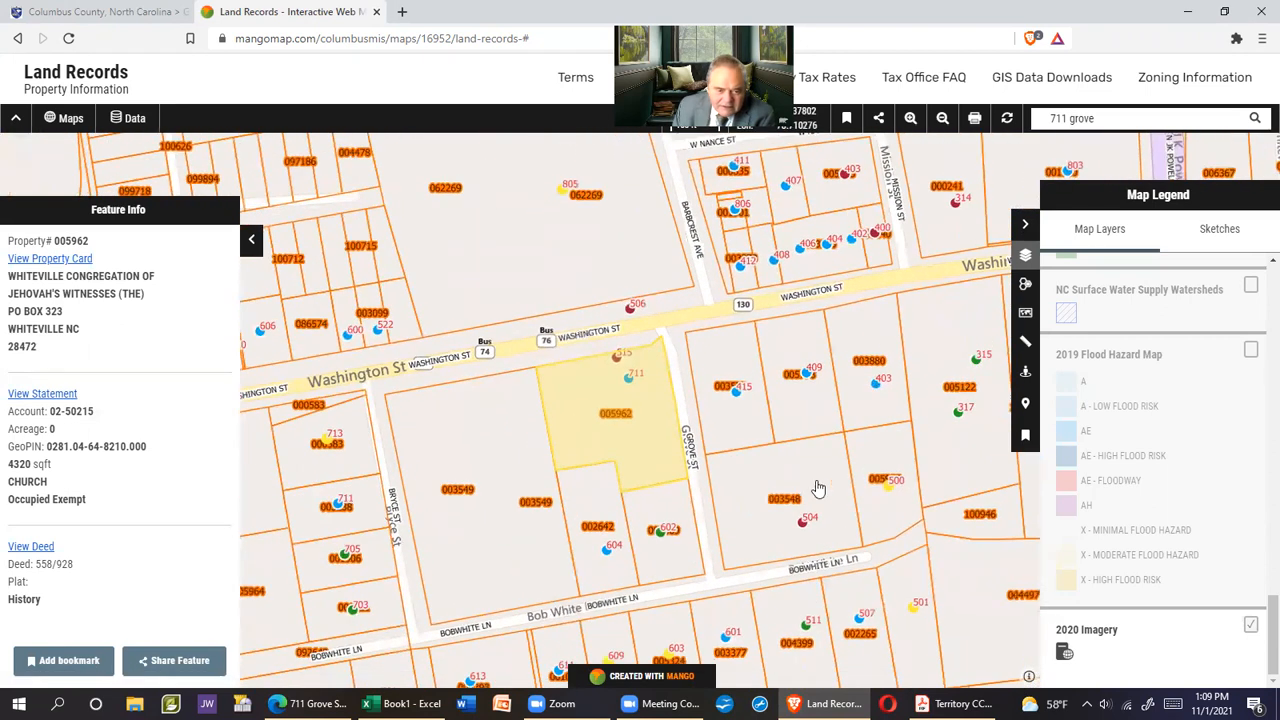
Collapse the side panels, open parcel 005962's details, then switch to the territory PDF
click(249, 240)
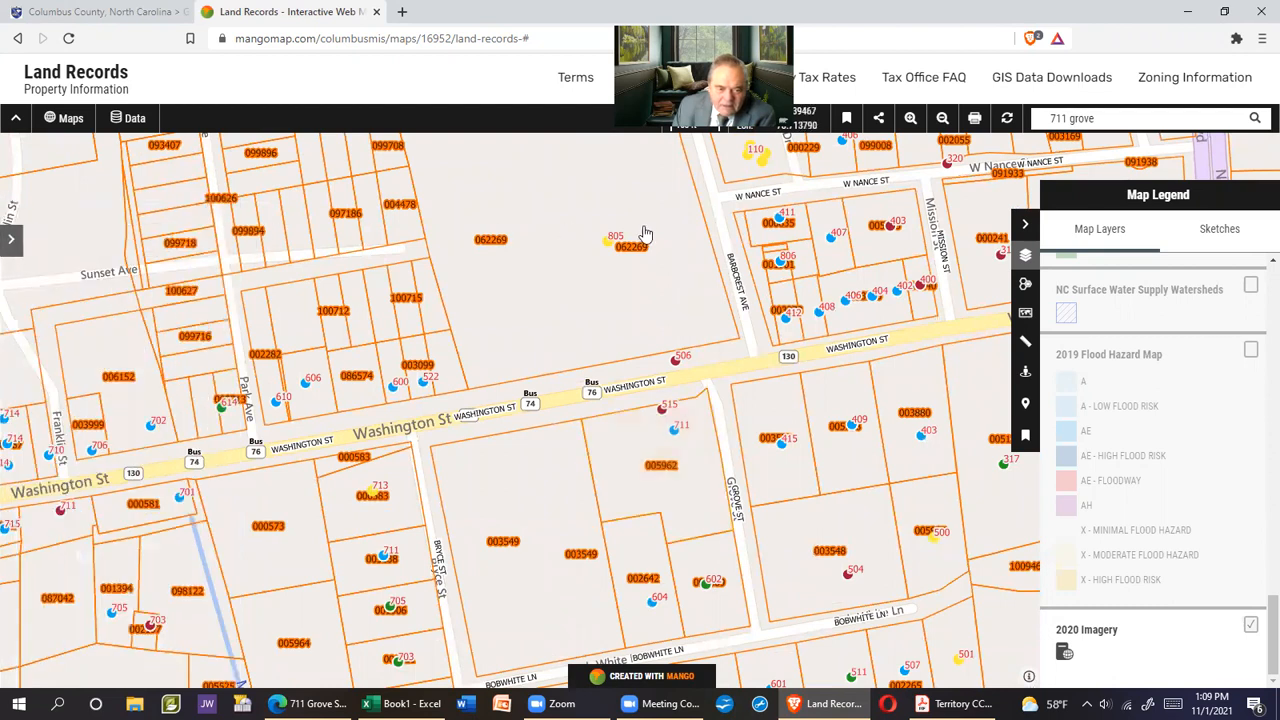
click(1024, 222)
drag(936, 472, 715, 367)
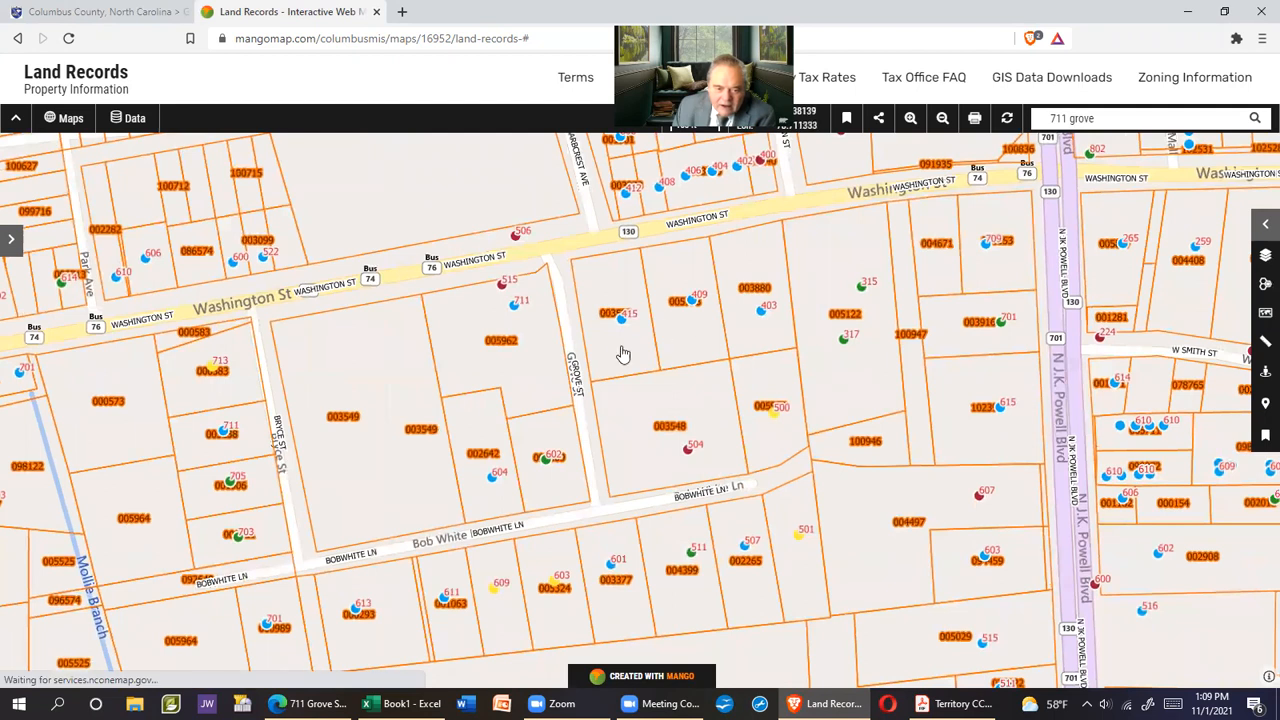
click(514, 313)
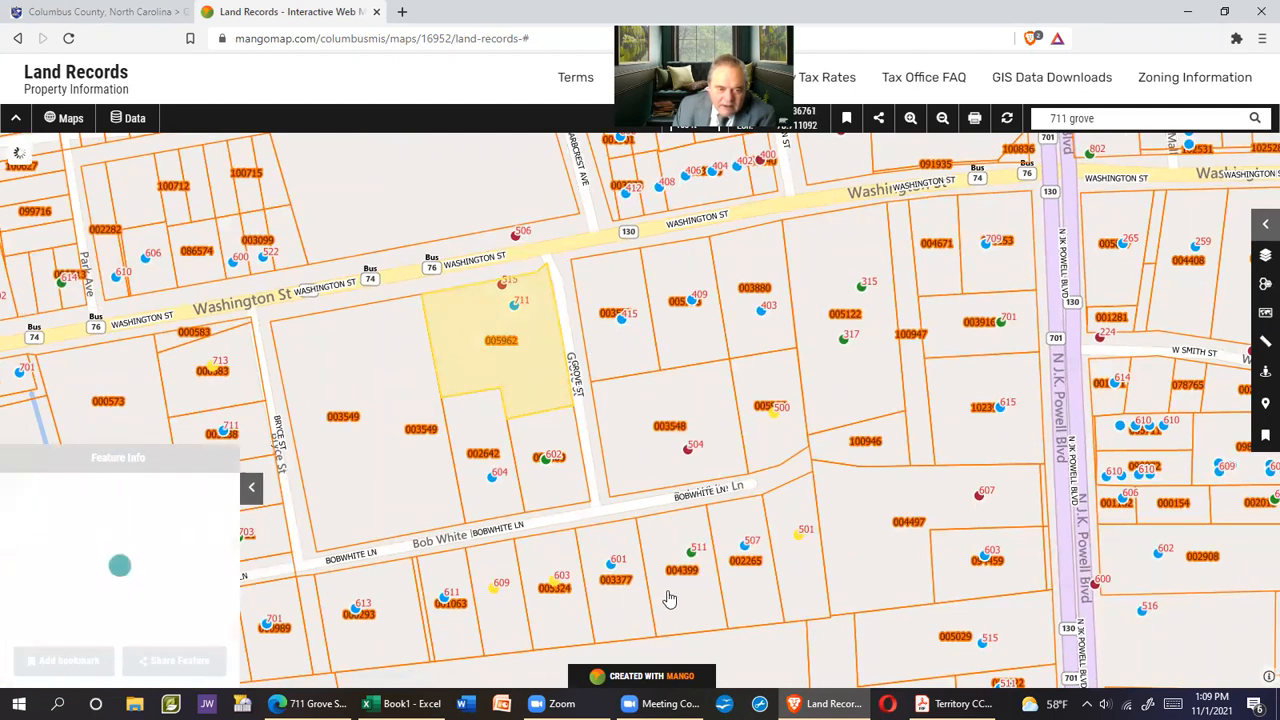
drag(562, 303, 560, 334)
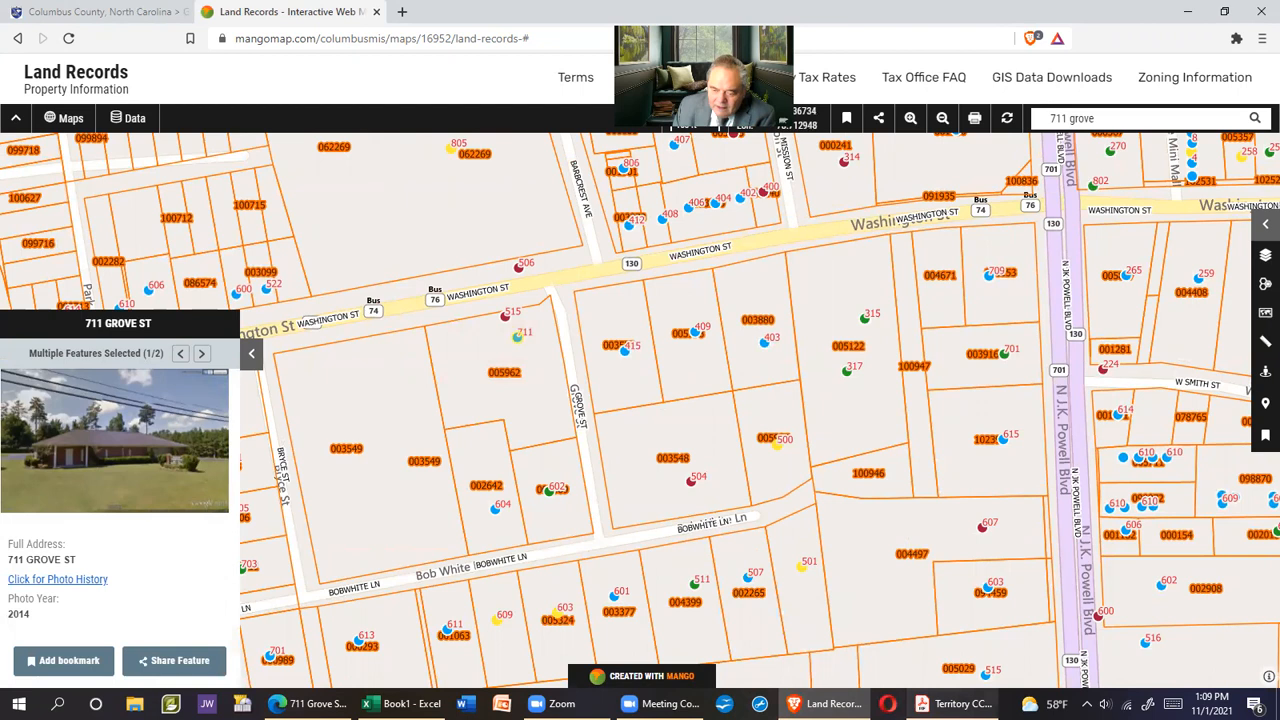
key(alt+Tab)
scroll(631, 487, down, 10)
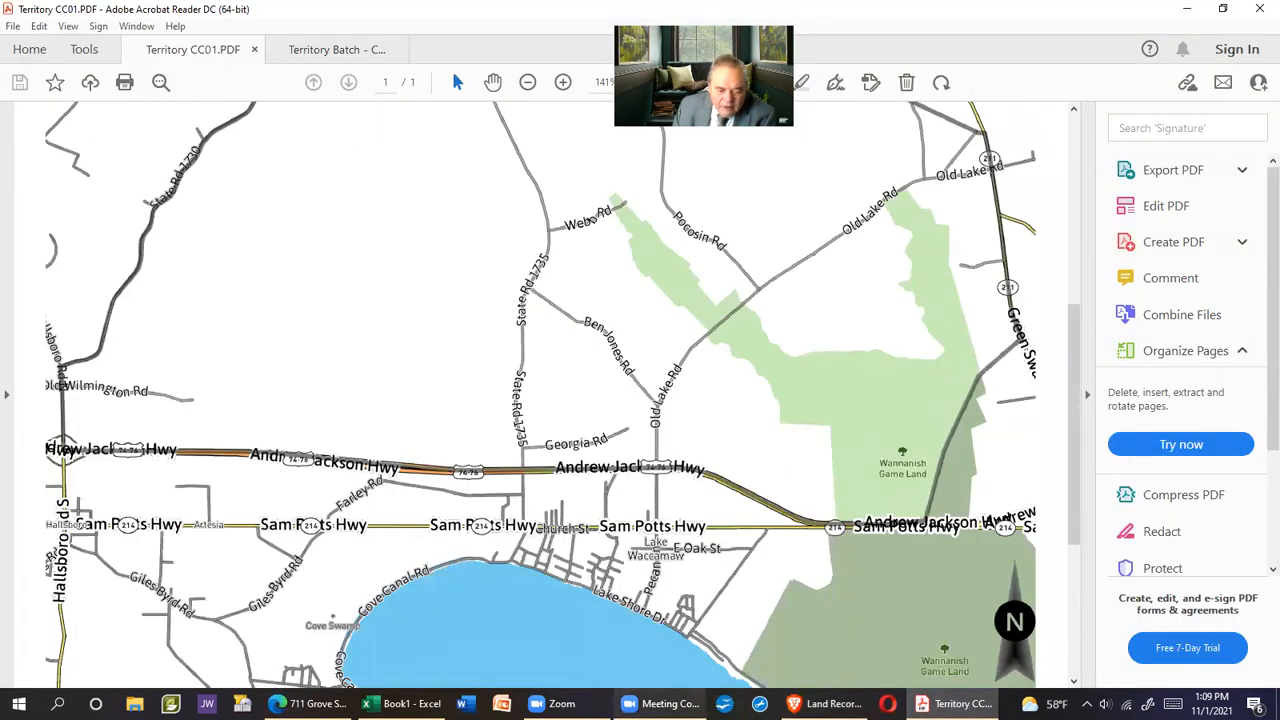
mouse_move(400, 703)
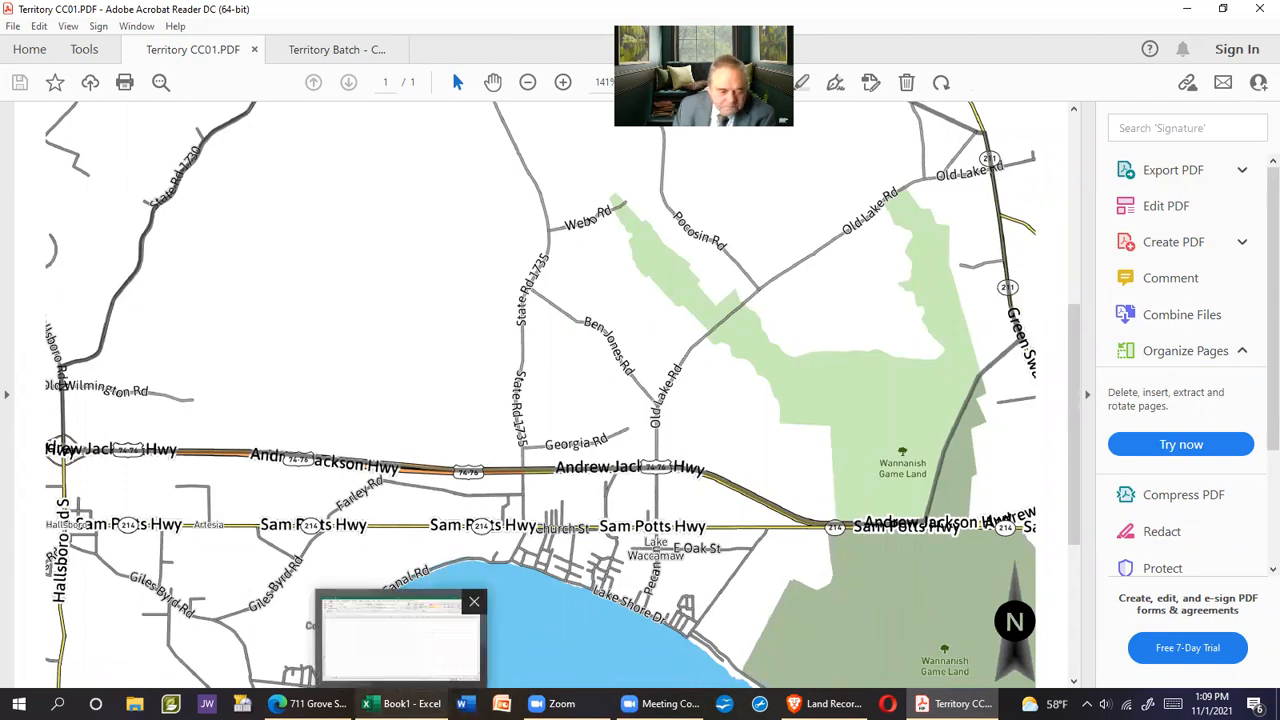
click(310, 703)
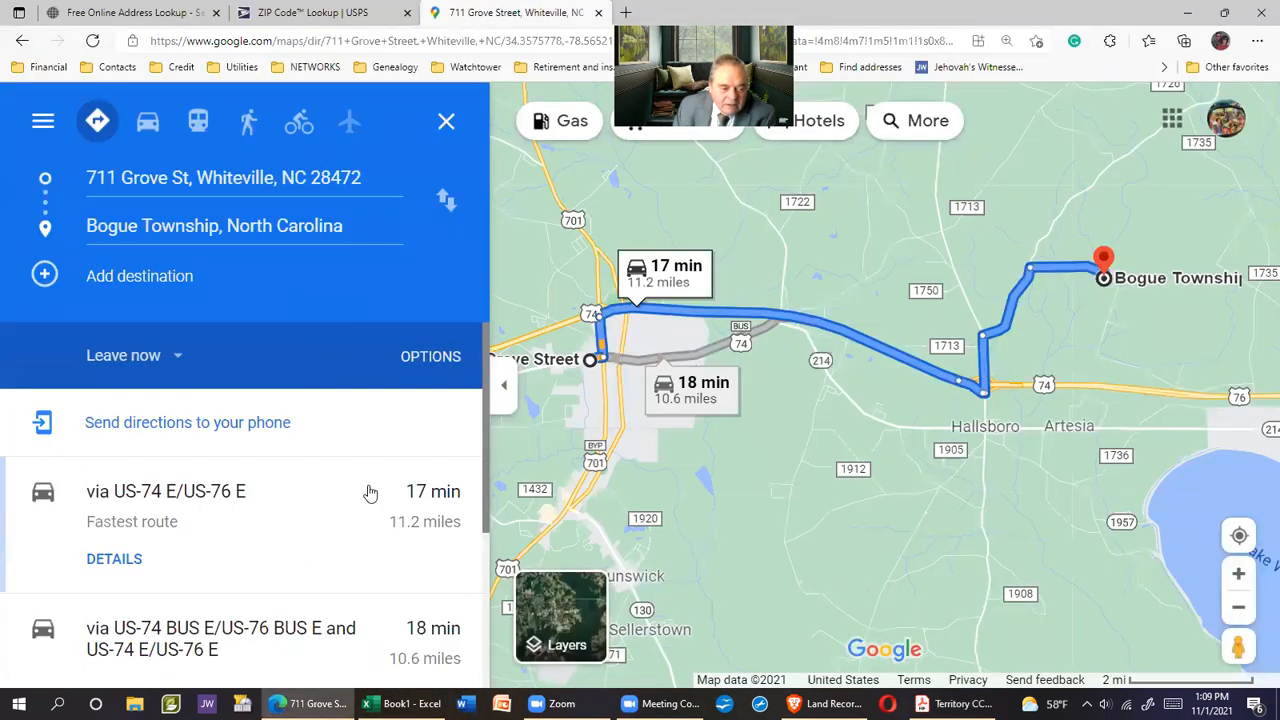
scroll(380, 505, down, 1)
scroll(380, 510, down, 2)
click(132, 352)
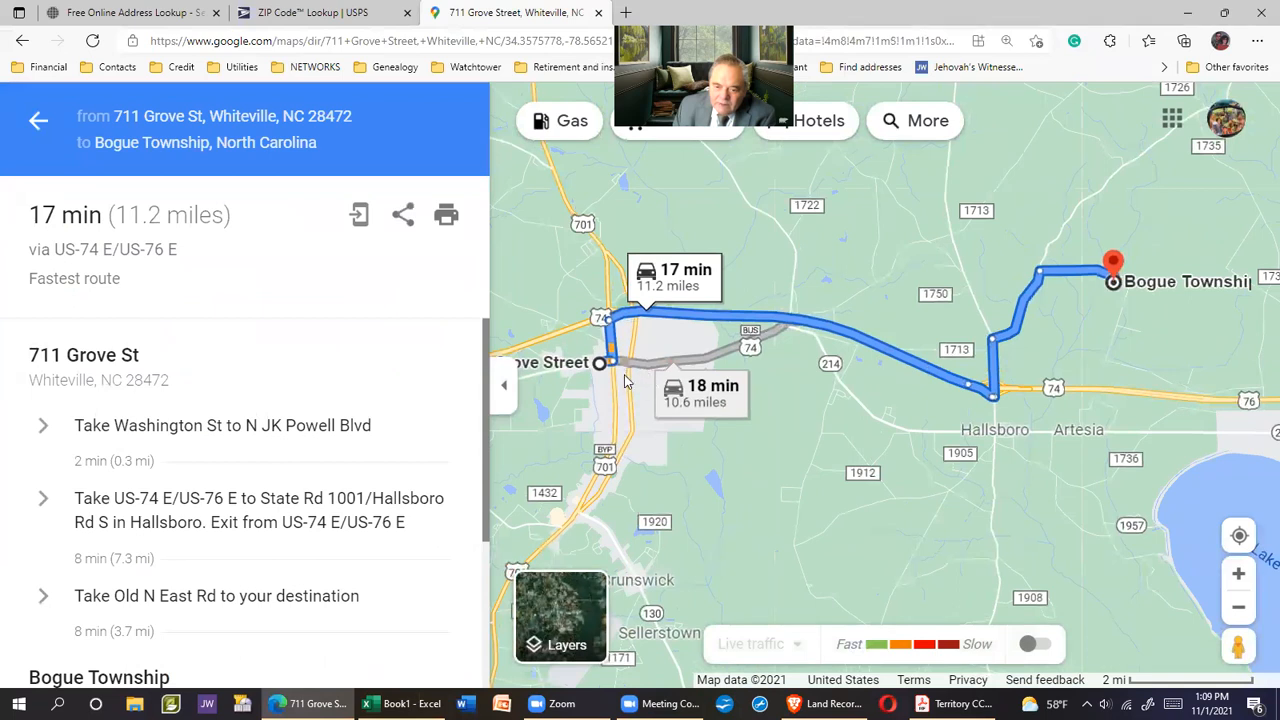
mouse_move(1050, 286)
drag(790, 518, 890, 489)
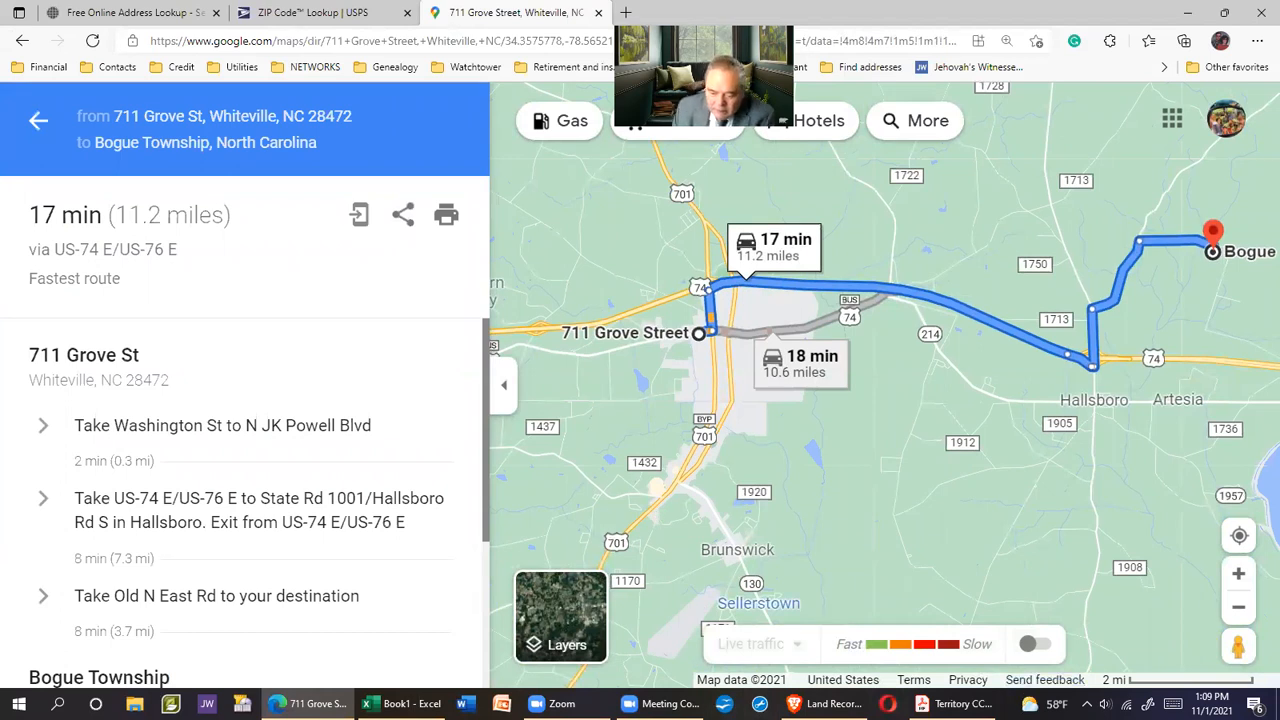
Check the blank Excel sheet, then pan the route map toward Lake Waccamaw
key(alt+Tab)
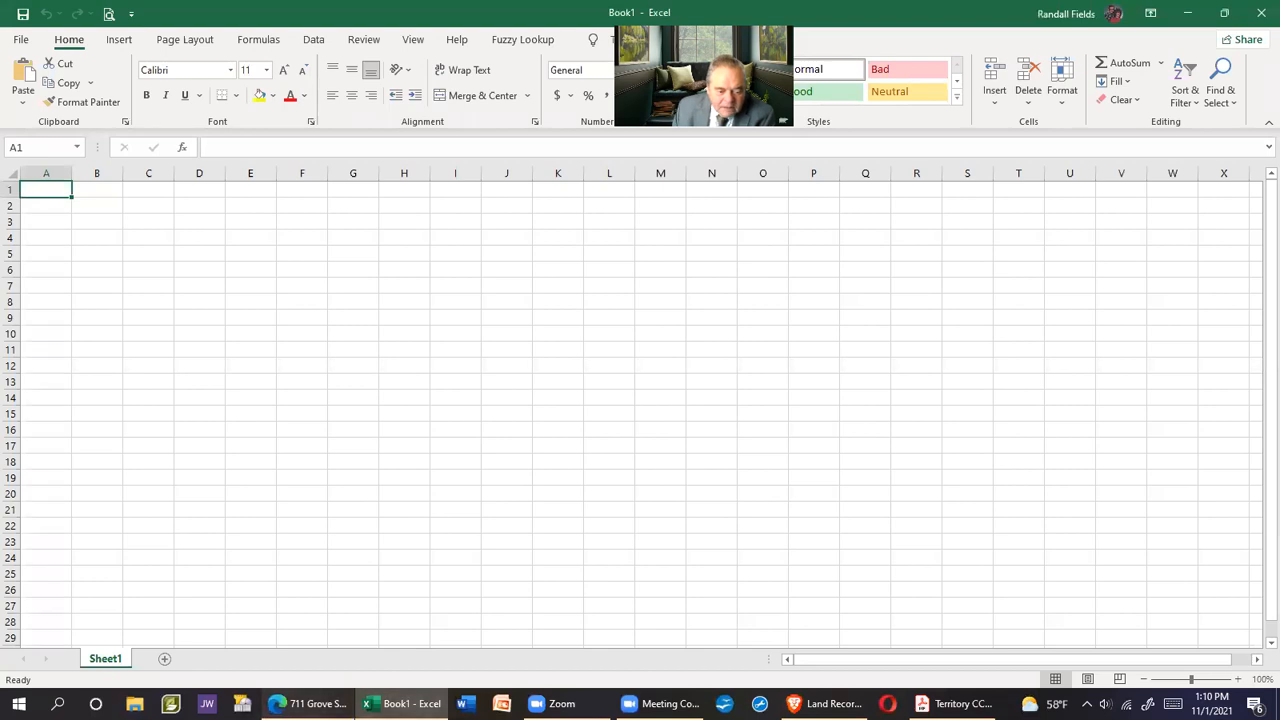
key(alt+Tab)
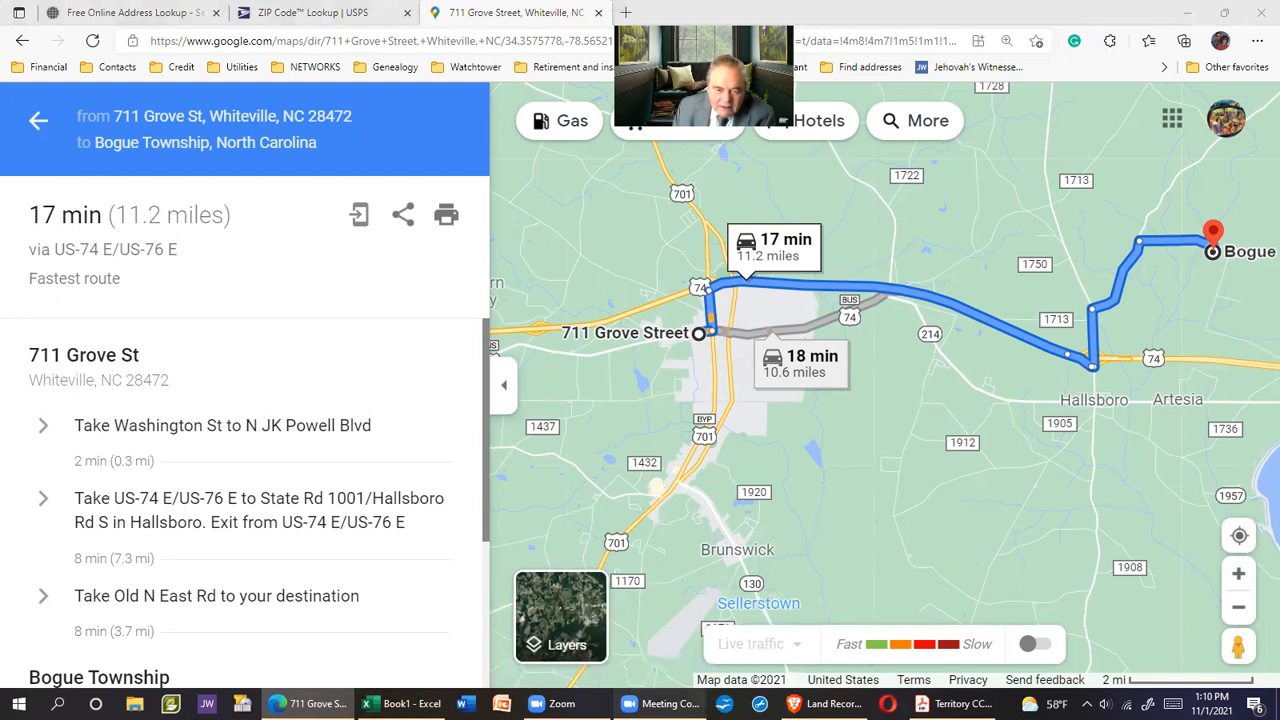
drag(1125, 395, 843, 350)
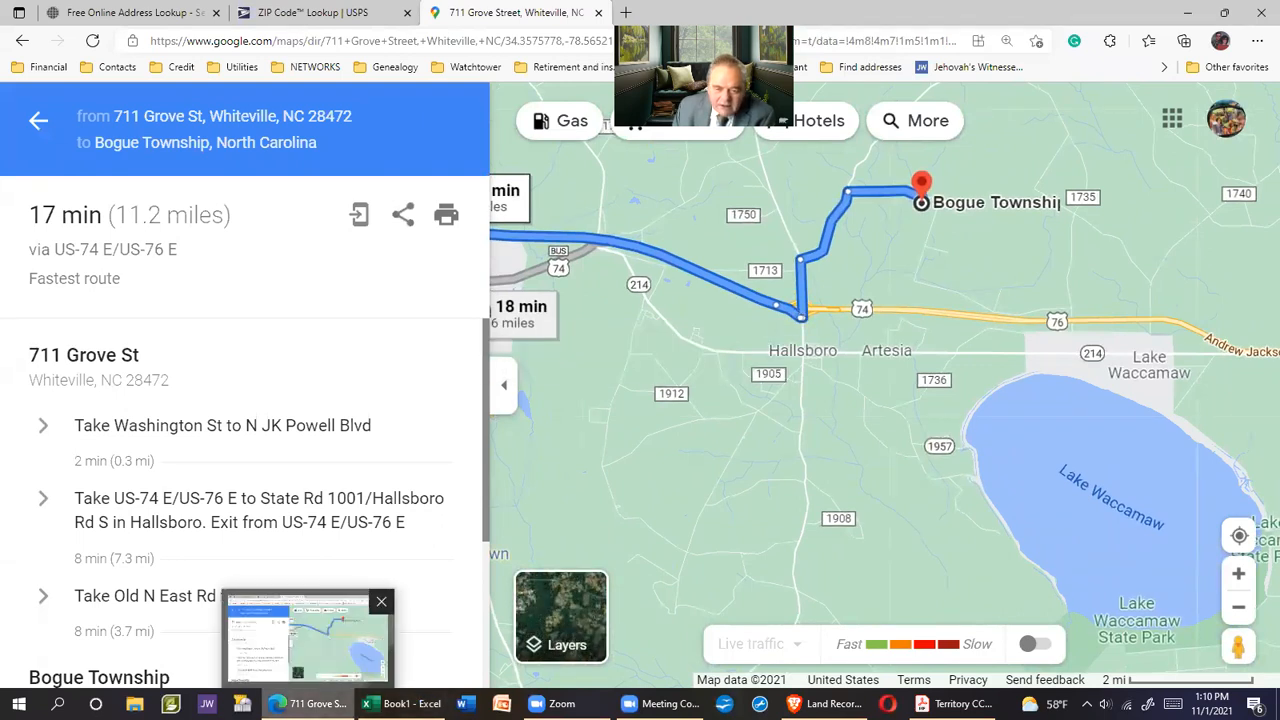
click(314, 704)
click(320, 704)
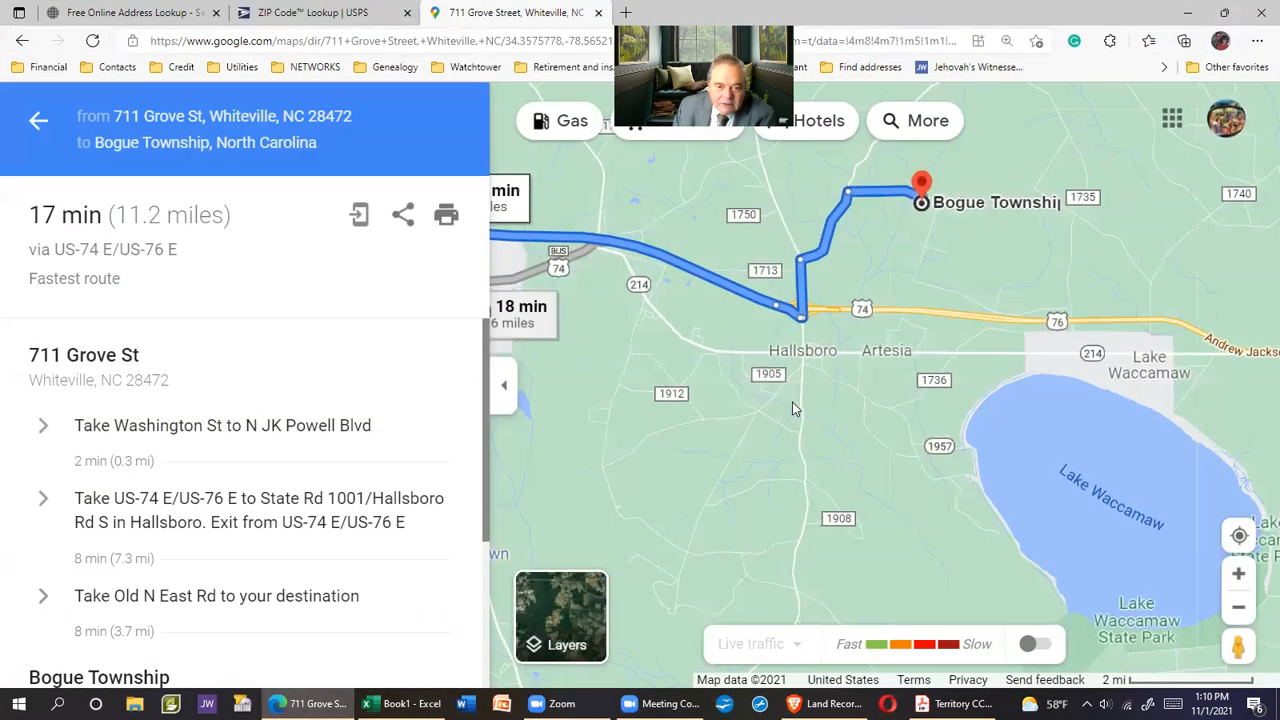
click(833, 704)
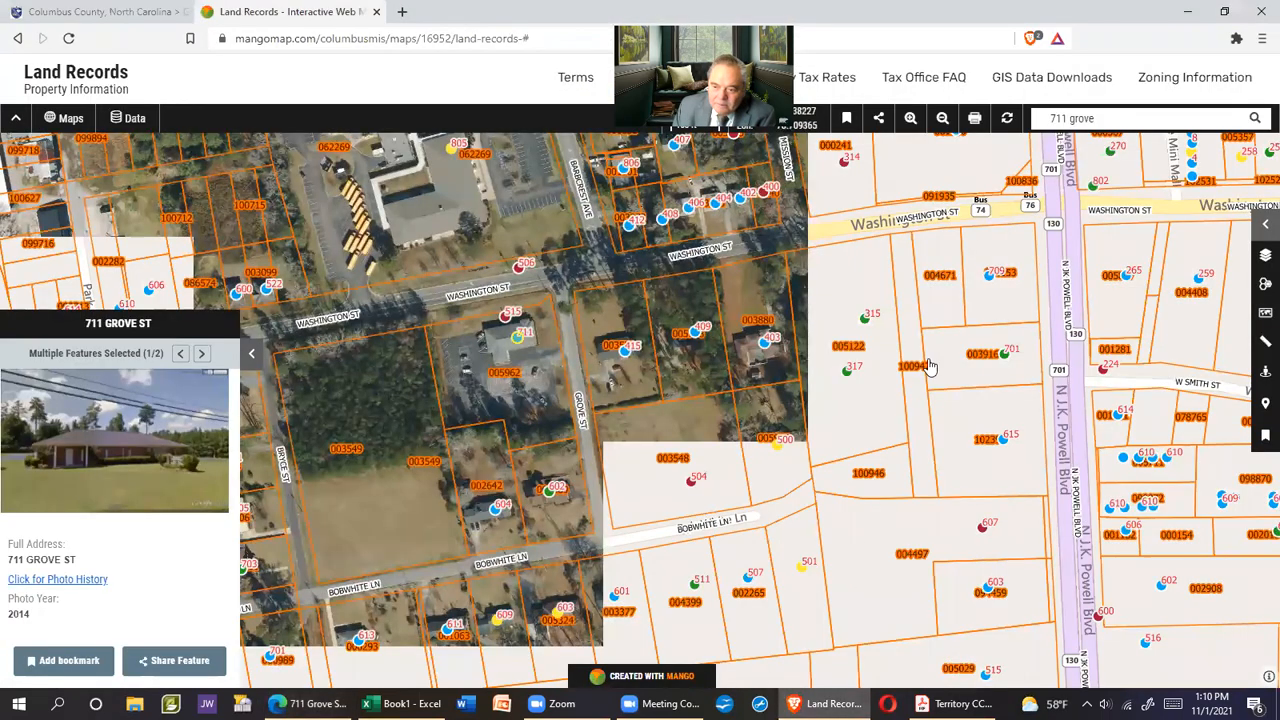
drag(928, 367, 745, 502)
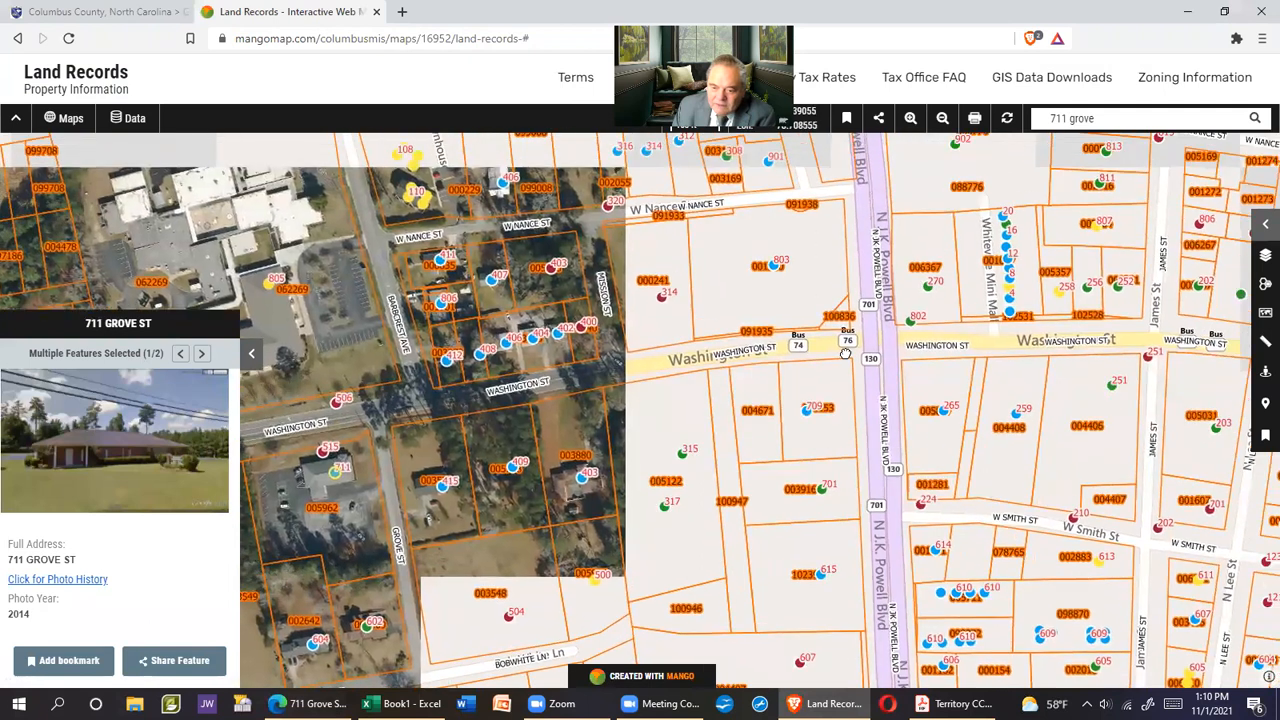
drag(845, 355, 795, 370)
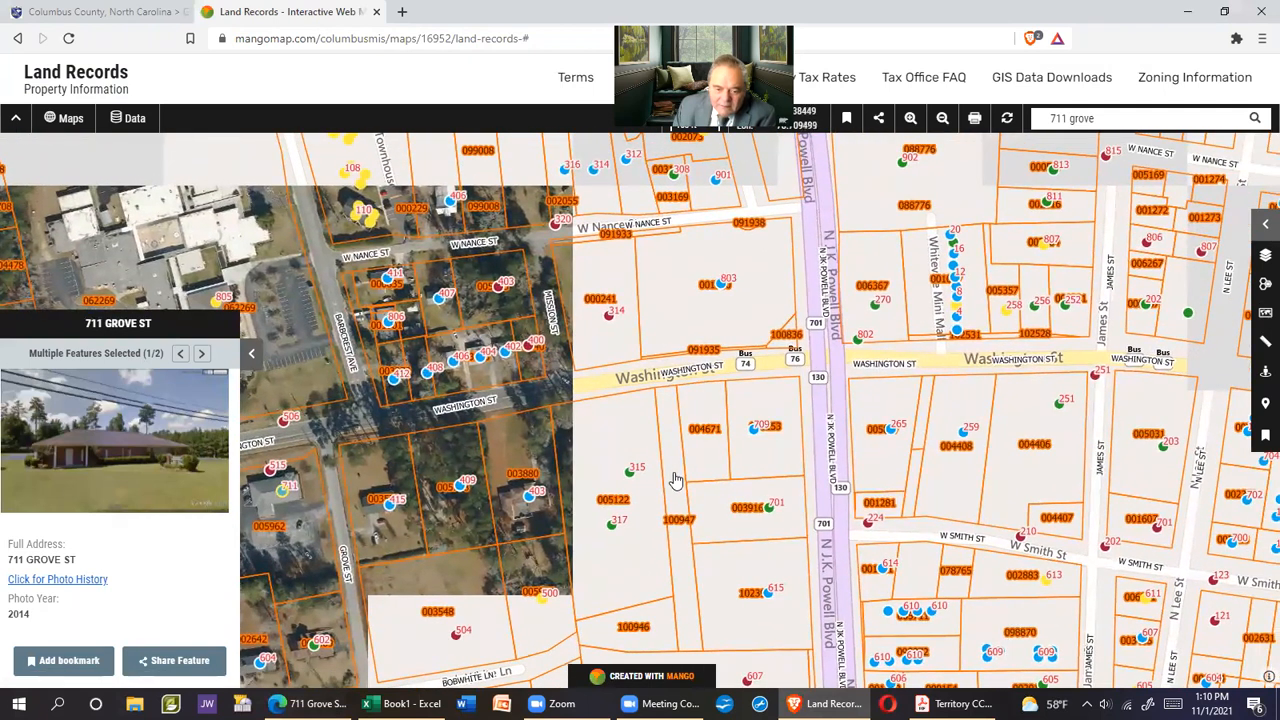
drag(655, 450, 678, 592)
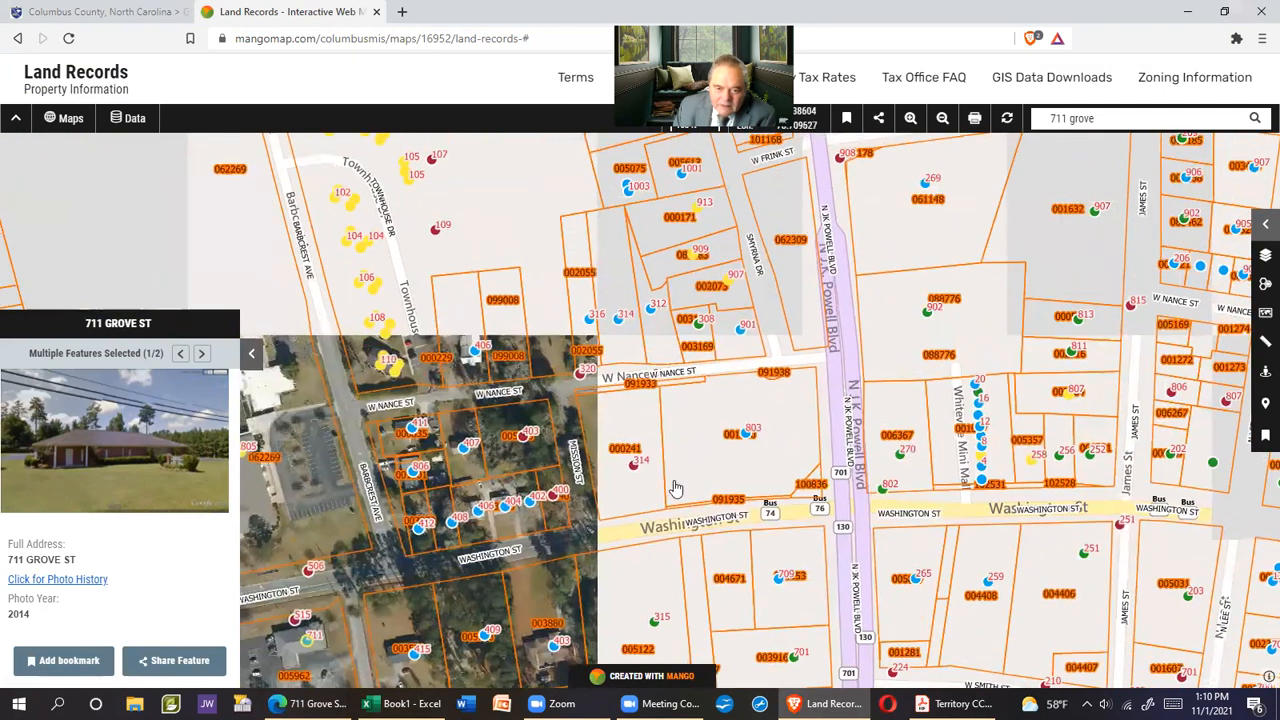
drag(688, 374, 1151, 268)
drag(905, 415, 987, 333)
click(1150, 112)
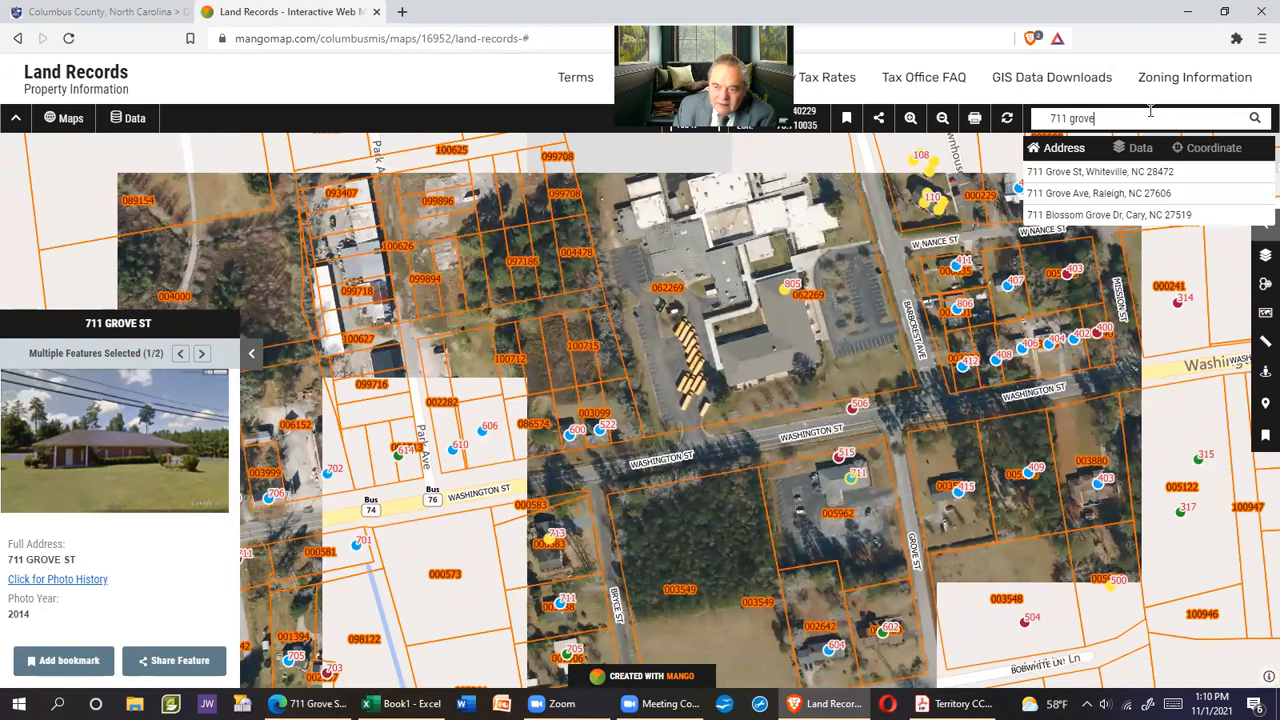
click(1137, 170)
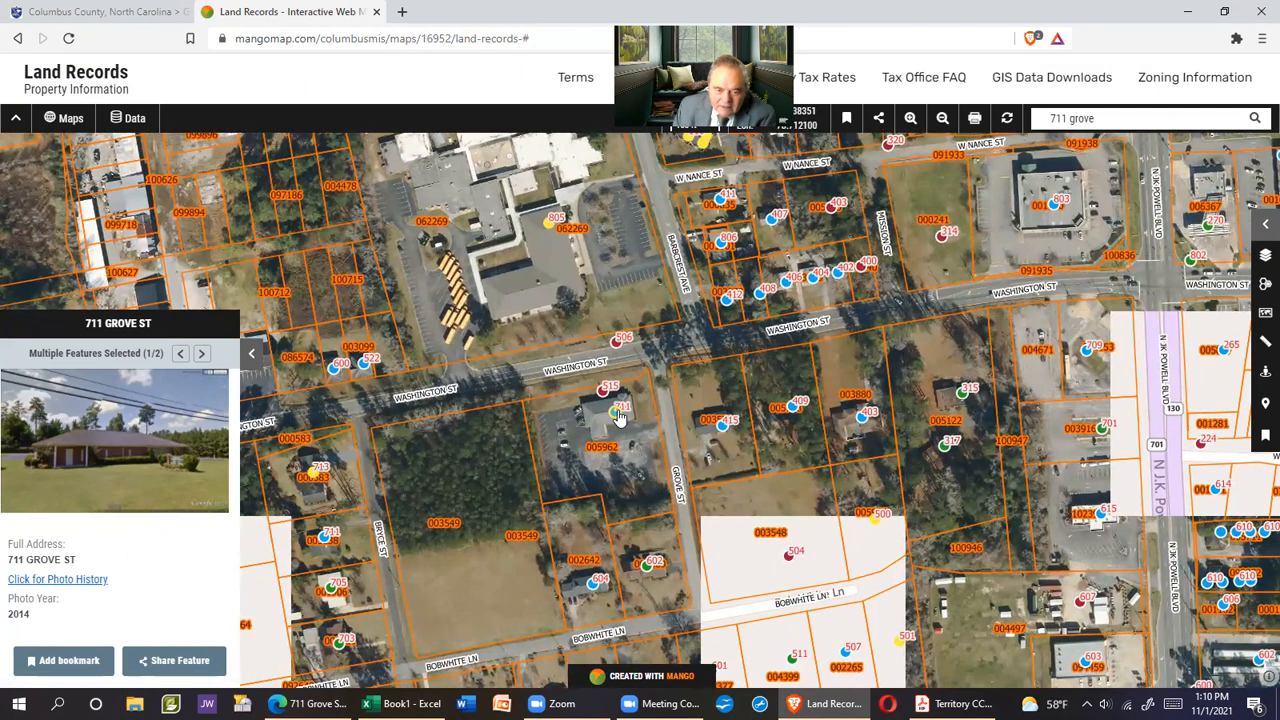
Pan east toward N JK Powell Blvd and north past Smyrna Rd to Flowers Pridgen Rd
drag(660, 379, 653, 451)
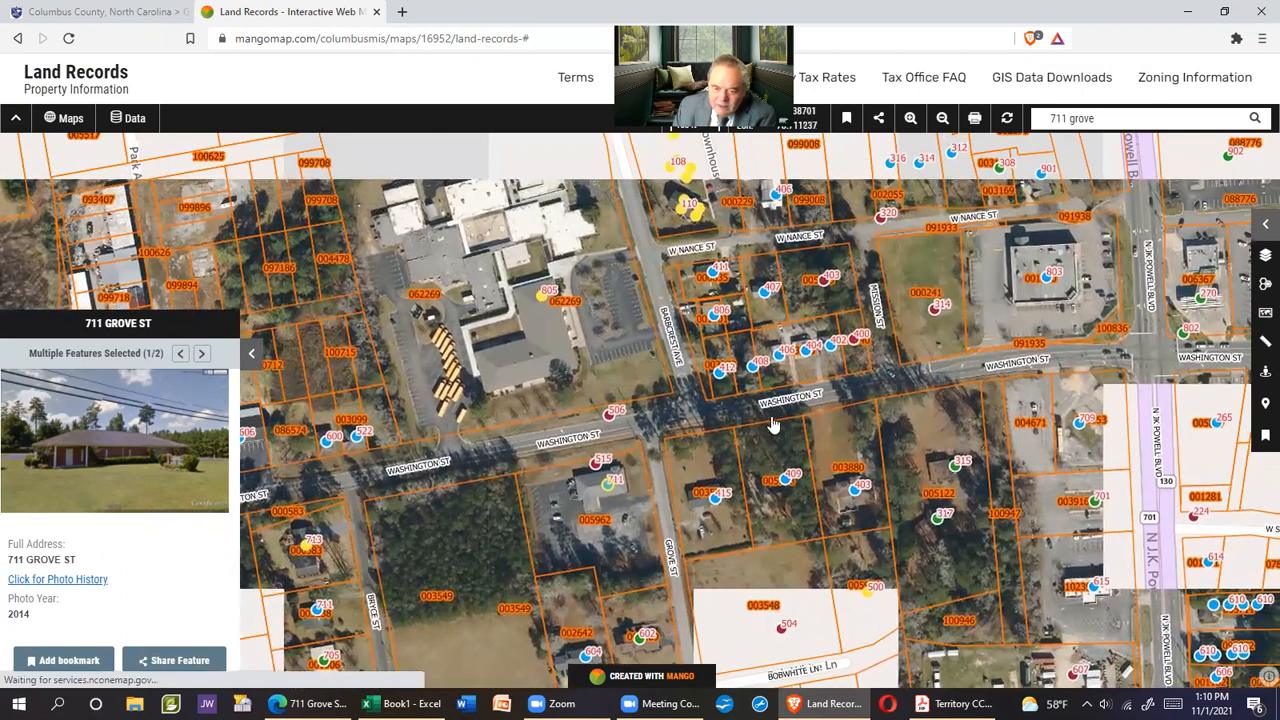
drag(1122, 355, 901, 414)
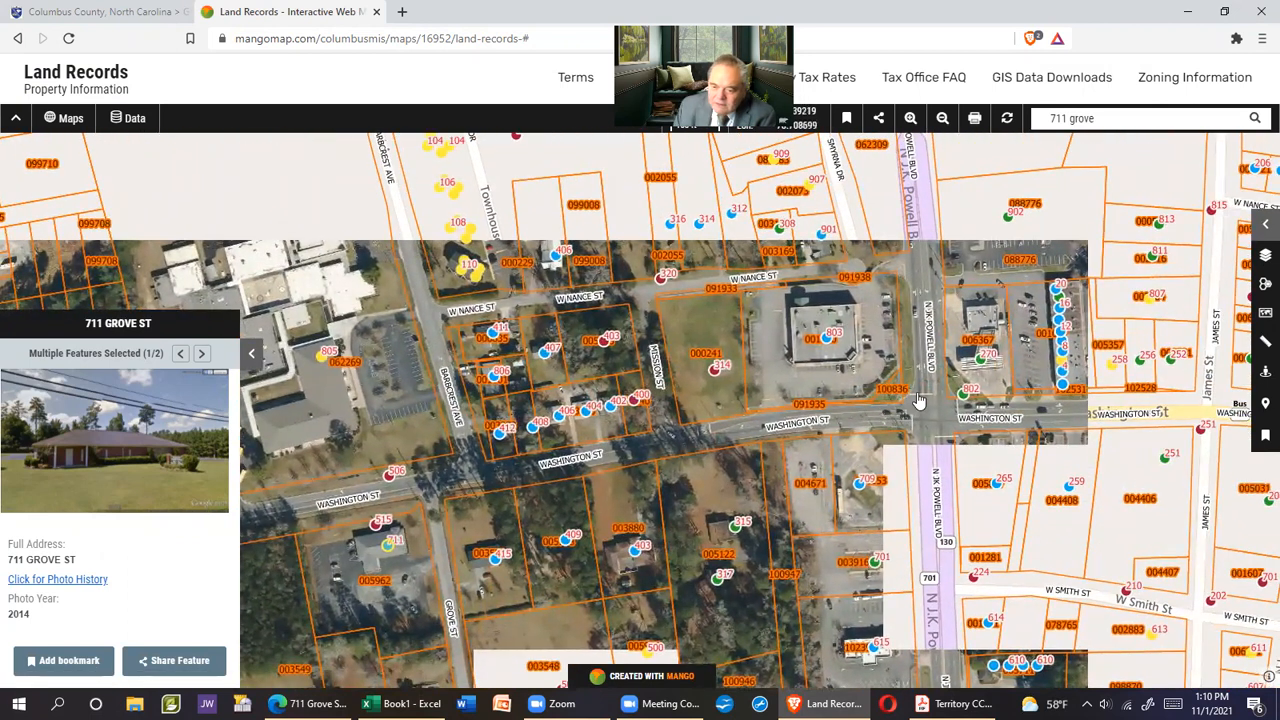
drag(933, 419, 783, 408)
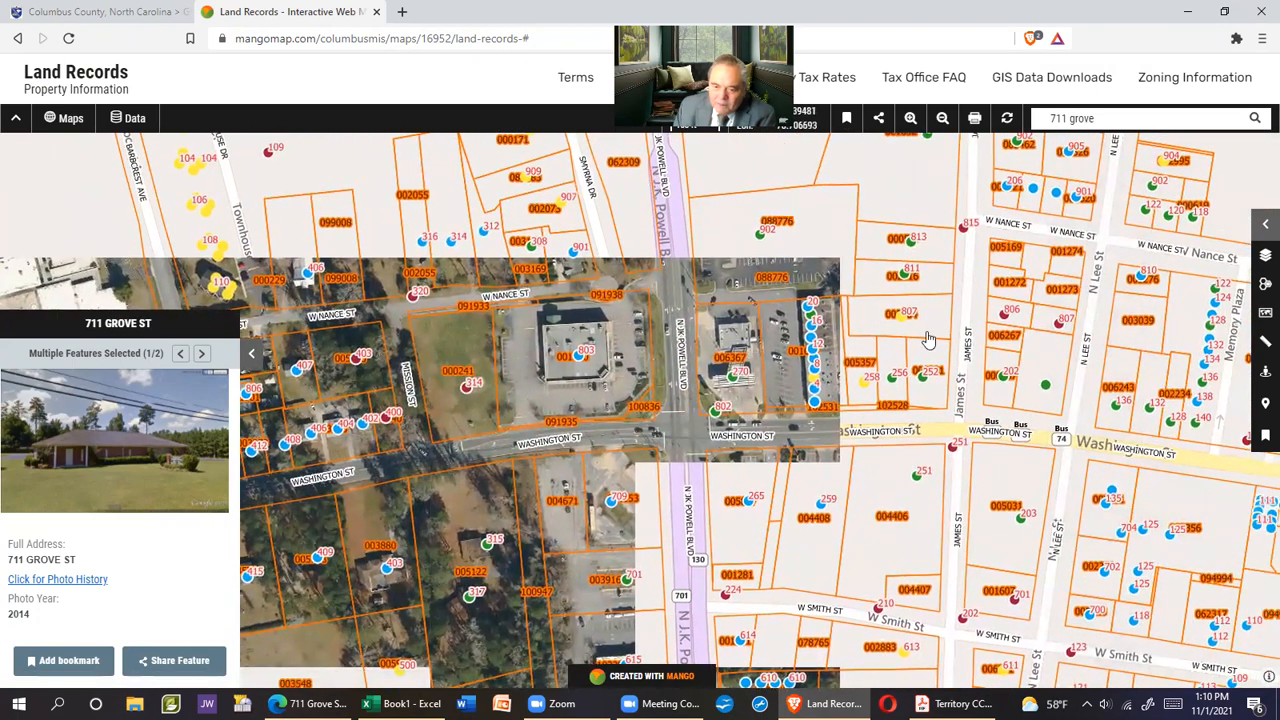
drag(734, 213, 751, 414)
drag(660, 188, 717, 608)
drag(666, 203, 680, 503)
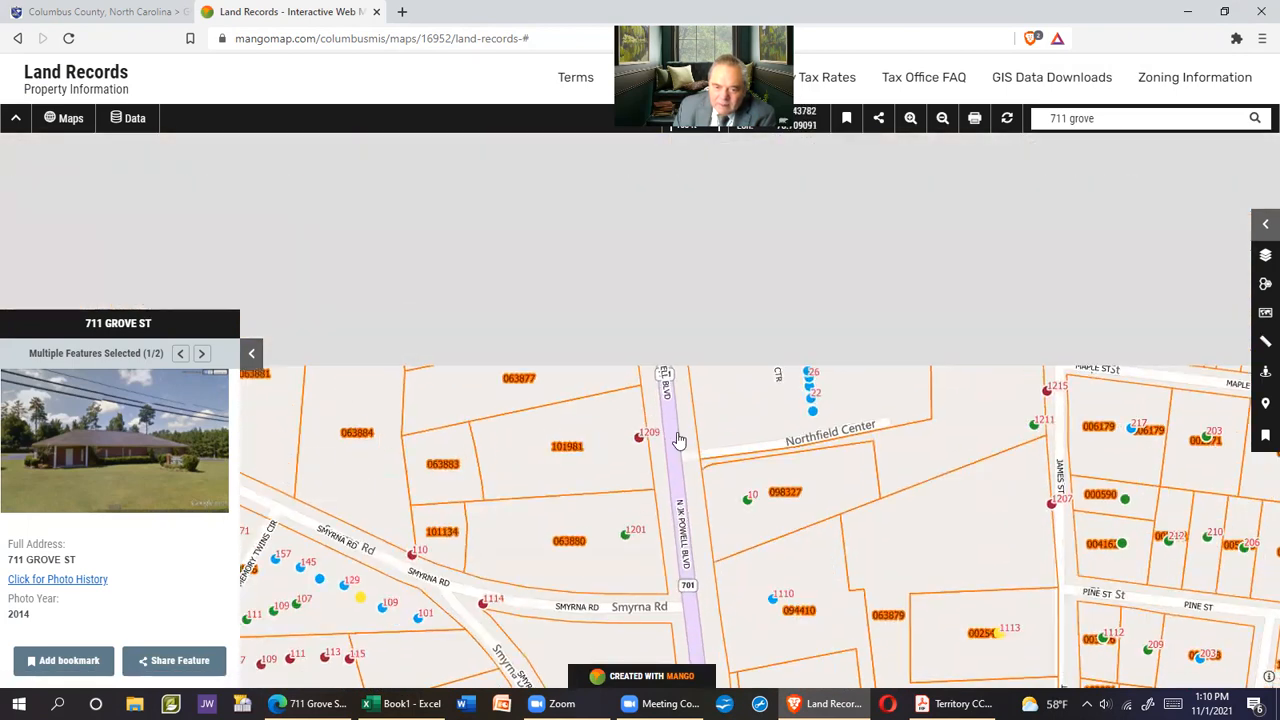
drag(654, 285, 681, 557)
drag(643, 306, 632, 400)
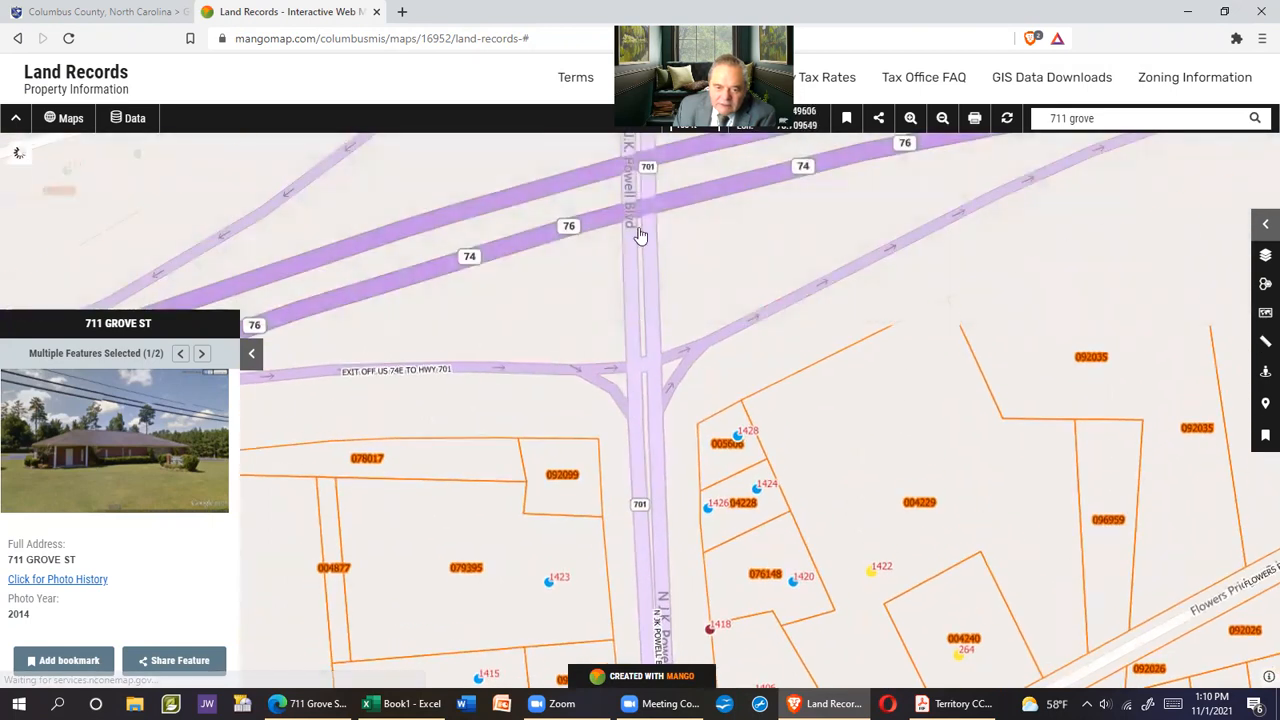
Pan east past the highway interchange to James B White Hwy and zoom out
drag(640, 237, 666, 361)
drag(1074, 219, 654, 326)
drag(1011, 291, 695, 323)
scroll(777, 391, down, 2)
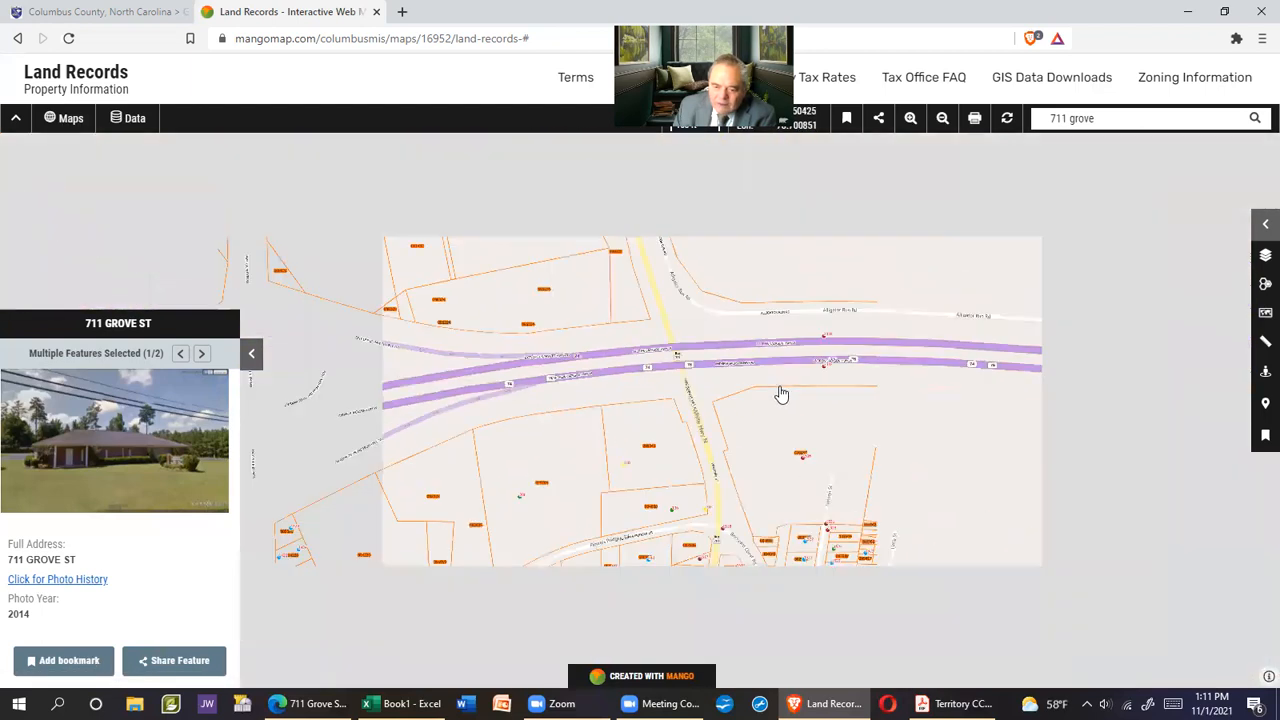
scroll(843, 406, down, 1)
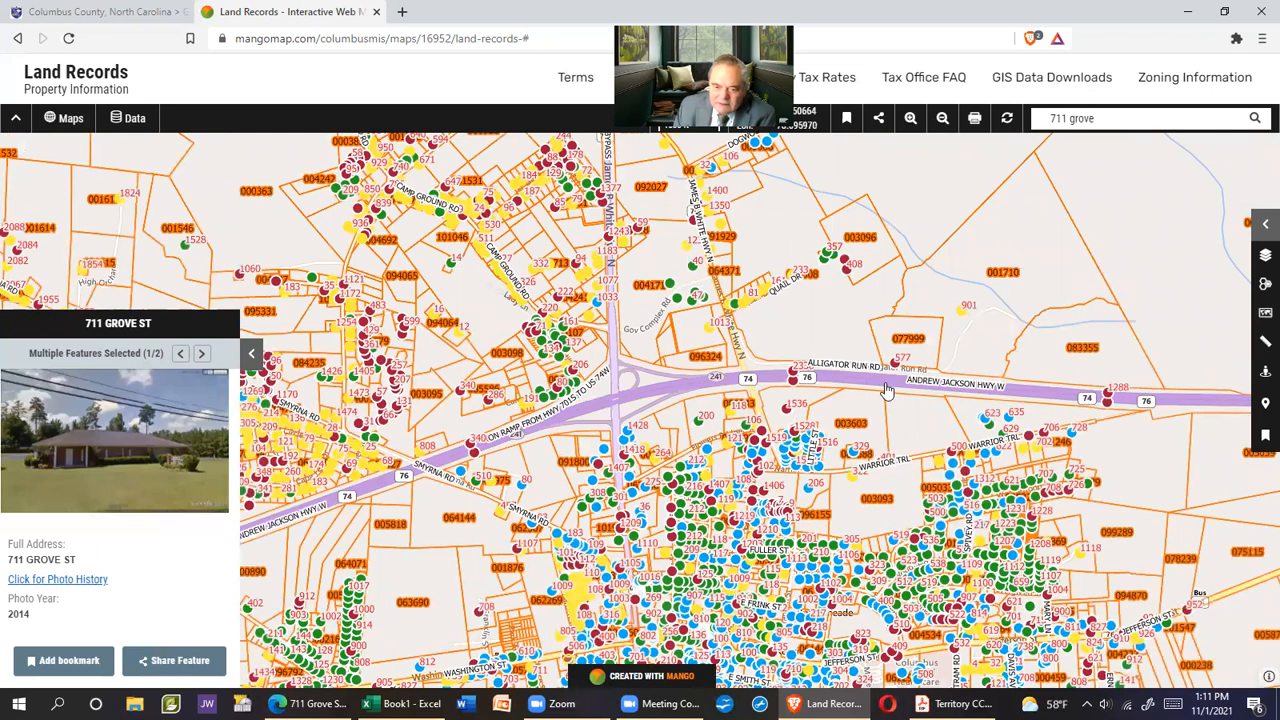
Follow Andrew Jackson Hwy east to Hallsboro Rd and centre the Willies Ln parcels
drag(1180, 402, 481, 390)
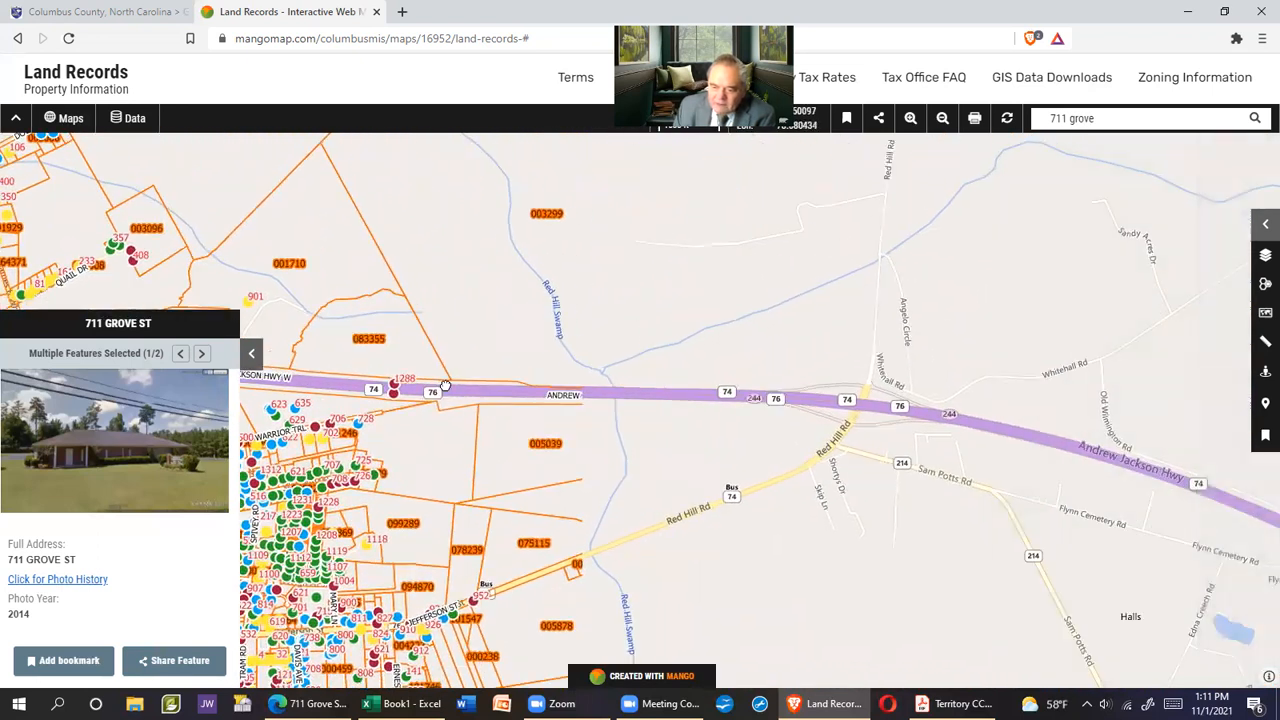
drag(1022, 430, 707, 462)
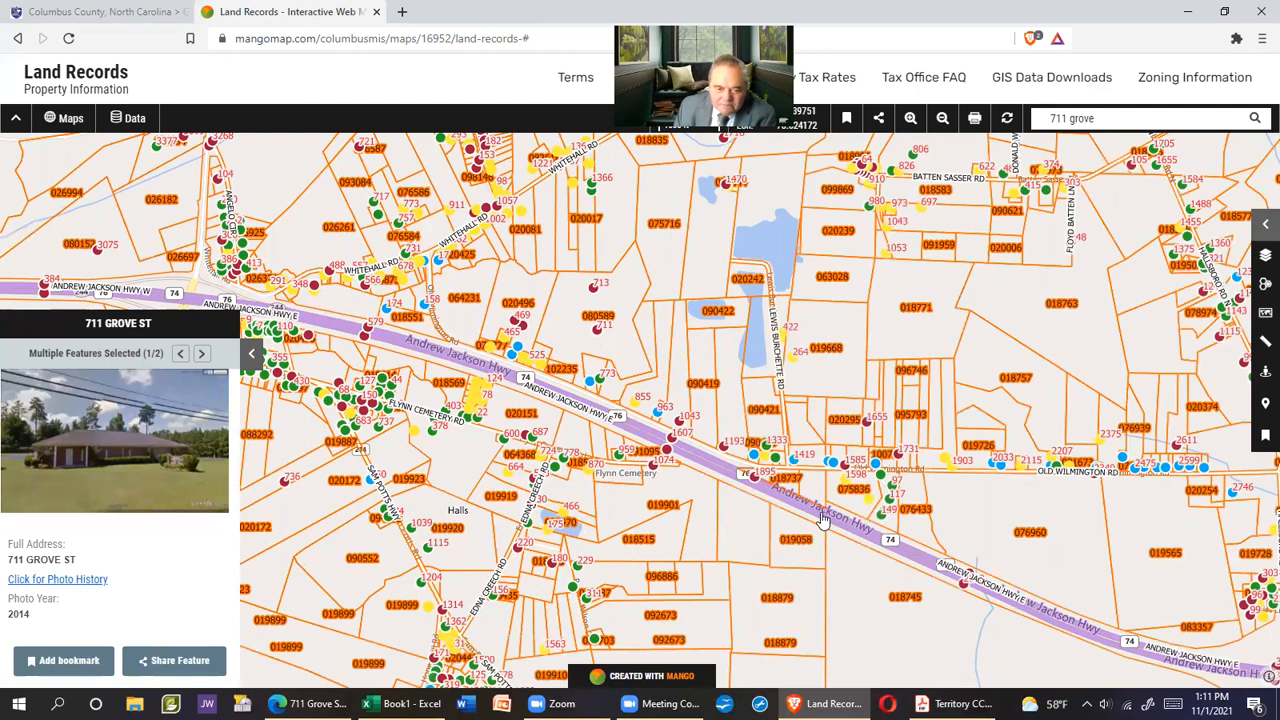
drag(828, 520, 451, 363)
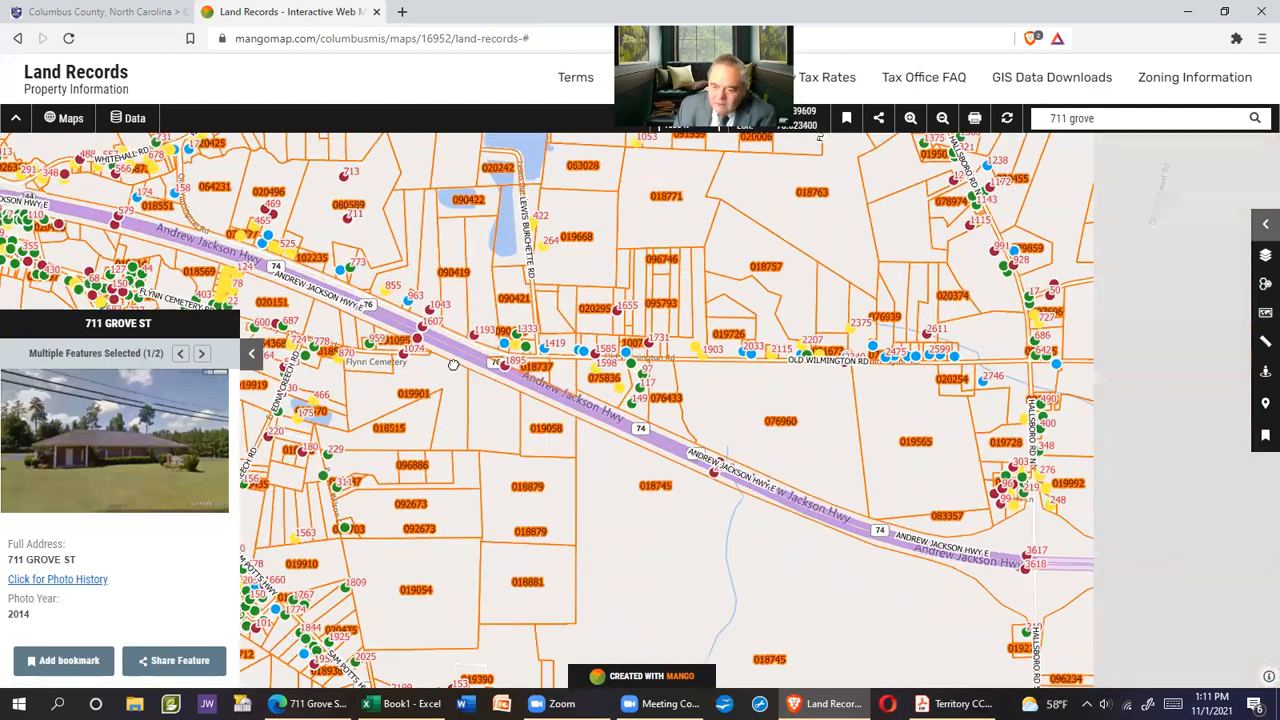
drag(897, 508, 807, 507)
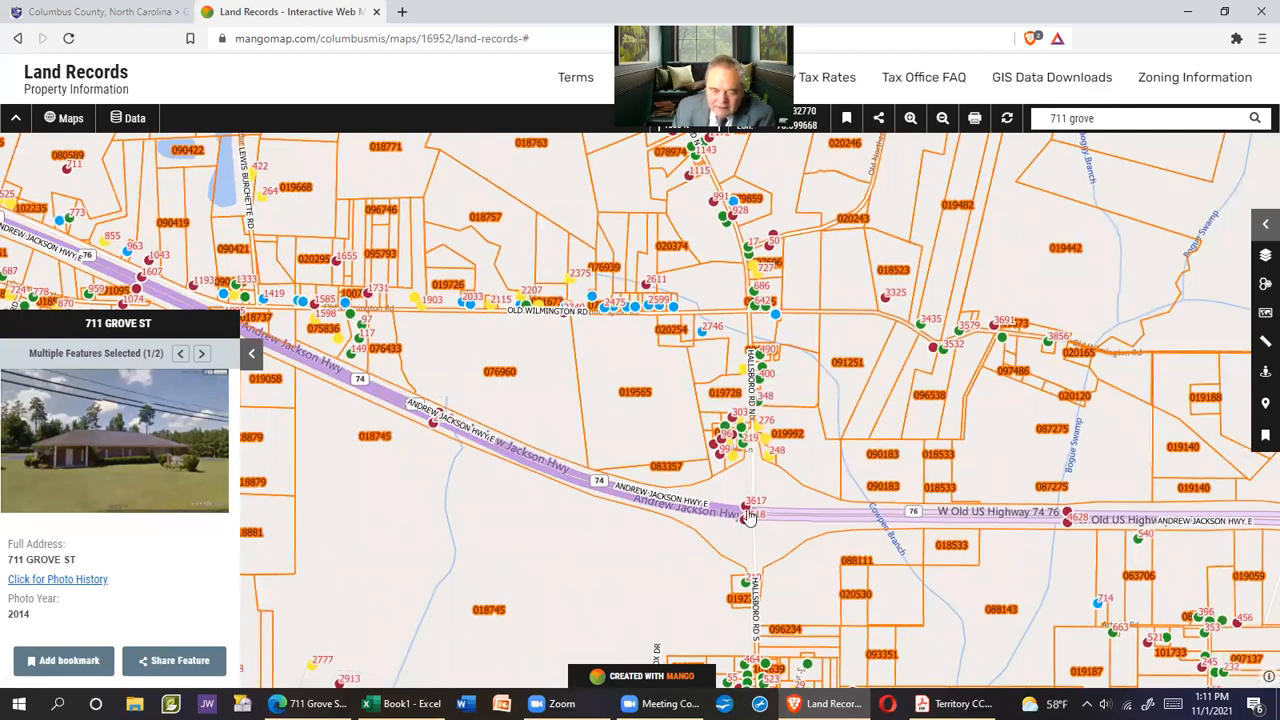
scroll(776, 516, up, 3)
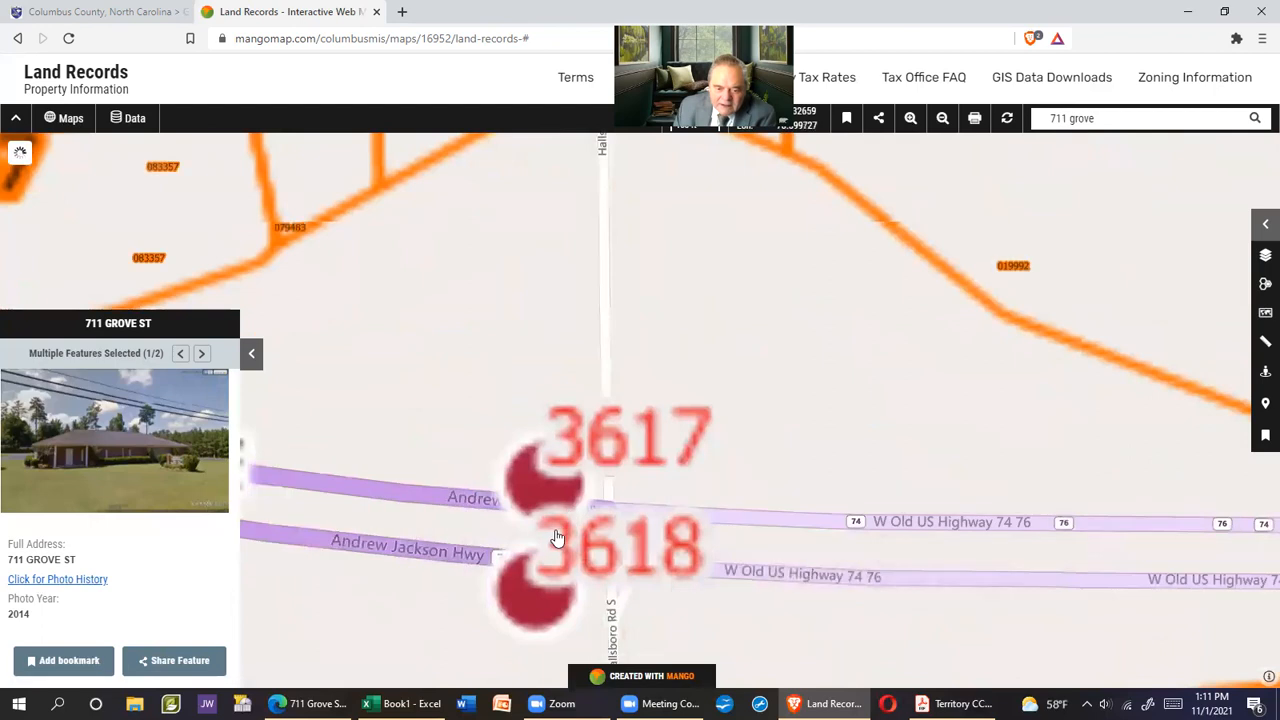
drag(498, 540, 572, 528)
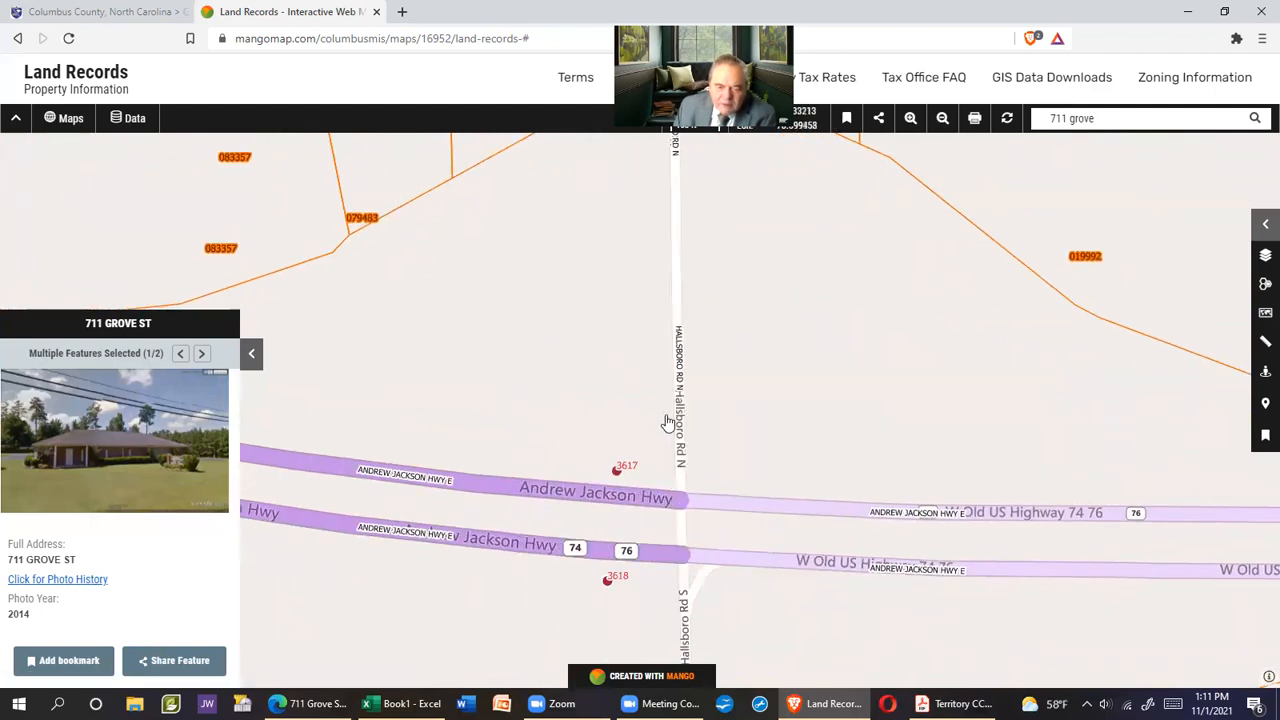
drag(697, 467, 712, 614)
drag(671, 464, 661, 547)
drag(683, 380, 650, 497)
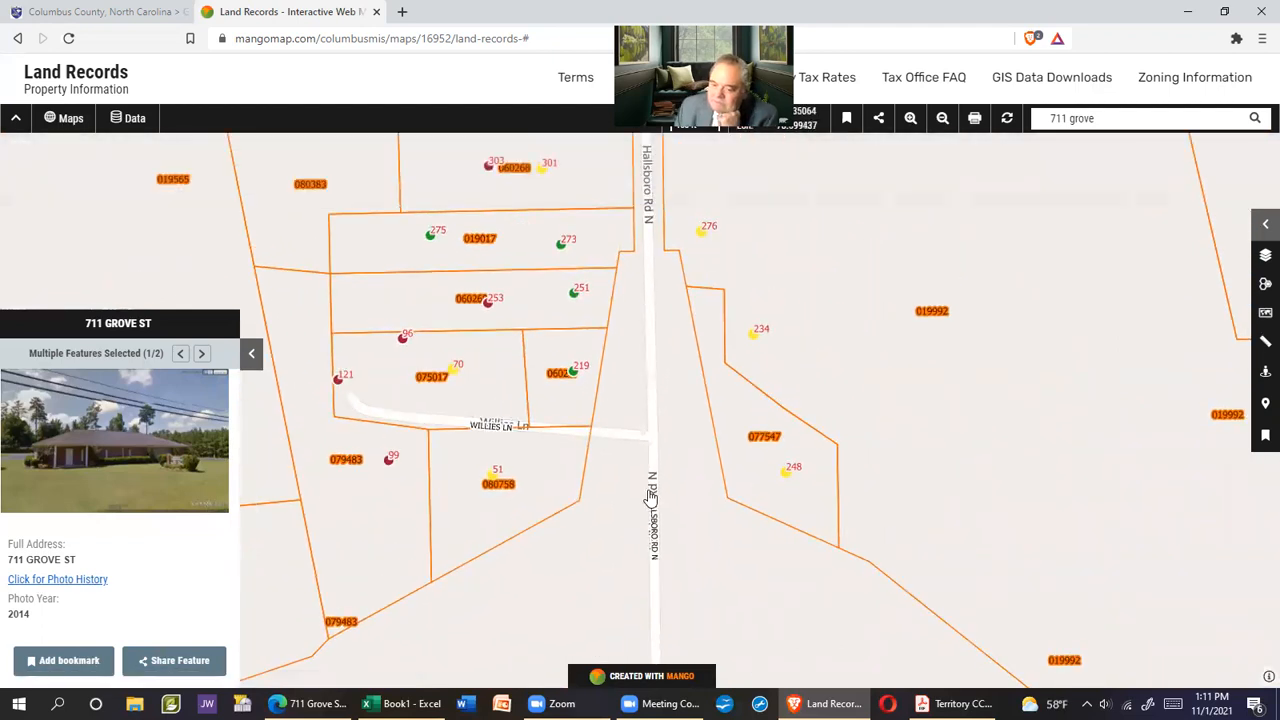
click(1265, 225)
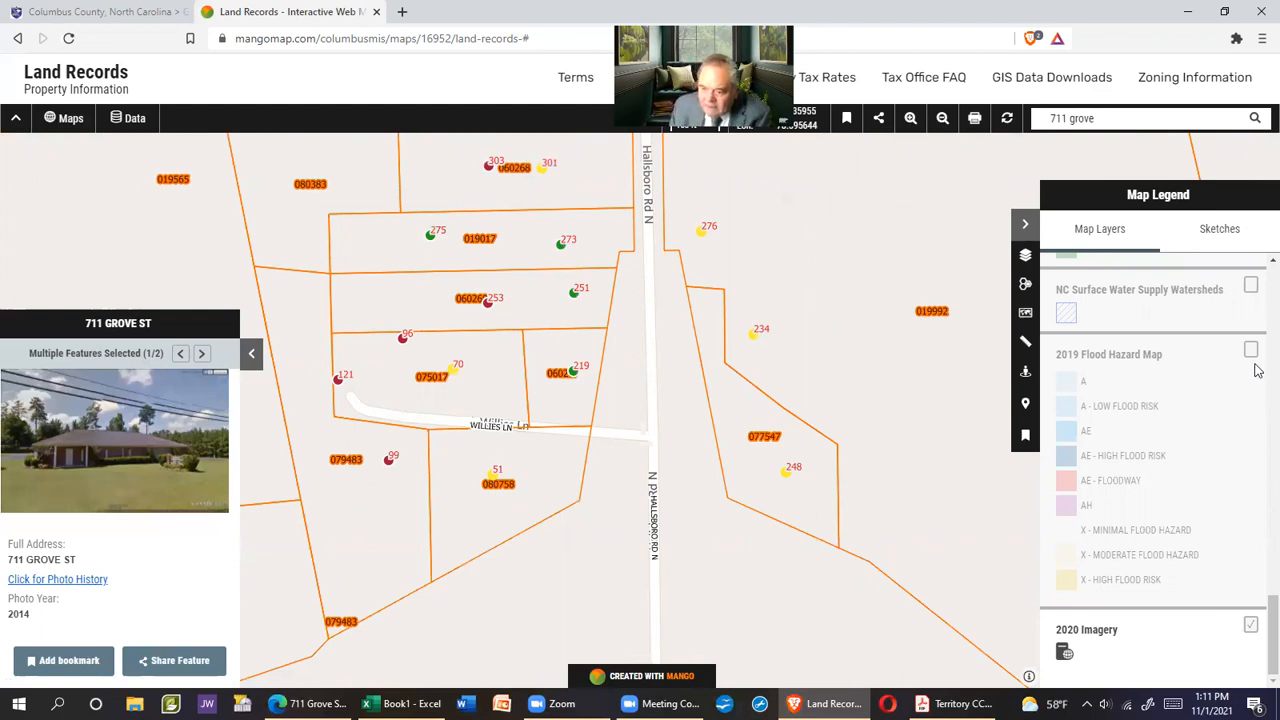
click(784, 548)
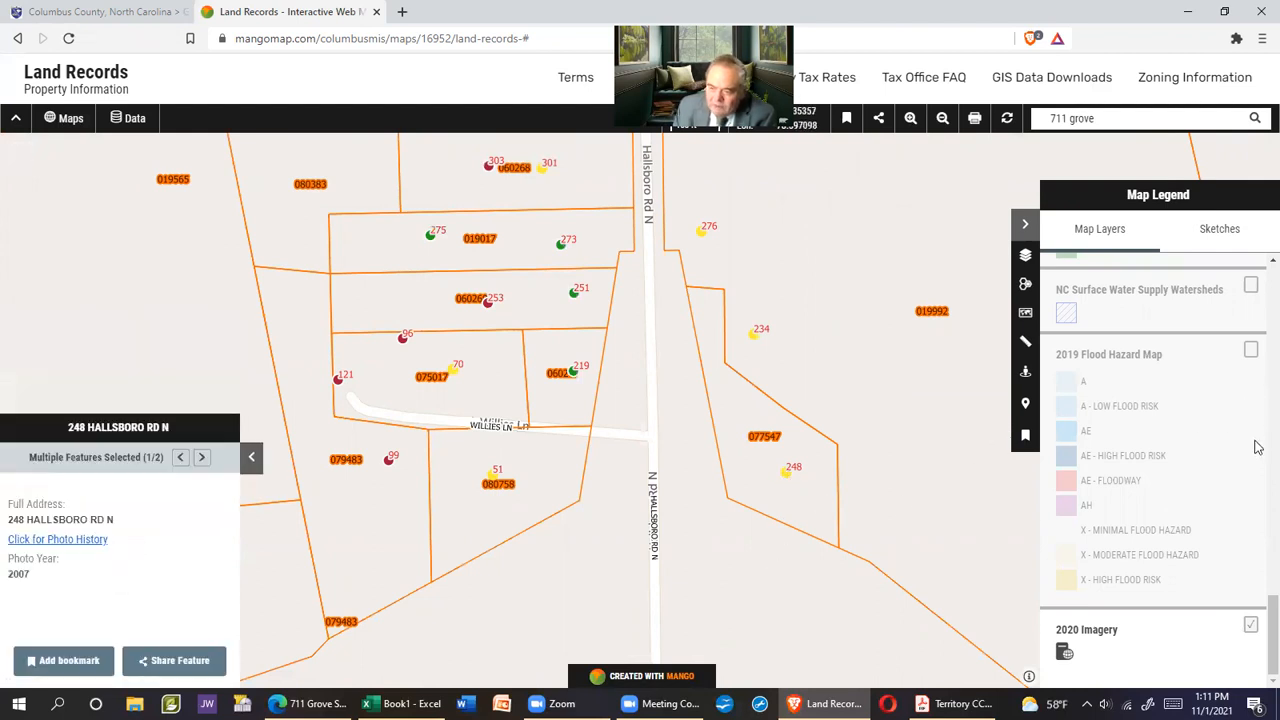
scroll(1256, 600, up, 10)
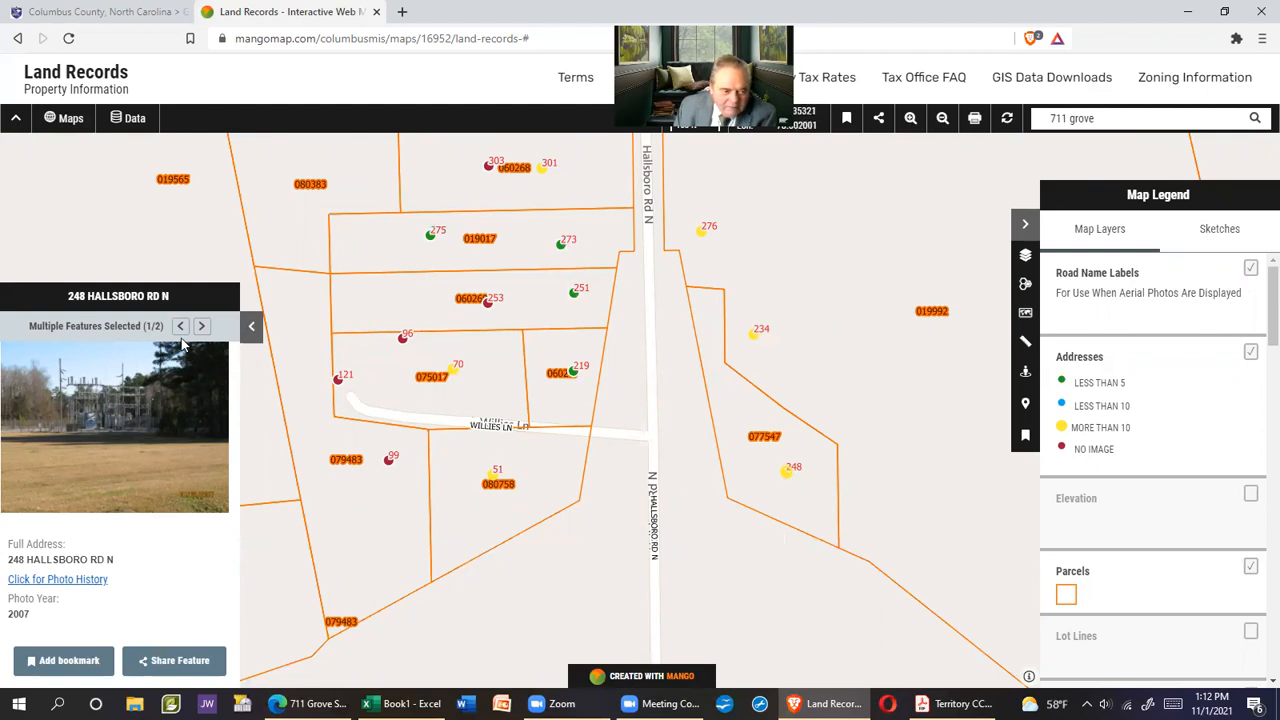
click(160, 399)
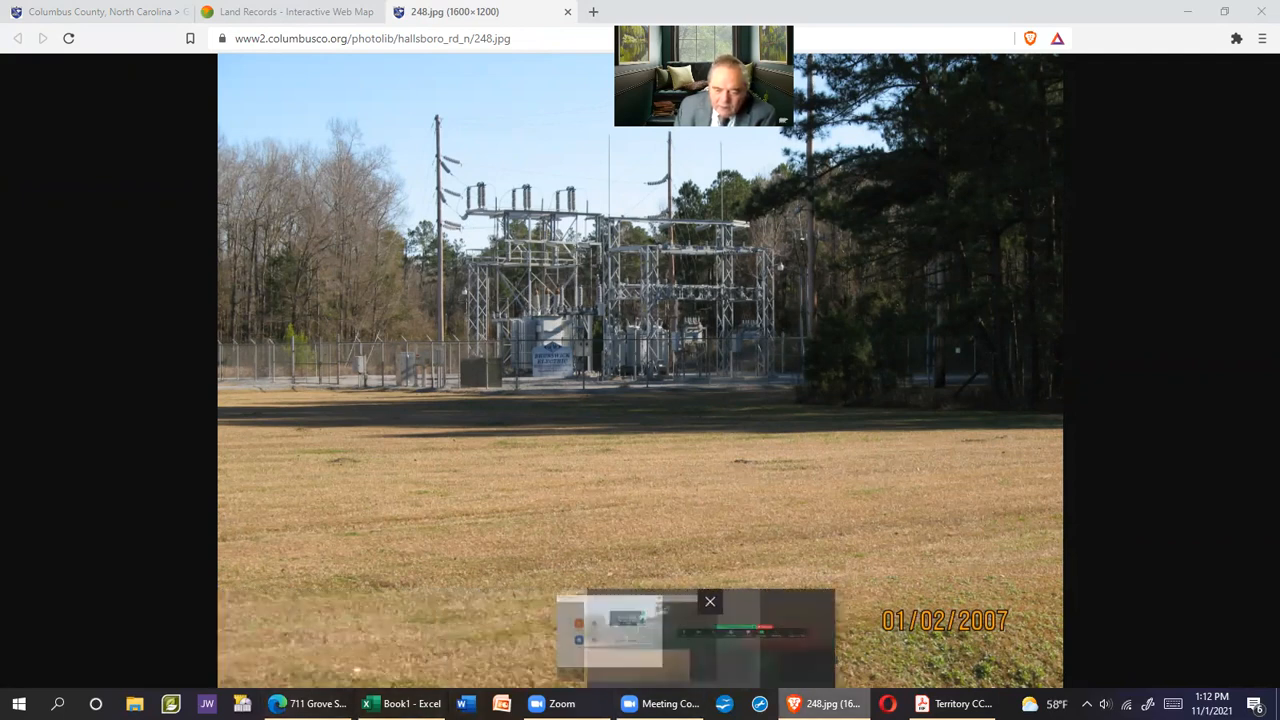
Close the 248.jpg photo and get back to the parcel map
click(822, 704)
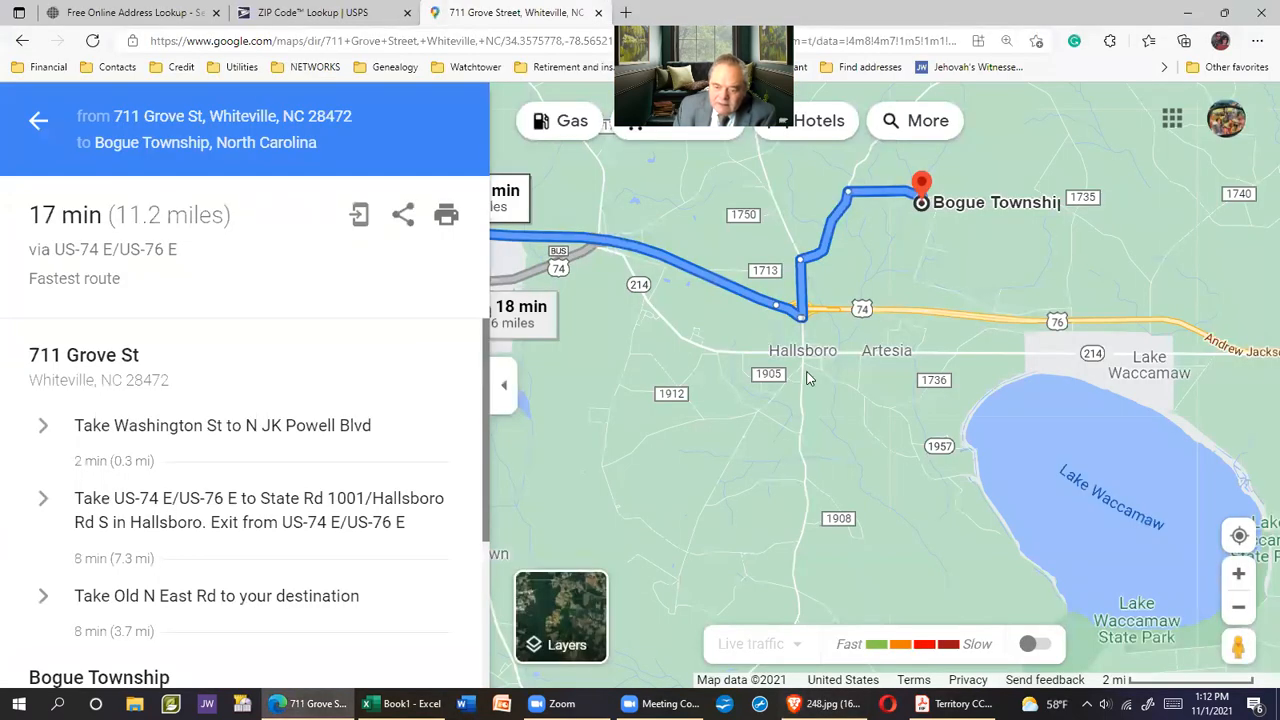
click(829, 692)
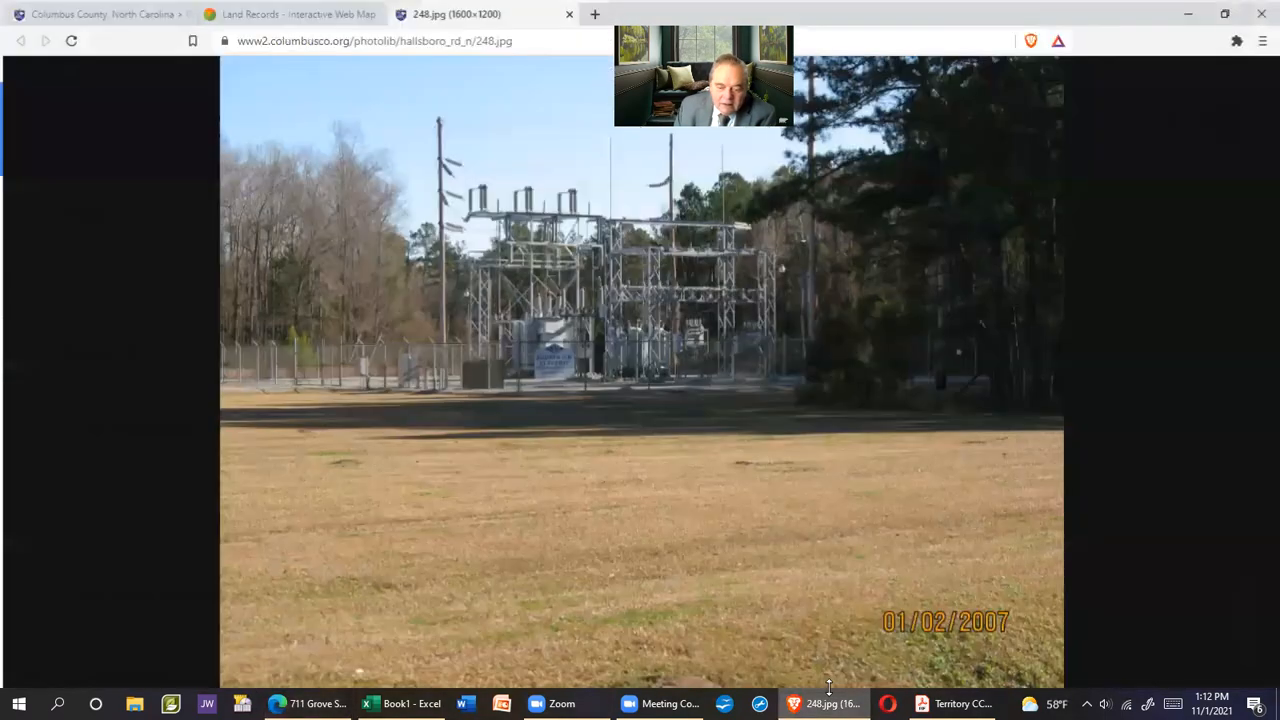
click(569, 14)
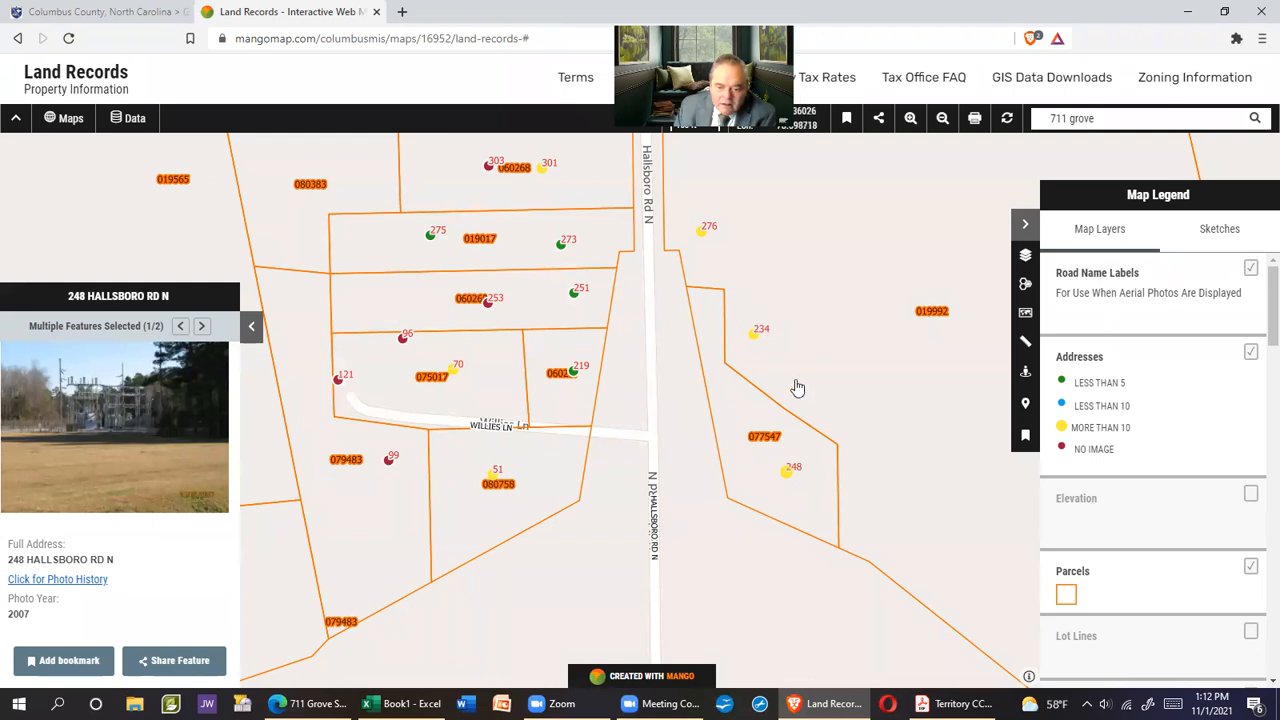
drag(790, 372, 676, 481)
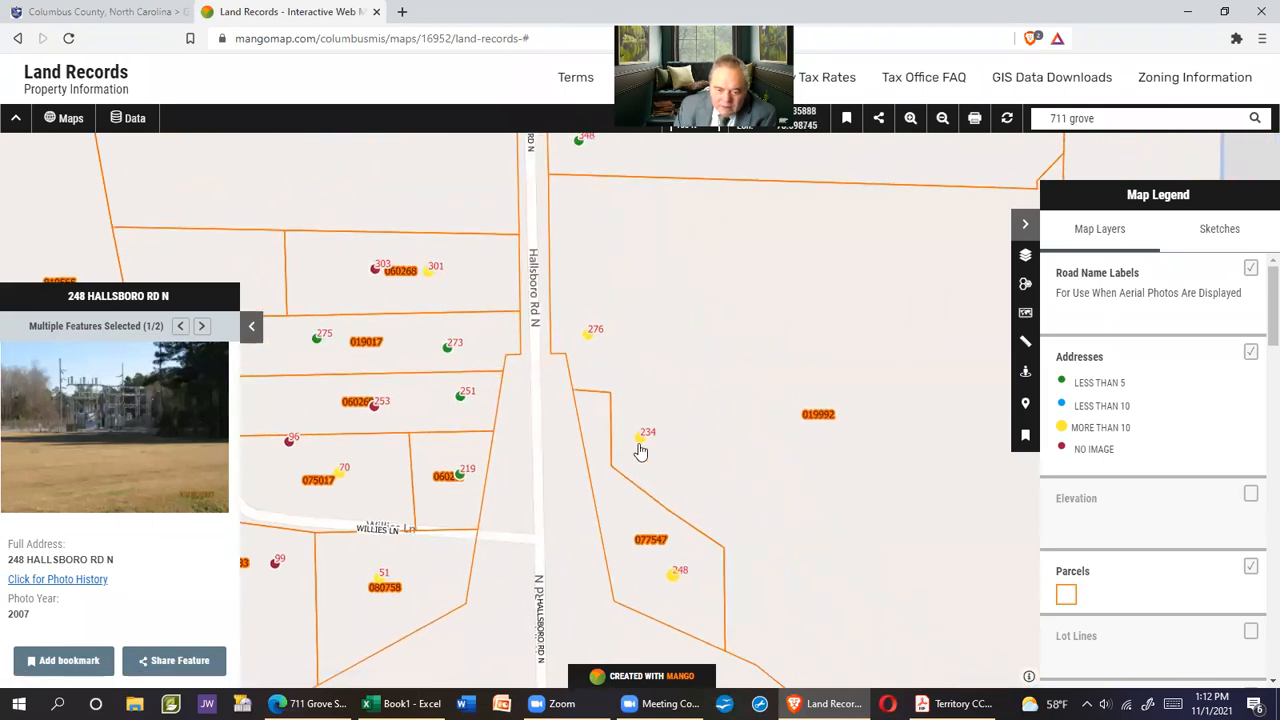
click(683, 521)
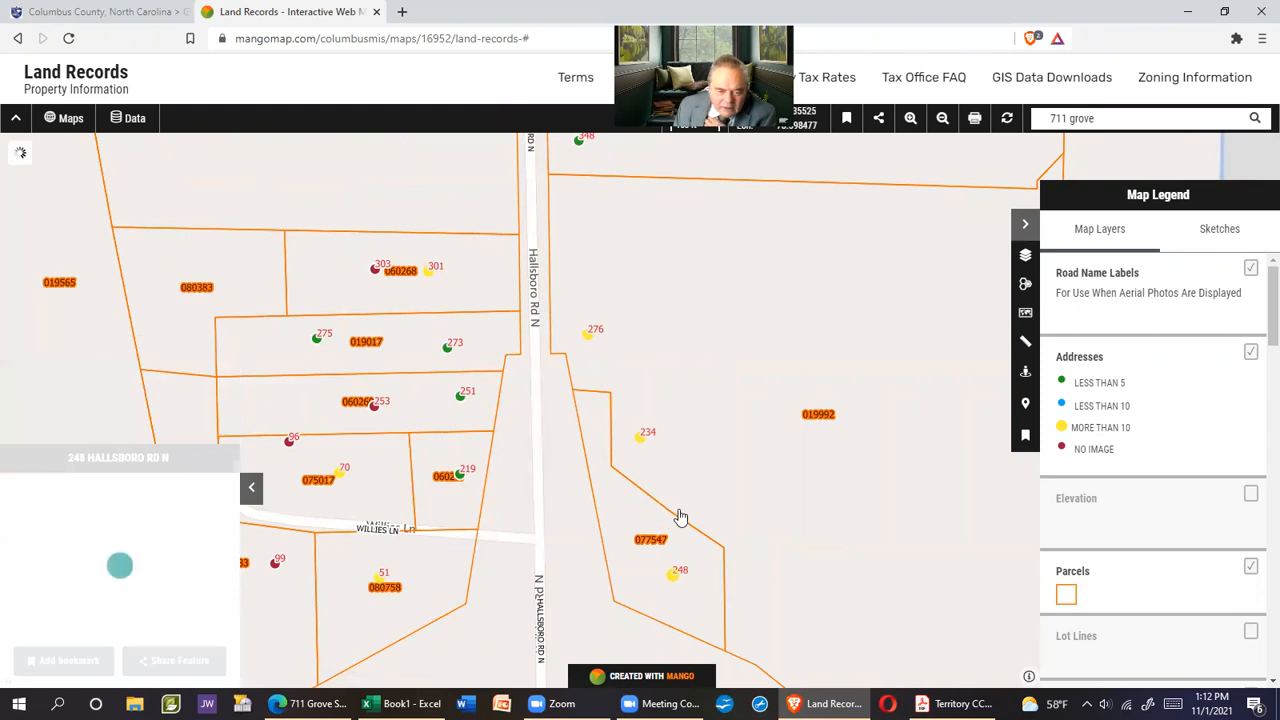
click(120, 566)
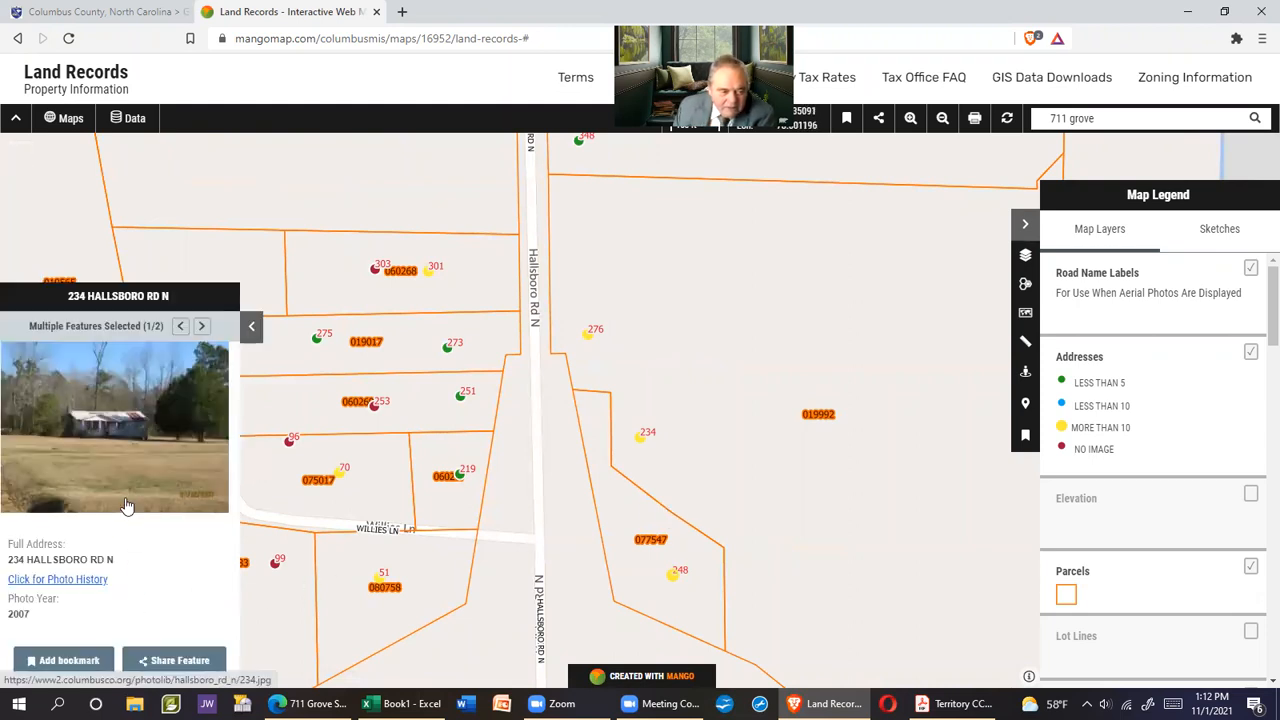
click(167, 505)
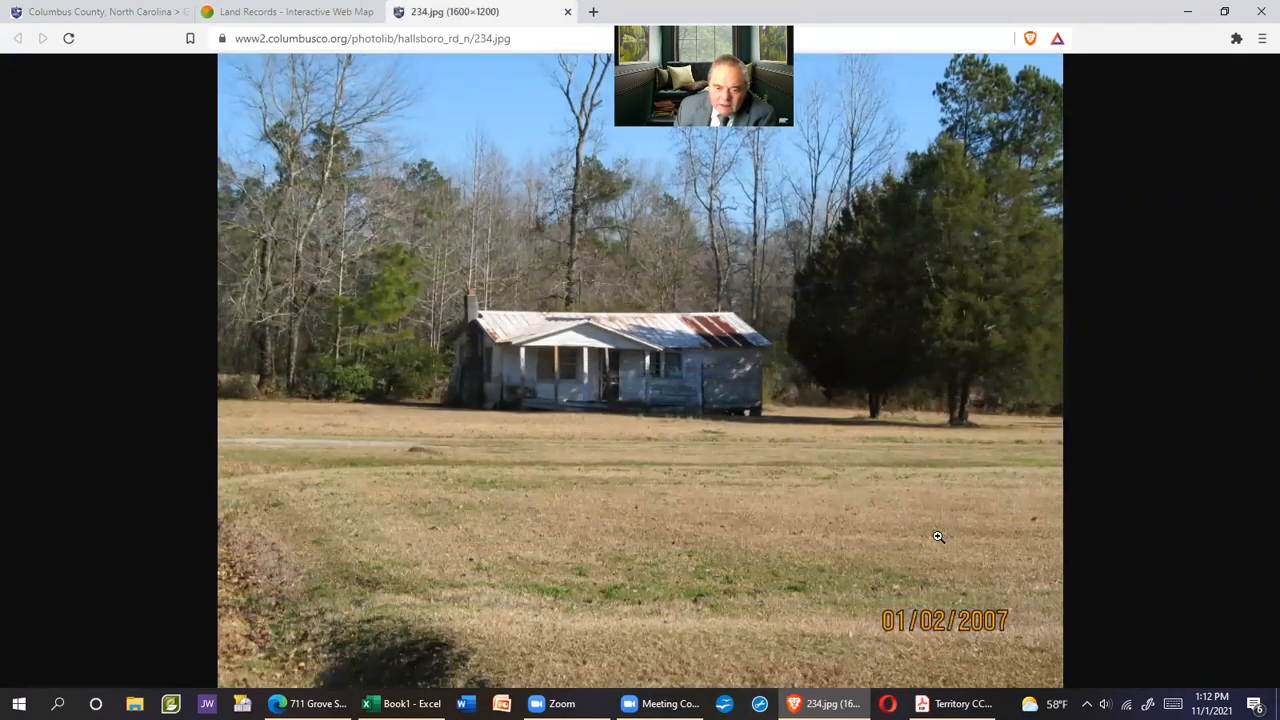
drag(931, 549, 924, 508)
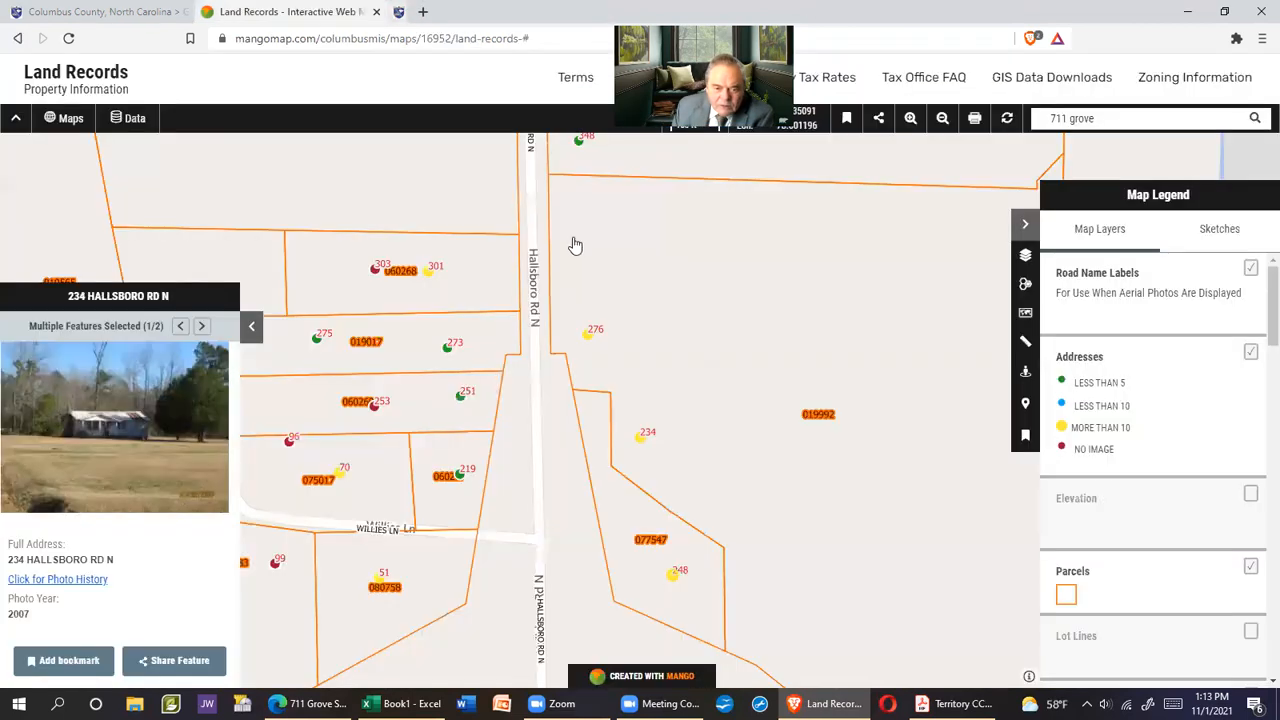
click(567, 11)
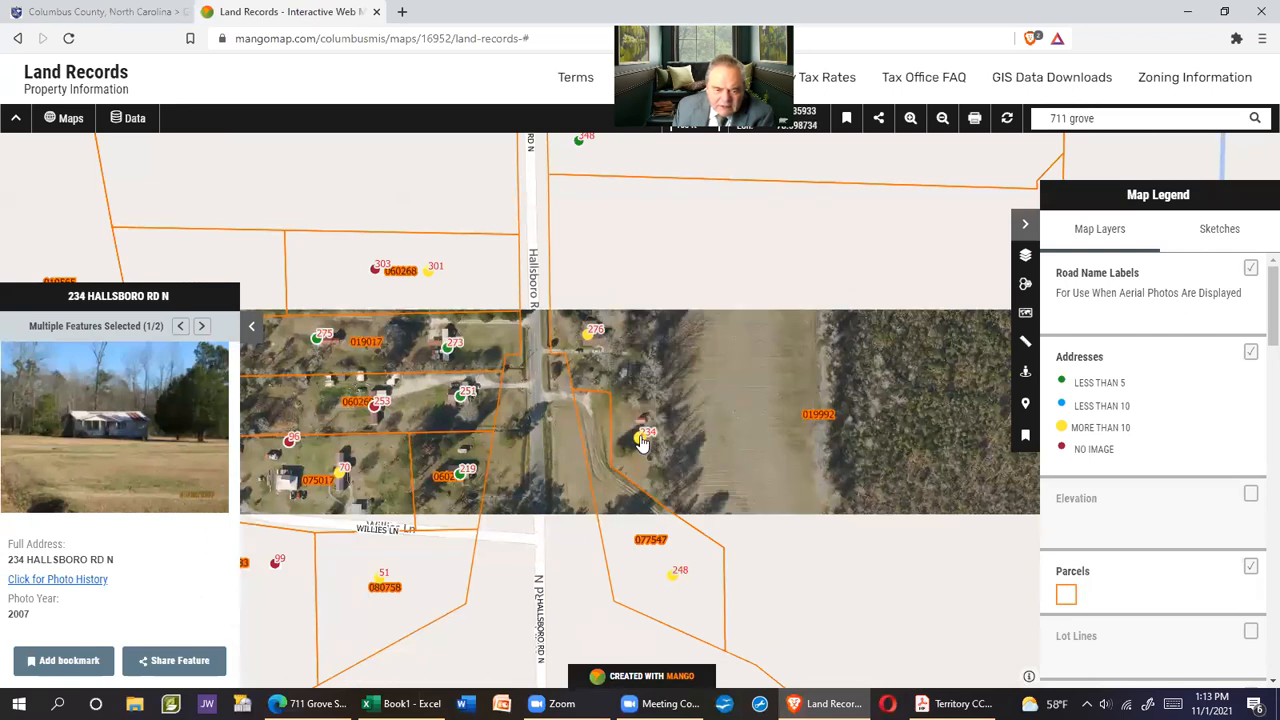
click(760, 425)
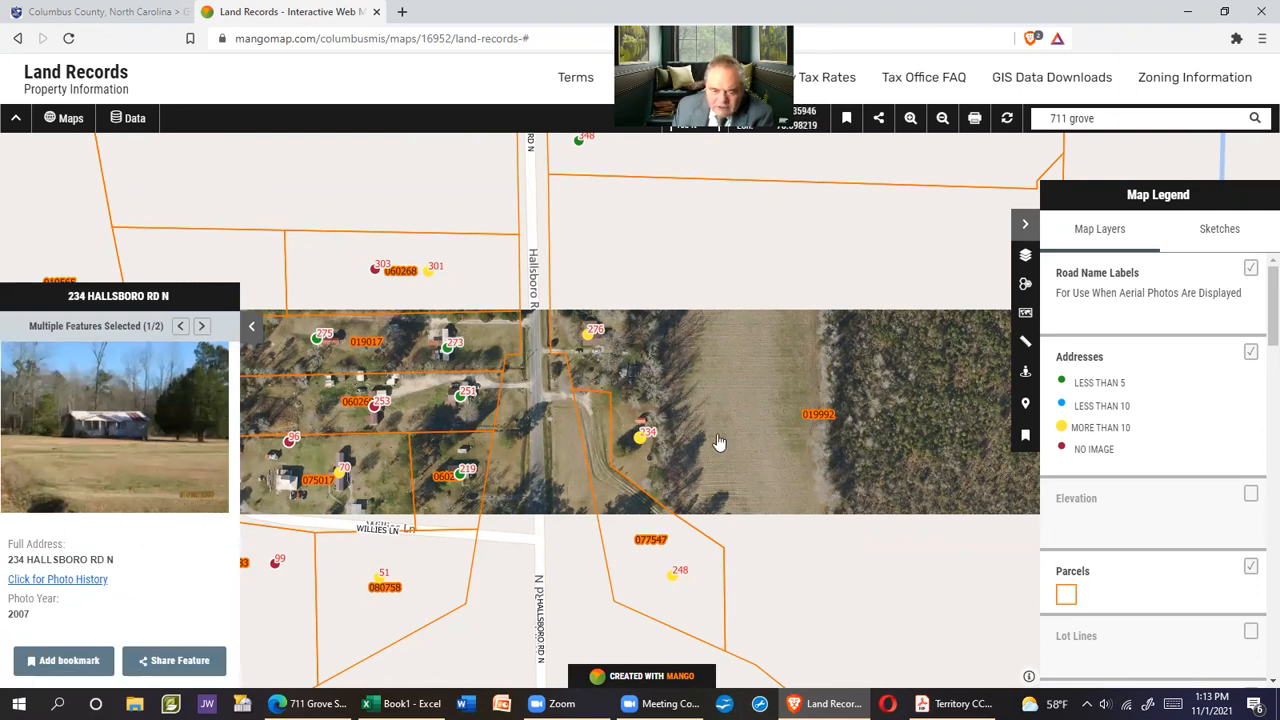
drag(756, 423, 777, 486)
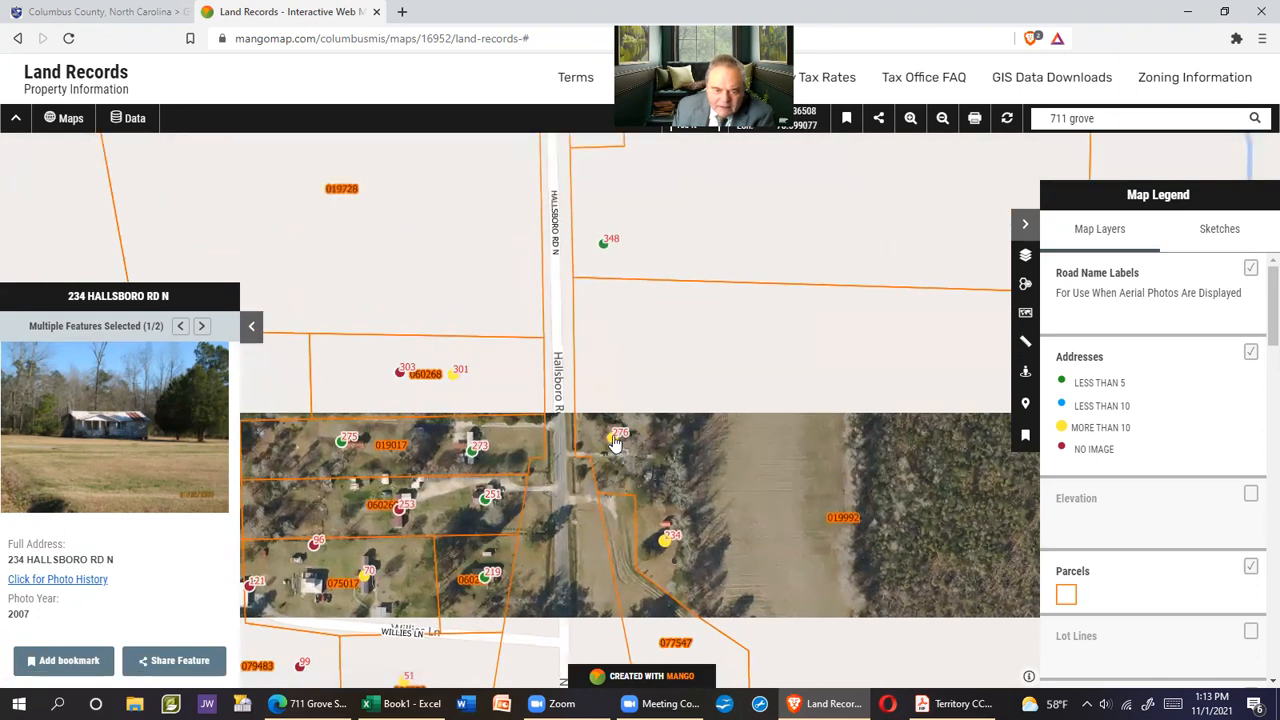
click(758, 466)
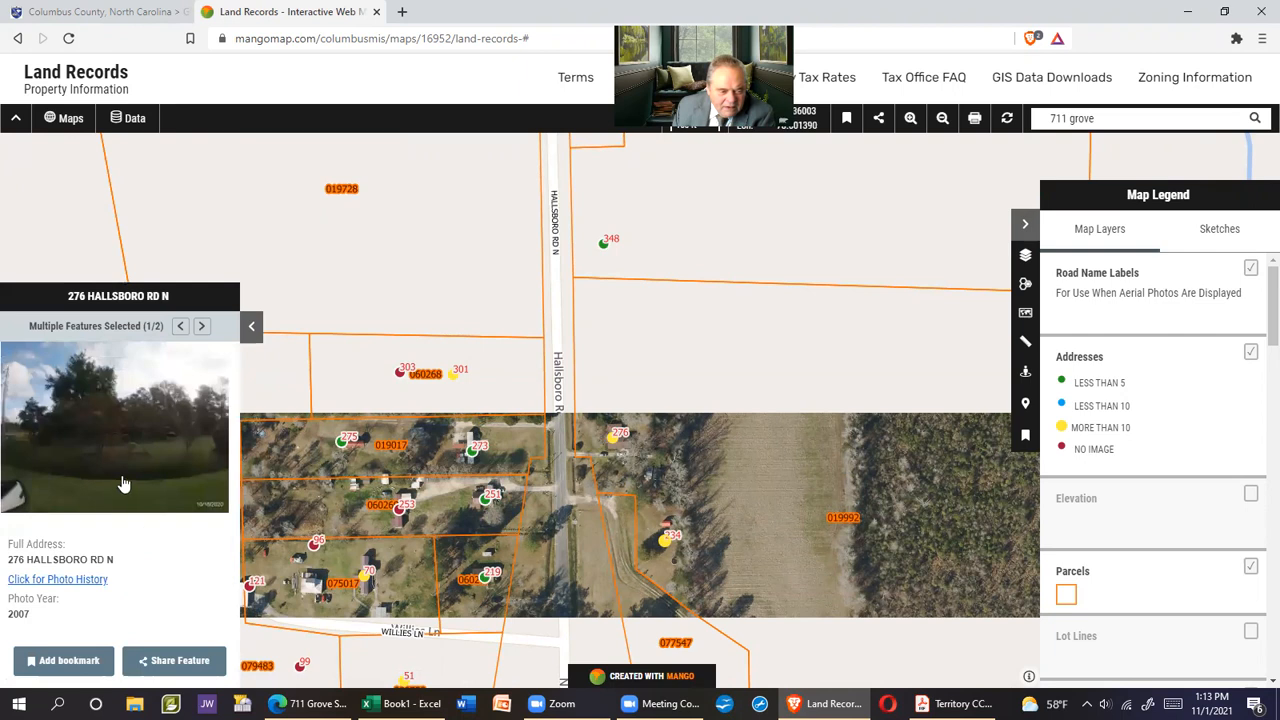
click(97, 452)
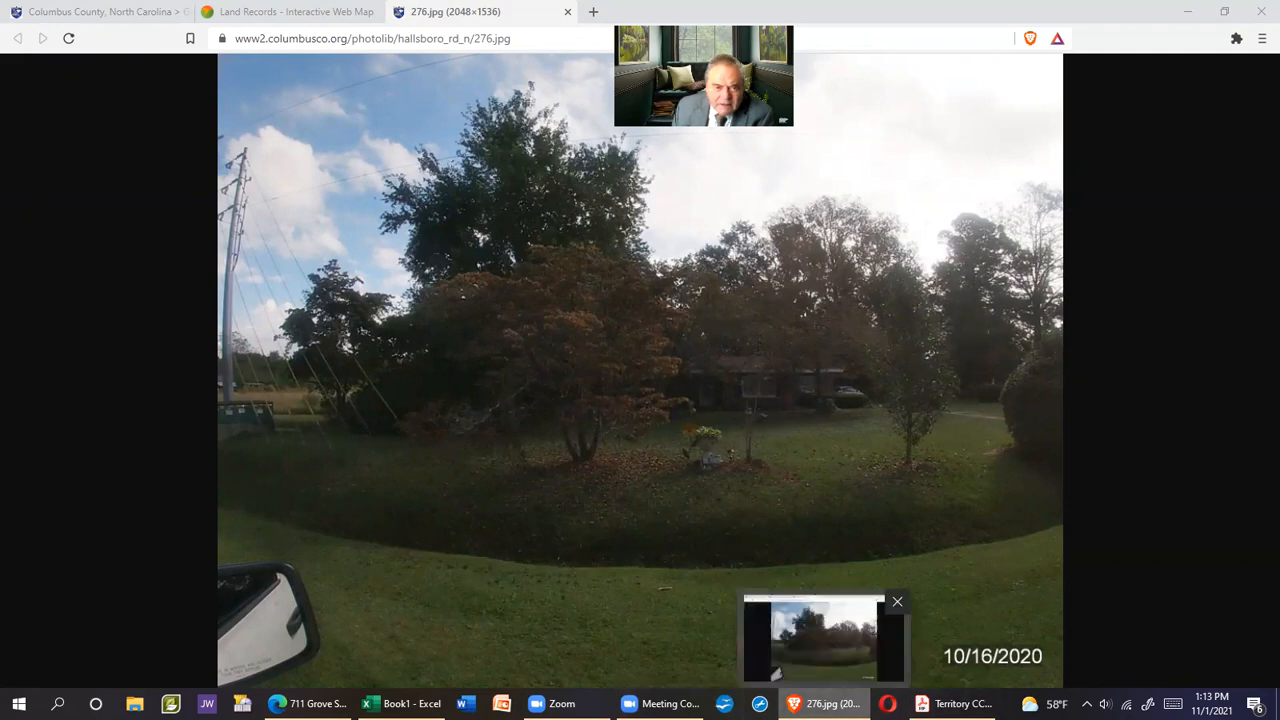
click(566, 13)
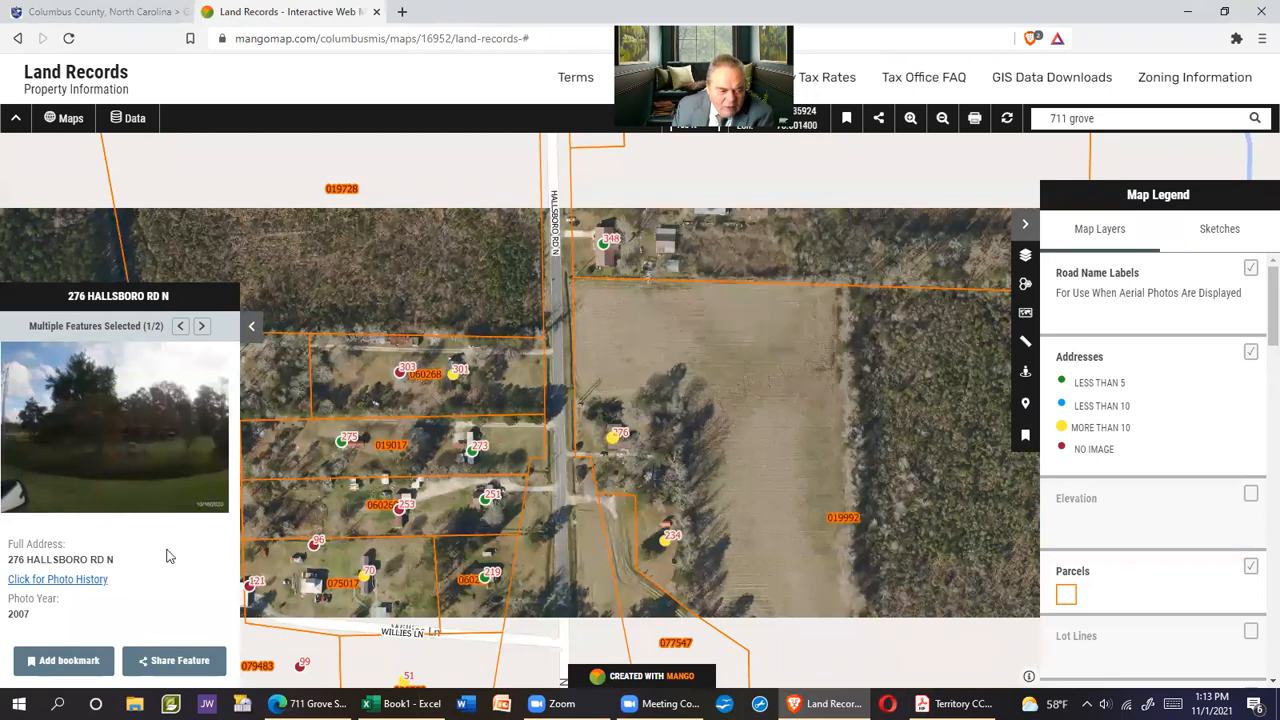
drag(9, 560, 111, 560)
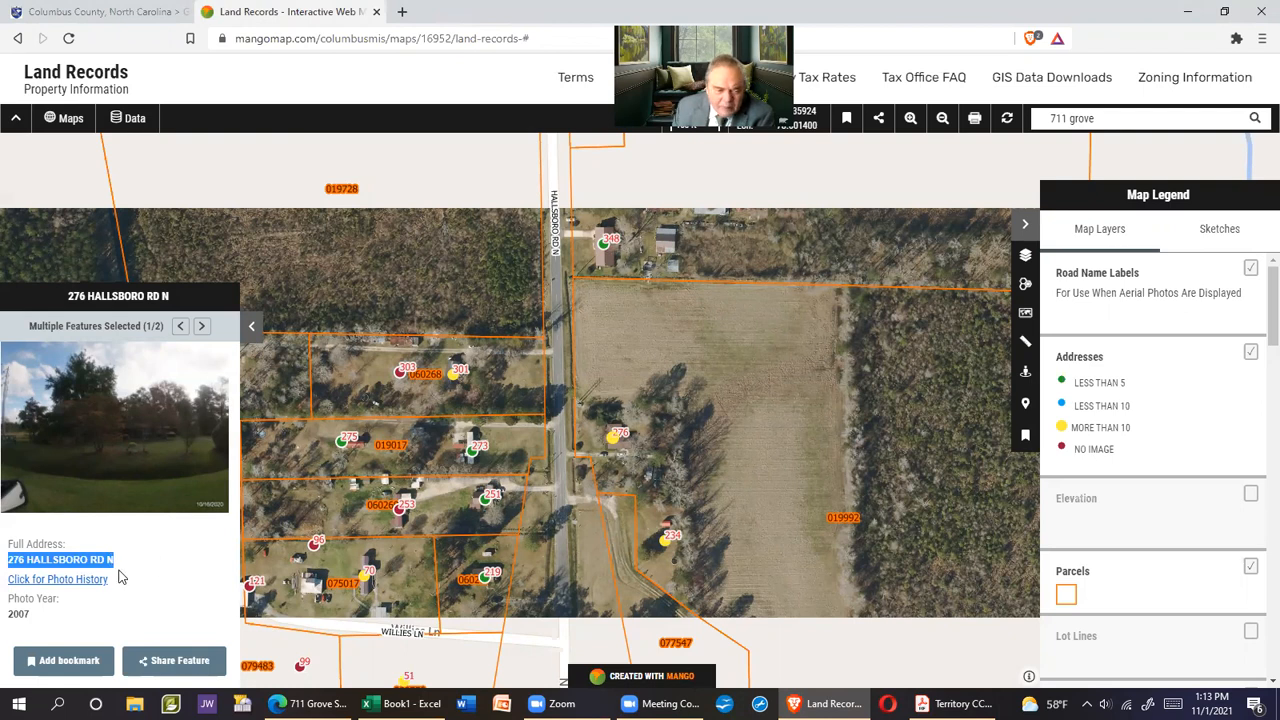
right_click(79, 566)
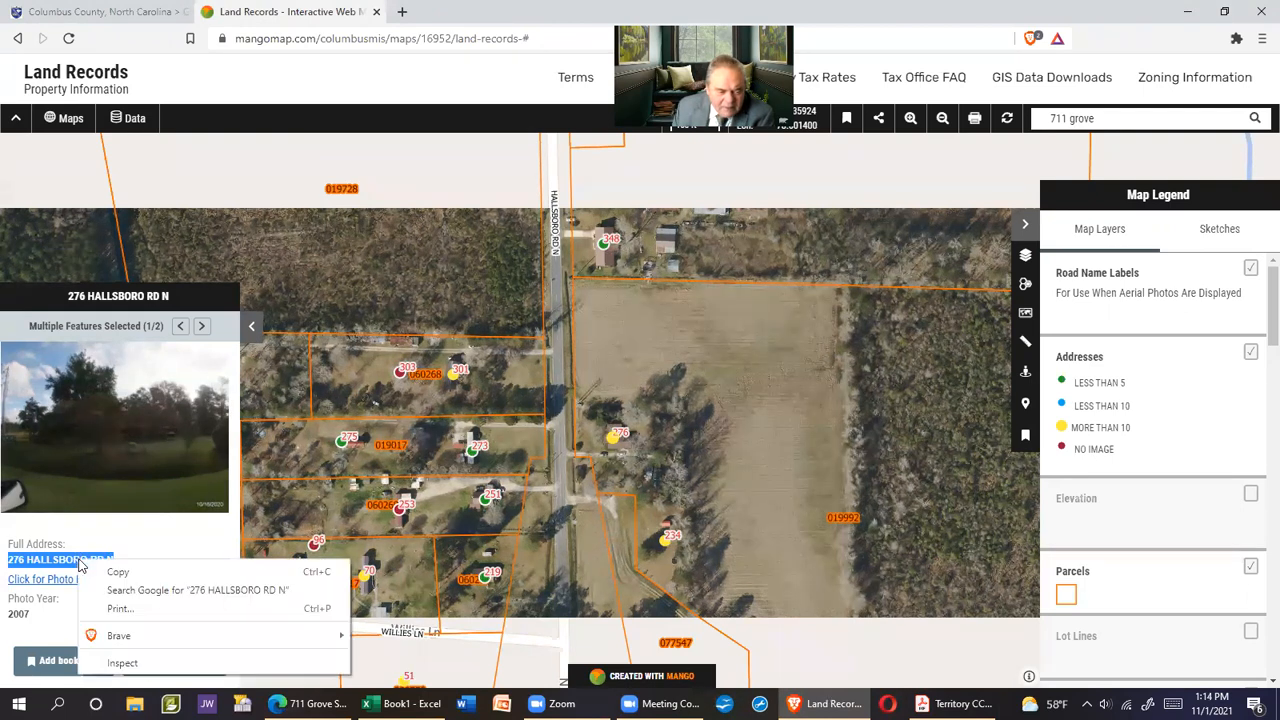
click(136, 568)
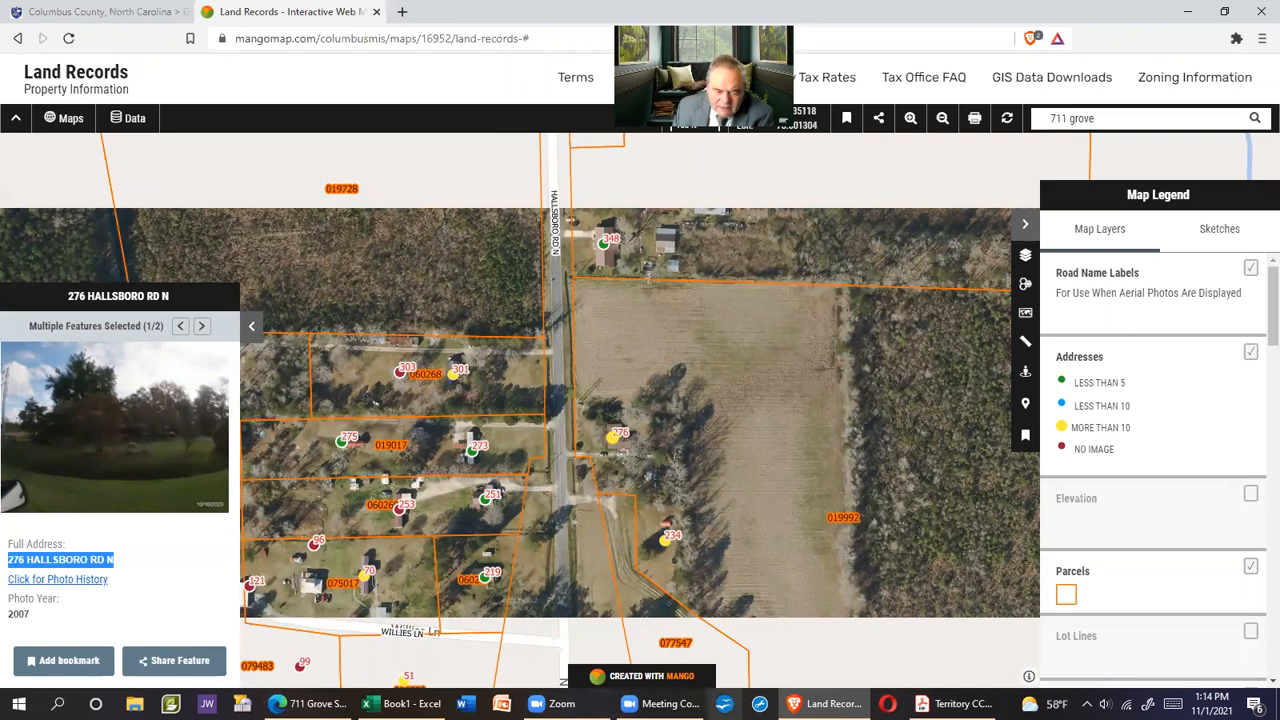
click(400, 703)
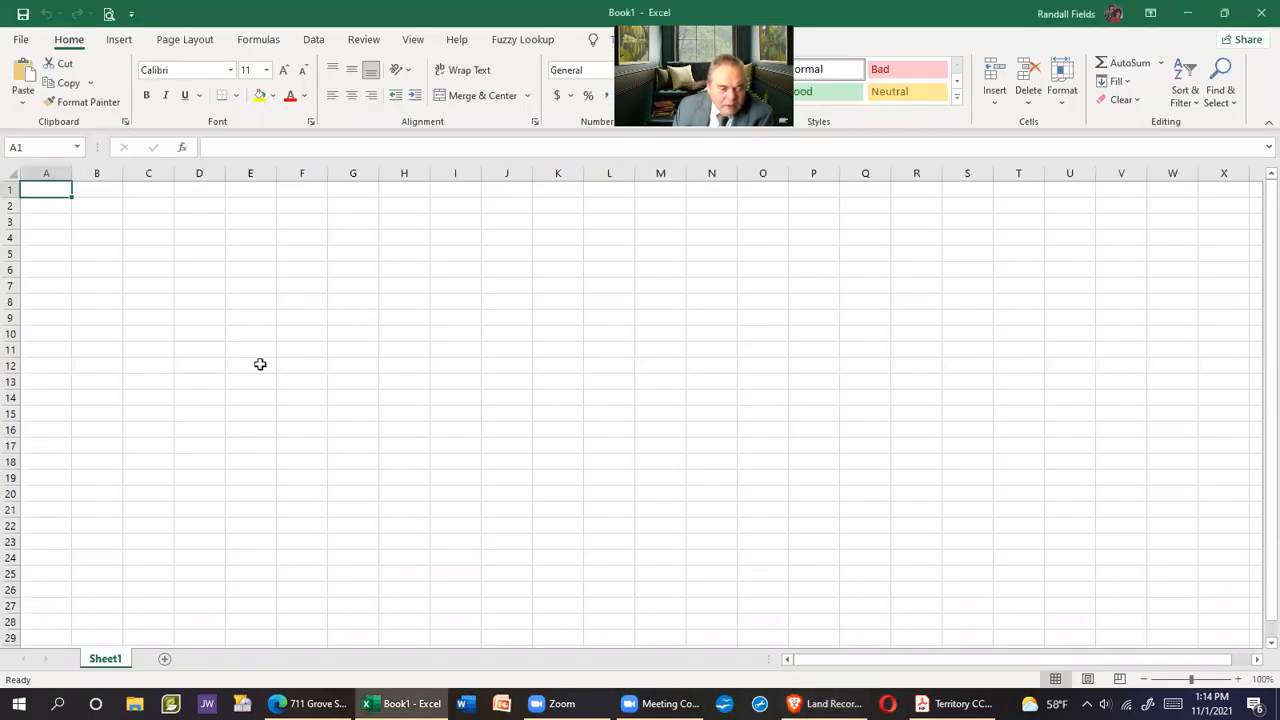
click(149, 191)
right_click(151, 193)
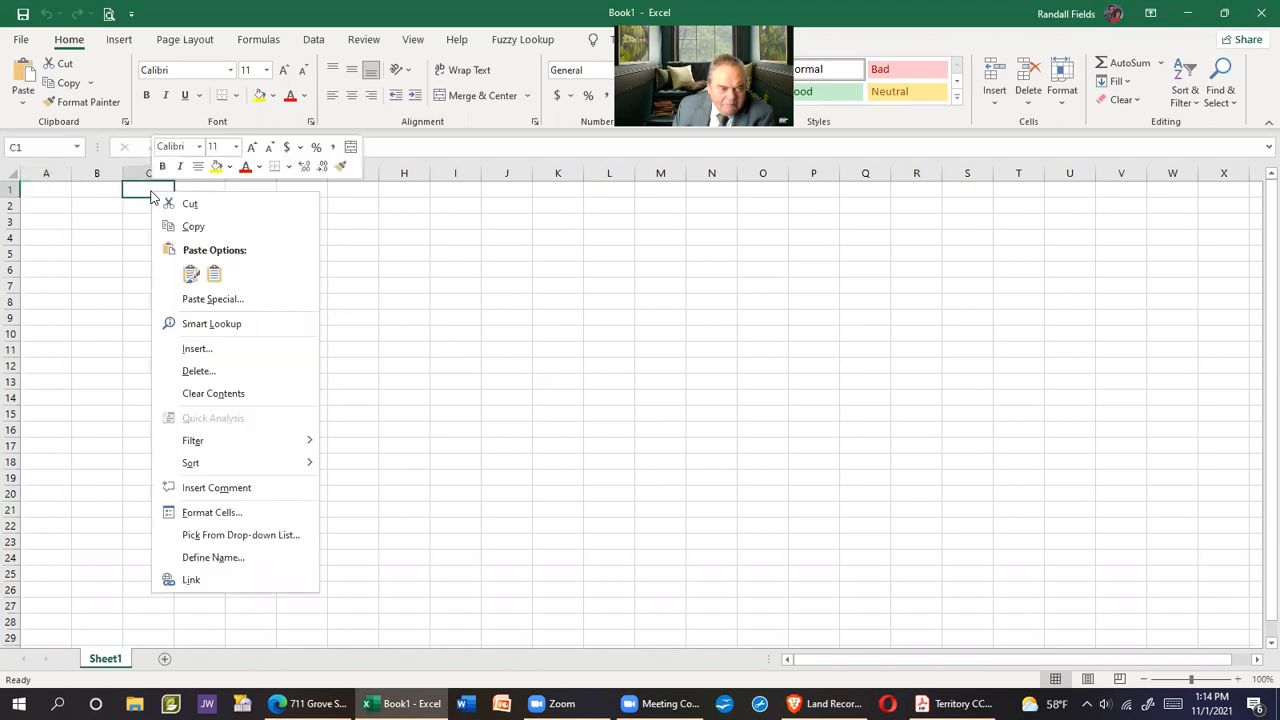
click(213, 277)
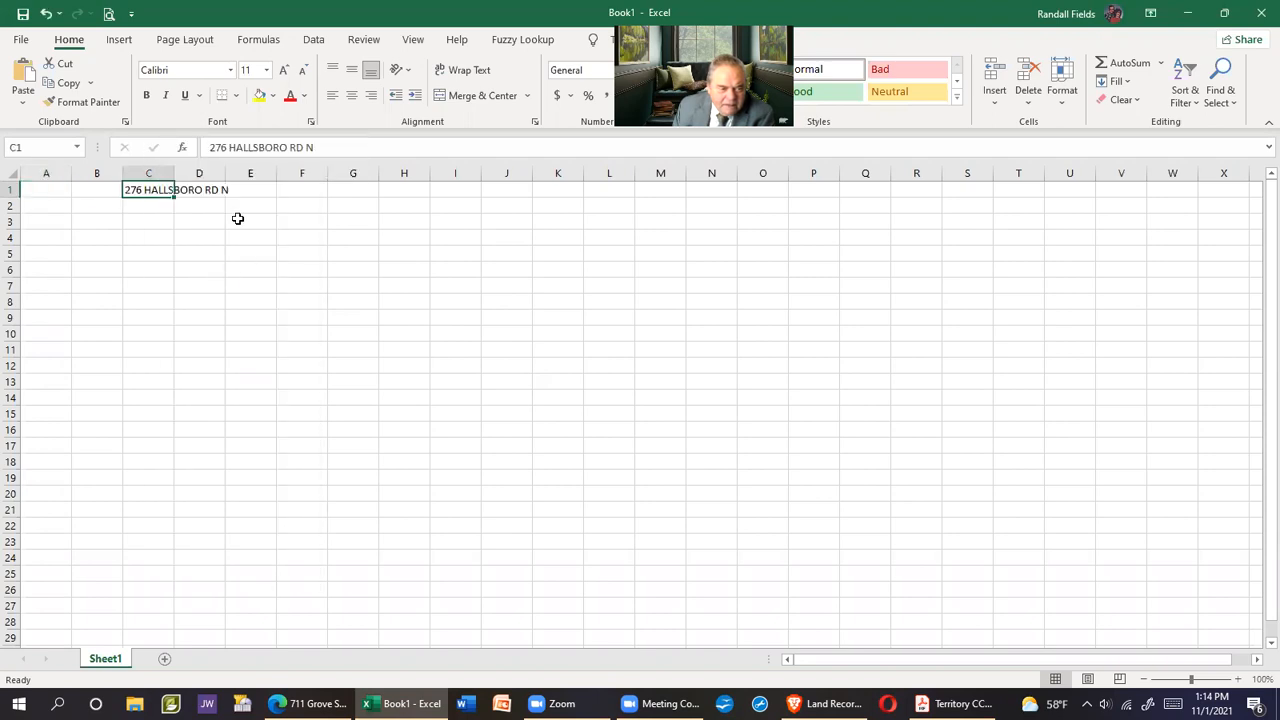
click(148, 170)
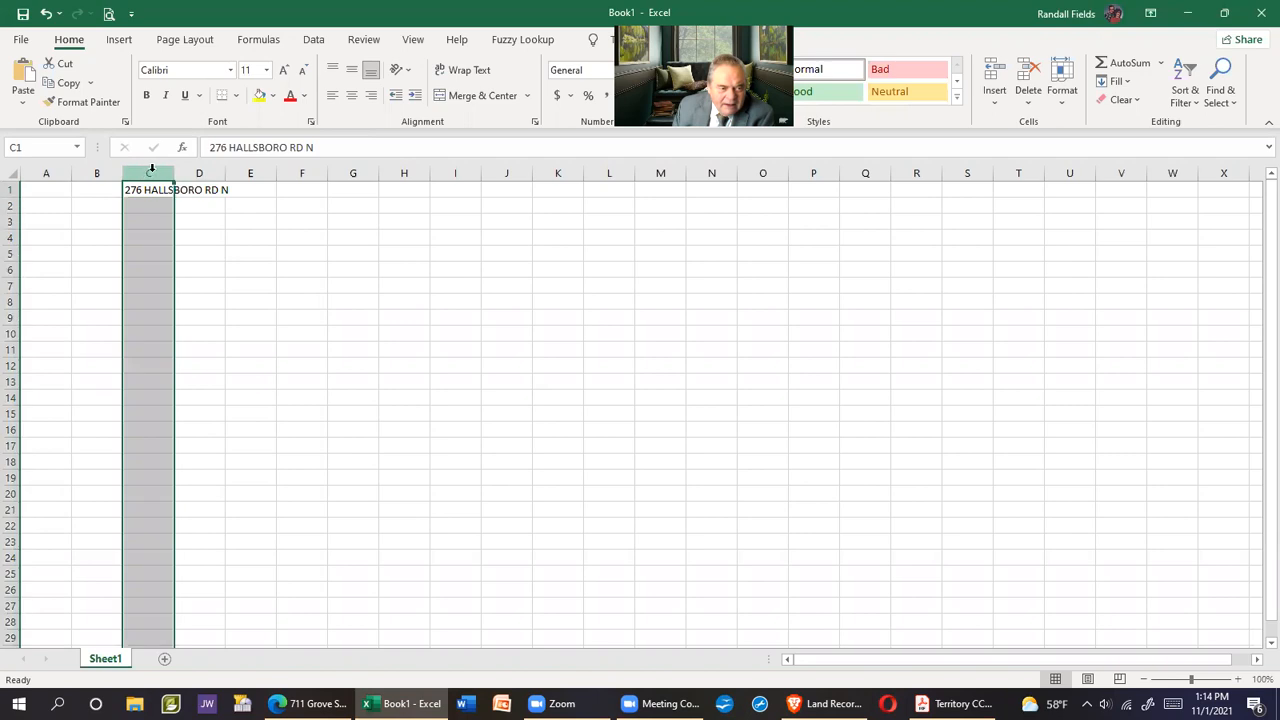
double_click(173, 173)
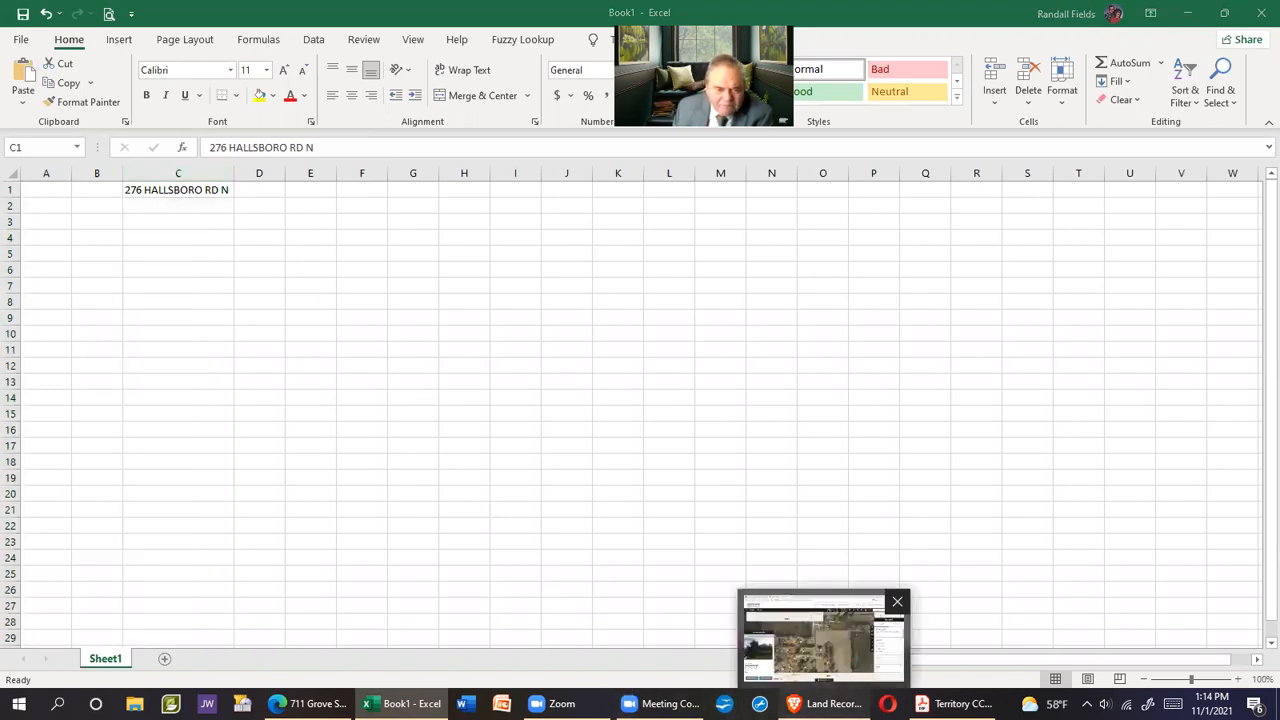
click(826, 703)
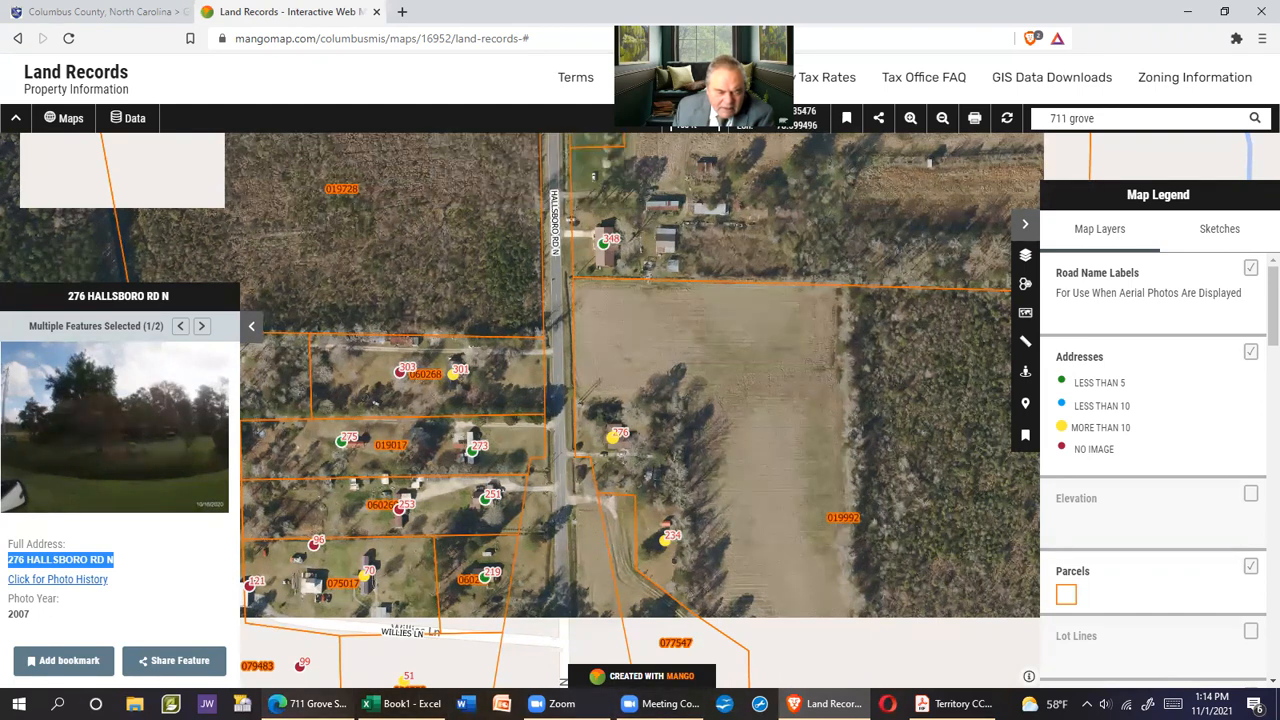
click(305, 703)
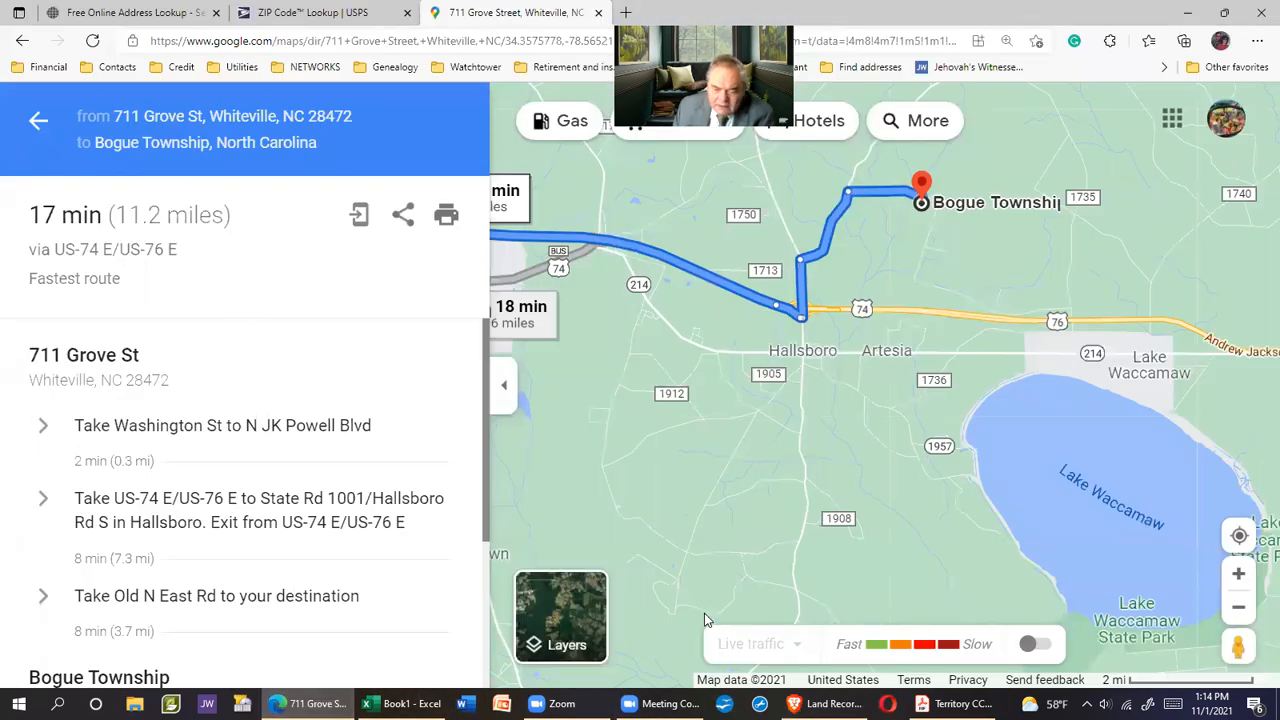
click(147, 12)
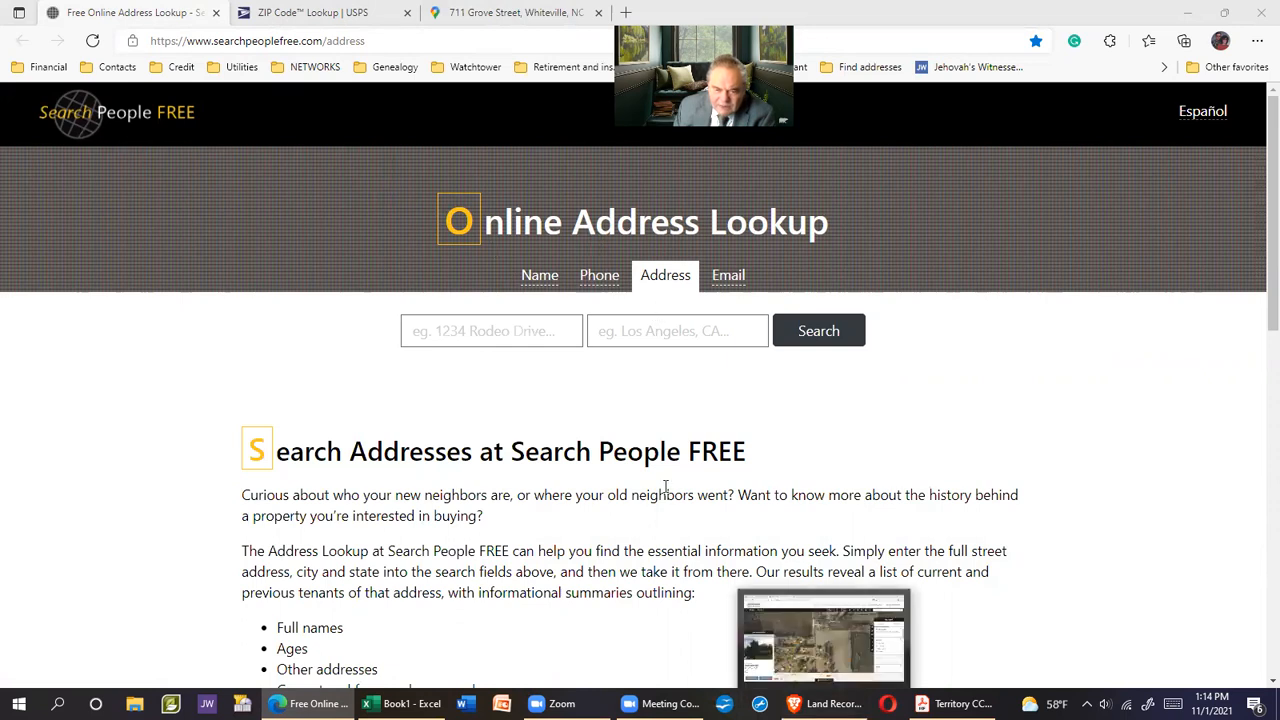
click(460, 335)
right_click(460, 335)
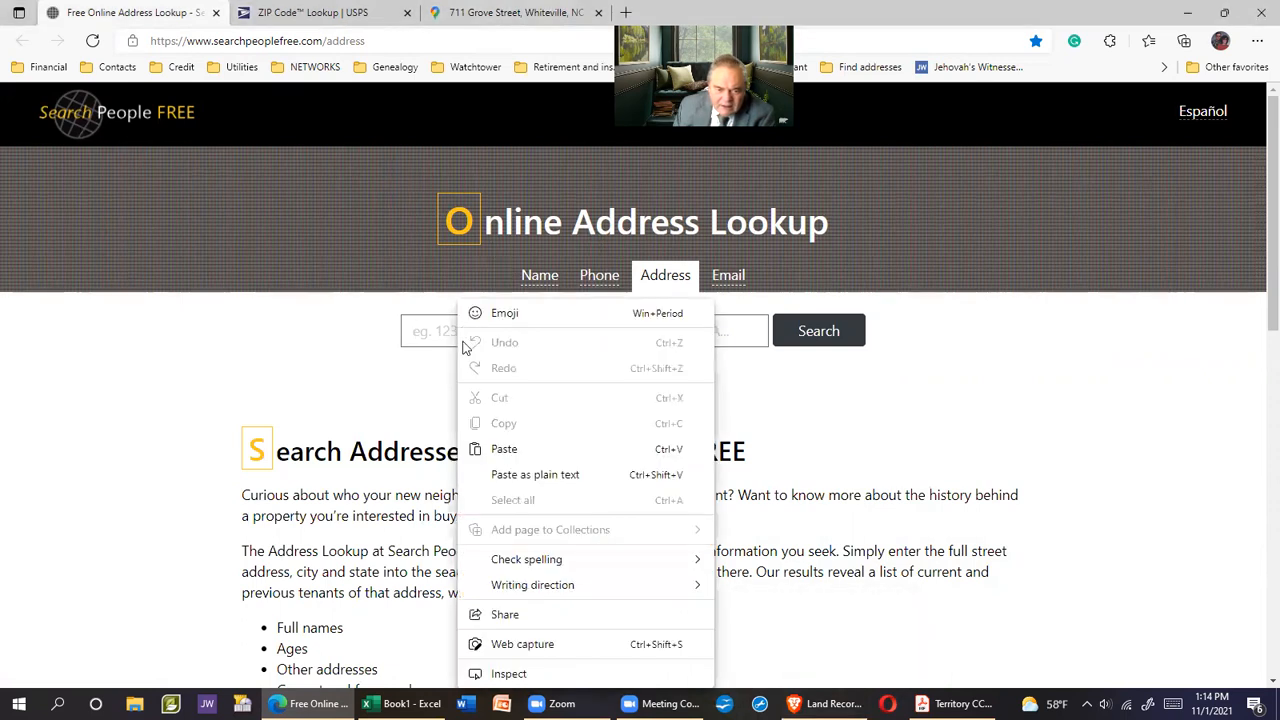
click(614, 331)
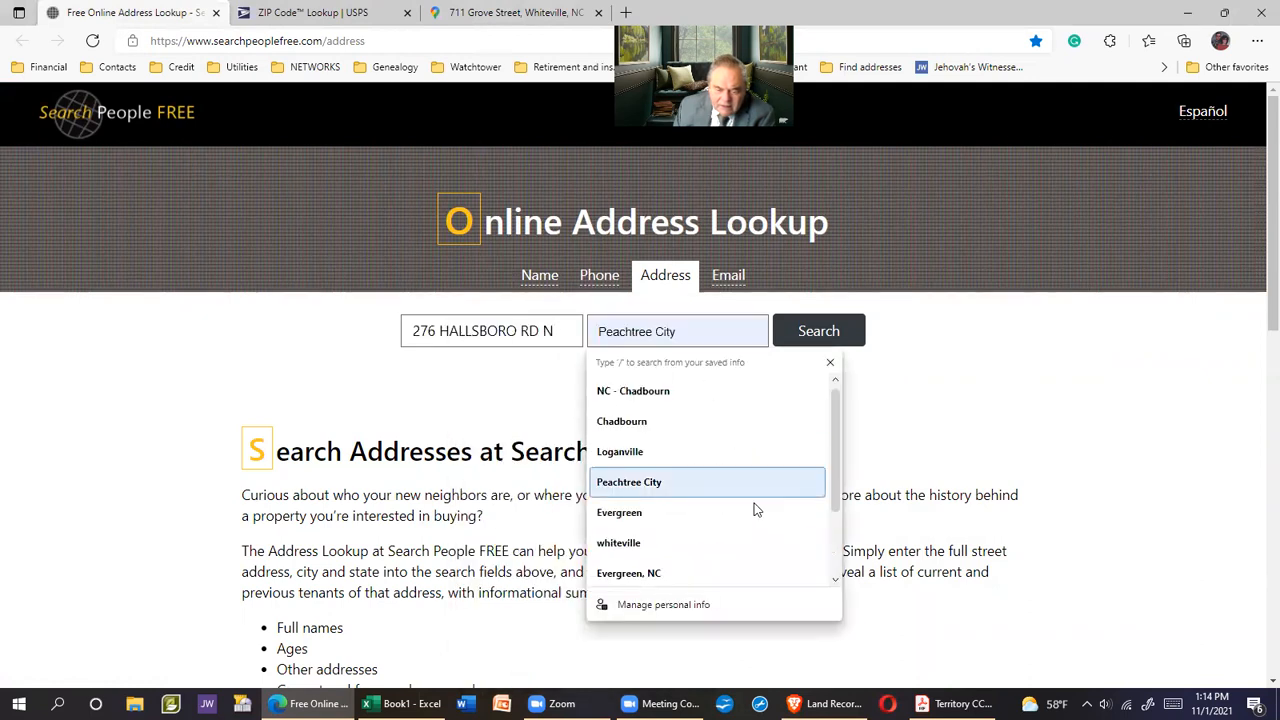
mouse_move(820, 704)
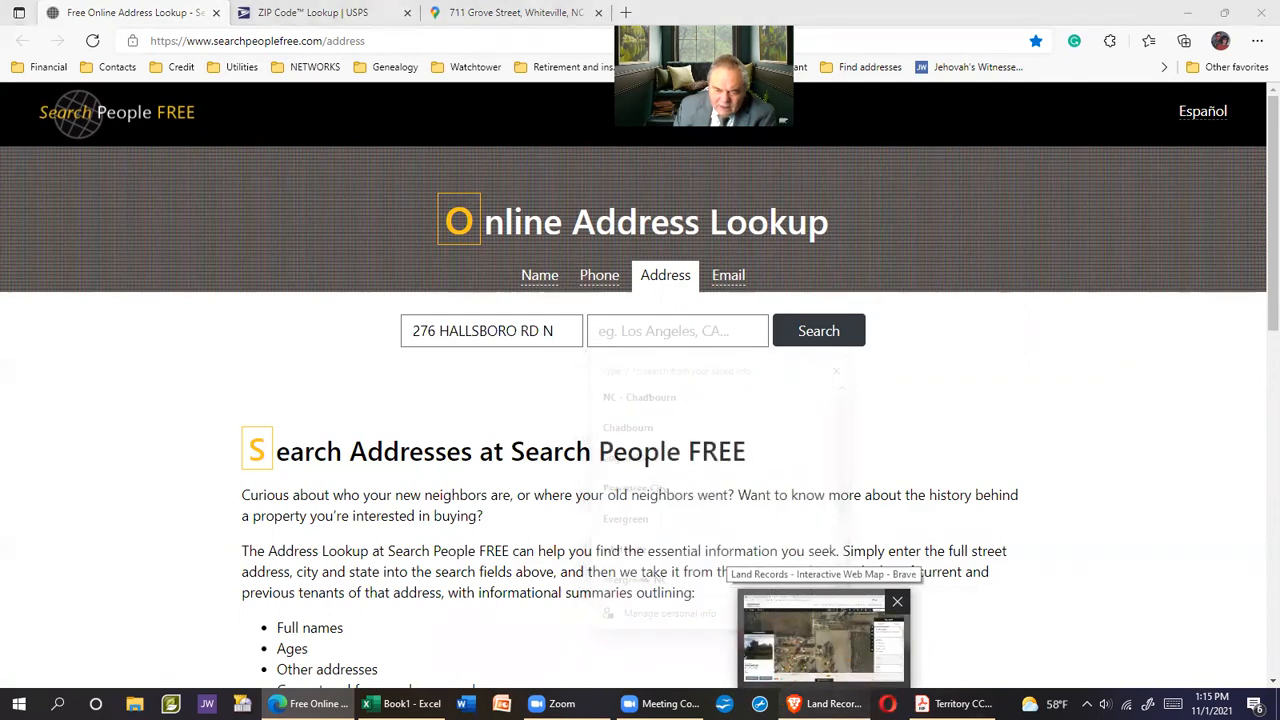
click(822, 636)
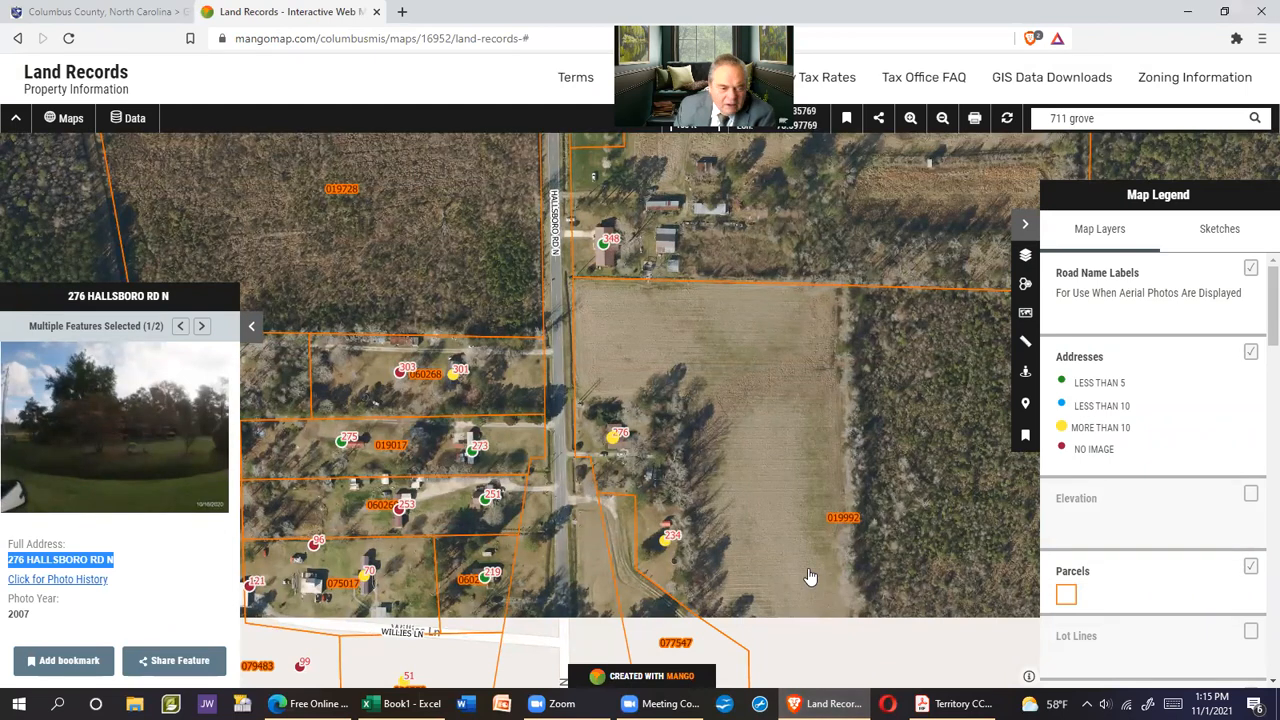
click(201, 327)
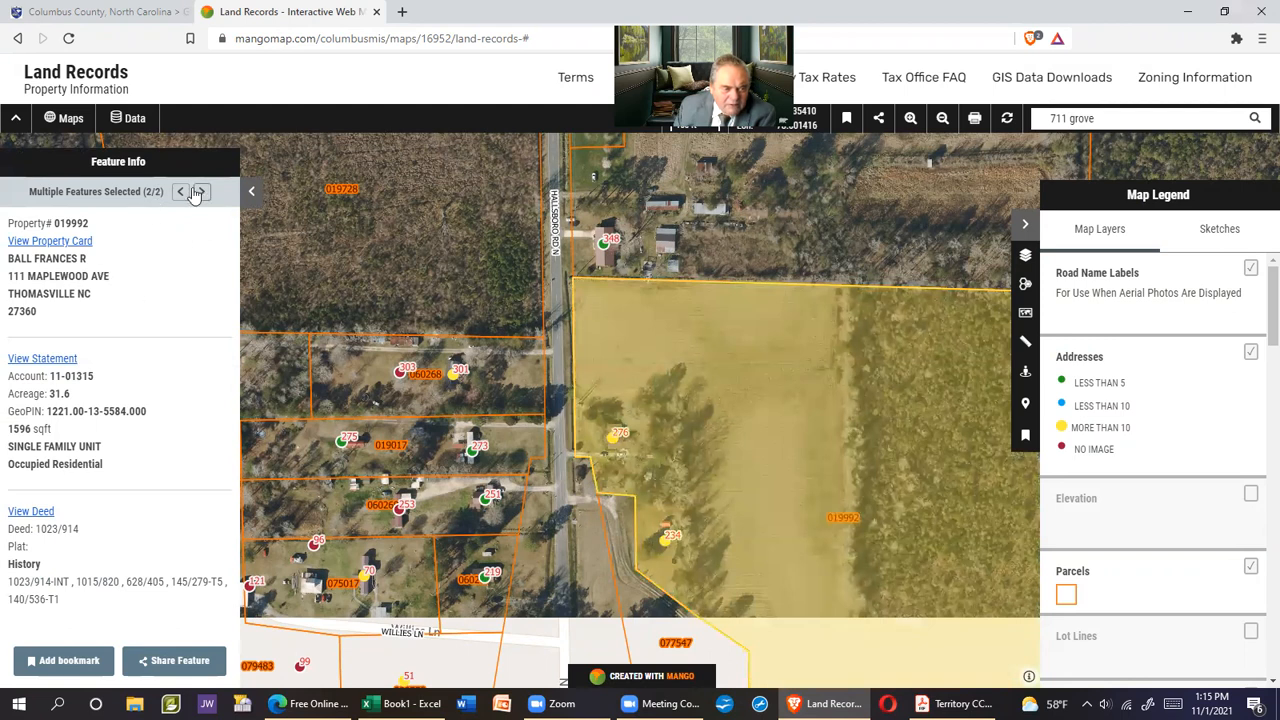
click(180, 191)
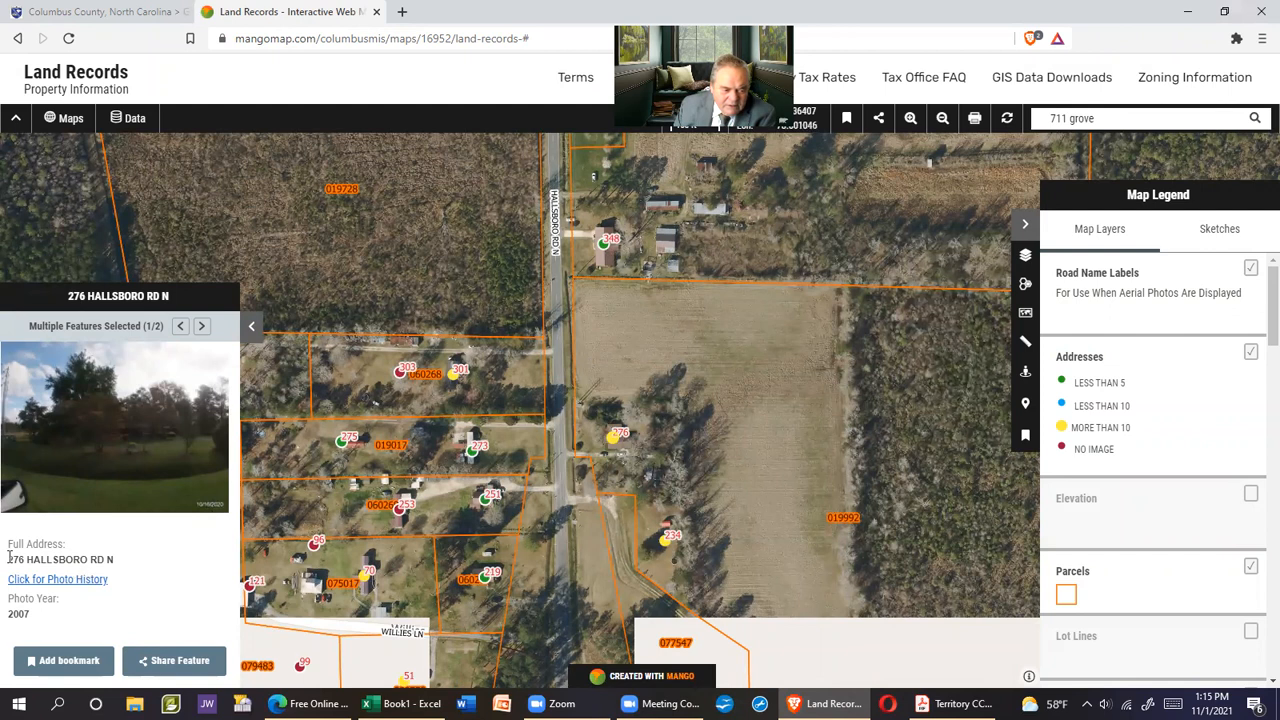
drag(7, 562, 115, 560)
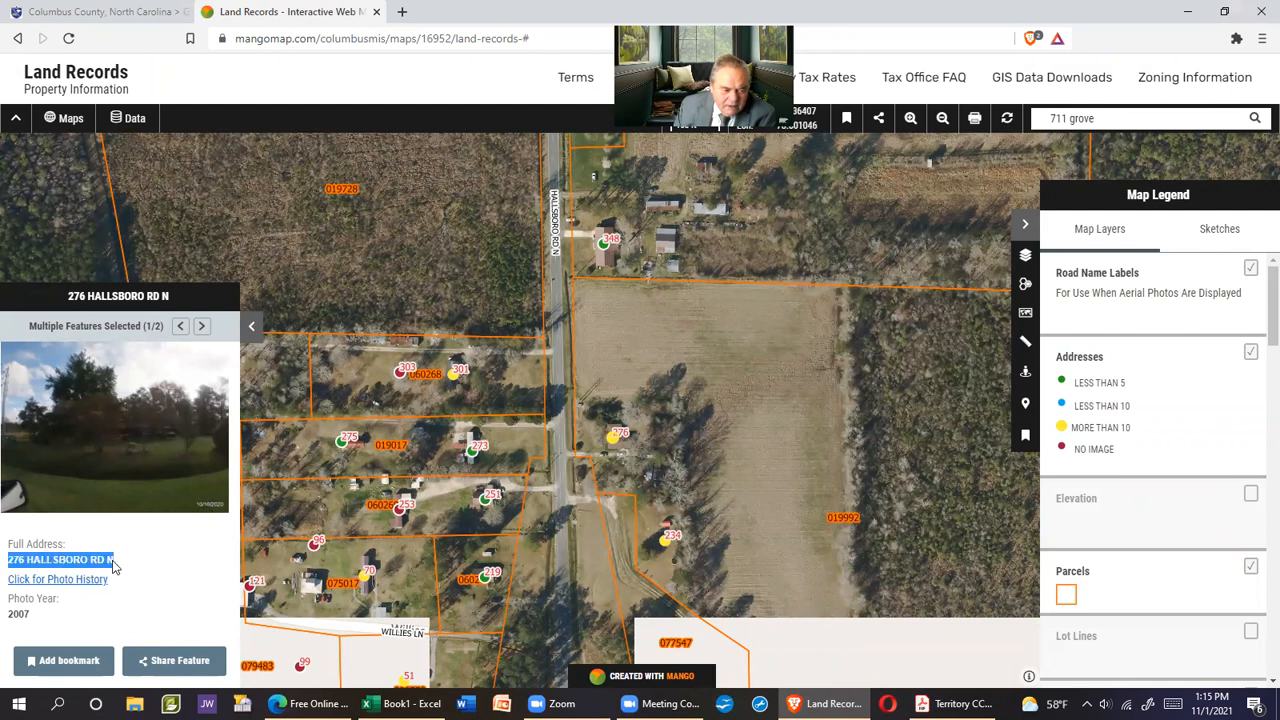
right_click(115, 560)
click(145, 571)
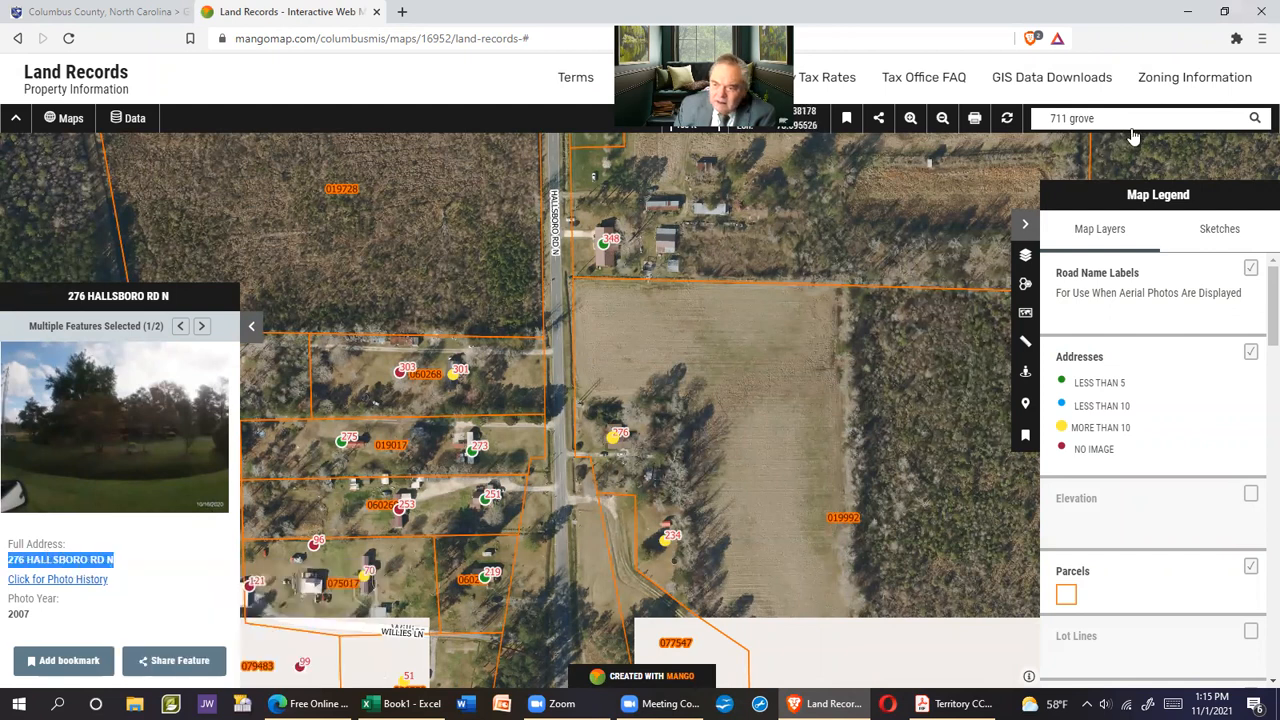
triple_click(1064, 118)
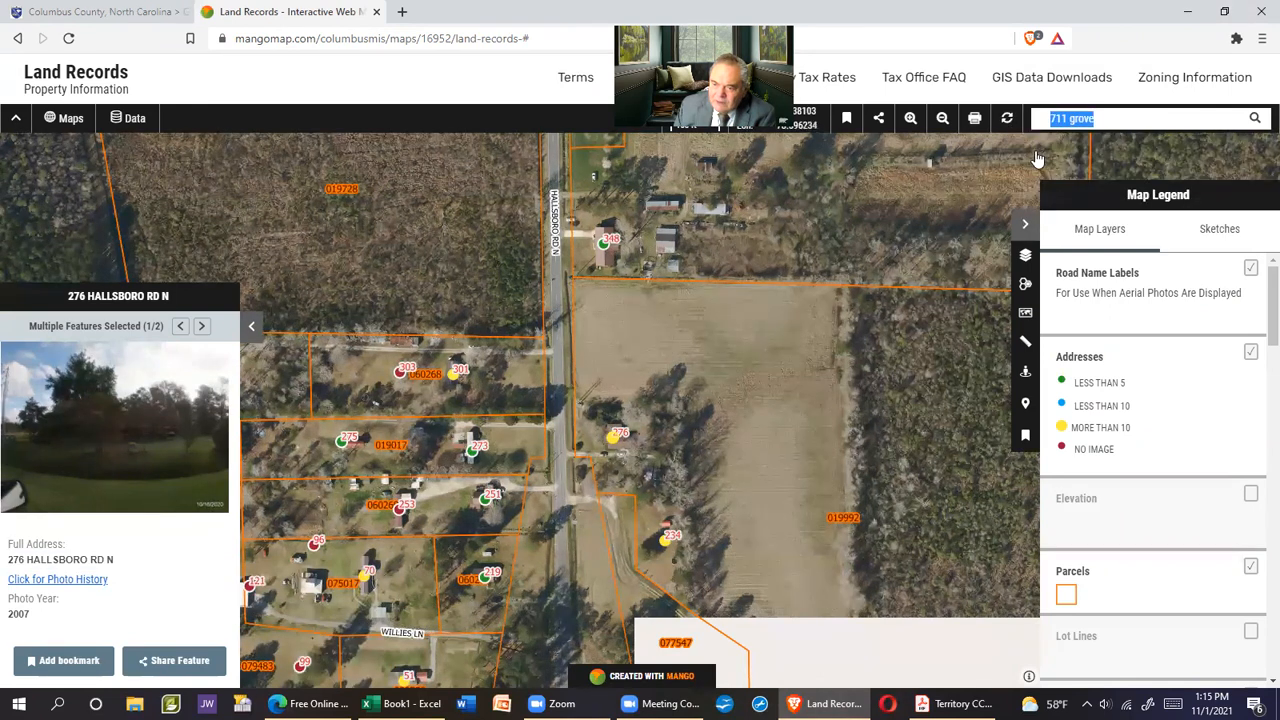
right_click(1064, 118)
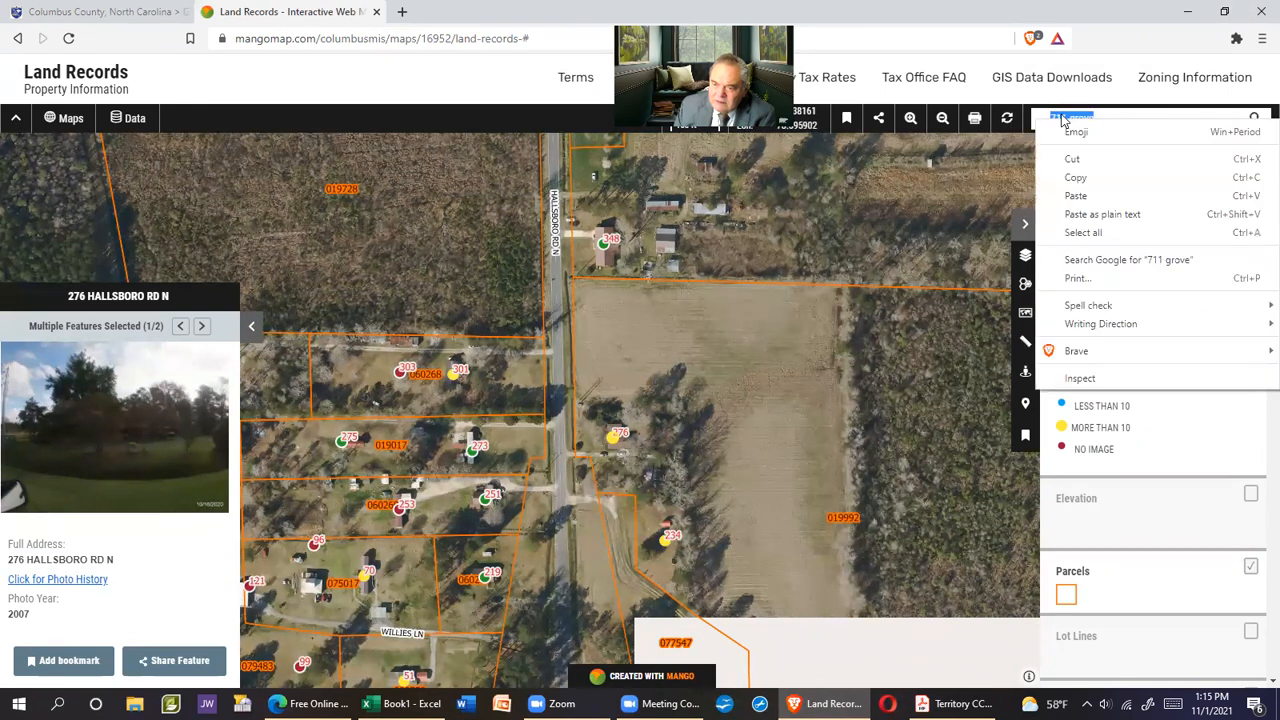
click(1078, 199)
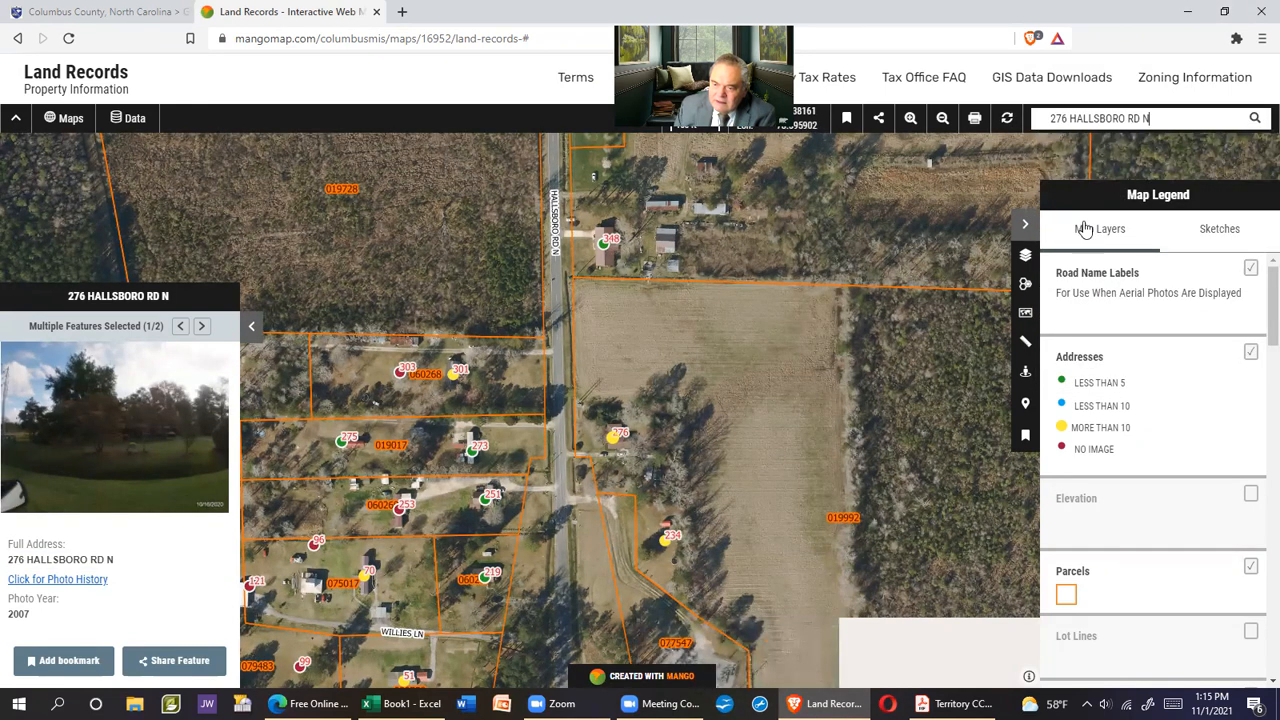
click(1255, 118)
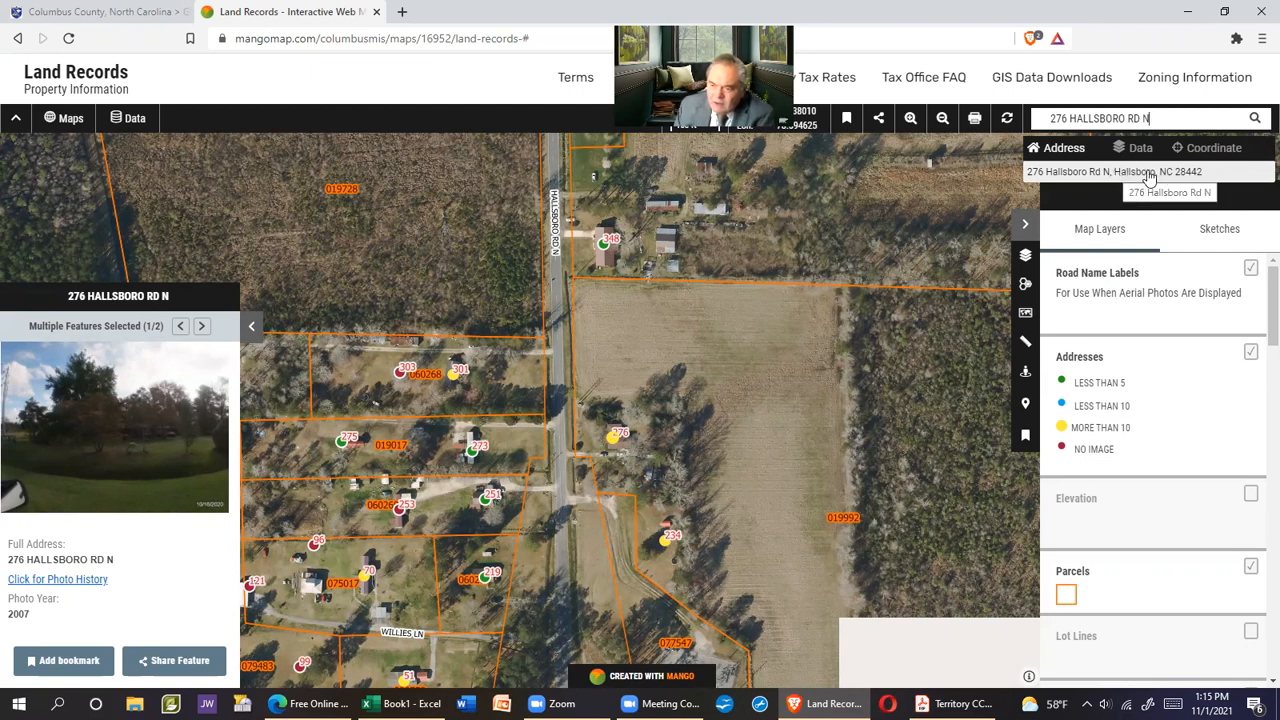
Enter Hallsboro, NC 28442 in cell D1, checking the ZIP on the map, and autofit column D
mouse_move(618, 690)
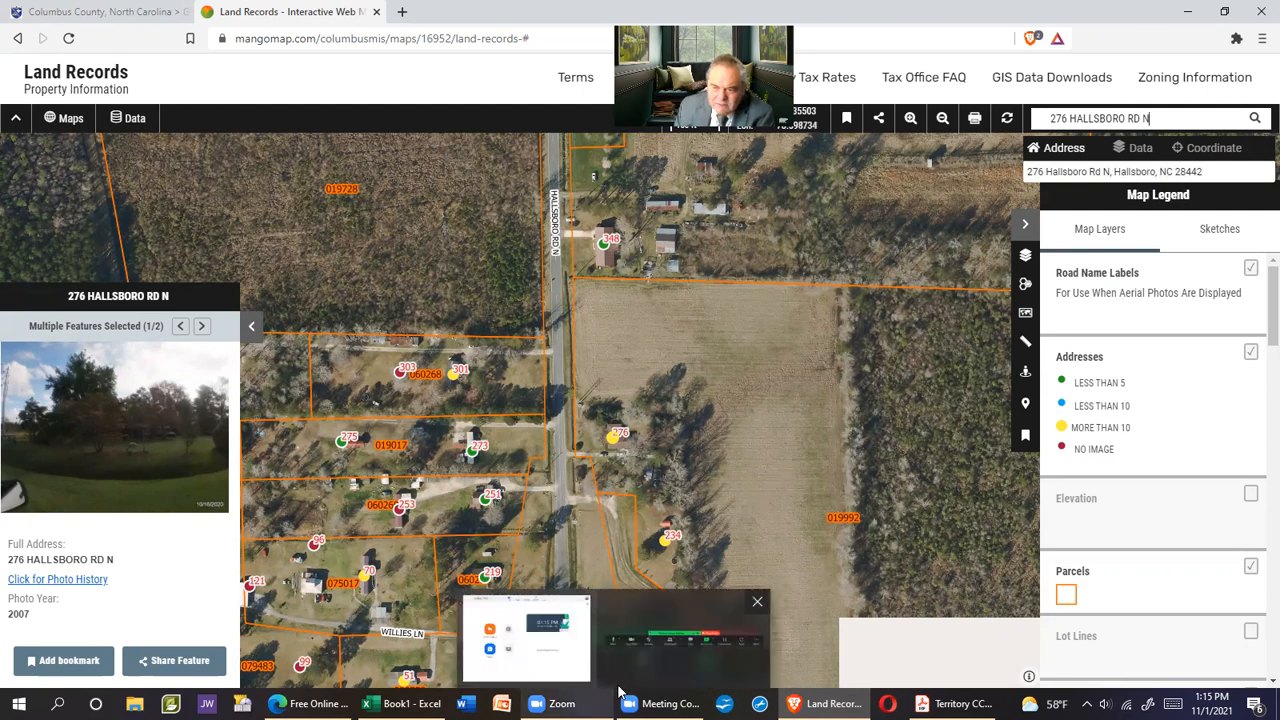
mouse_move(822, 703)
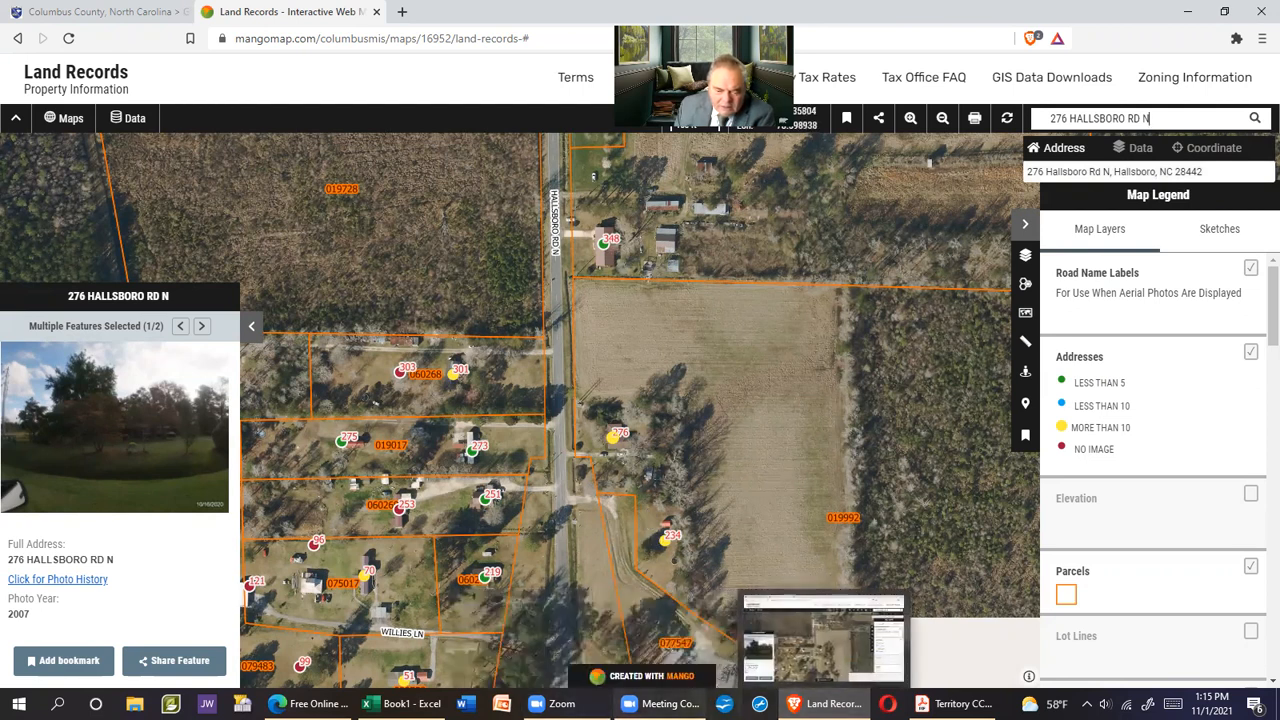
click(403, 703)
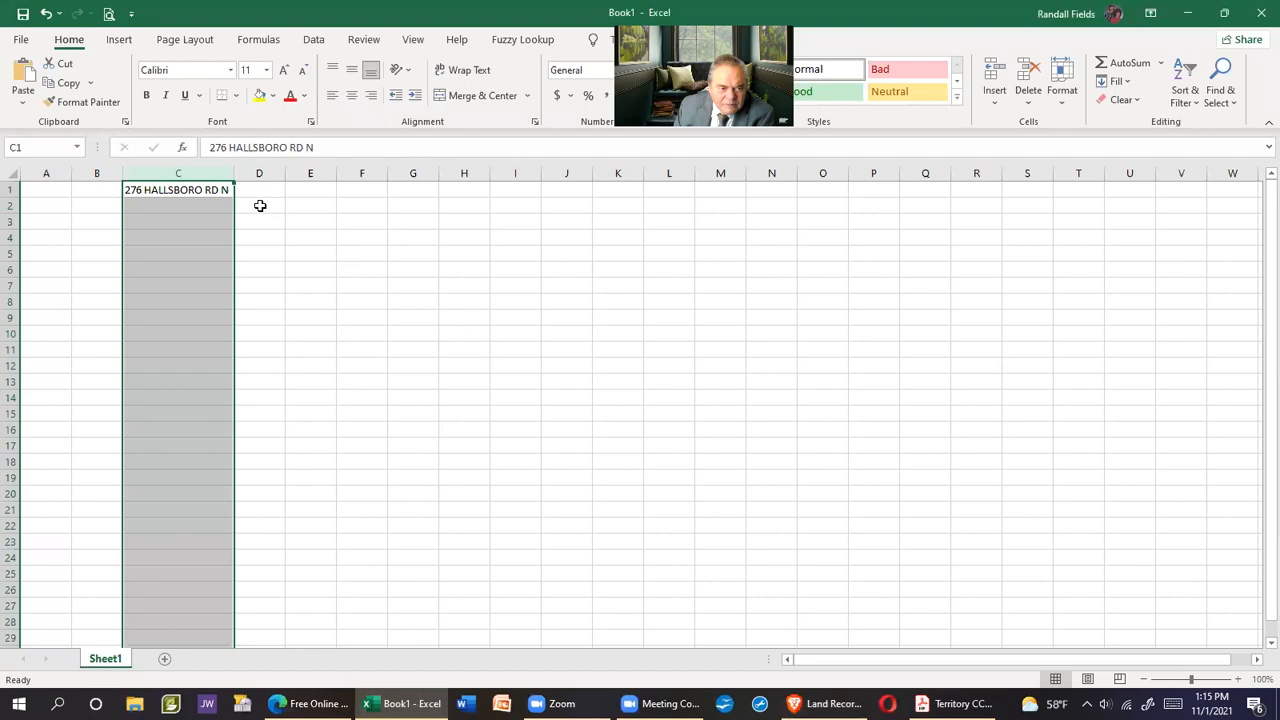
click(259, 189)
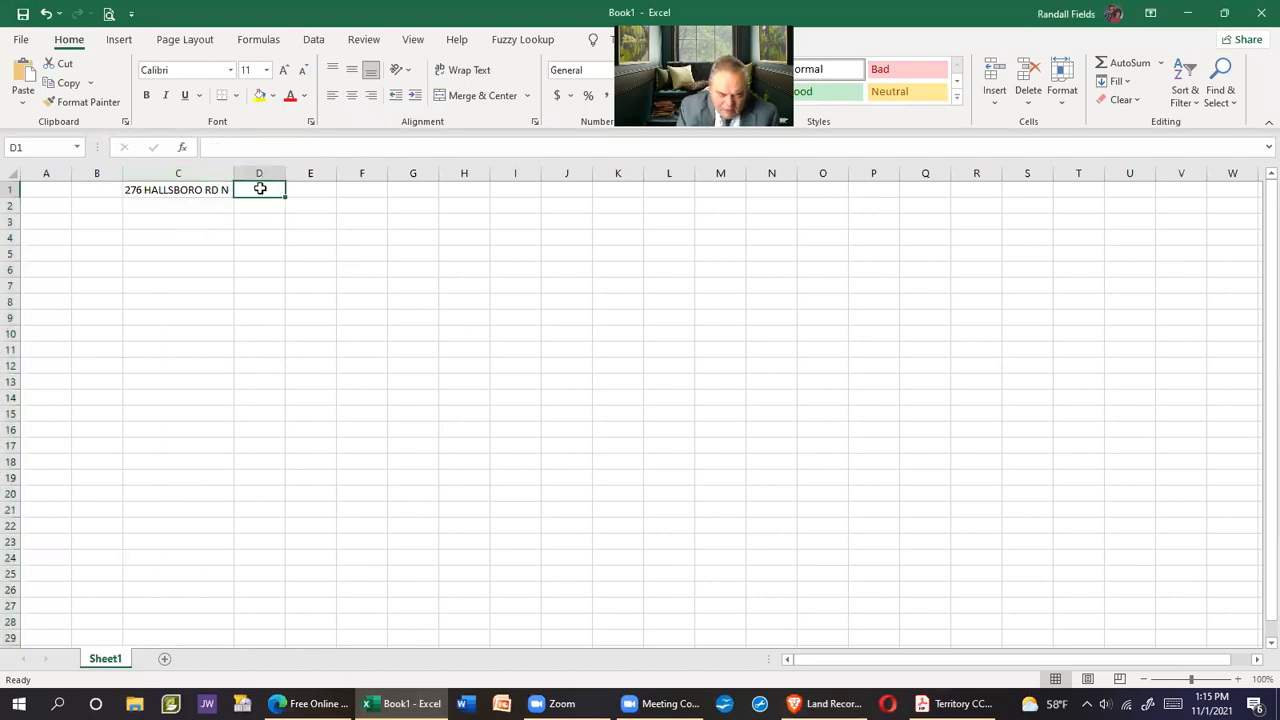
text(Hallsboro, NC)
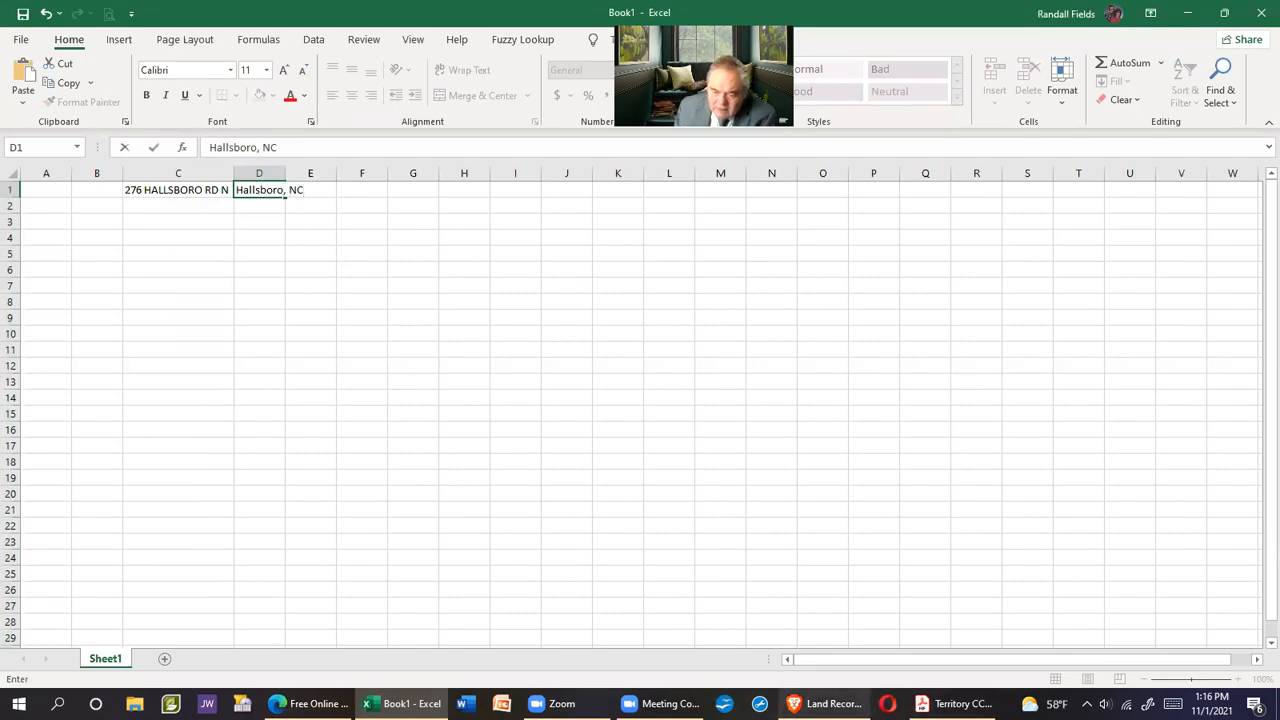
click(827, 703)
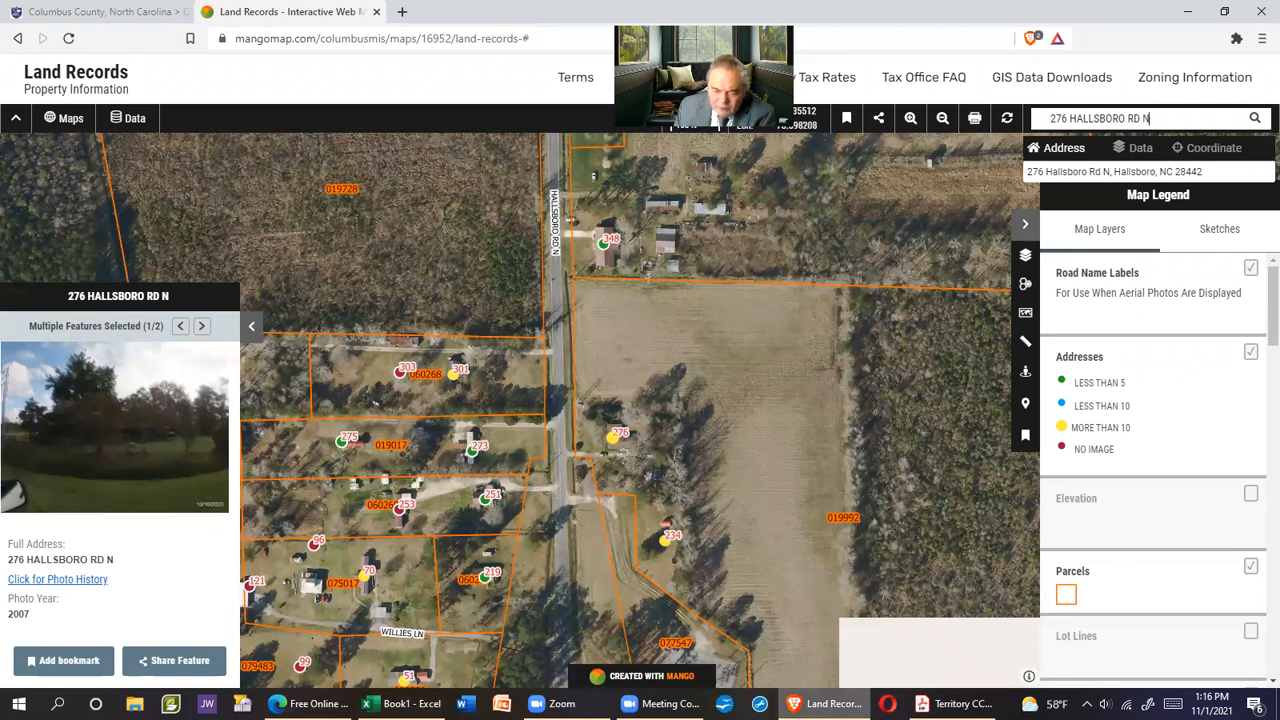
click(400, 703)
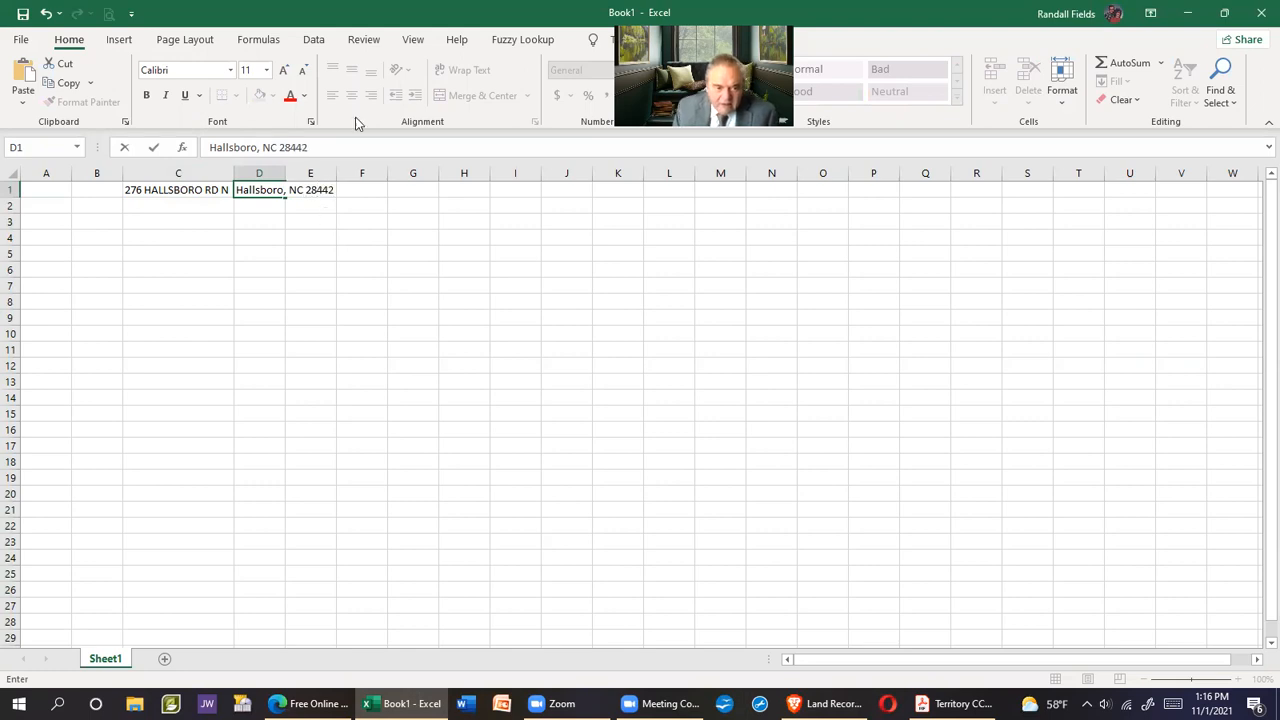
key(Return)
click(251, 172)
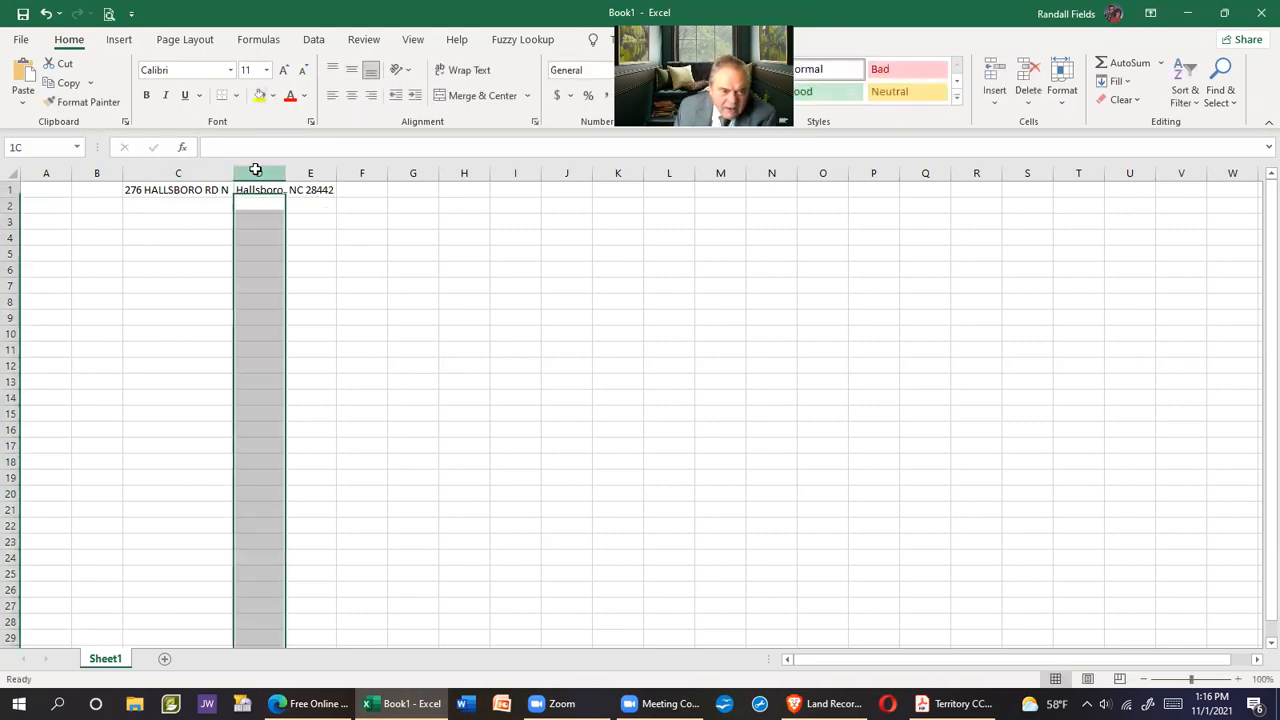
double_click(285, 172)
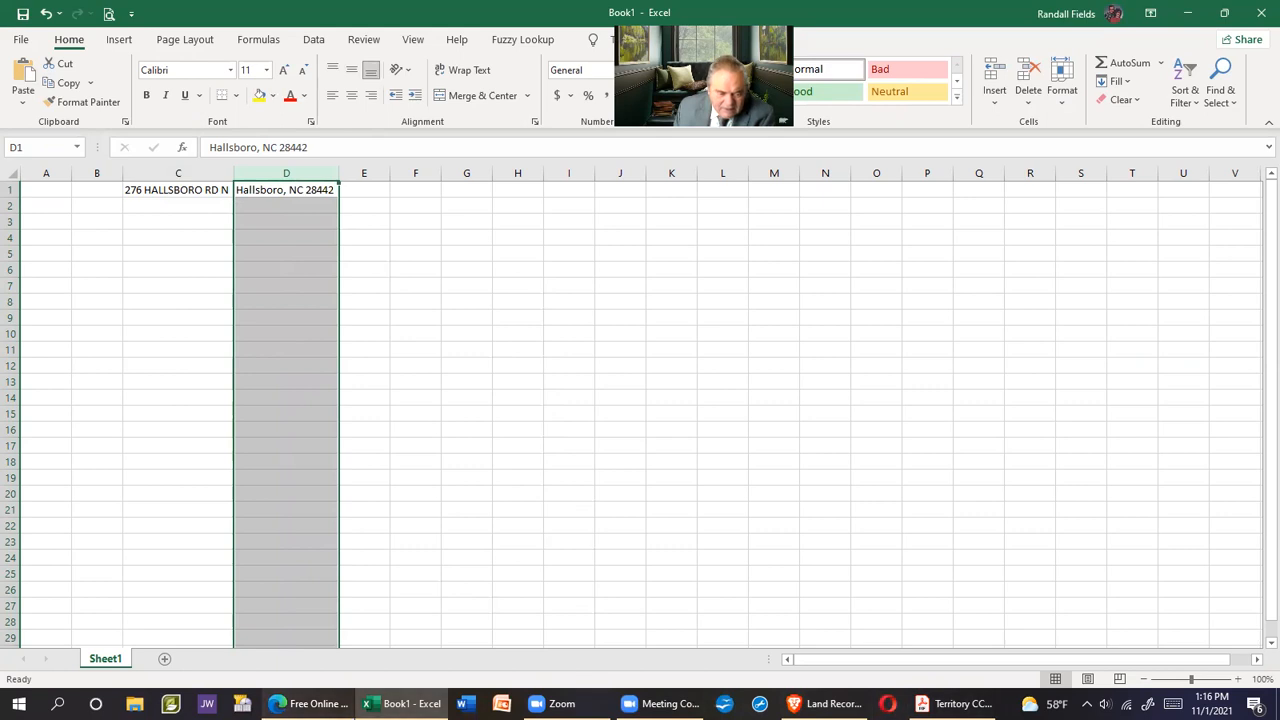
click(344, 700)
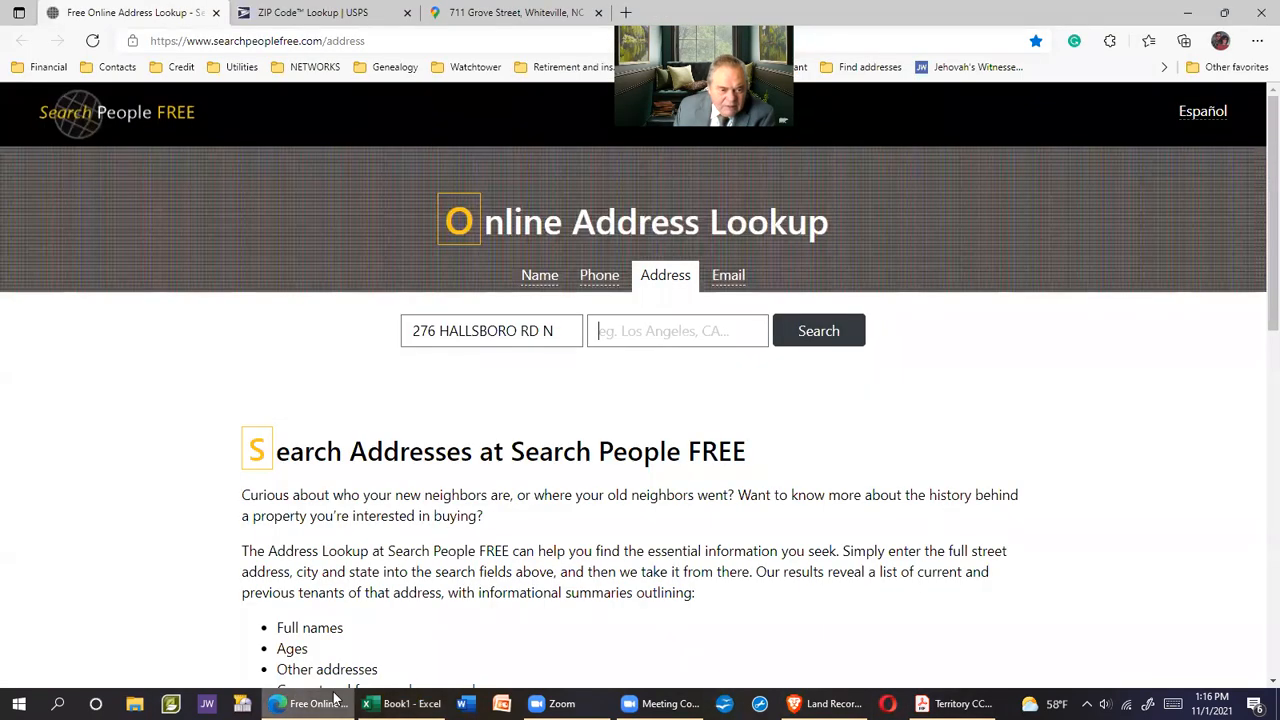
click(604, 330)
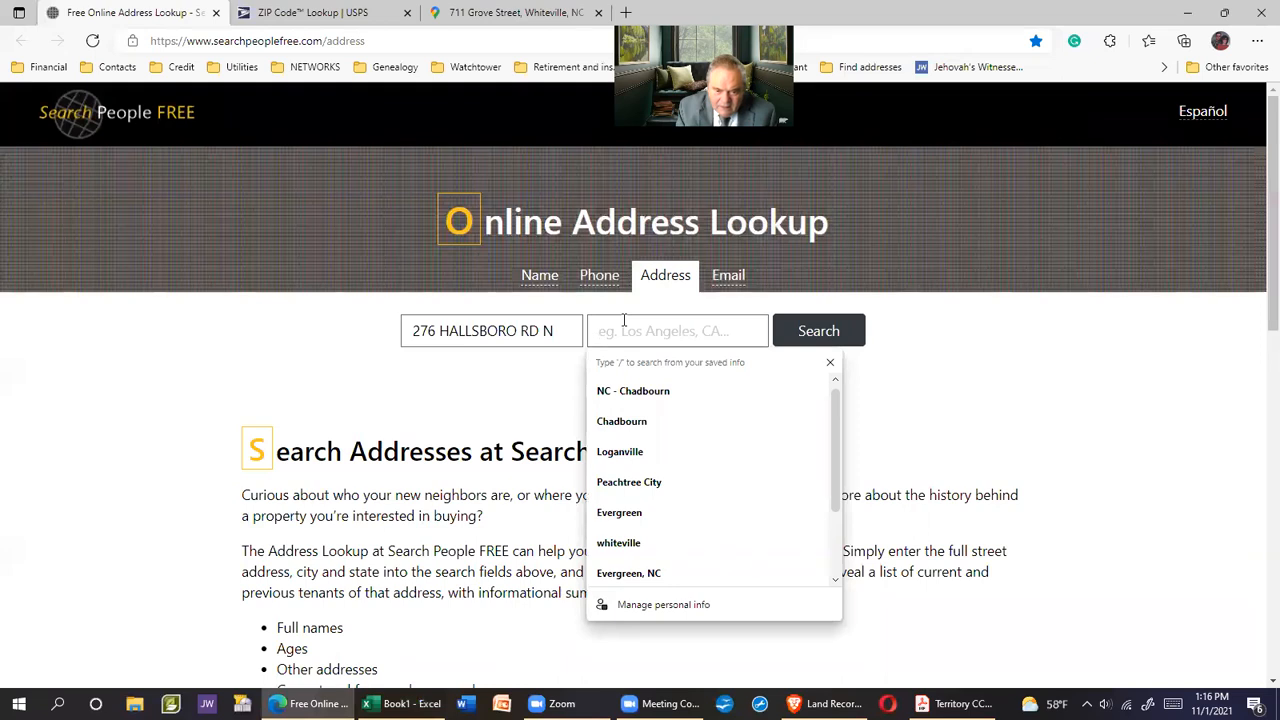
text(Hallsboro)
click(633, 391)
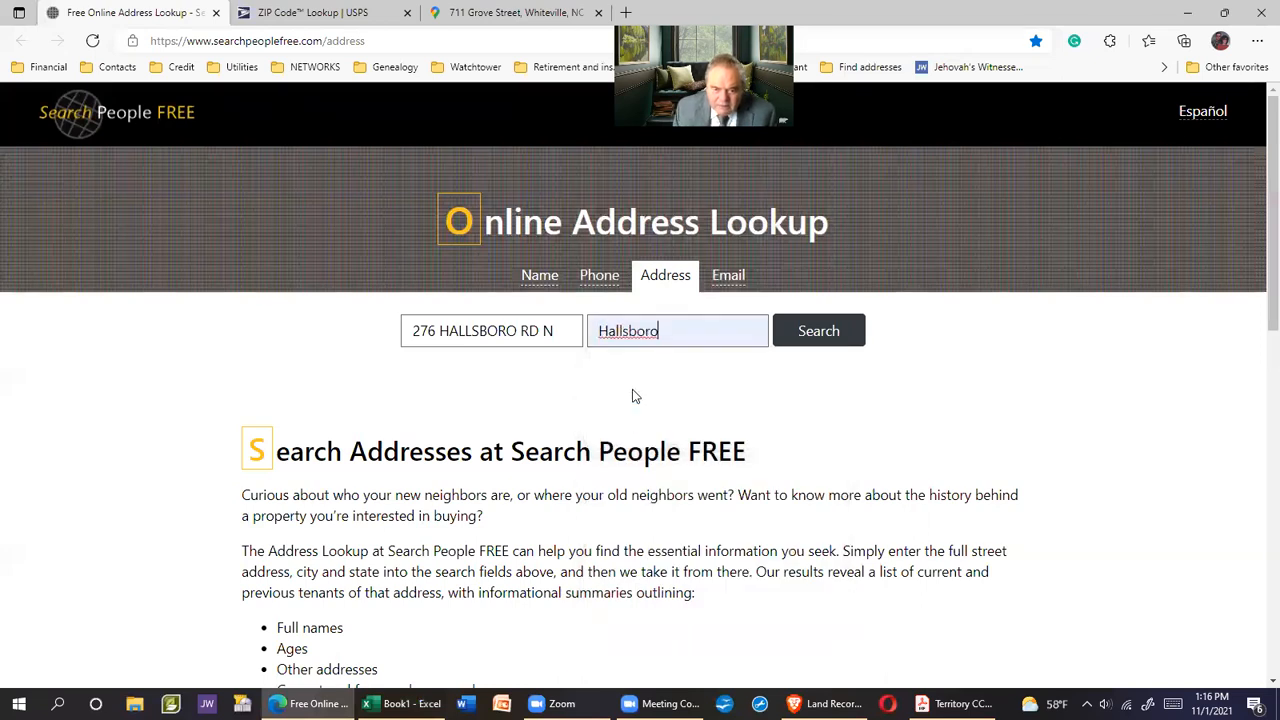
text(NC,)
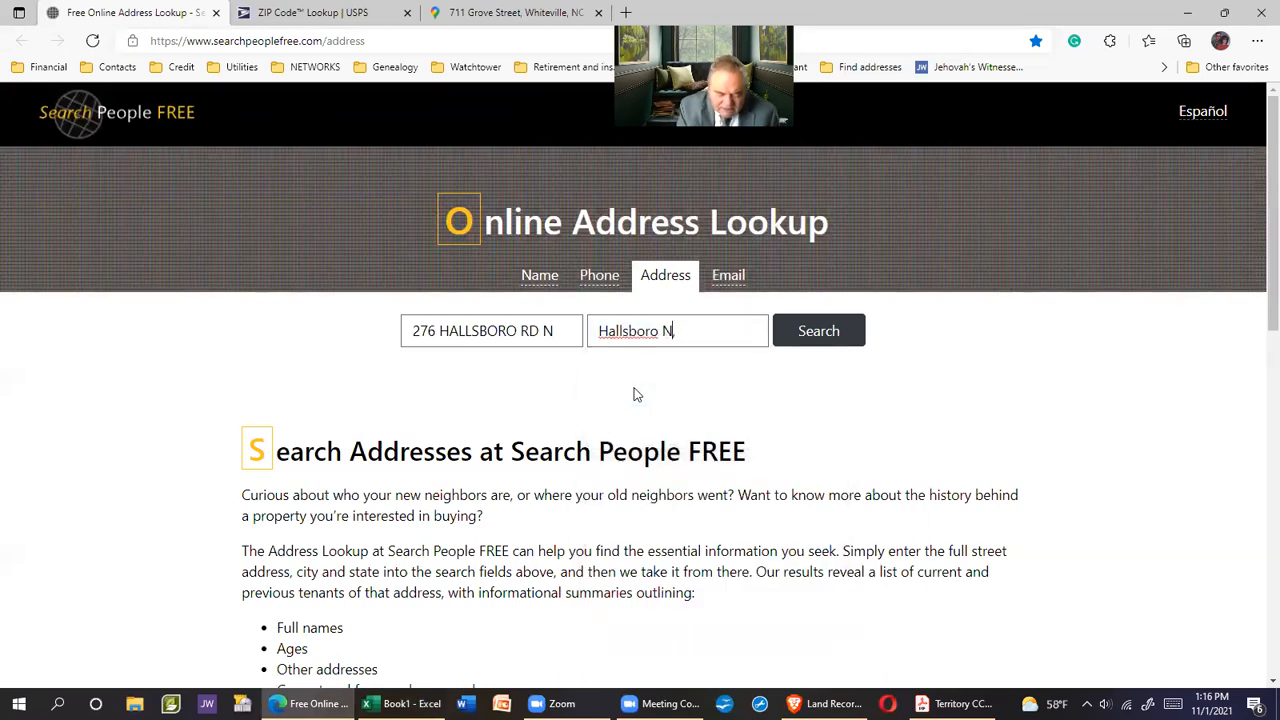
click(820, 333)
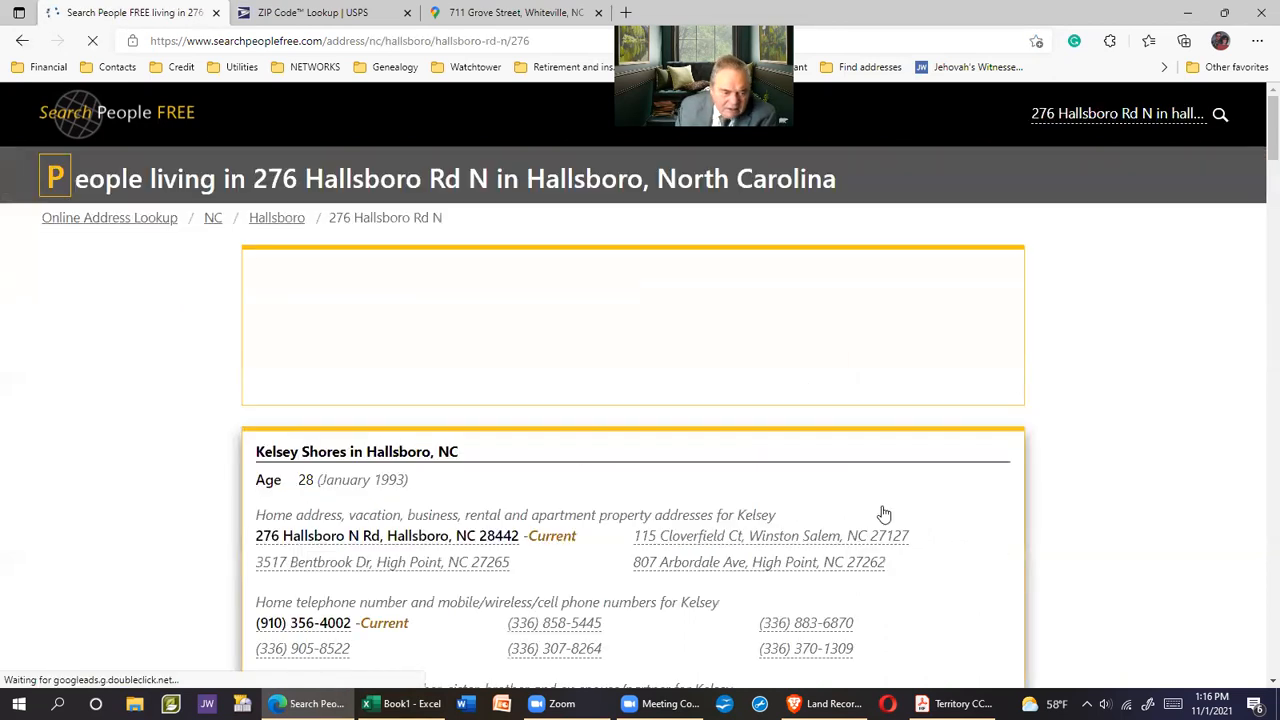
Open the resident's More Free Details page and copy their name
scroll(884, 514, down, 3)
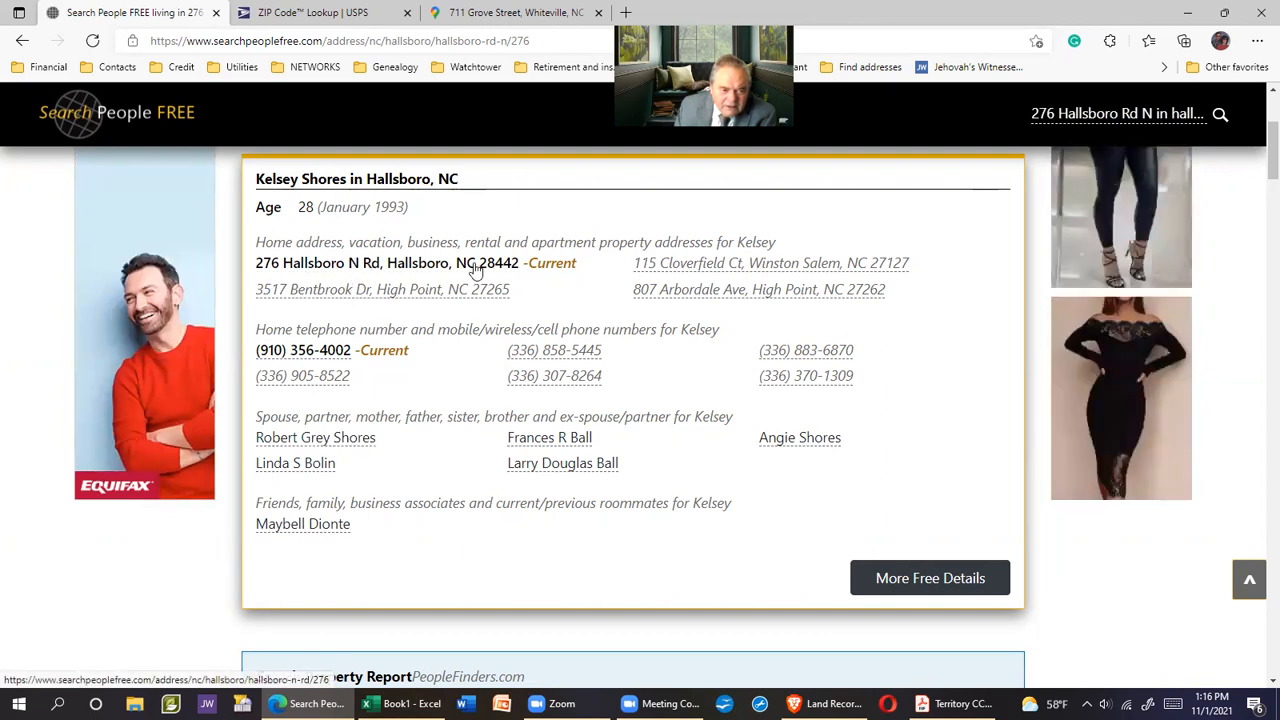
click(397, 265)
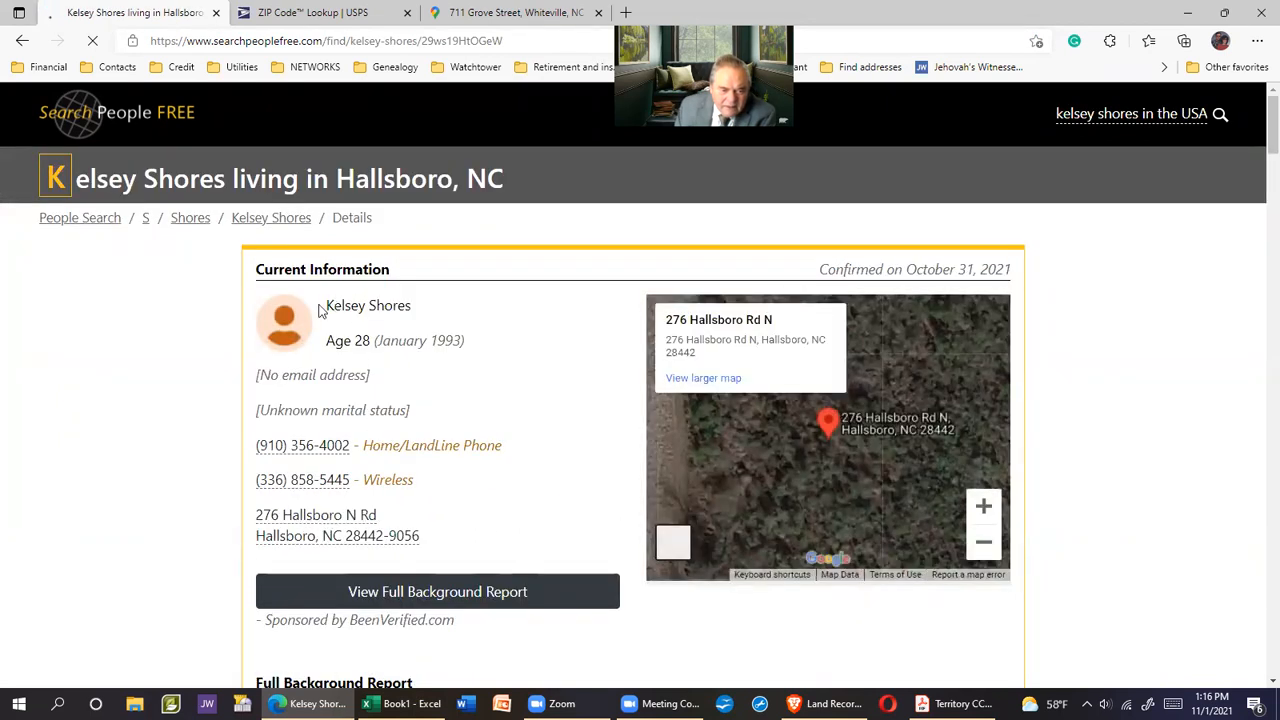
drag(323, 311, 409, 315)
right_click(426, 318)
click(449, 325)
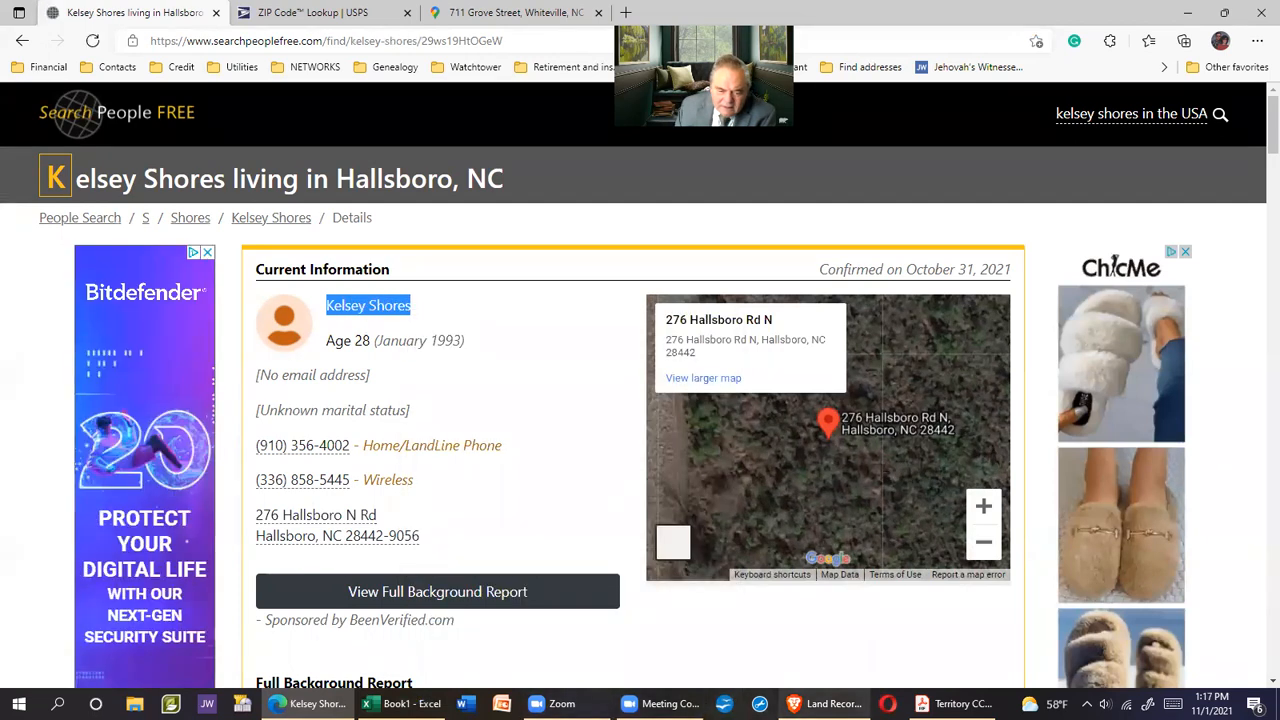
click(405, 703)
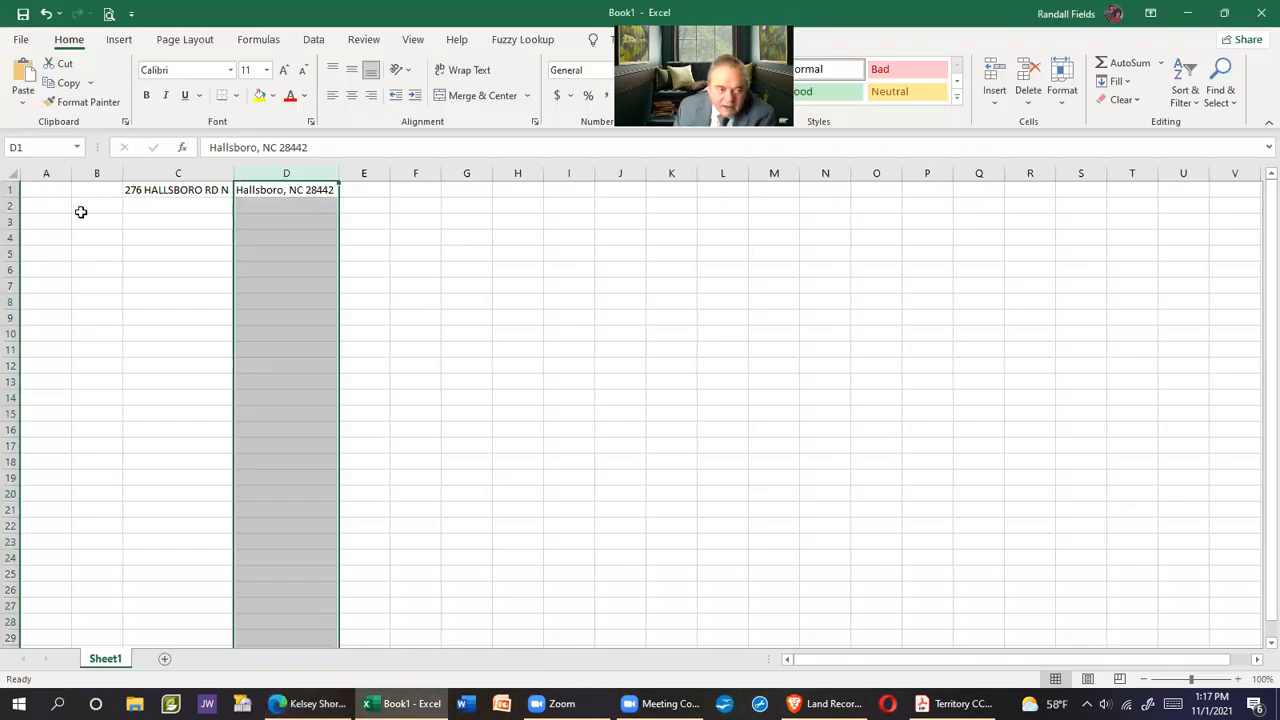
Paste the resident's name into cell A1 and fit column A to it
right_click(33, 190)
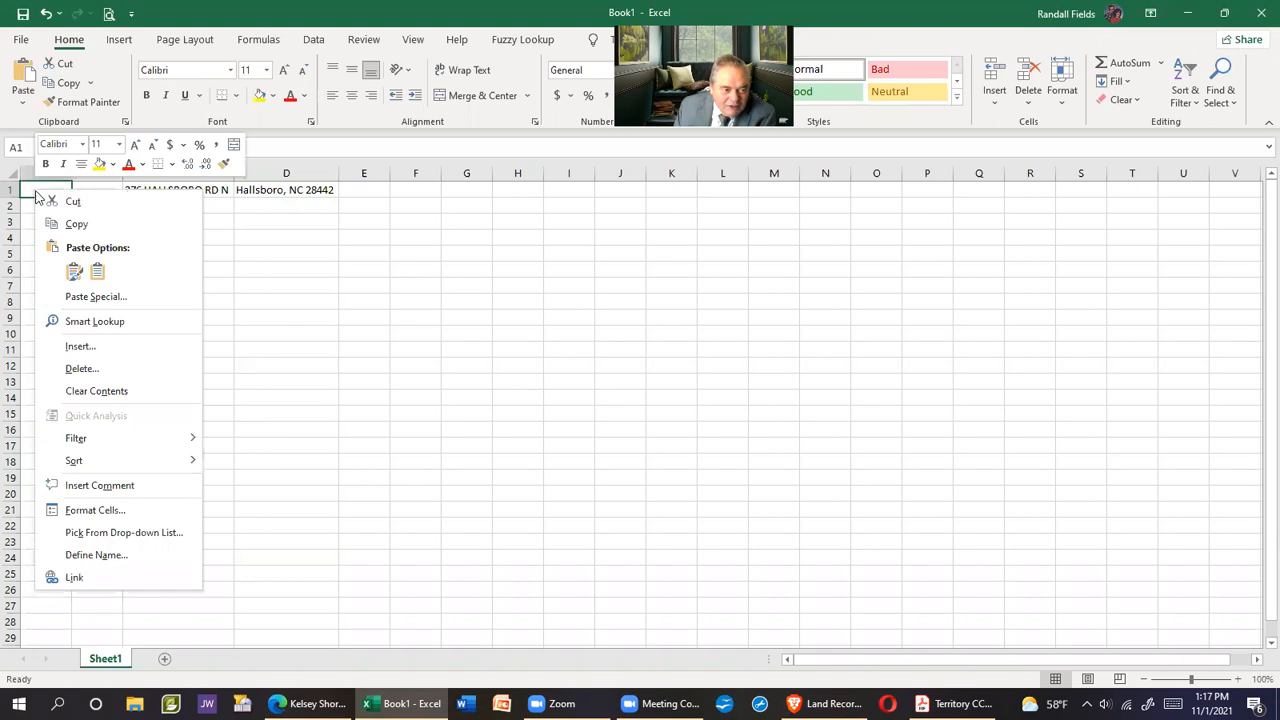
click(93, 267)
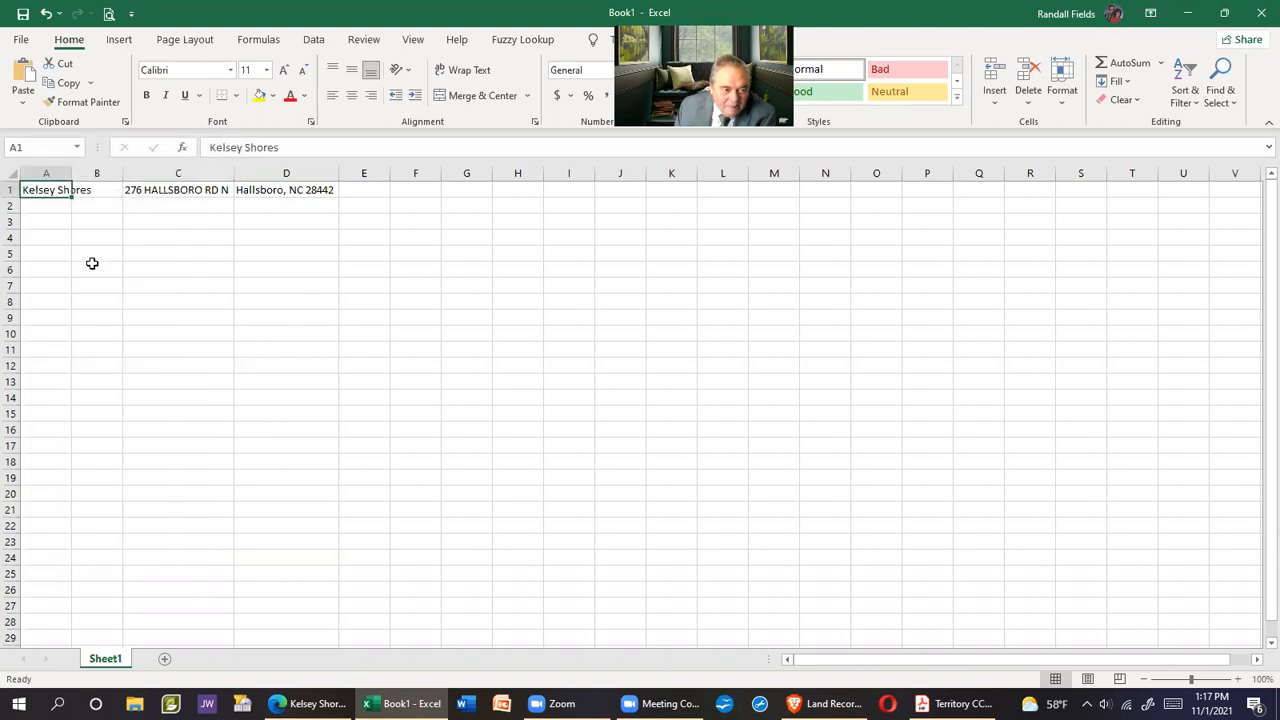
click(64, 174)
double_click(71, 173)
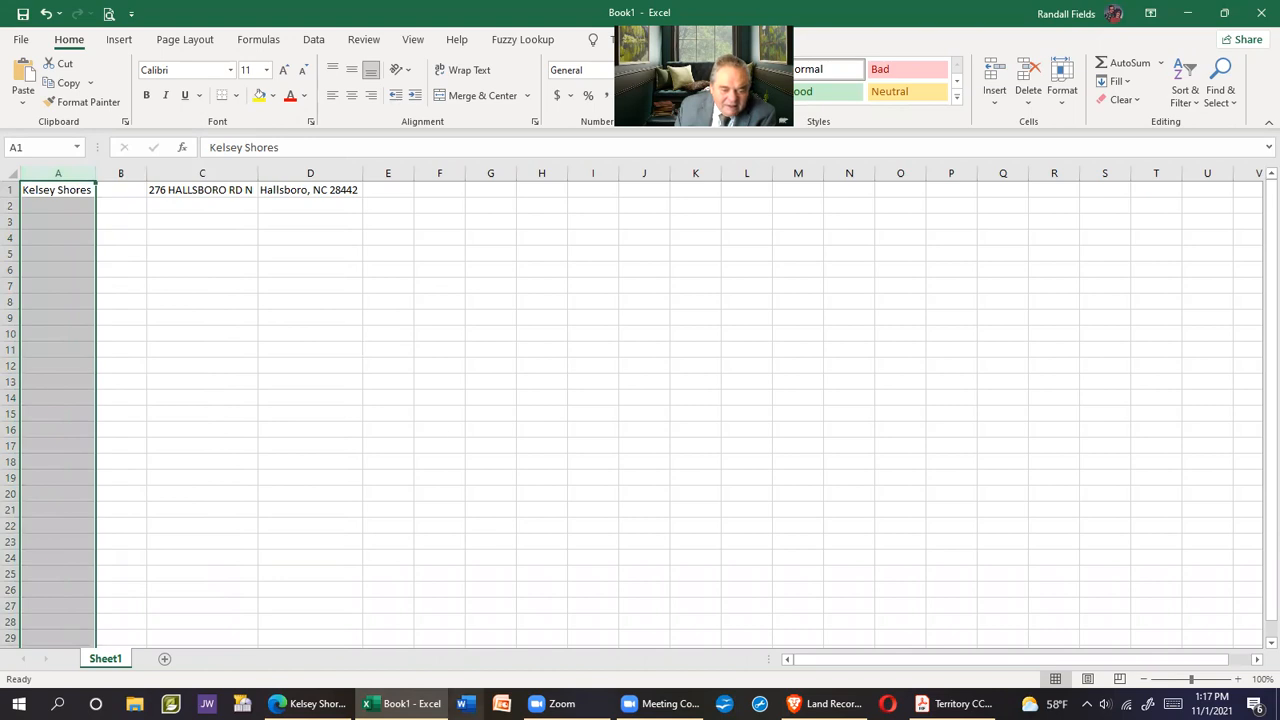
Insert a header row above the data with Name, Age, Address and City/State/Zip
click(10, 190)
click(994, 78)
click(71, 187)
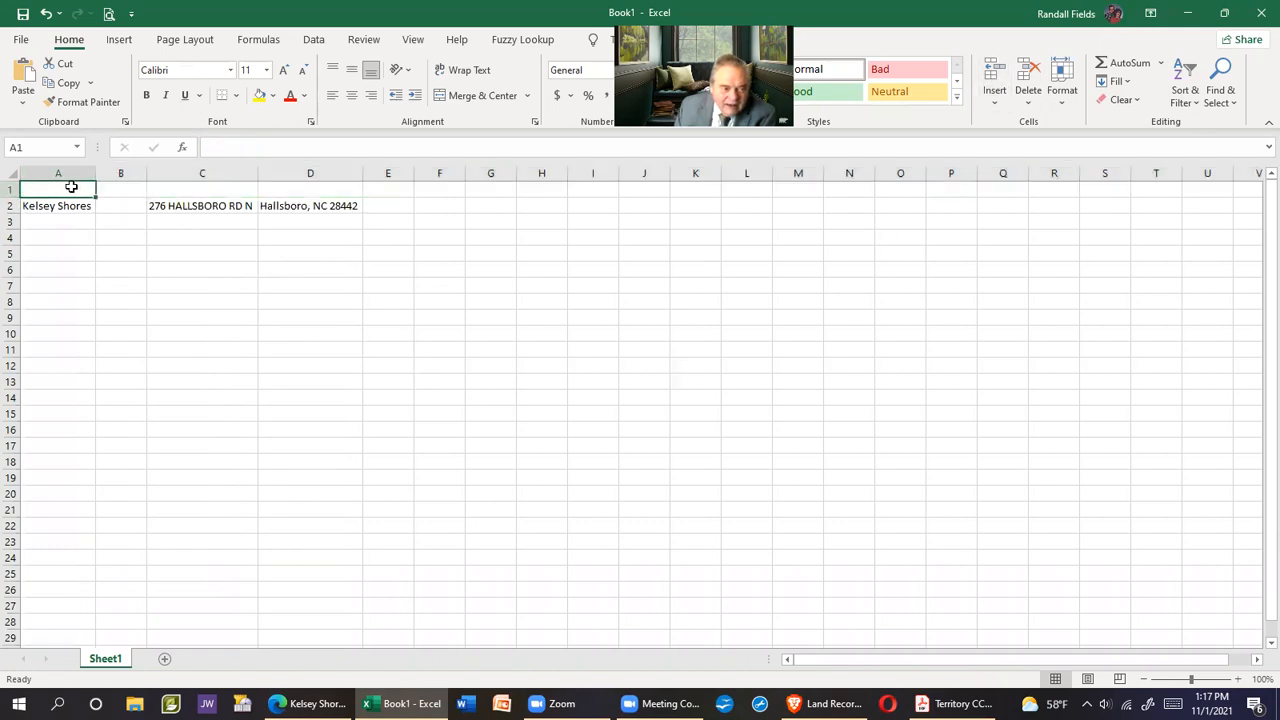
text(Nam)
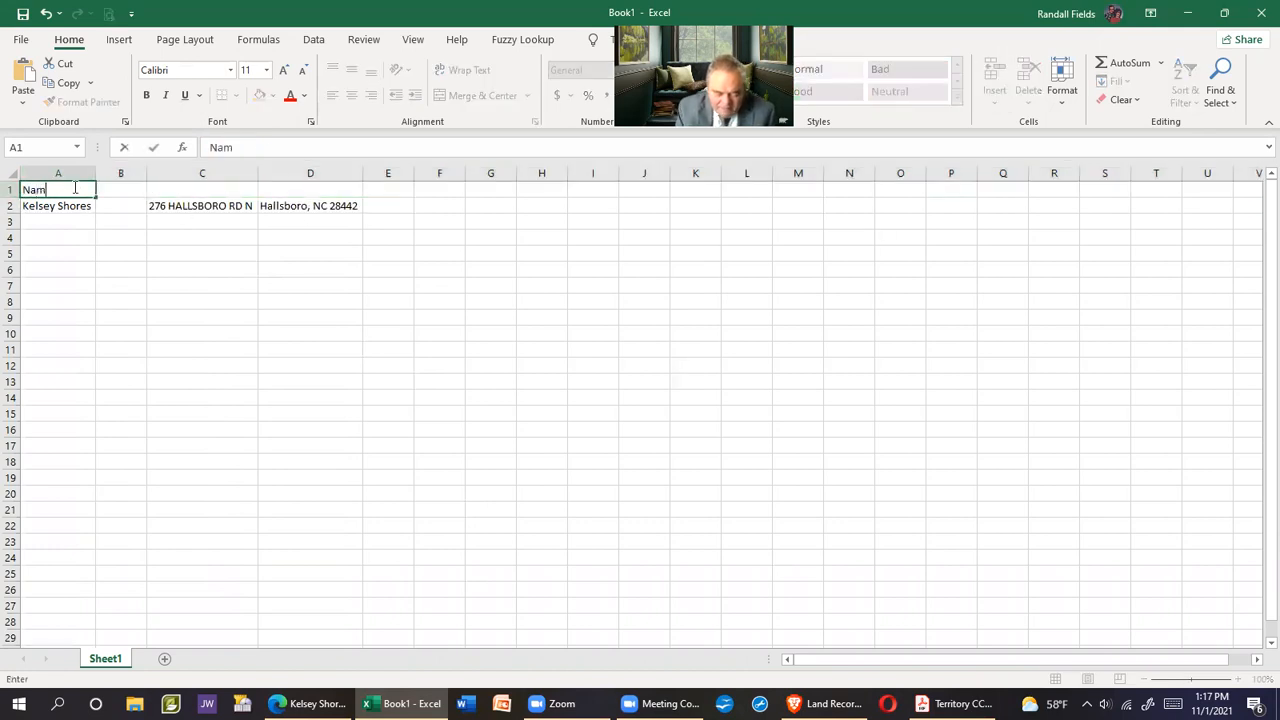
text(e)
key(Tab)
text(A)
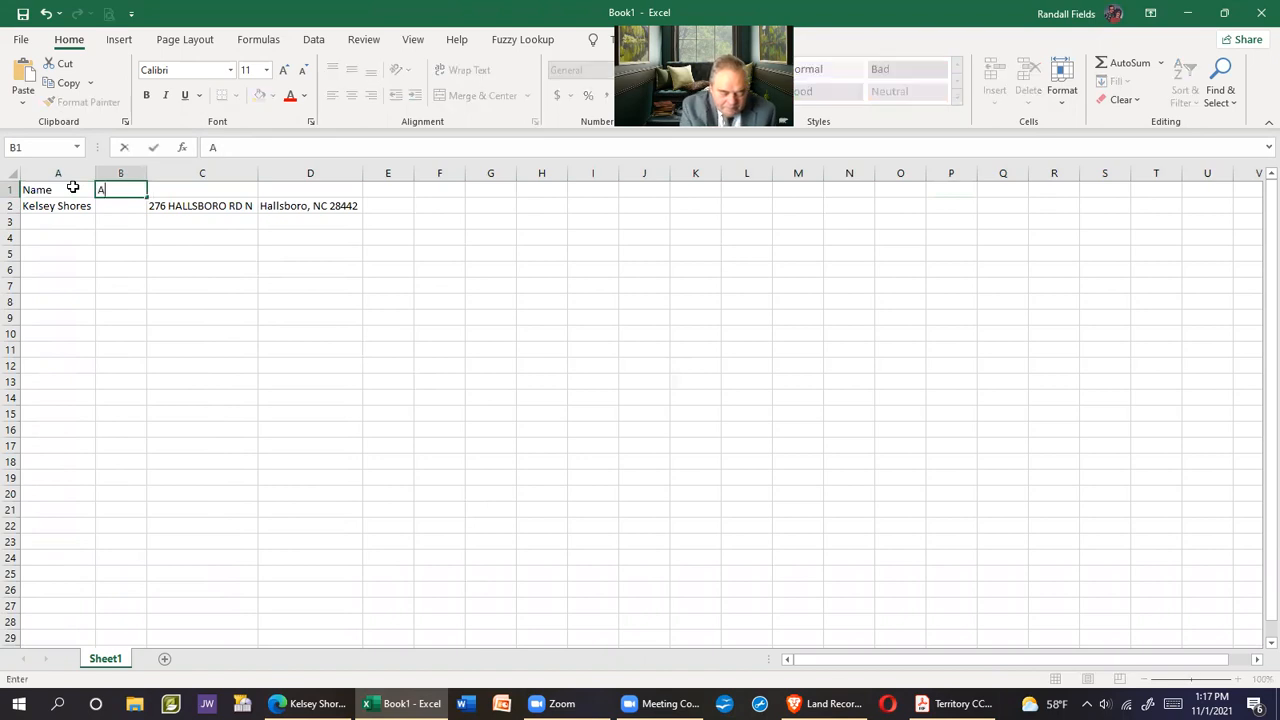
key(Tab)
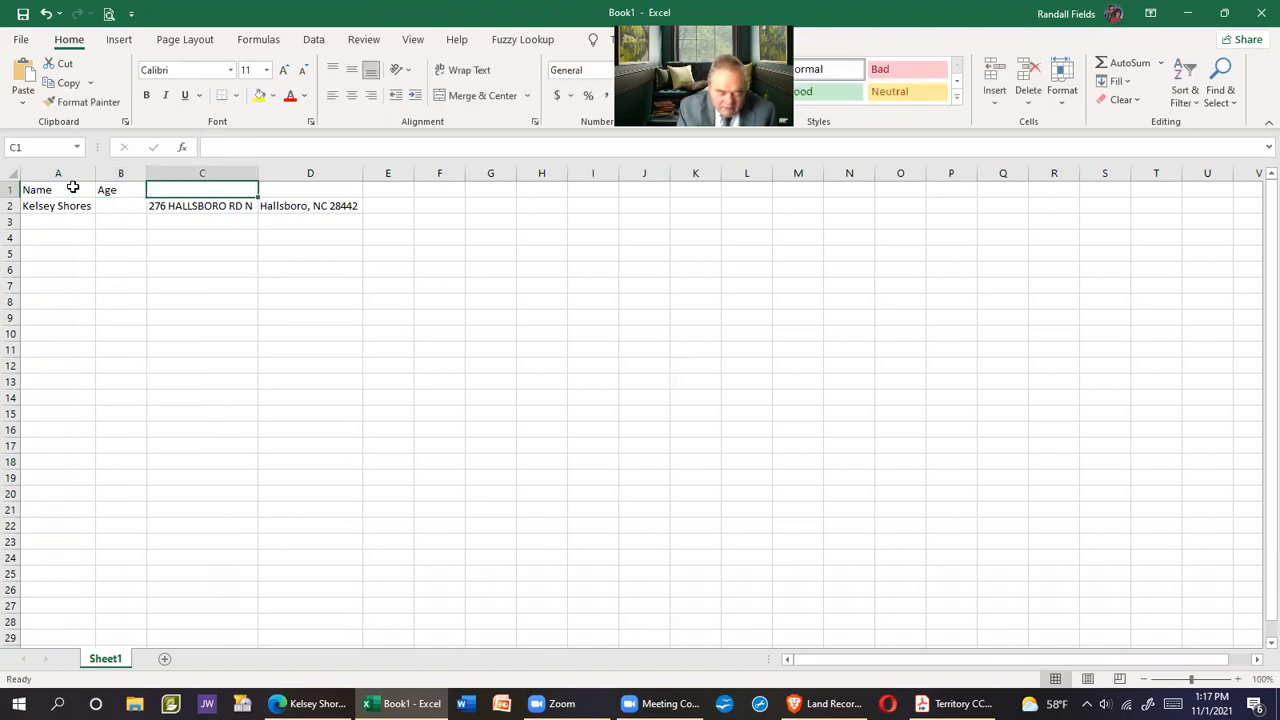
text(Address)
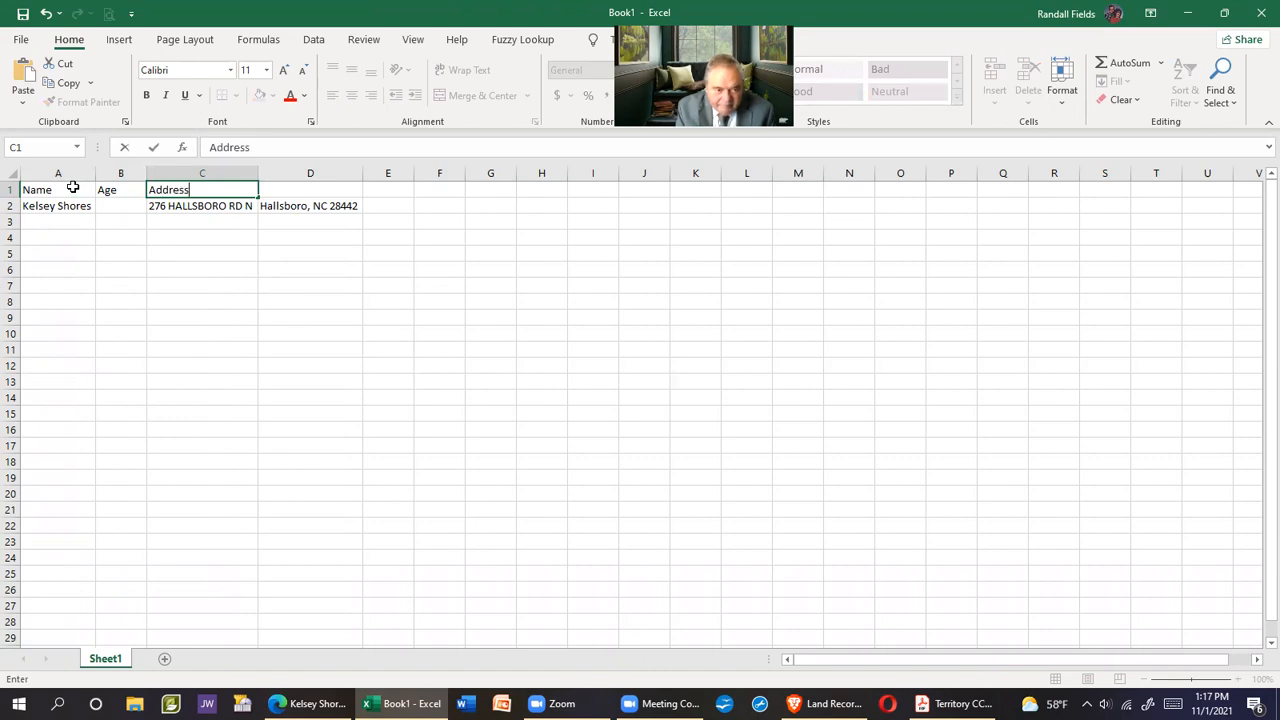
key(Tab)
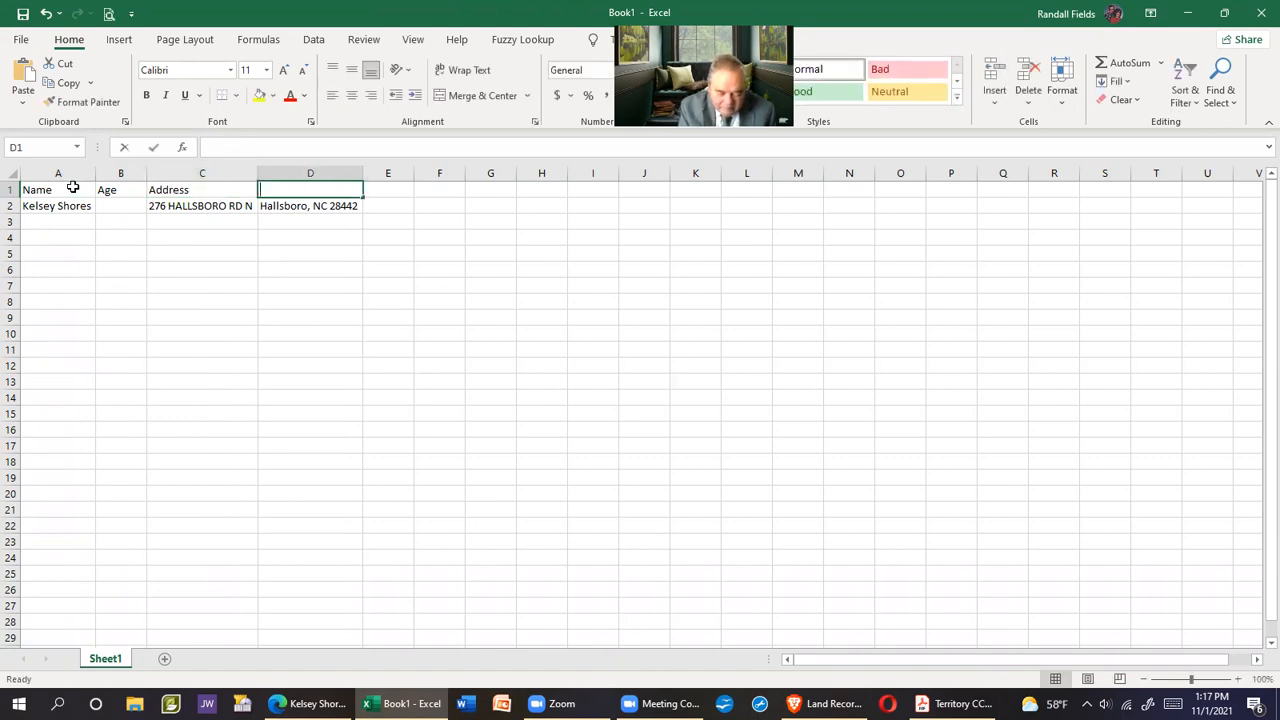
text(City/State/Zip)
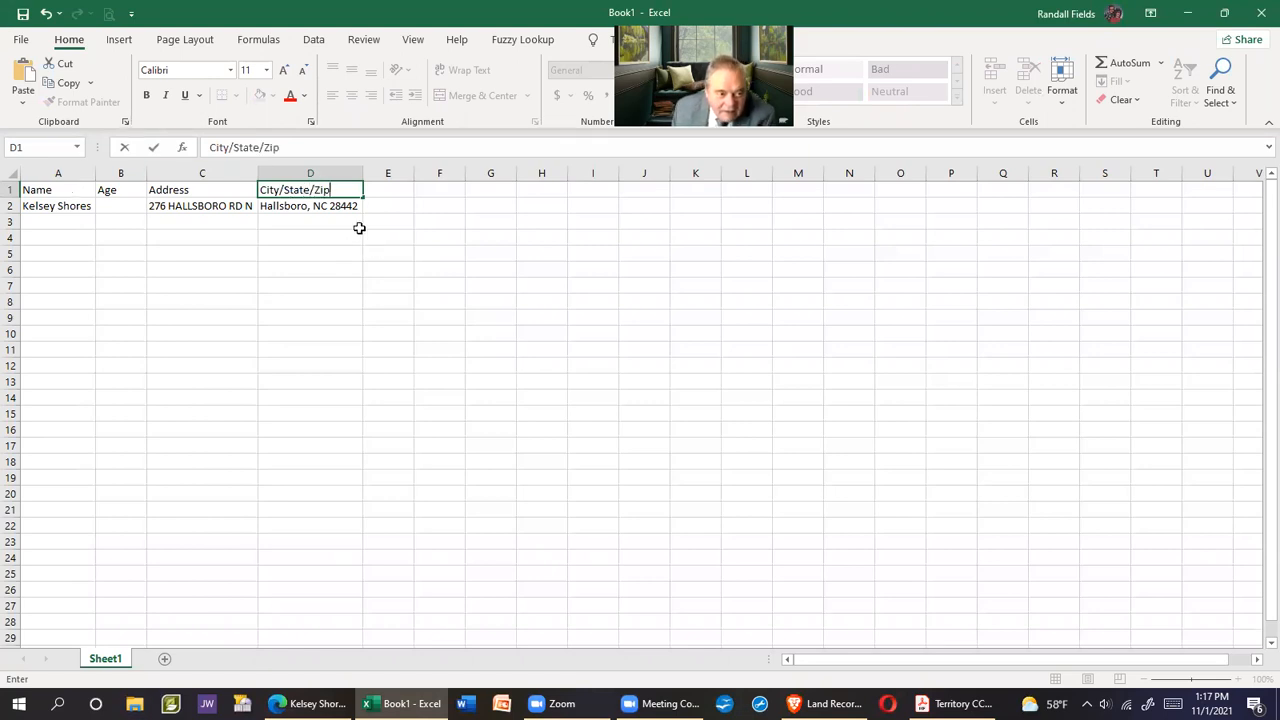
Autofit columns A through D to their contents
drag(58, 173, 361, 170)
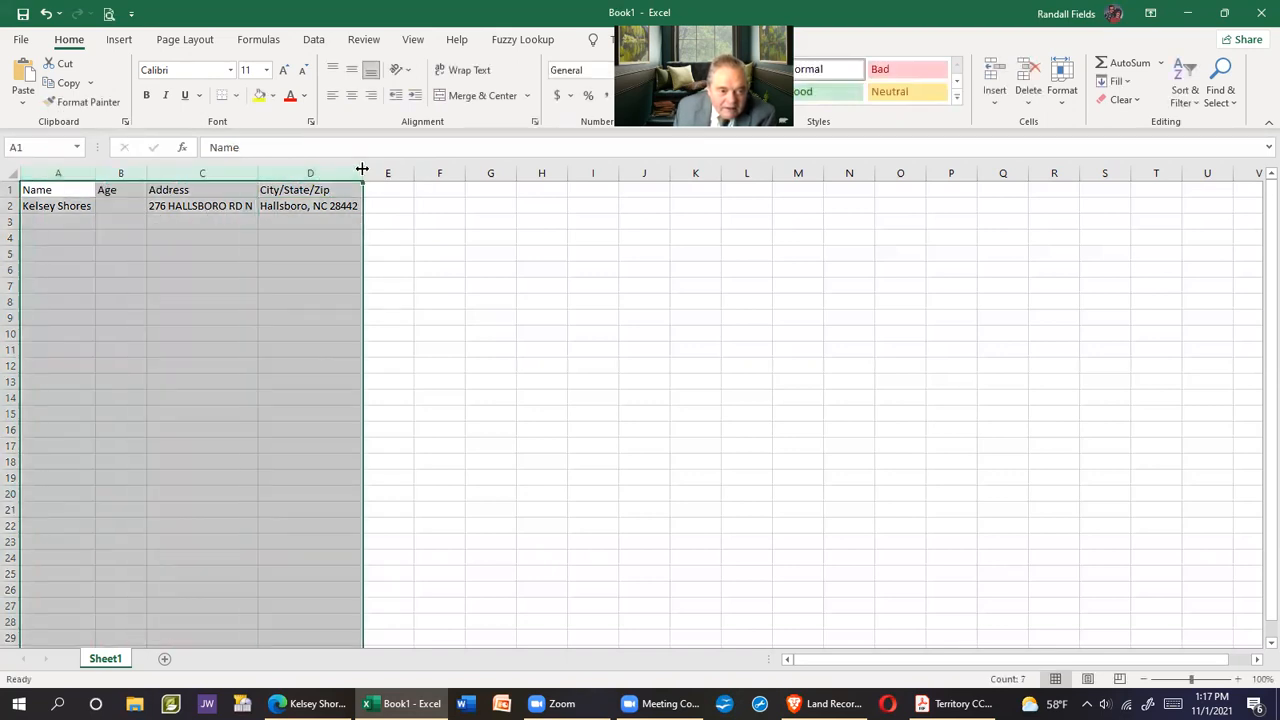
double_click(361, 170)
click(361, 189)
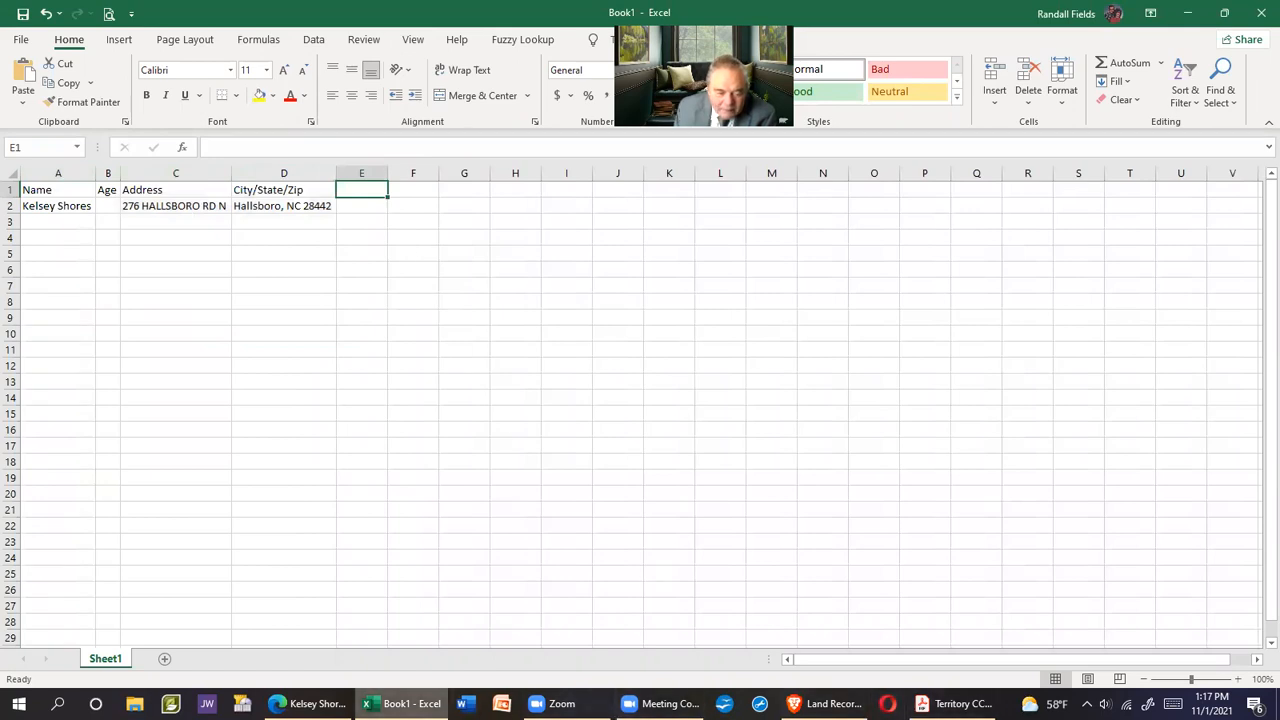
click(310, 703)
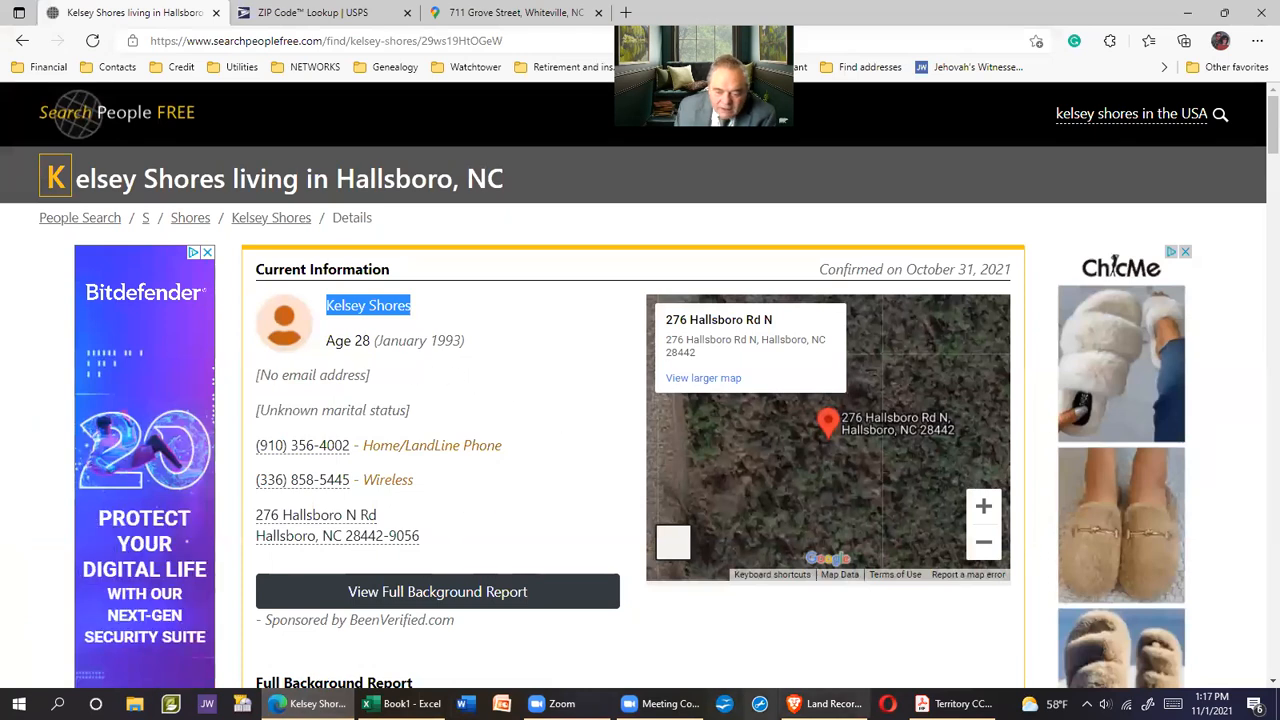
Type the resident's age 28 into cell B2
click(403, 703)
click(107, 206)
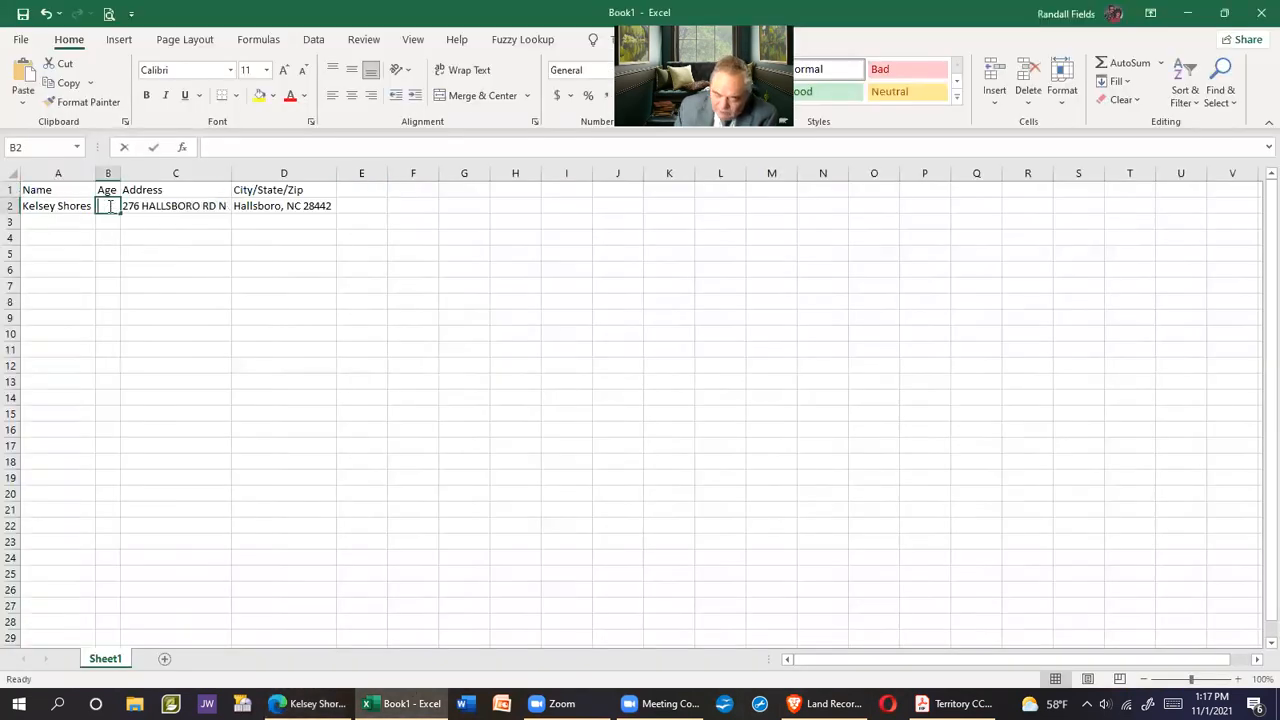
text(28)
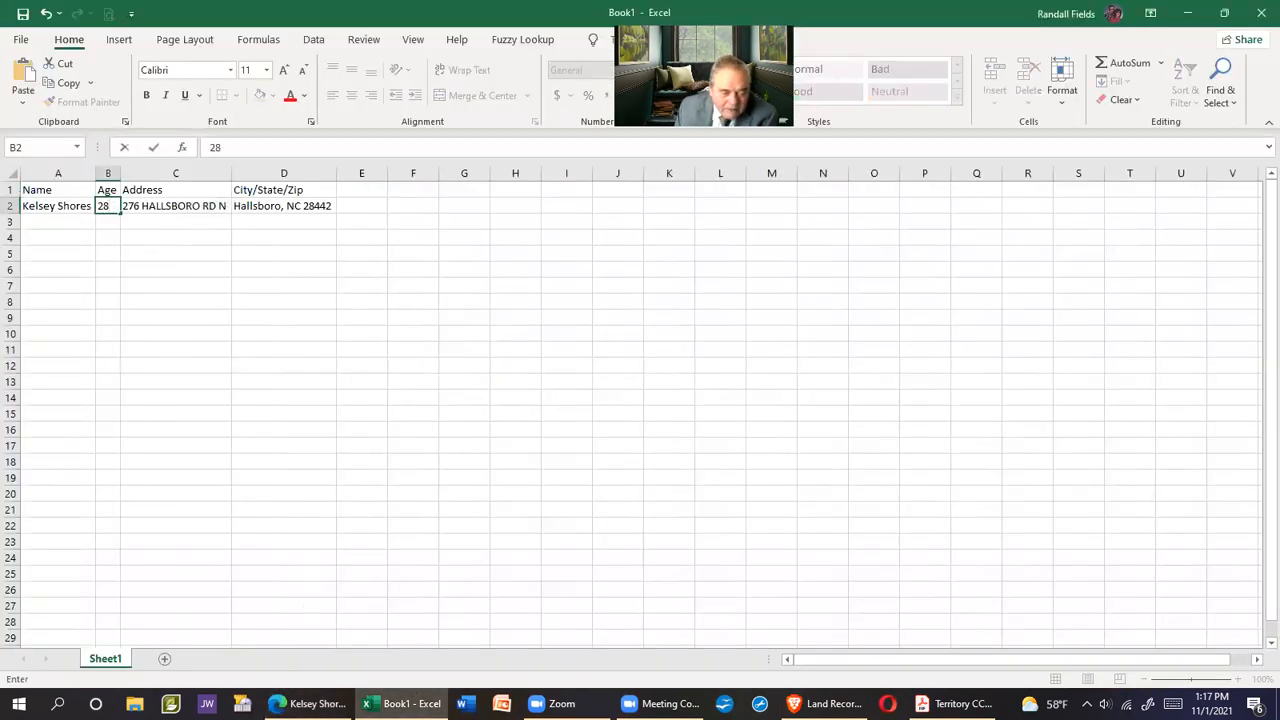
Select and copy the resident's home landline number from the details page
click(308, 703)
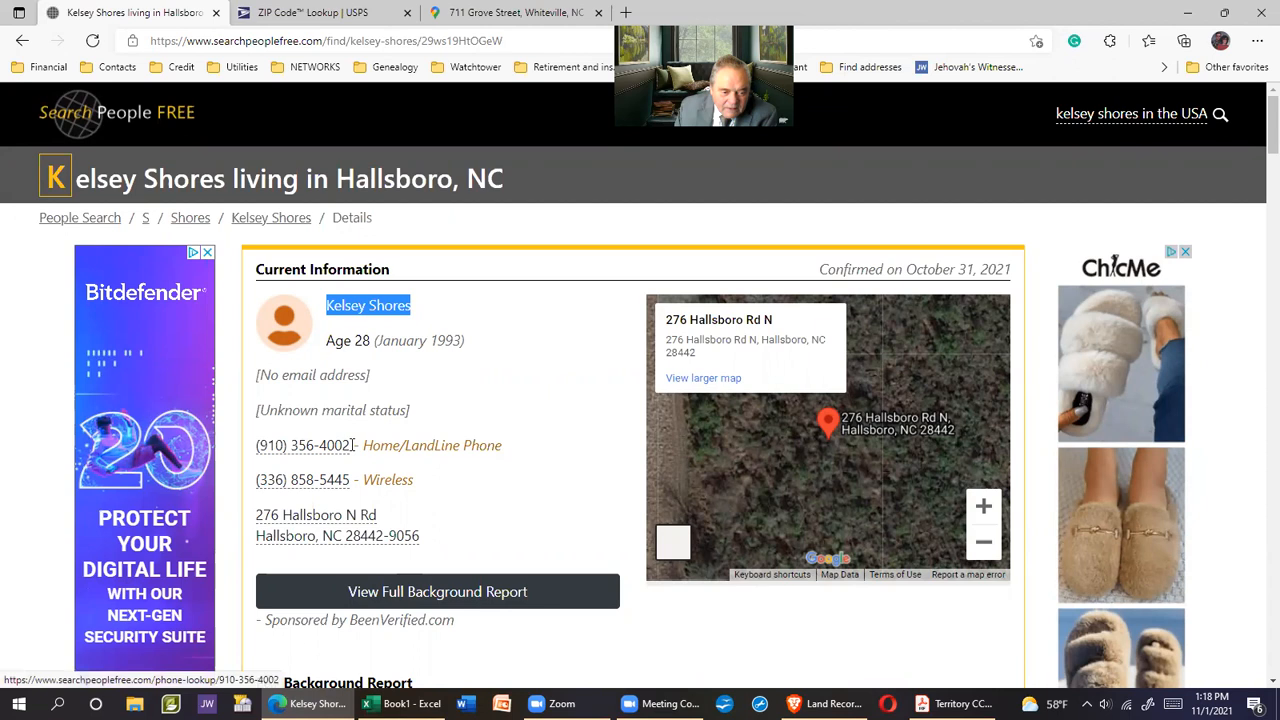
click(345, 444)
drag(345, 444, 255, 446)
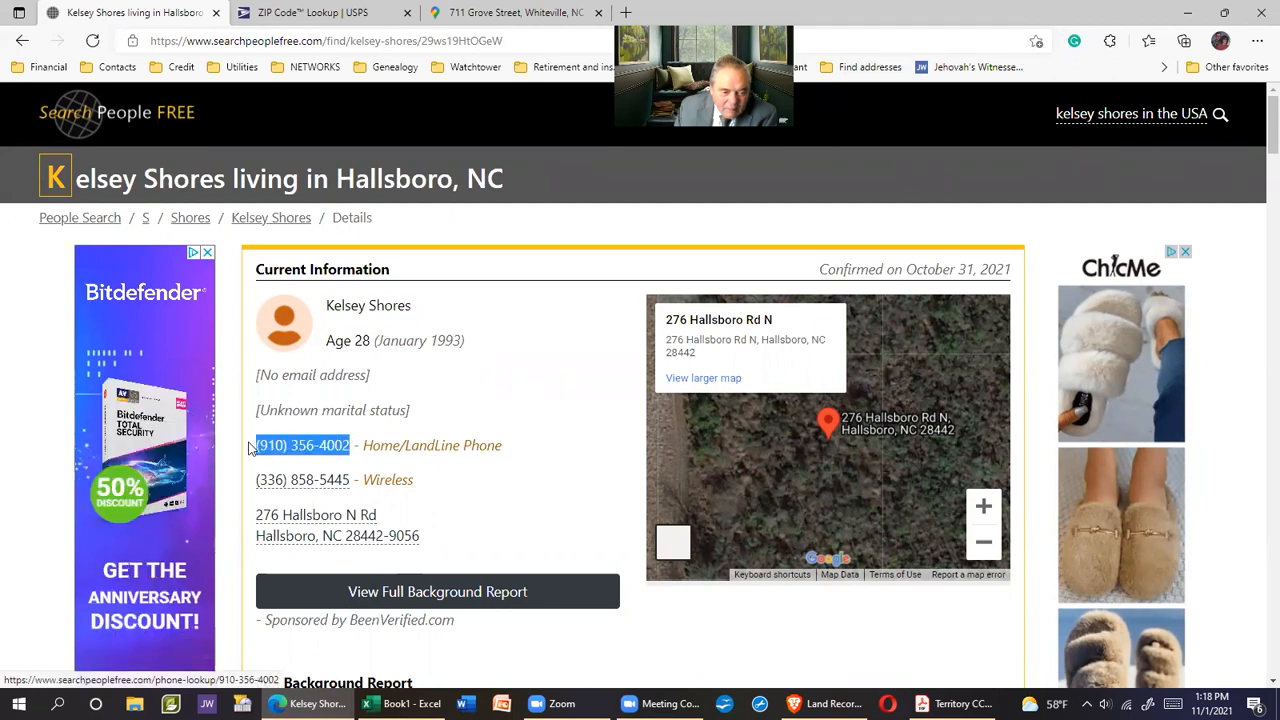
right_click(299, 449)
click(345, 376)
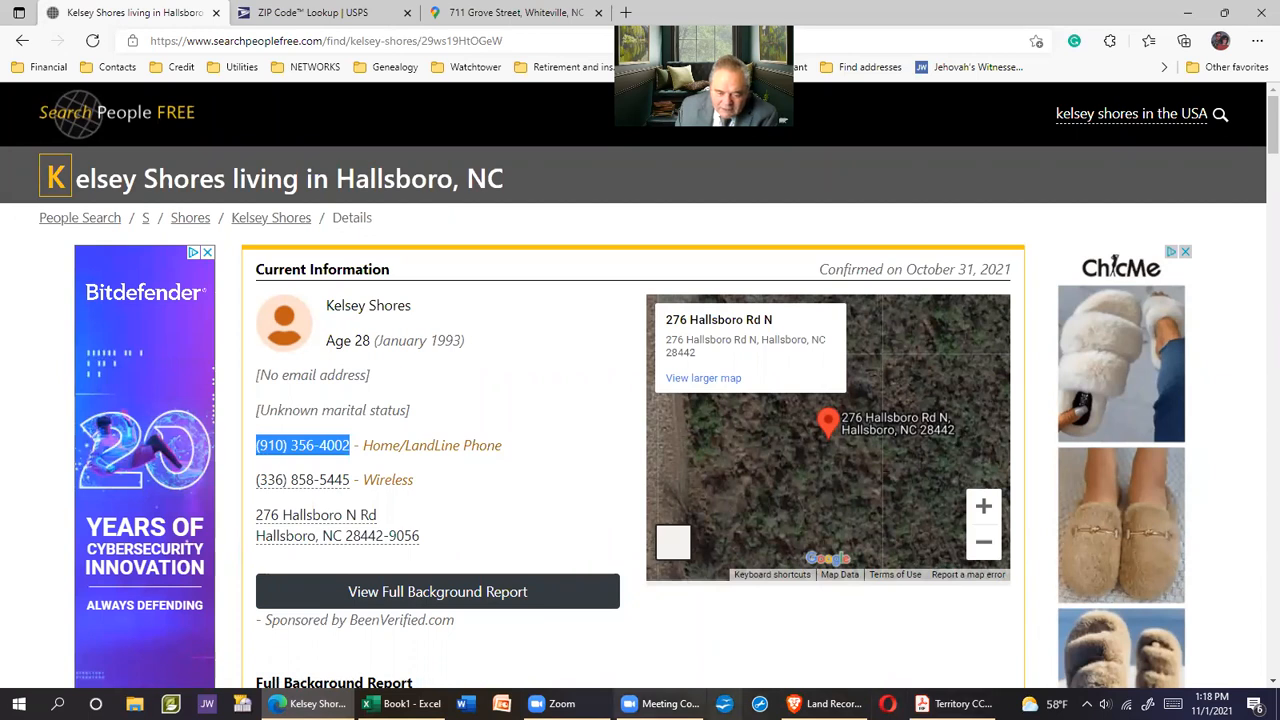
Commit the age 28 in cell B2, then return to the details page
mouse_move(550, 703)
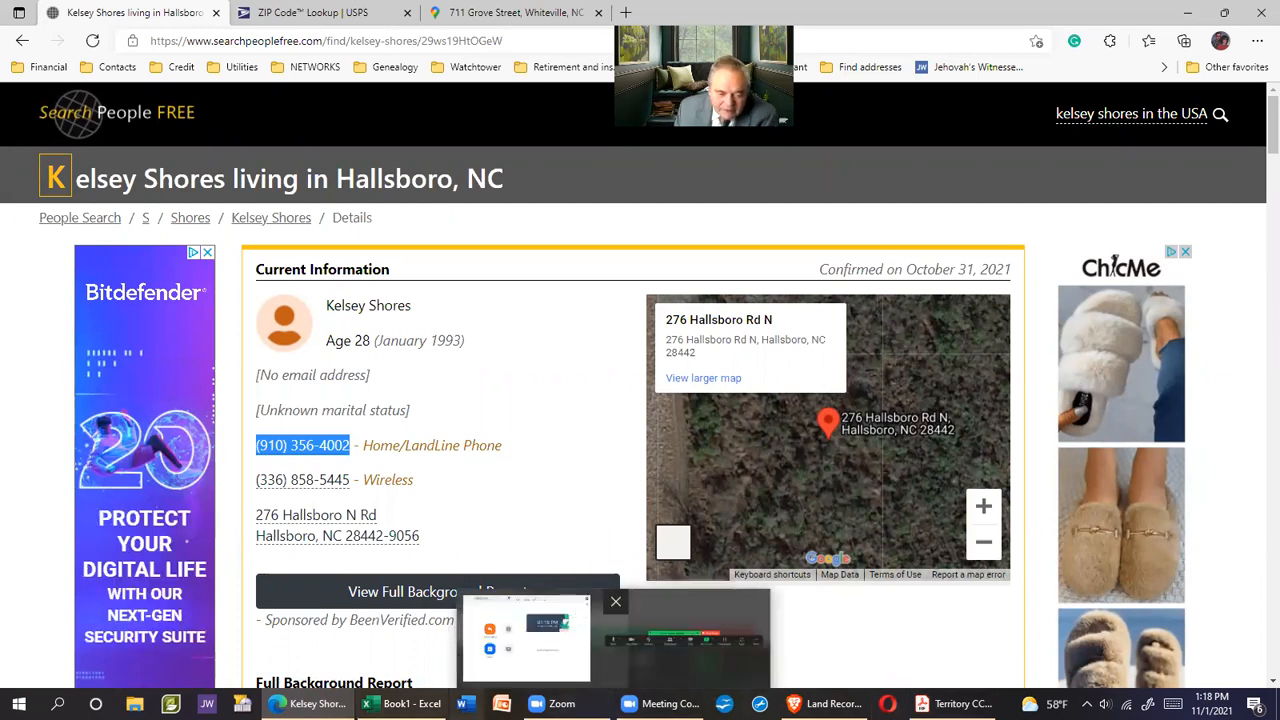
click(403, 703)
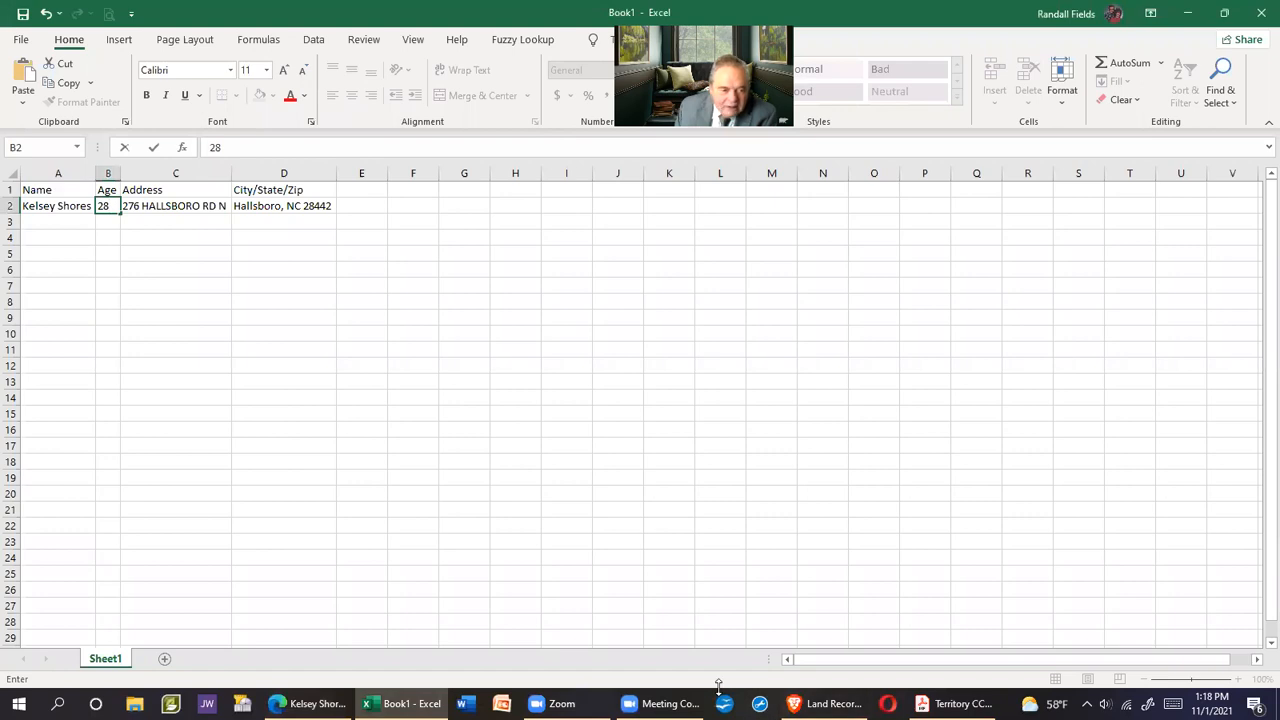
key(Return)
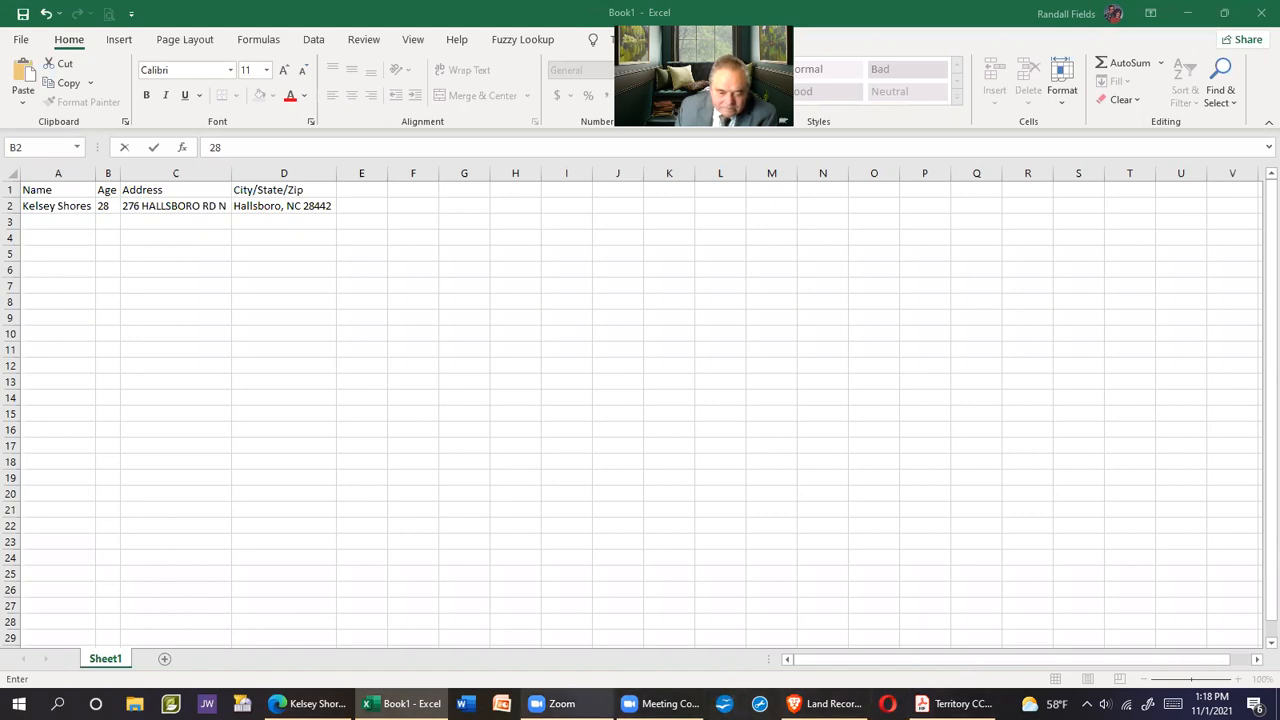
mouse_move(403, 703)
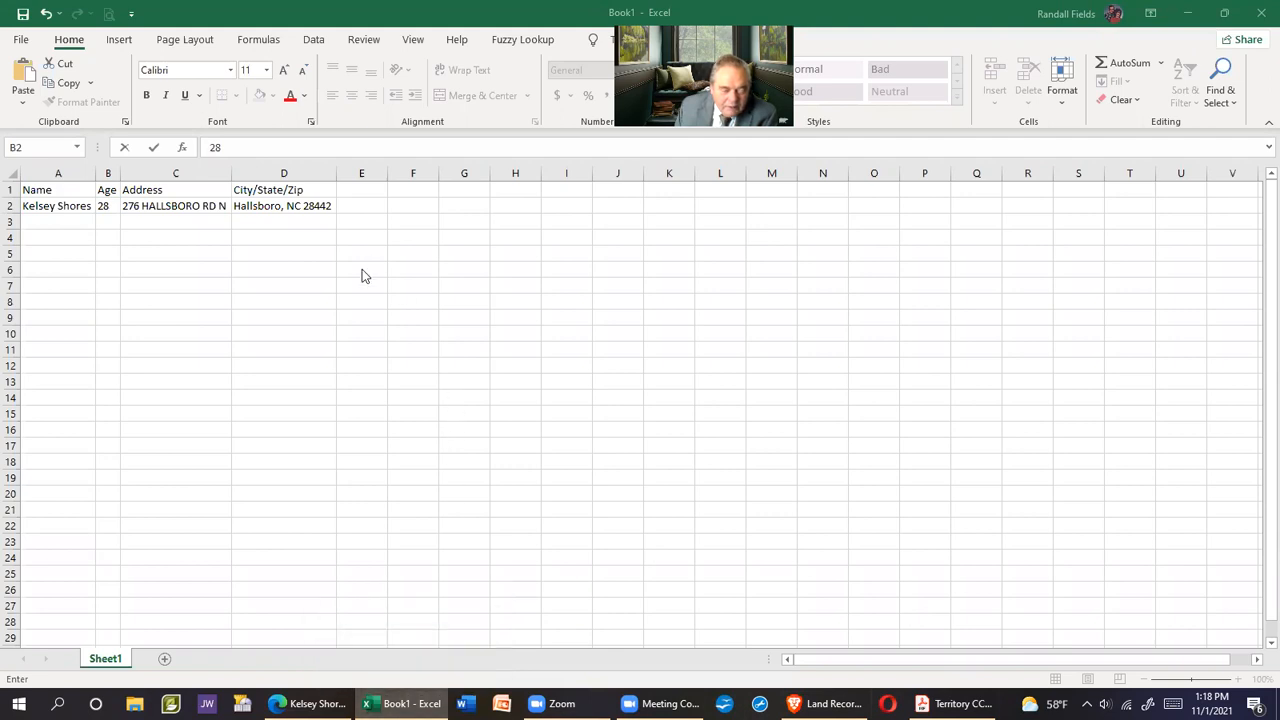
click(308, 703)
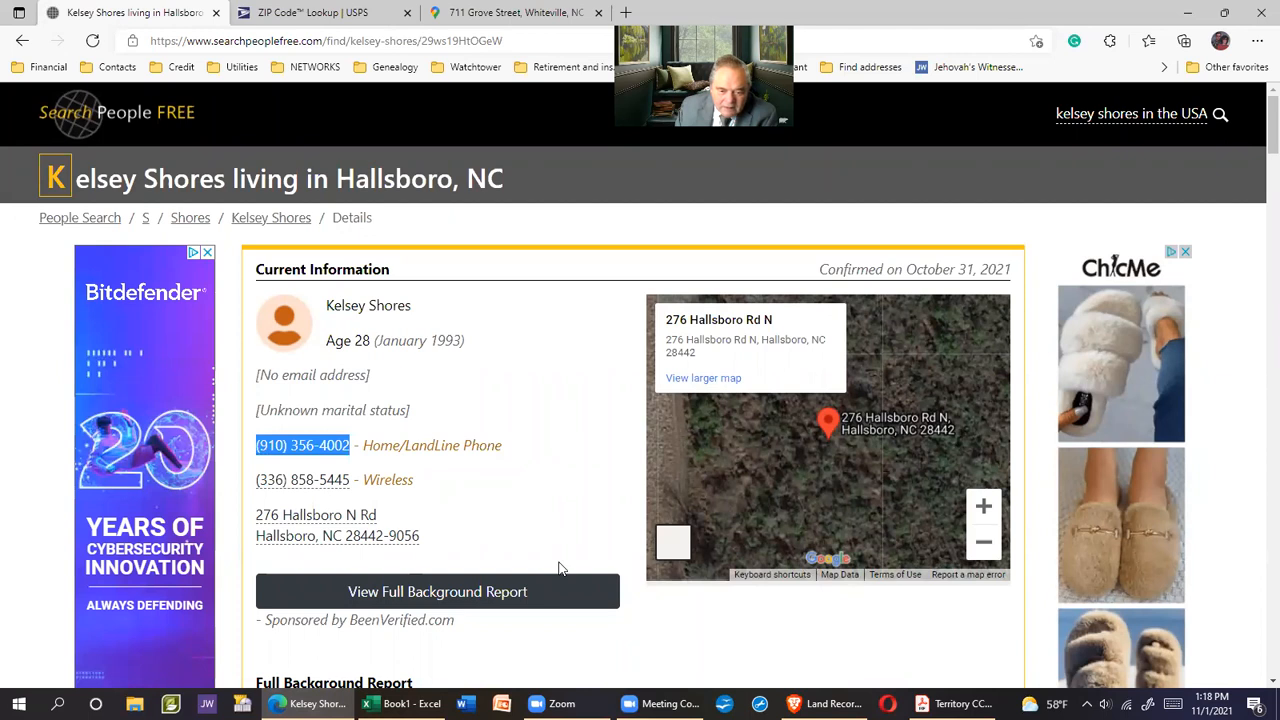
key(alt+Tab)
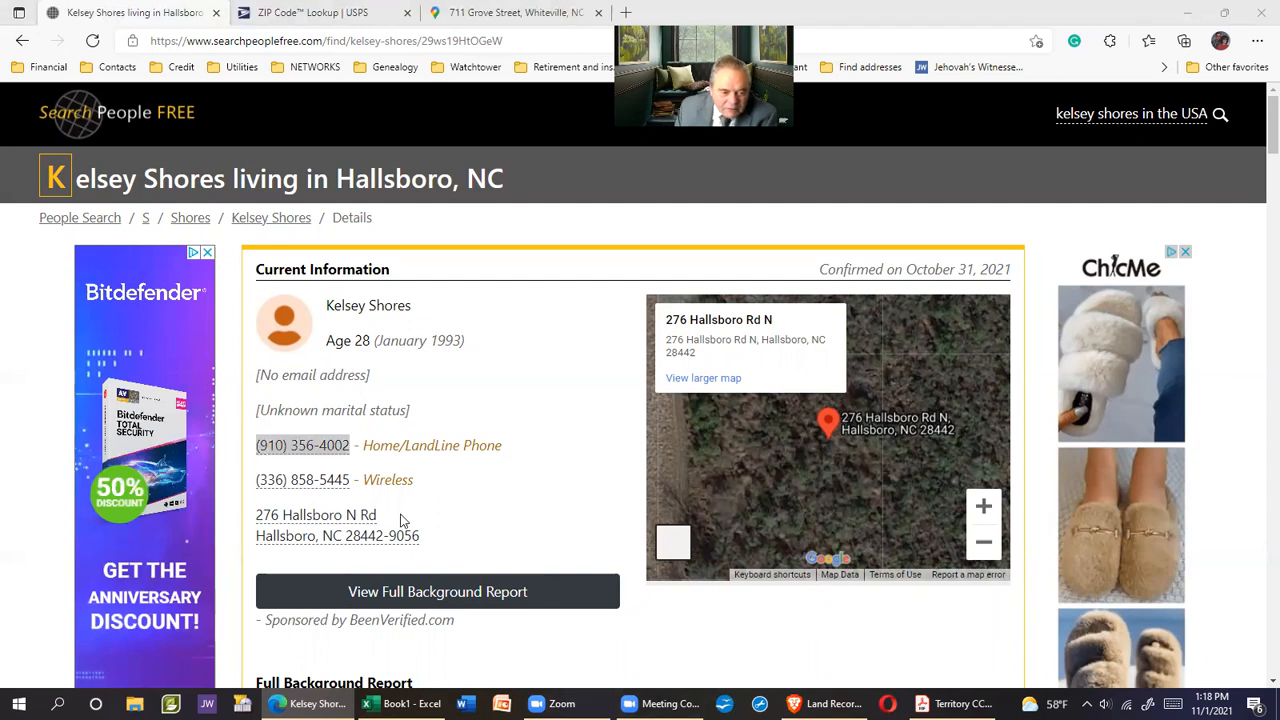
Paste the landline number into E2 as plain text, undoing the hyperlinked paste, and autofit column E
right_click(310, 450)
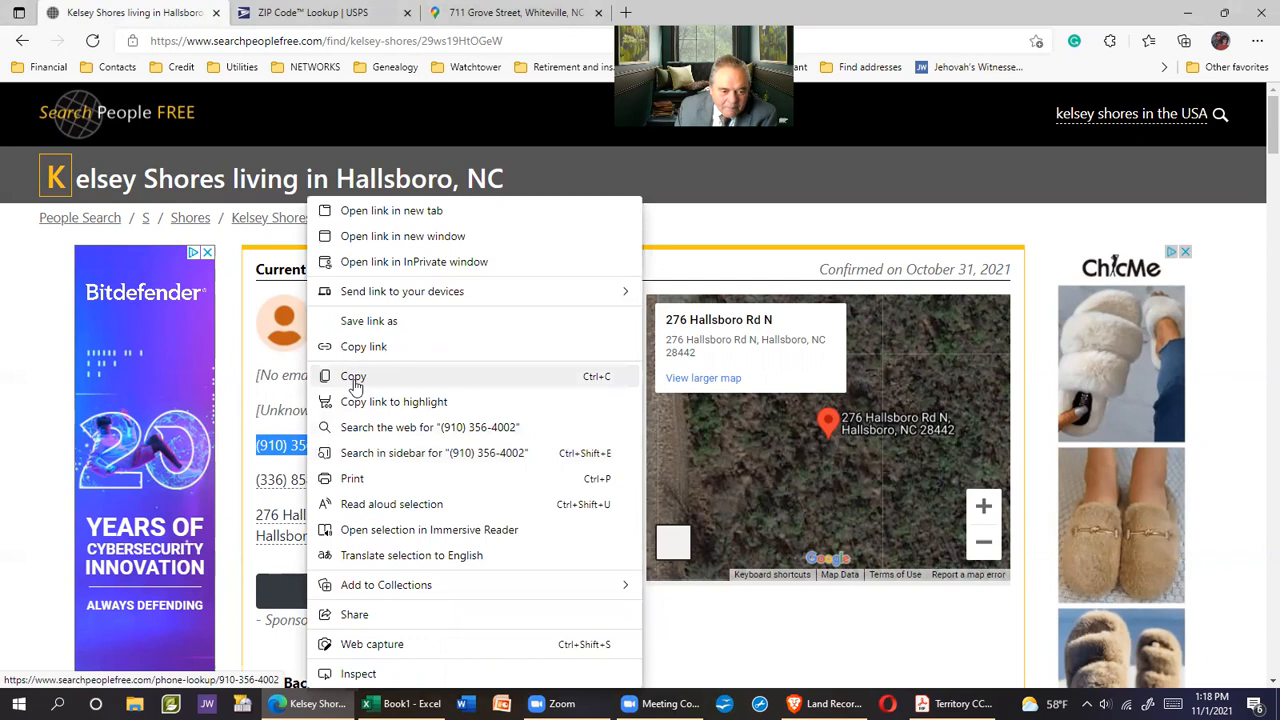
click(349, 371)
click(402, 703)
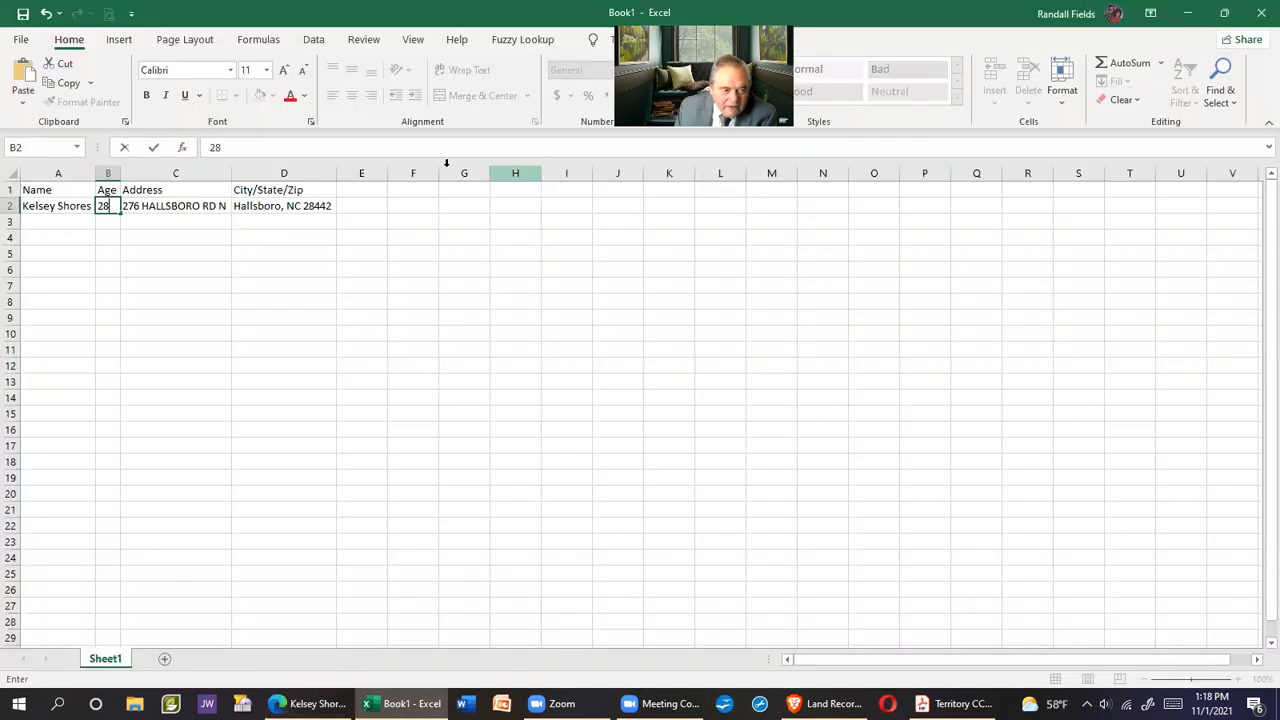
click(357, 208)
right_click(358, 209)
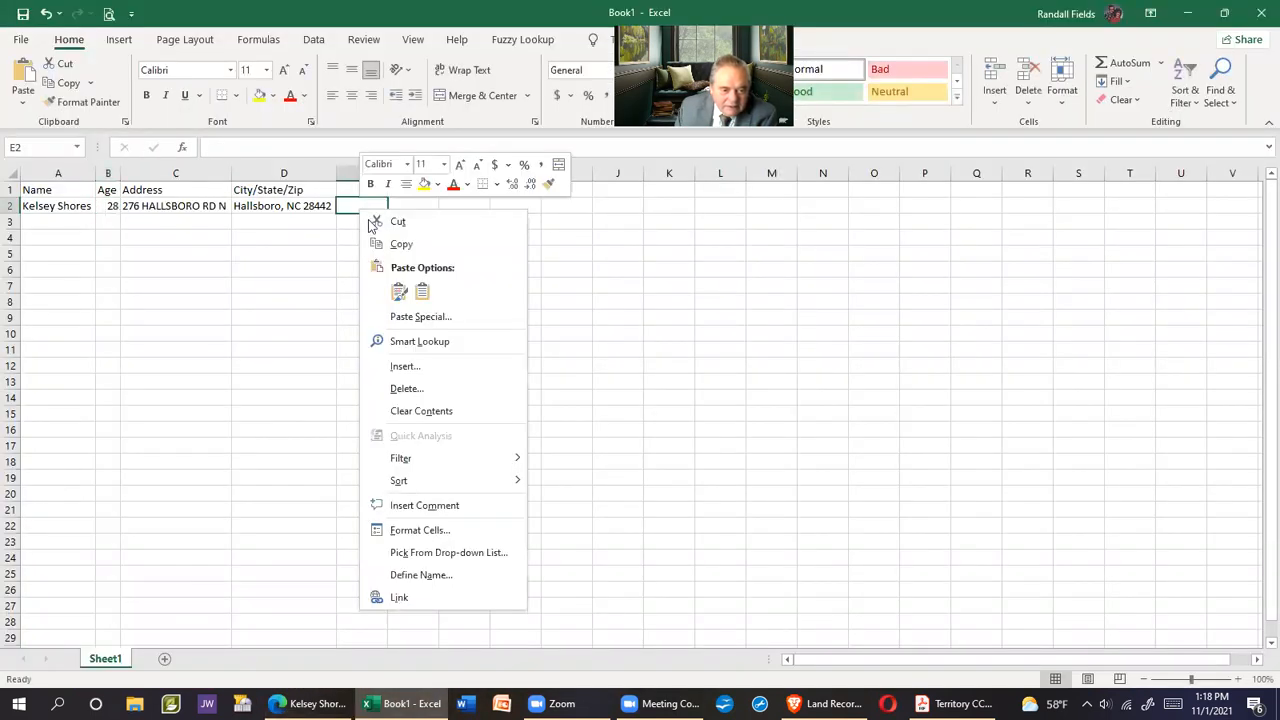
click(399, 291)
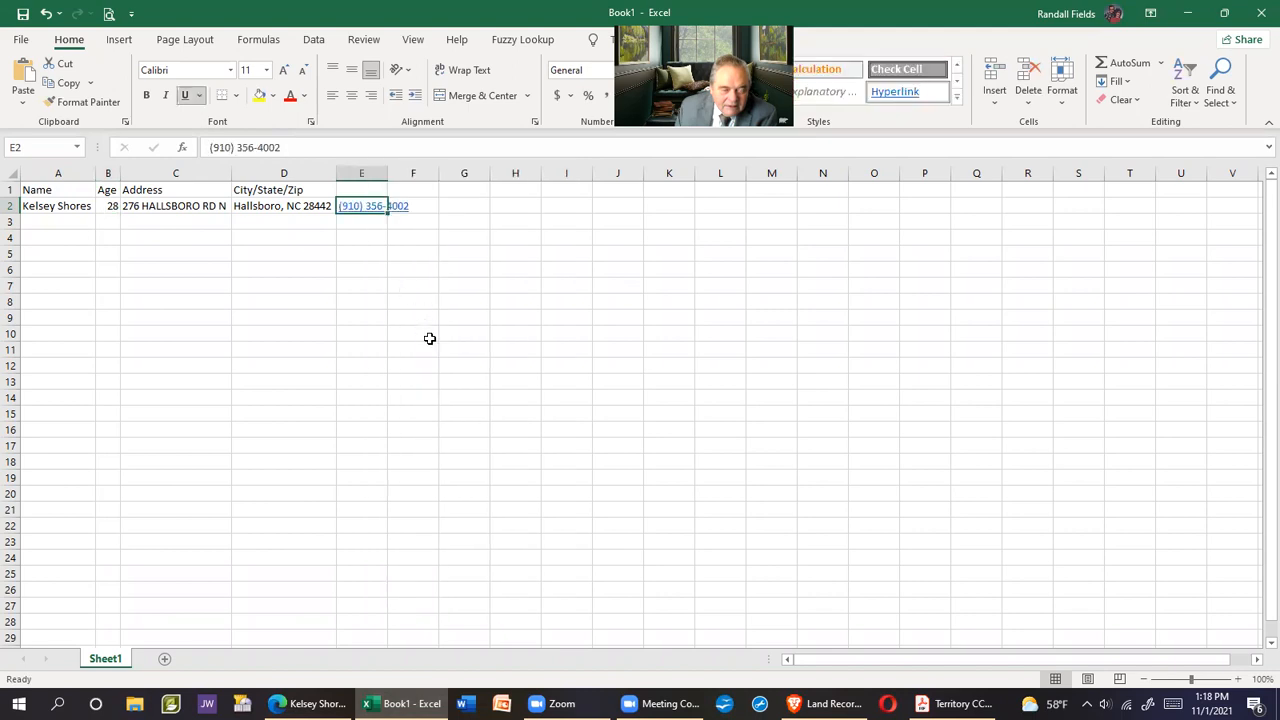
key(ctrl+z)
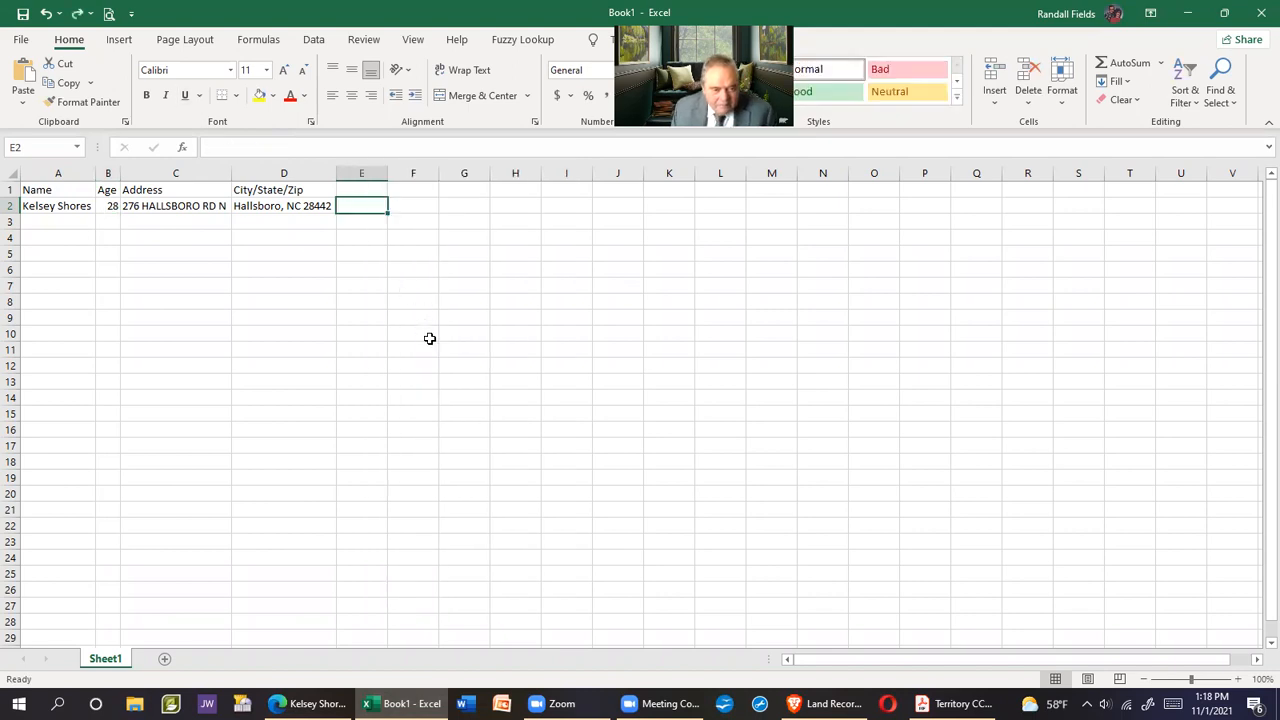
right_click(362, 207)
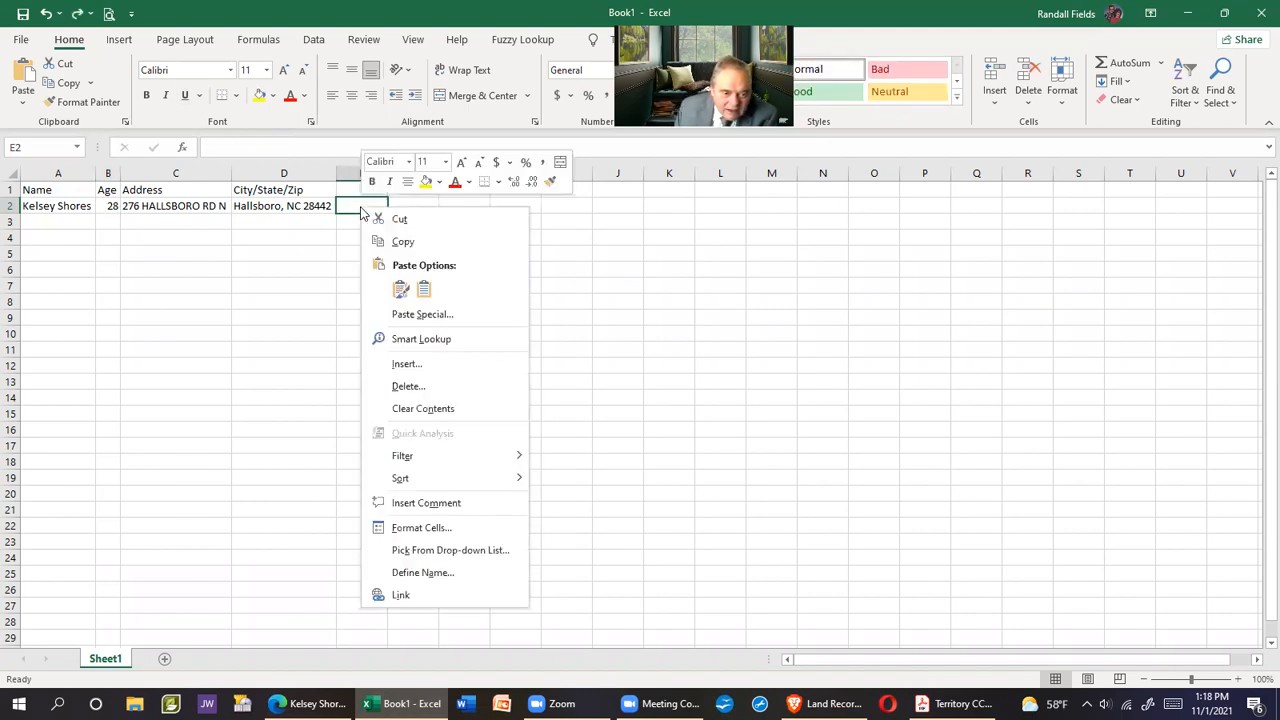
click(425, 290)
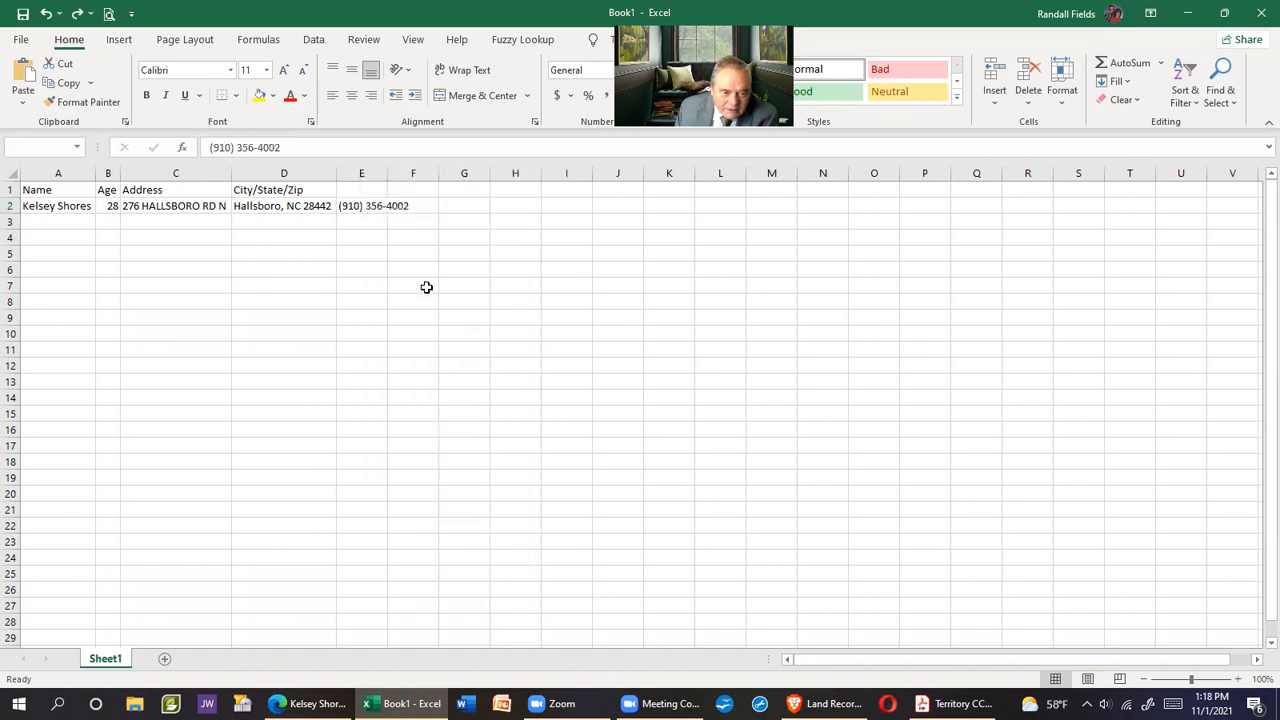
click(367, 178)
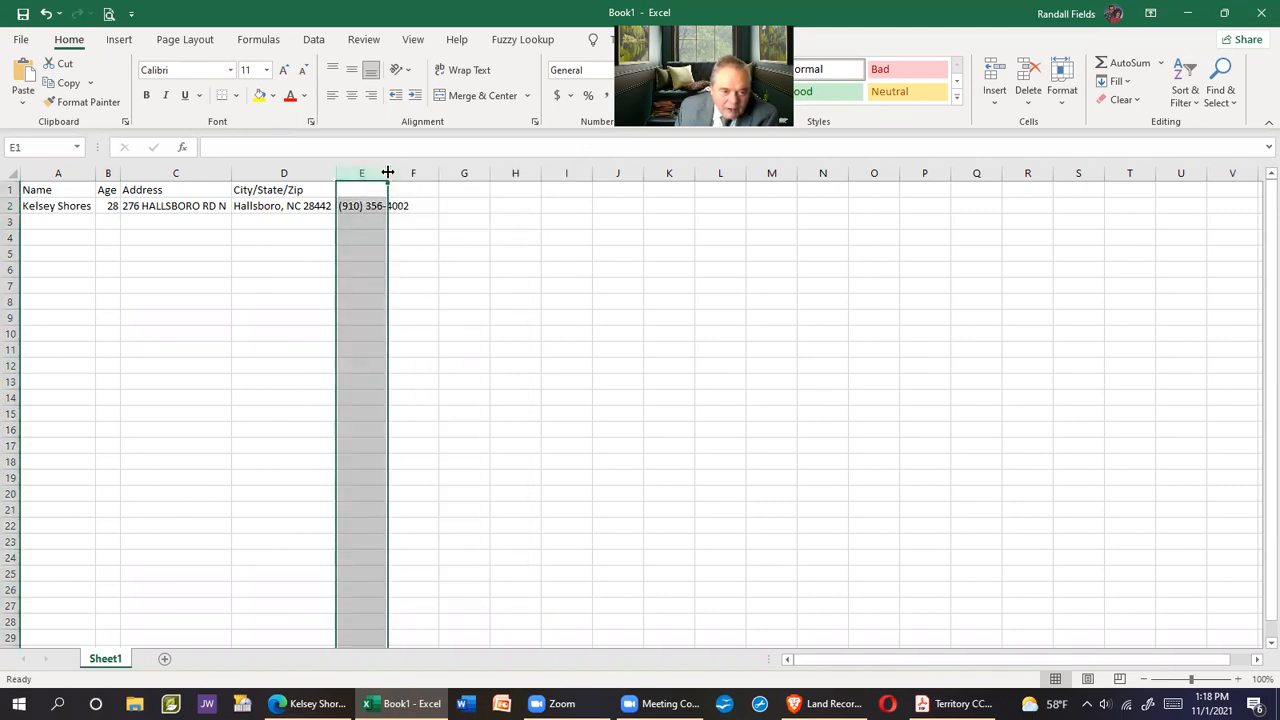
double_click(388, 172)
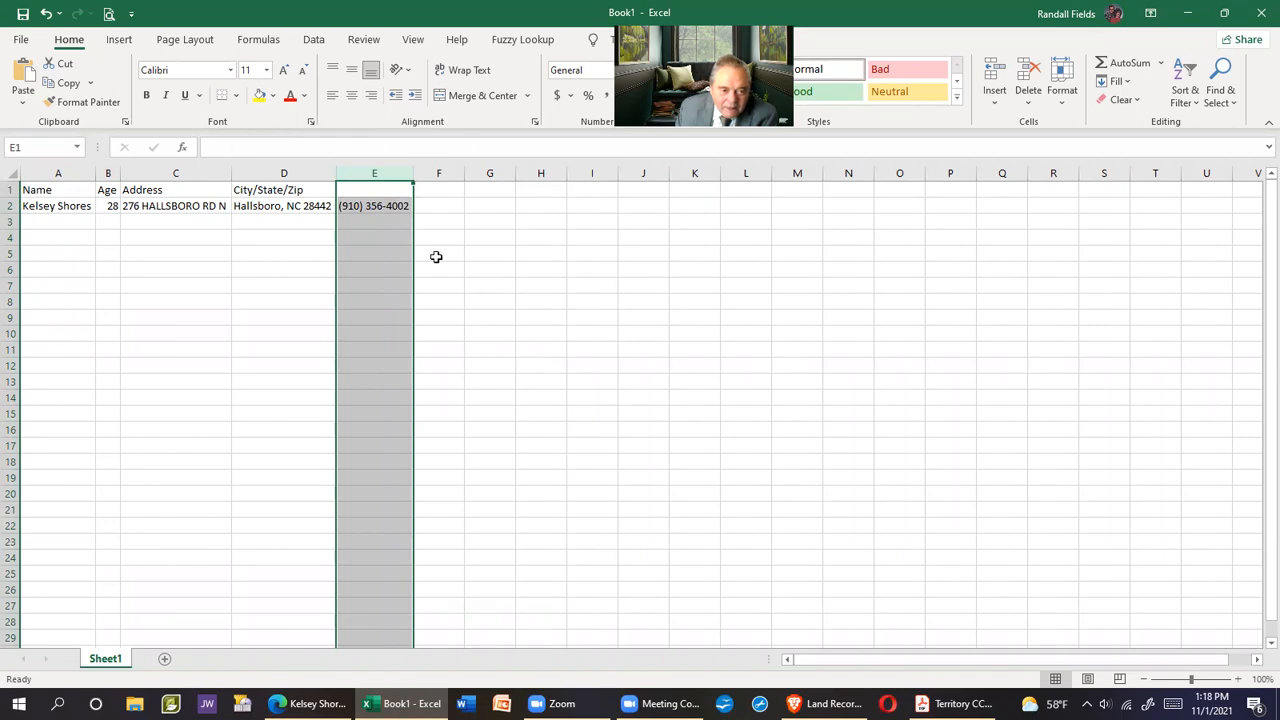
Add headings Landline in E1 and Cell Phone in F1, and widen column F
click(354, 189)
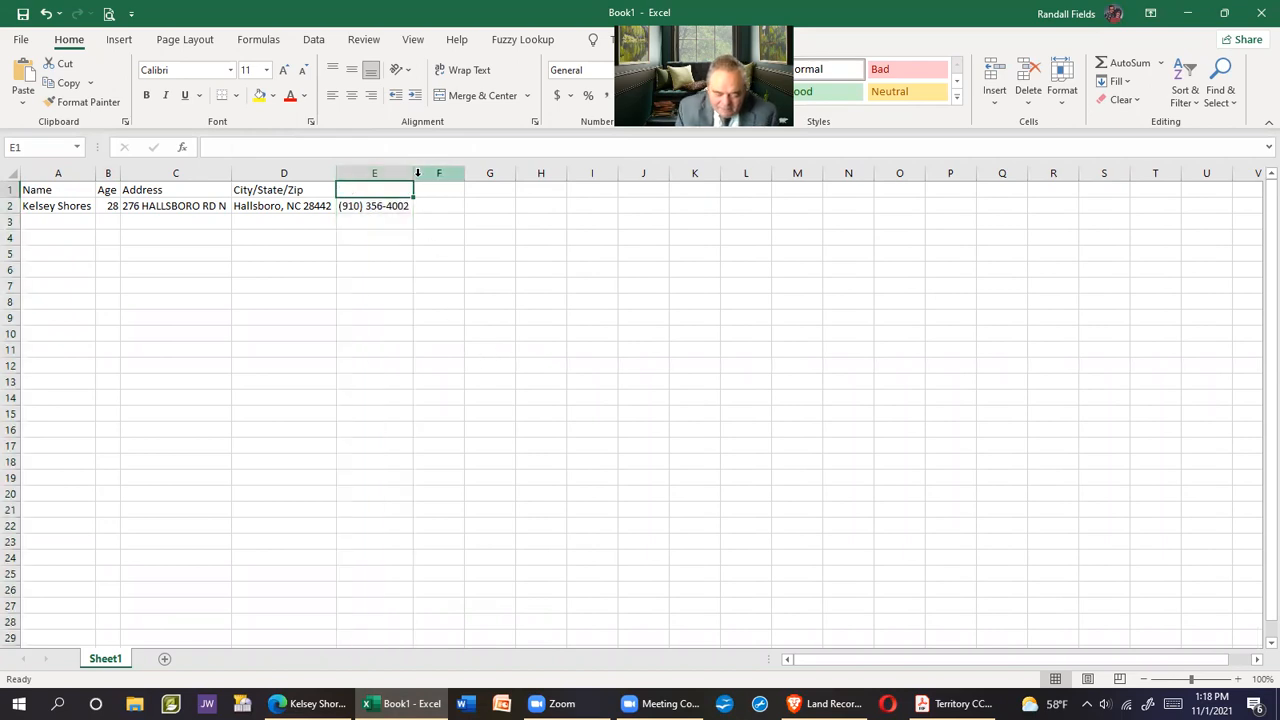
text(Landline)
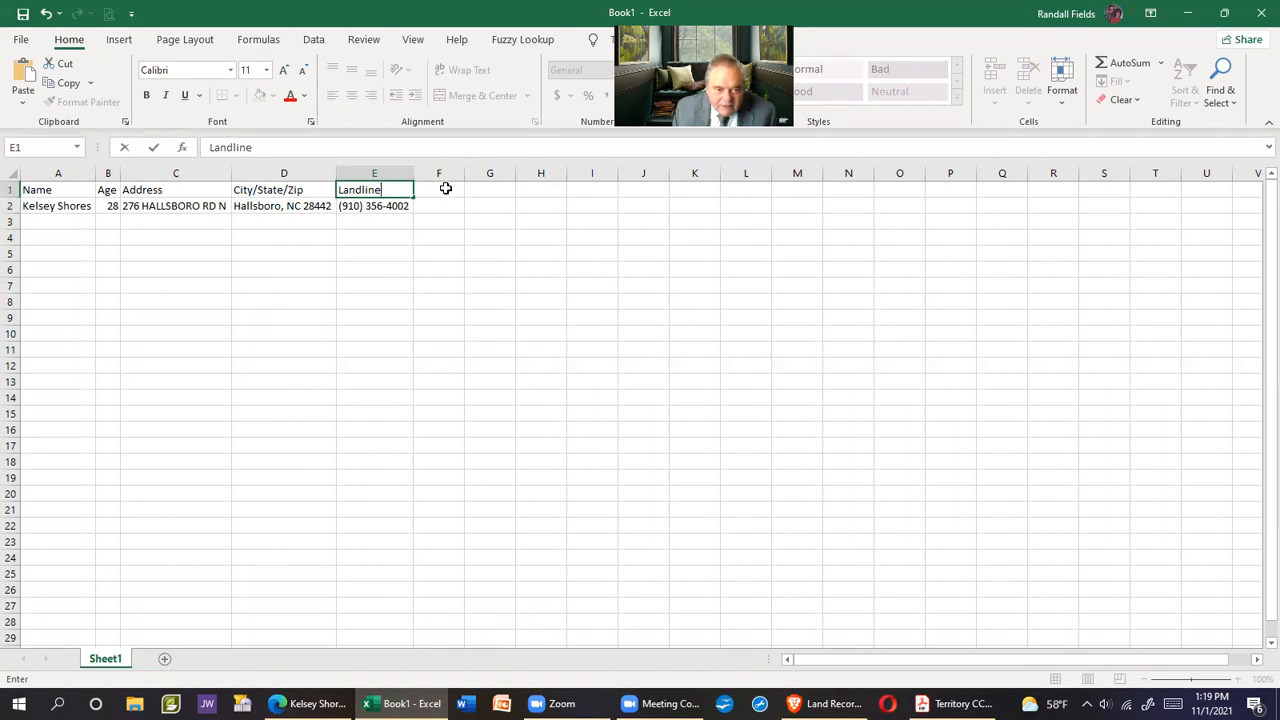
click(445, 188)
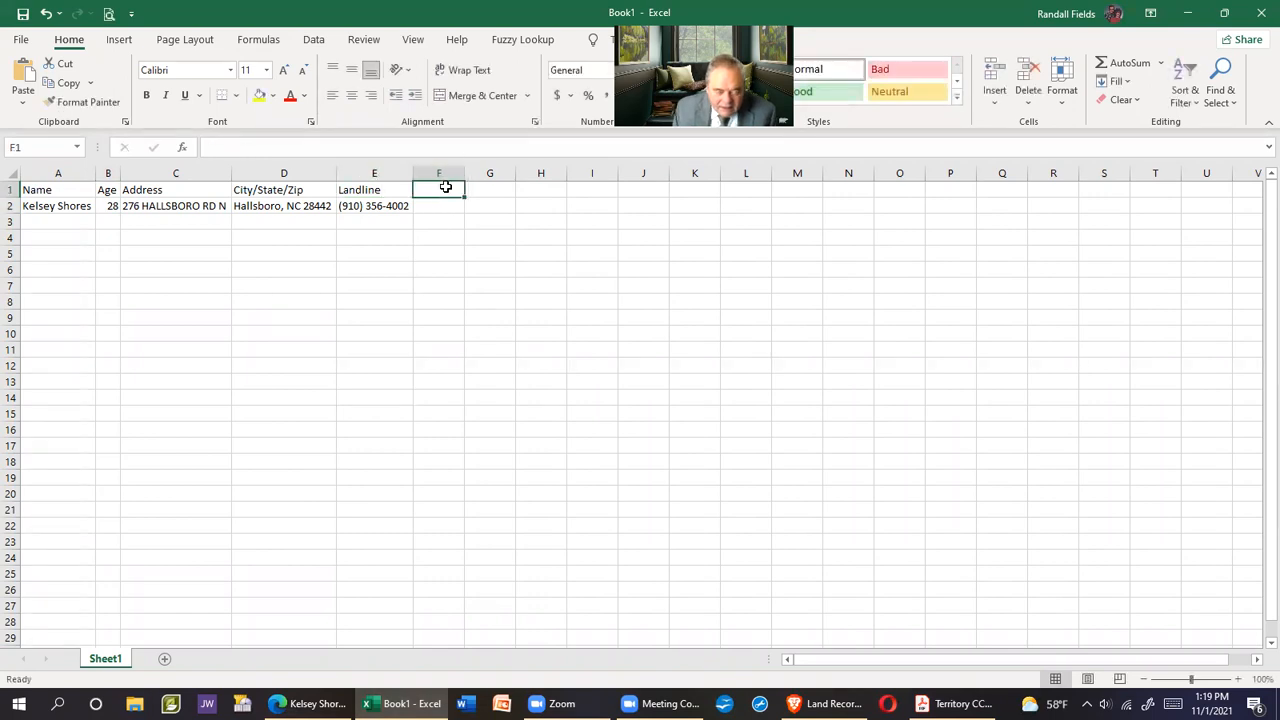
text(Cell)
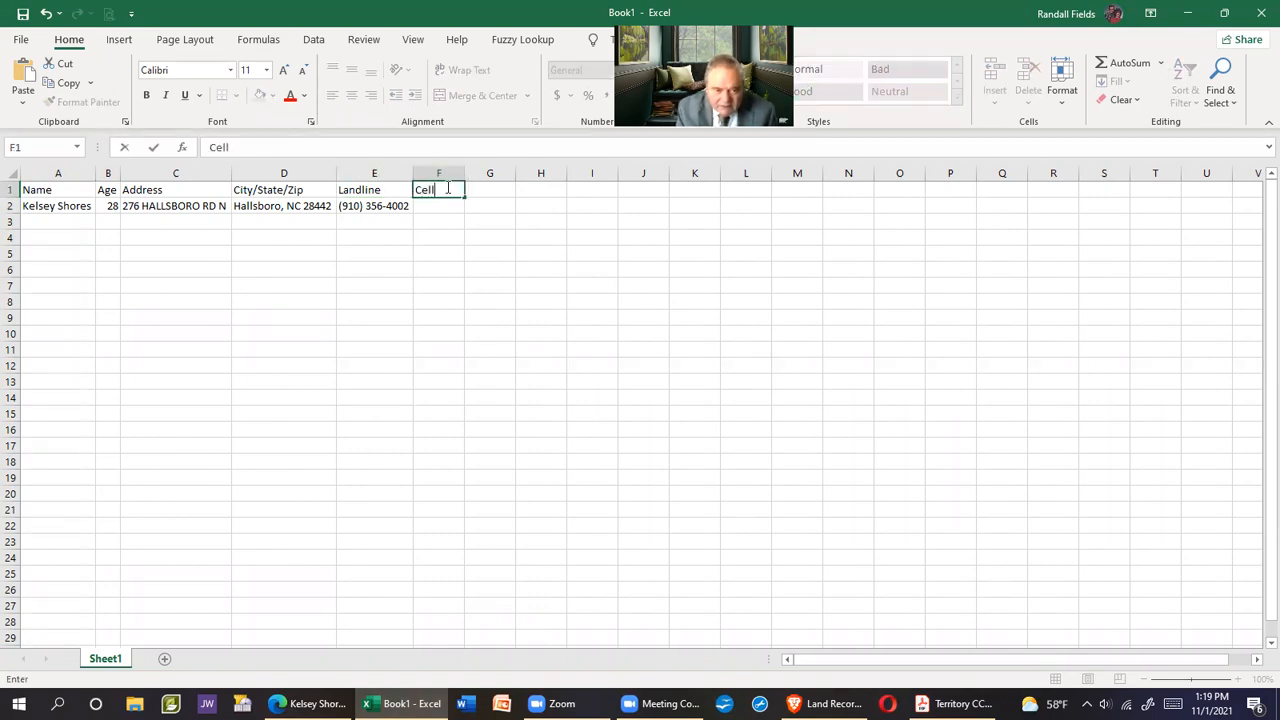
text( Phone)
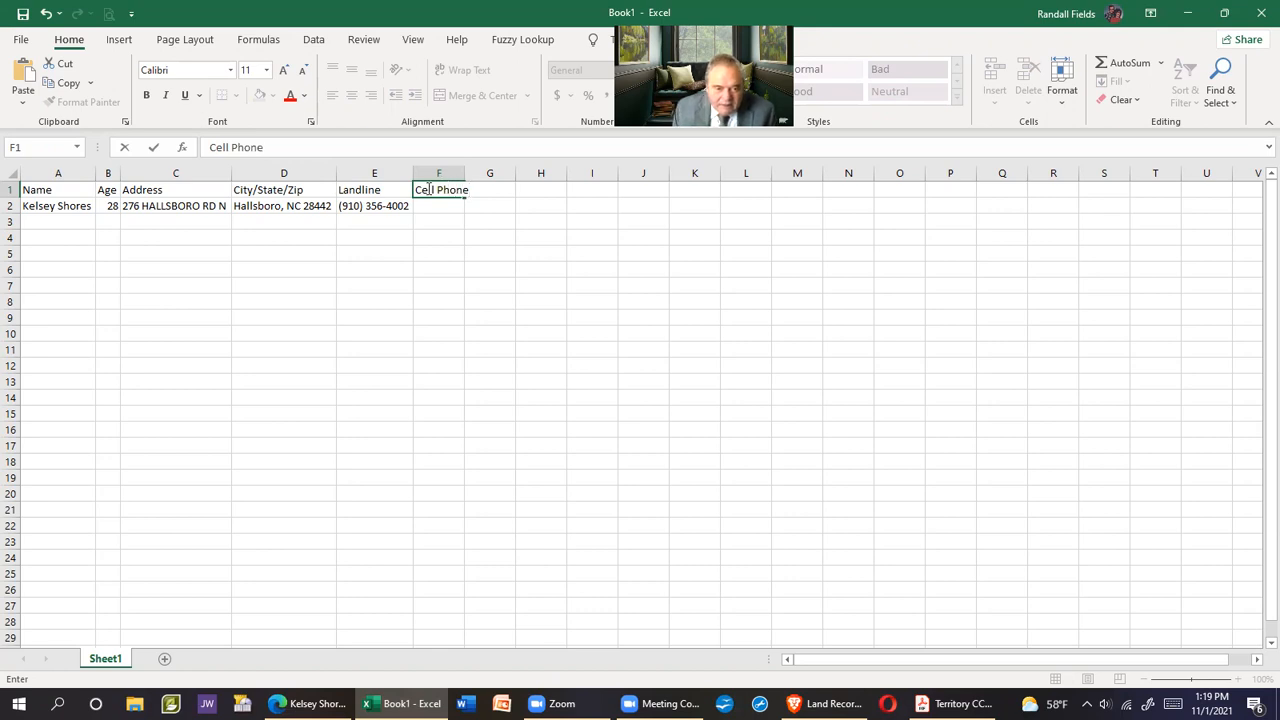
click(440, 173)
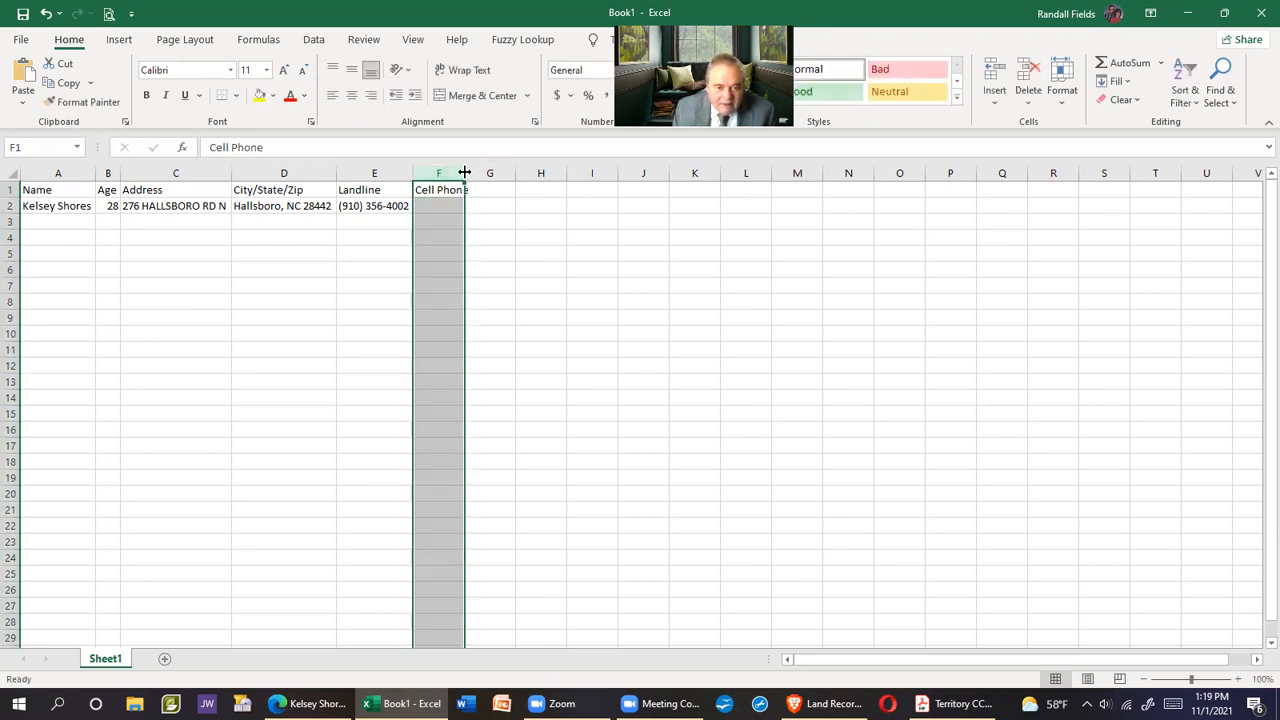
double_click(464, 173)
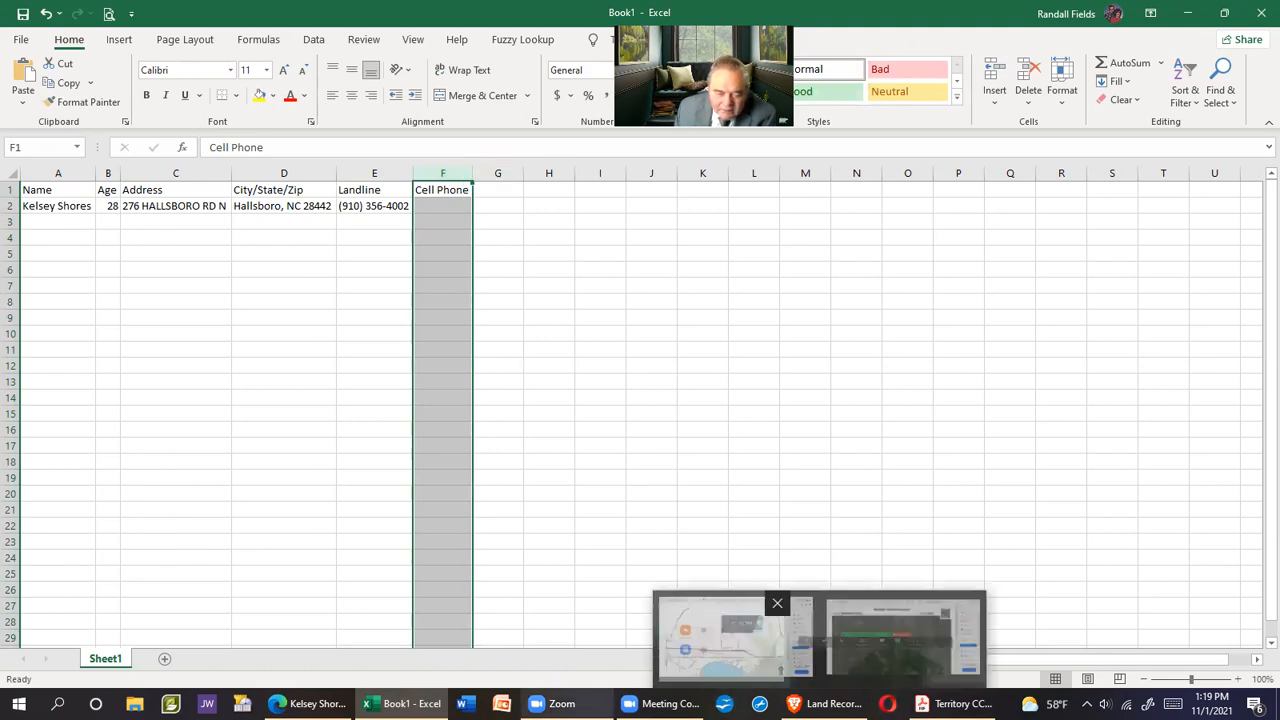
Copy the resident's wireless number from the details page into cell F2, matching destination formatting
click(308, 703)
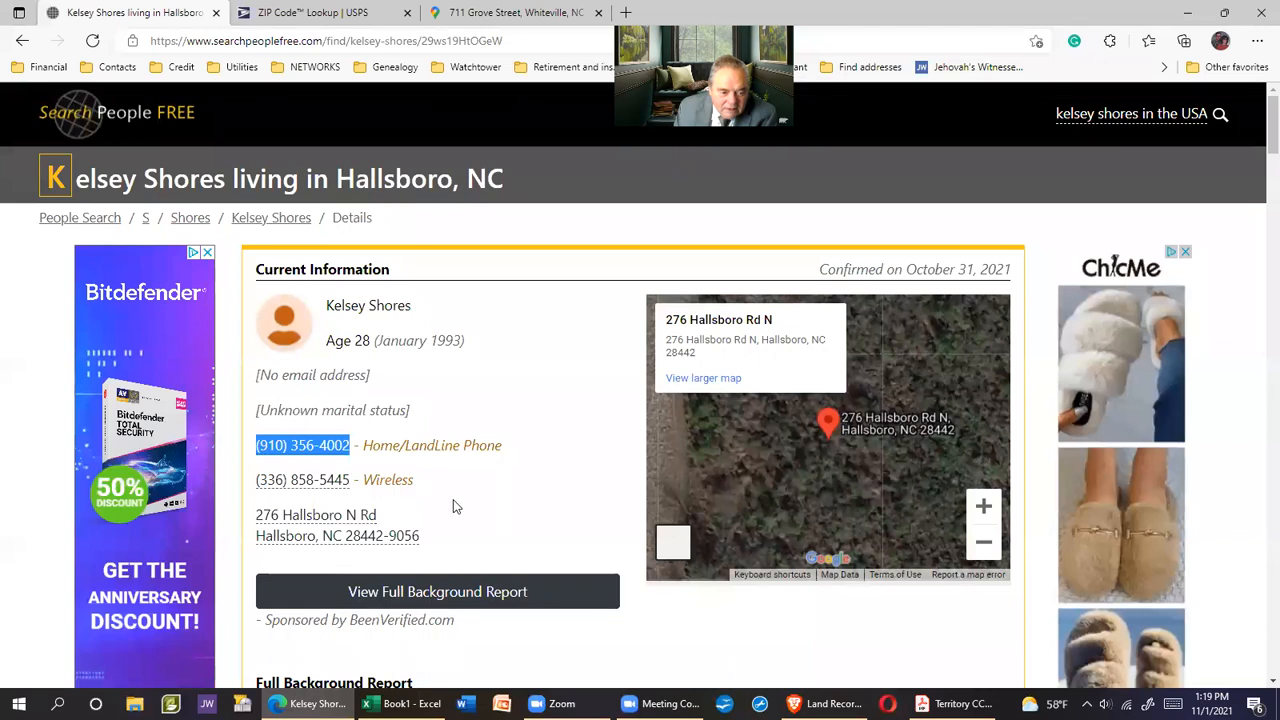
drag(252, 486, 347, 482)
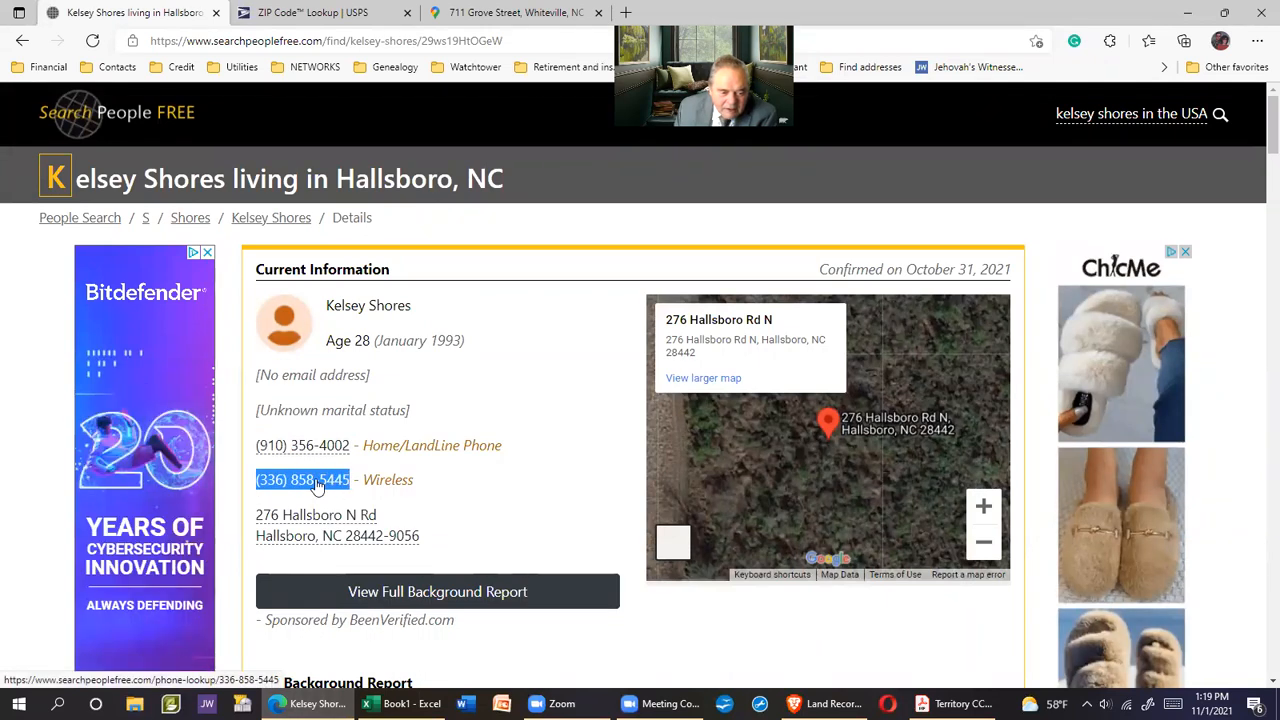
right_click(317, 484)
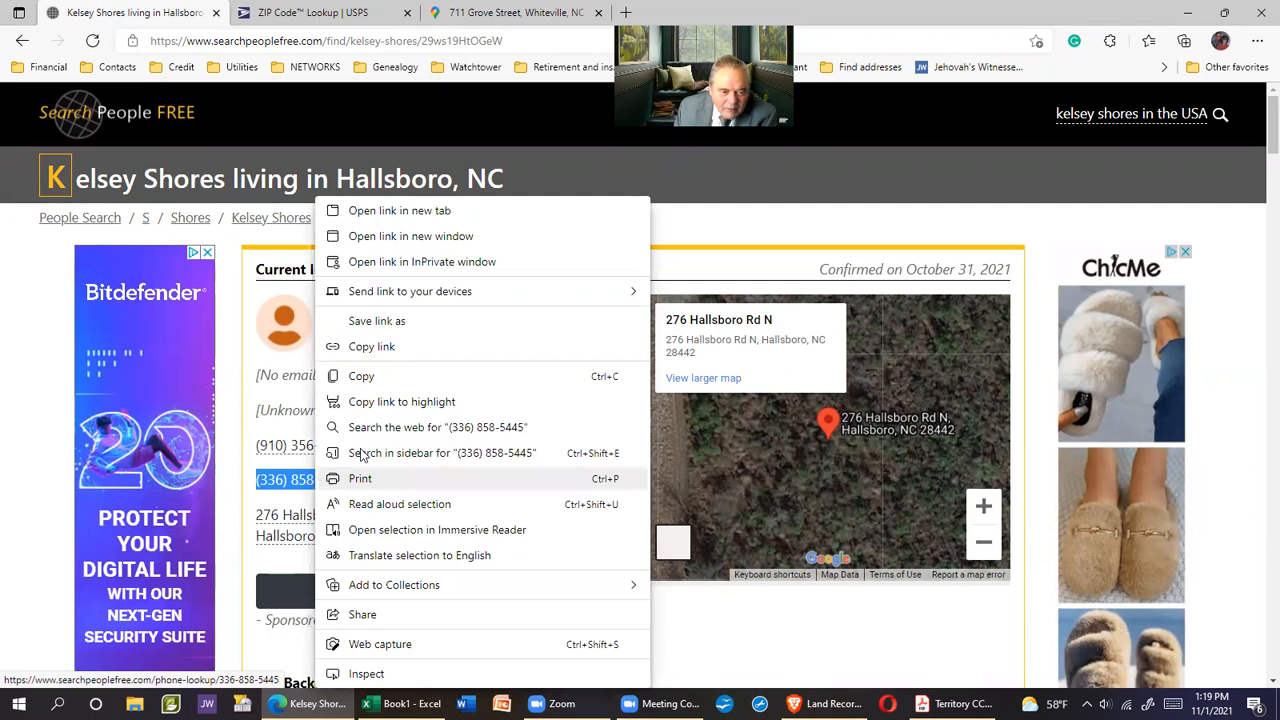
click(374, 379)
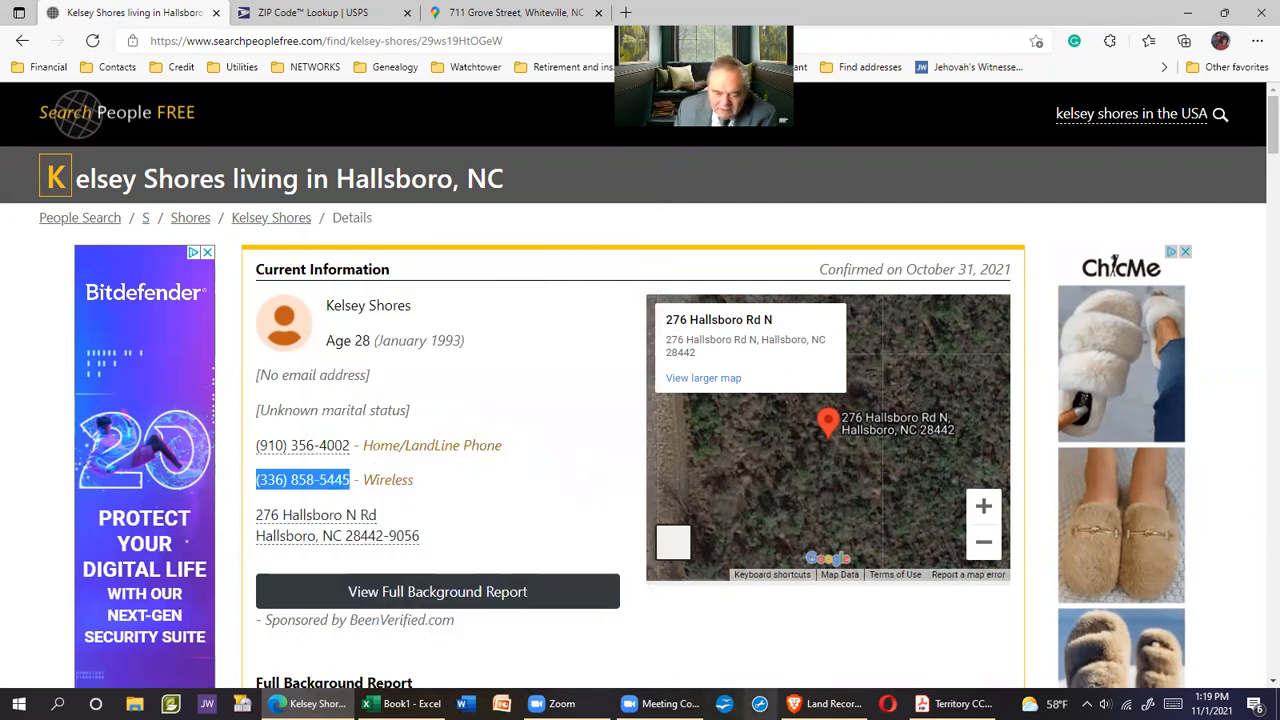
key(alt+Tab)
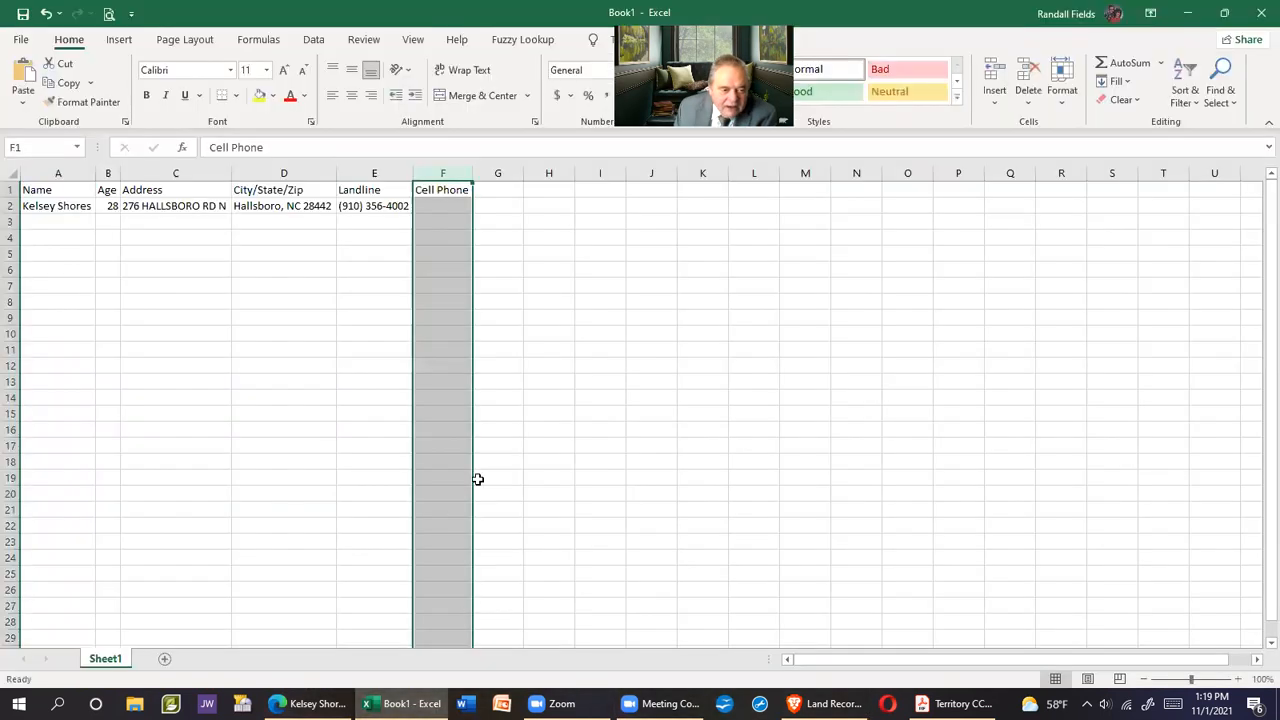
click(426, 204)
right_click(426, 204)
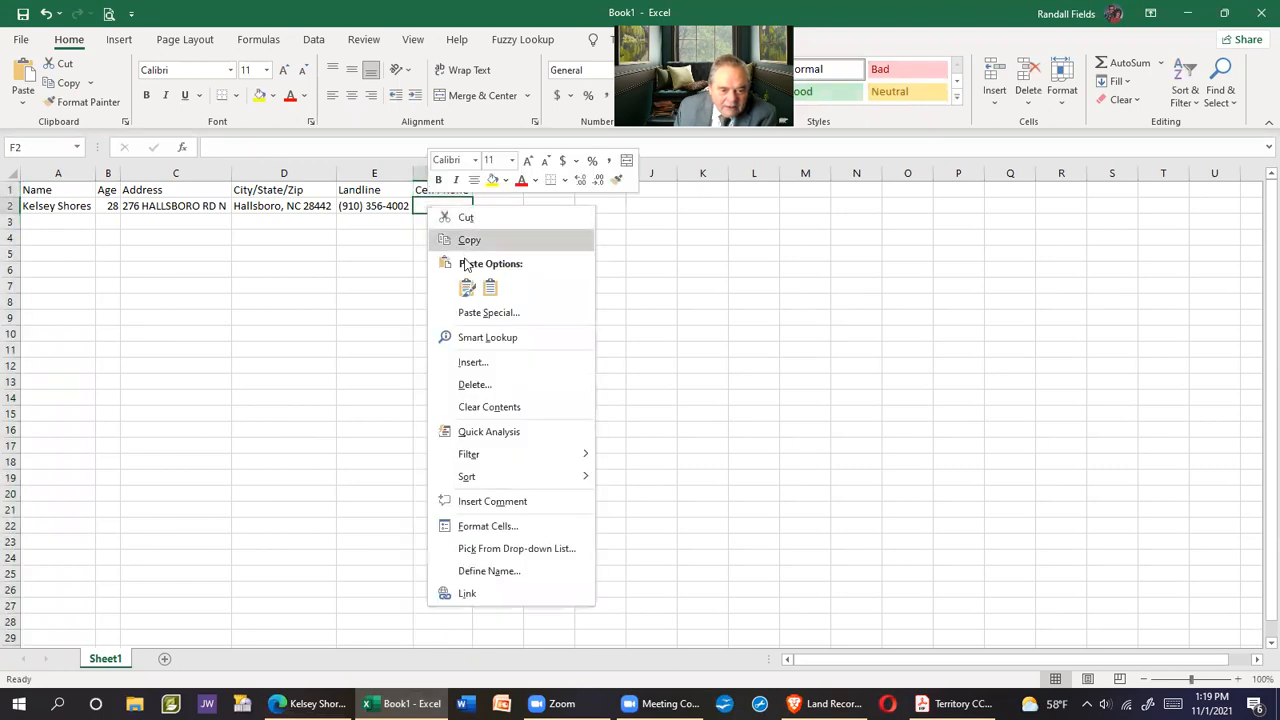
click(480, 289)
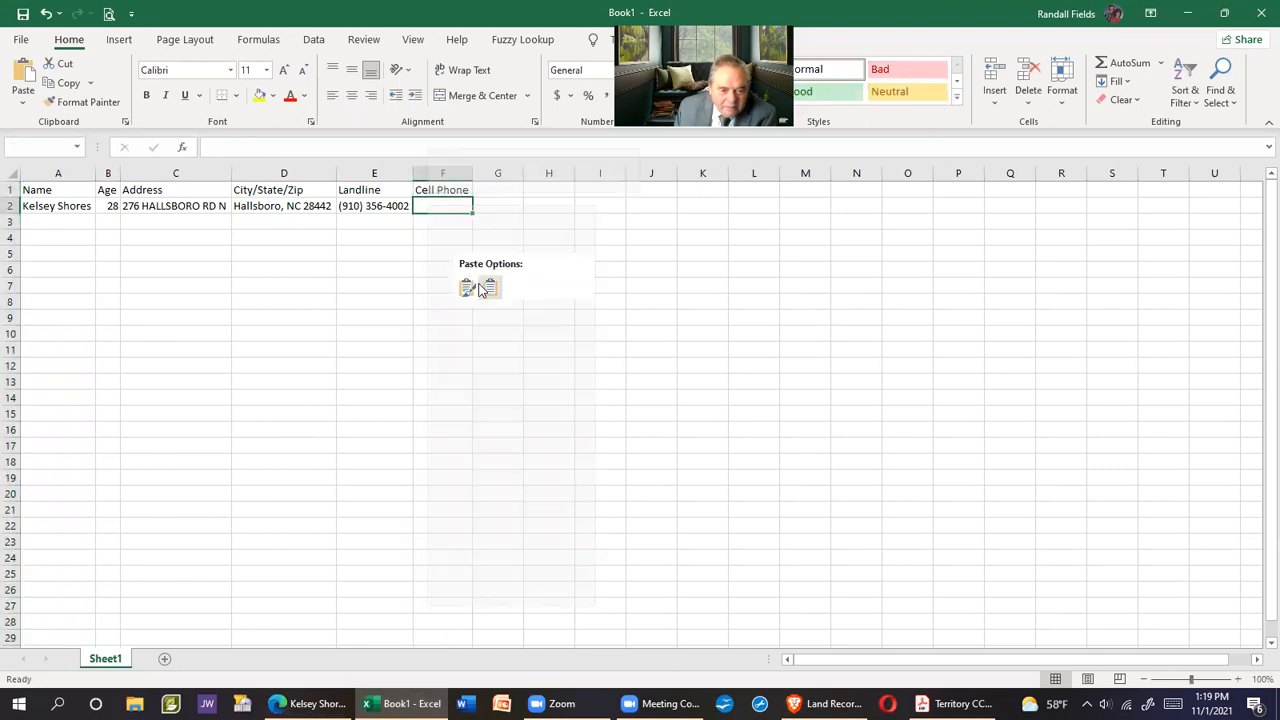
AutoFit column F to the phone number and cancel the stray paste over the Cell Phone heading
click(445, 172)
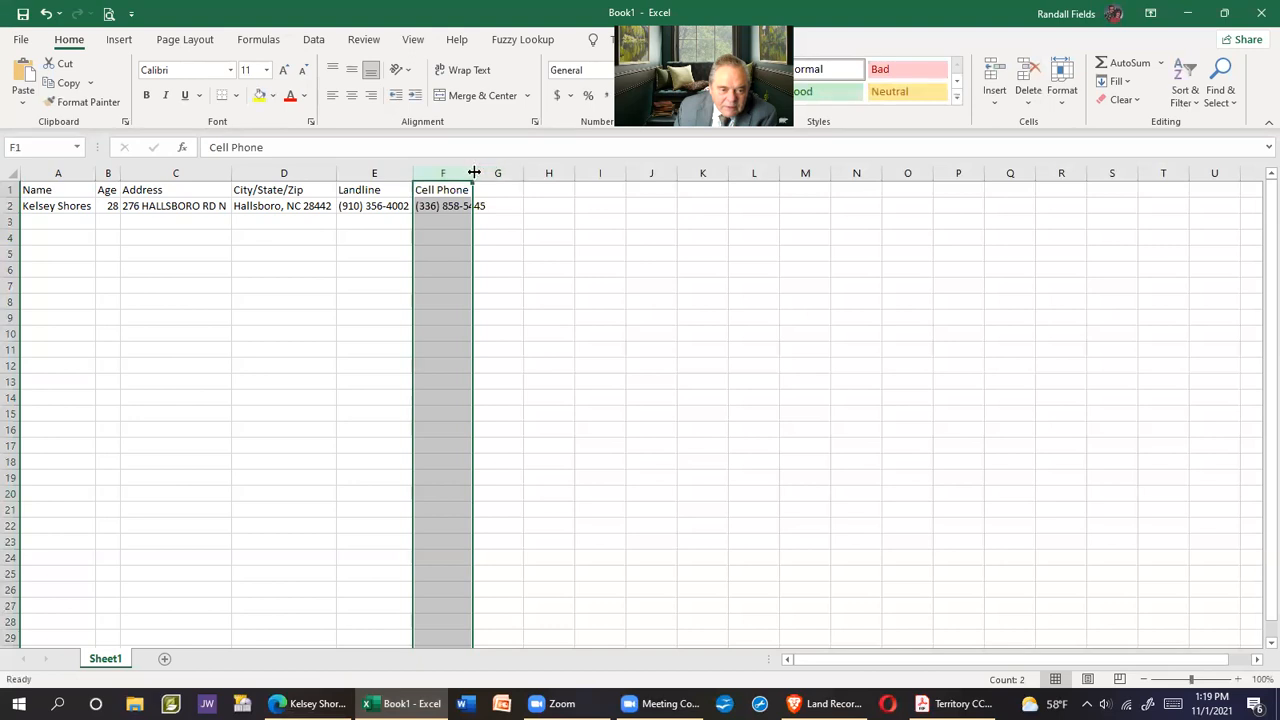
double_click(474, 172)
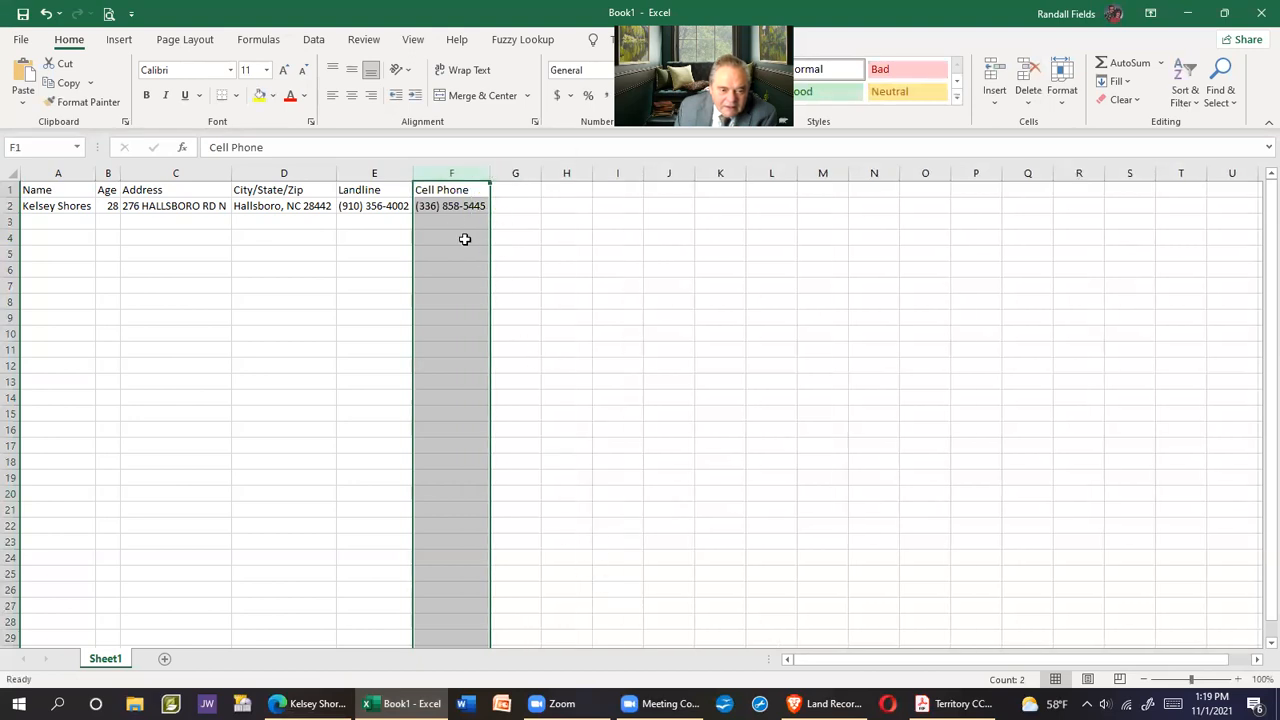
right_click(451, 205)
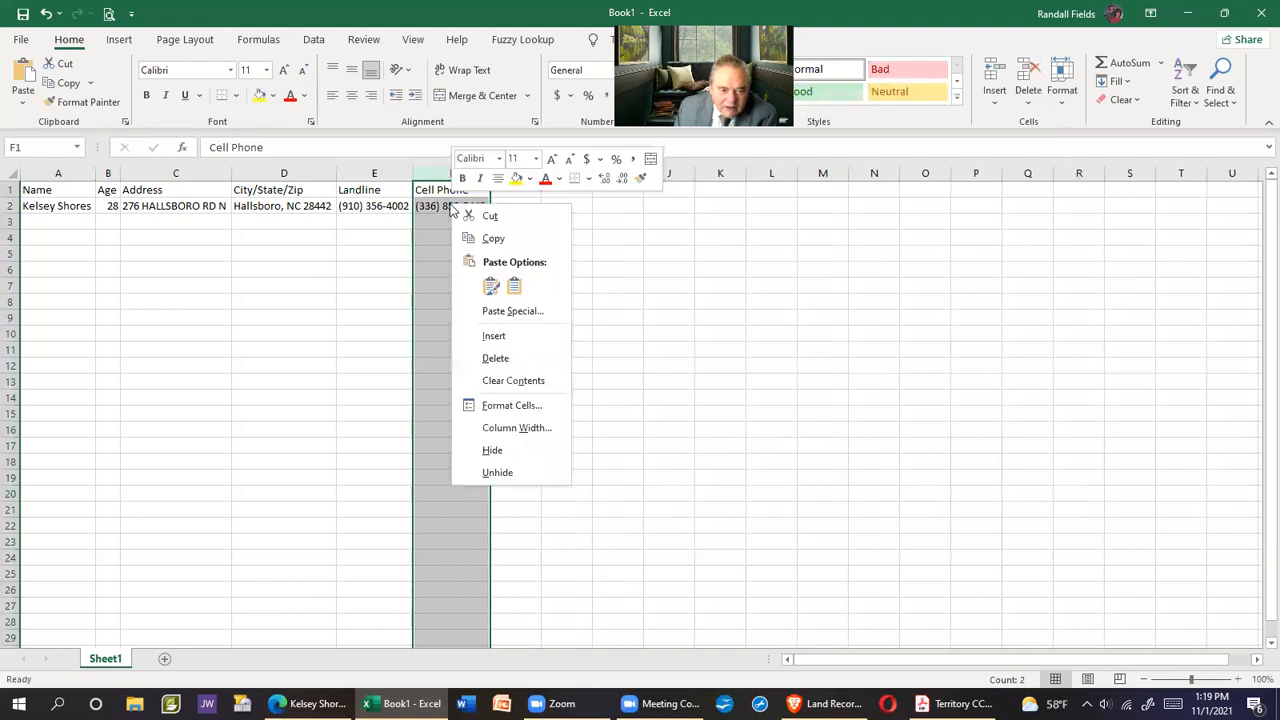
click(515, 289)
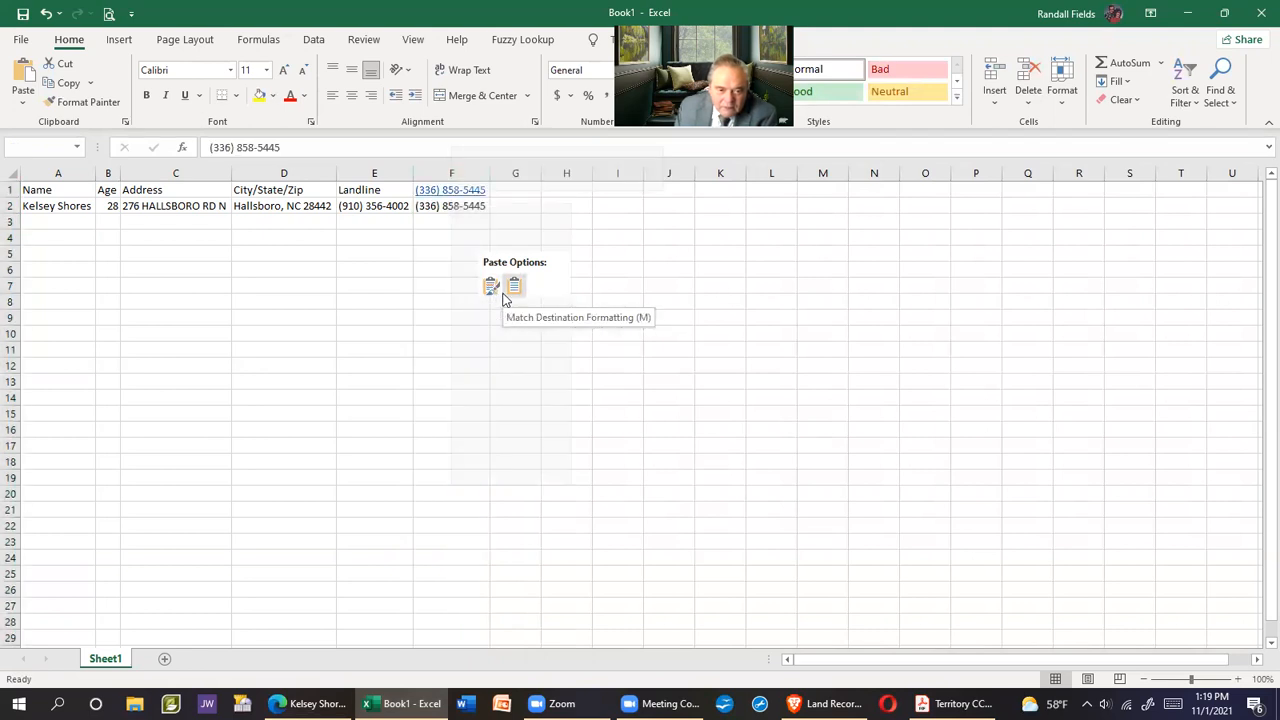
key(Escape)
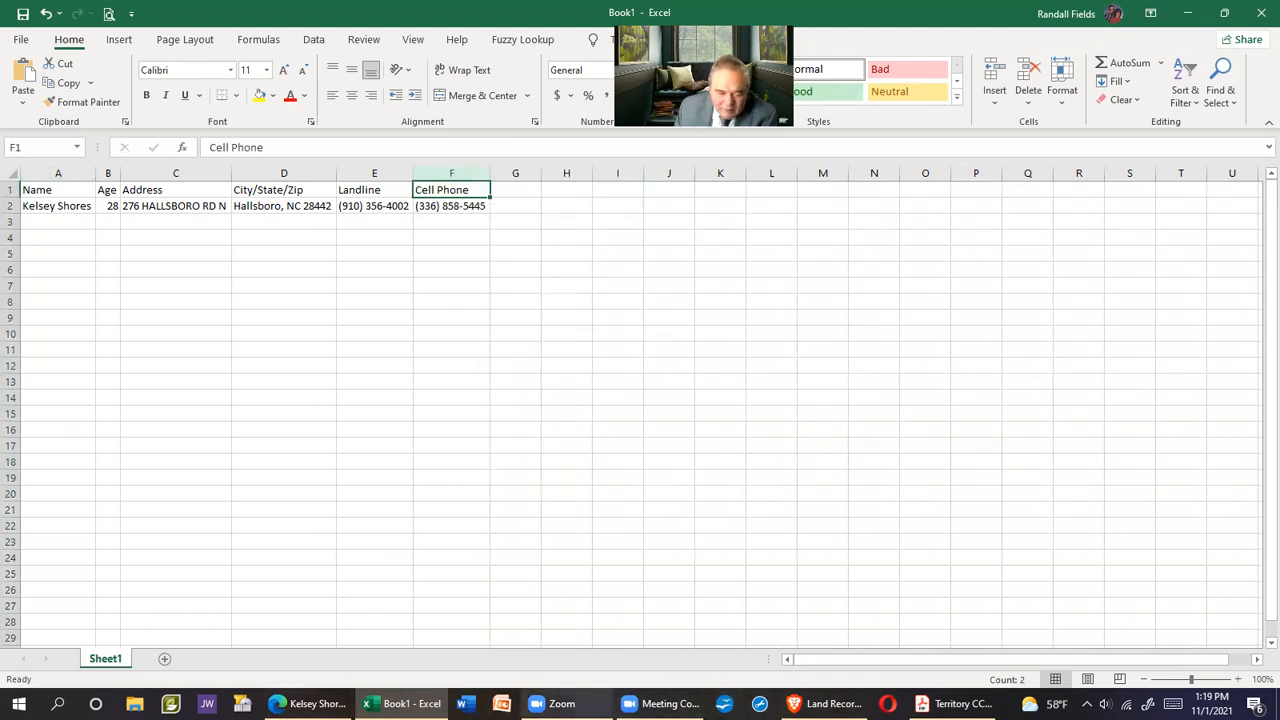
click(305, 703)
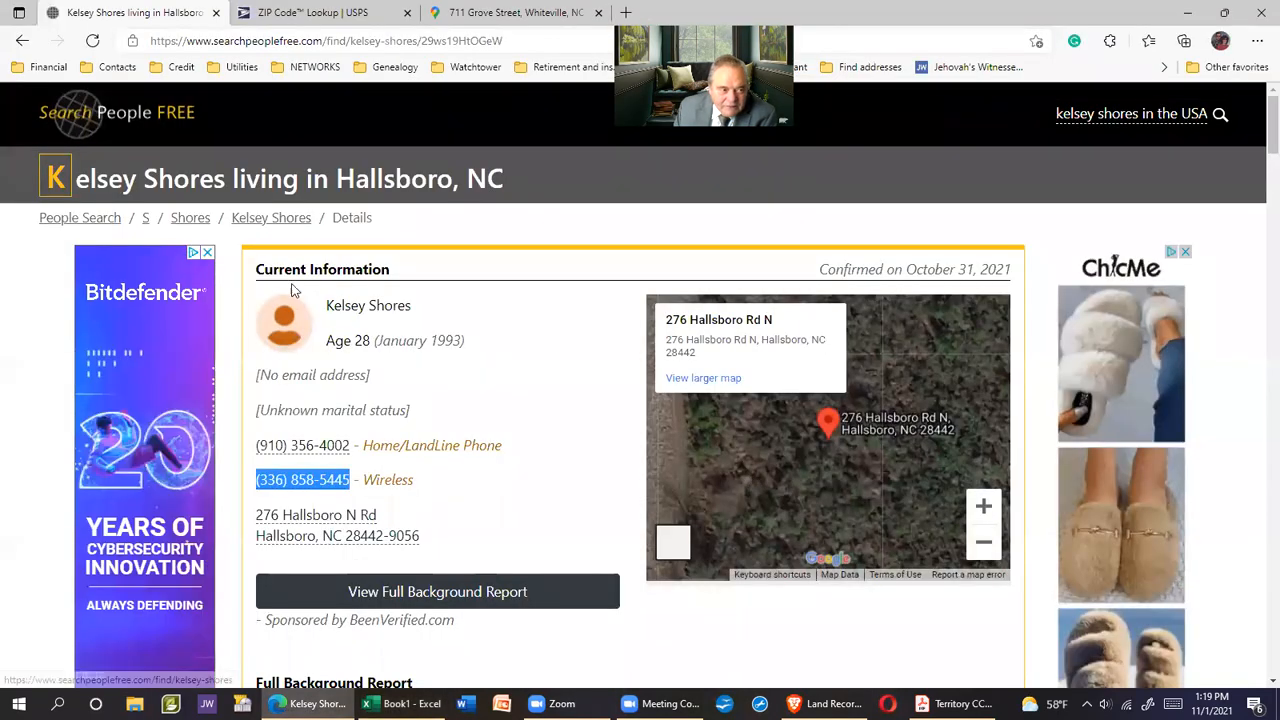
Go back to the Hallsboro Rd N address results and open the 21-year-old resident's card
click(22, 40)
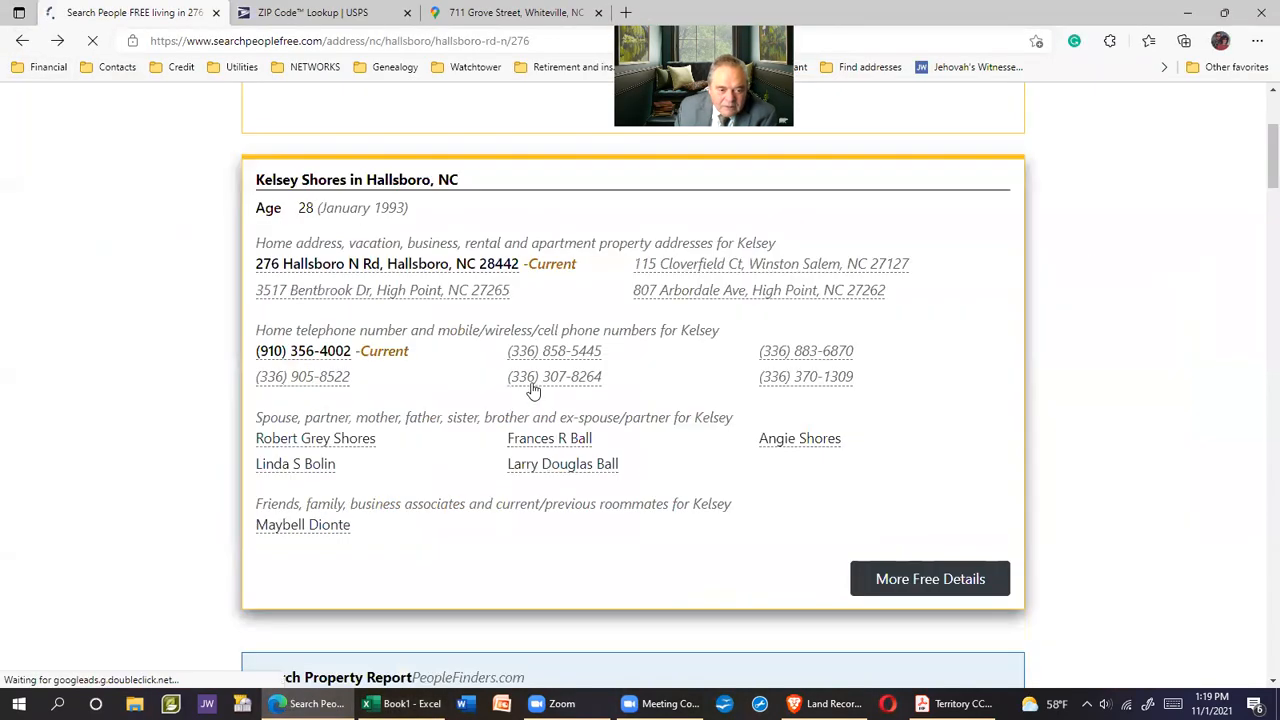
scroll(533, 390, down, 5)
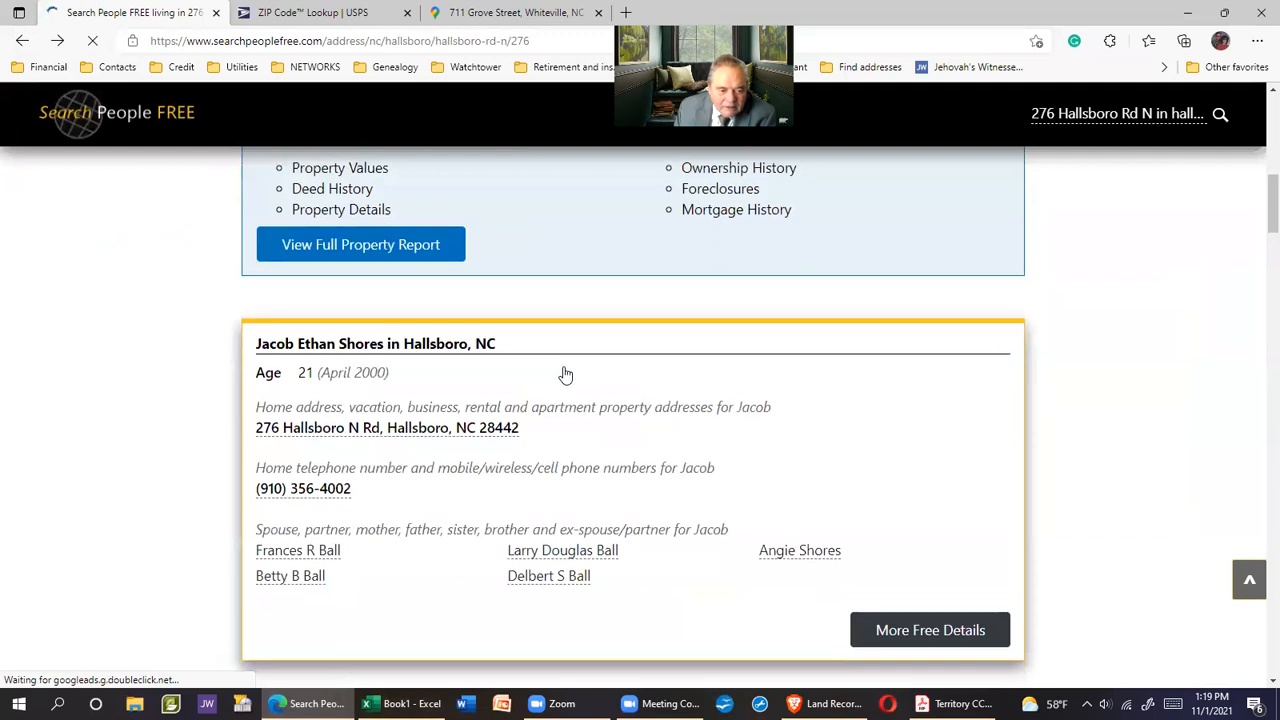
scroll(565, 374, up, 5)
scroll(571, 360, down, 3)
scroll(571, 364, down, 3)
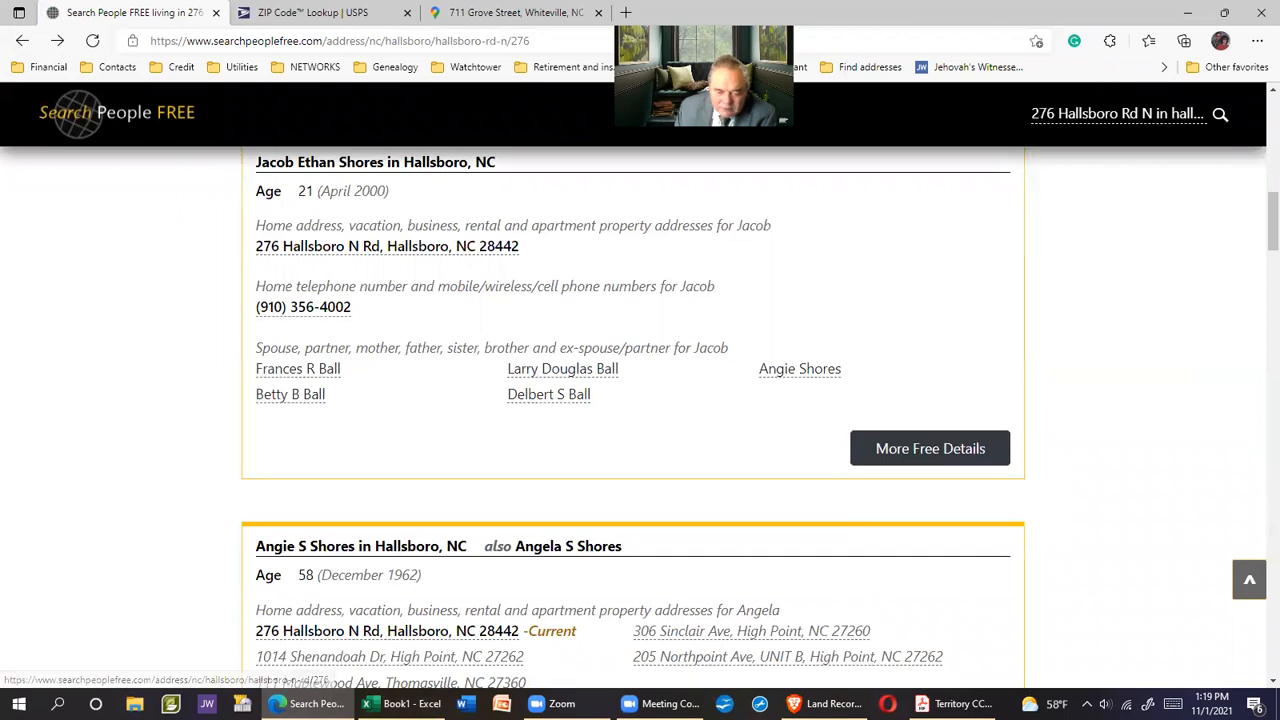
click(398, 703)
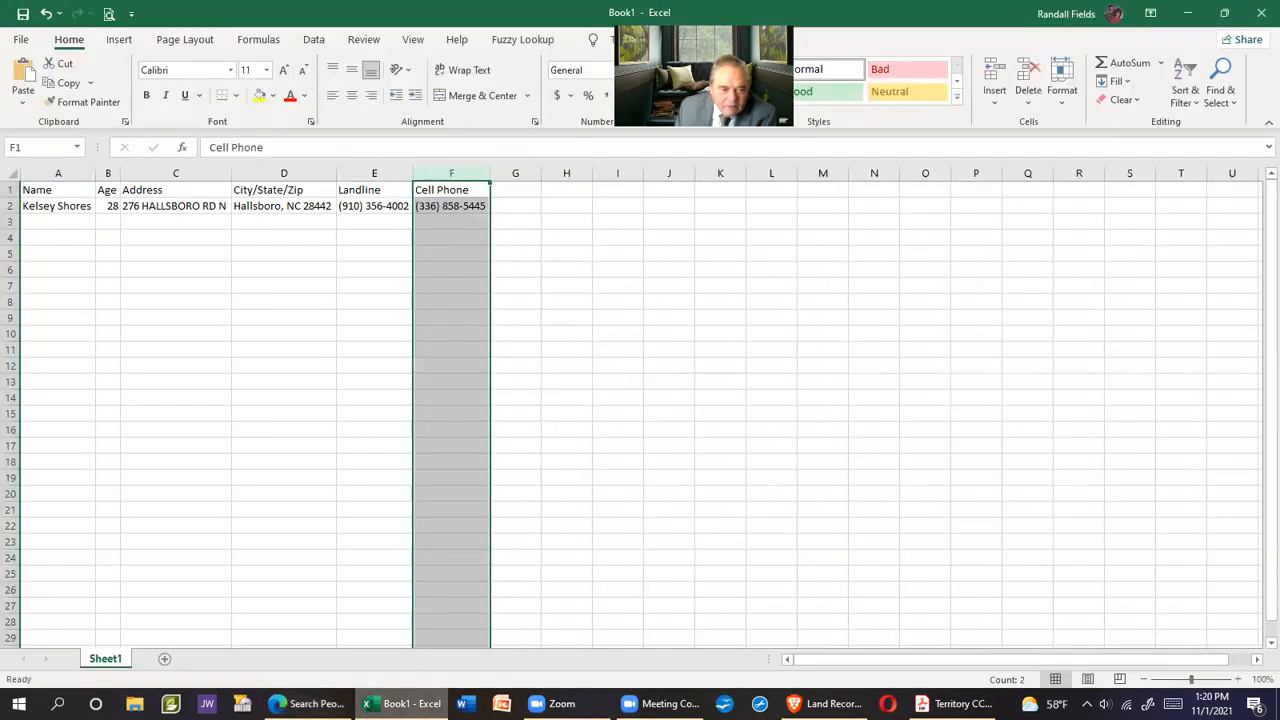
key(alt+Tab)
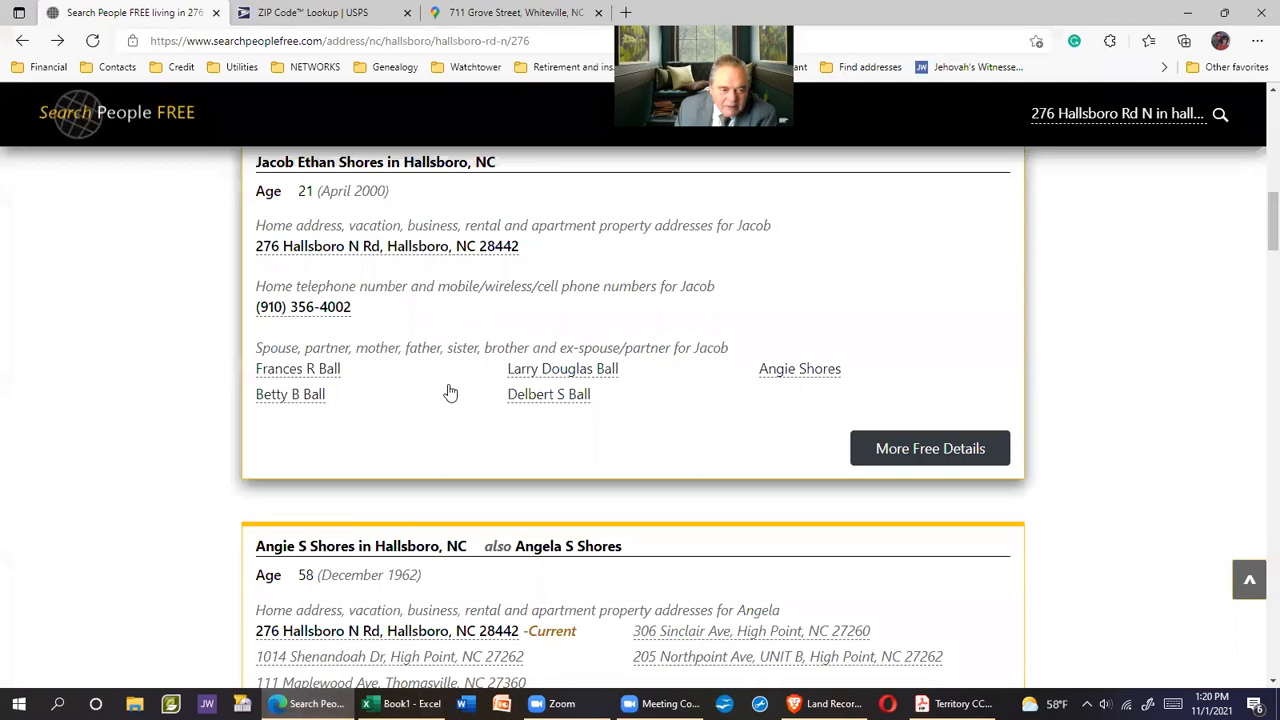
scroll(450, 392, up, 1)
click(469, 546)
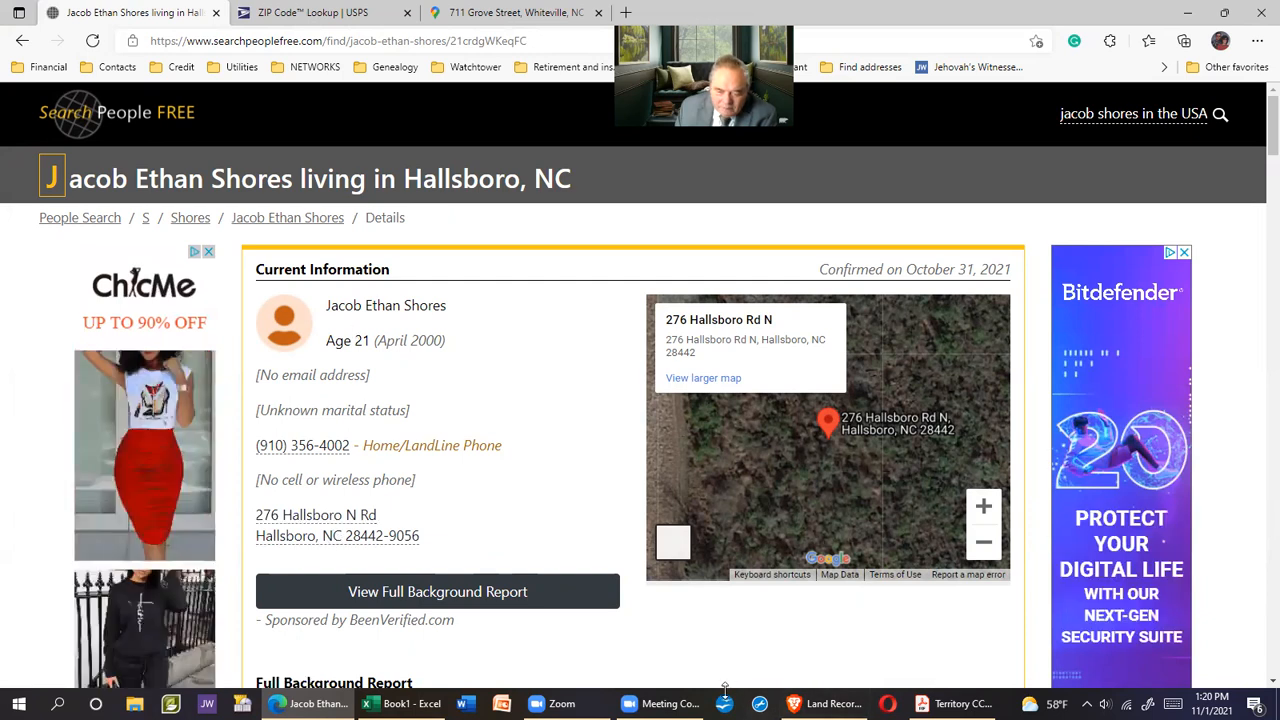
Enter age 21 in cell B3
mouse_move(955, 703)
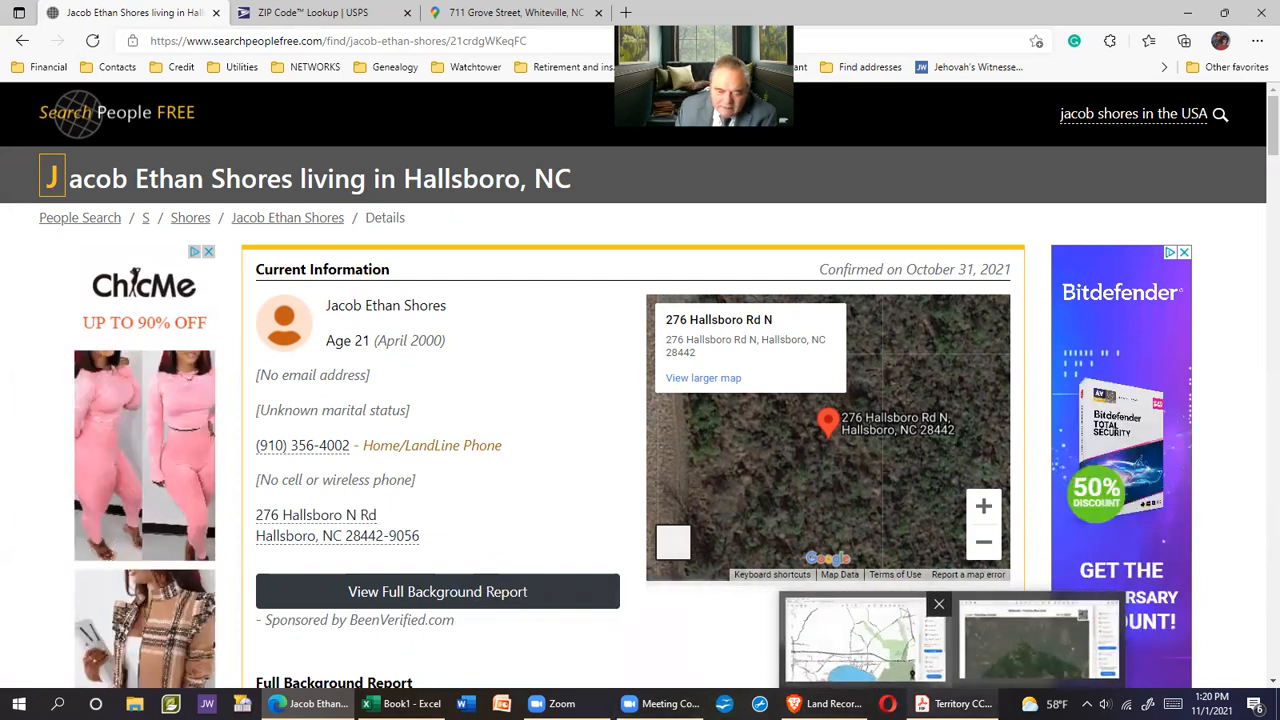
mouse_move(400, 703)
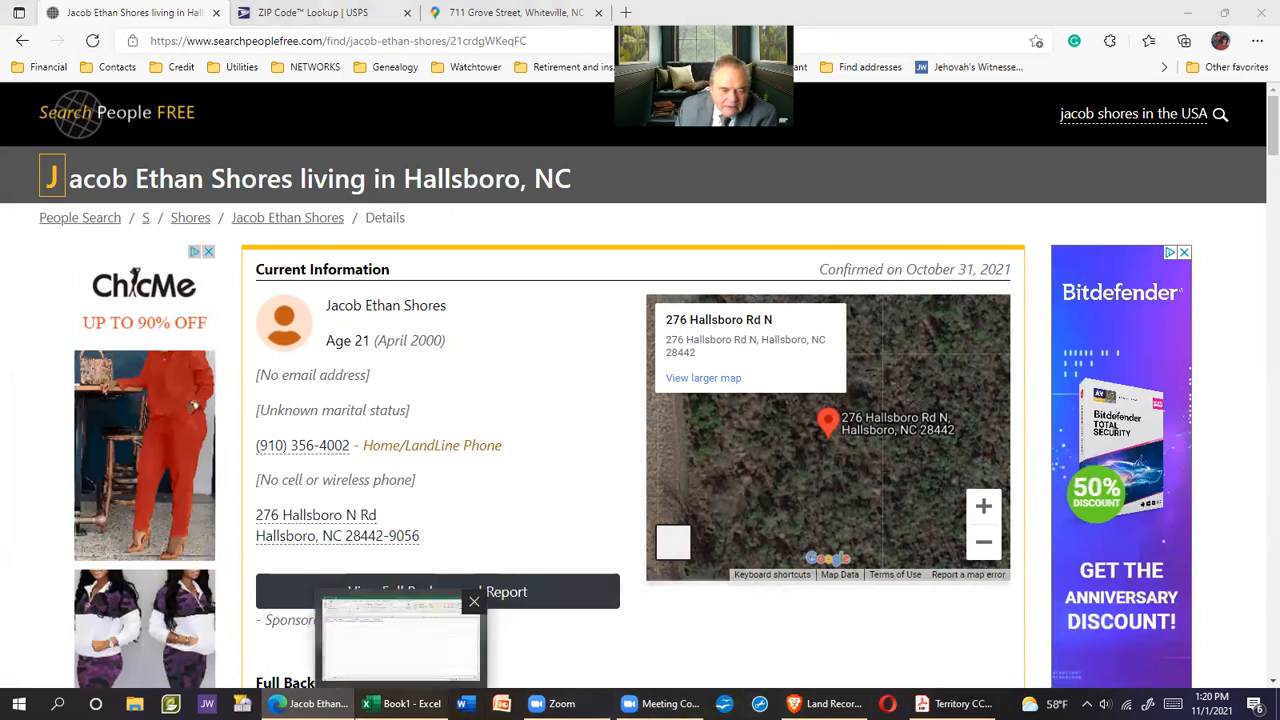
click(400, 640)
click(108, 225)
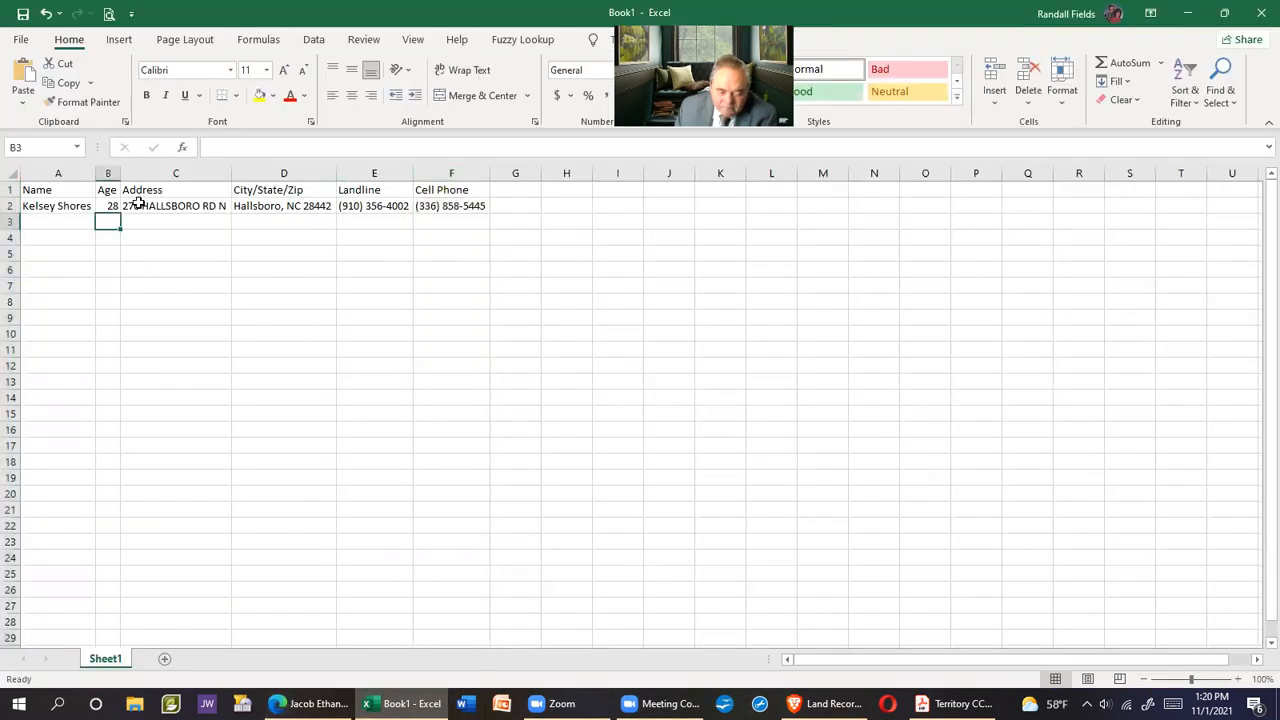
text(21)
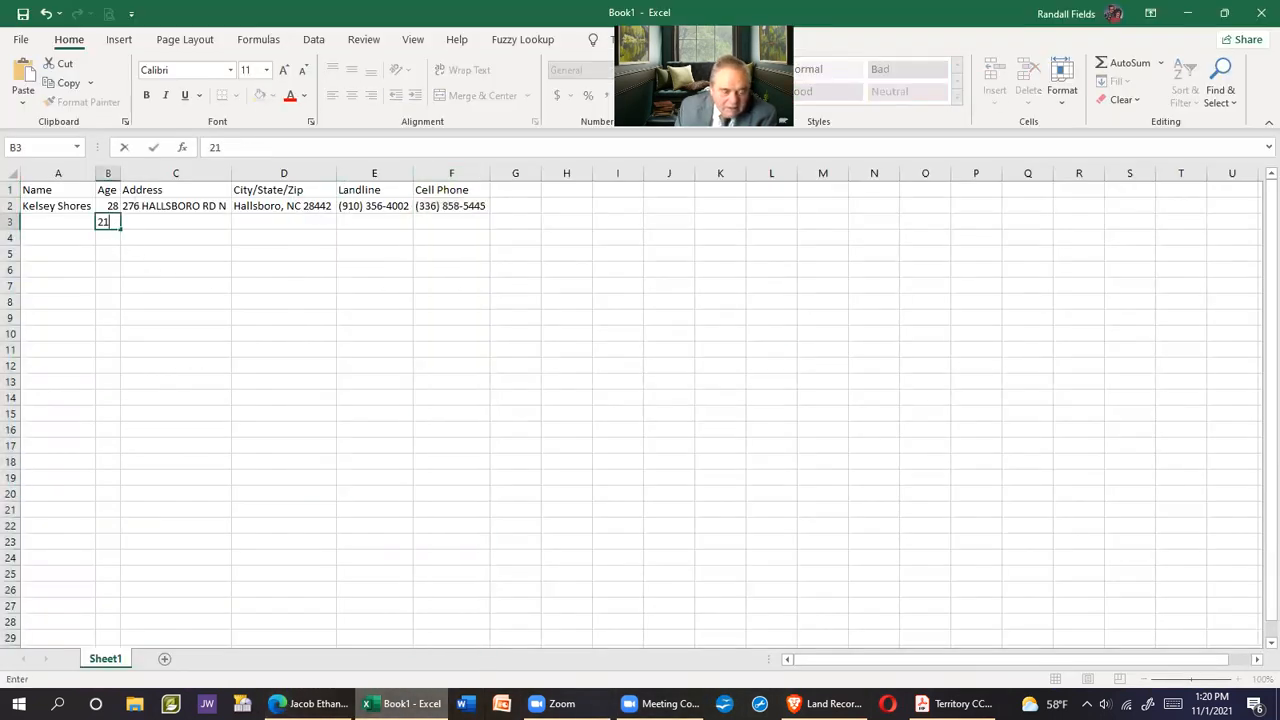
Copy the second resident's name from the details page into A3 and AutoFit column A
mouse_move(940, 703)
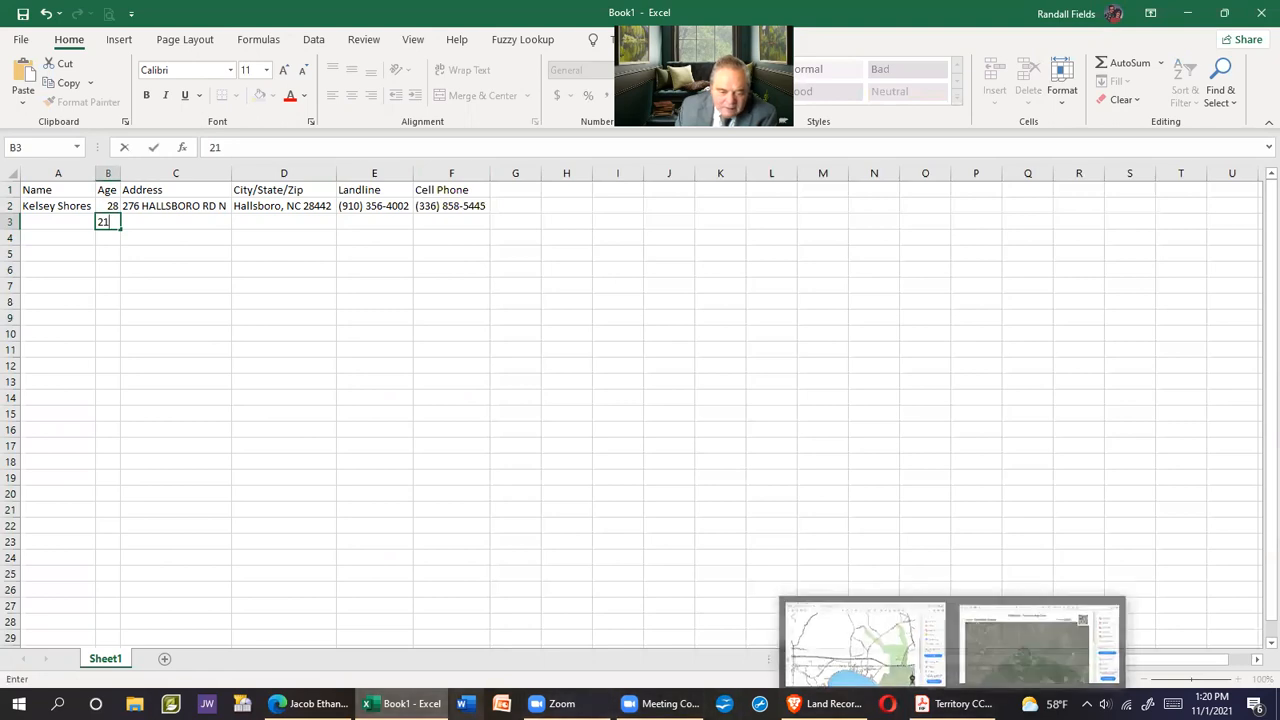
click(310, 703)
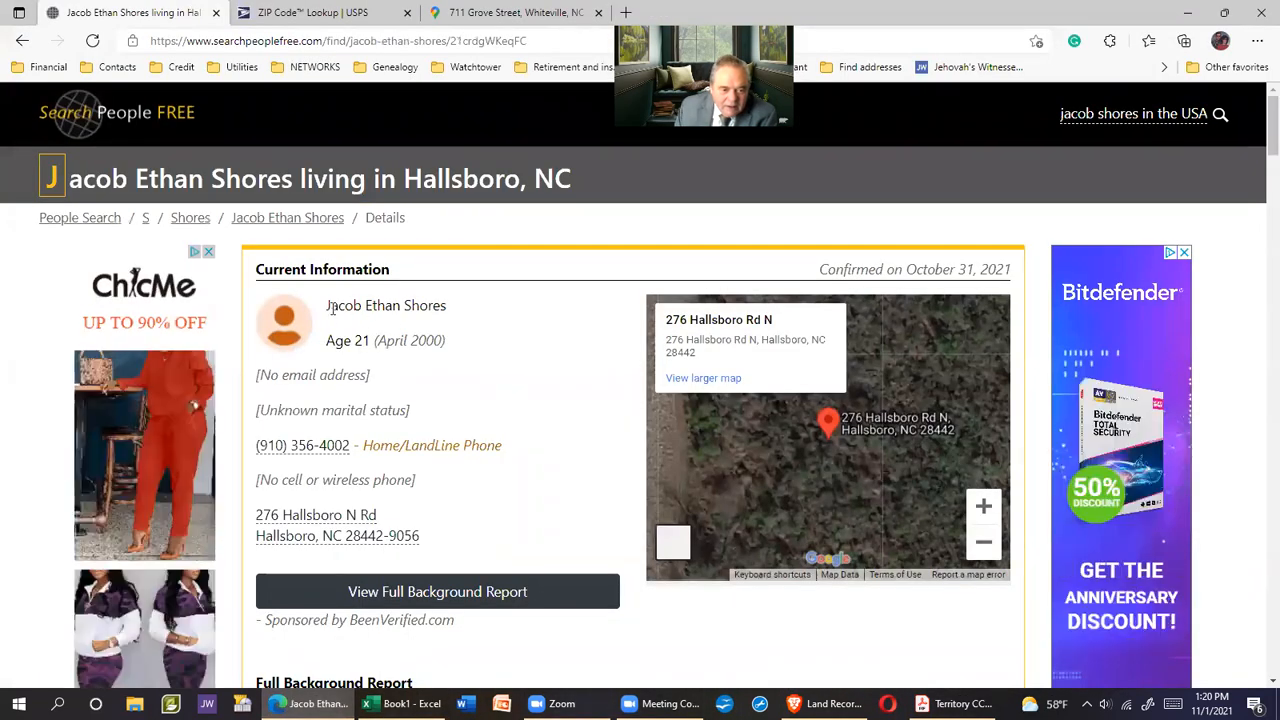
drag(327, 305, 446, 303)
right_click(429, 308)
click(470, 323)
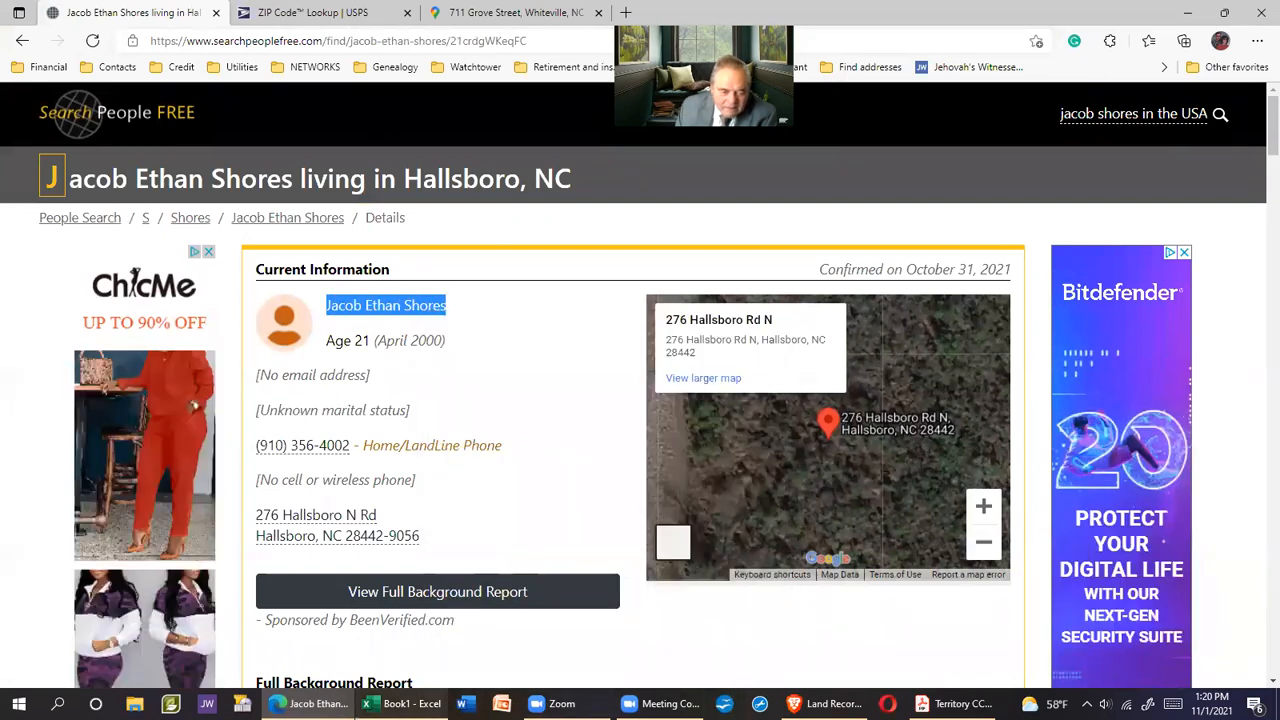
click(403, 703)
text(21)
click(45, 223)
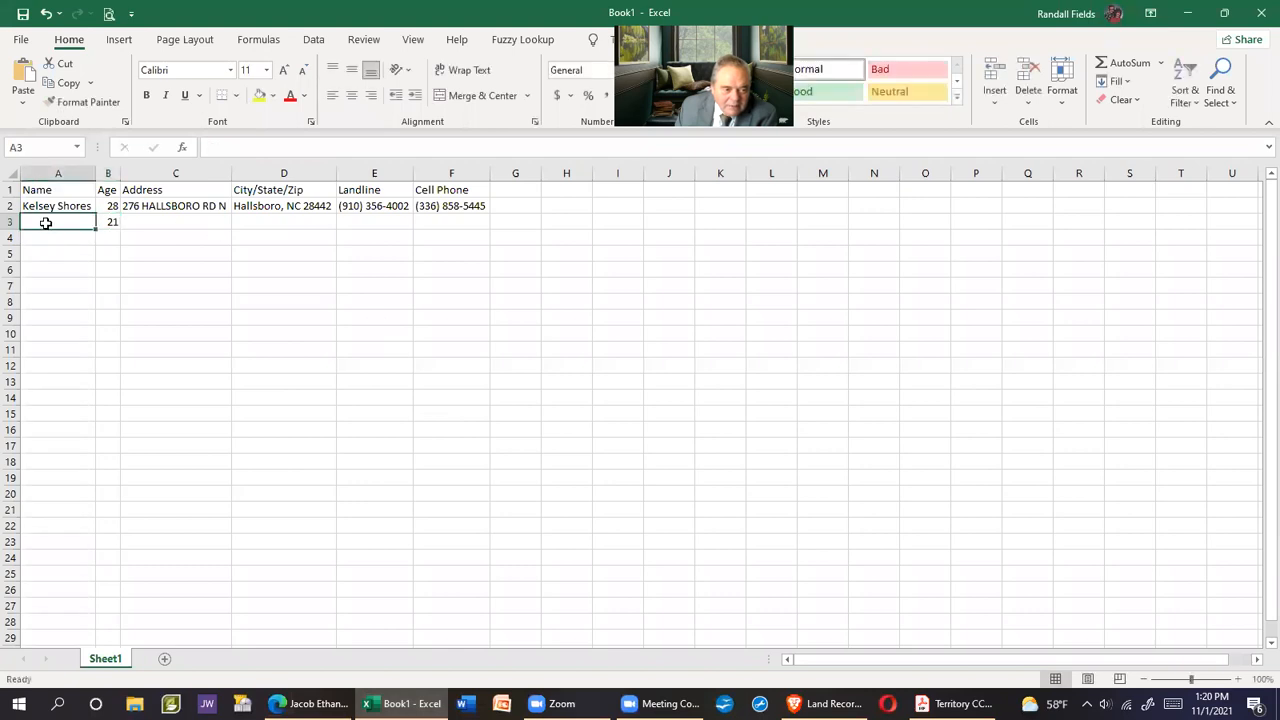
right_click(45, 223)
click(113, 305)
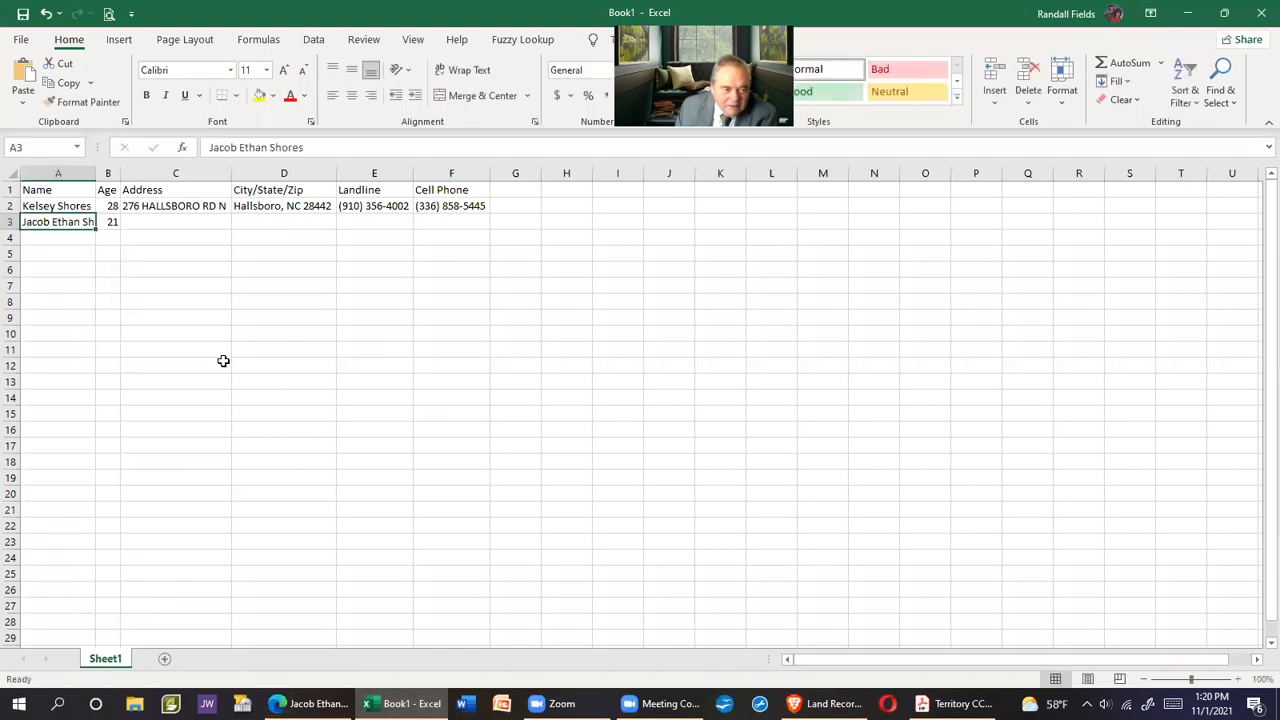
click(57, 174)
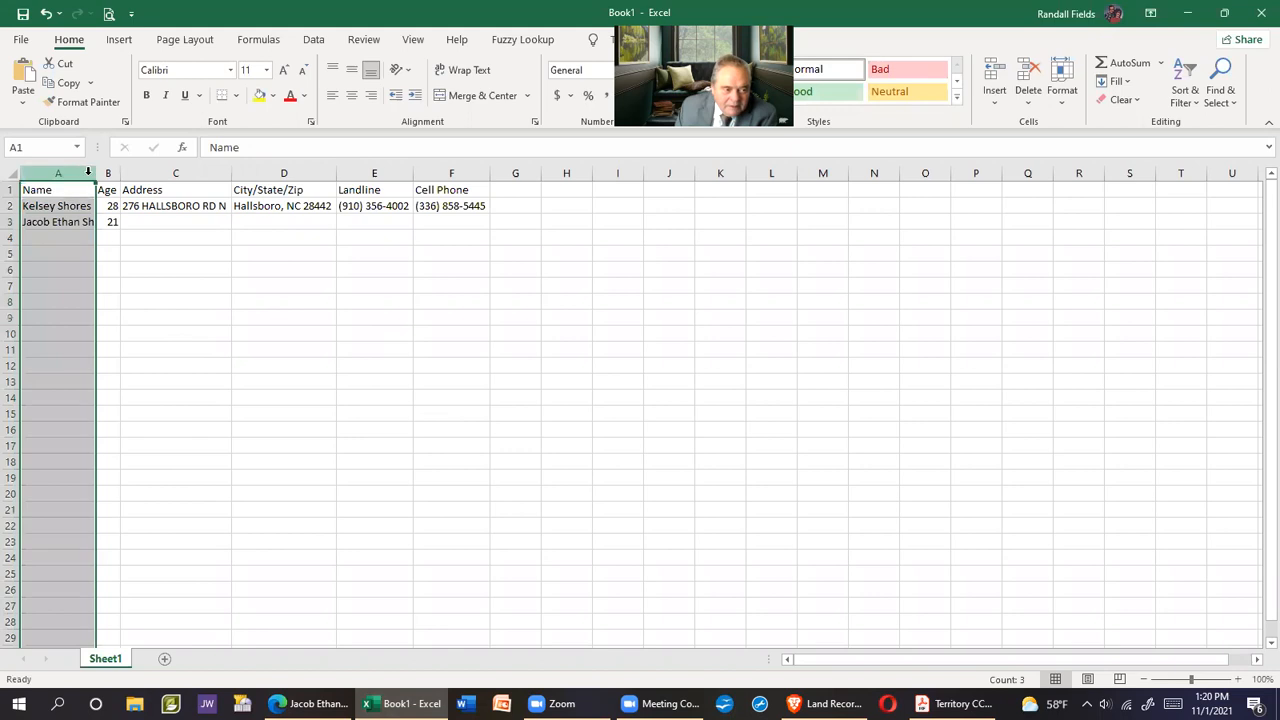
double_click(95, 174)
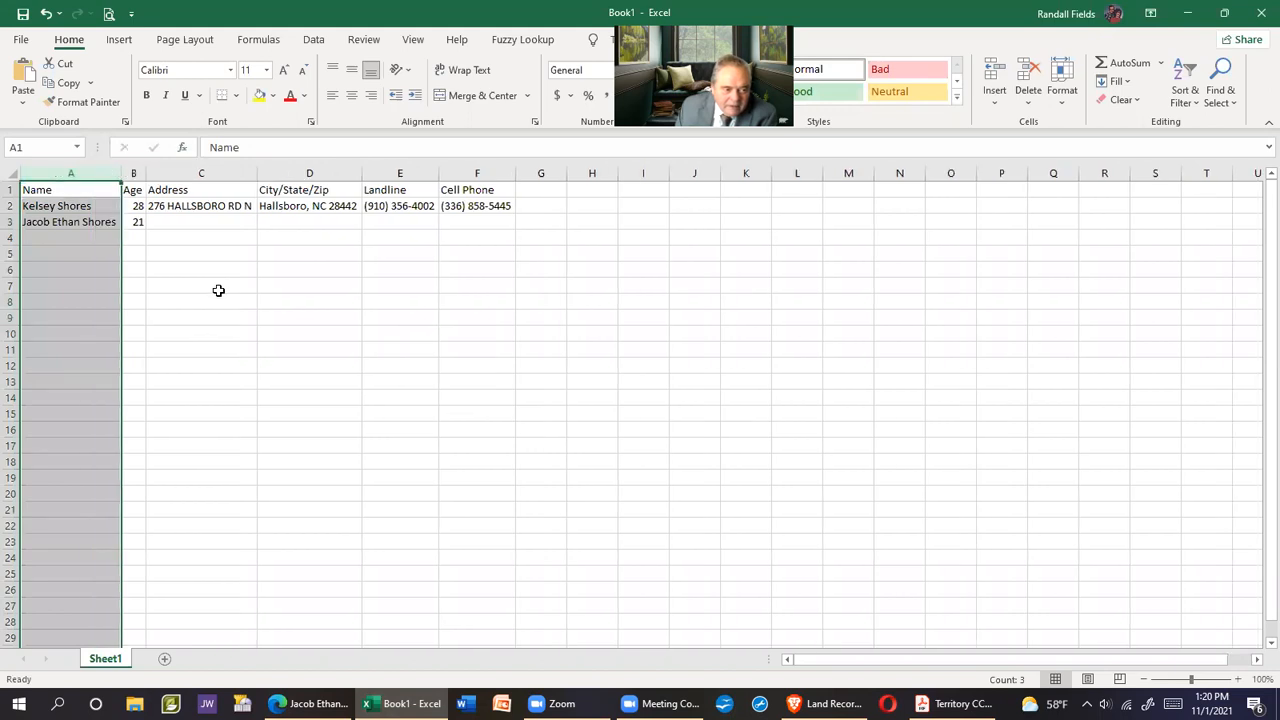
Fill row 2's address, city/state/ZIP and landline down into row 3 (C2:E3 Fill Down)
click(250, 290)
drag(175, 206, 370, 224)
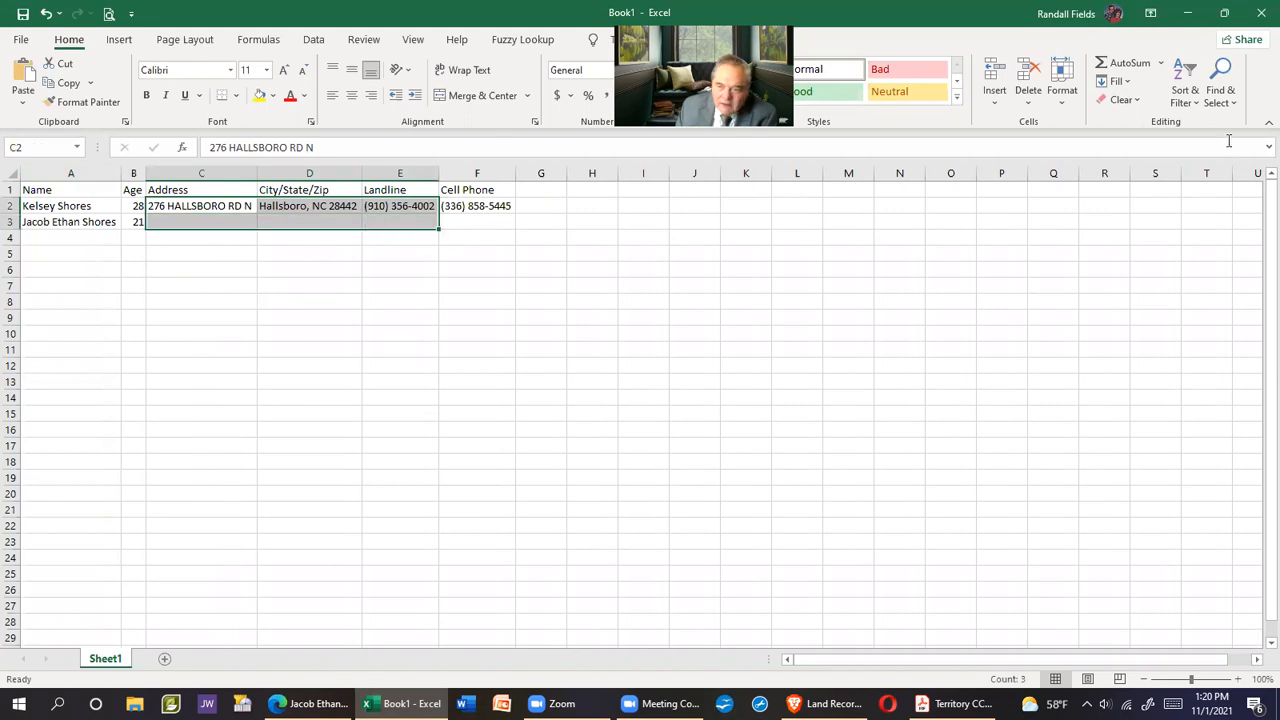
click(1125, 83)
click(1131, 103)
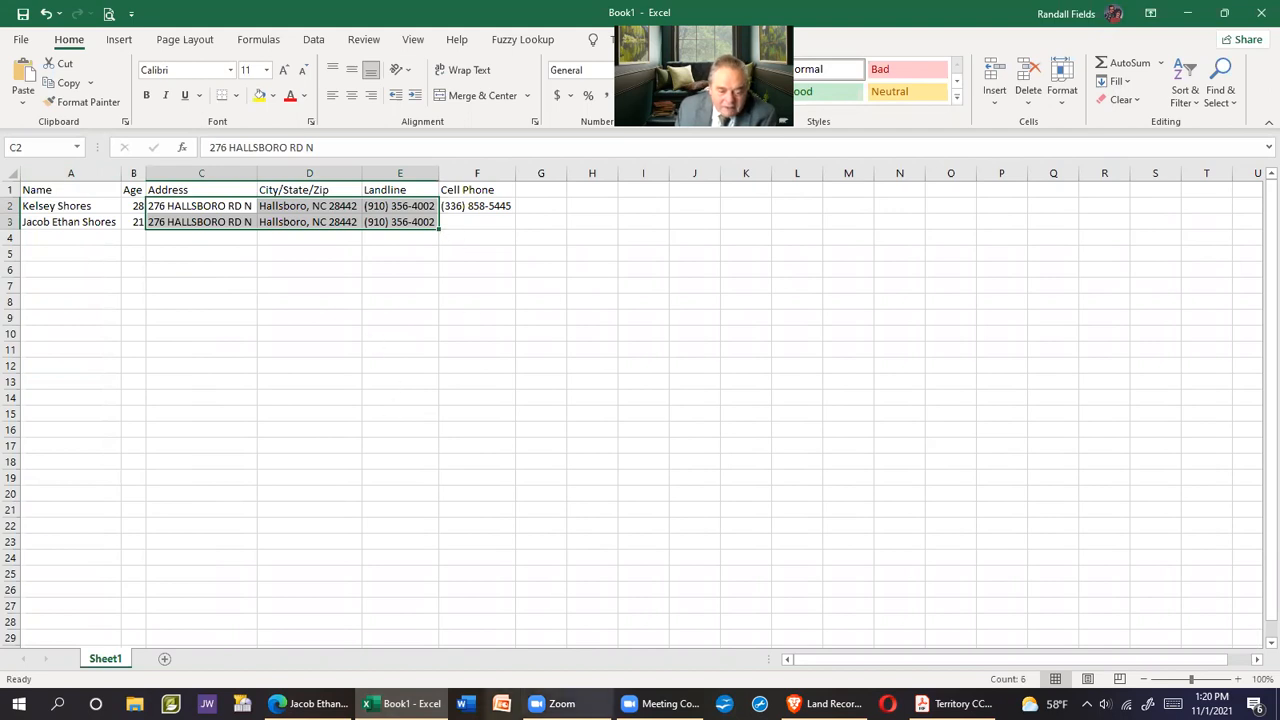
click(308, 703)
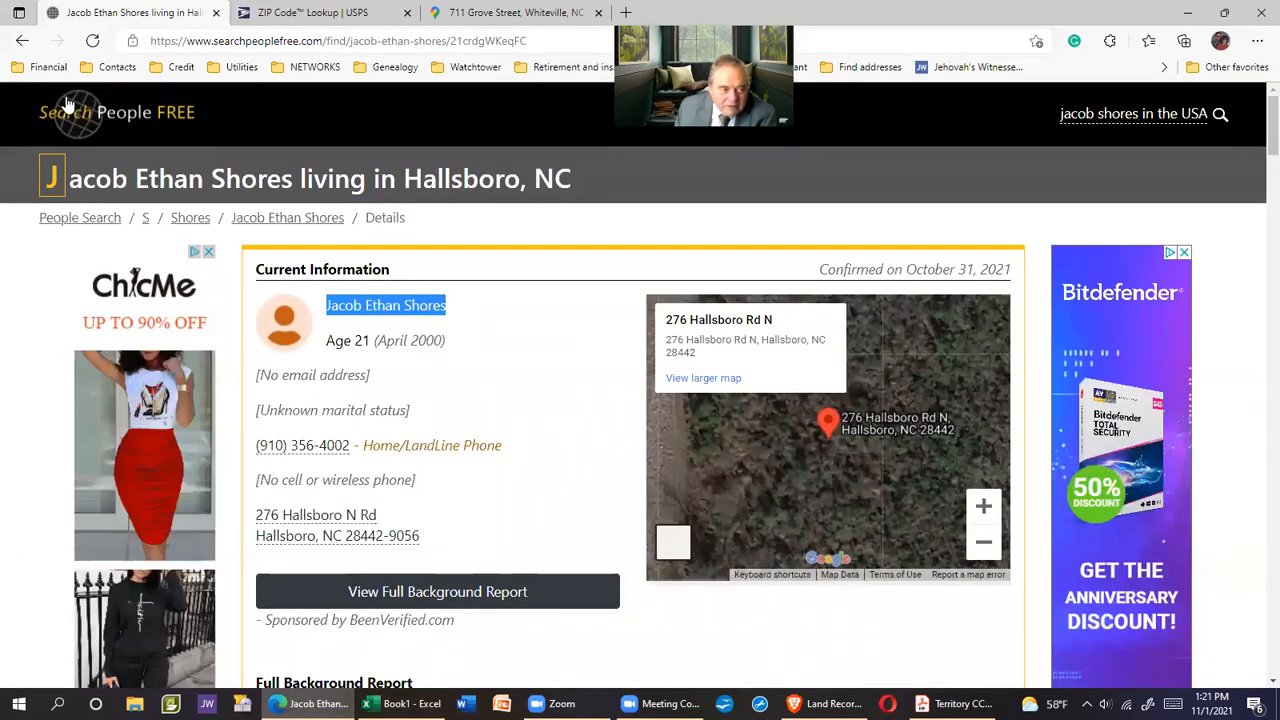
Open the 58-year-old resident's details page, passing the press-and-hold human-verification check
click(22, 40)
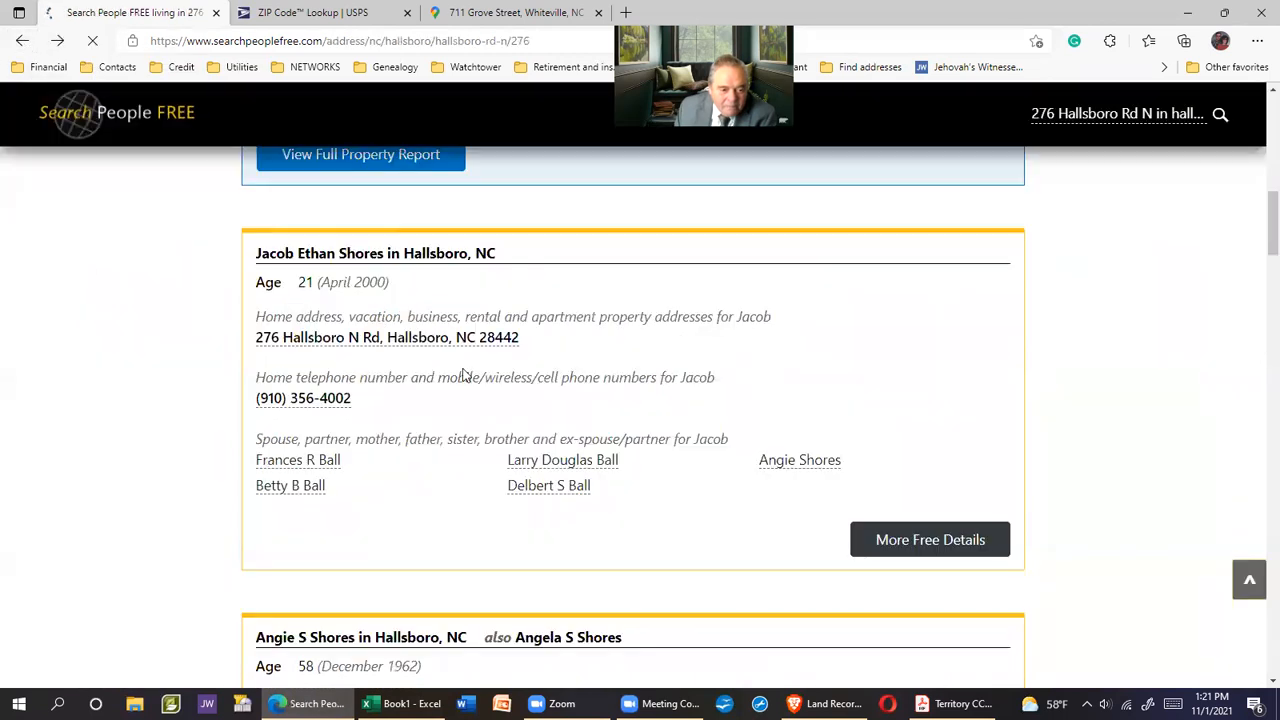
scroll(725, 421, down, 5)
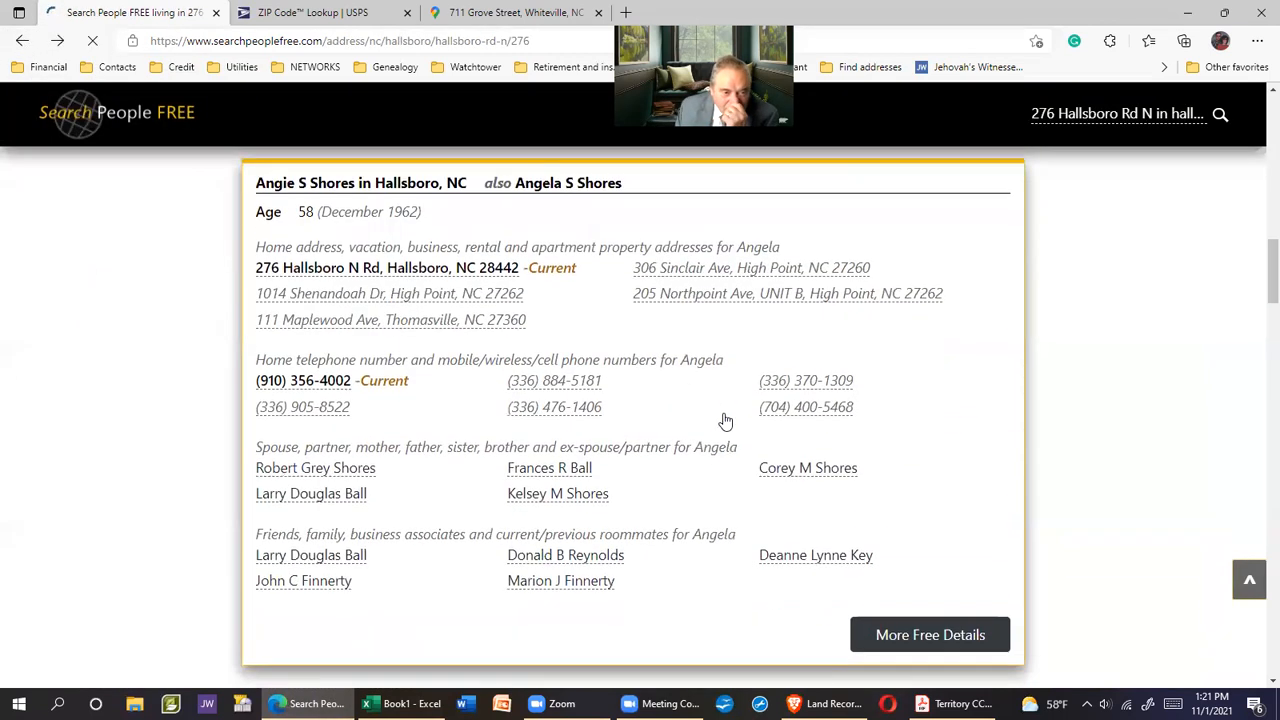
scroll(728, 398, up, 1)
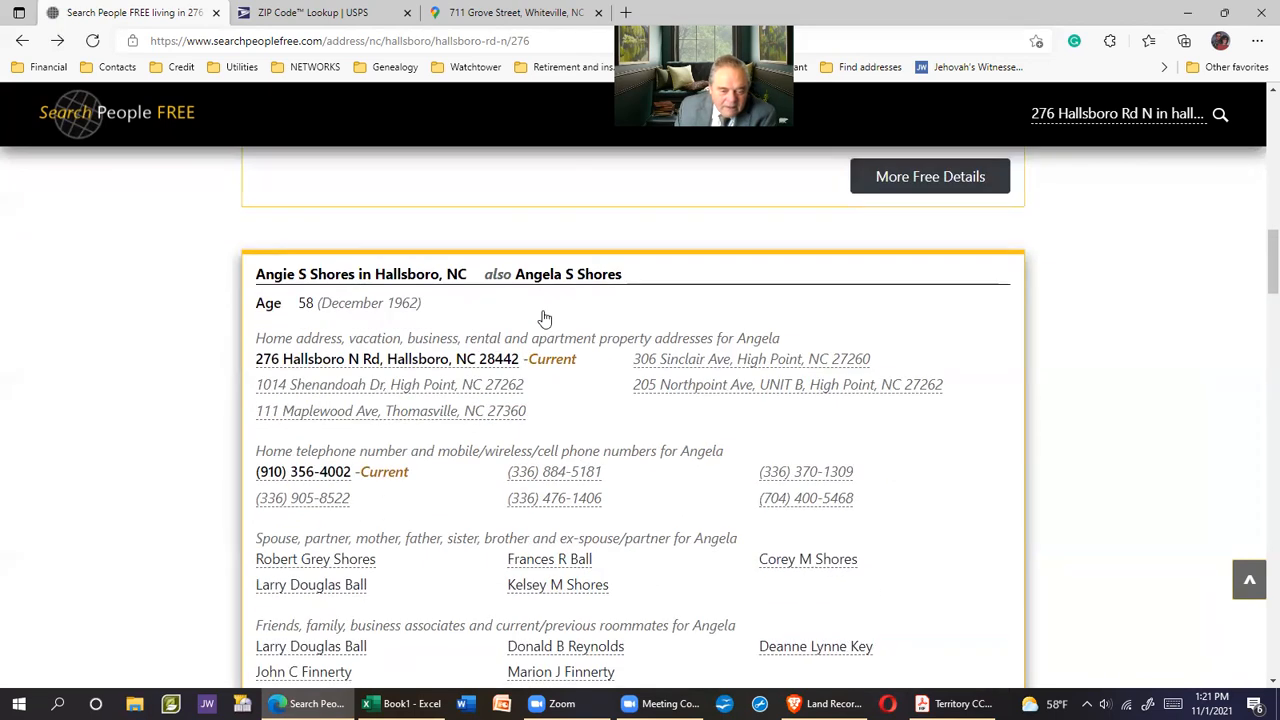
click(395, 277)
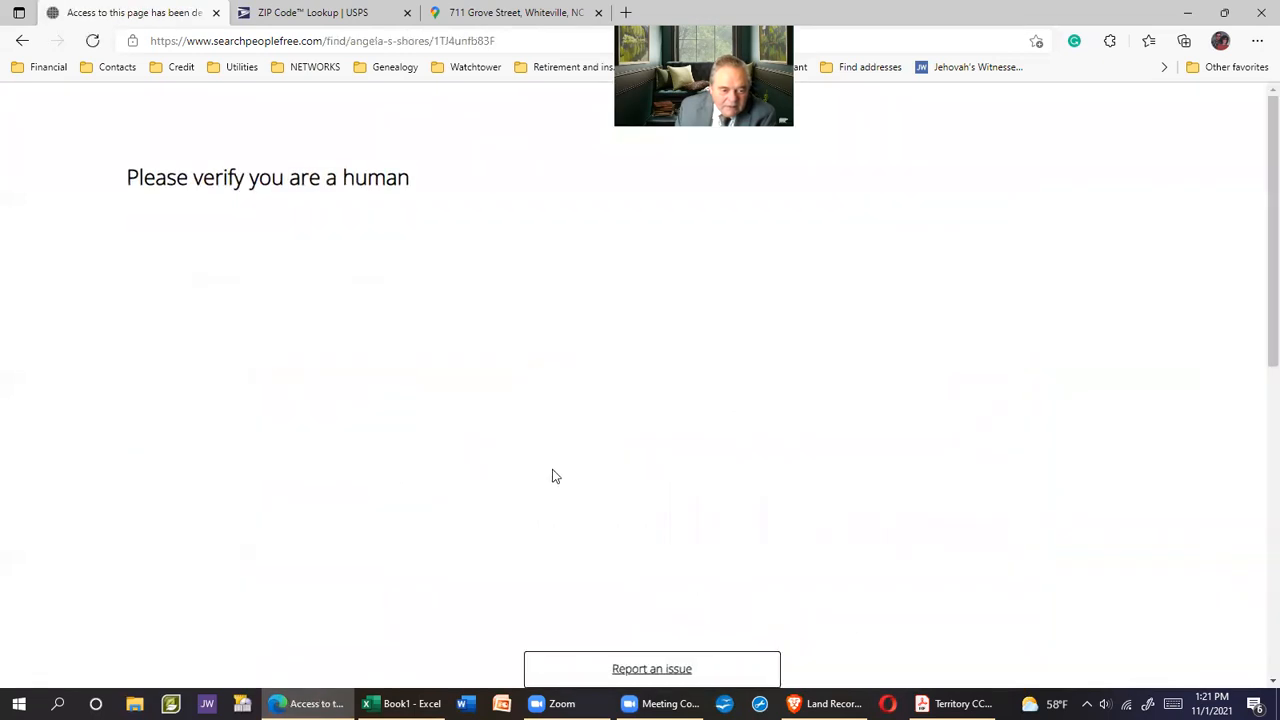
drag(261, 288, 261, 288)
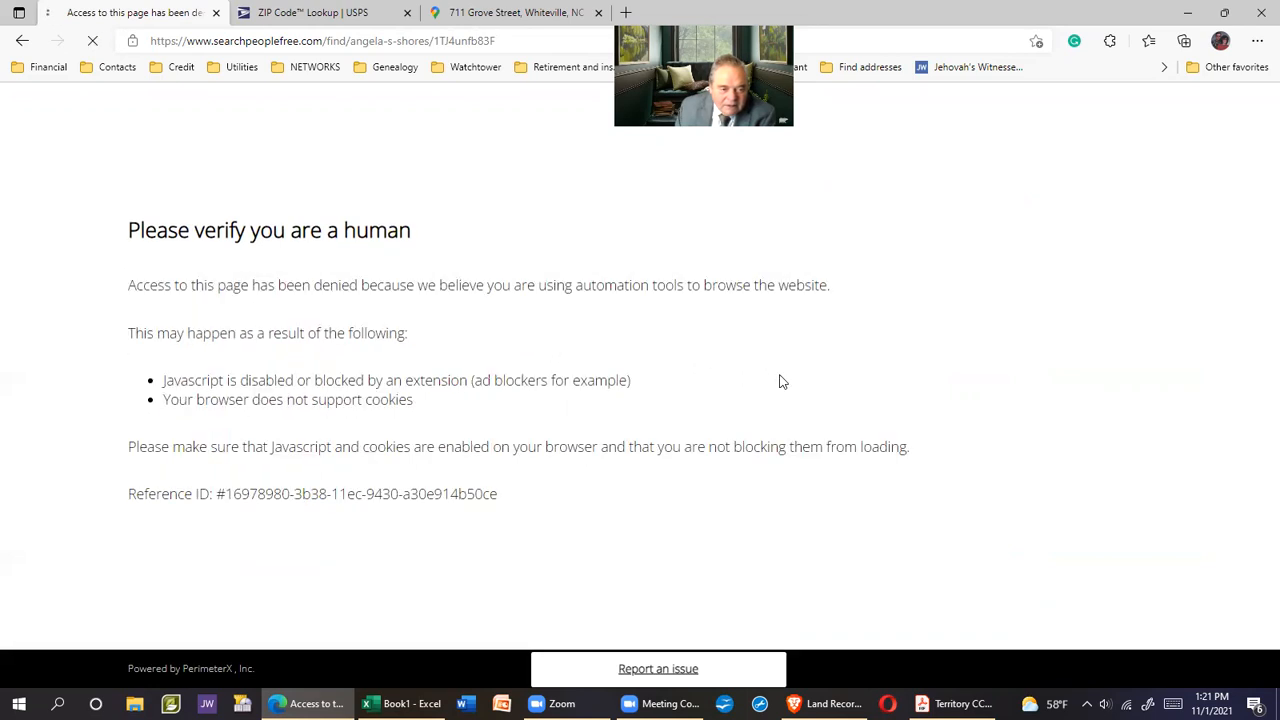
scroll(592, 490, down, 1)
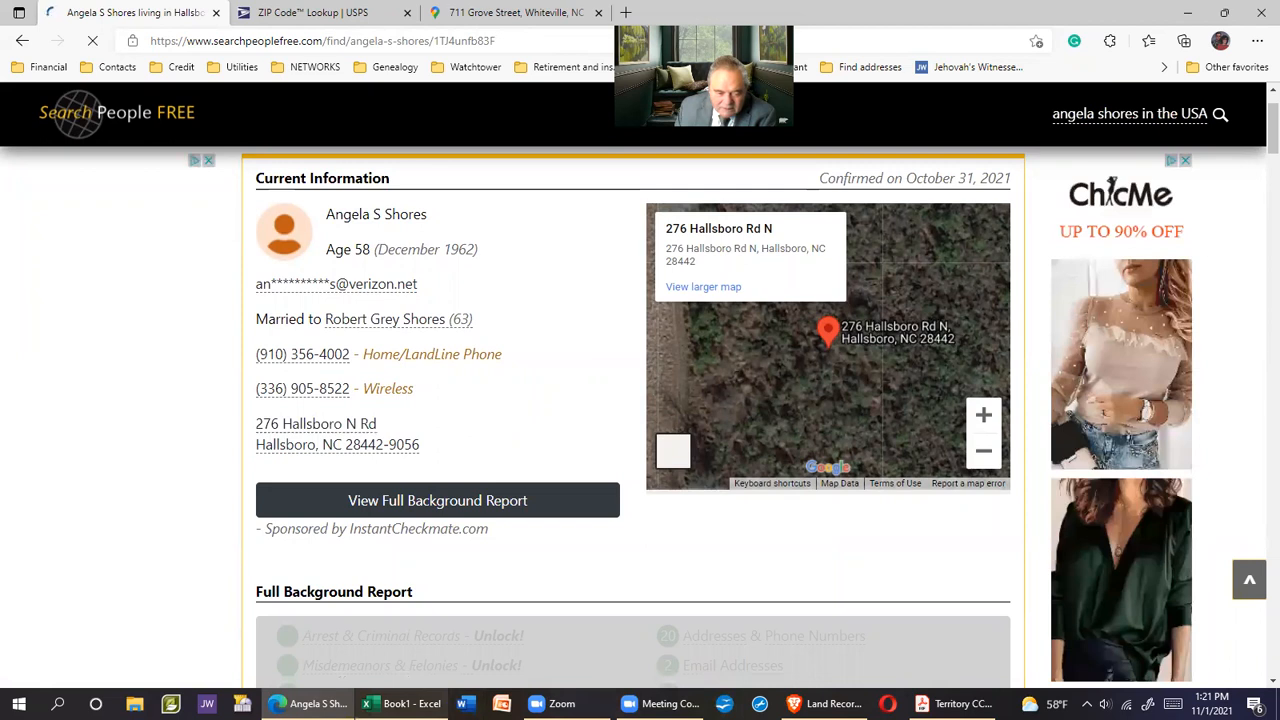
Paste the 58-year-old resident's name into A4 and enter age 58 in B4
click(400, 703)
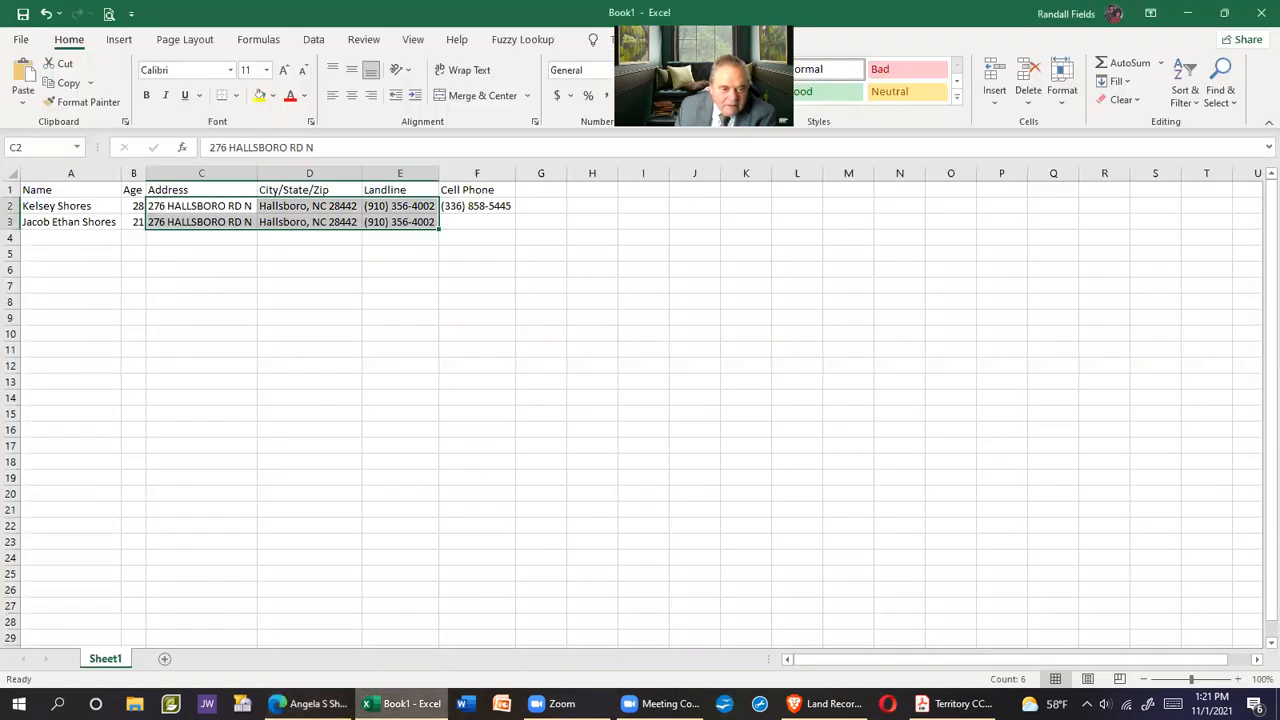
click(310, 703)
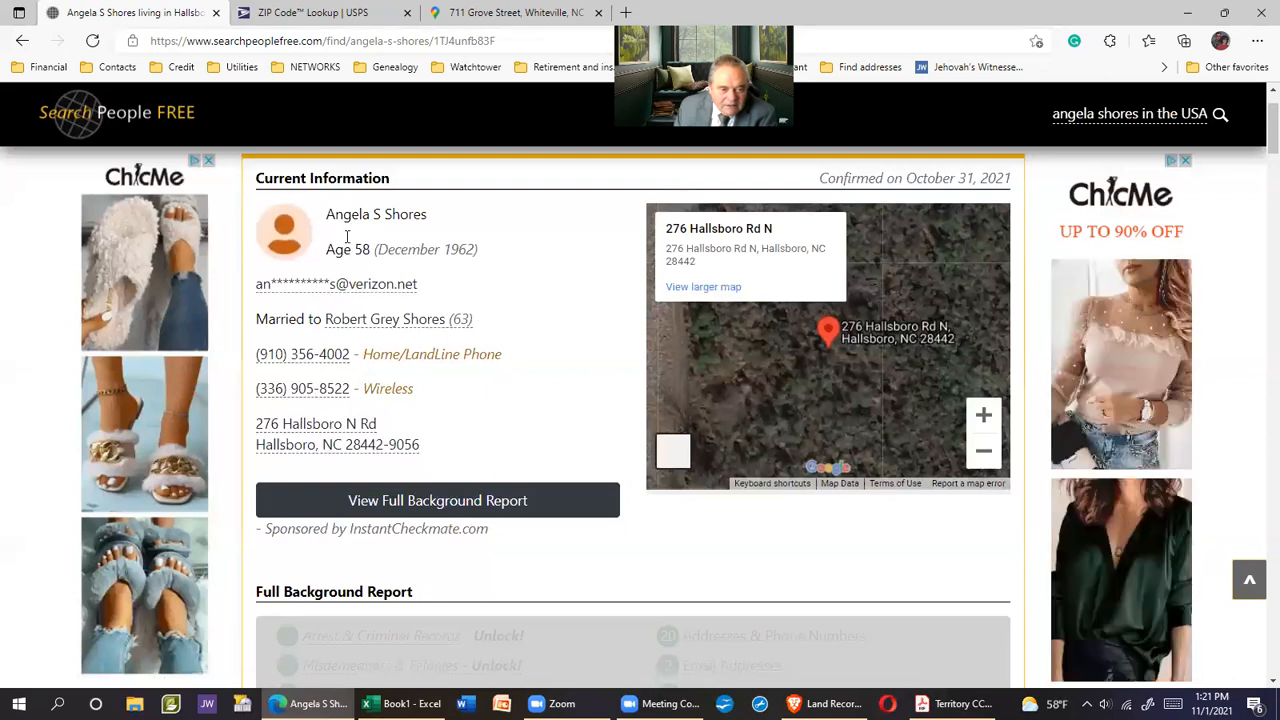
drag(328, 214, 426, 216)
right_click(426, 216)
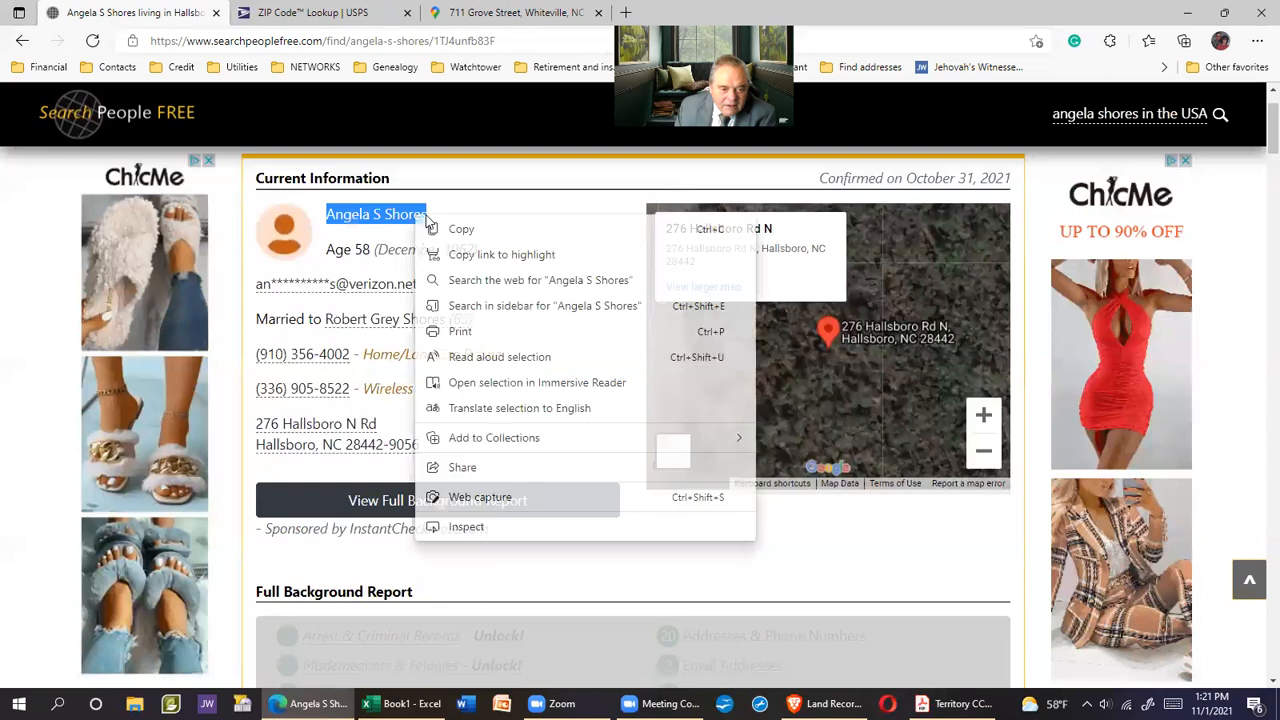
click(461, 229)
key(alt+Tab)
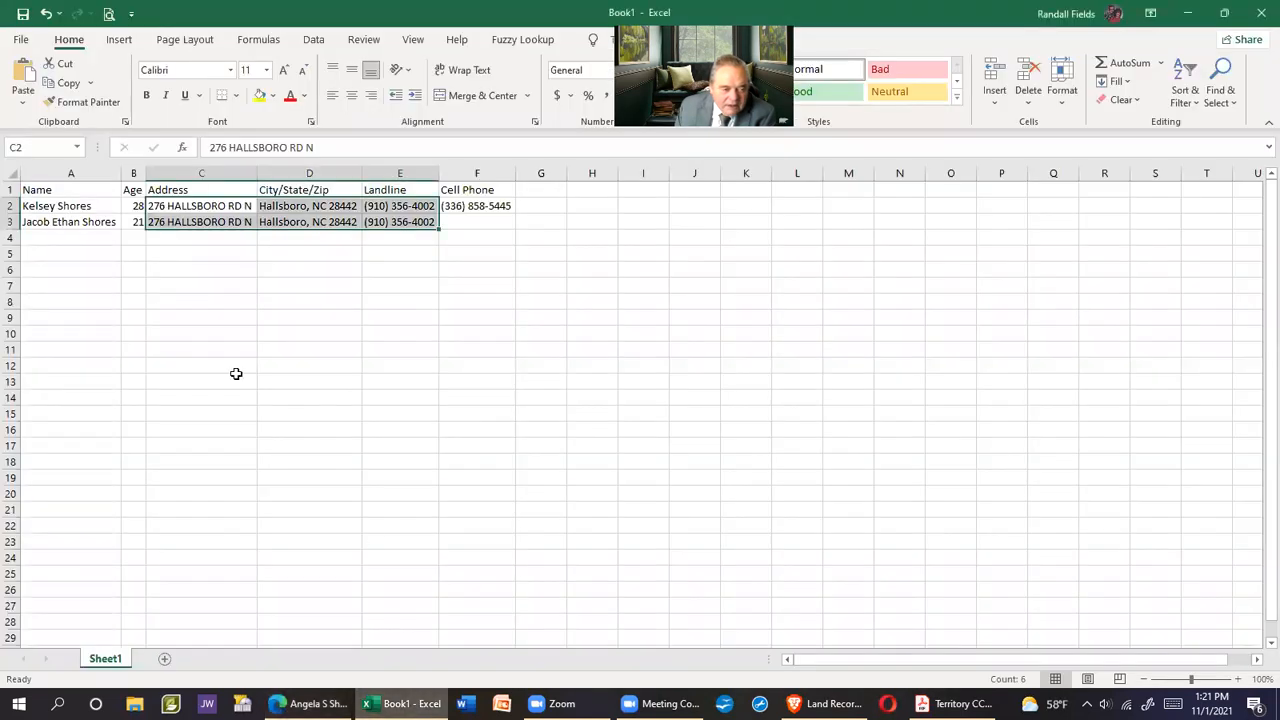
click(57, 241)
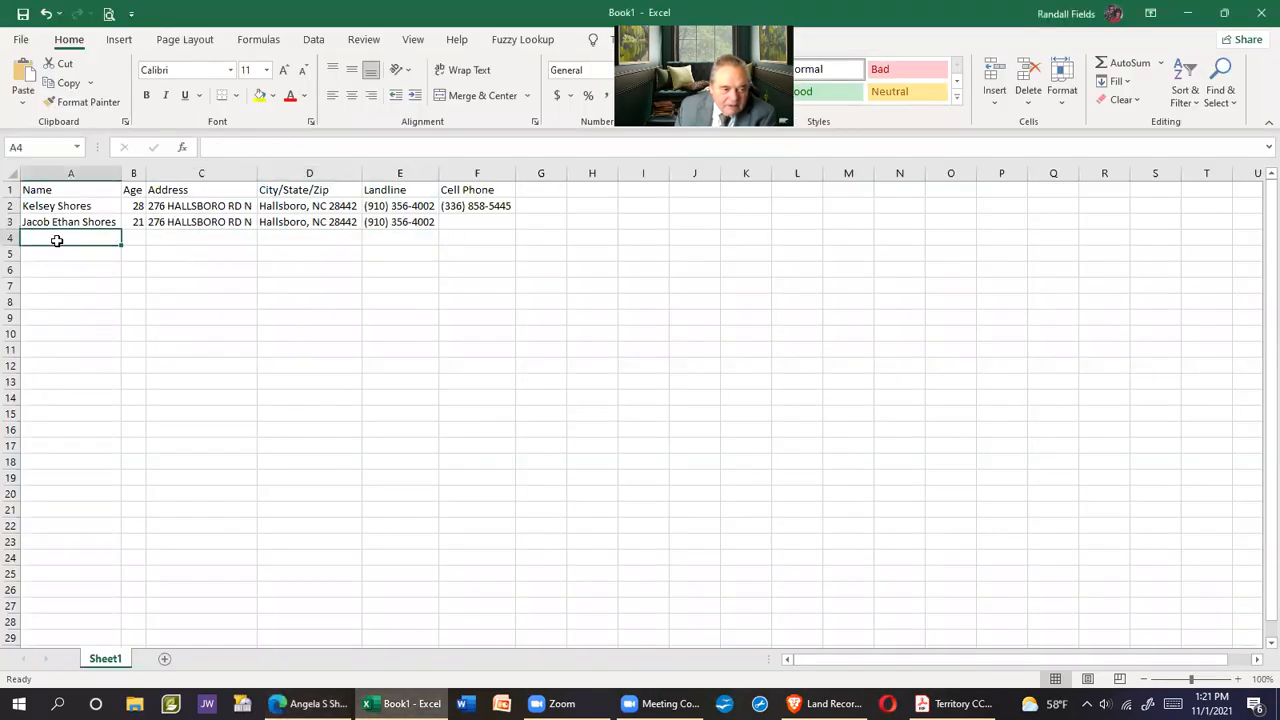
right_click(57, 241)
click(113, 320)
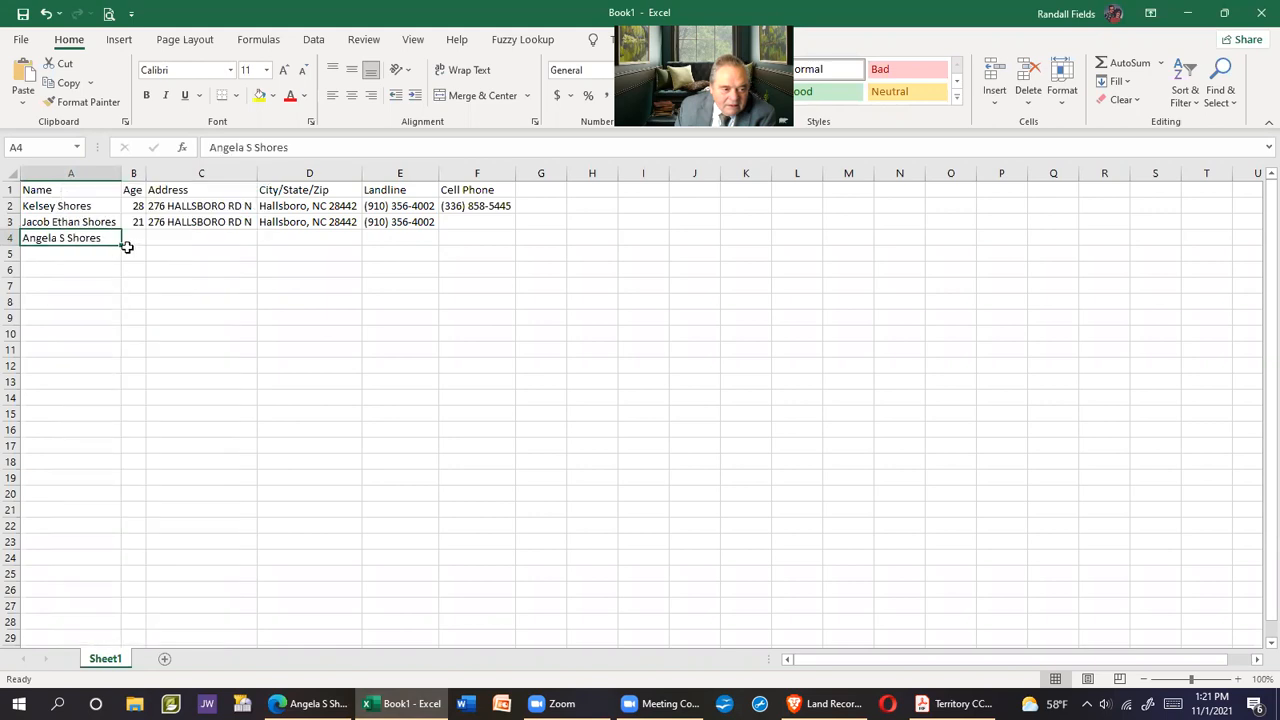
click(134, 240)
text(58)
key(Return)
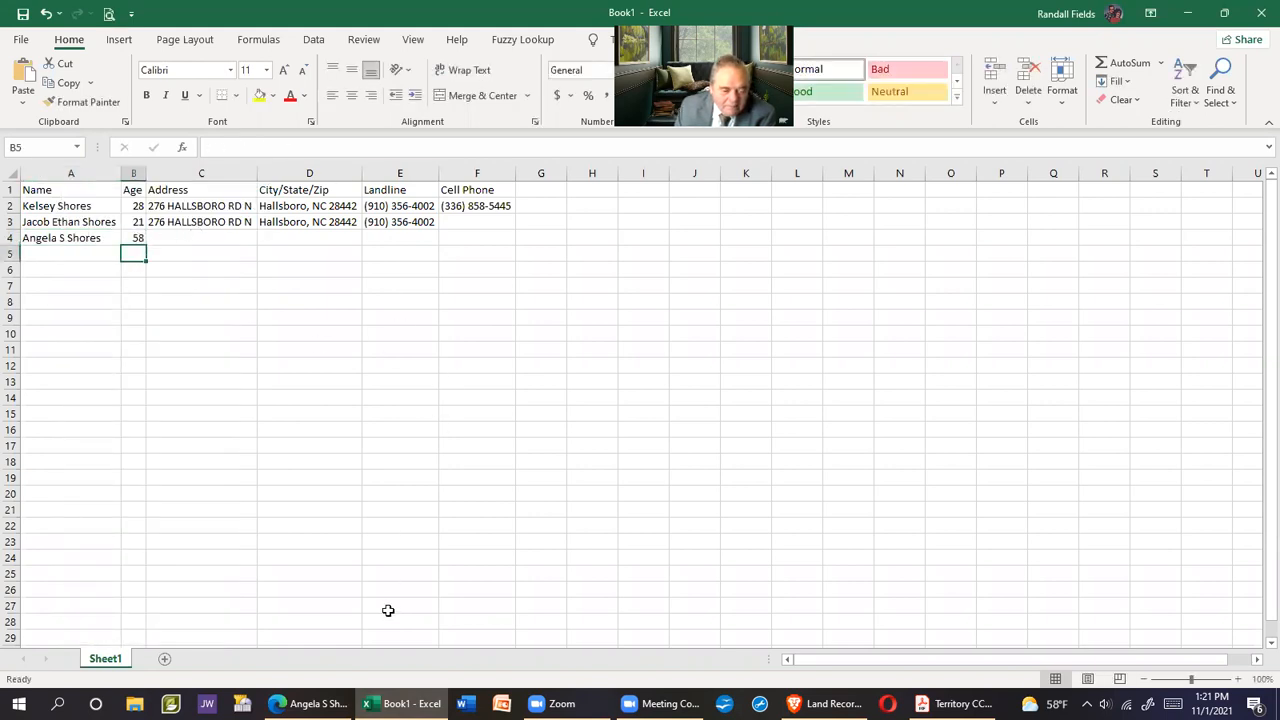
Check the sheet fits one page in print preview, then return to the resident's web page
click(108, 17)
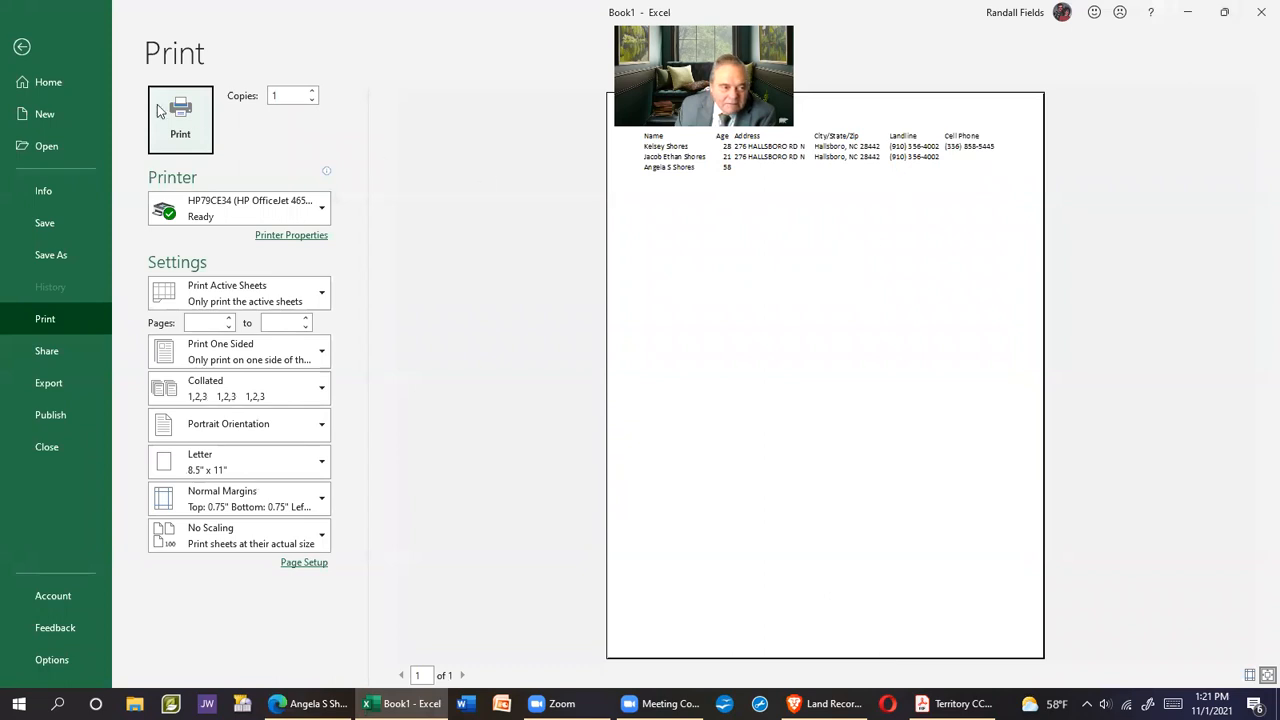
click(21, 47)
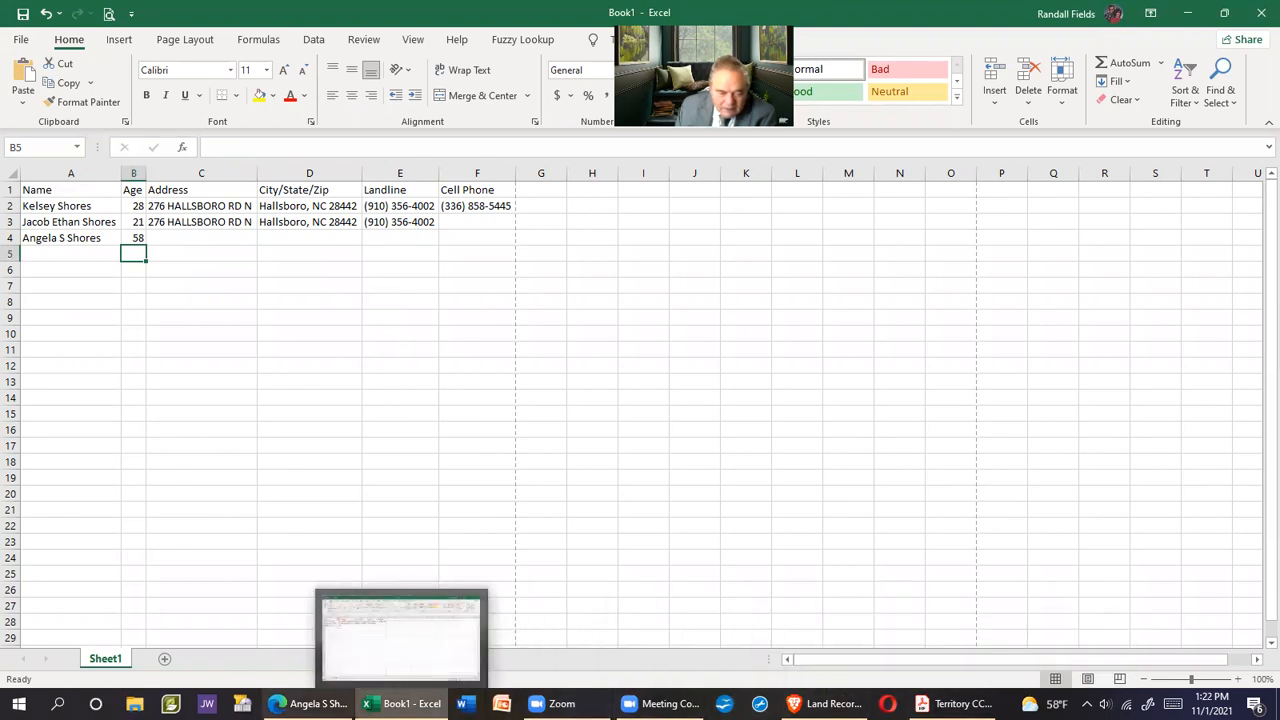
click(305, 703)
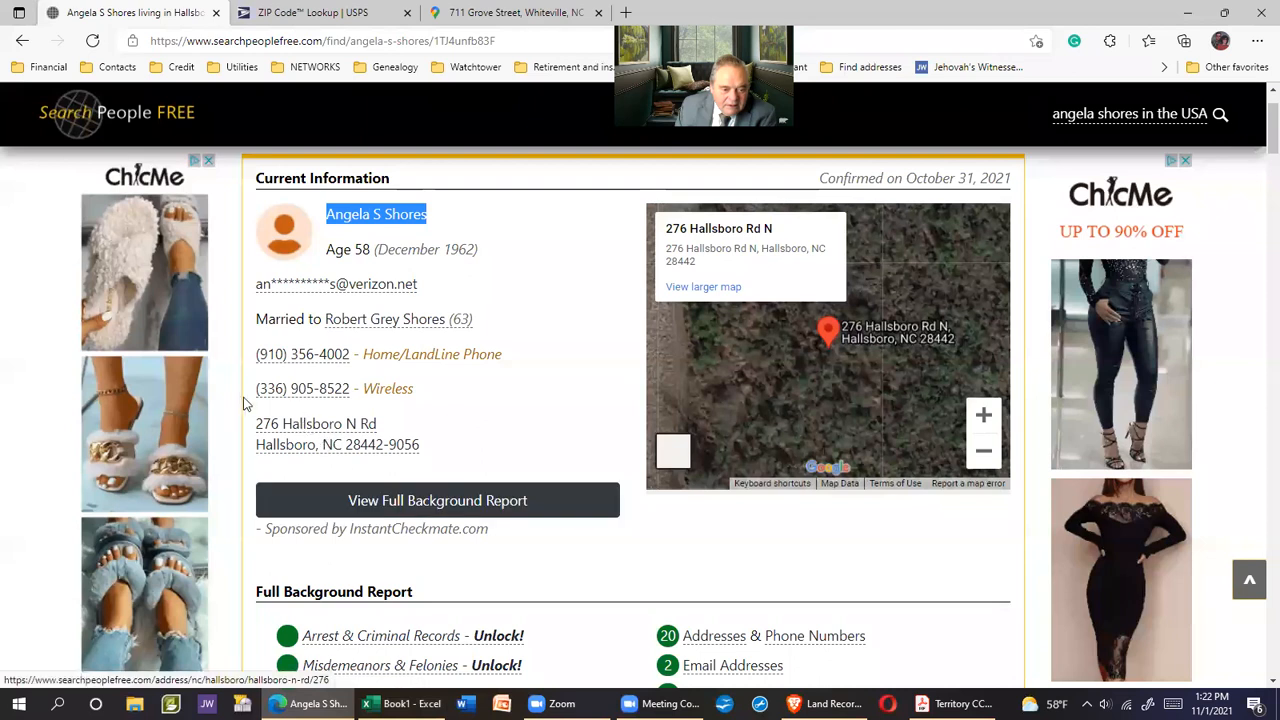
Copy the third resident's wireless number from the web page into cell F4
drag(251, 397, 343, 388)
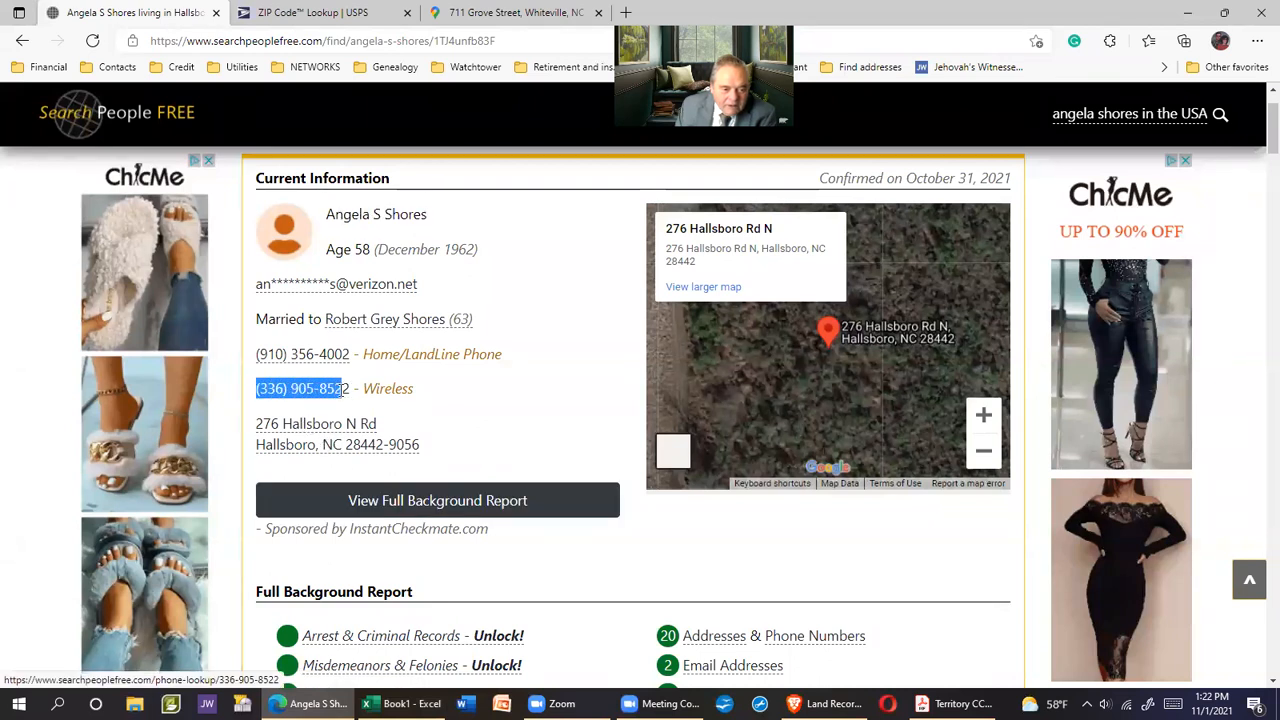
right_click(342, 390)
click(390, 378)
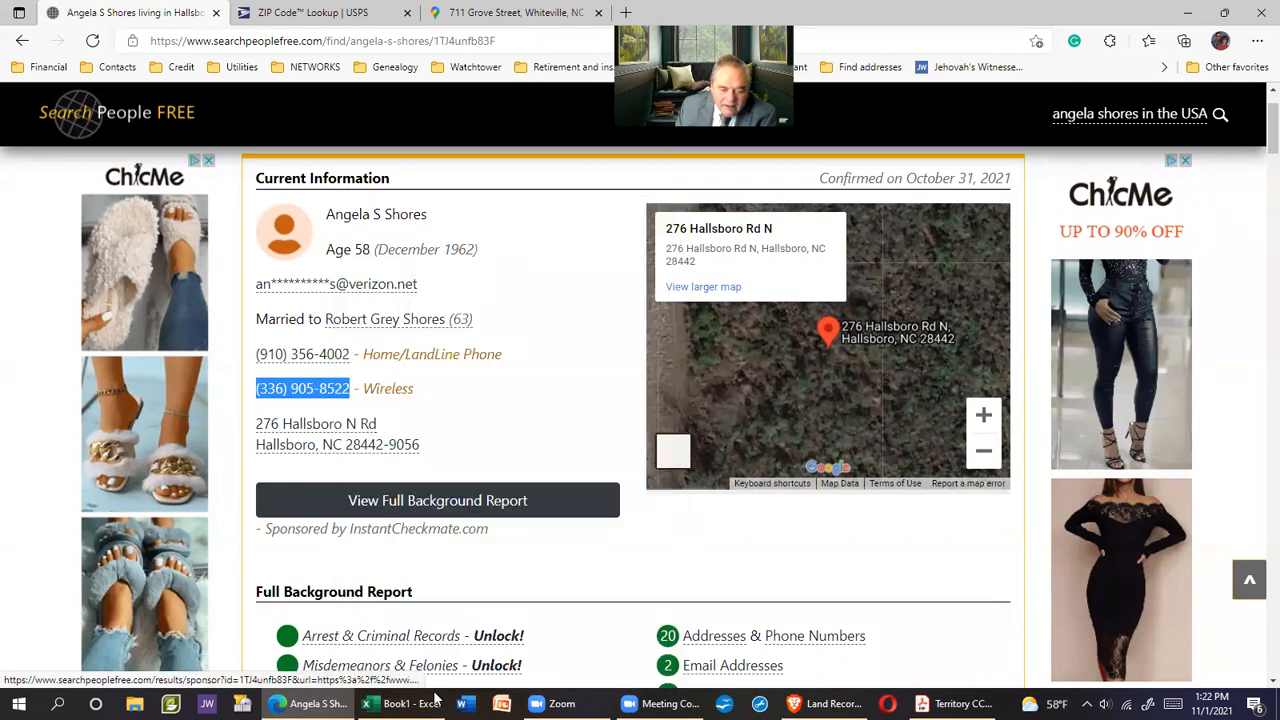
click(402, 703)
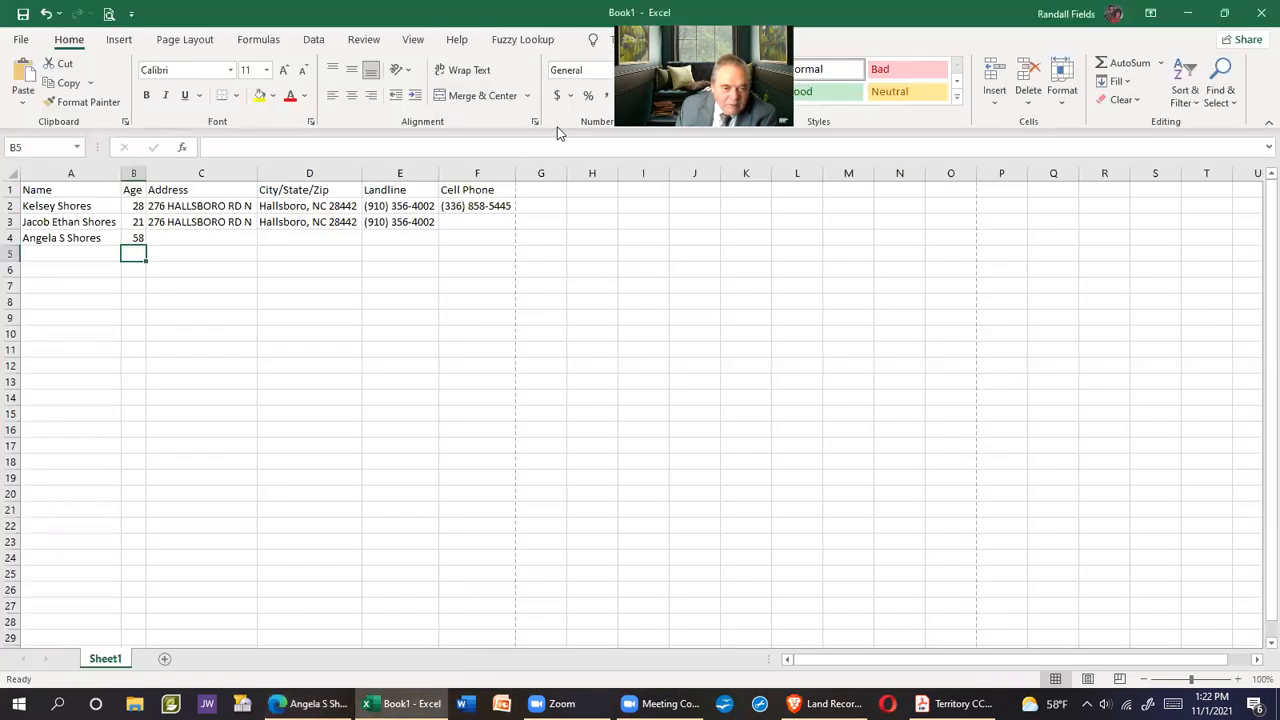
click(474, 237)
right_click(474, 237)
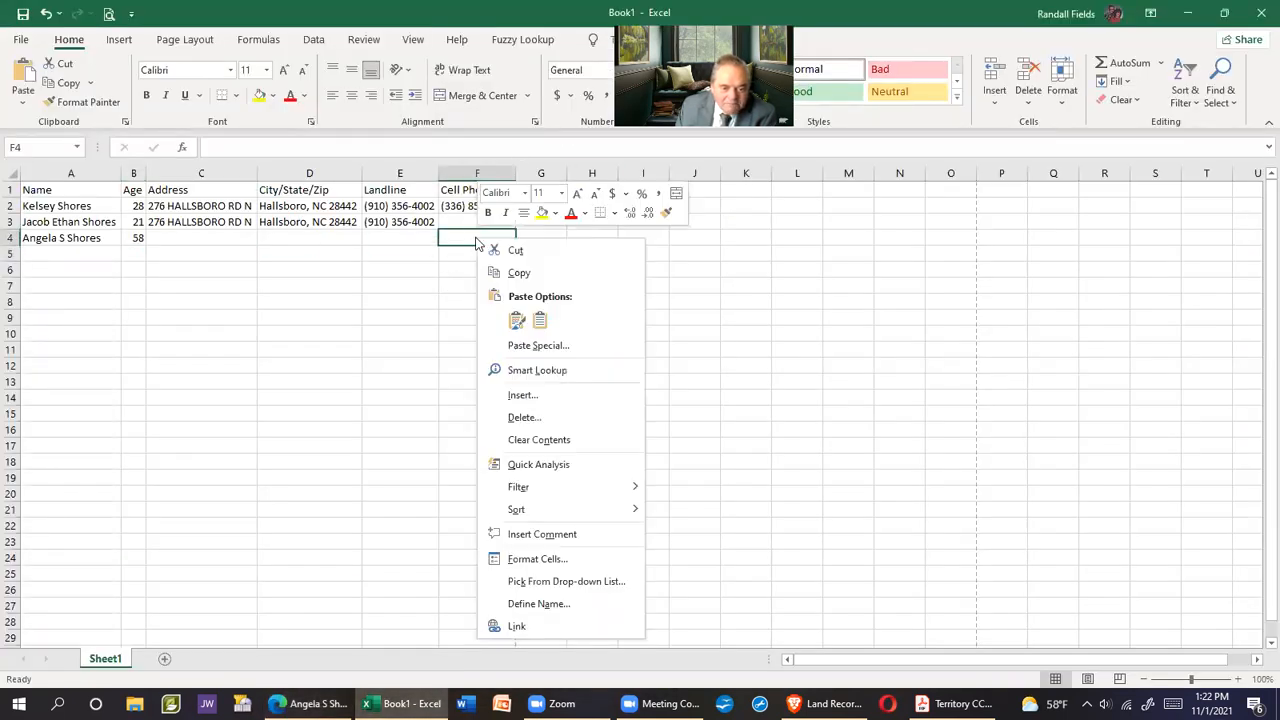
click(543, 321)
Fill row 3's address, city/state/ZIP and landline down into row 4 (C3:E4 Fill Down)
drag(186, 225, 371, 238)
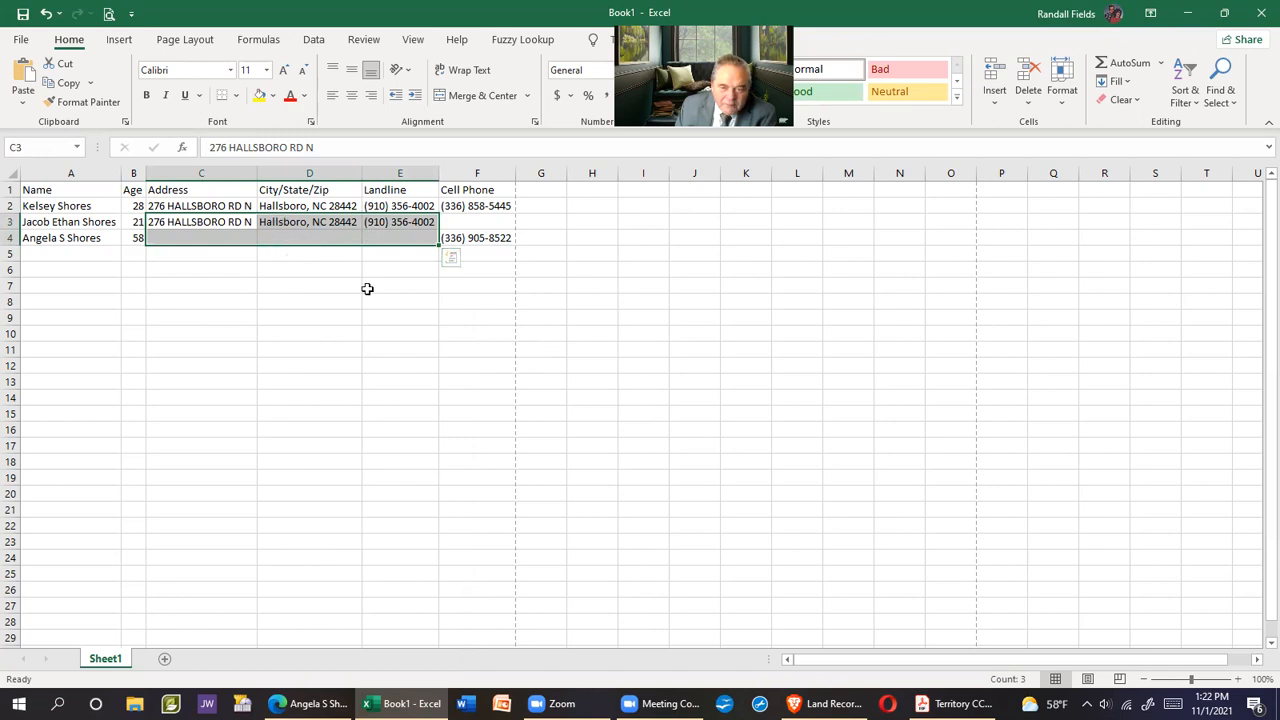
click(1118, 82)
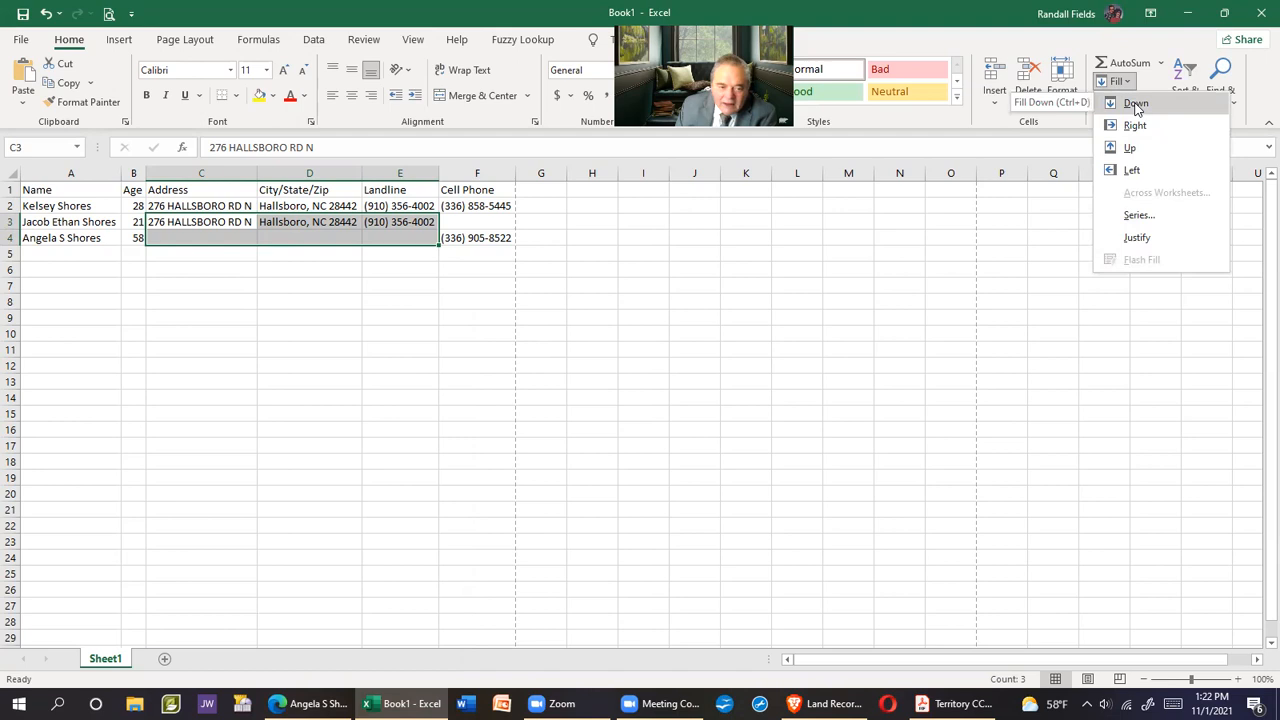
click(1135, 104)
click(785, 364)
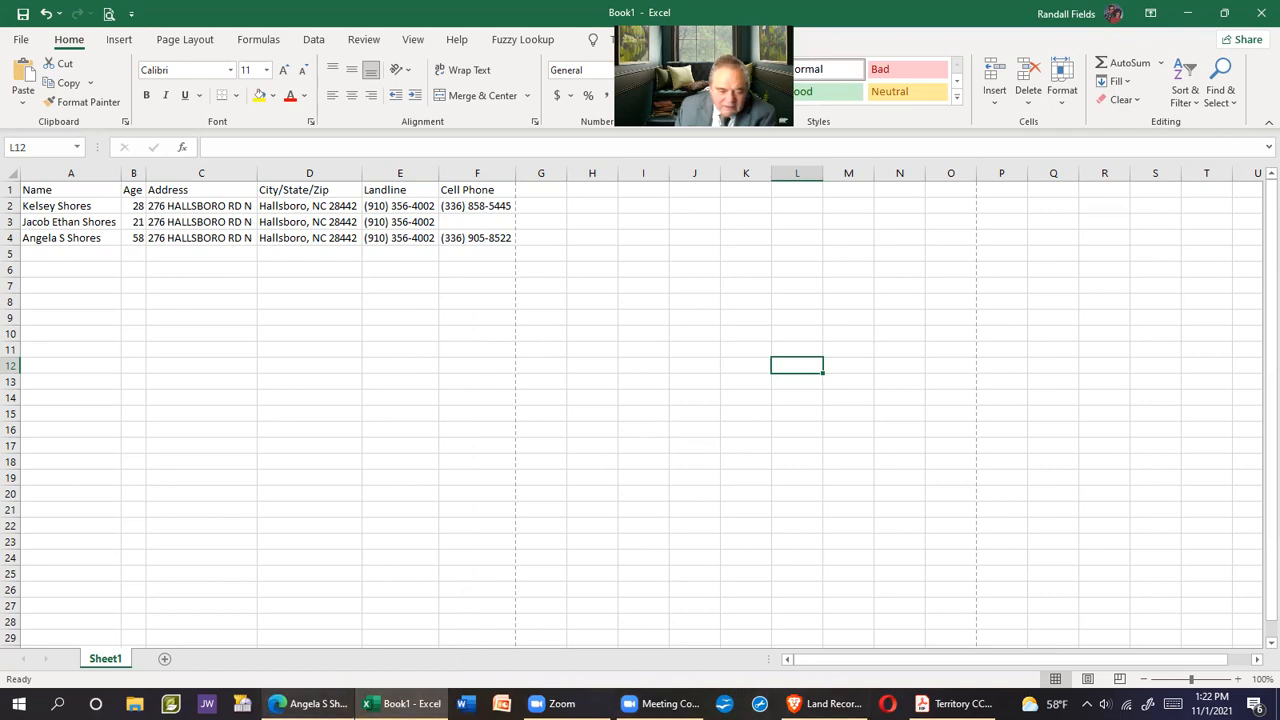
click(335, 692)
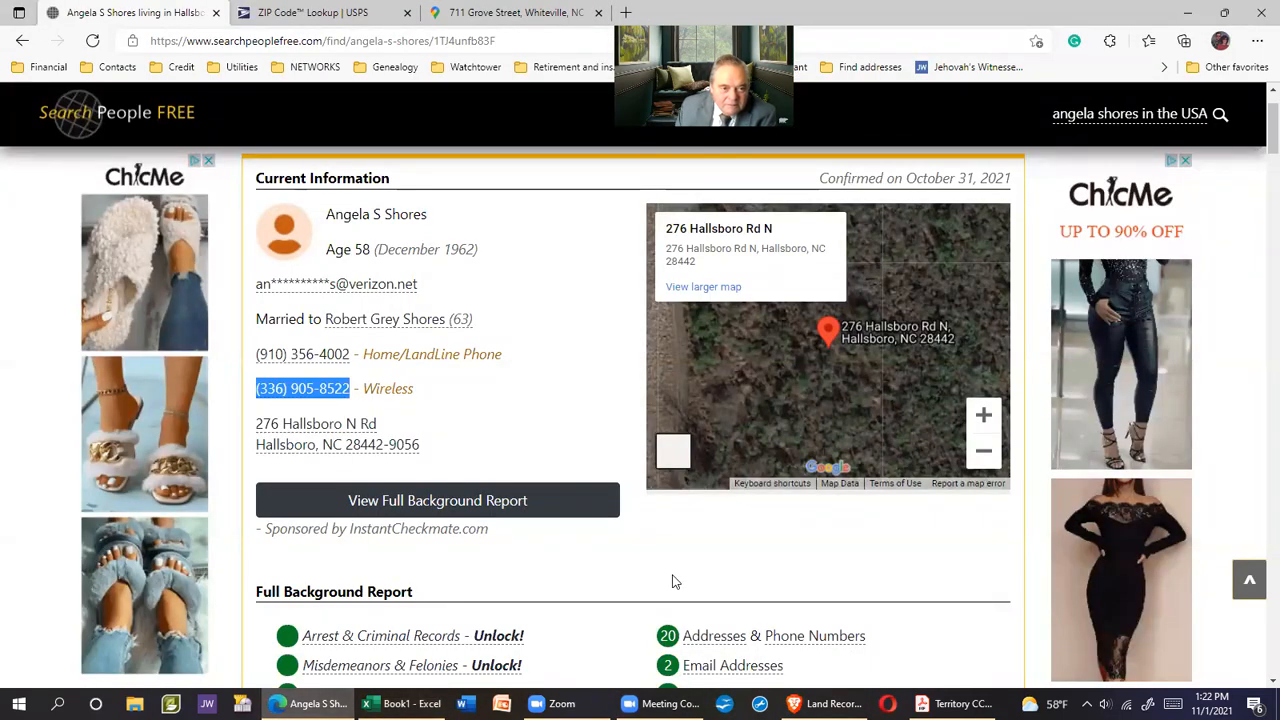
scroll(680, 557, down, 2)
scroll(682, 556, up, 2)
scroll(682, 556, down, 1)
scroll(682, 556, up, 2)
click(22, 42)
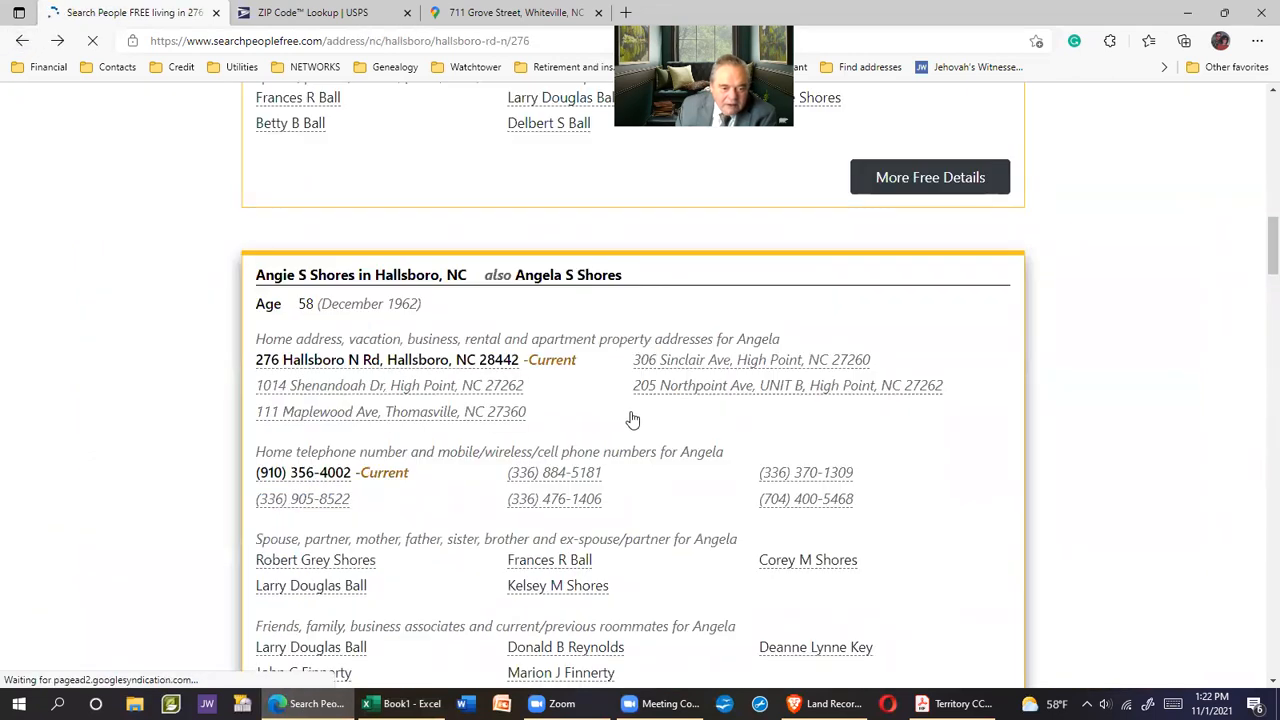
scroll(634, 416, down, 6)
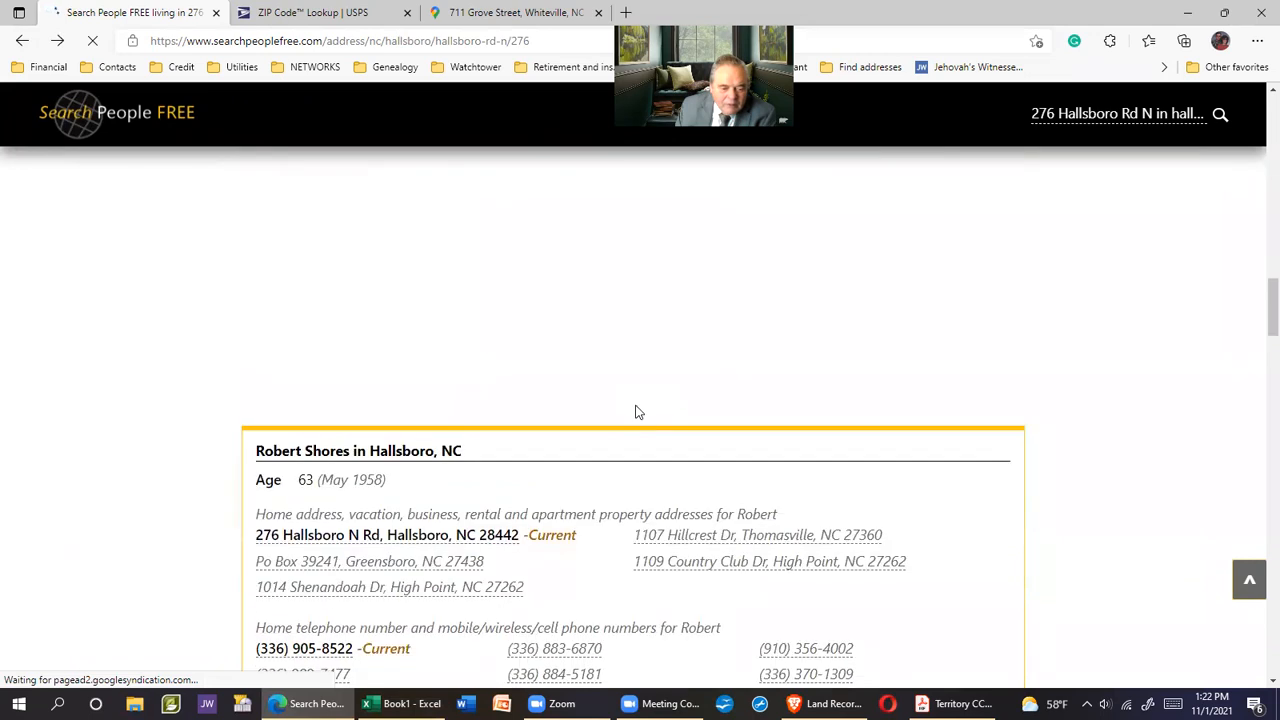
scroll(638, 412, down, 3)
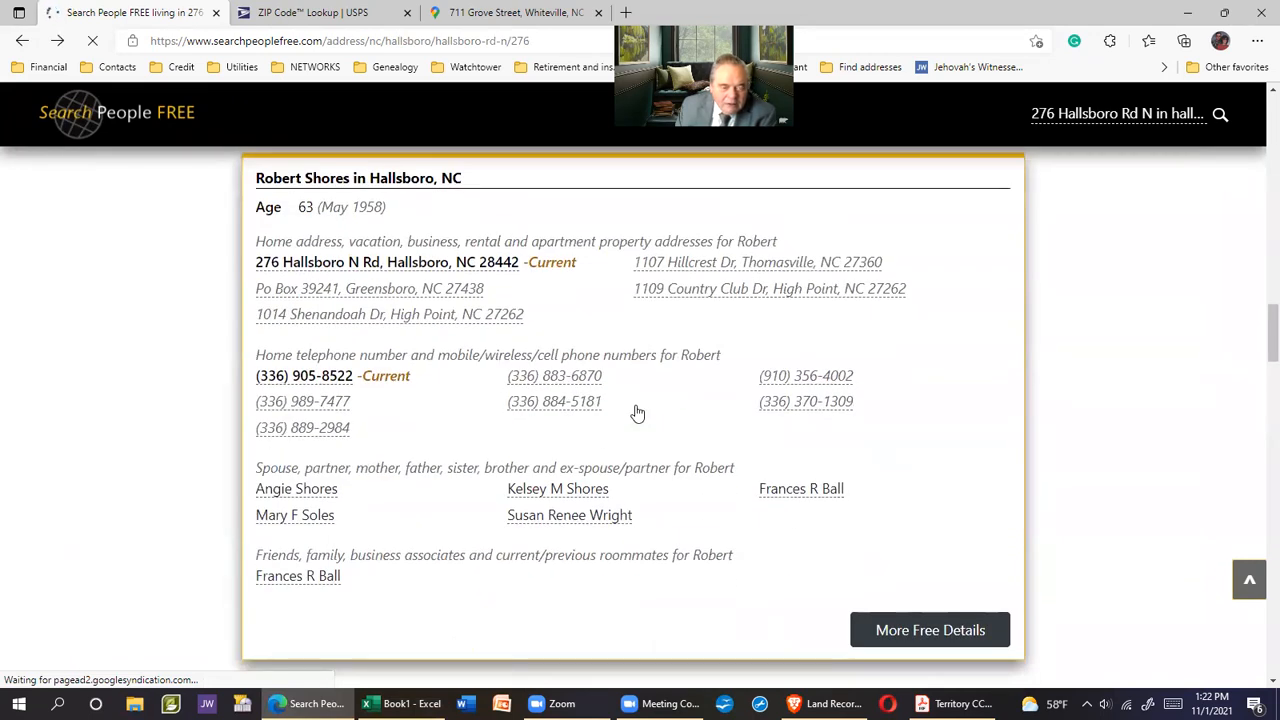
scroll(645, 390, up, 10)
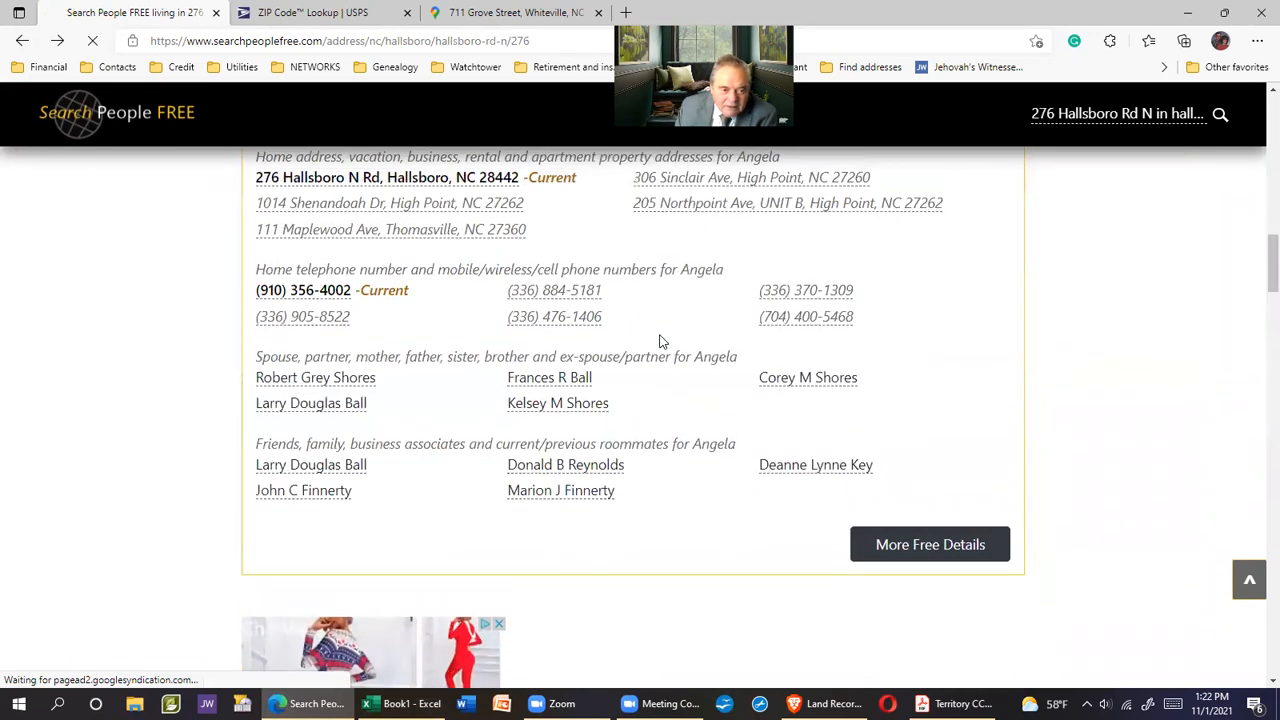
scroll(660, 341, down, 10)
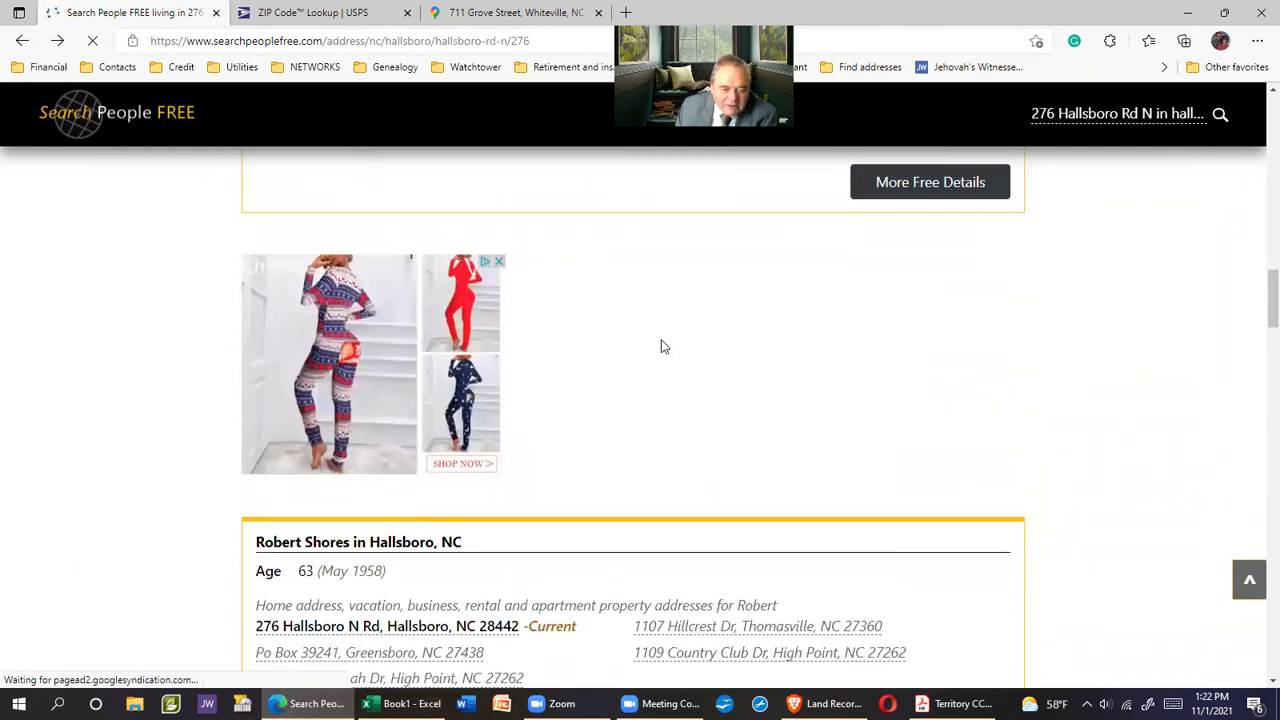
scroll(660, 345, down, 1)
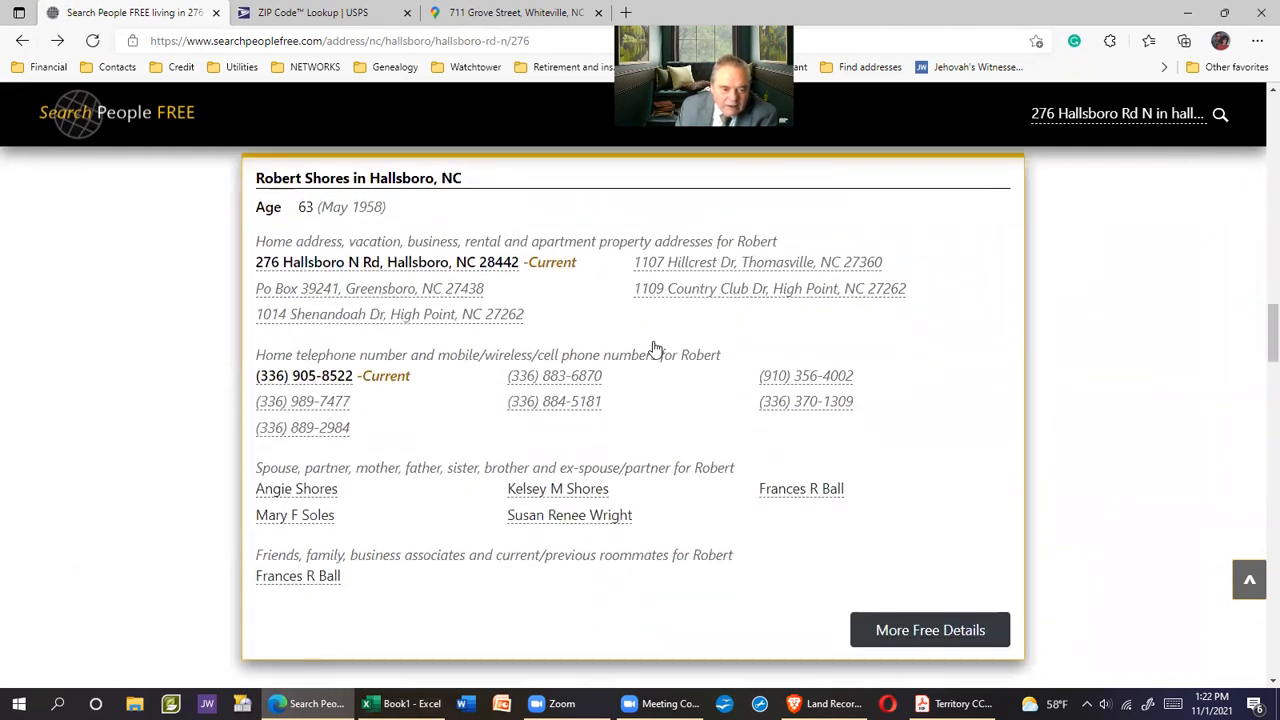
Open the 63-year-old resident's details and paste his name into cell A5
click(347, 181)
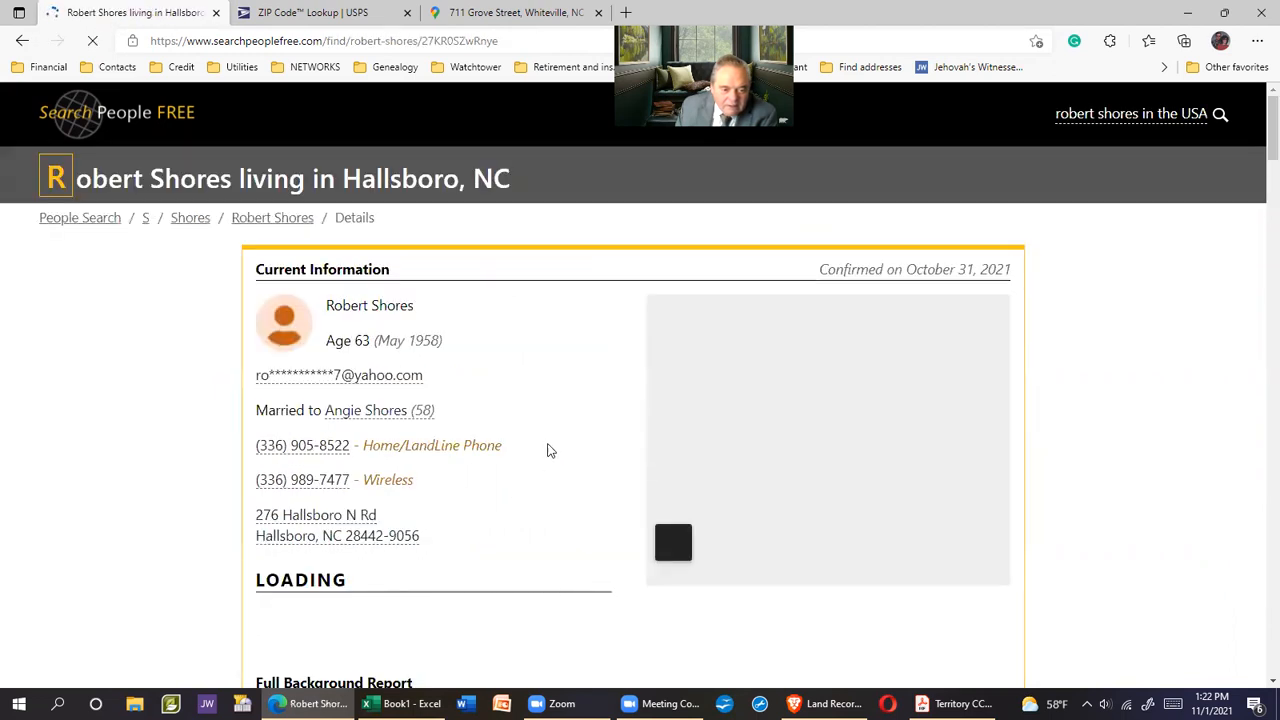
scroll(552, 440, down, 1)
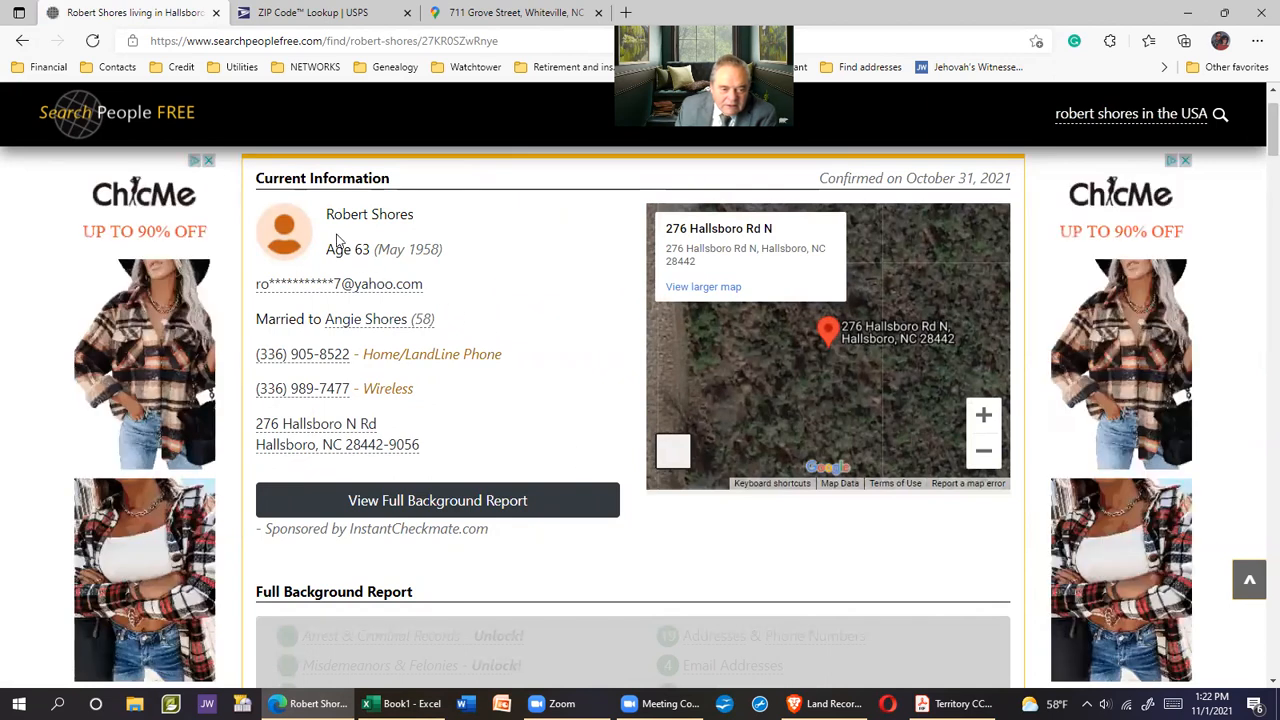
drag(327, 218, 411, 215)
right_click(402, 214)
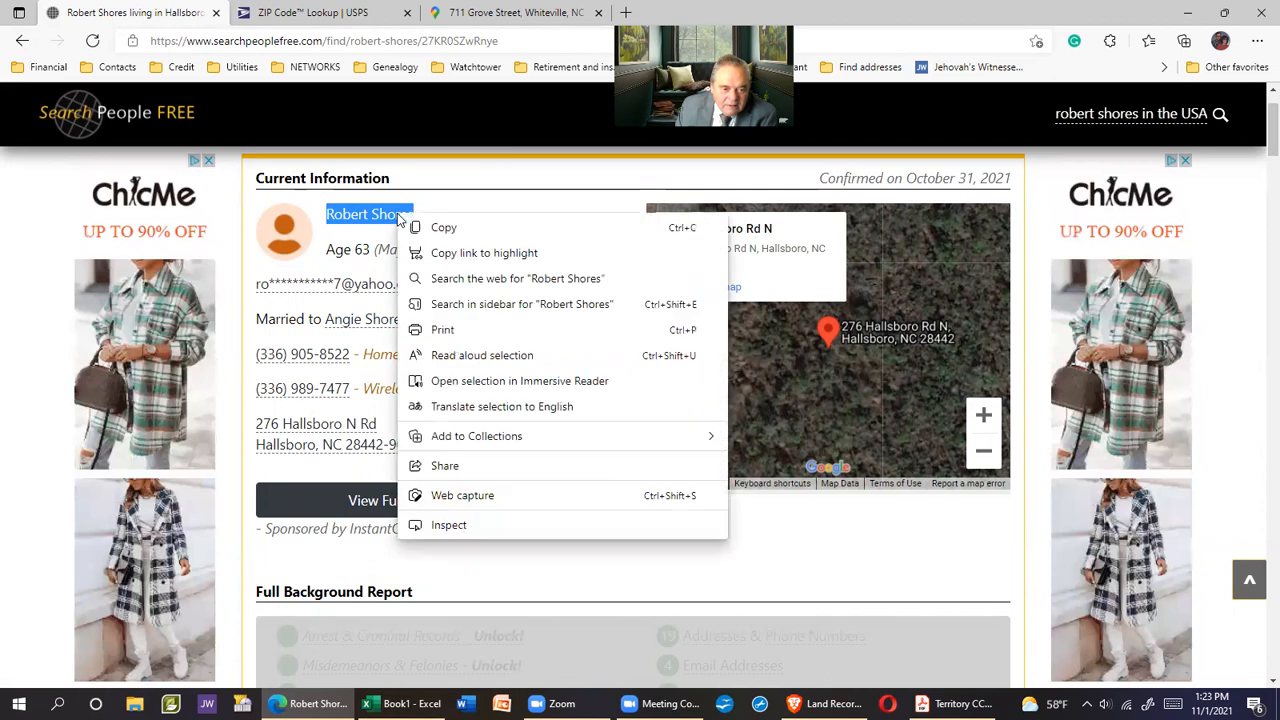
click(442, 229)
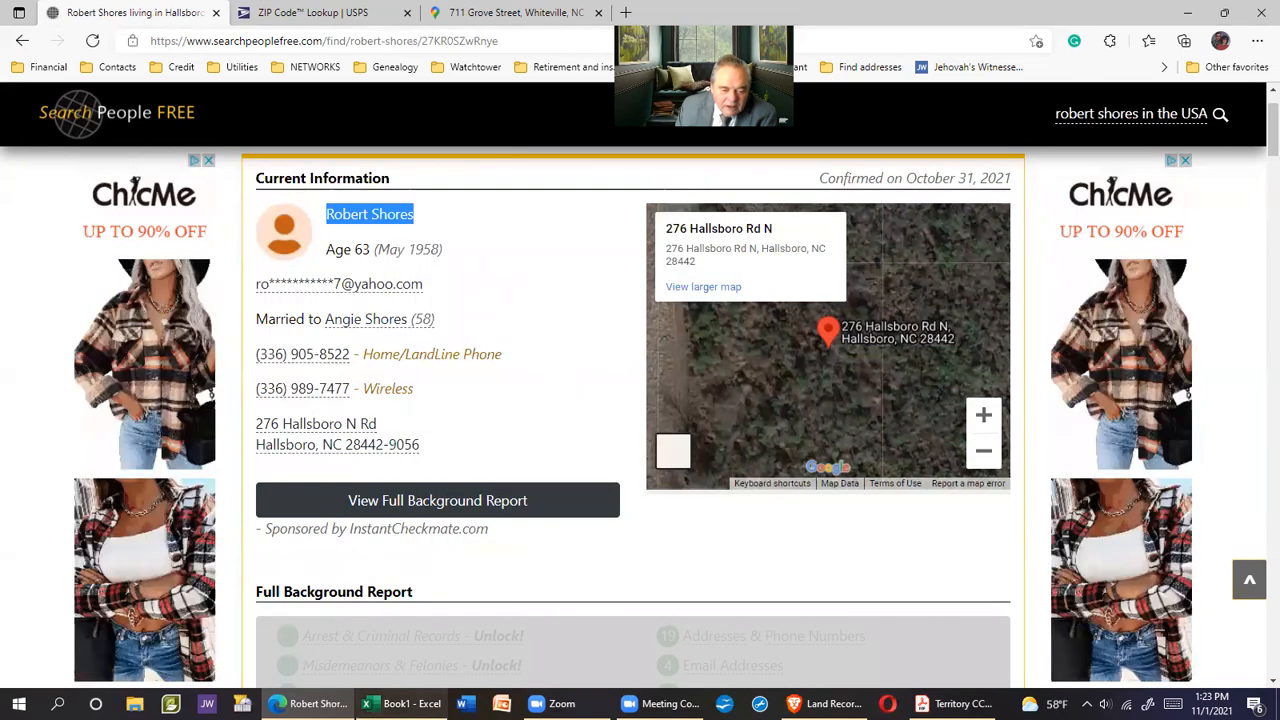
click(400, 703)
click(60, 254)
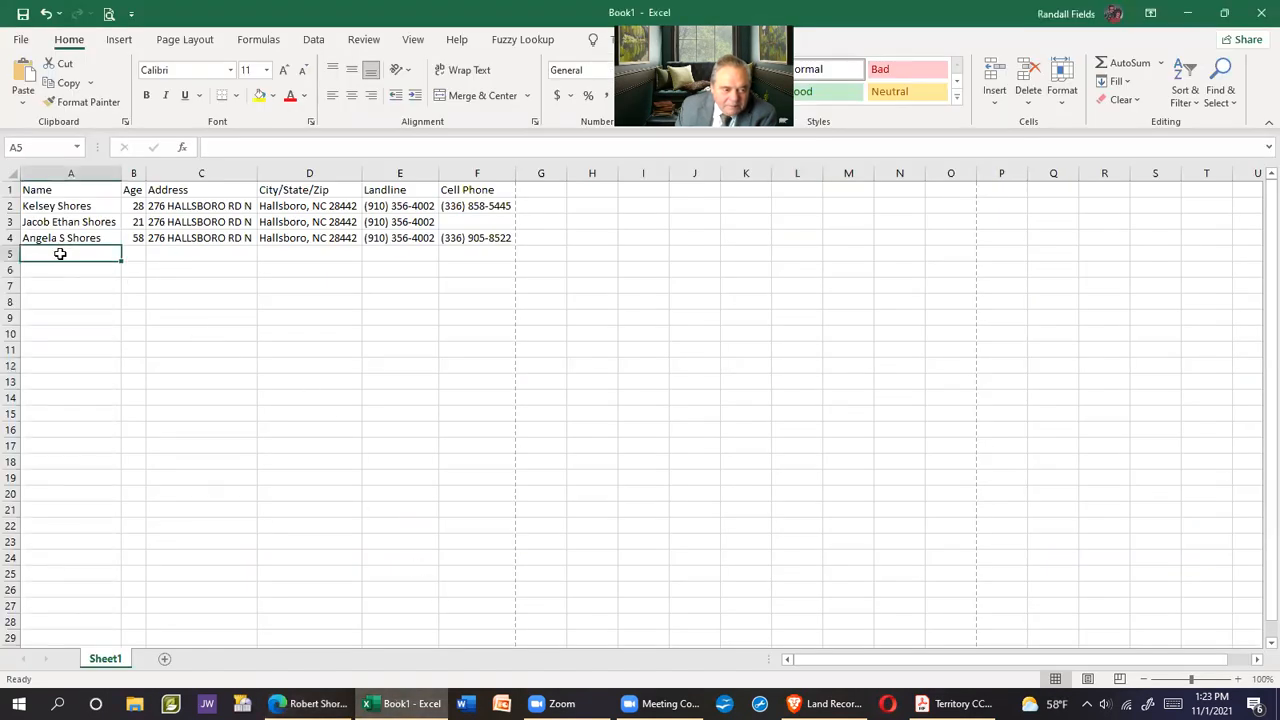
right_click(60, 254)
click(129, 332)
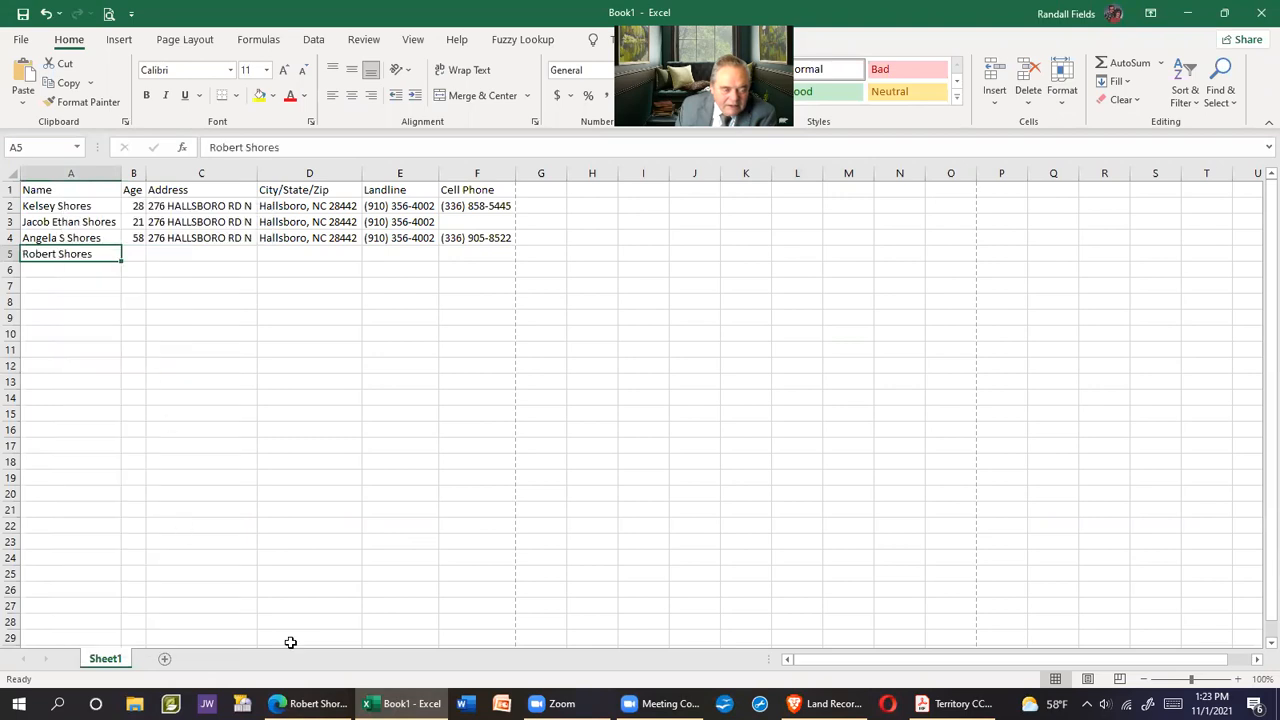
Copy his wireless number from the details page into cell F5
click(305, 703)
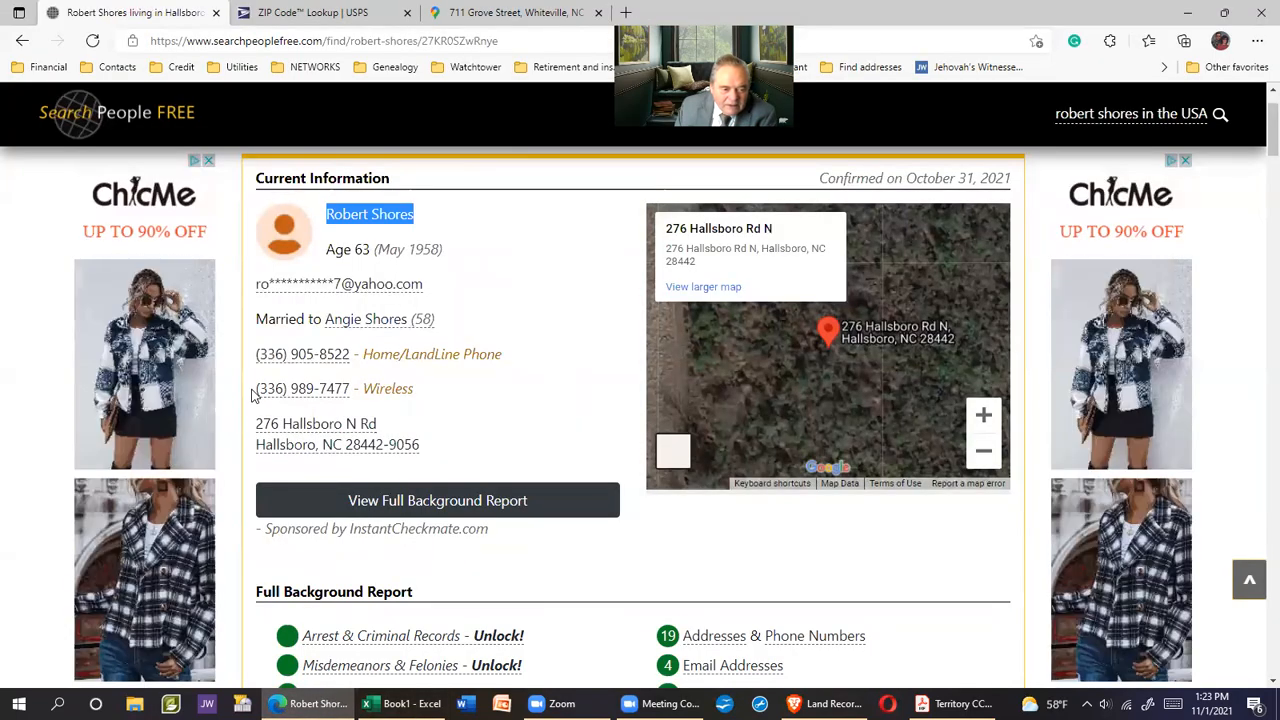
drag(255, 390, 349, 389)
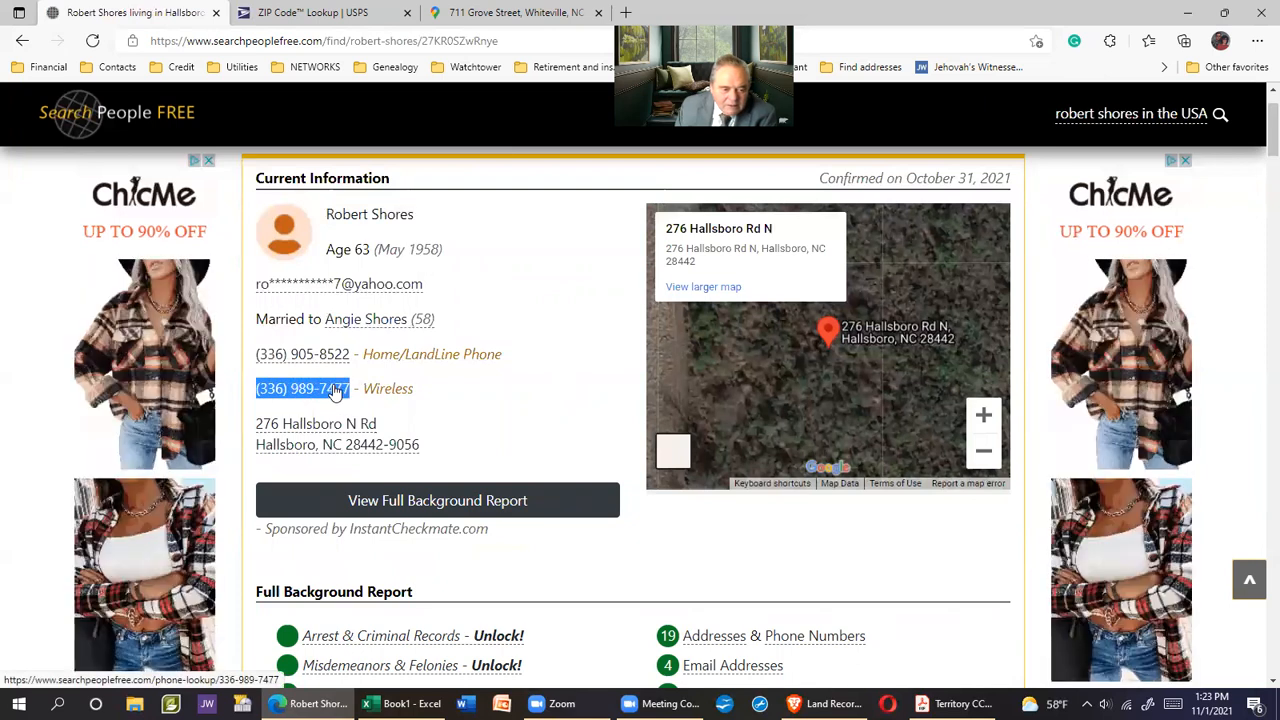
right_click(335, 392)
click(380, 374)
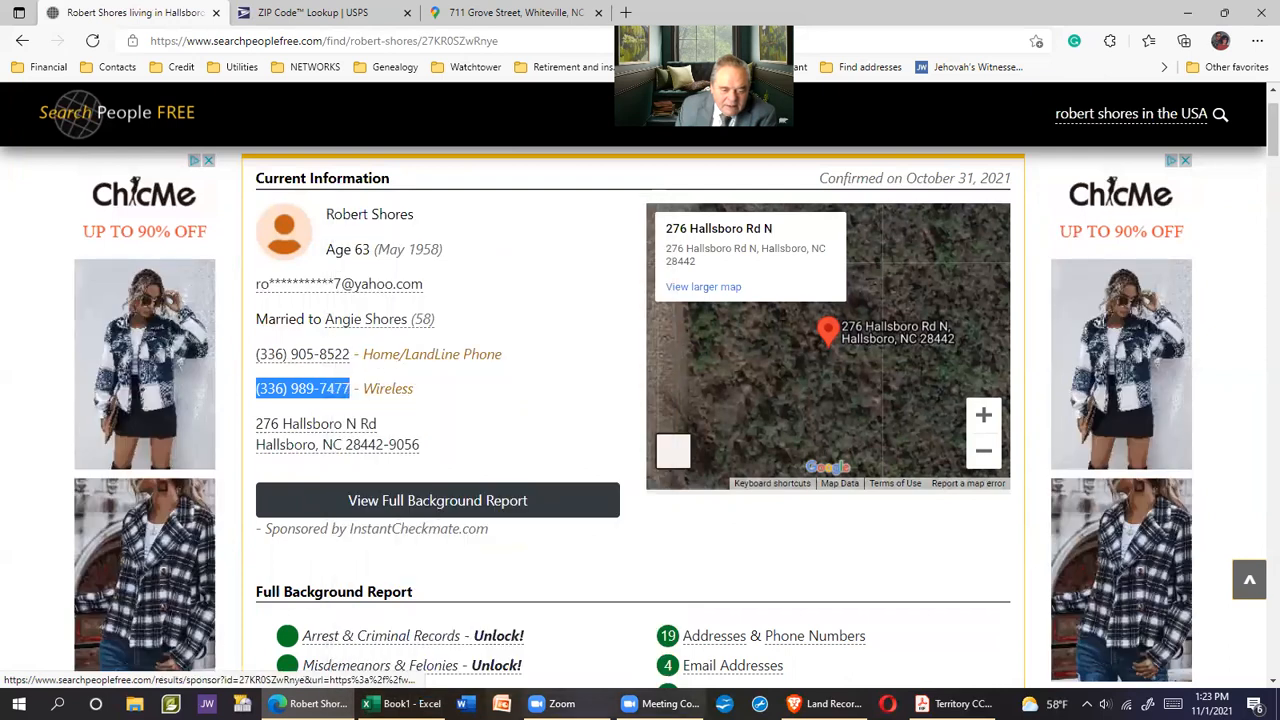
click(403, 703)
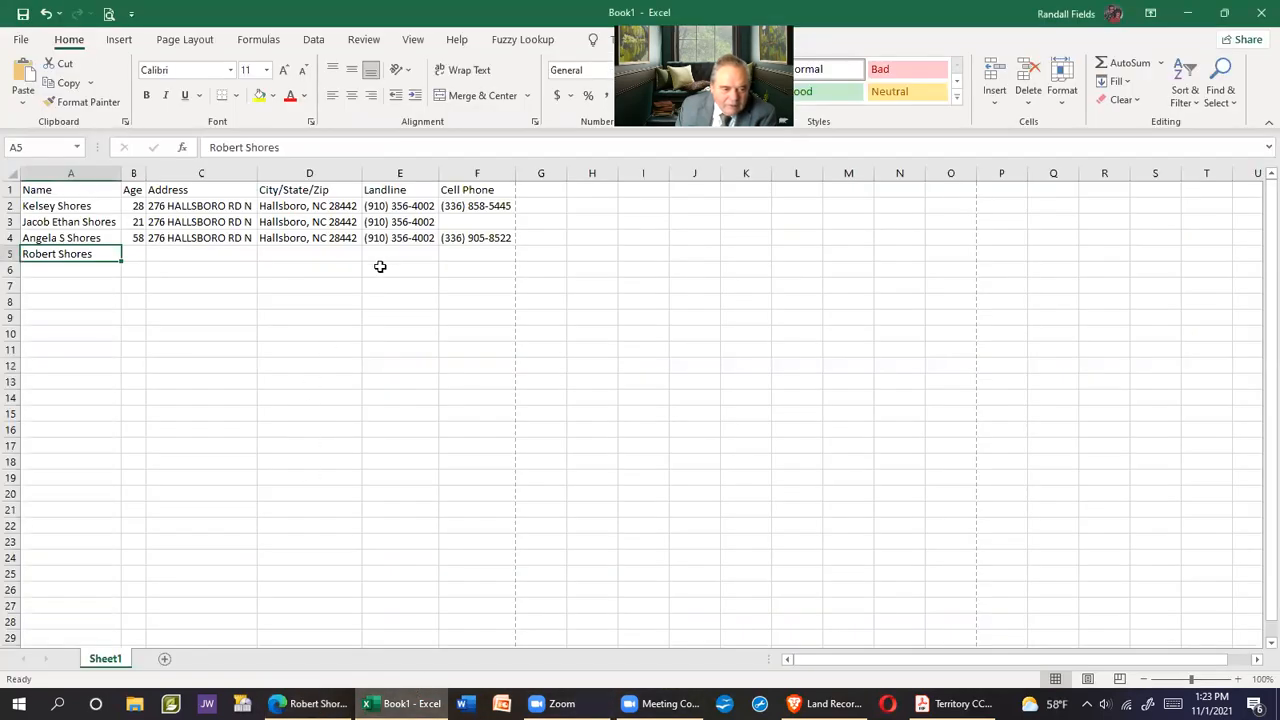
click(468, 256)
right_click(470, 255)
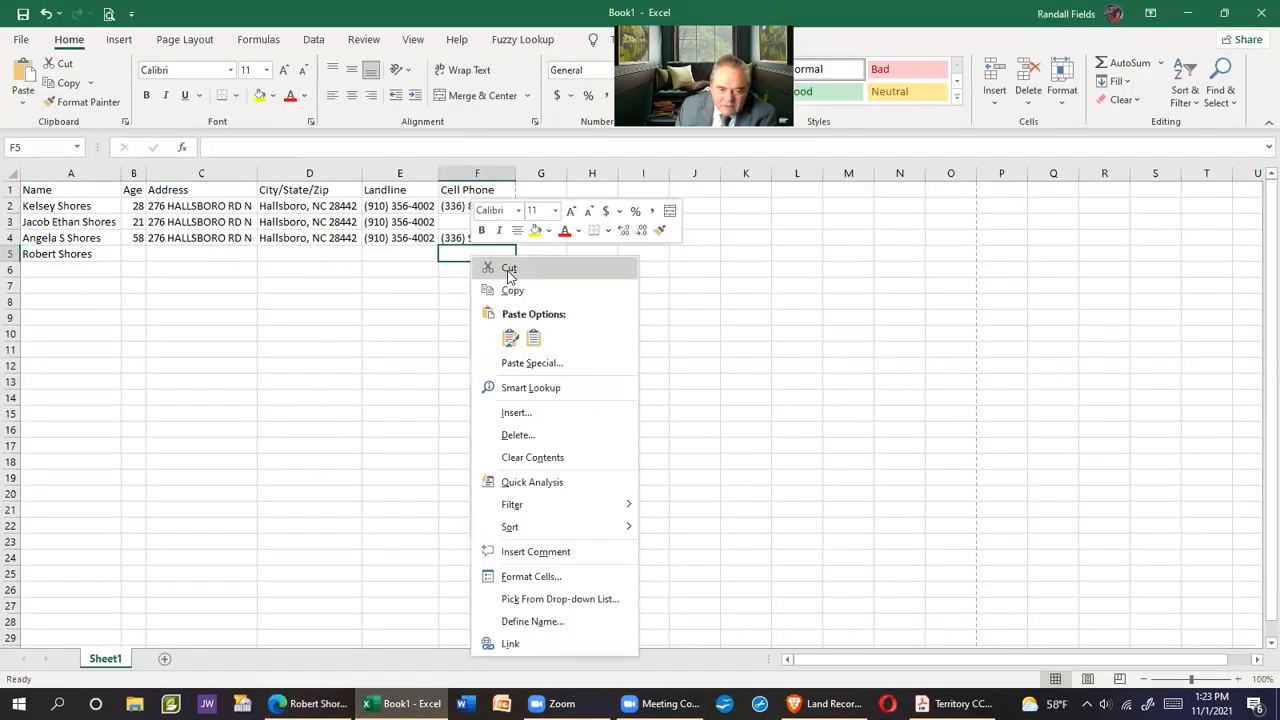
click(538, 344)
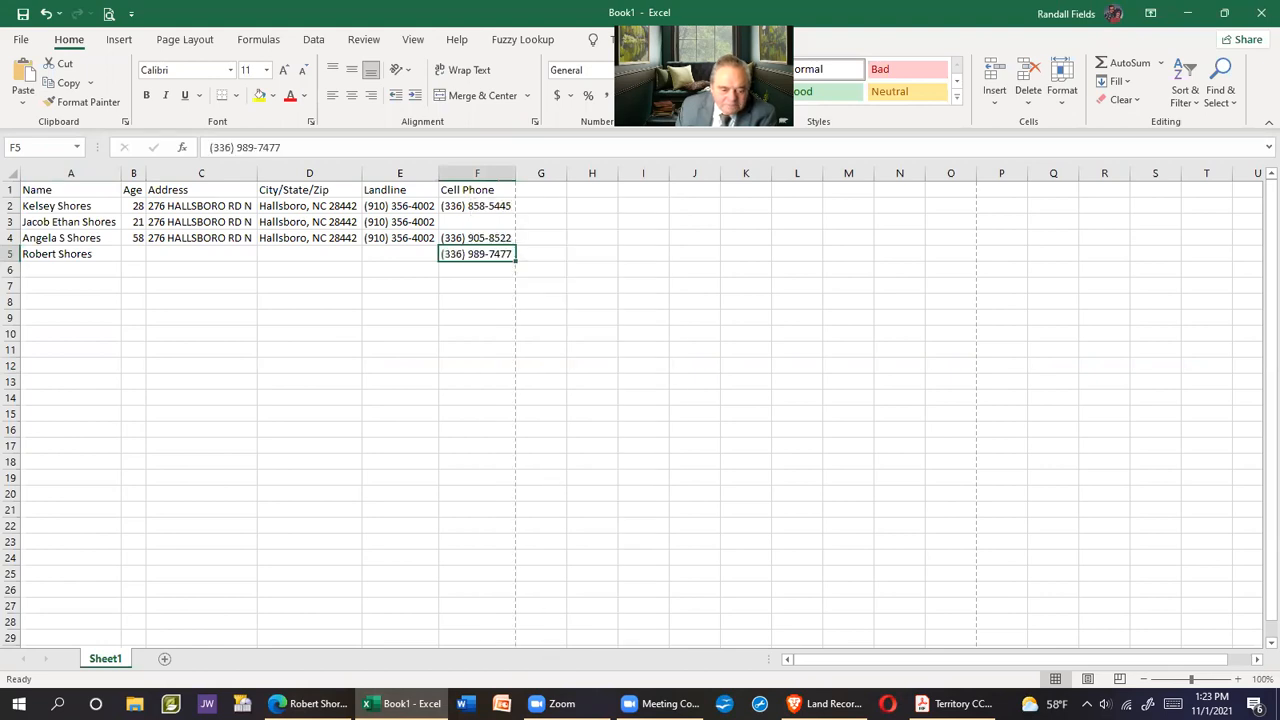
click(310, 703)
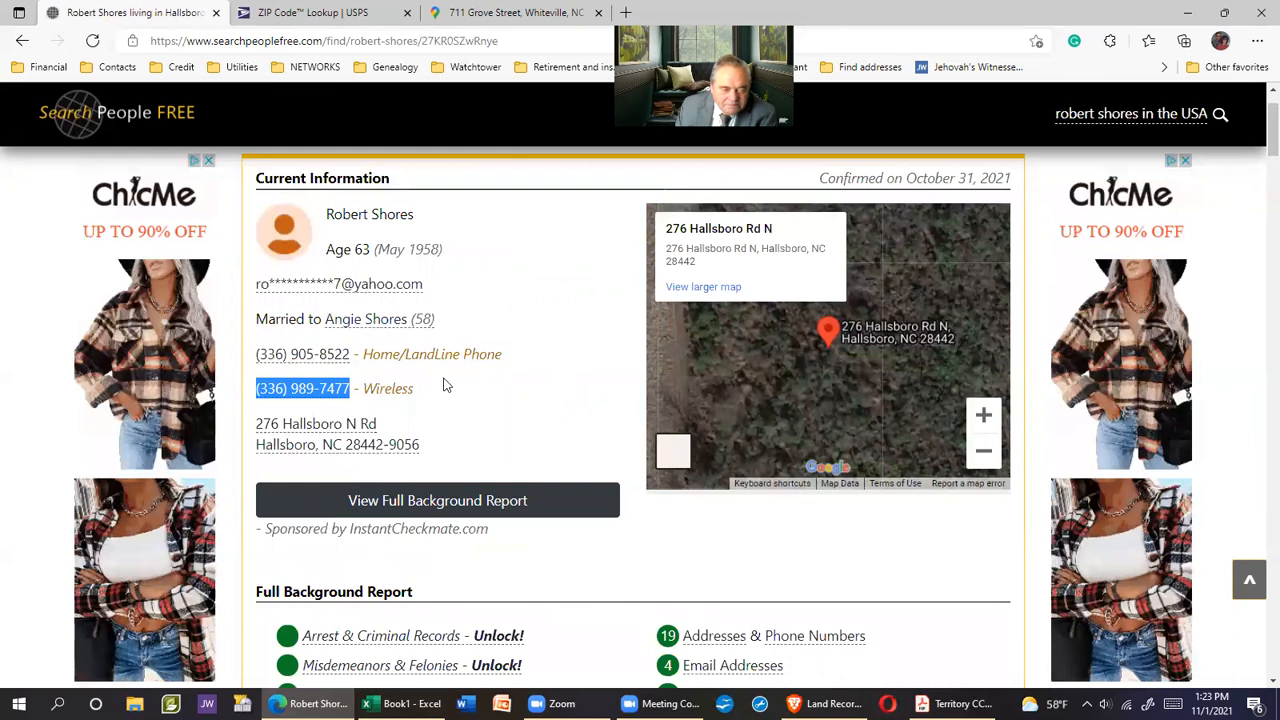
Enter age 63 in cell B5
click(403, 703)
key(ctrl+v)
click(135, 254)
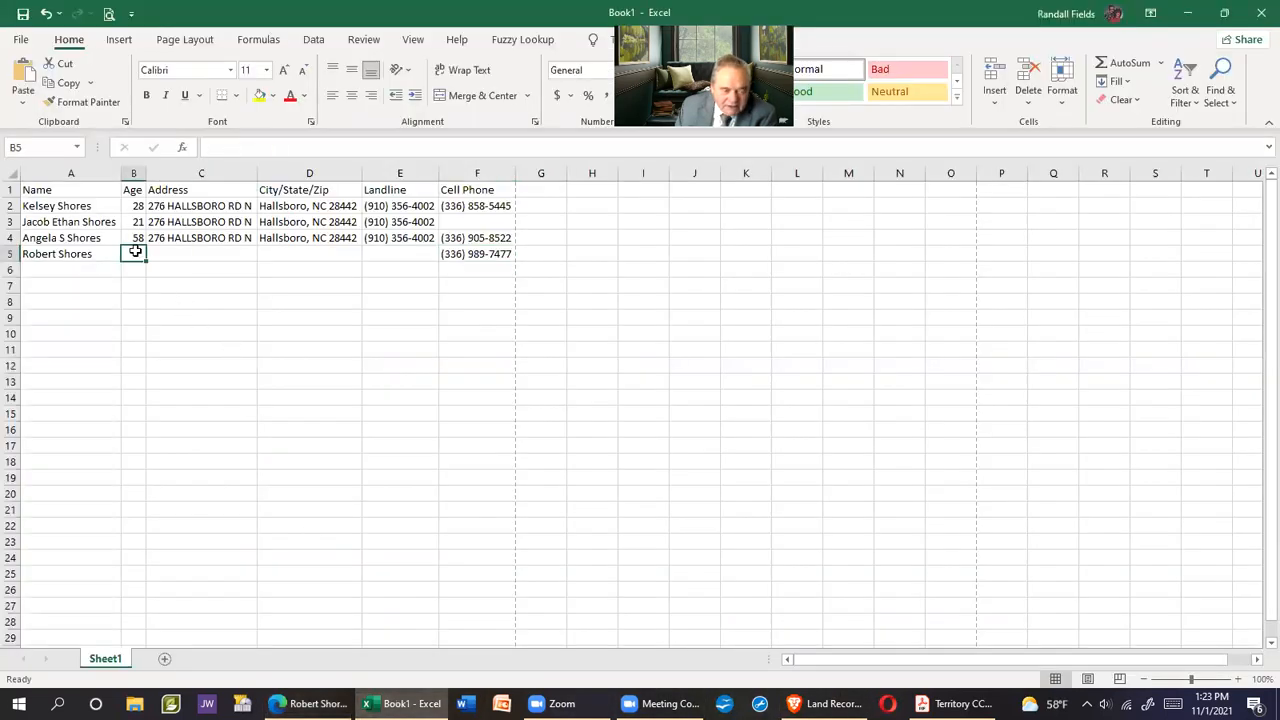
text(63)
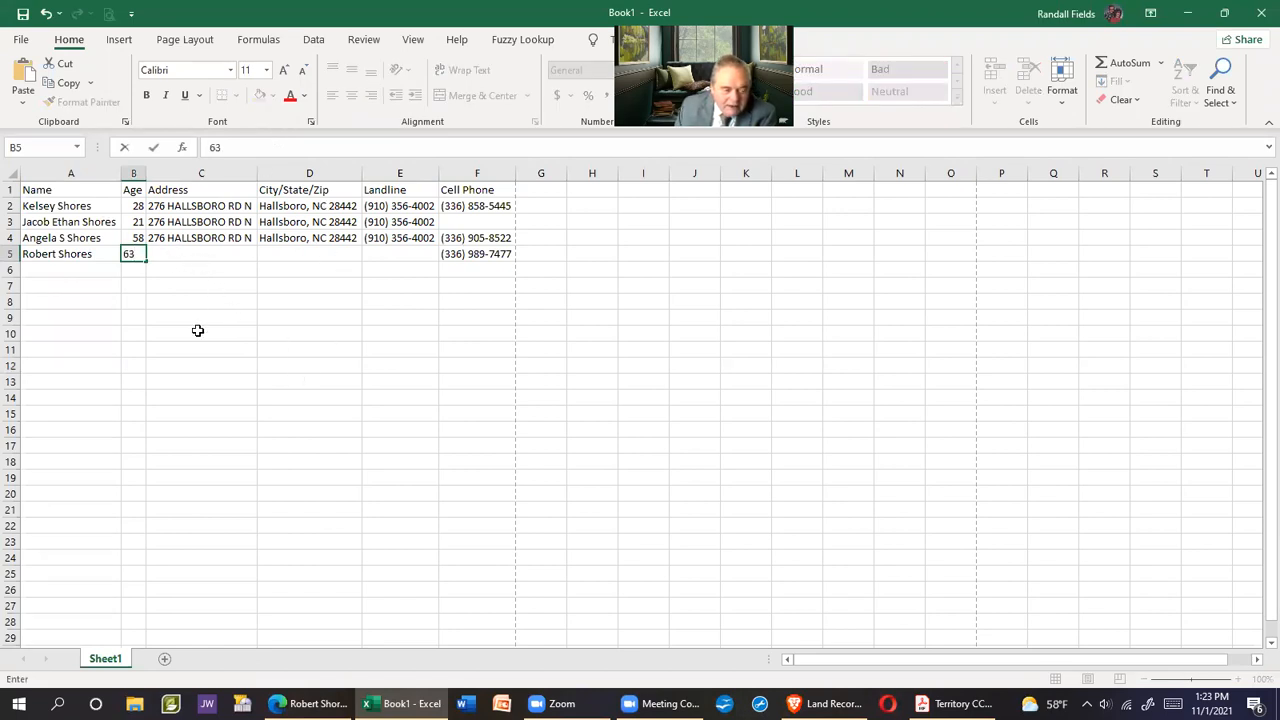
Fill row 4's address, city/state/ZIP and landline down into row 5 (C4:E5 Fill Down)
click(310, 703)
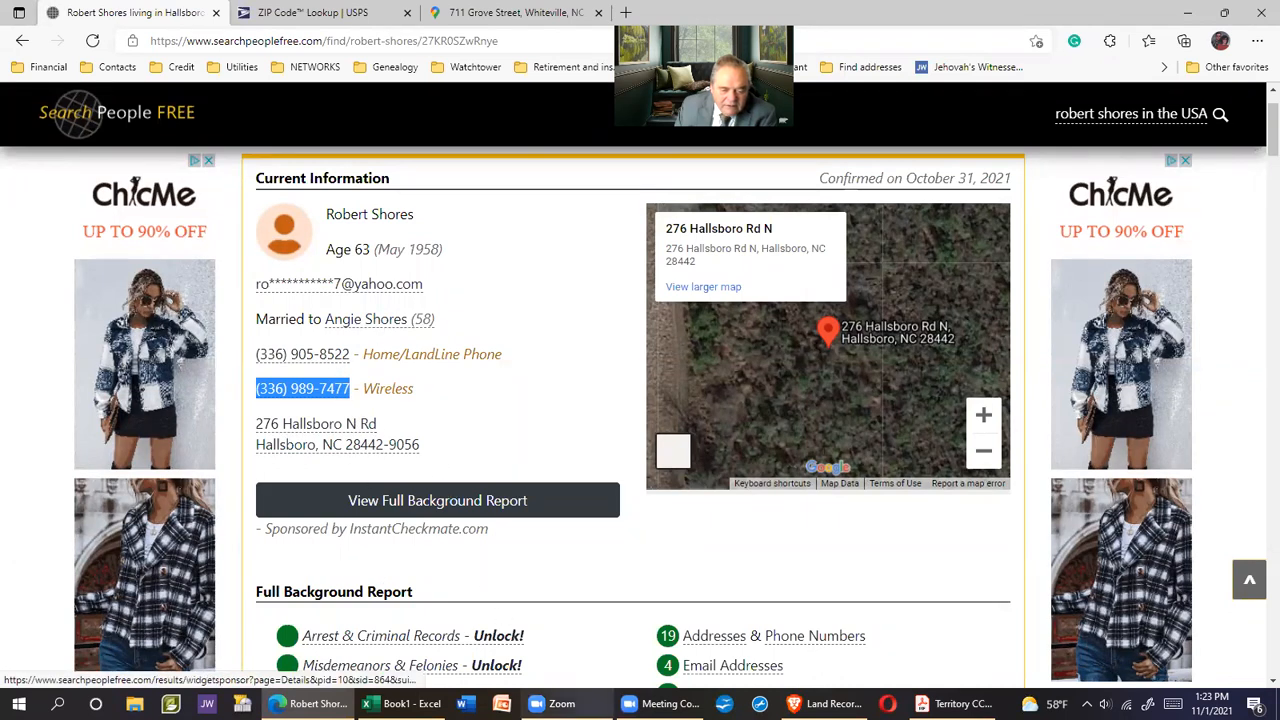
click(400, 703)
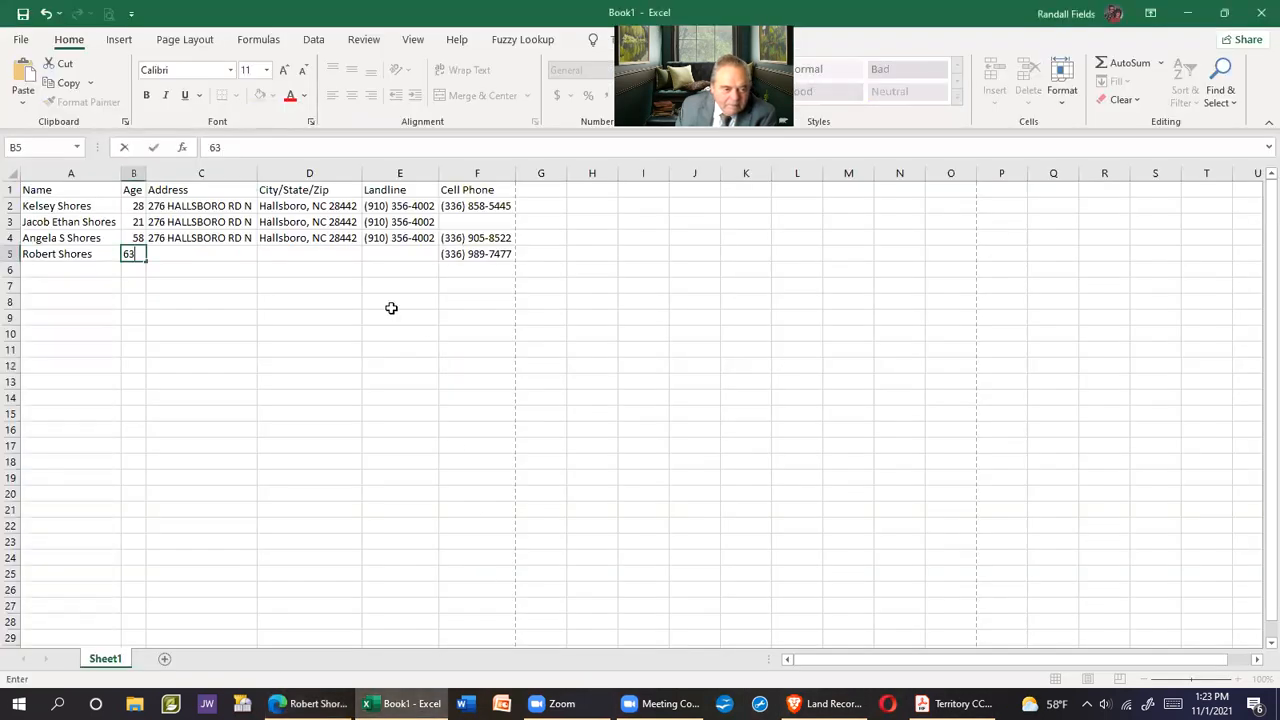
drag(171, 238, 367, 253)
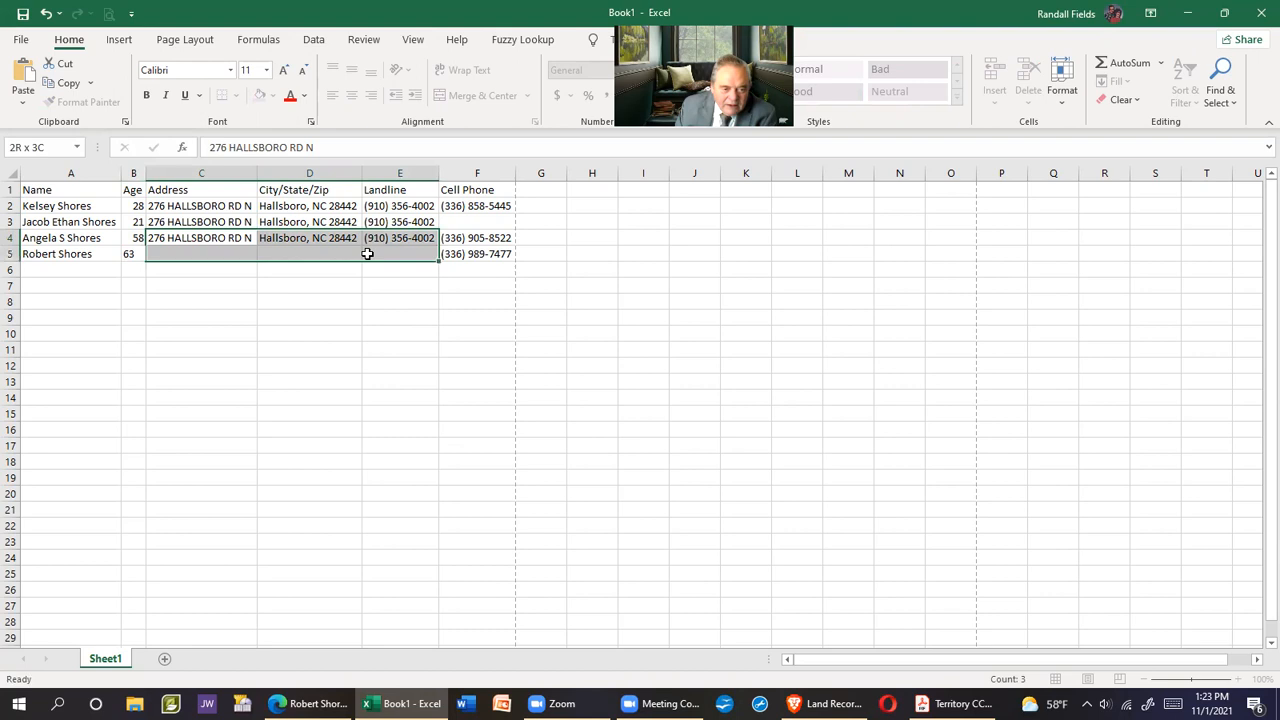
click(1116, 81)
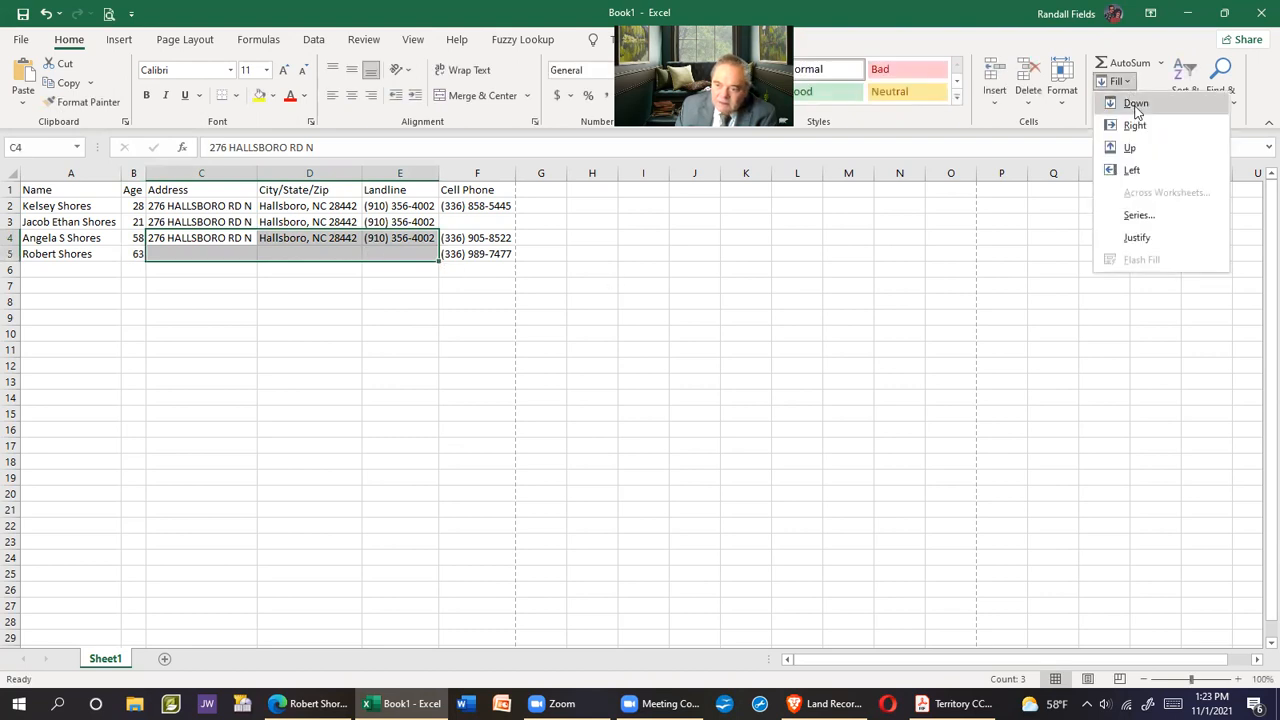
click(1136, 104)
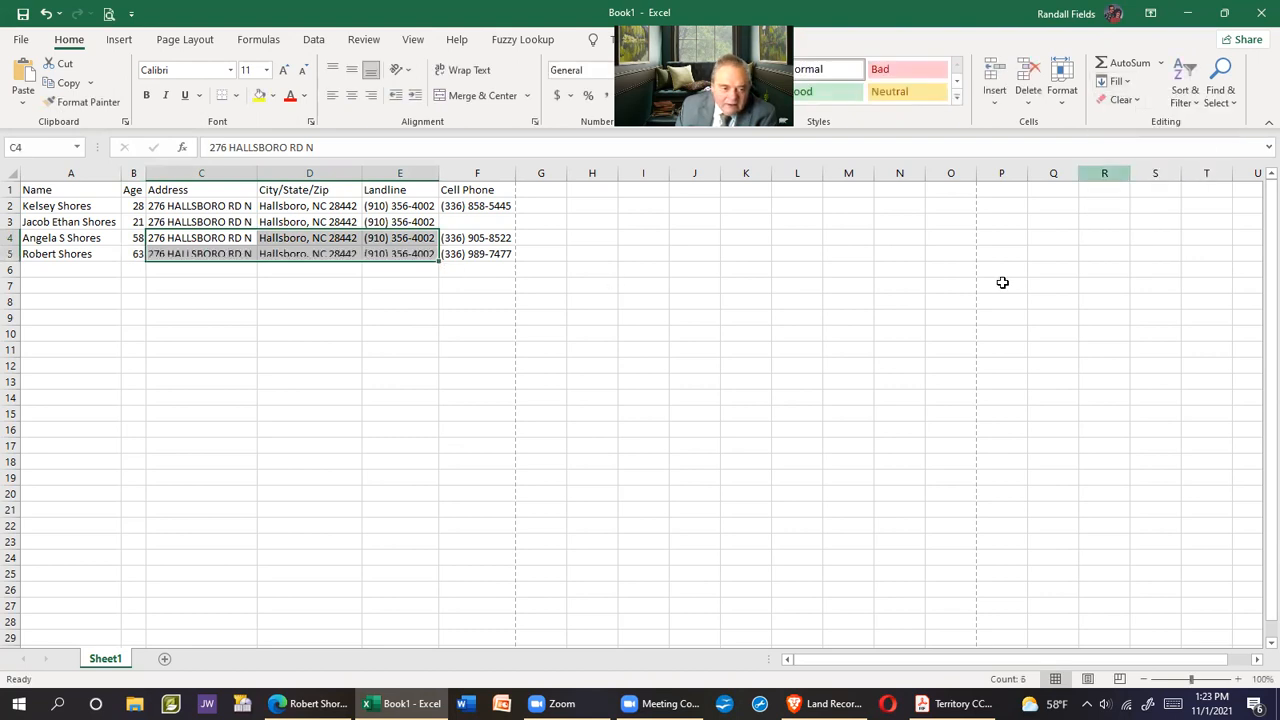
click(749, 412)
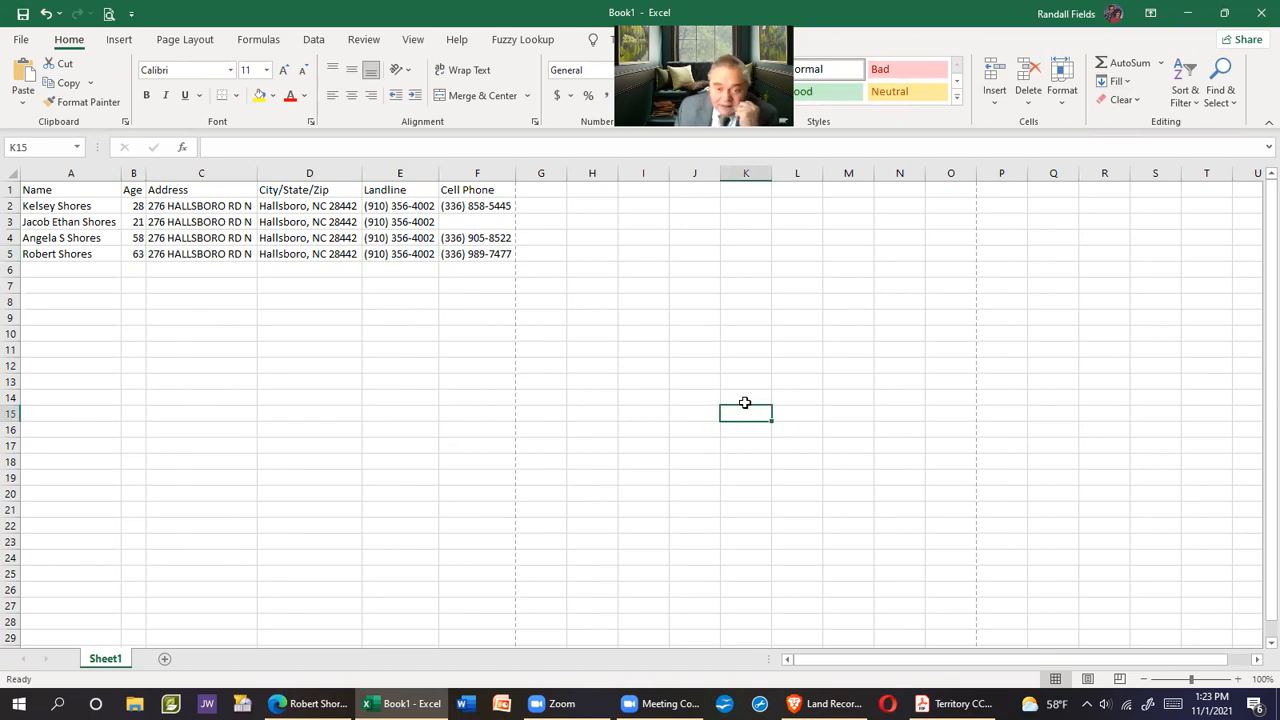
Preview how the resident list prints, then bring up the territory map PDF
click(109, 13)
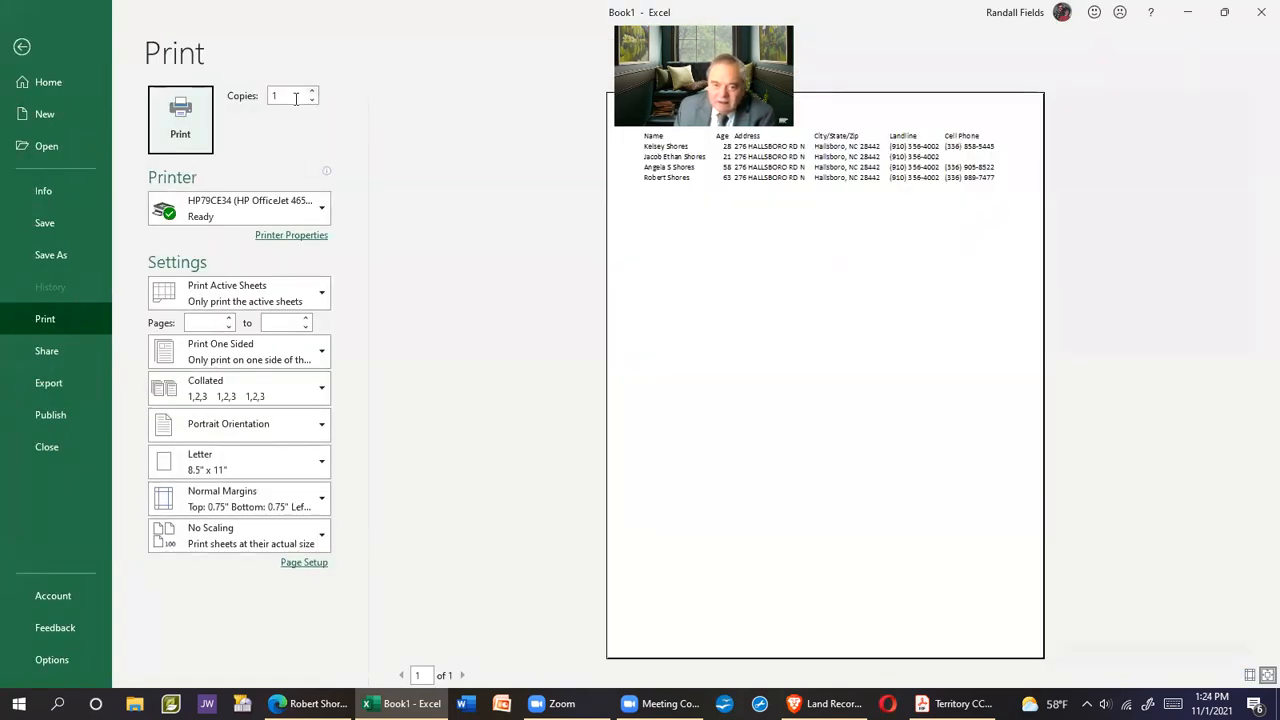
click(22, 48)
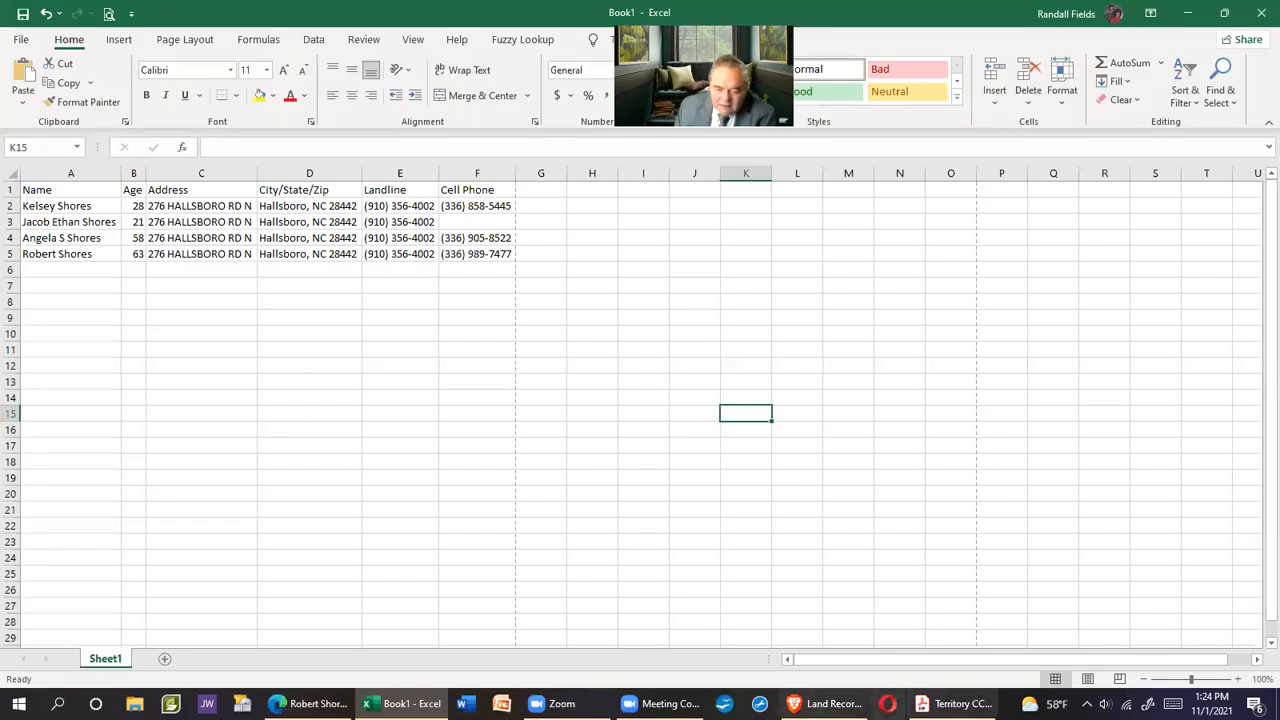
mouse_move(952, 704)
click(866, 645)
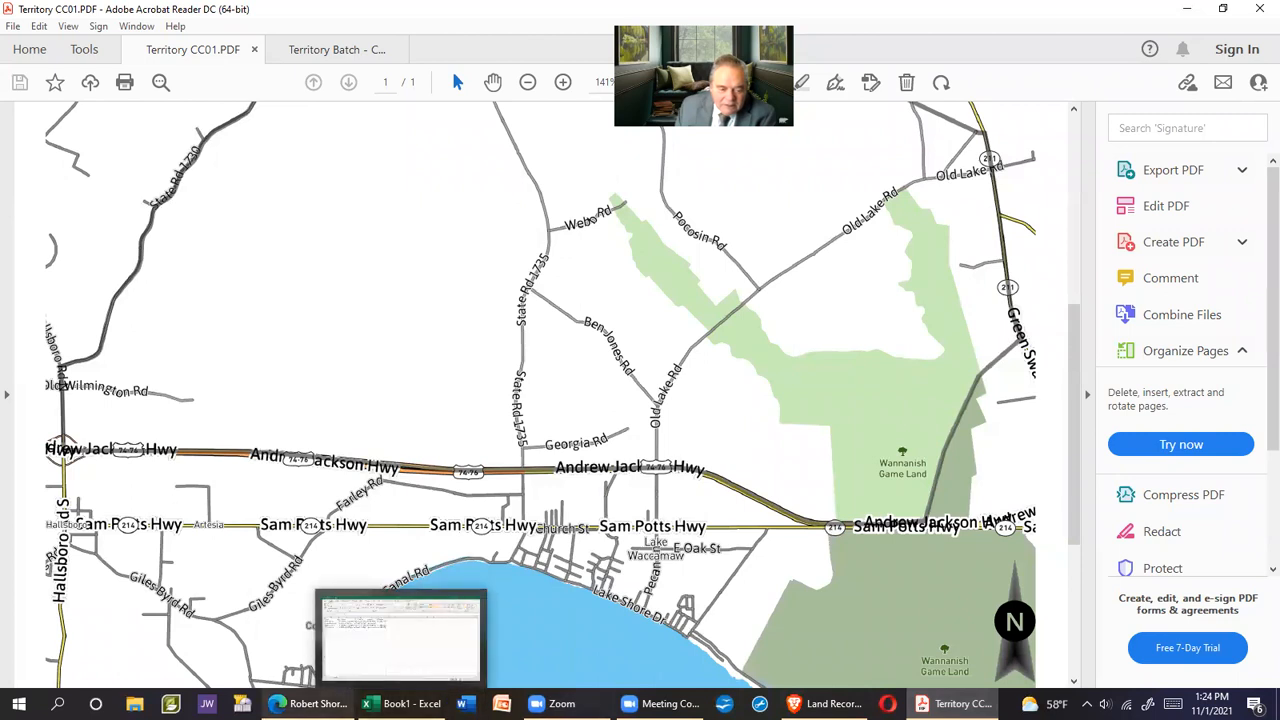
Switch between the spreadsheet and the resident's details page, ending on the people-search page
click(305, 704)
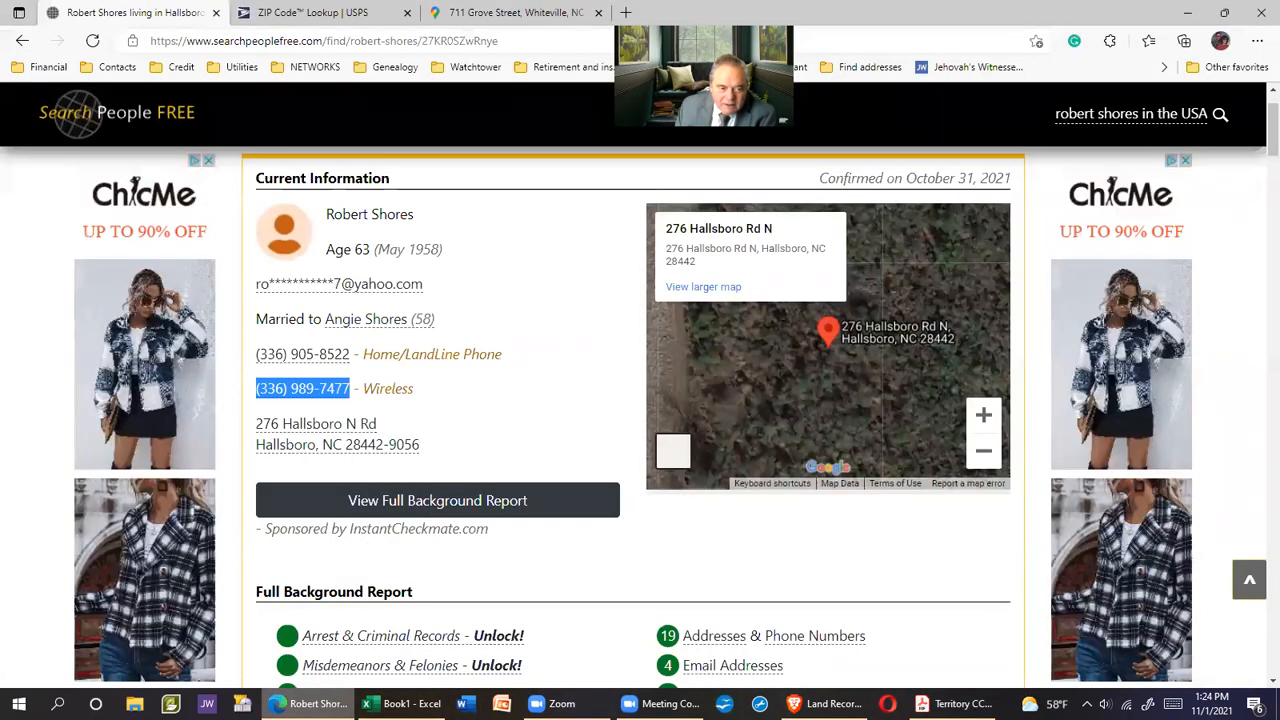
click(400, 704)
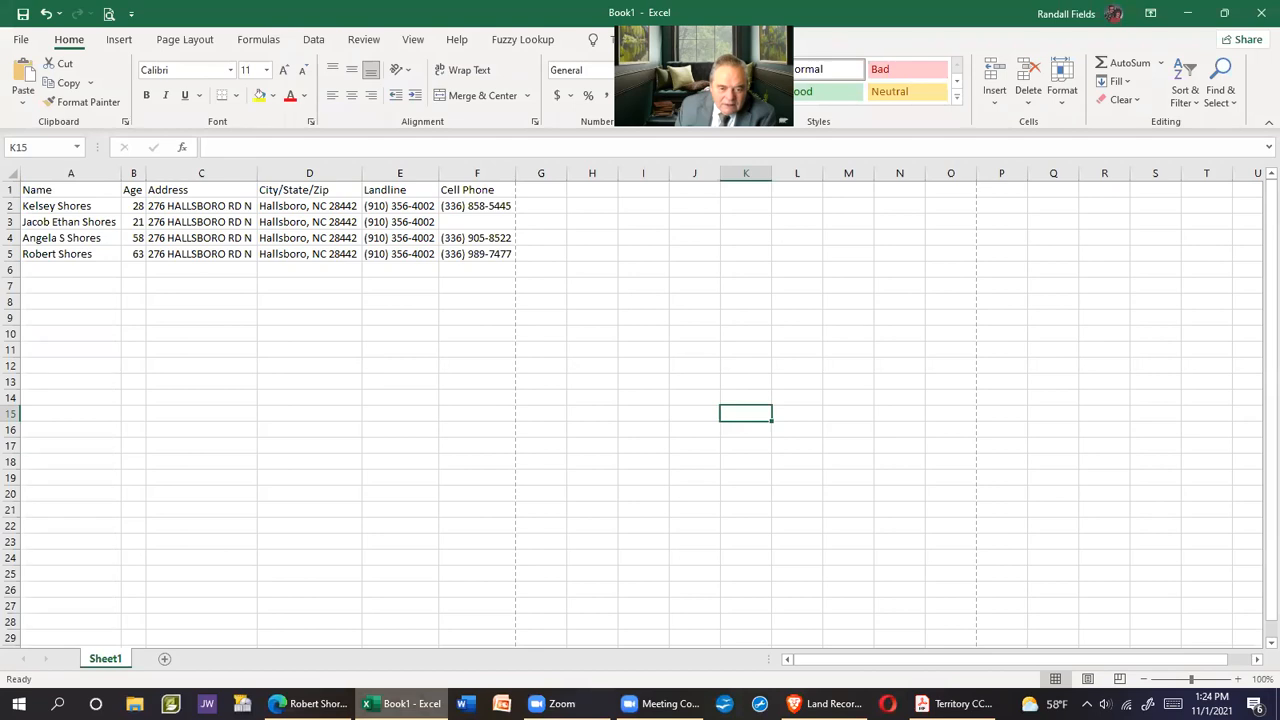
click(305, 704)
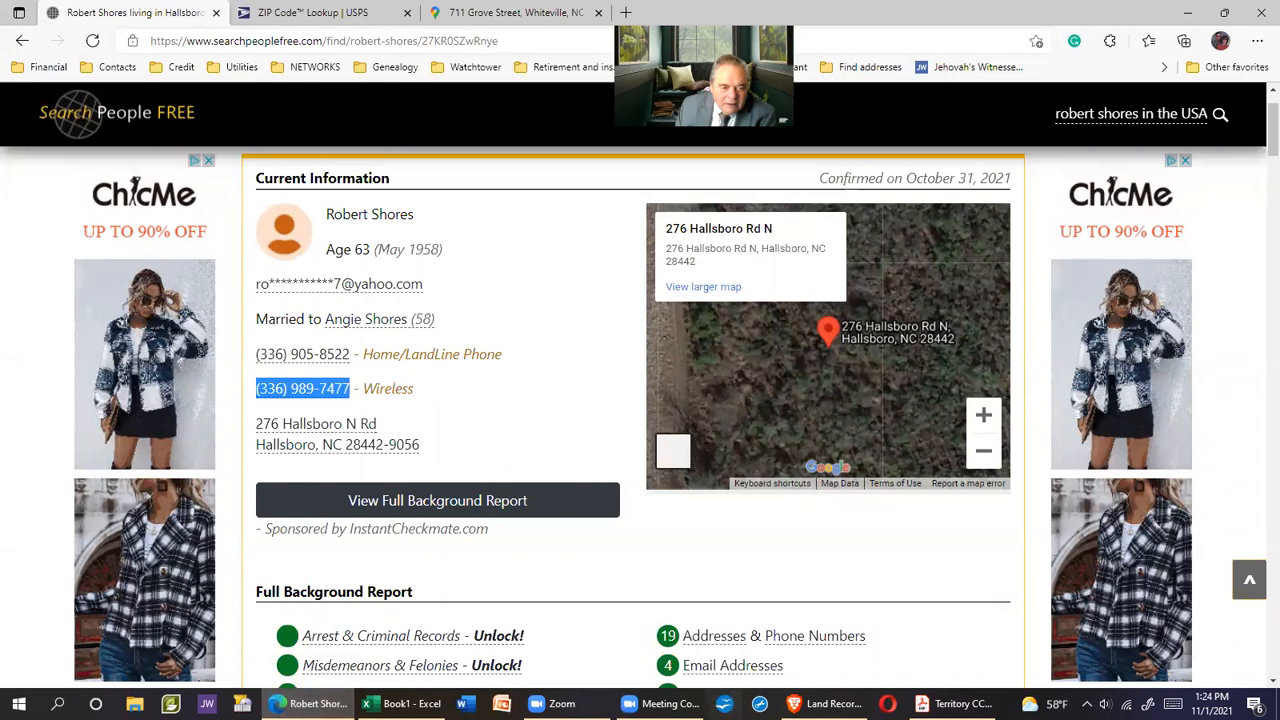
click(403, 704)
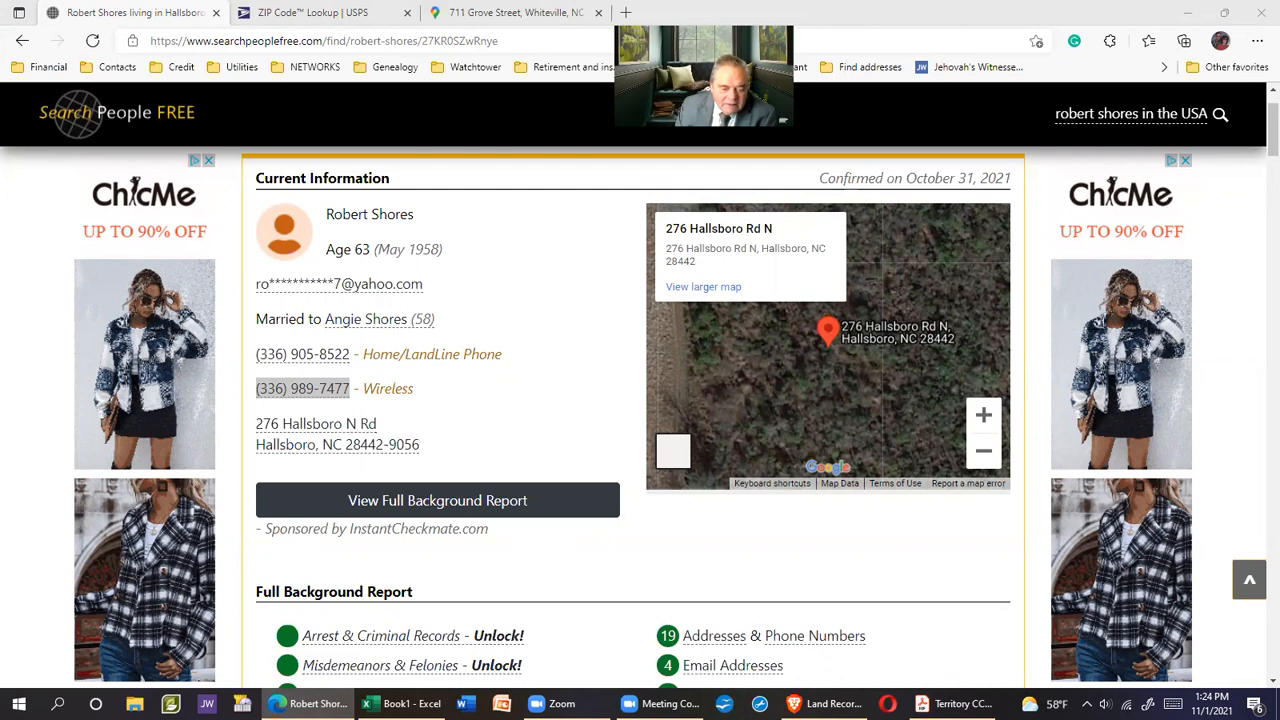
key(alt+Tab)
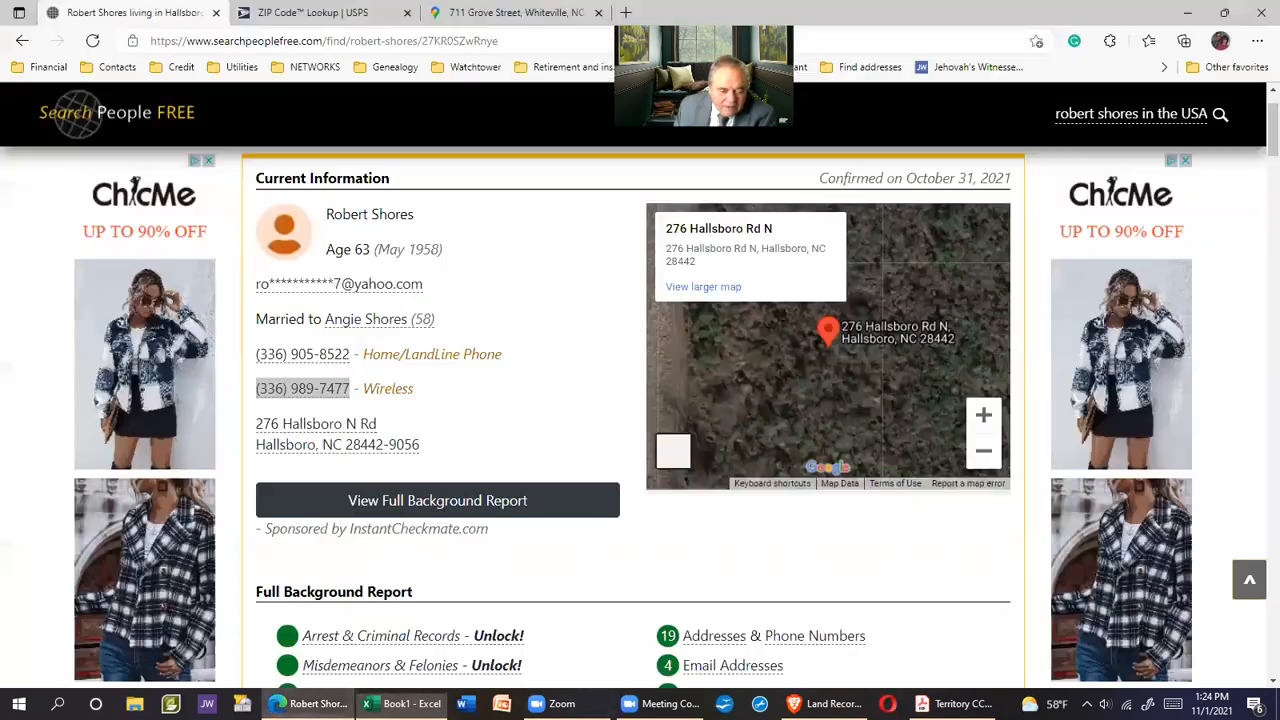
click(305, 704)
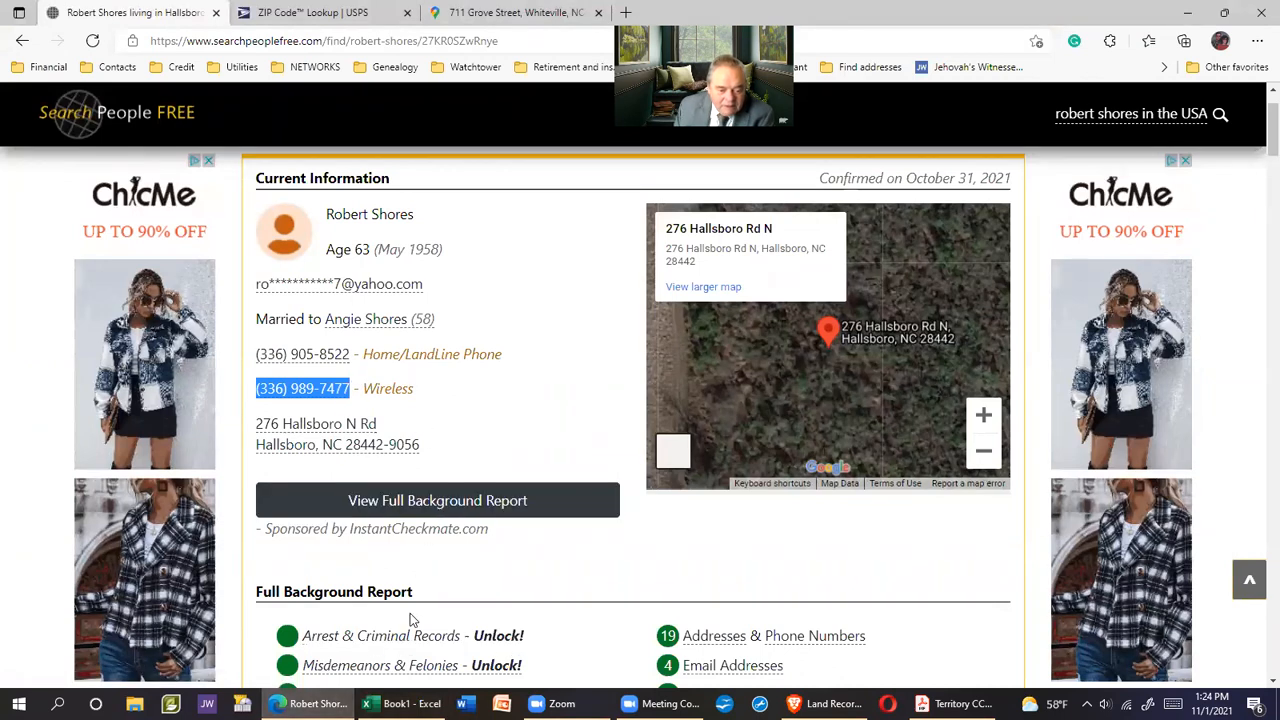
click(400, 704)
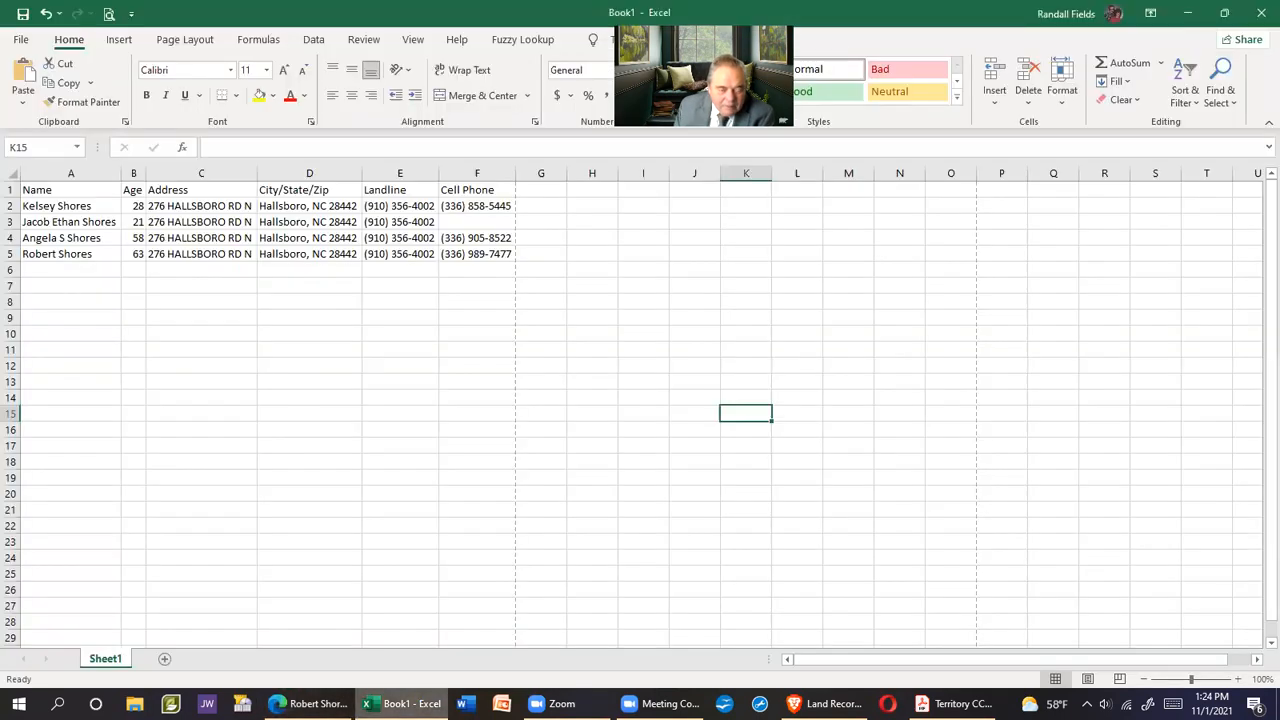
click(305, 704)
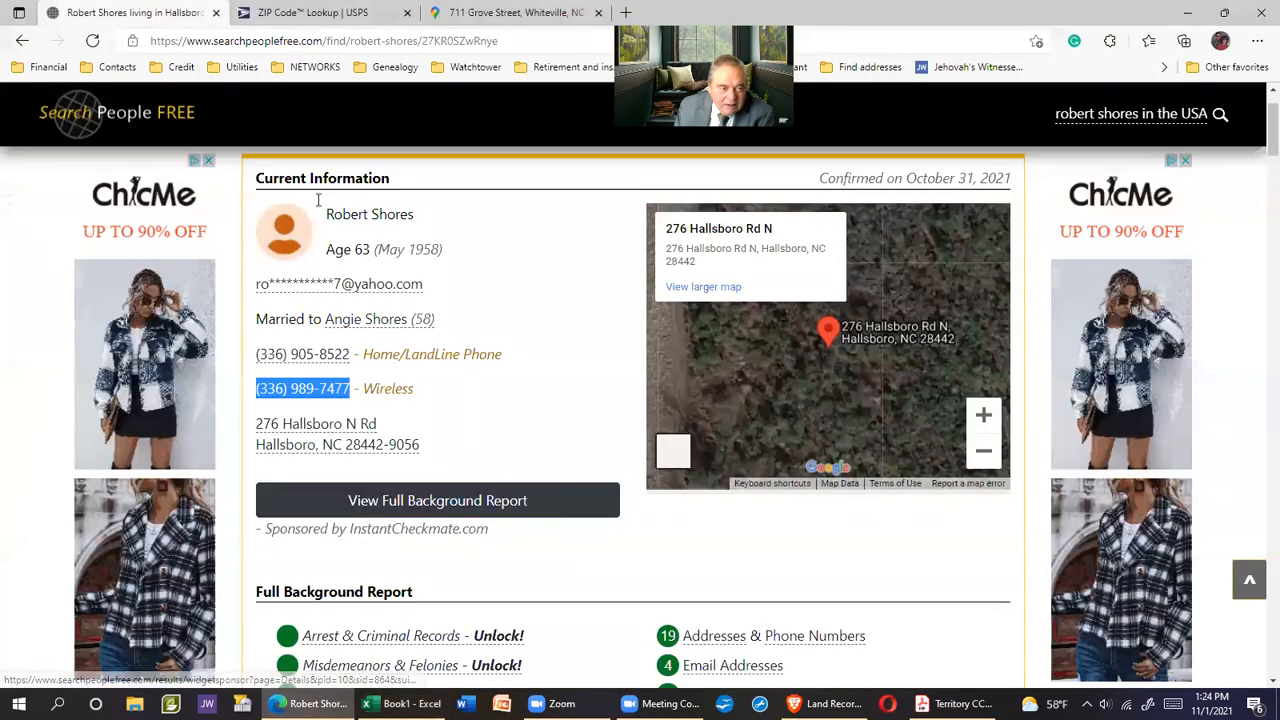
From the Hallsboro address results, open the next resident's details and press and hold past the human check
click(18, 40)
scroll(605, 365, down, 5)
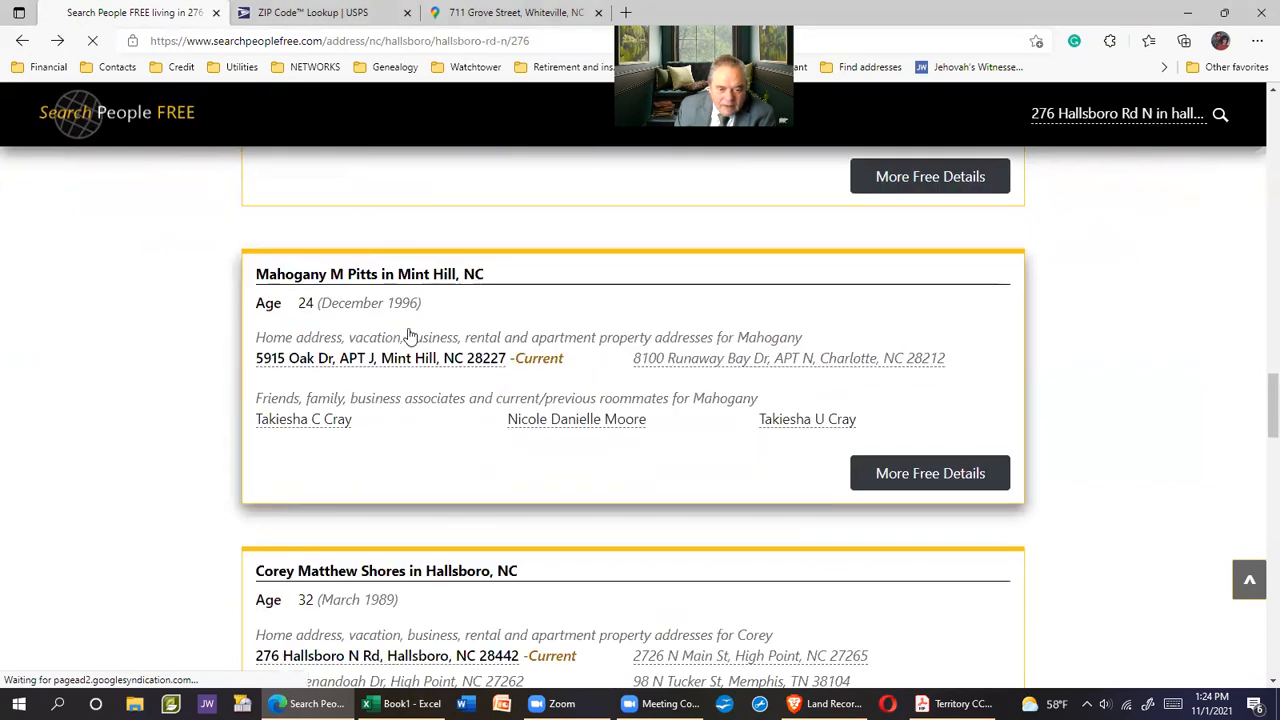
scroll(518, 425, down, 3)
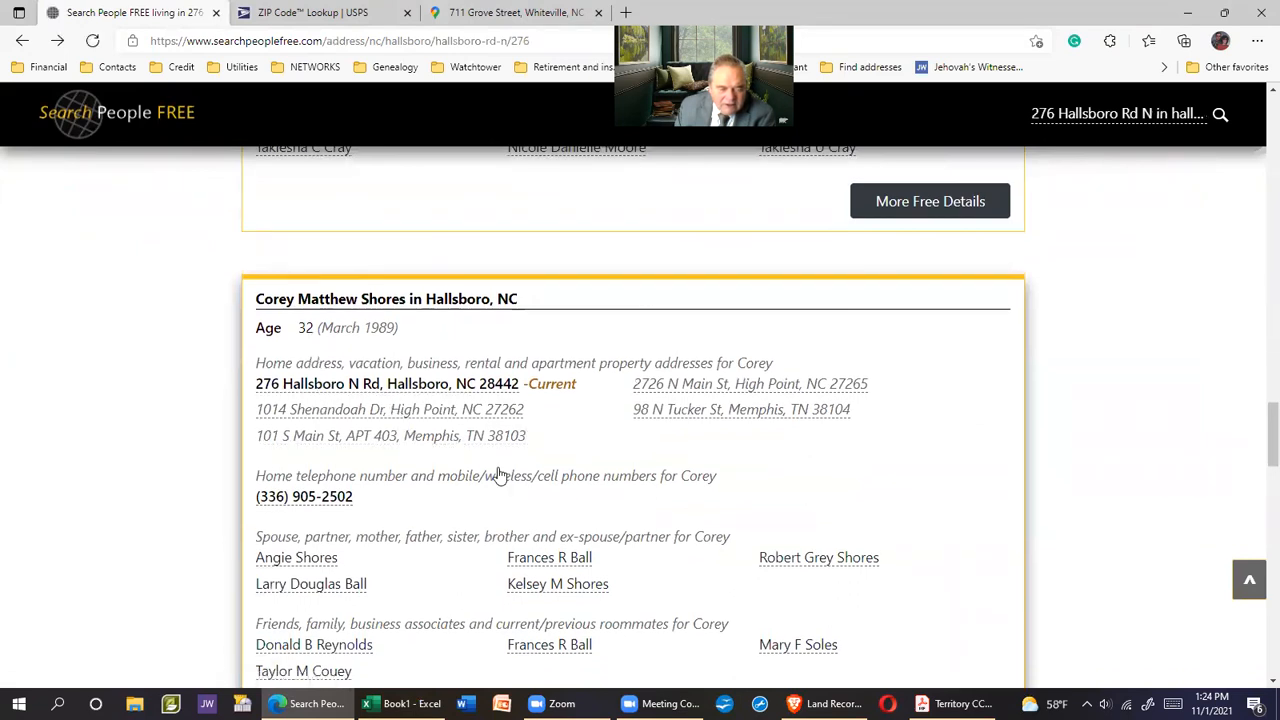
scroll(614, 480, down, 1)
click(385, 212)
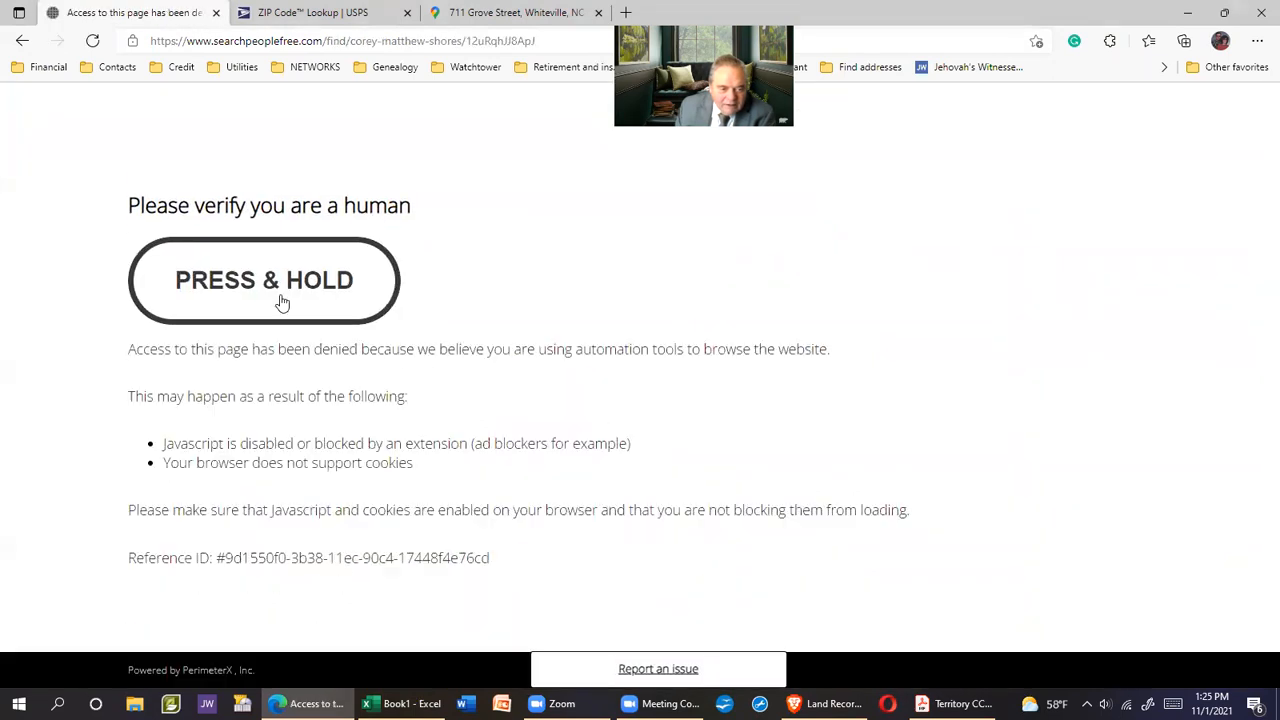
drag(277, 281, 280, 288)
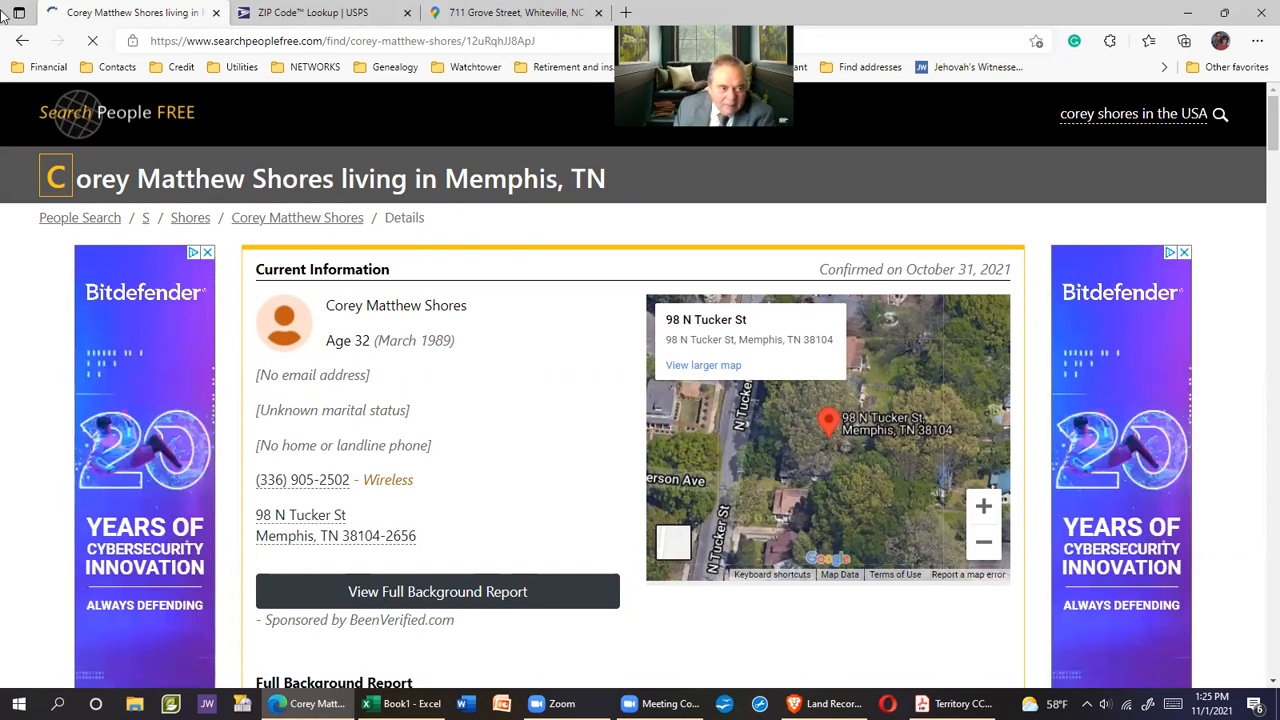
Return to the results and open the 32-year-old resident's full details, holding through the verification
click(22, 40)
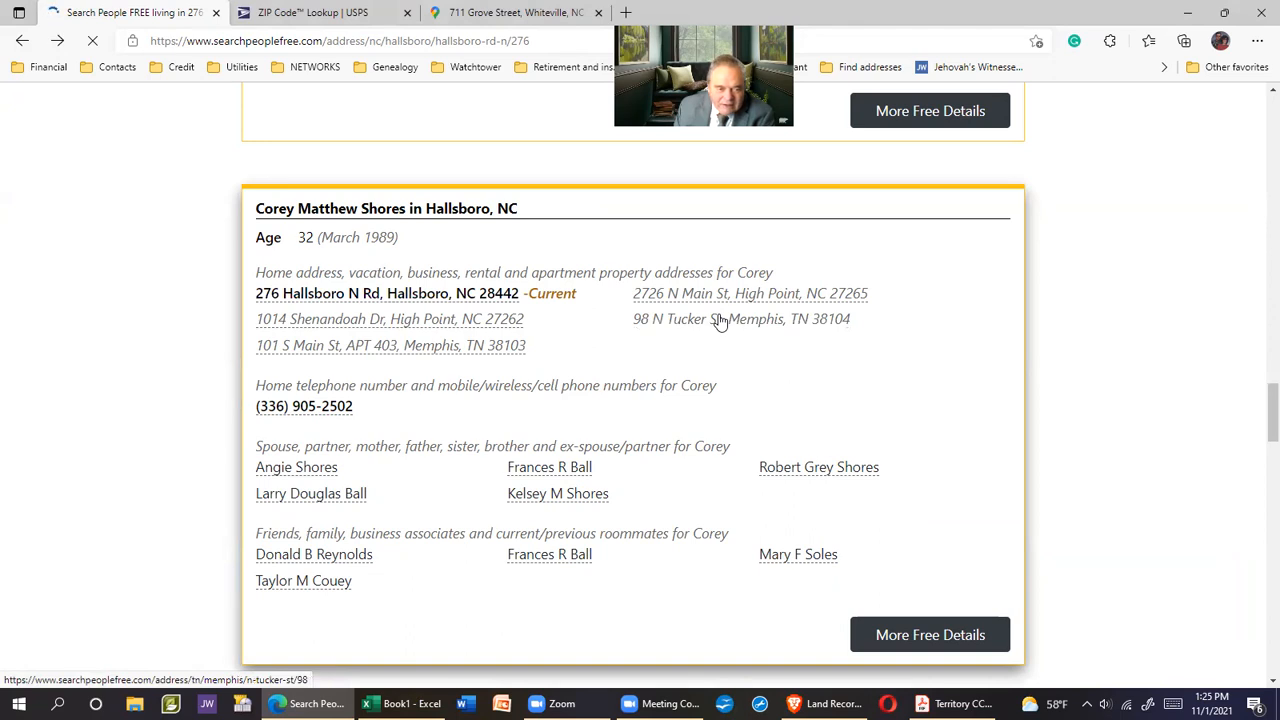
scroll(783, 471, down, 2)
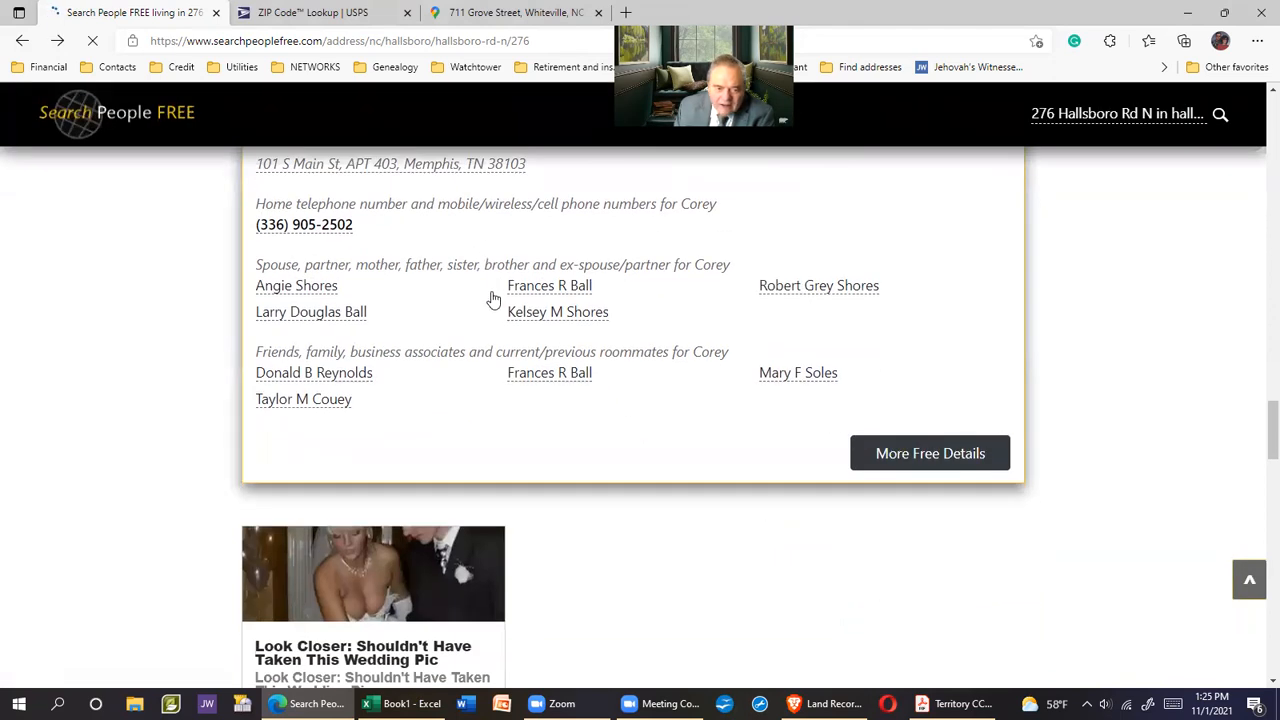
scroll(493, 298, up, 2)
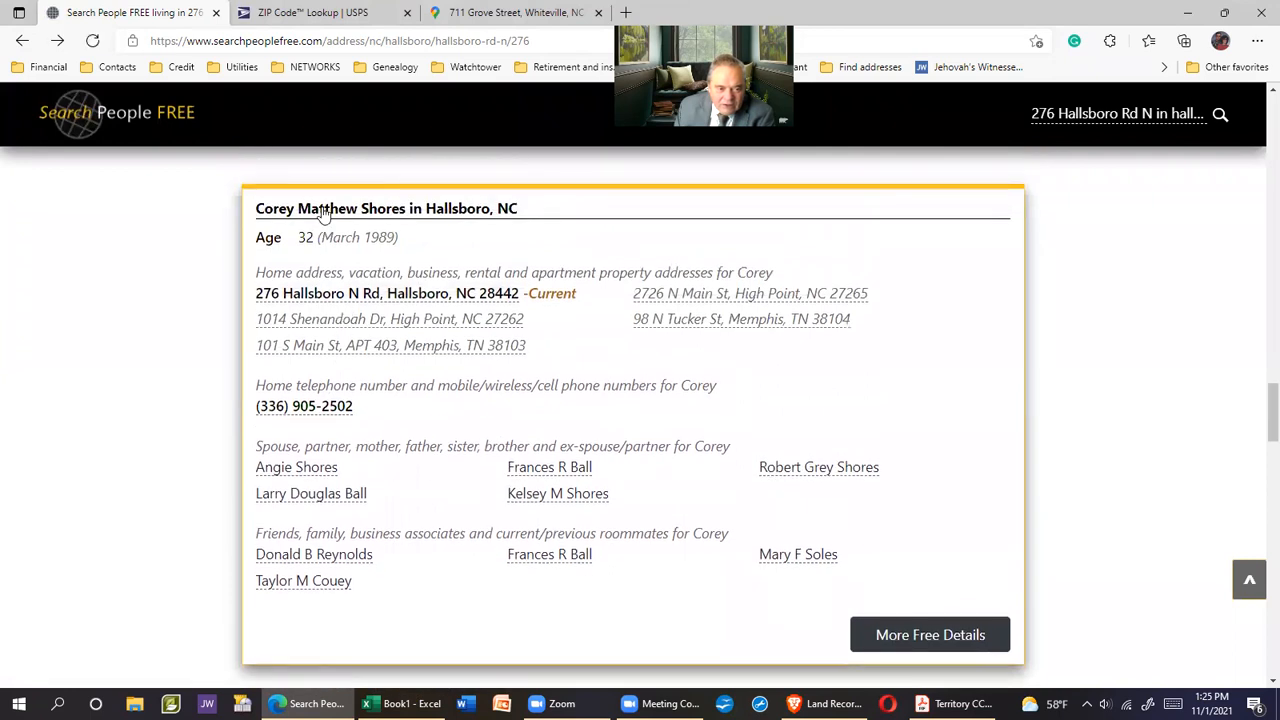
scroll(988, 529, down, 1)
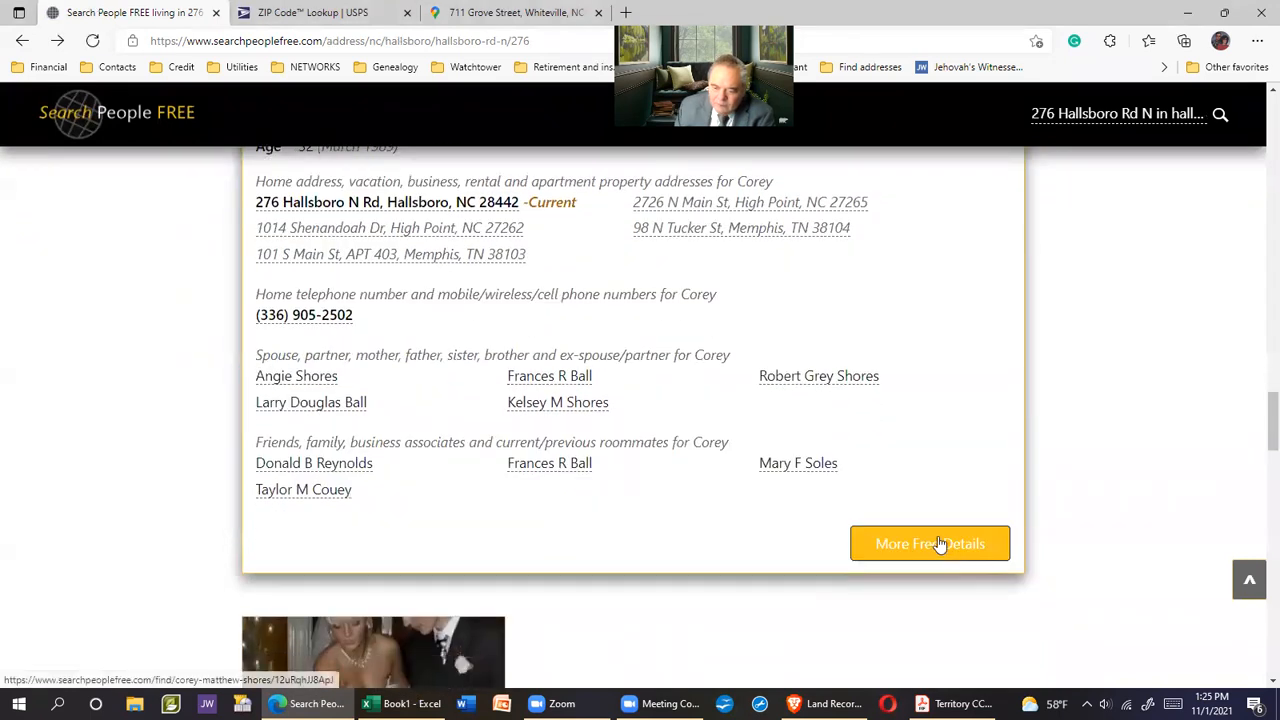
click(940, 544)
drag(267, 281, 263, 281)
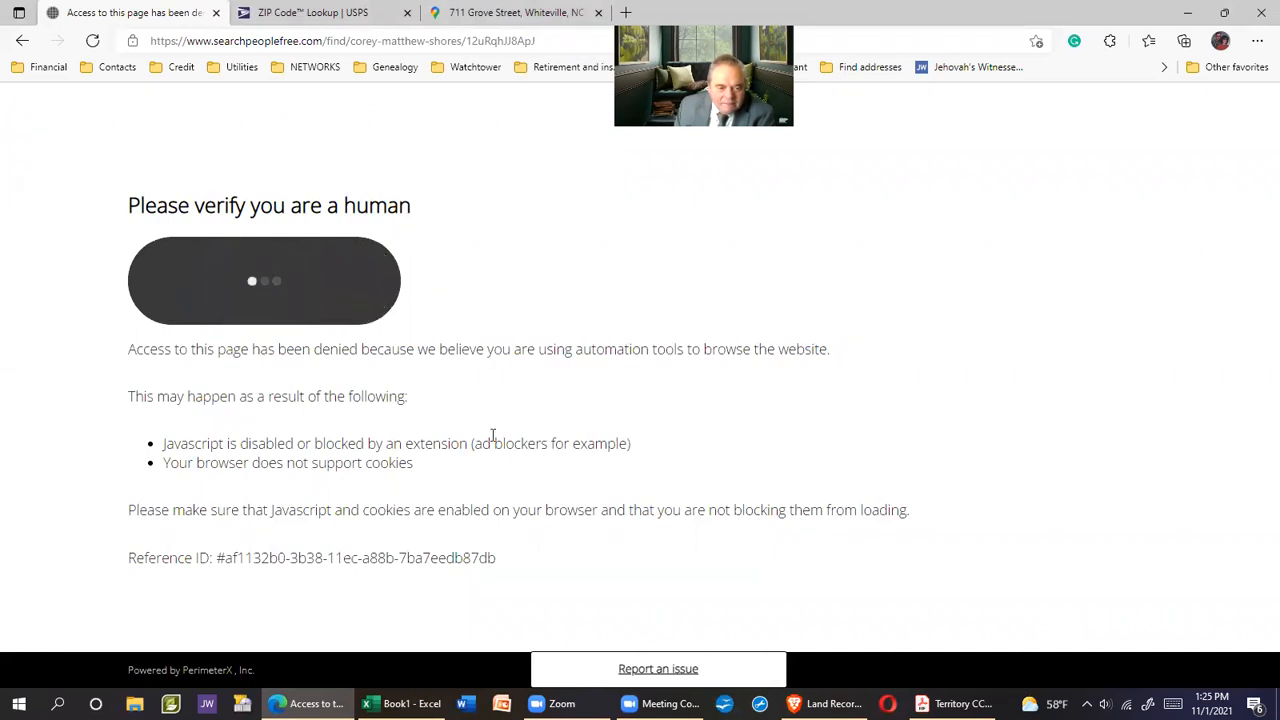
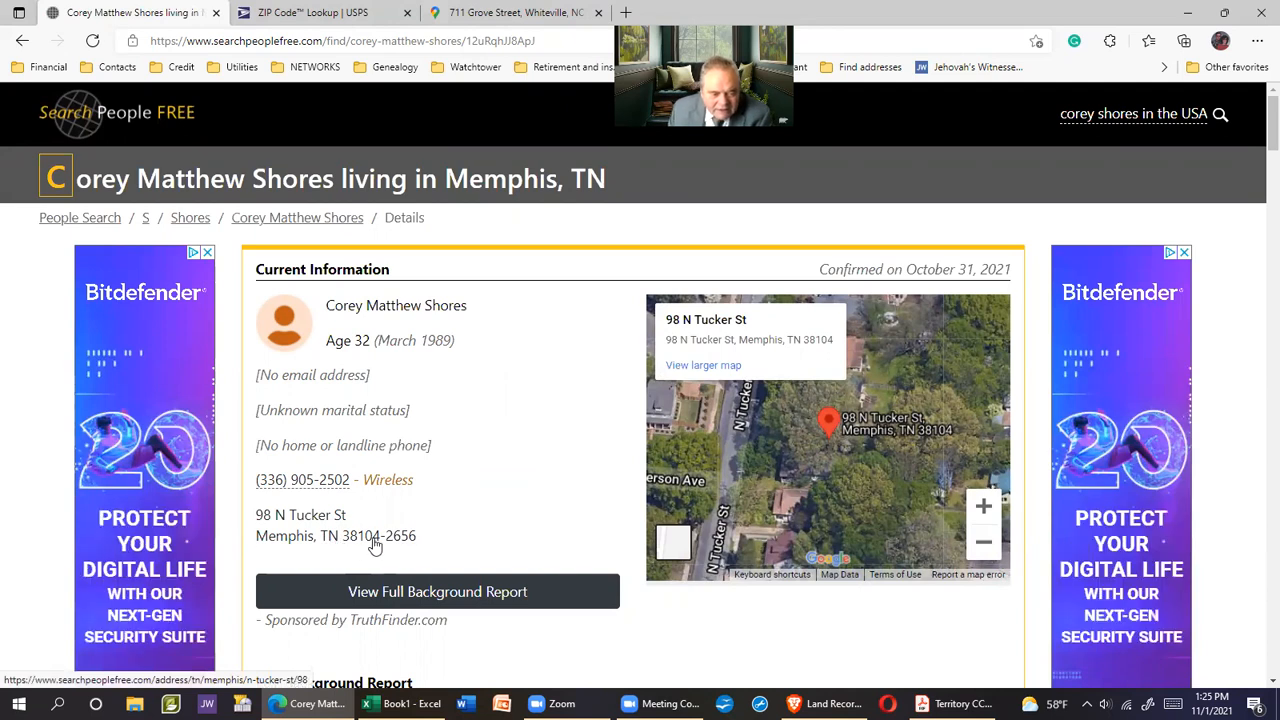
click(12, 41)
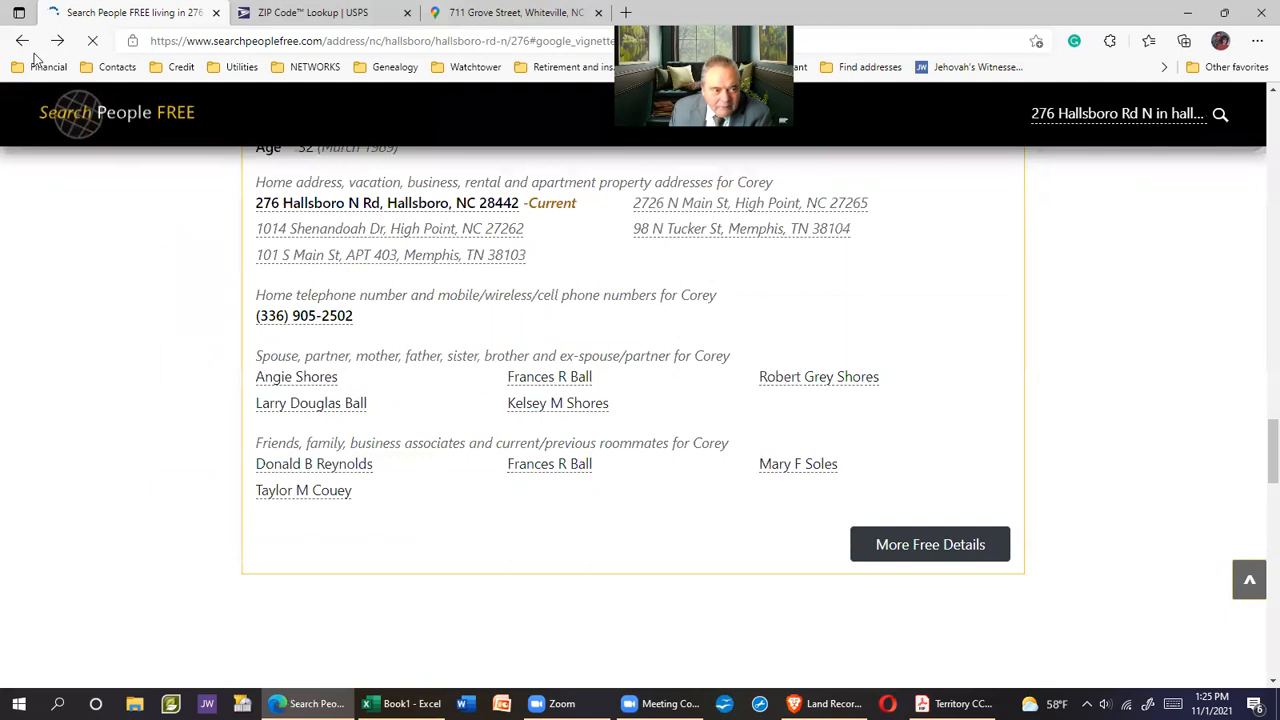
scroll(524, 405, down, 3)
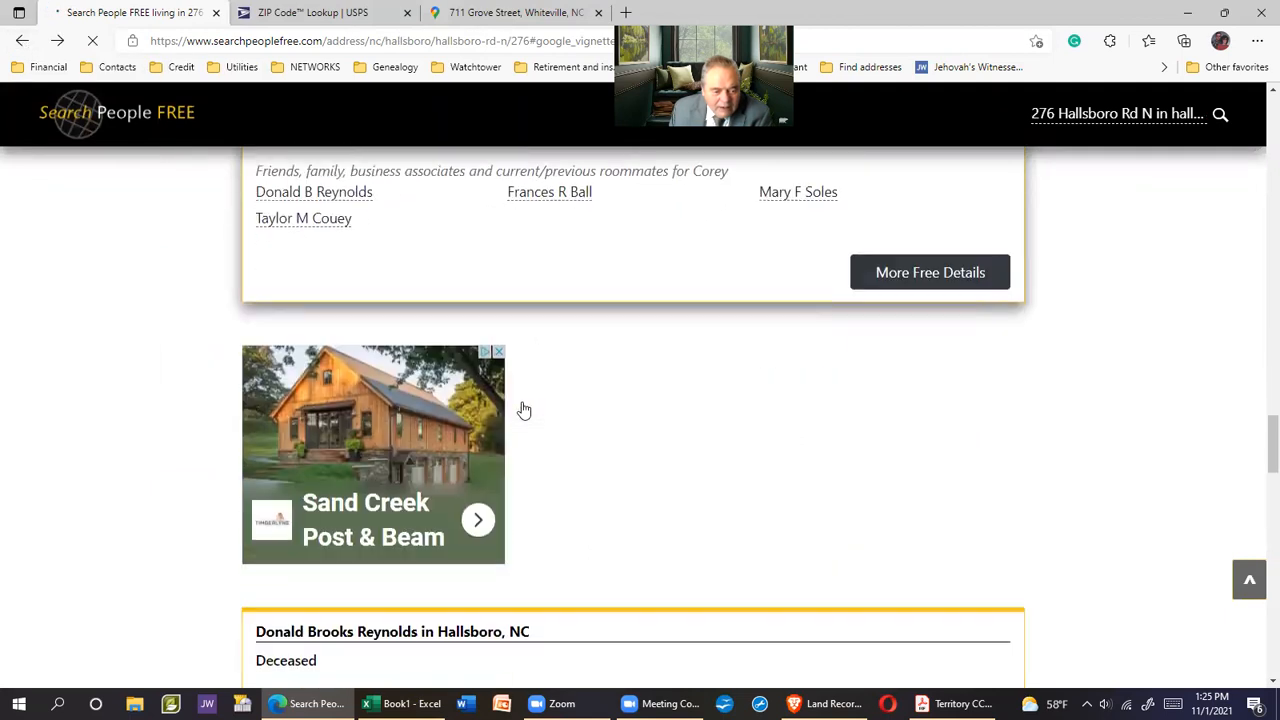
scroll(524, 410, down, 4)
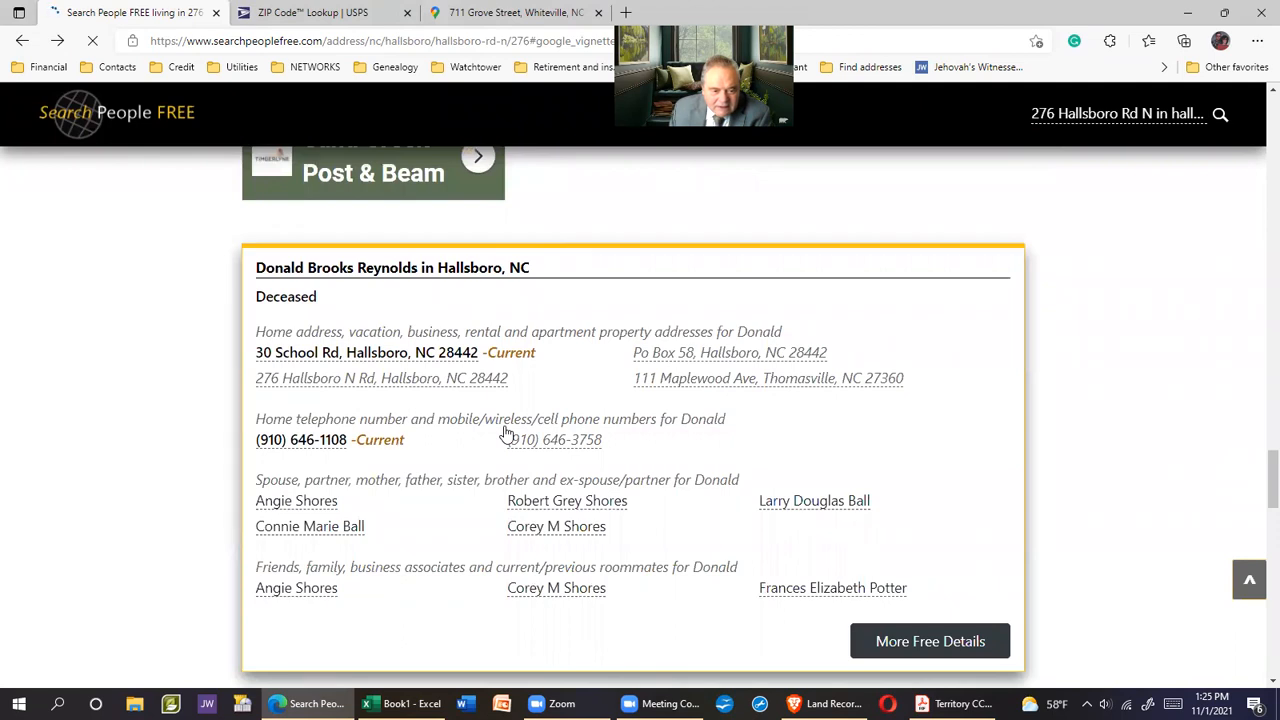
scroll(507, 433, down, 4)
scroll(507, 433, up, 2)
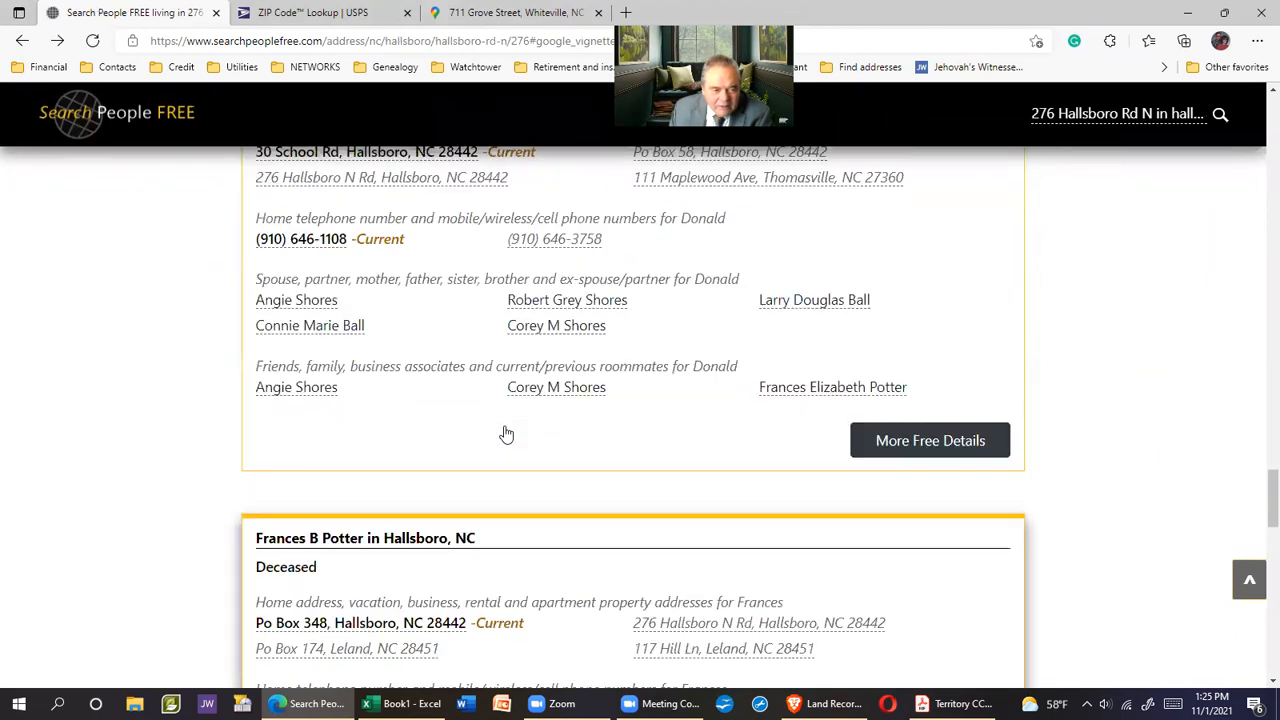
scroll(507, 434, up, 1)
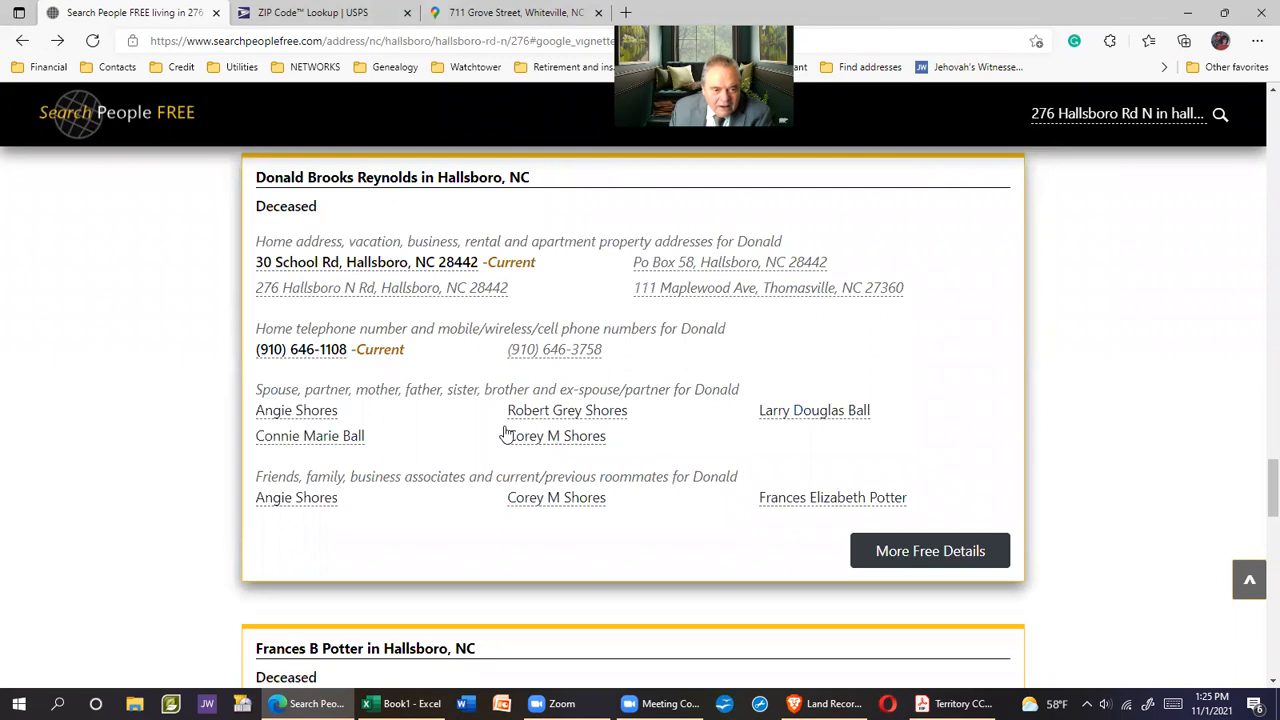
scroll(507, 433, down, 2)
scroll(507, 433, down, 1)
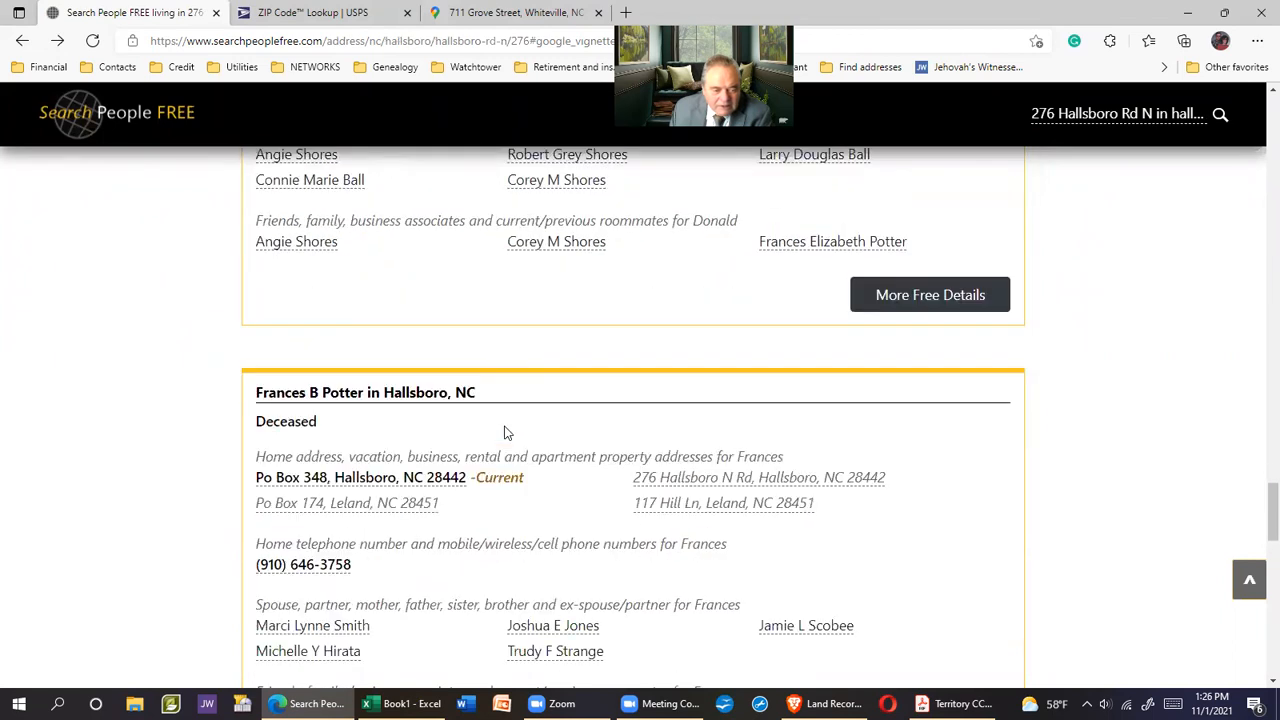
scroll(507, 433, down, 1)
scroll(507, 434, down, 4)
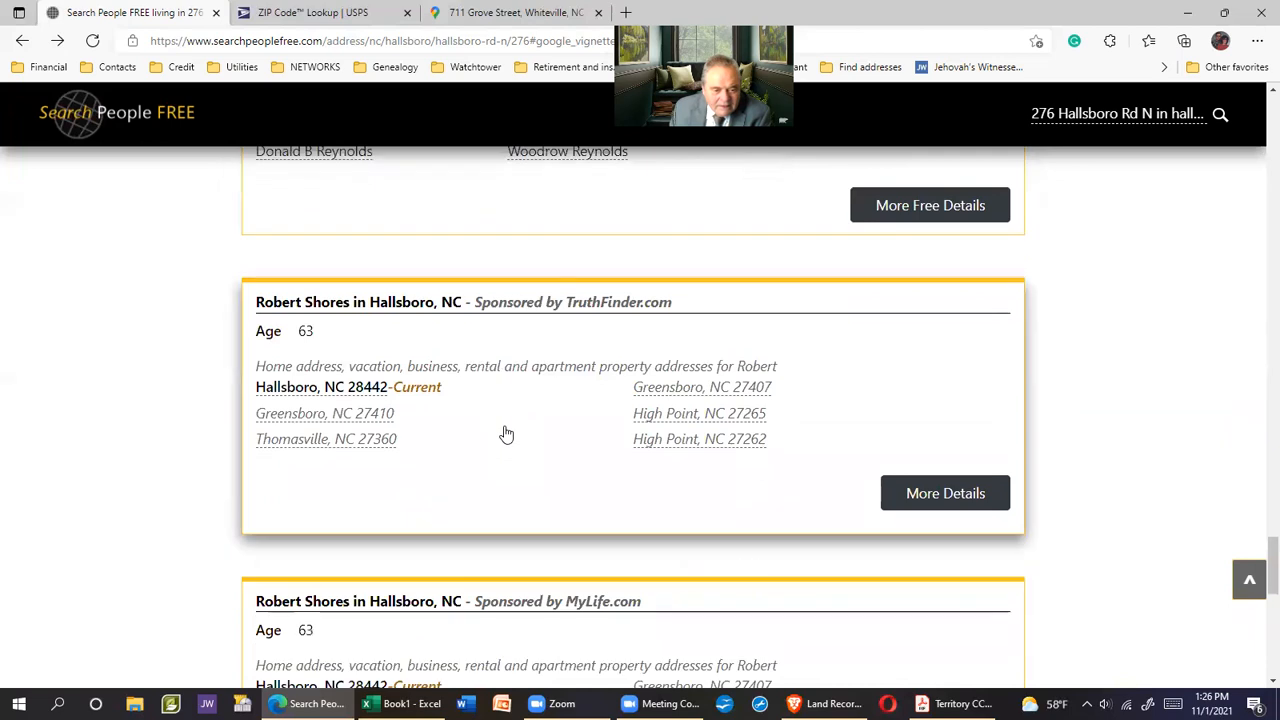
scroll(703, 400, up, 3)
scroll(707, 392, down, 2)
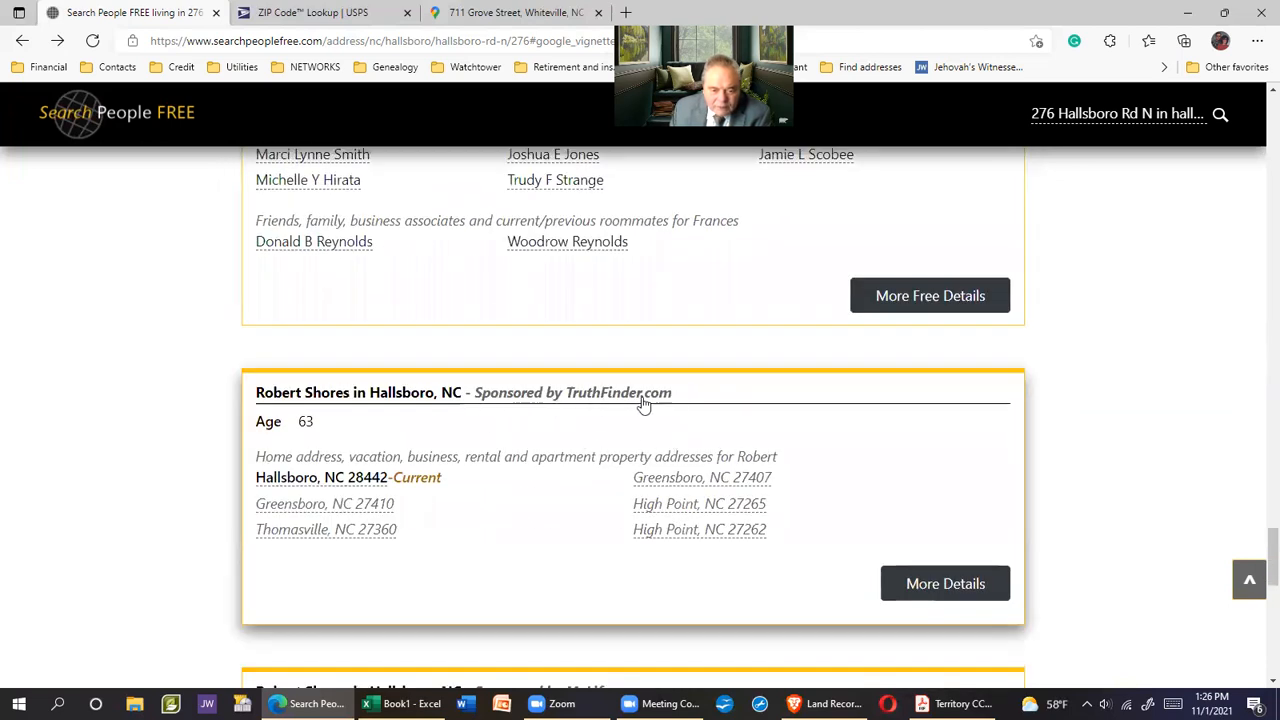
scroll(700, 416, down, 2)
scroll(733, 418, down, 1)
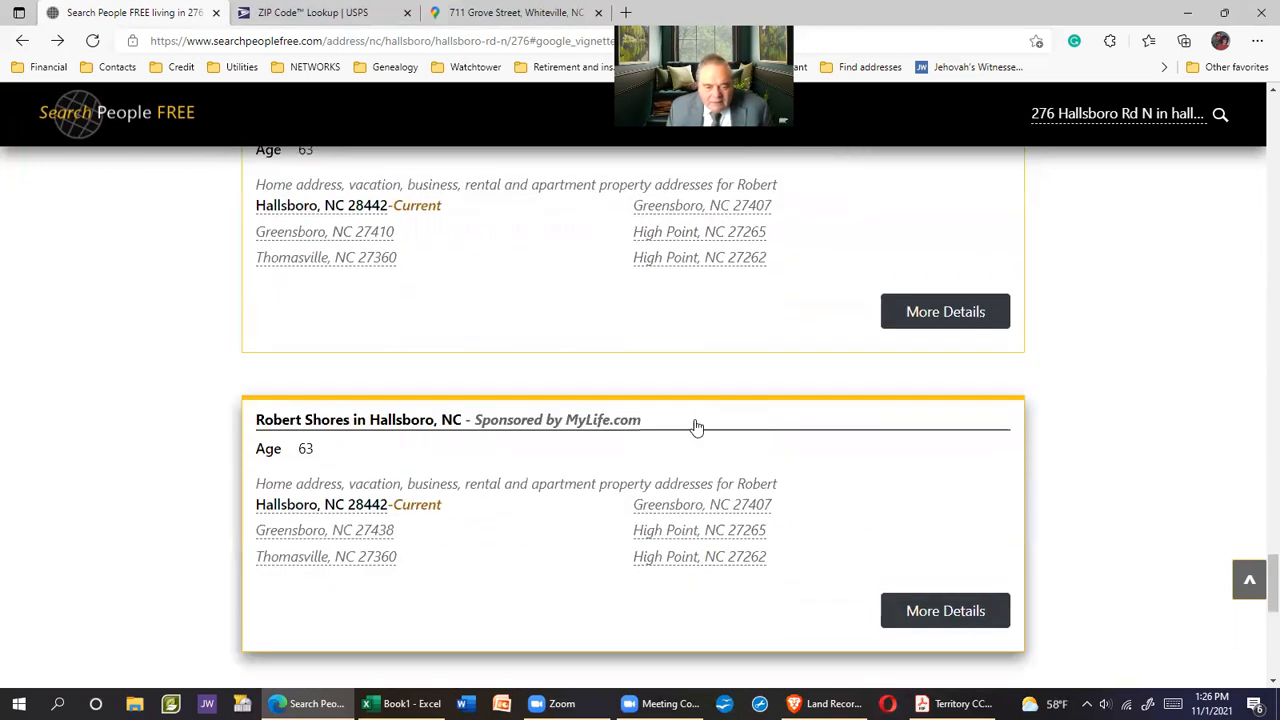
scroll(843, 426, down, 4)
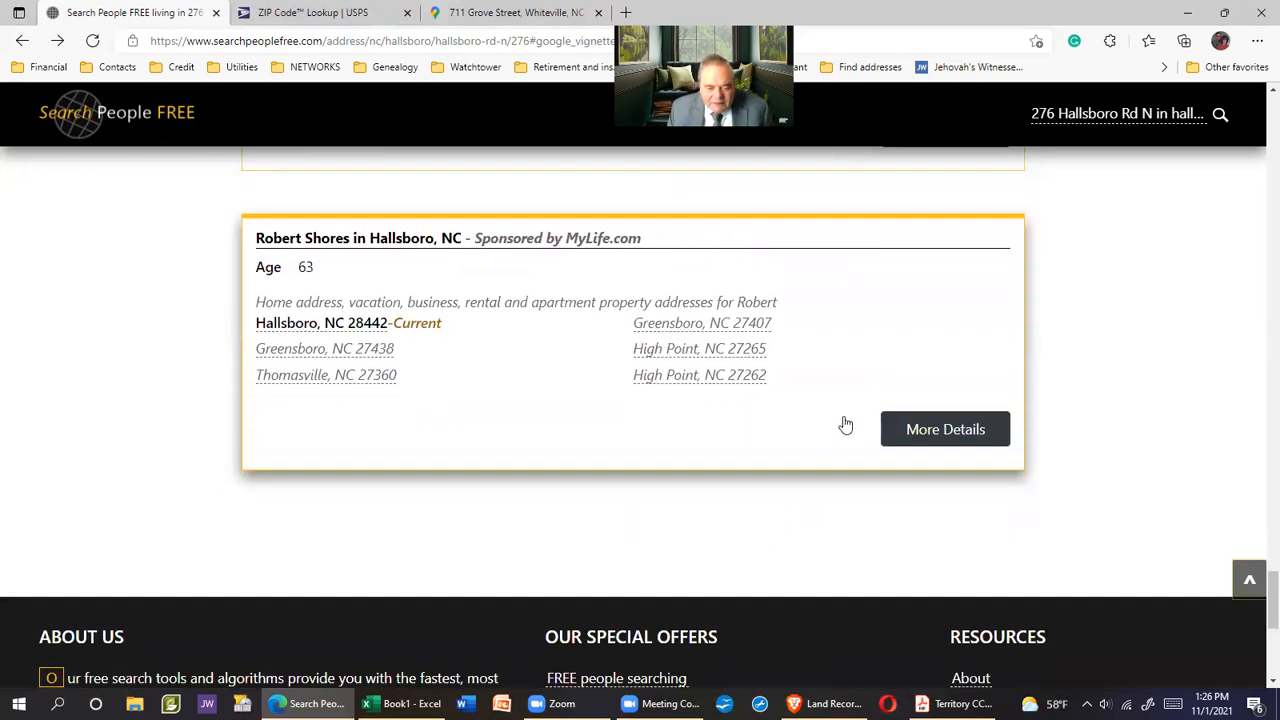
scroll(843, 426, up, 4)
scroll(847, 422, down, 4)
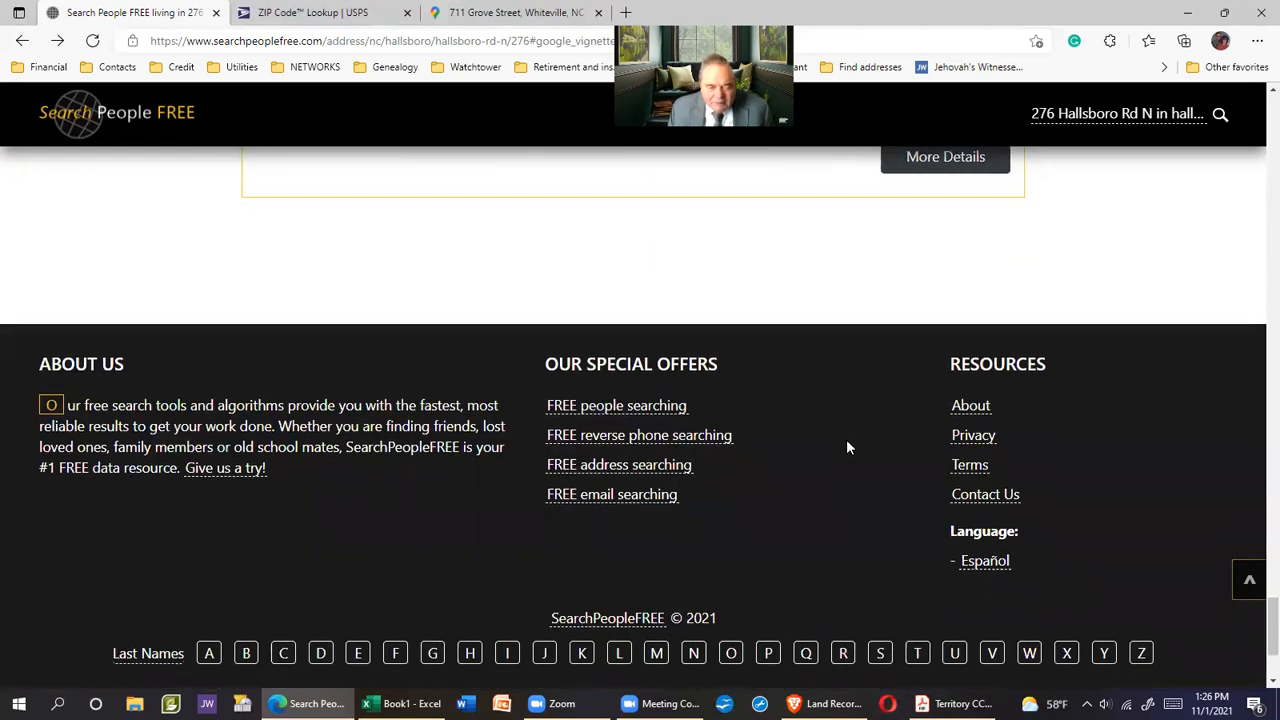
scroll(846, 440, up, 5)
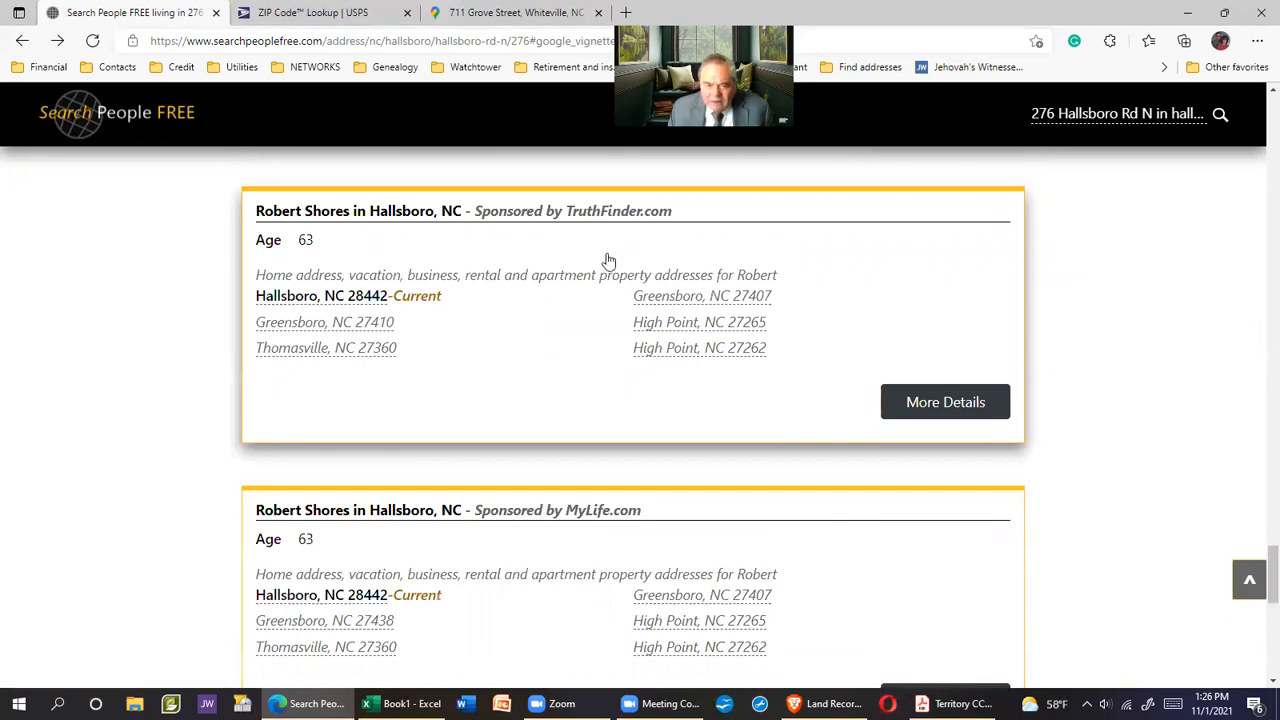
scroll(813, 398, up, 3)
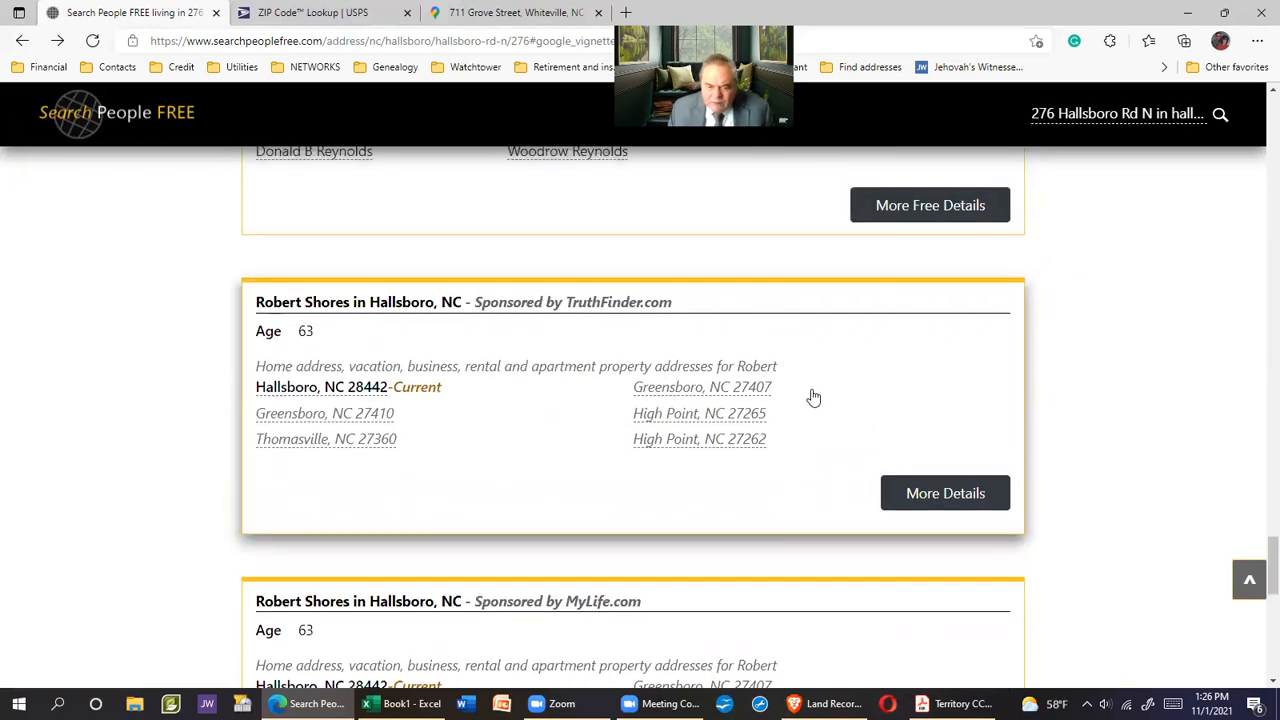
scroll(813, 398, down, 2)
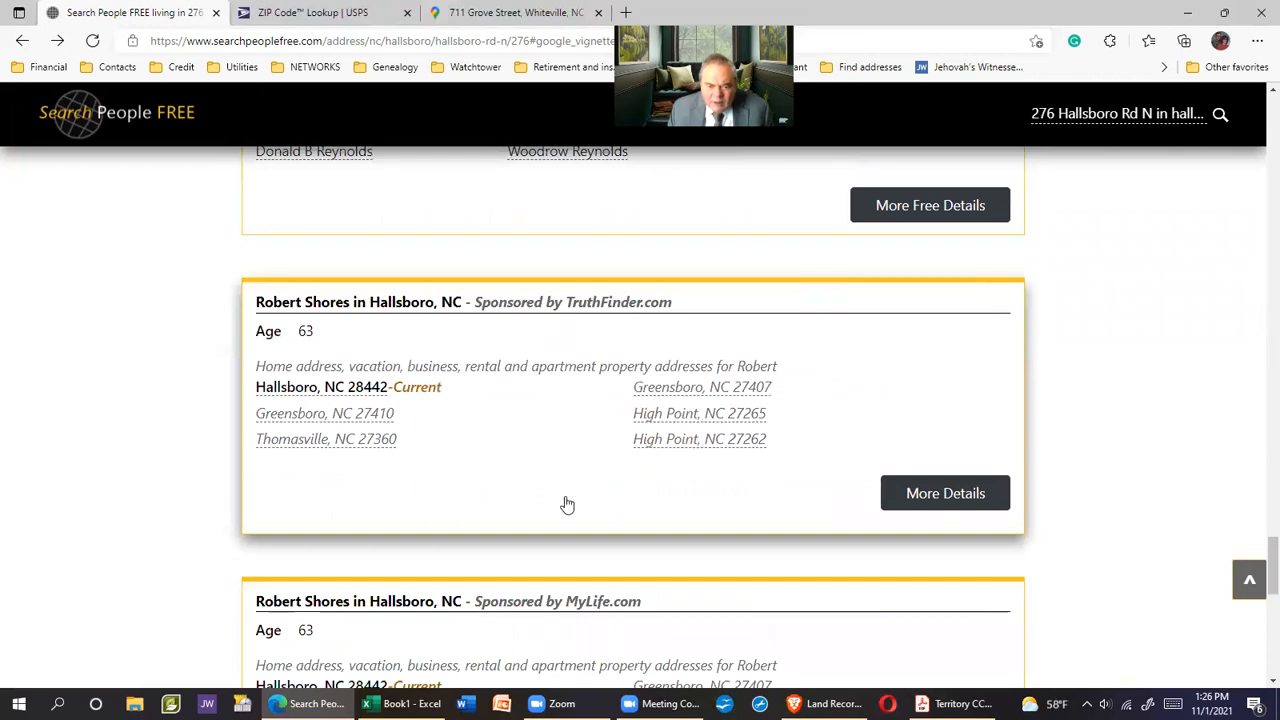
scroll(780, 560, down, 1)
scroll(805, 546, down, 1)
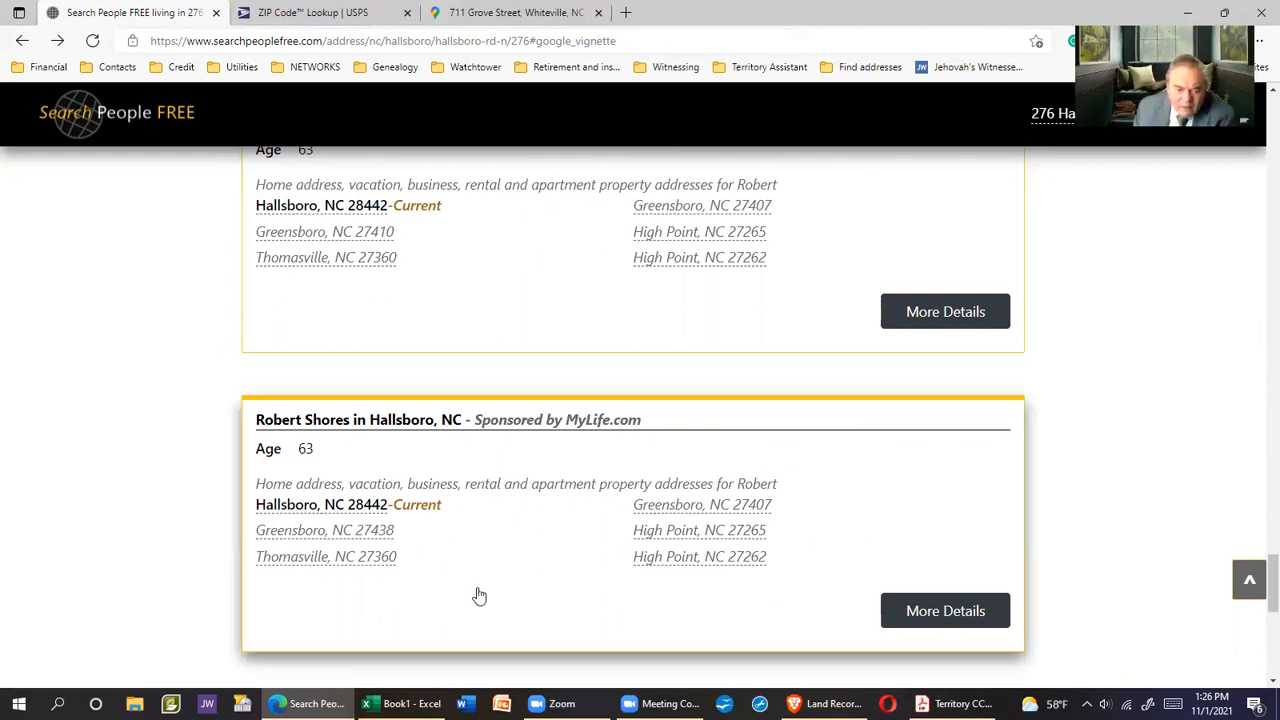
click(400, 703)
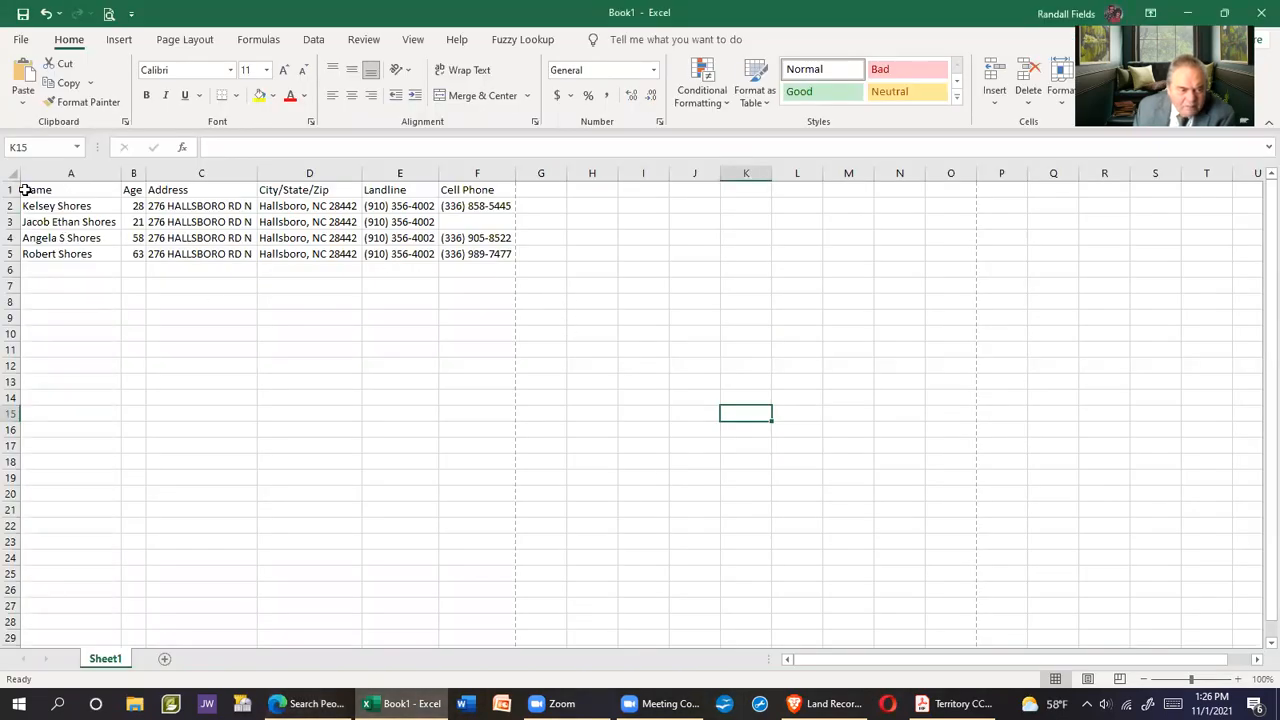
Give header cells A1:F1 (Name to Cell Phone) an outline border with inside vertical dividers
drag(25, 189, 478, 190)
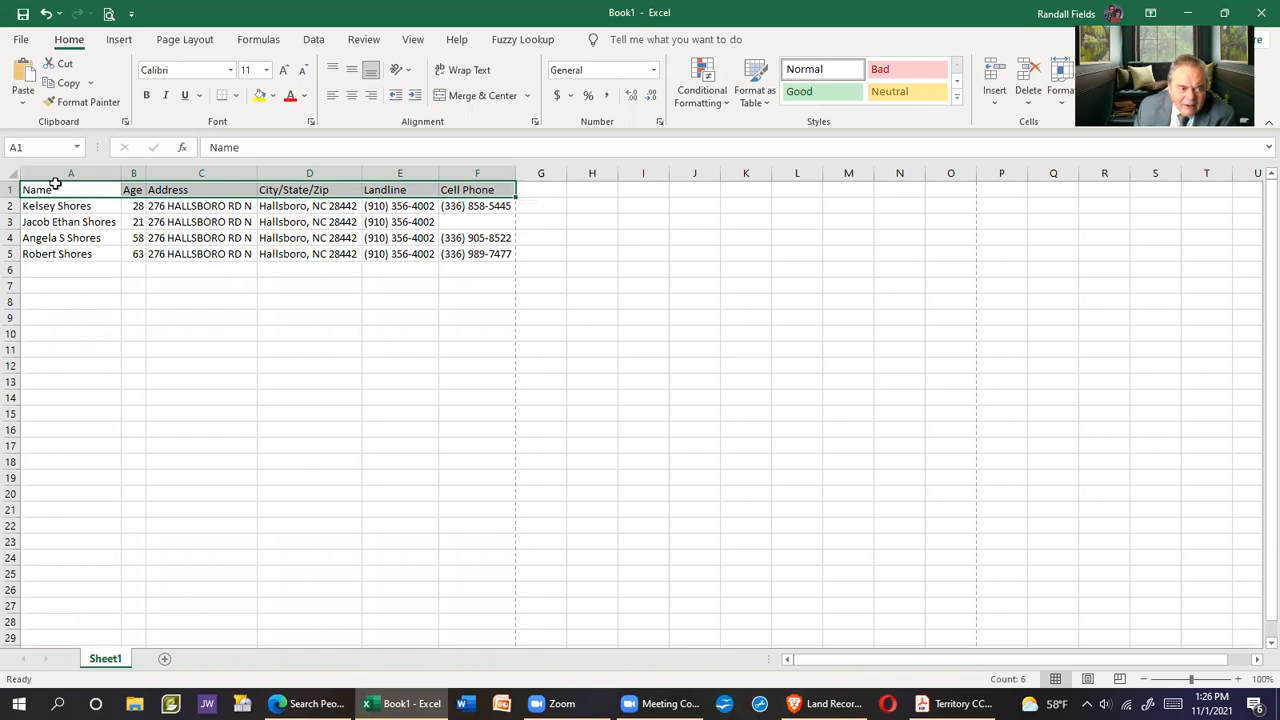
right_click(376, 189)
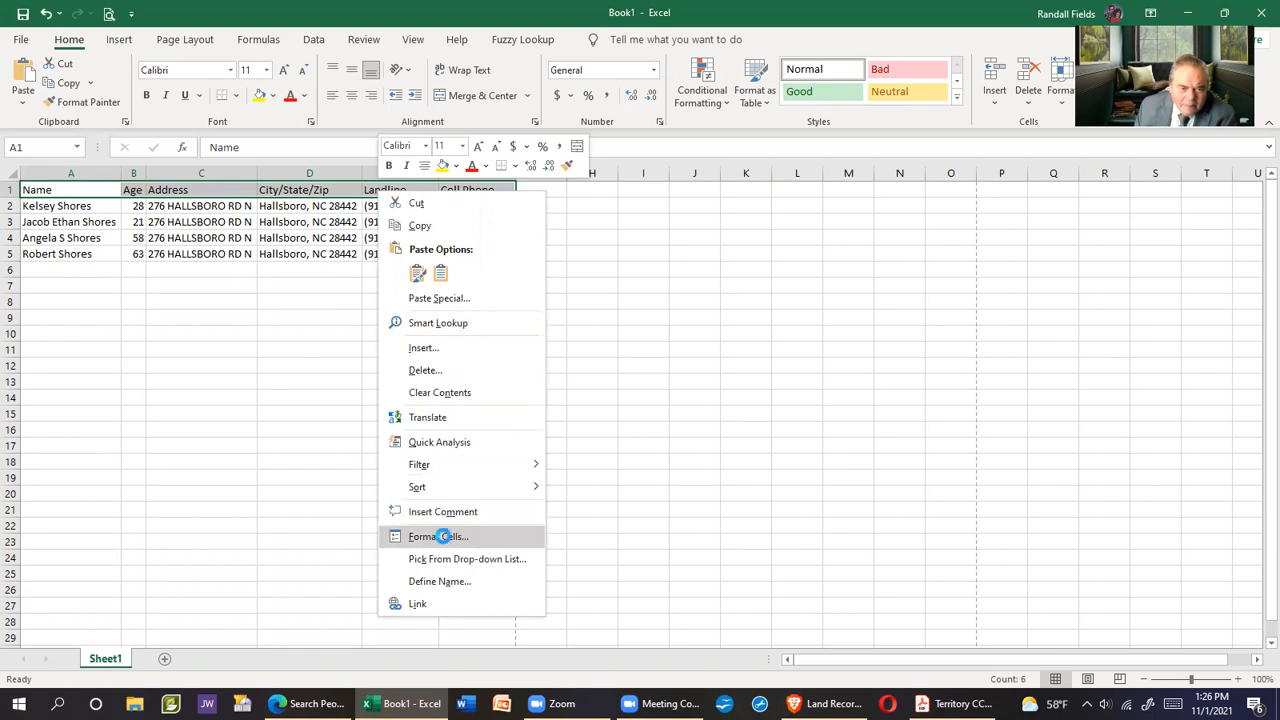
click(443, 536)
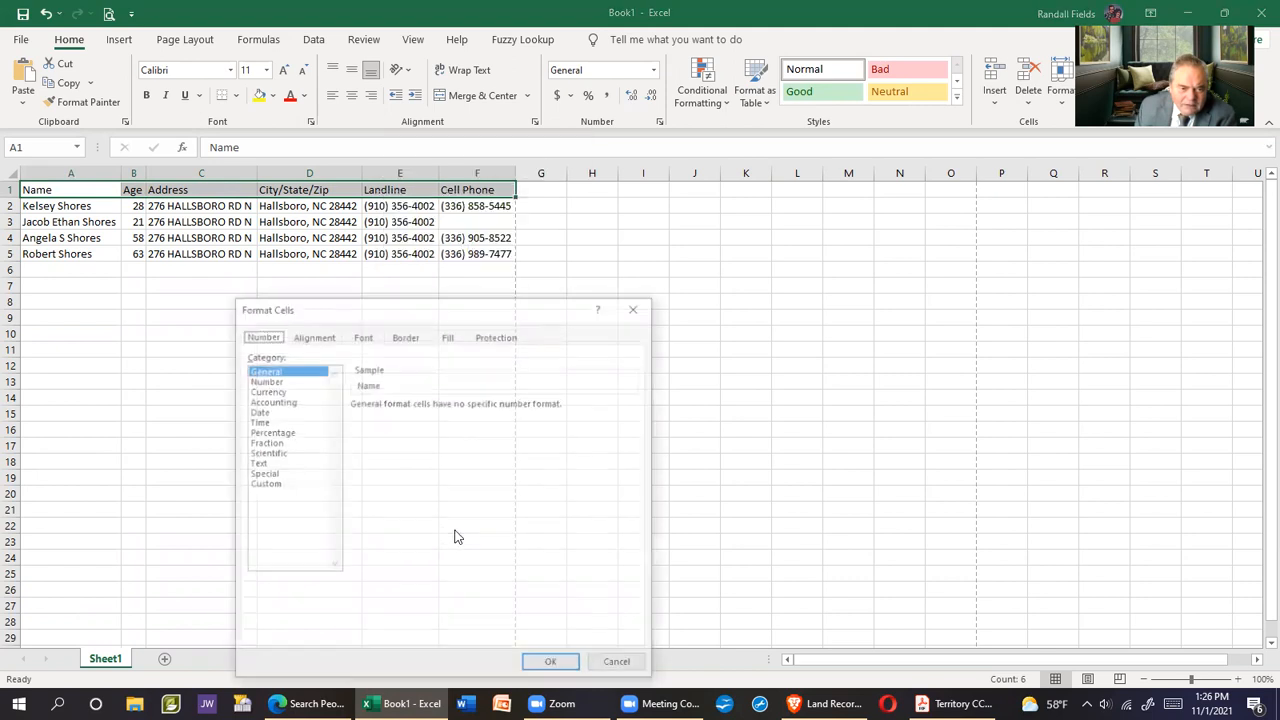
click(405, 336)
click(452, 382)
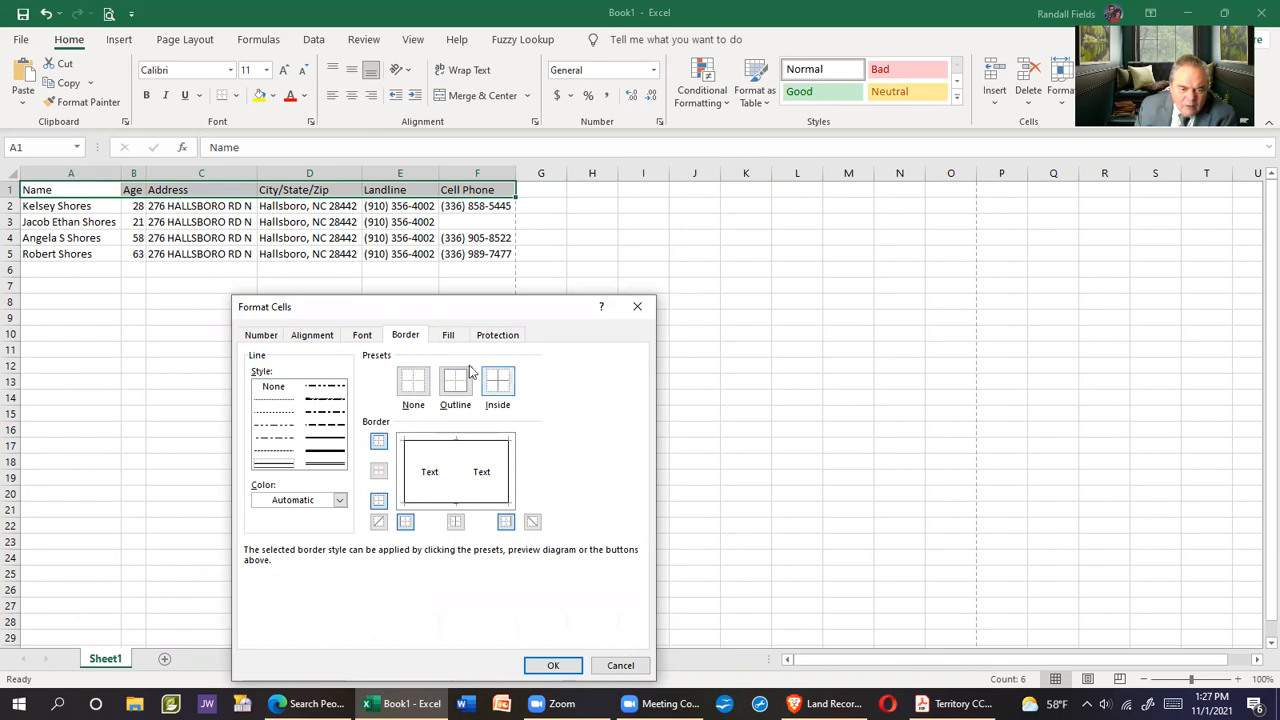
click(455, 521)
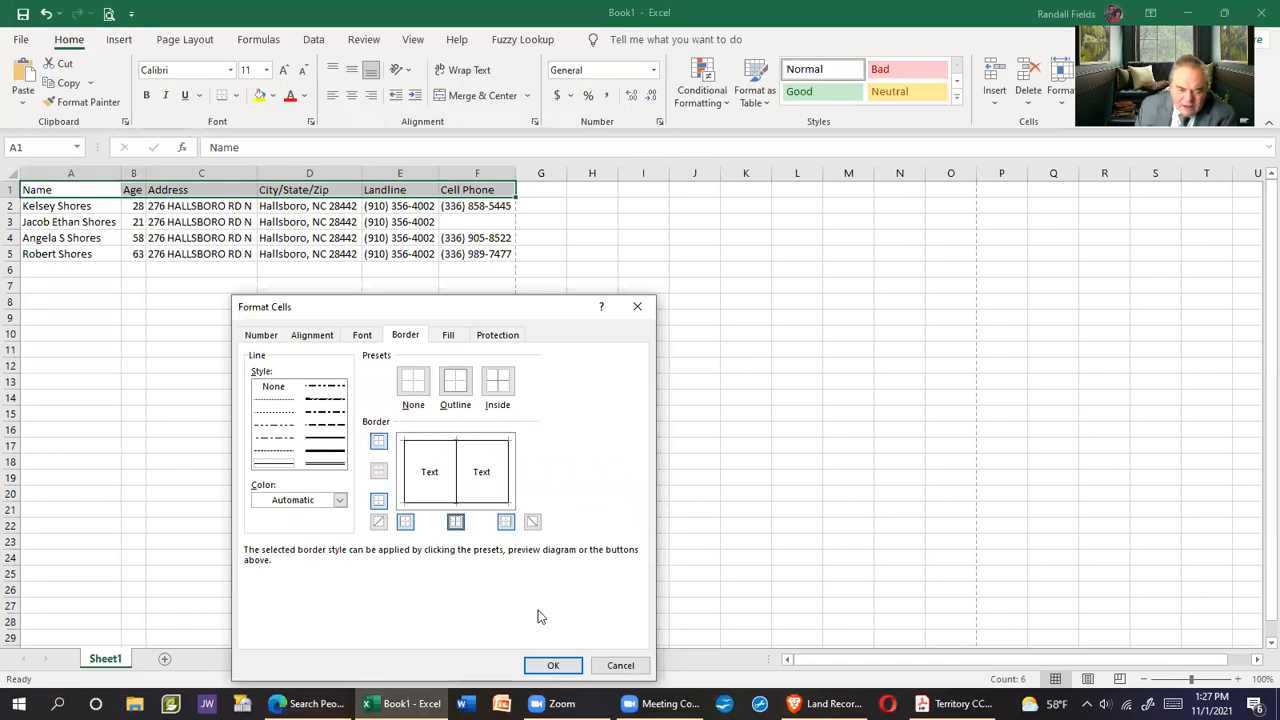
click(550, 665)
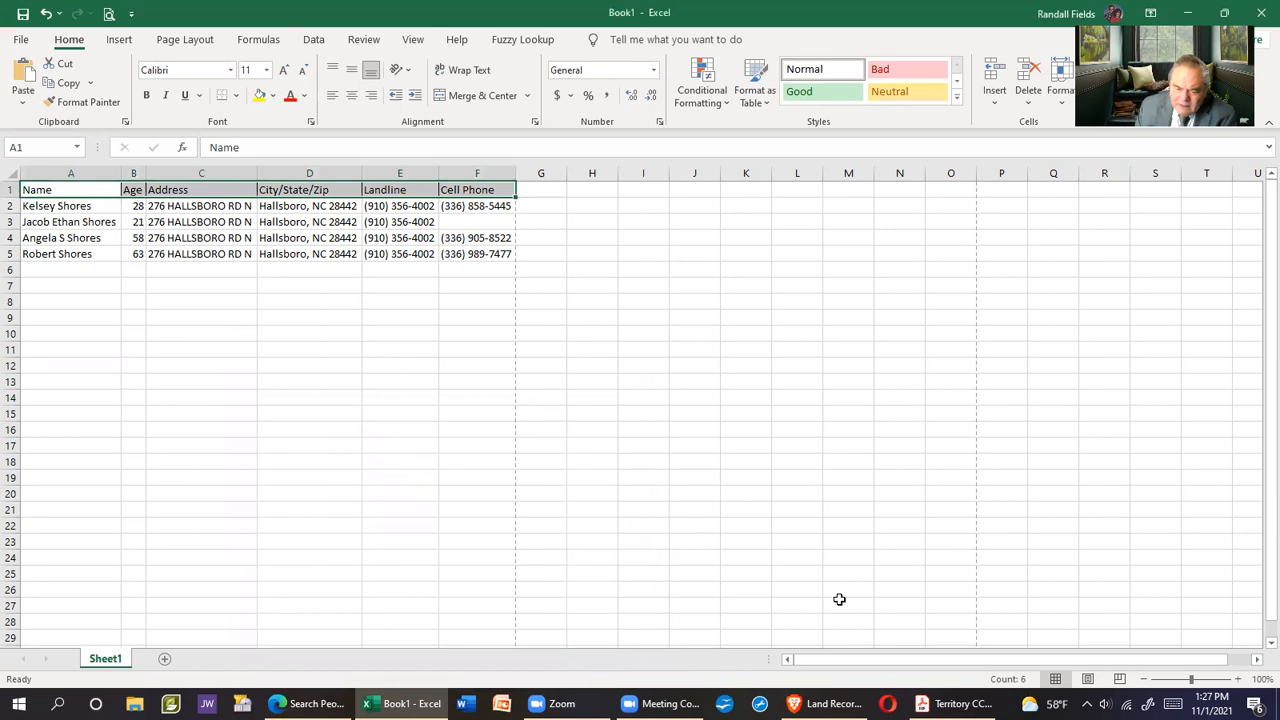
click(953, 704)
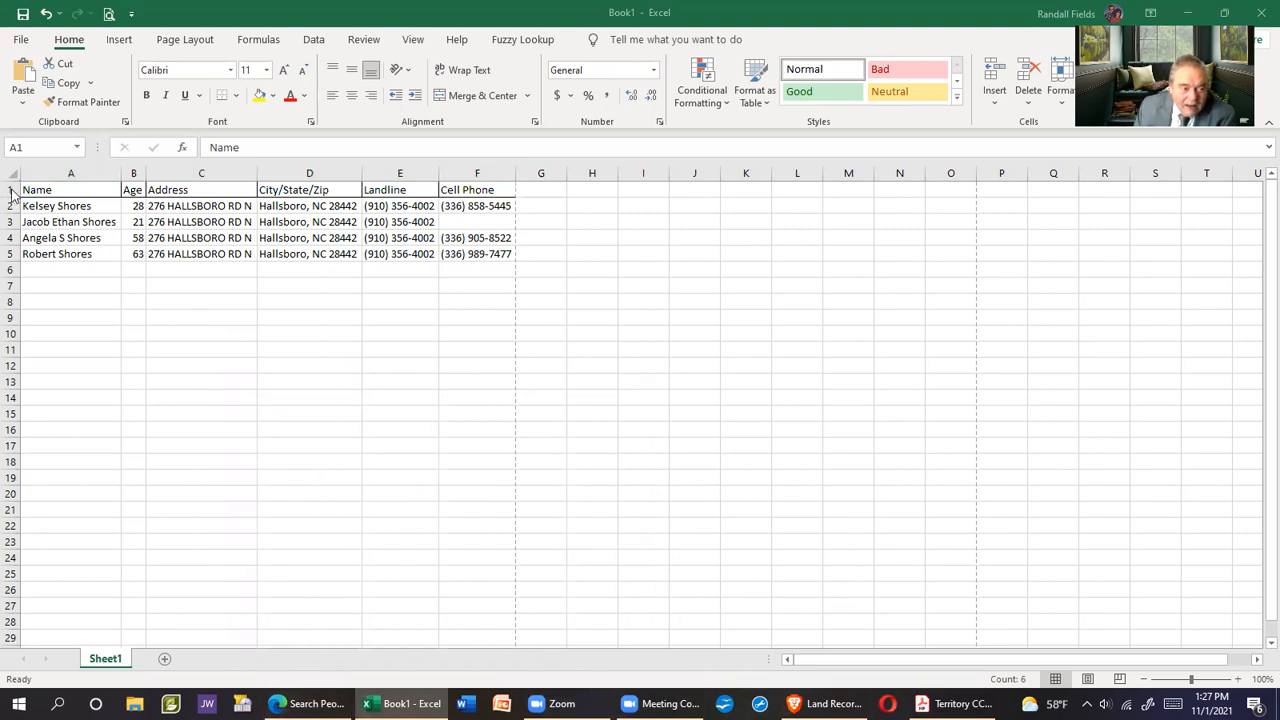
Insert a new column A headed # and number the residents 1 to 4
click(49, 178)
click(50, 175)
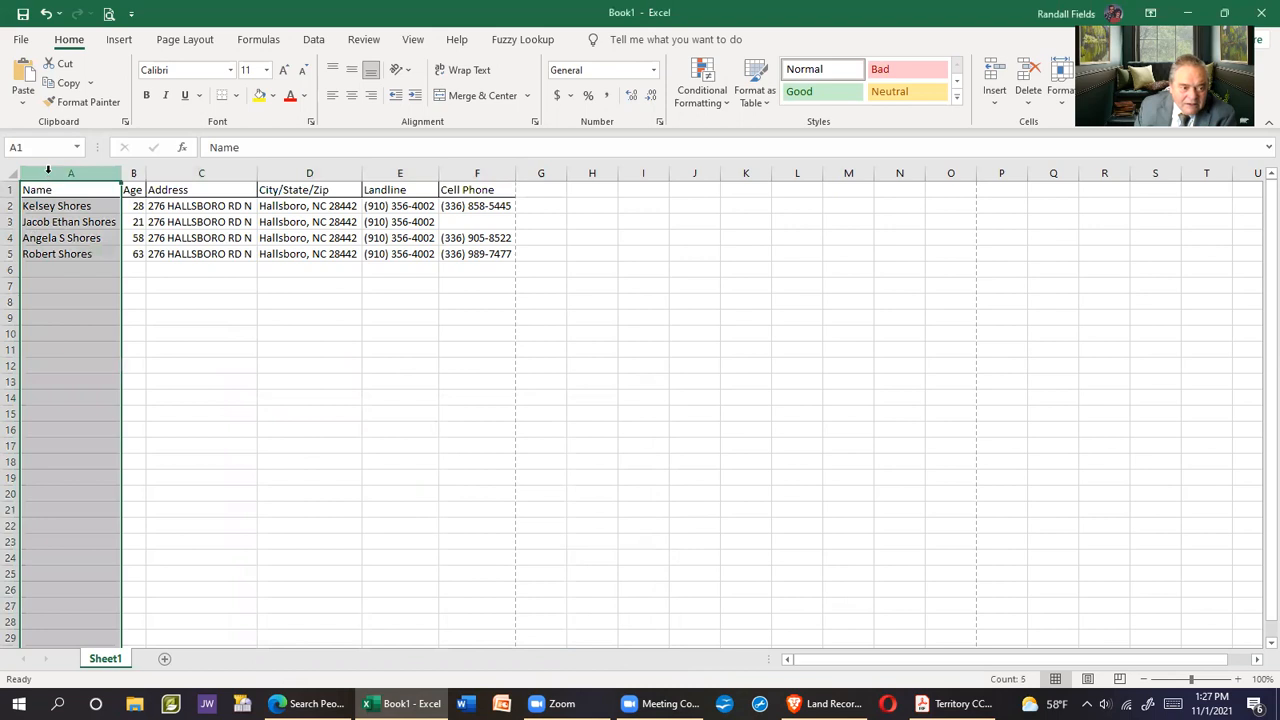
click(995, 80)
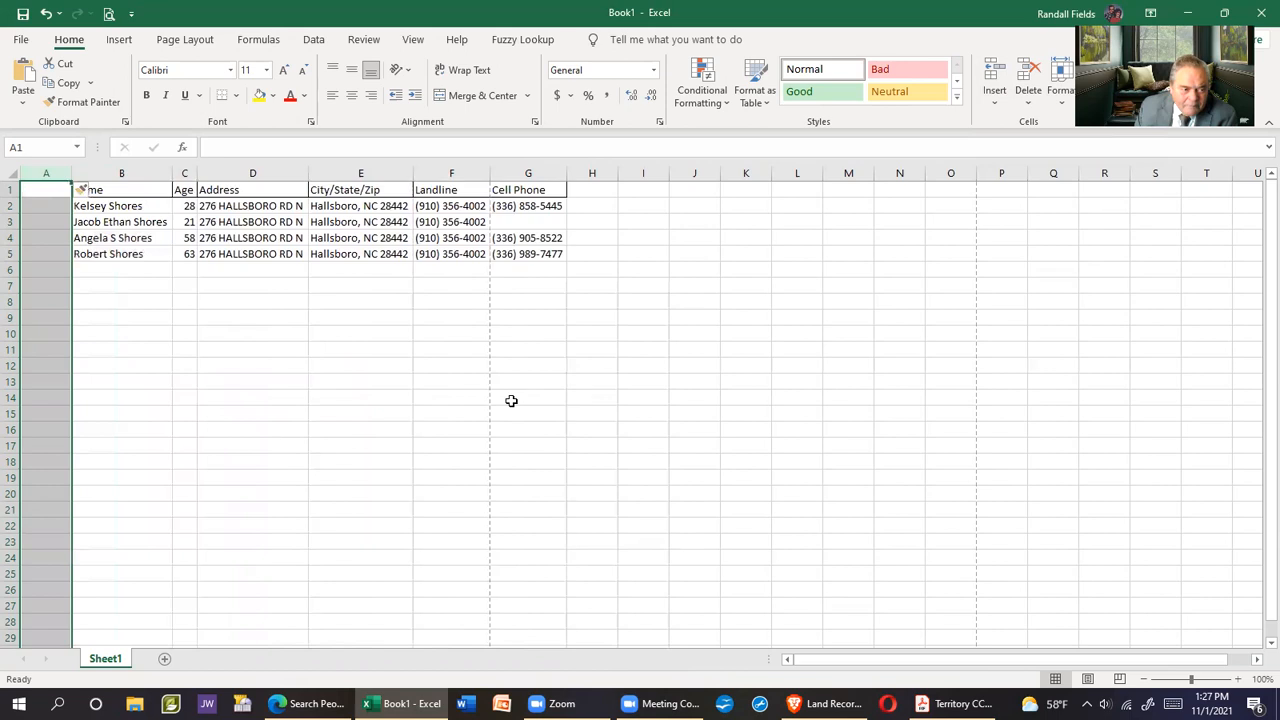
click(48, 190)
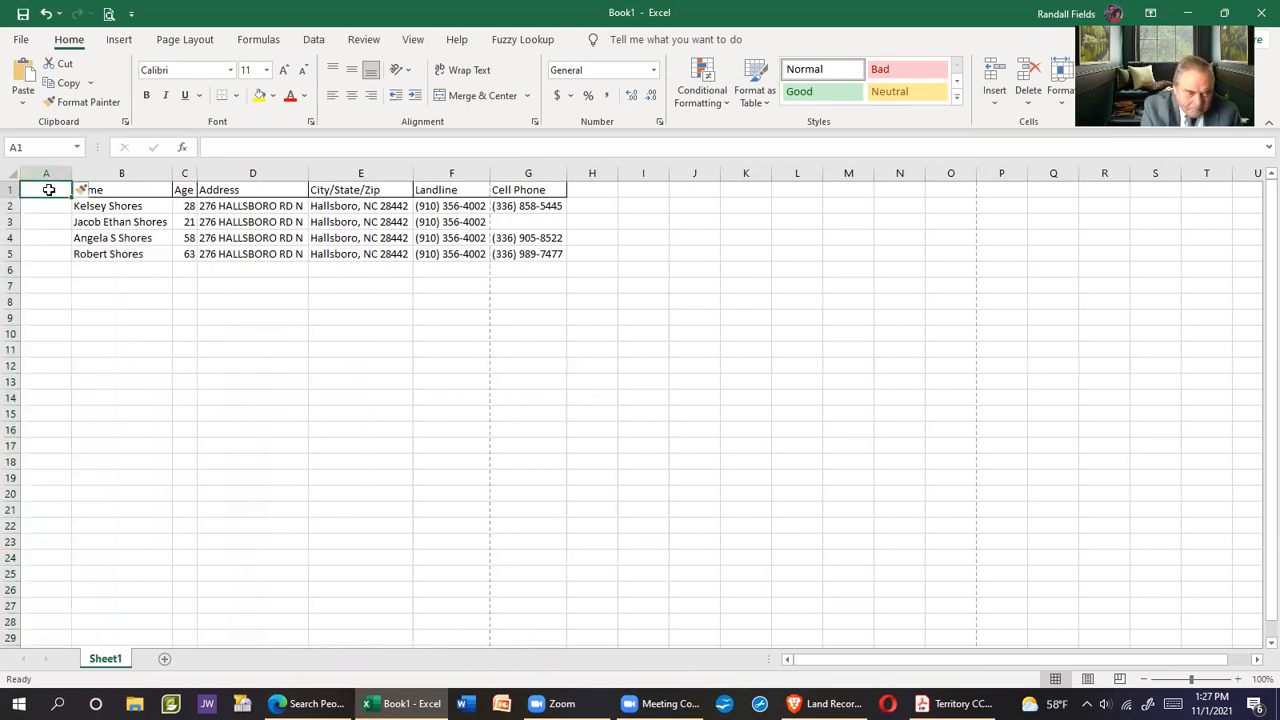
text(#)
key(Return)
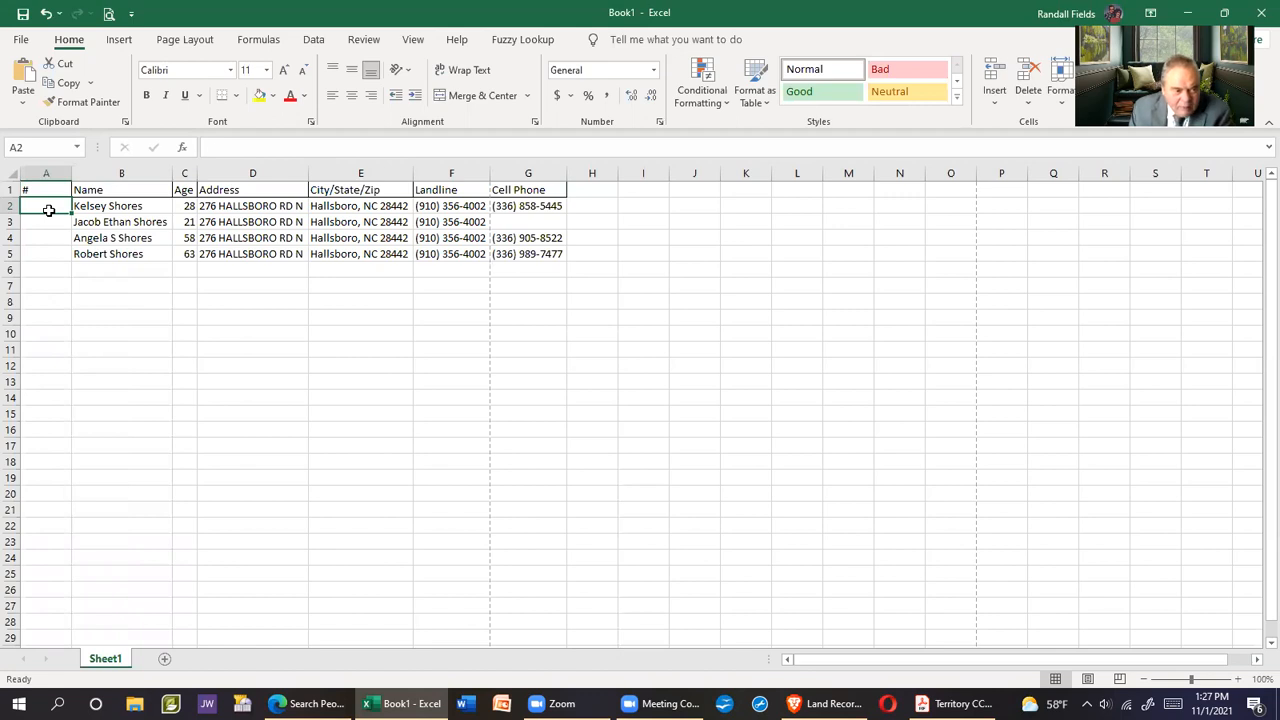
text(1)
key(Return)
text(2)
key(Return)
text(3)
key(Return)
text(4)
key(Return)
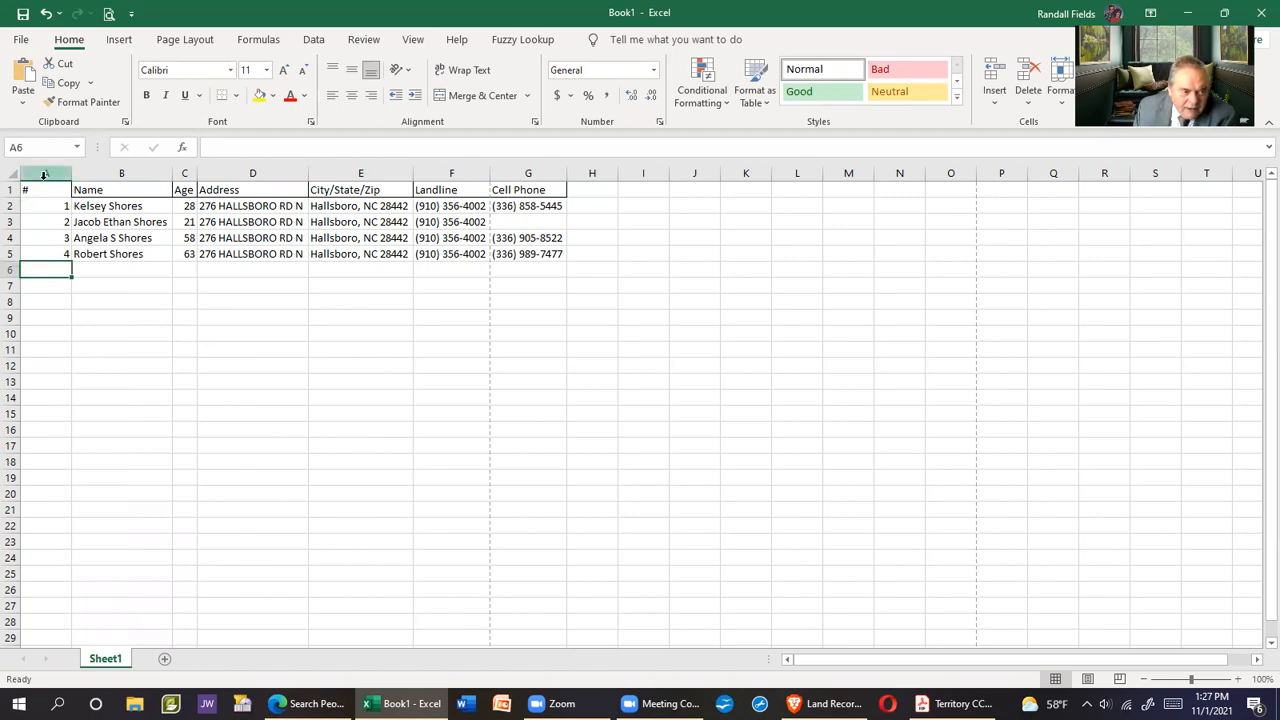
AutoFit columns A through G to their contents
drag(35, 172, 508, 170)
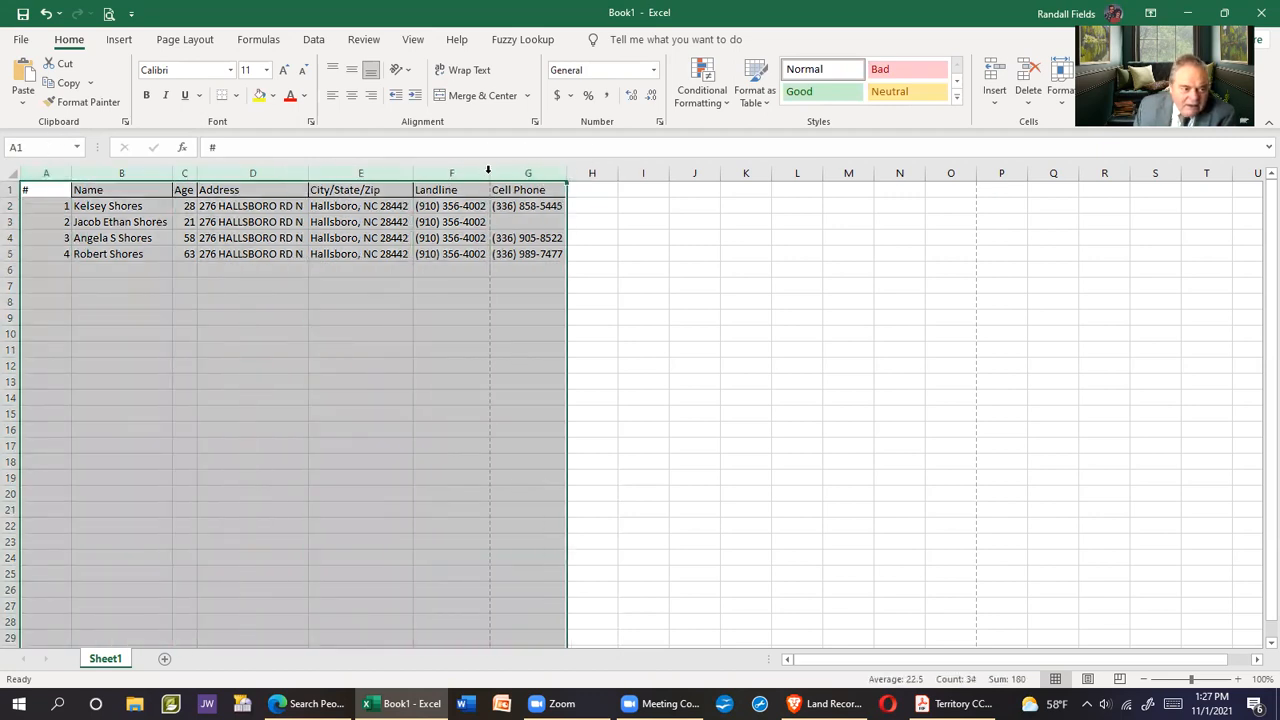
double_click(490, 172)
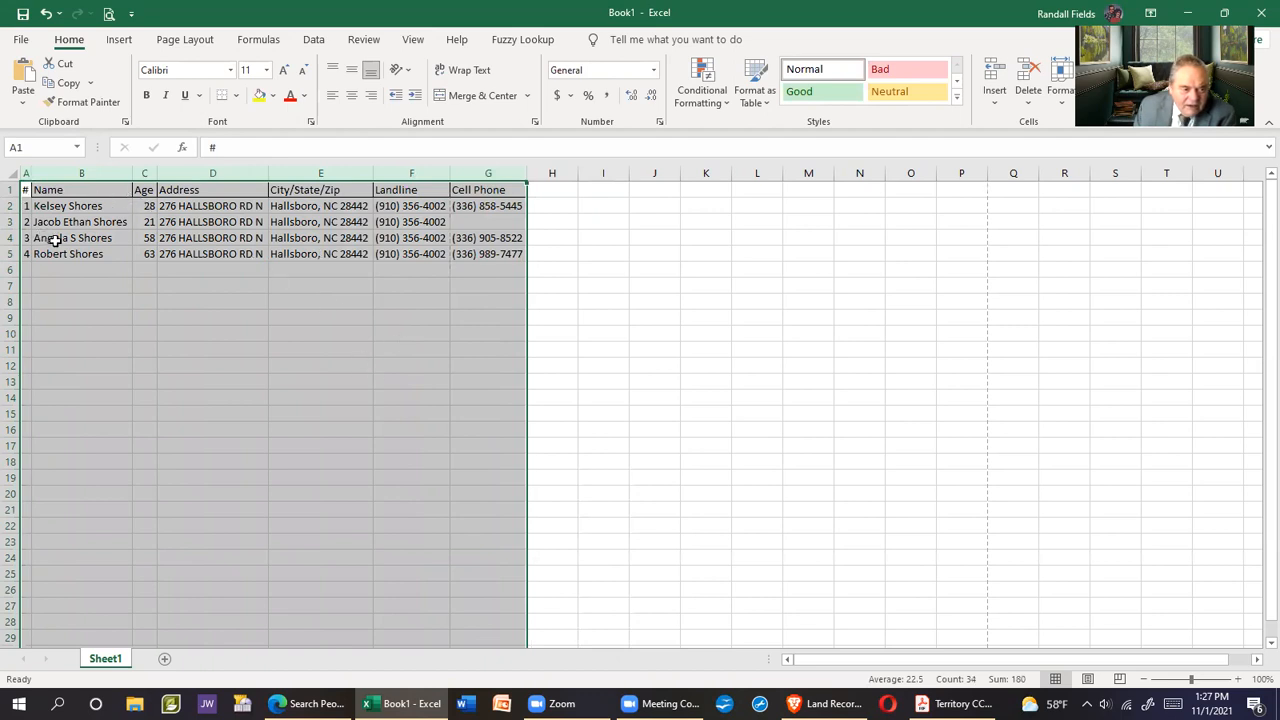
click(651, 446)
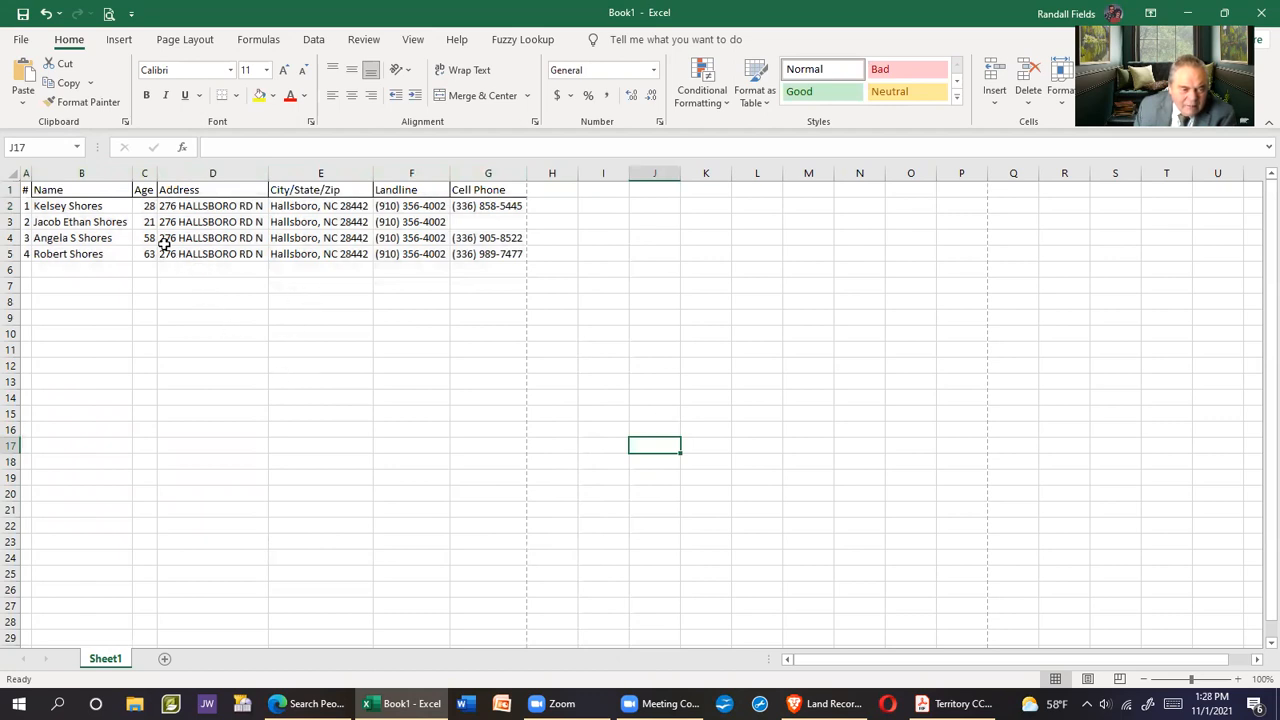
Give header row A1:G1 an outline border with inside vertical dividers
drag(24, 190, 468, 193)
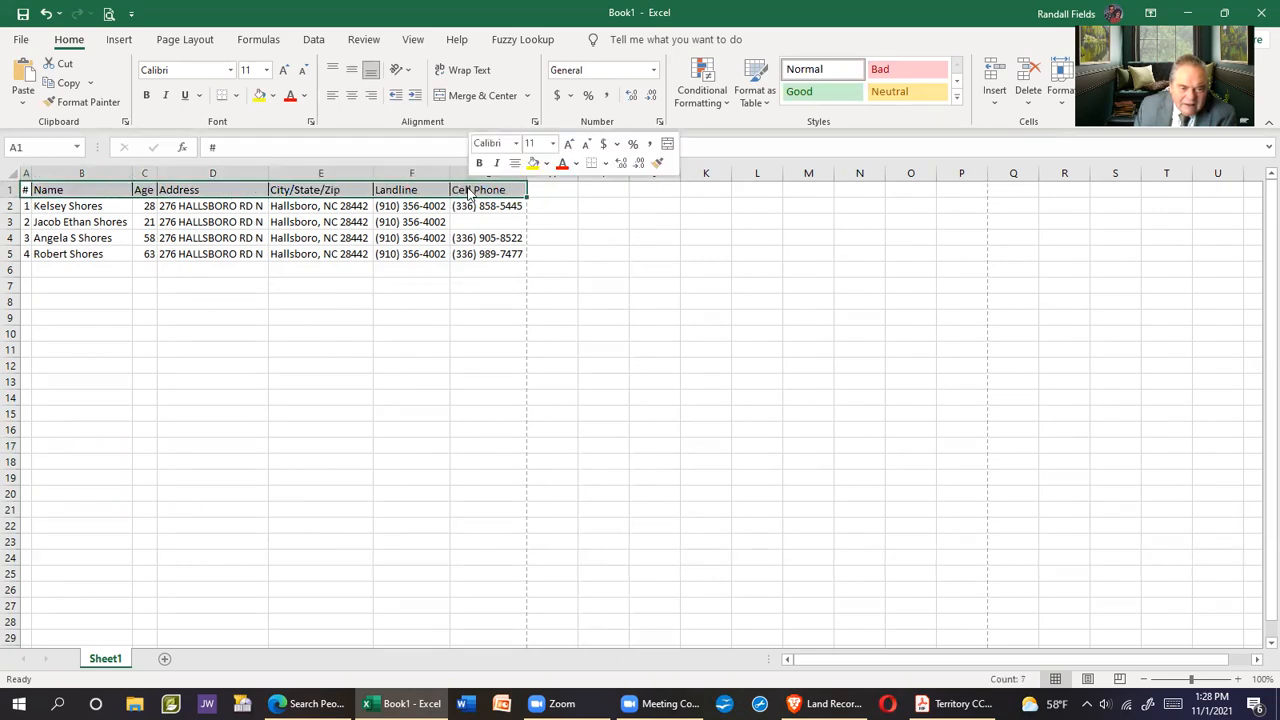
right_click(468, 193)
click(540, 531)
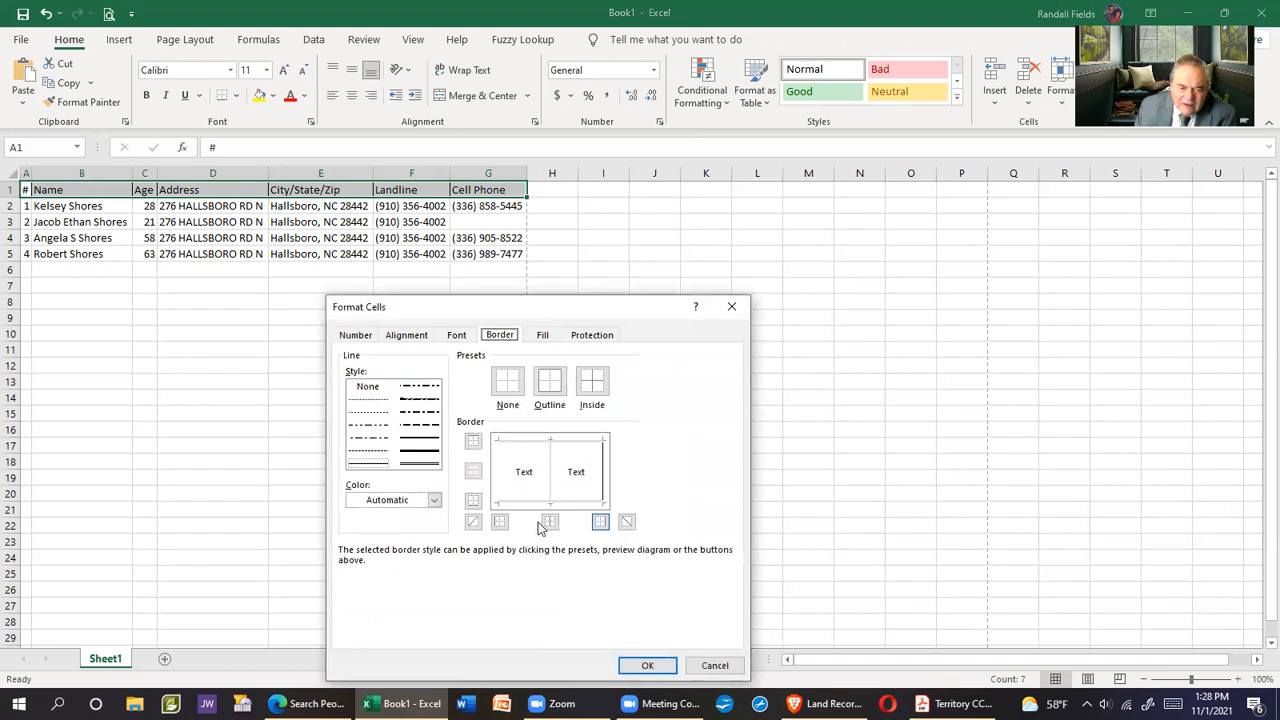
click(549, 383)
click(550, 521)
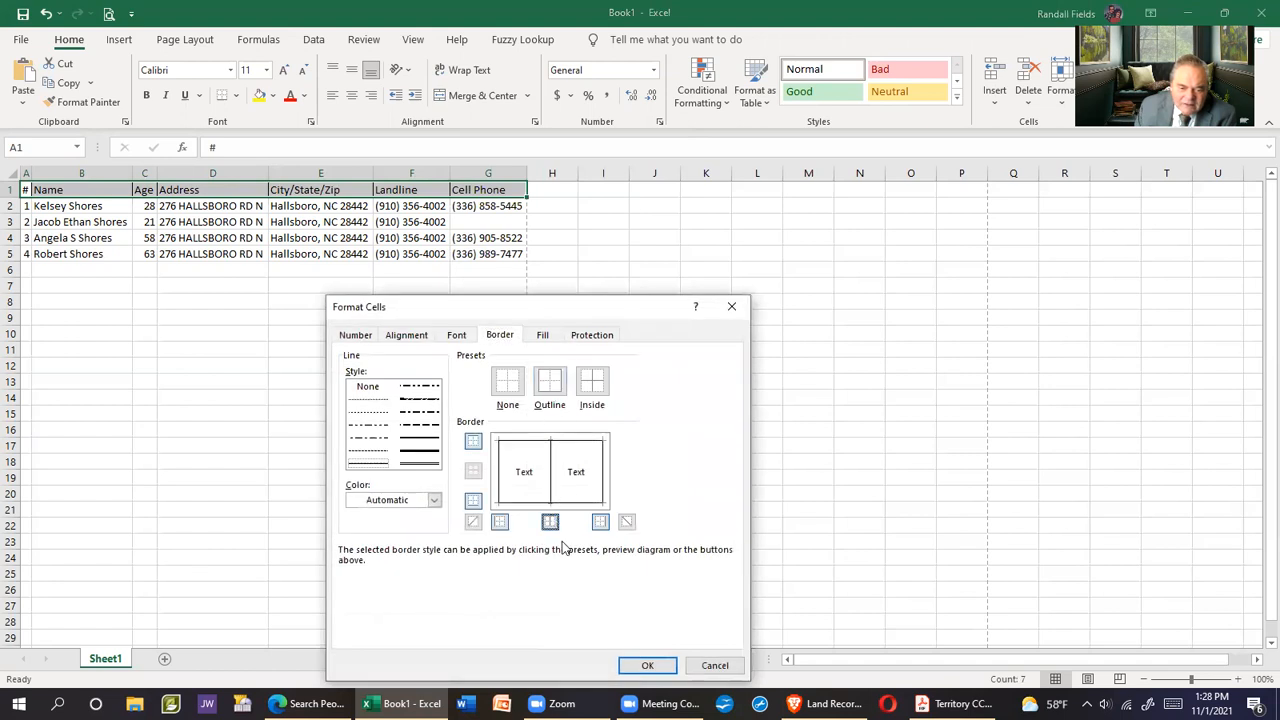
click(753, 606)
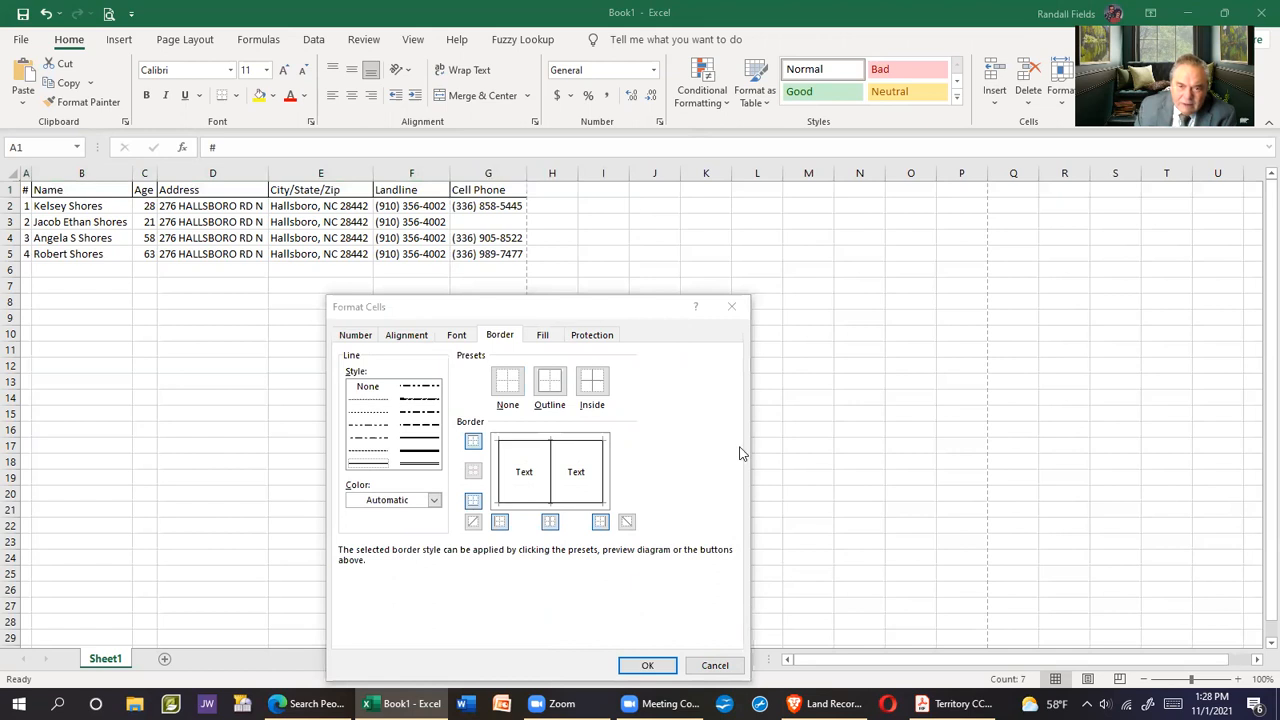
click(647, 665)
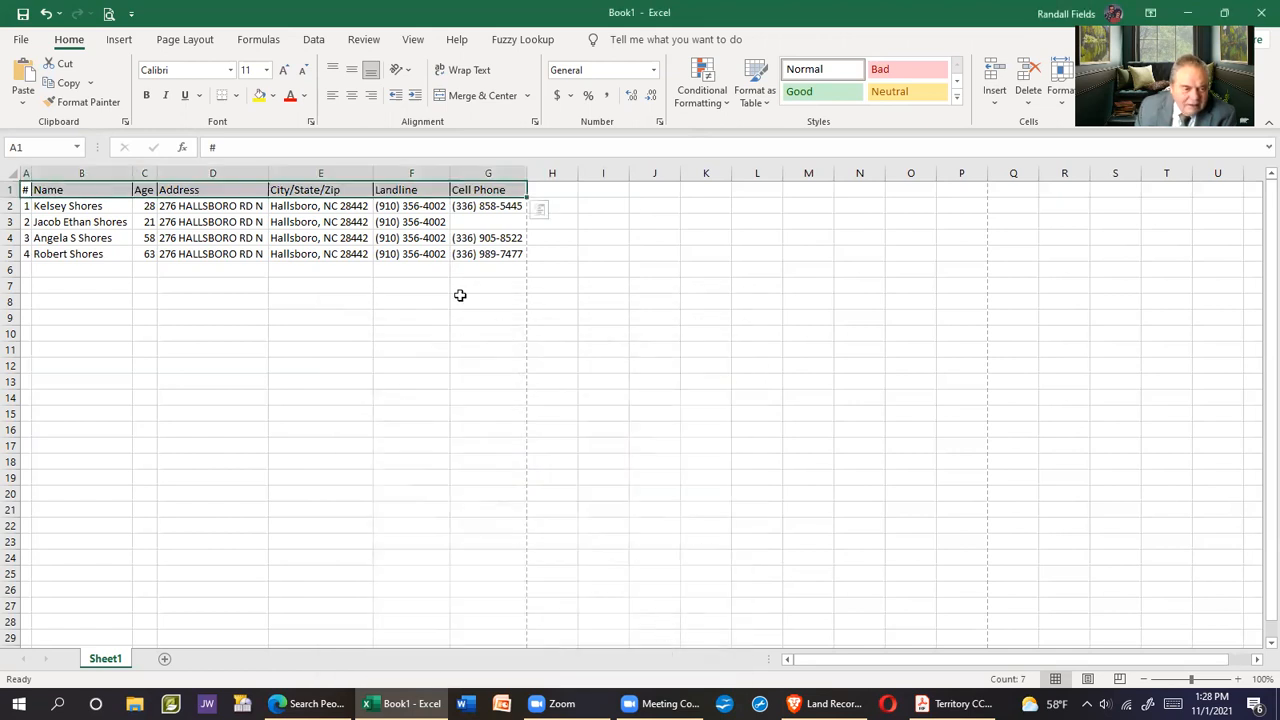
Put an outline border around the resident rows A2:G5
drag(27, 206, 470, 254)
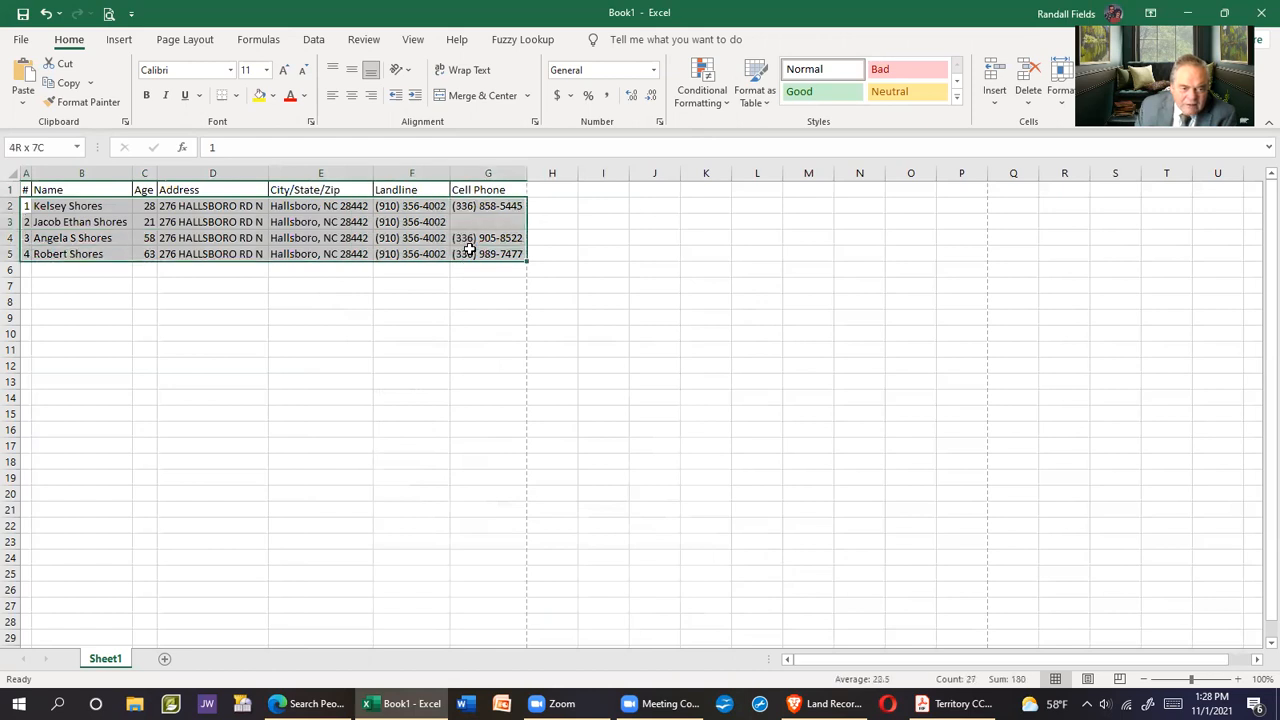
right_click(346, 233)
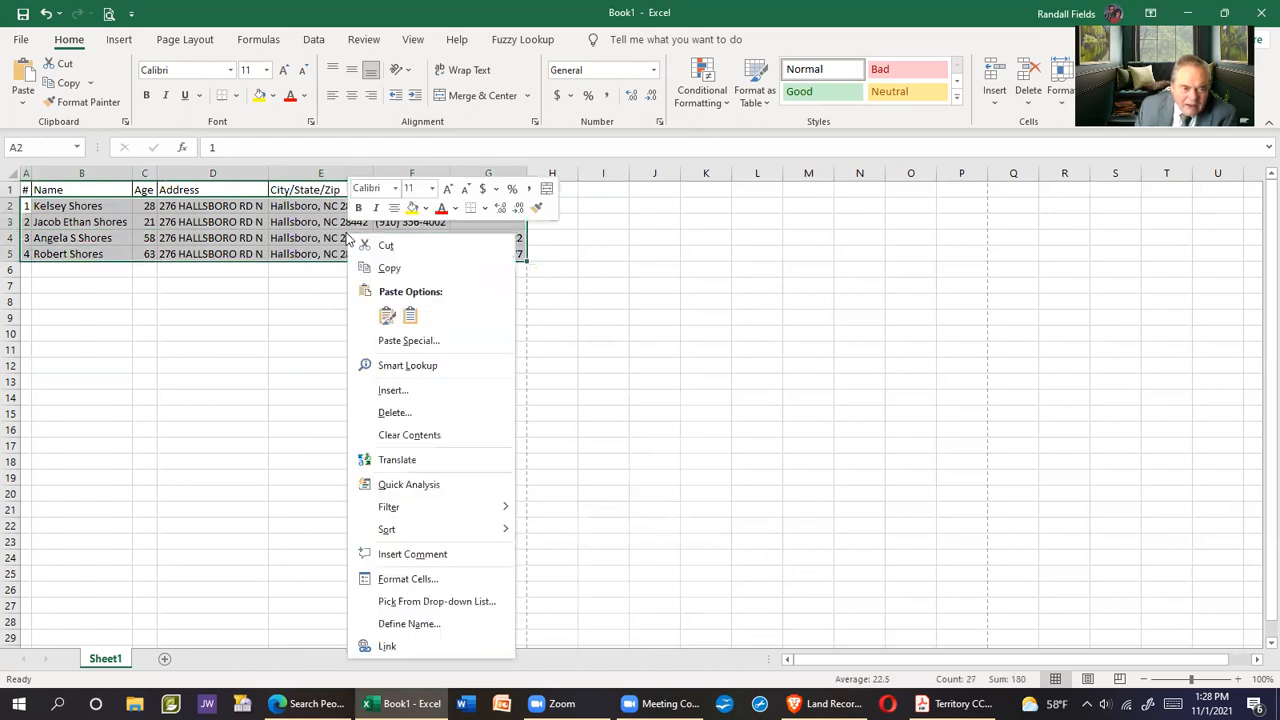
click(395, 580)
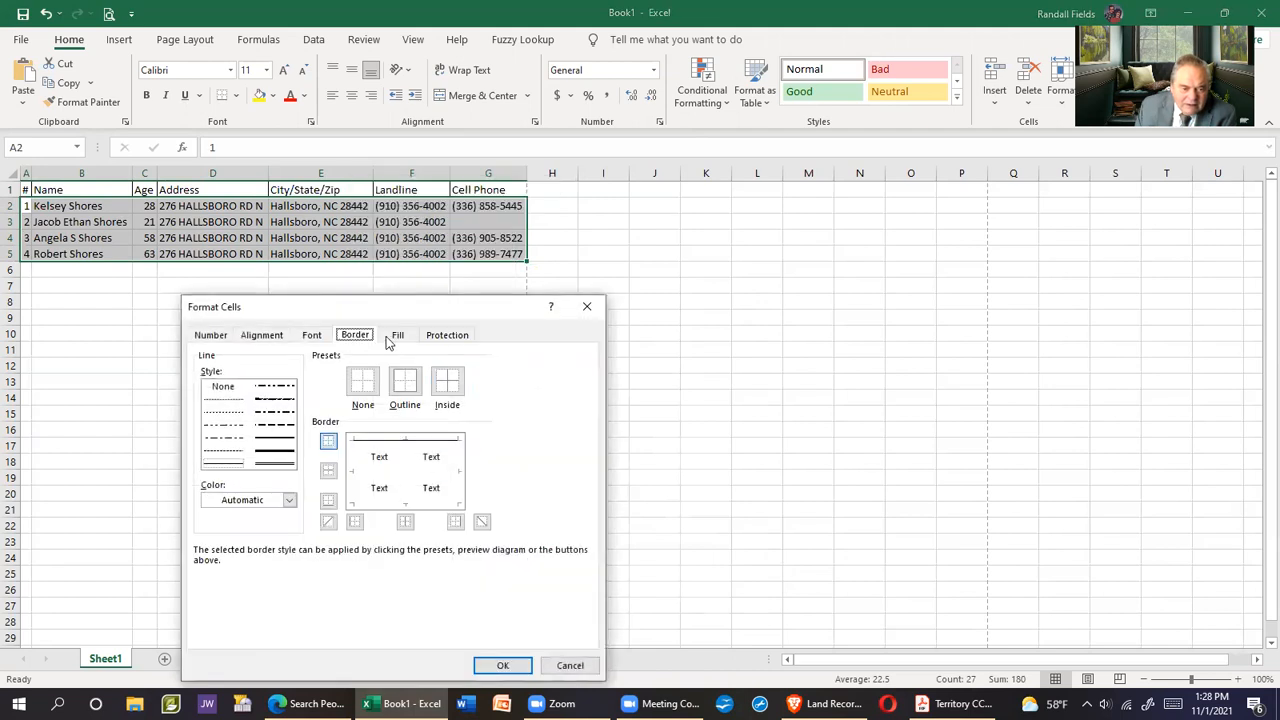
click(411, 388)
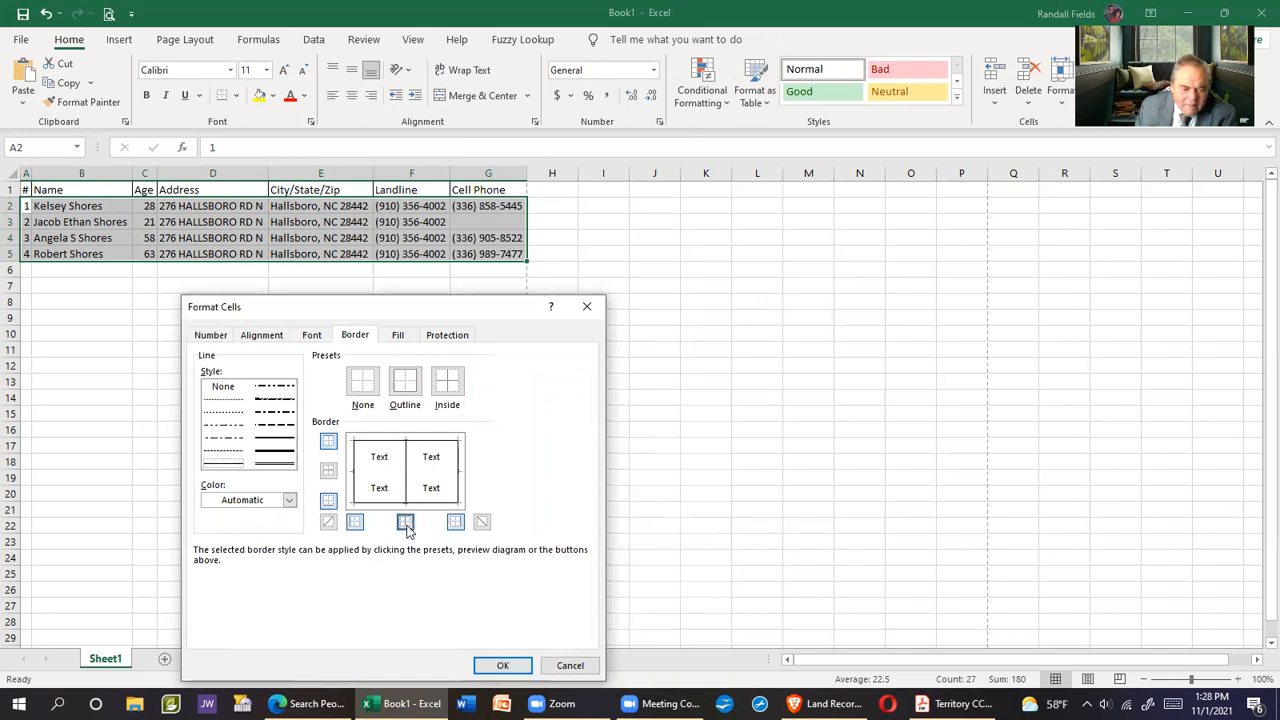
click(502, 665)
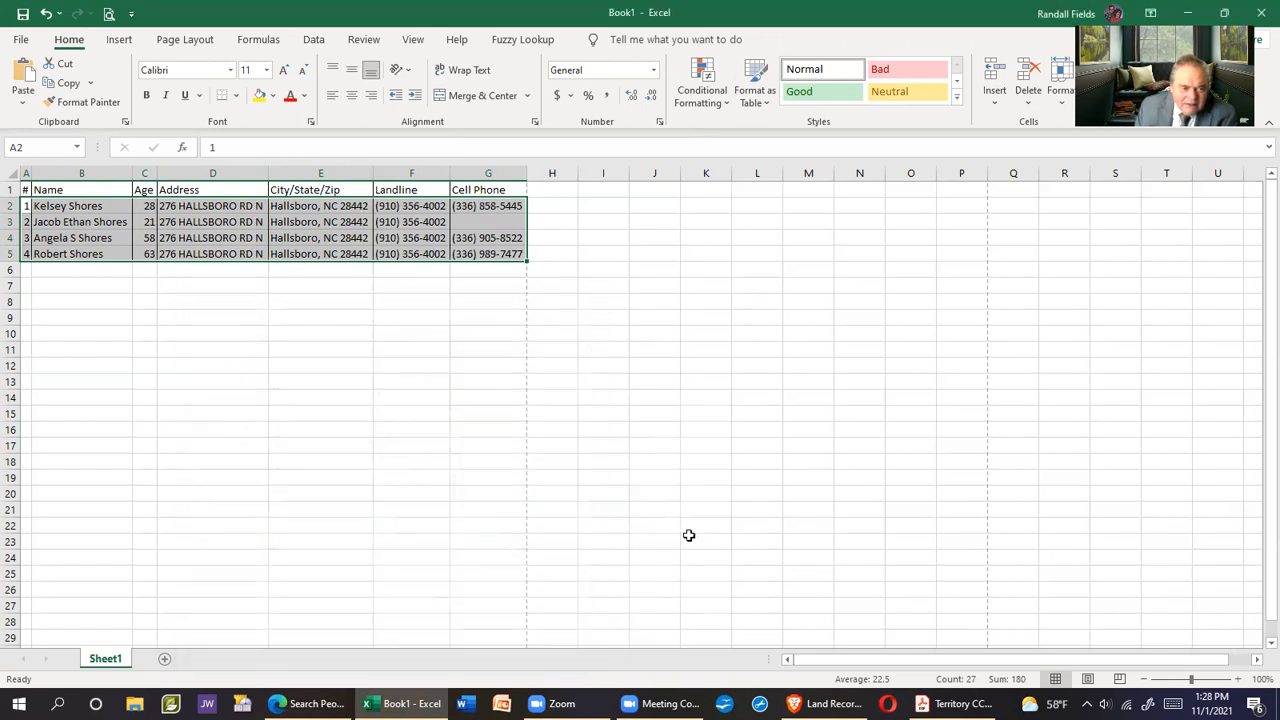
click(485, 441)
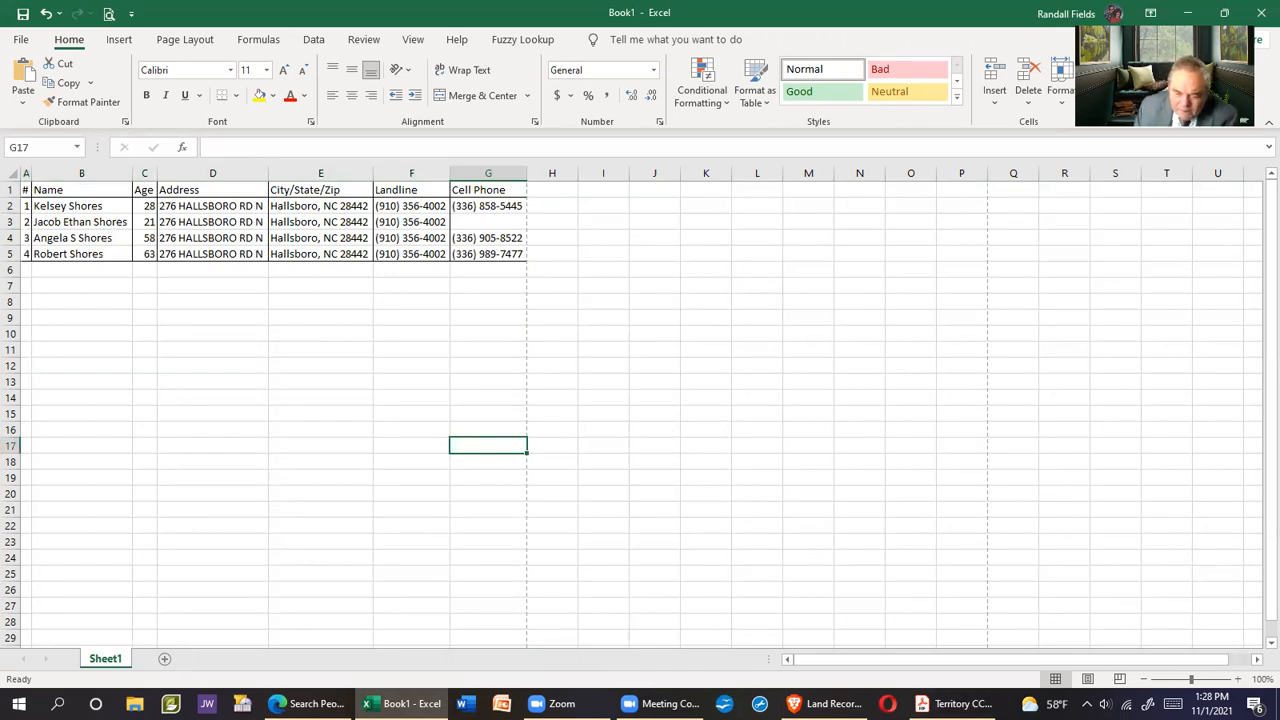
mouse_move(660, 703)
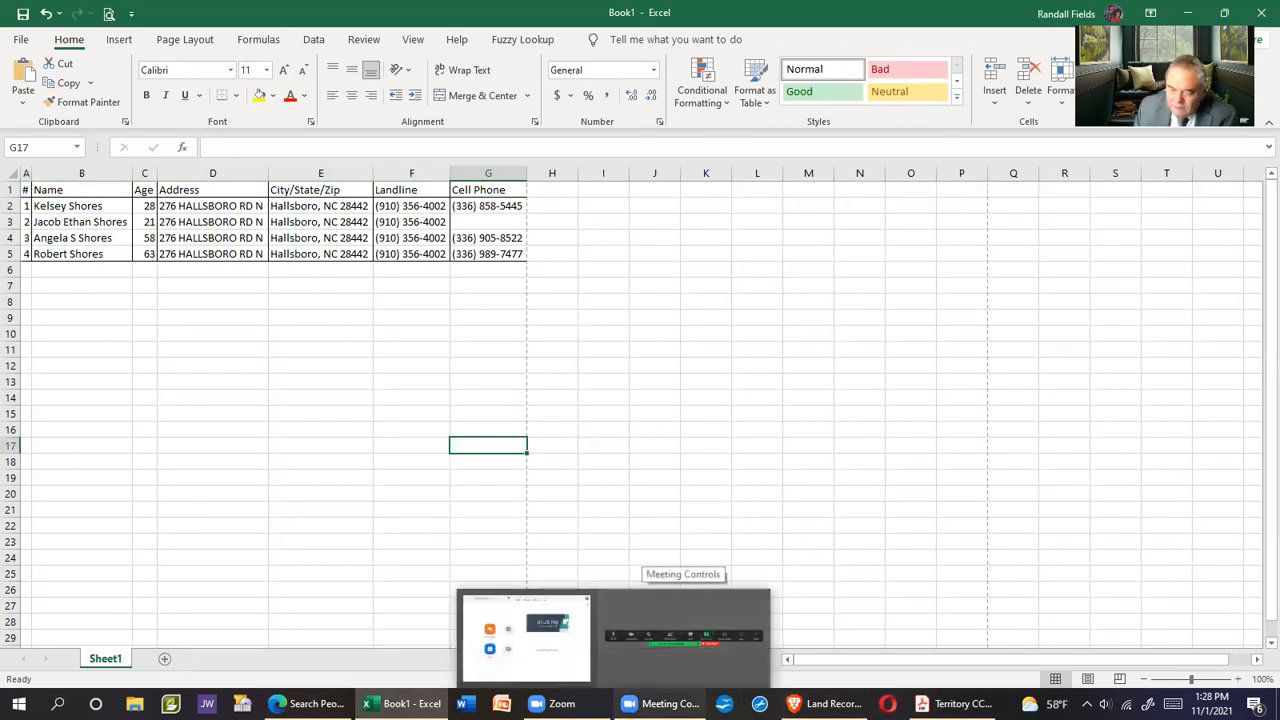
click(825, 703)
drag(708, 385, 670, 526)
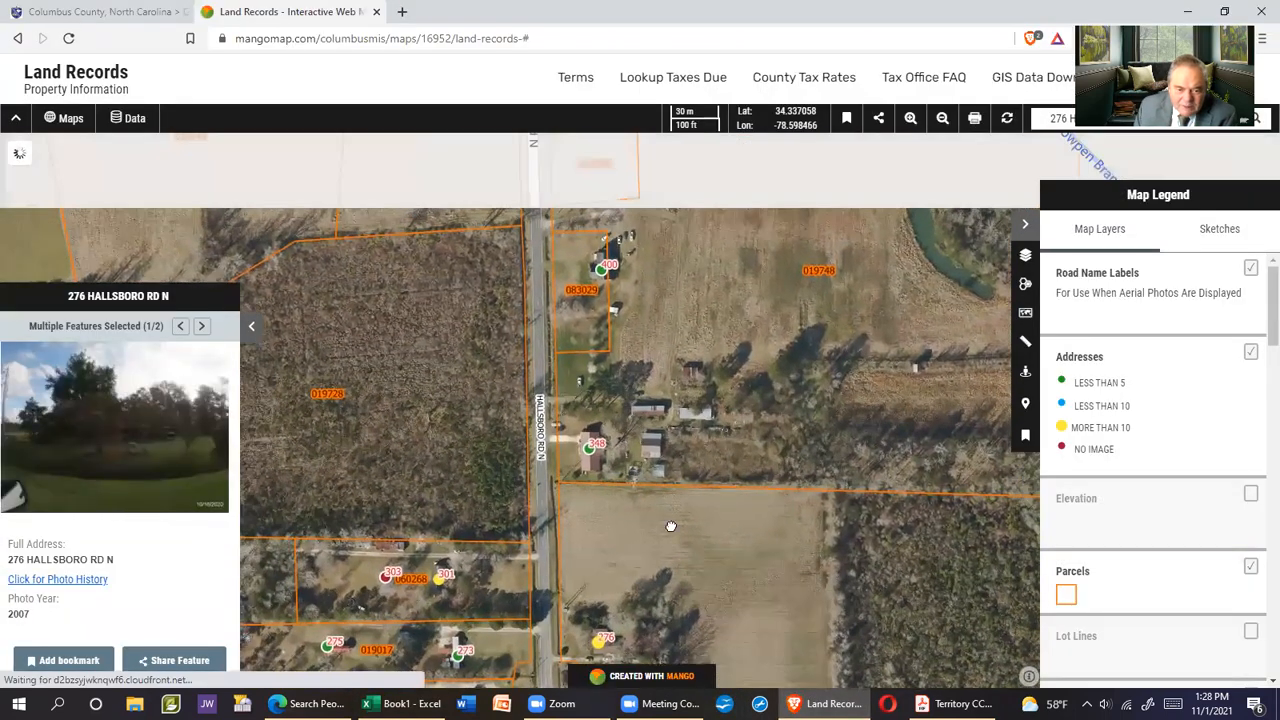
click(696, 580)
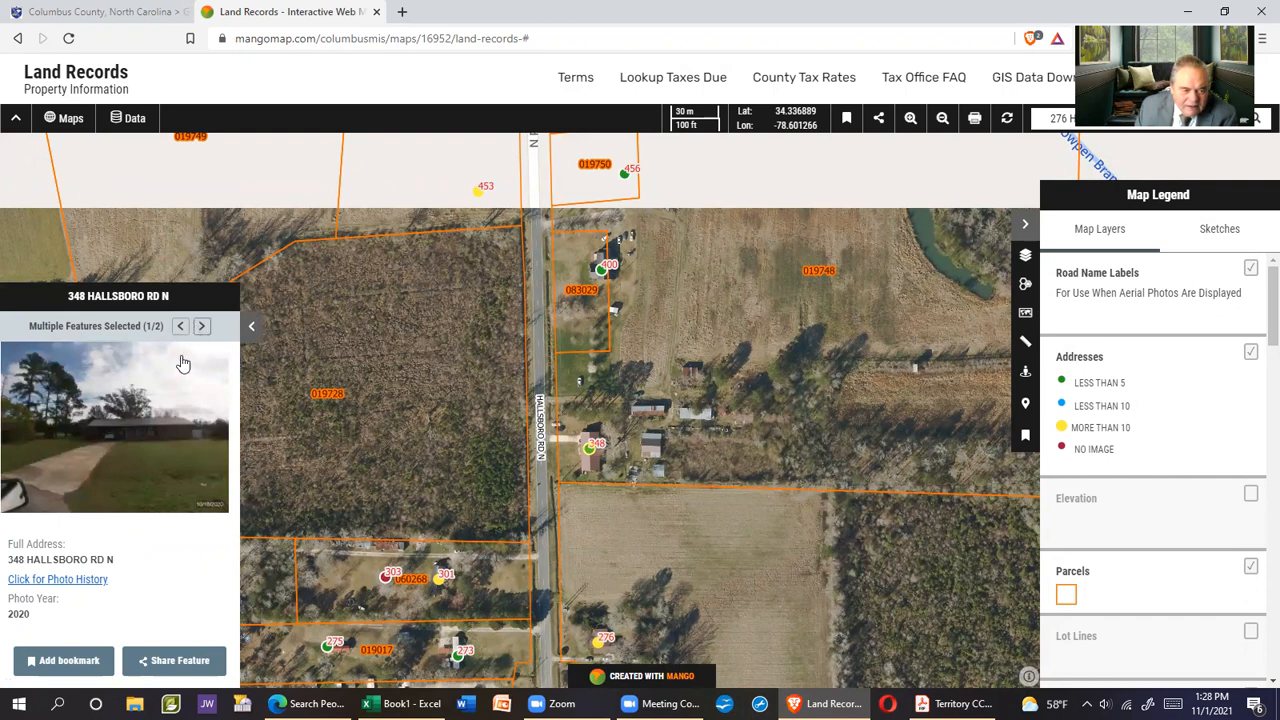
click(171, 415)
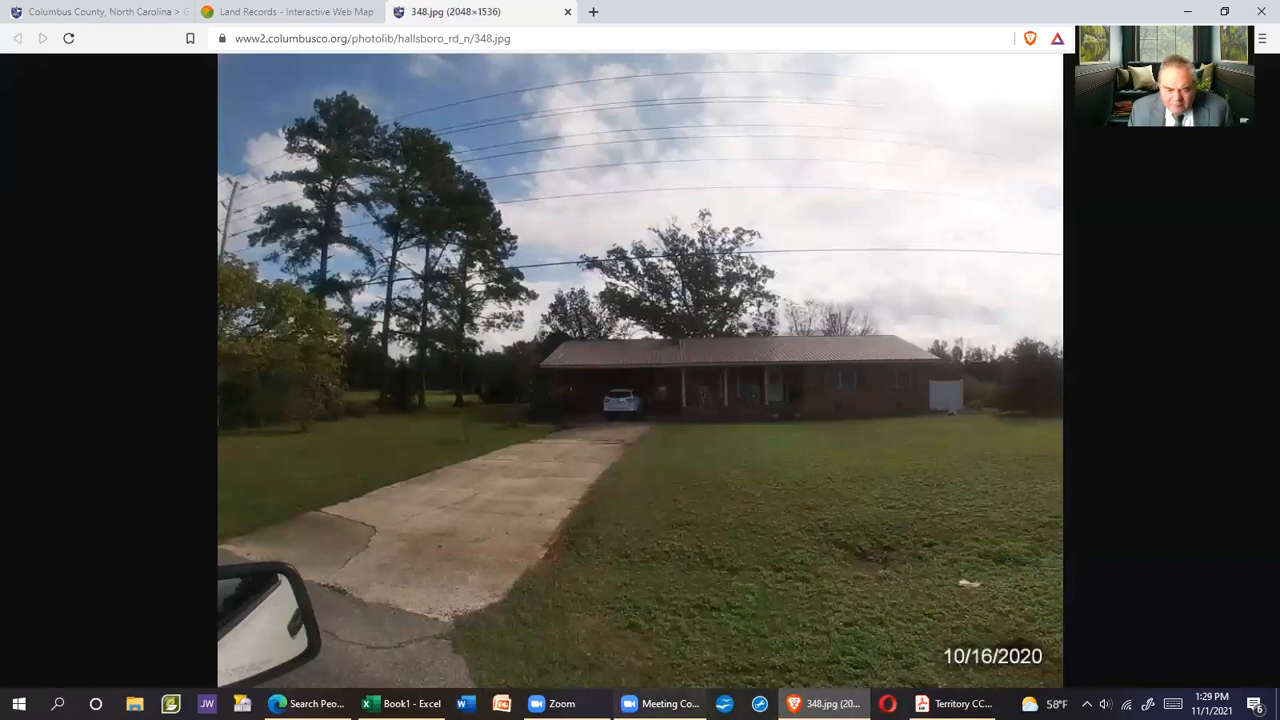
Close the 348.jpg photo tab to return to the Land Records parcel map
mouse_move(660, 703)
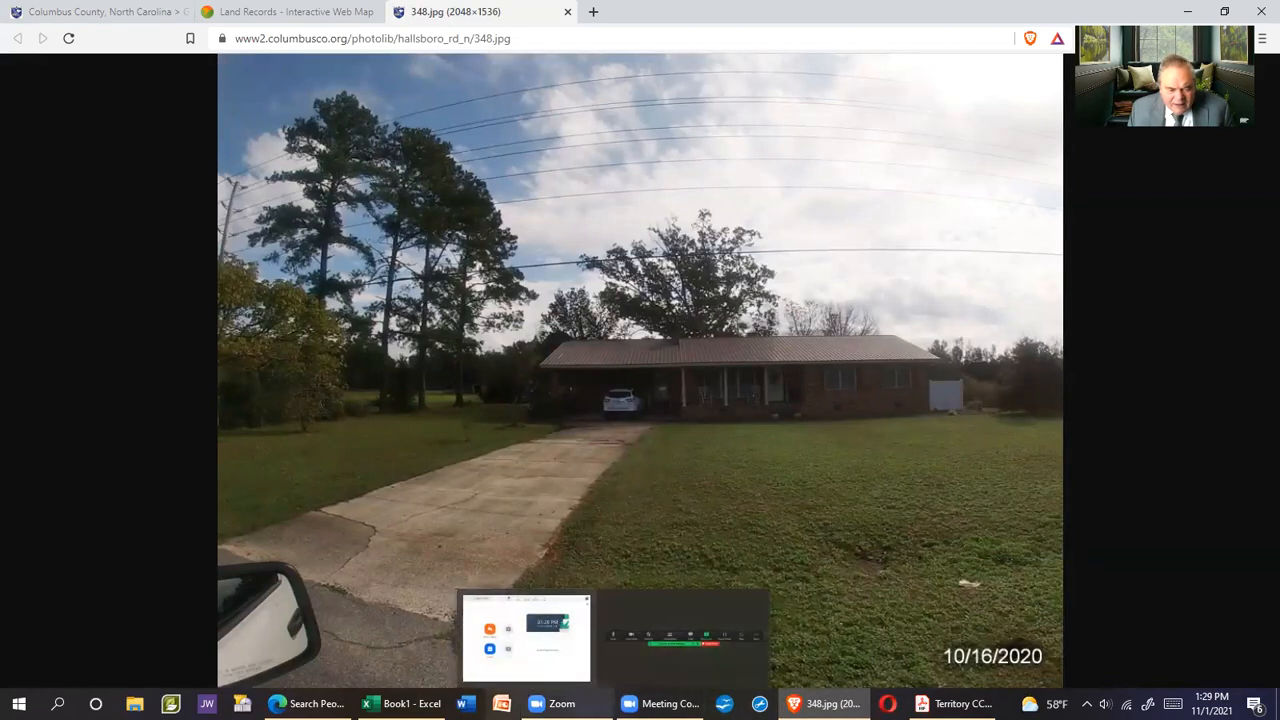
mouse_move(402, 703)
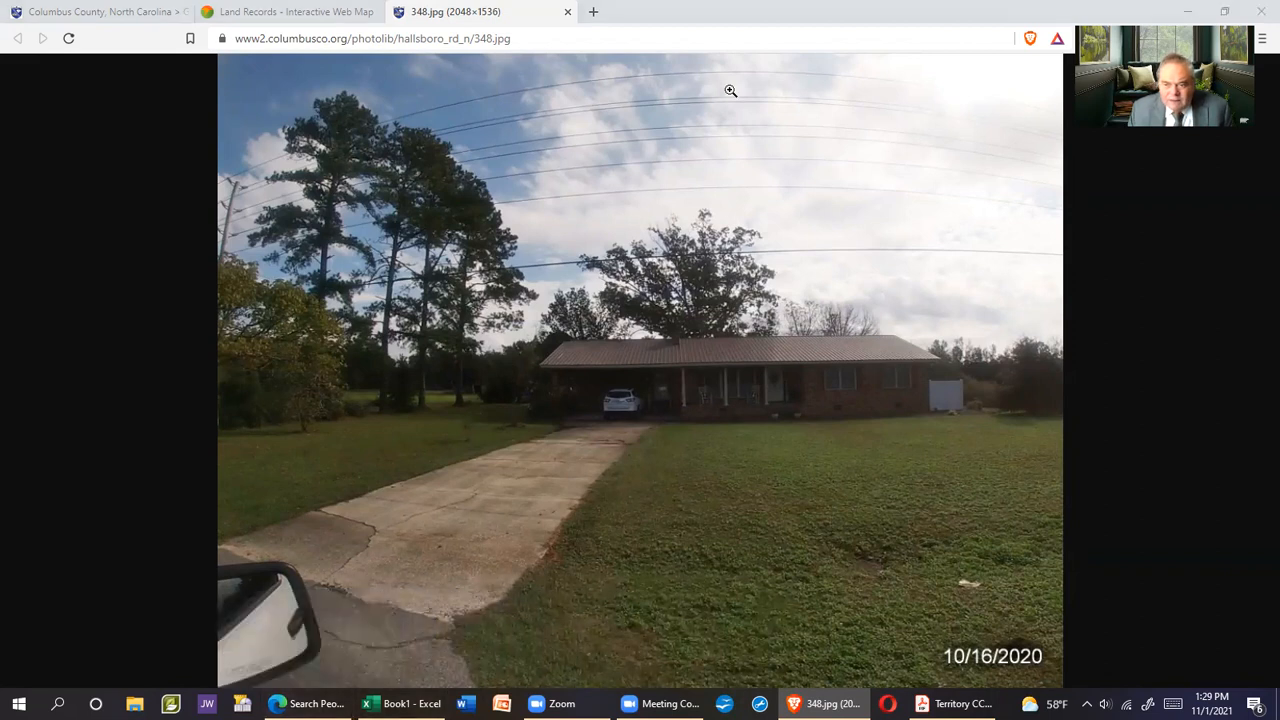
click(568, 12)
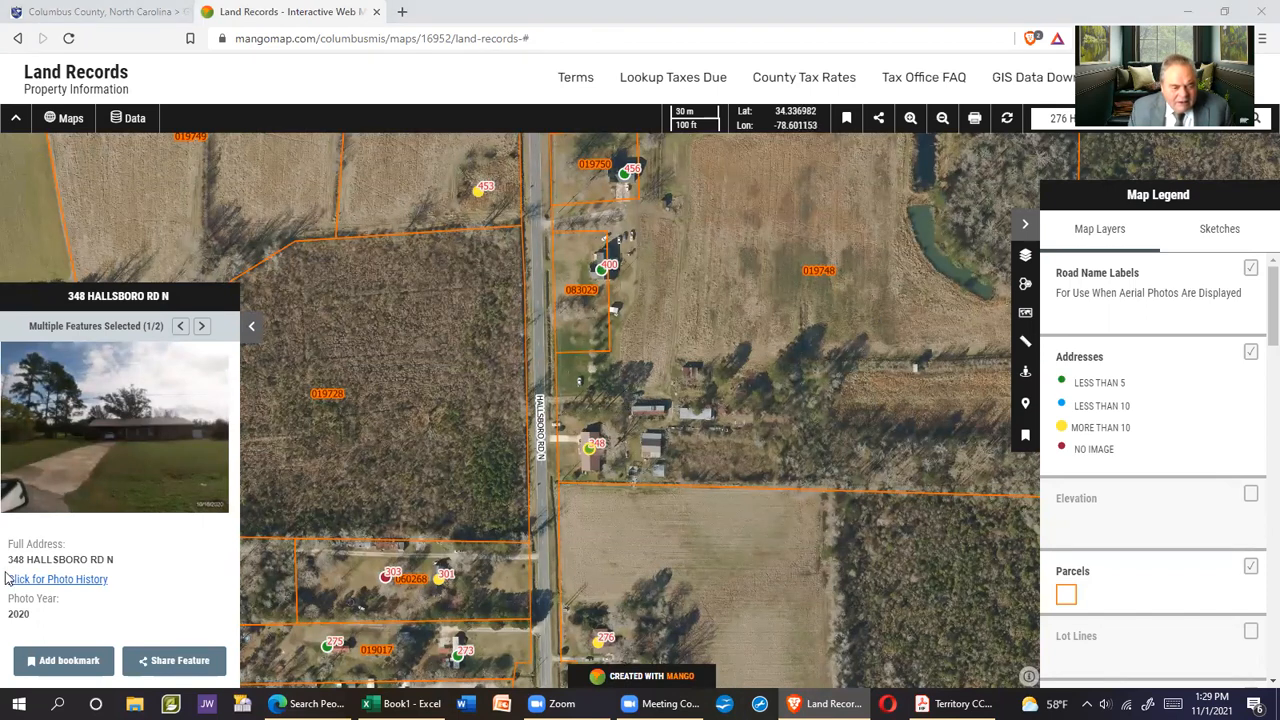
drag(8, 566, 109, 561)
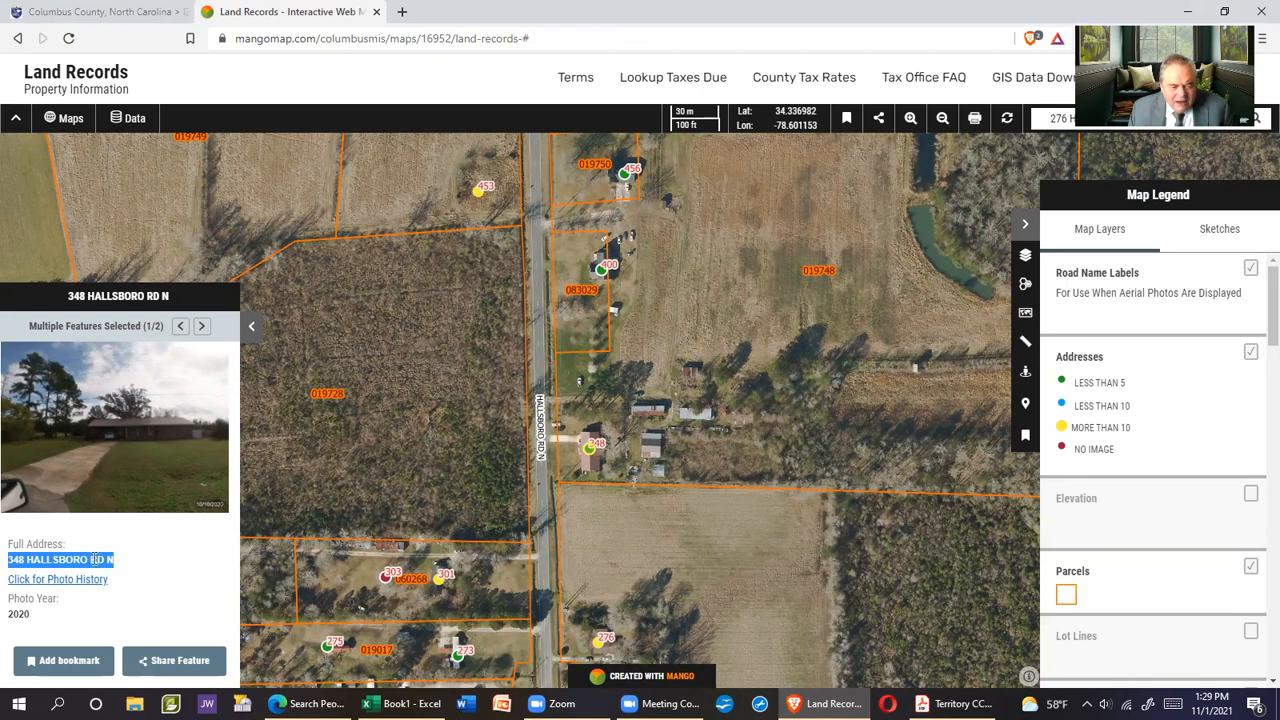
right_click(93, 560)
click(137, 573)
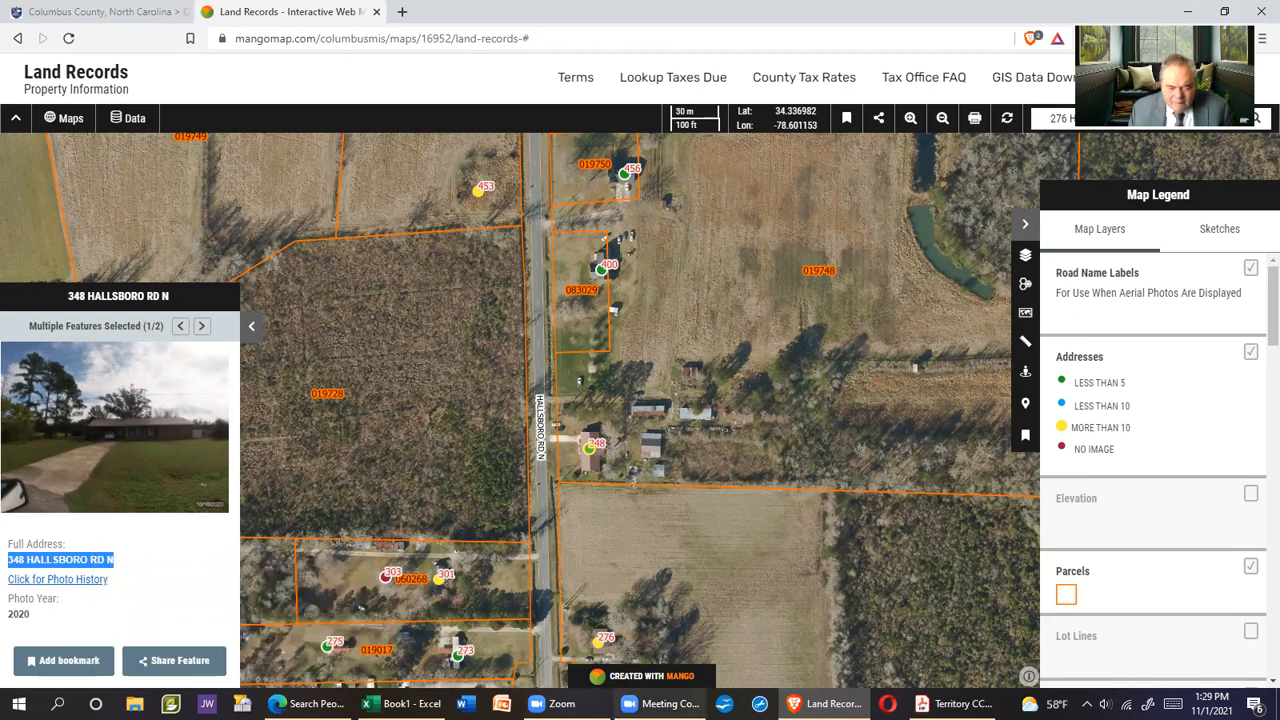
click(400, 703)
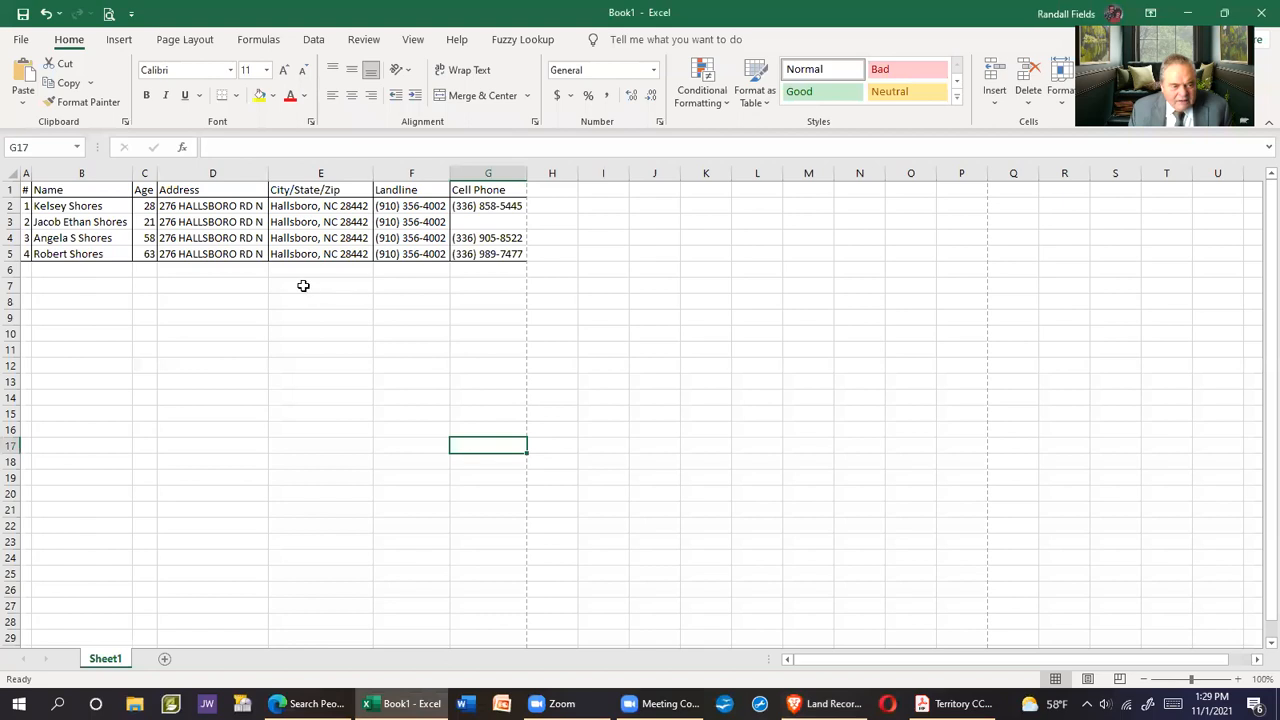
click(180, 271)
right_click(180, 271)
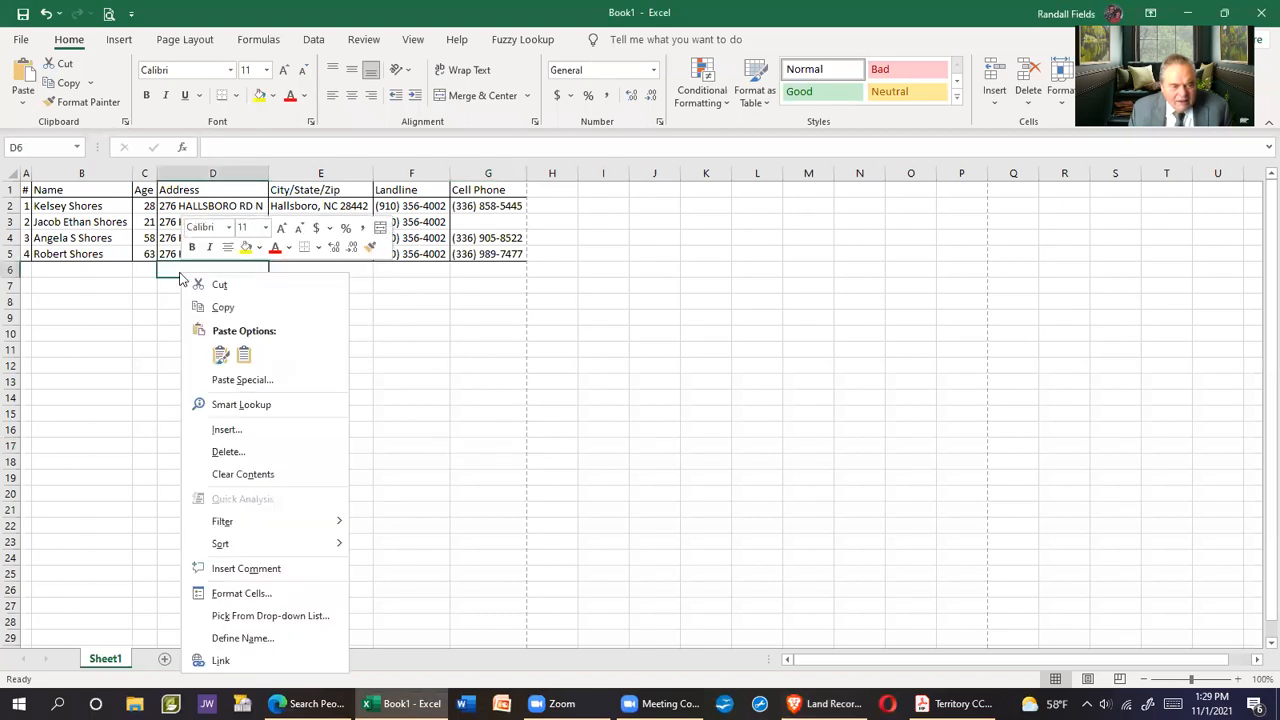
click(240, 352)
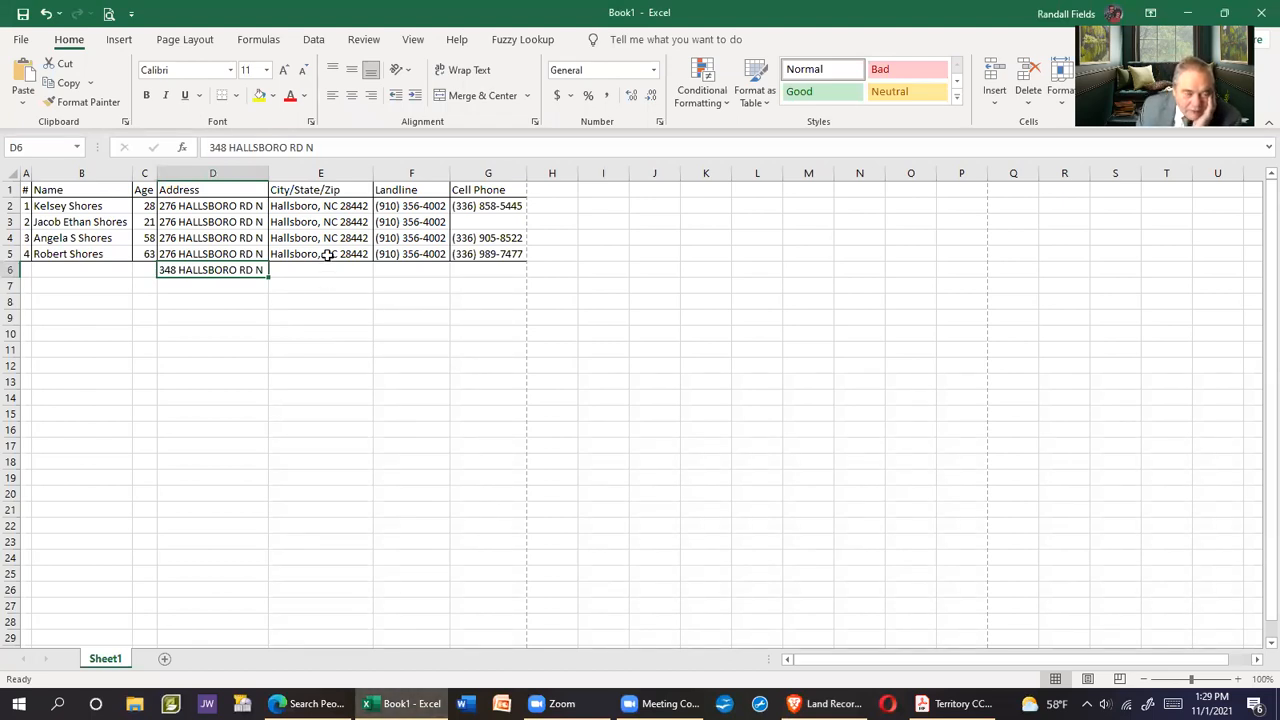
Fill Hallsboro, NC 28442 down from E5 into E6
drag(328, 256, 327, 271)
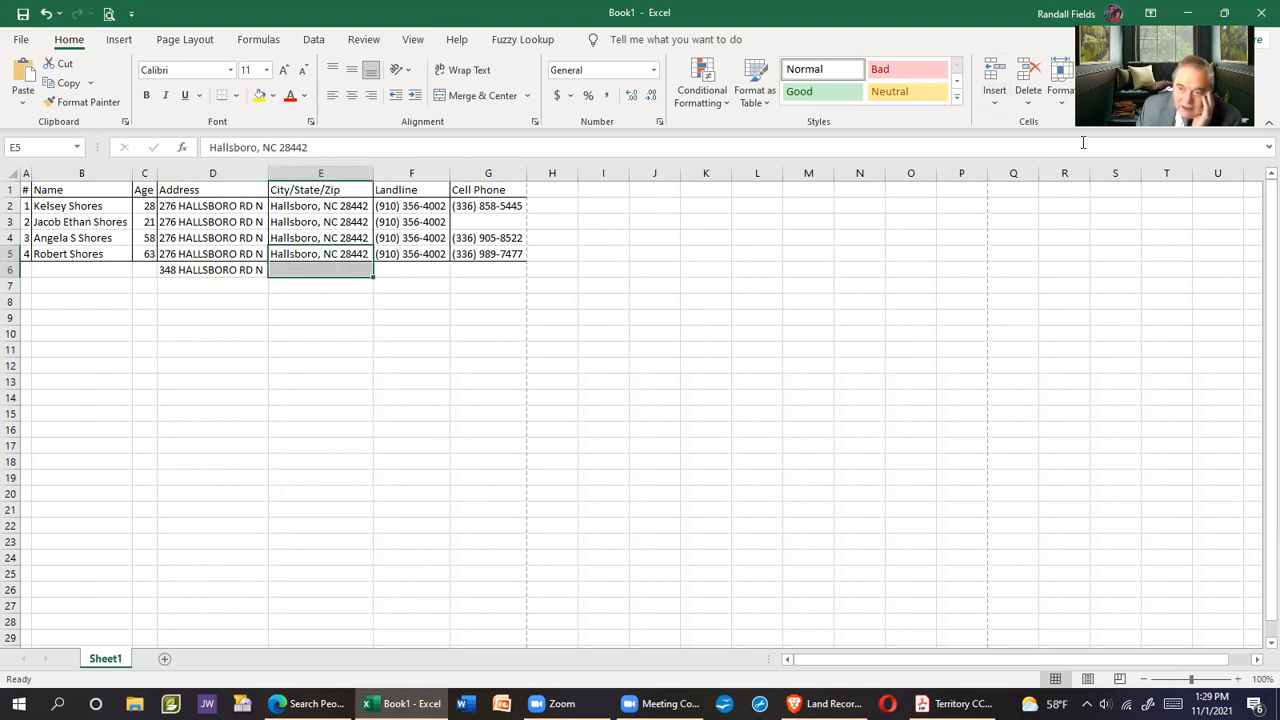
click(1118, 81)
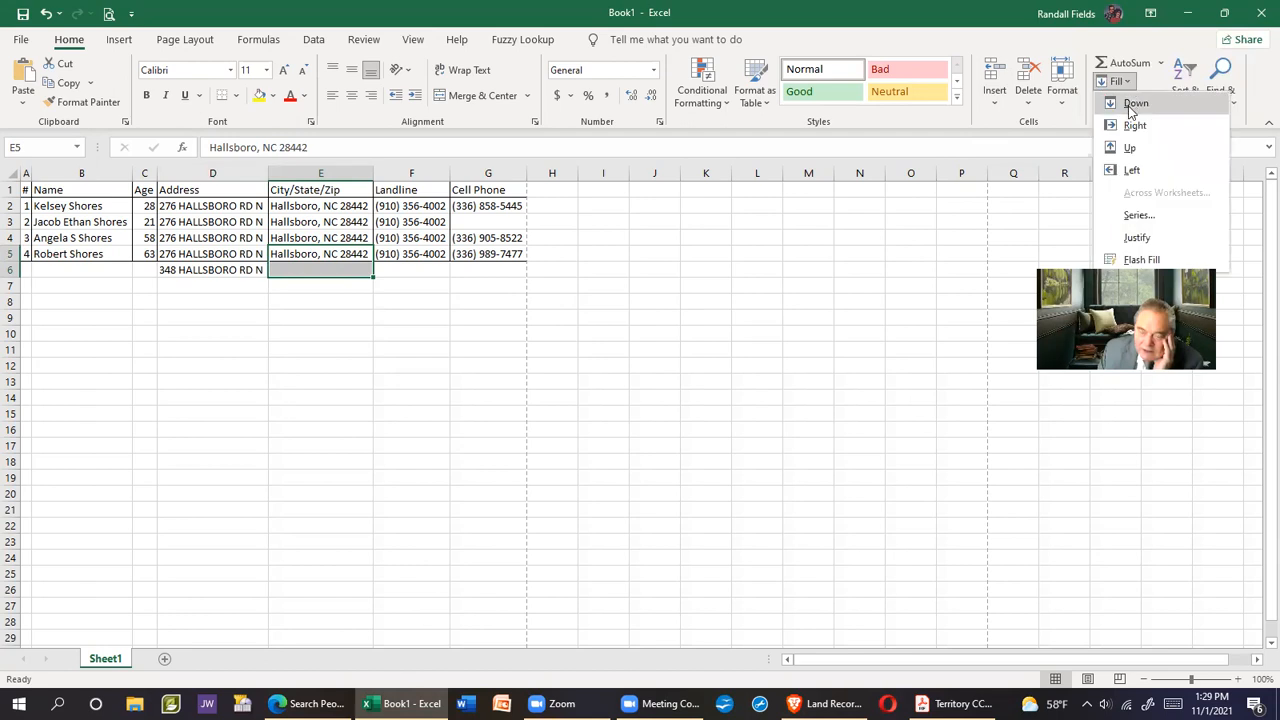
click(1133, 104)
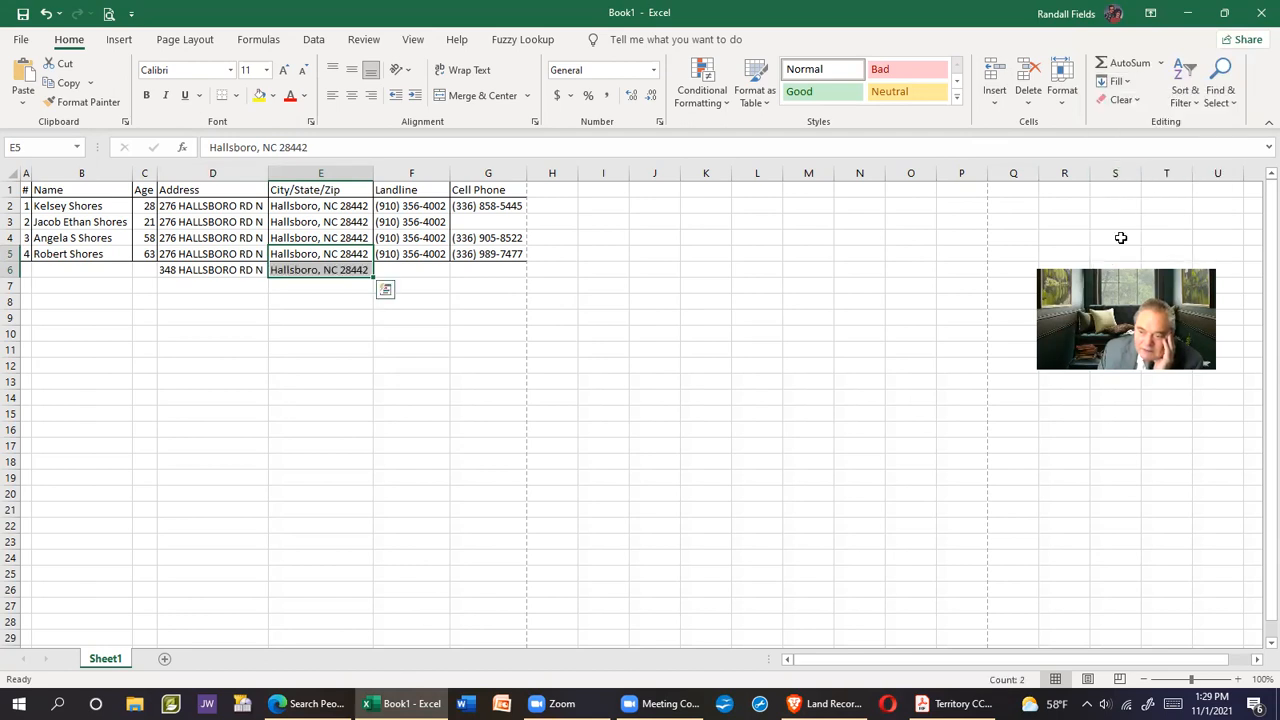
click(607, 314)
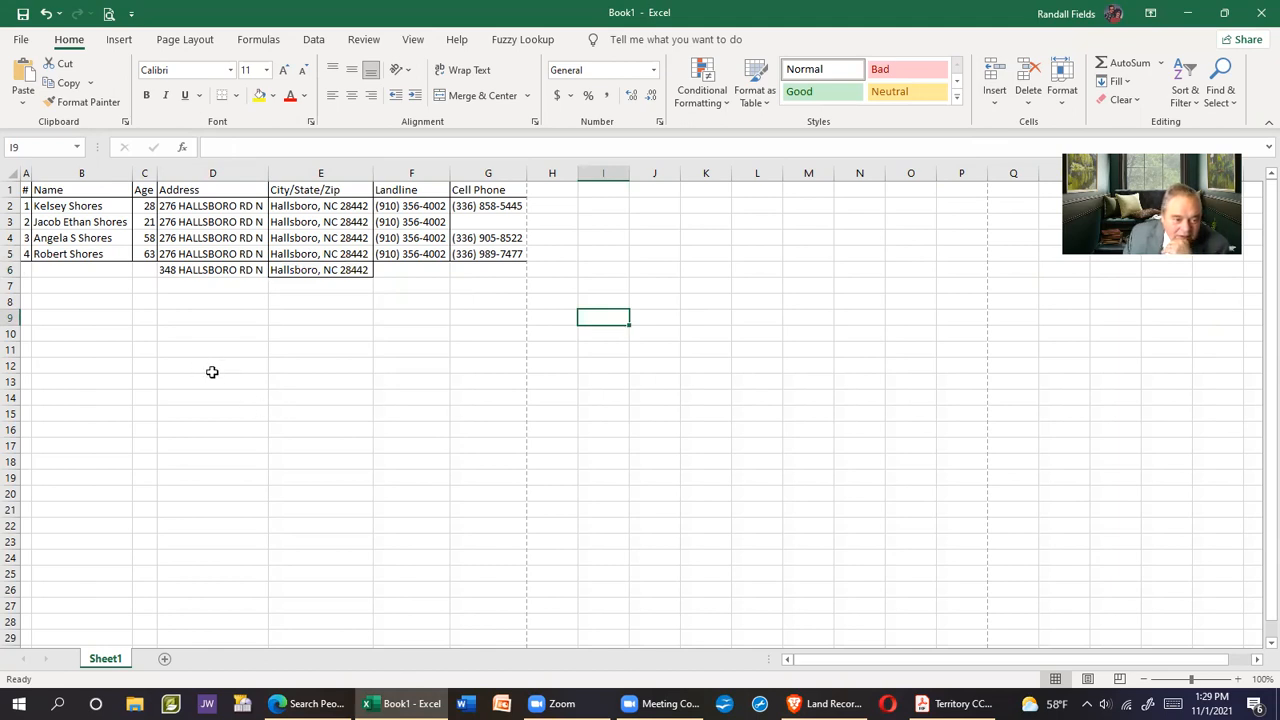
click(312, 271)
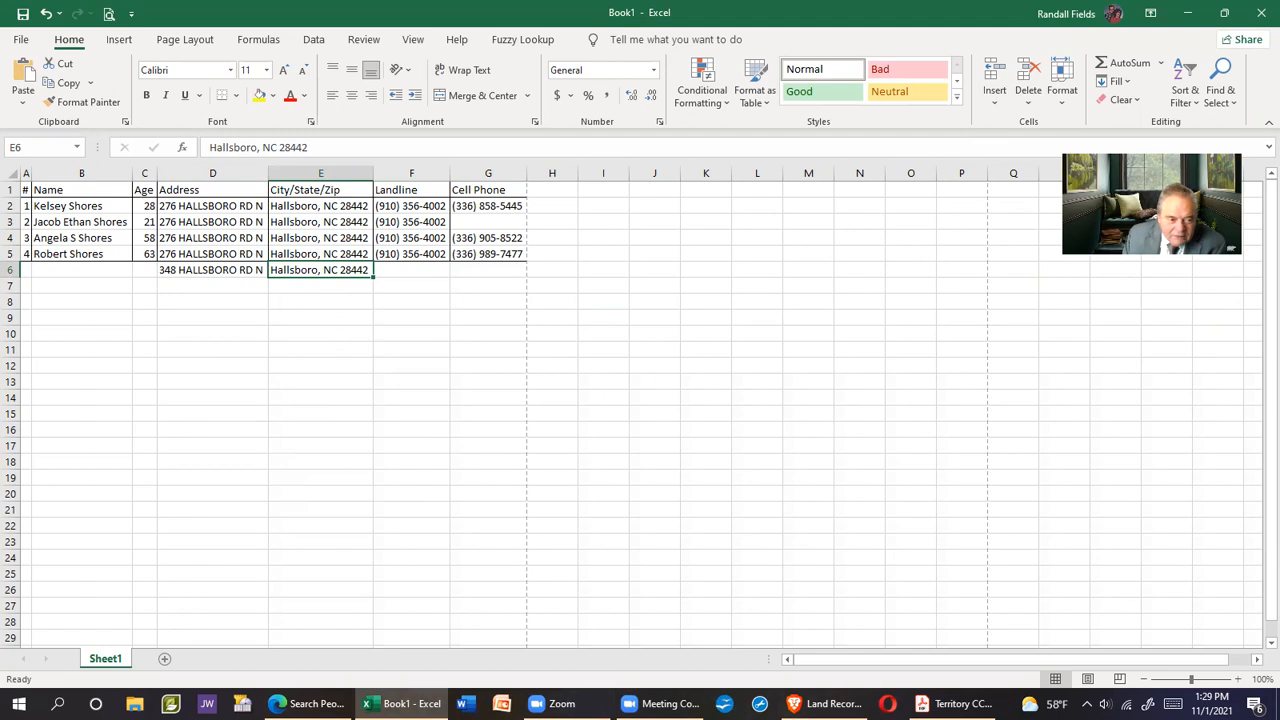
Copy the new street address from cell D6
click(205, 266)
right_click(206, 267)
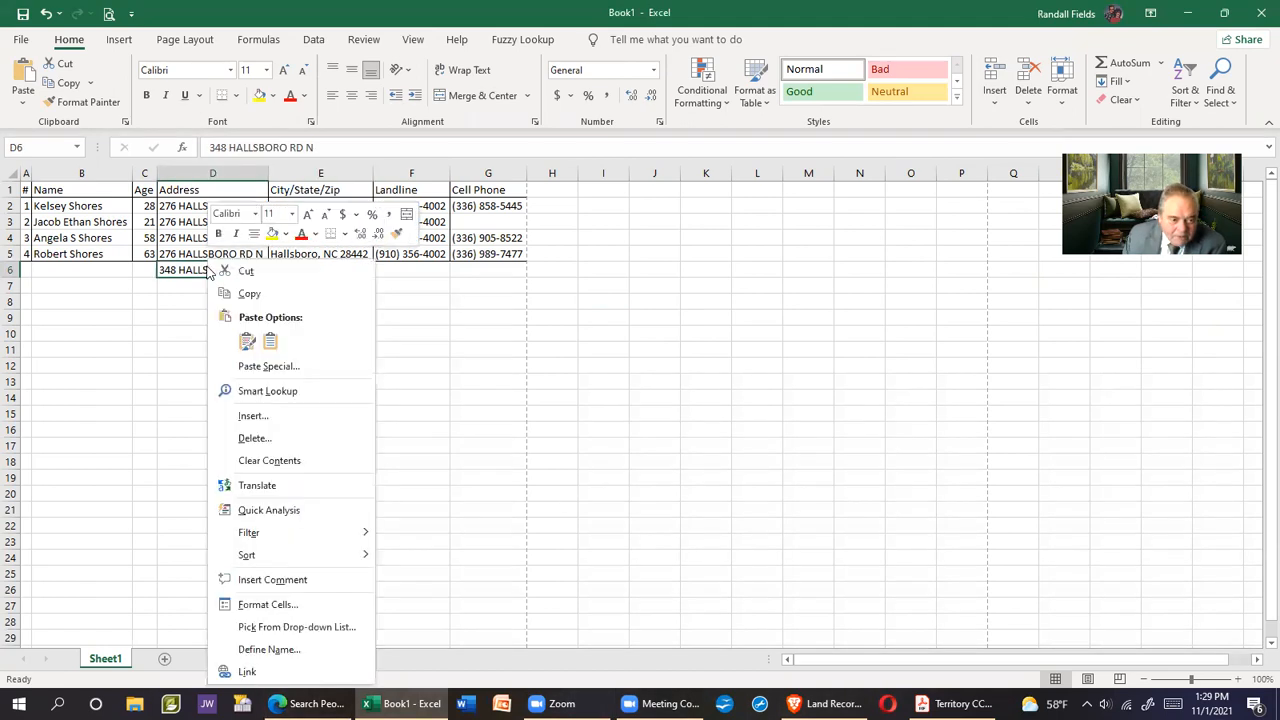
click(252, 292)
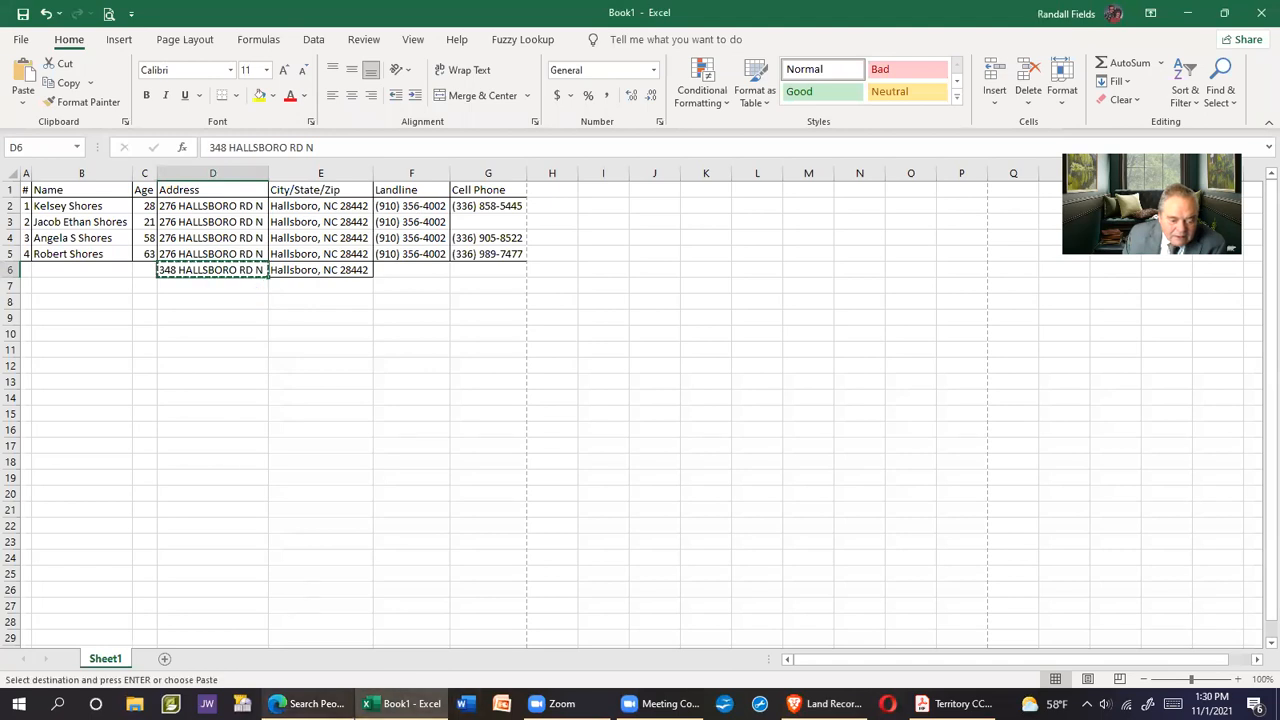
click(308, 703)
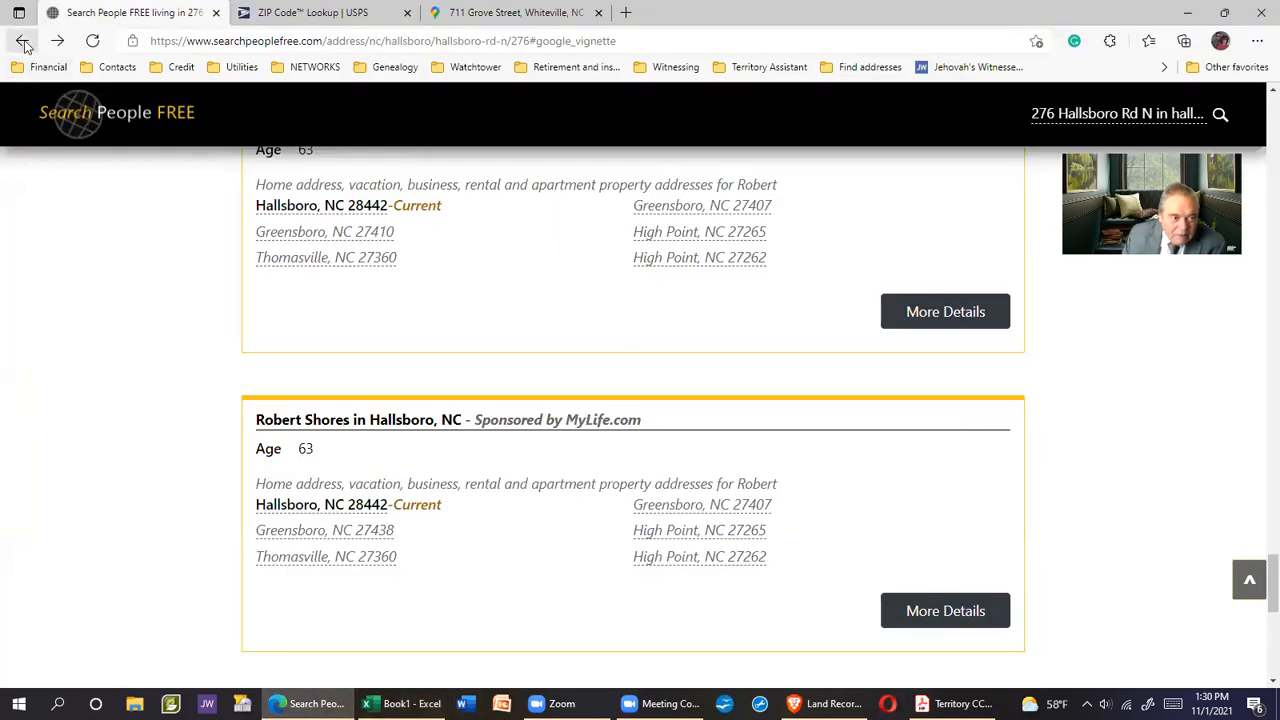
click(22, 41)
click(22, 41)
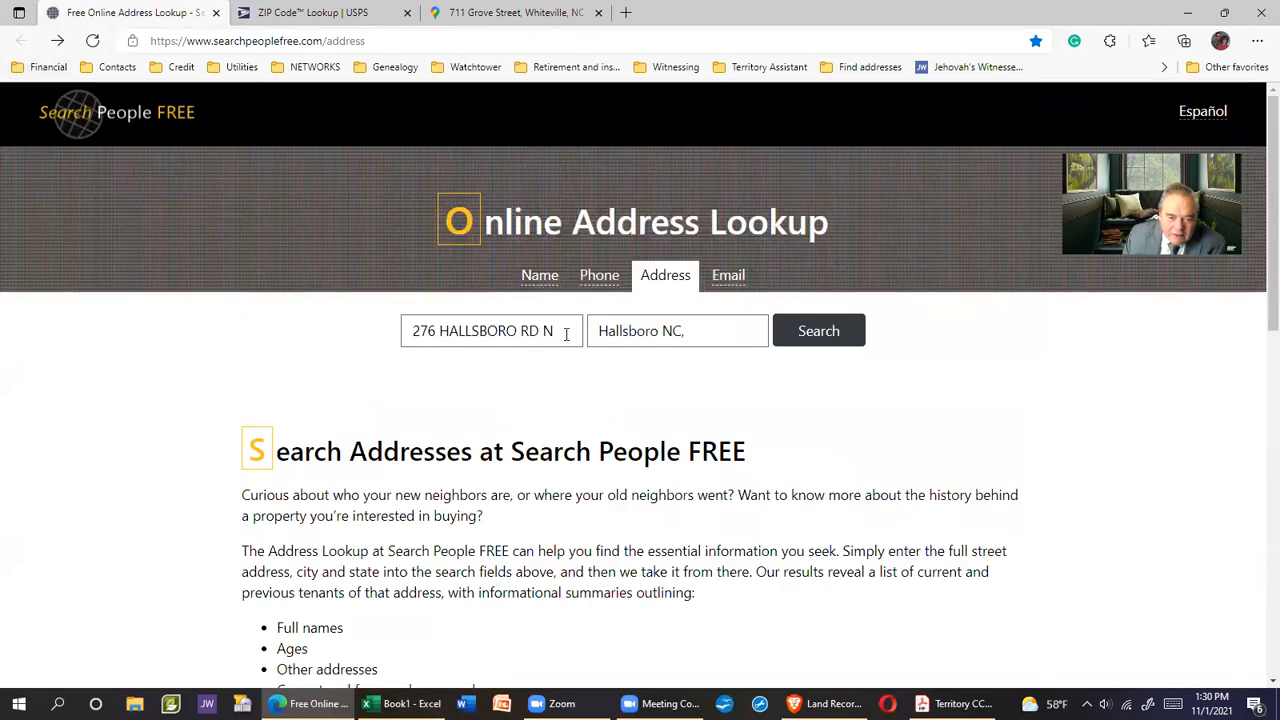
drag(549, 331, 413, 333)
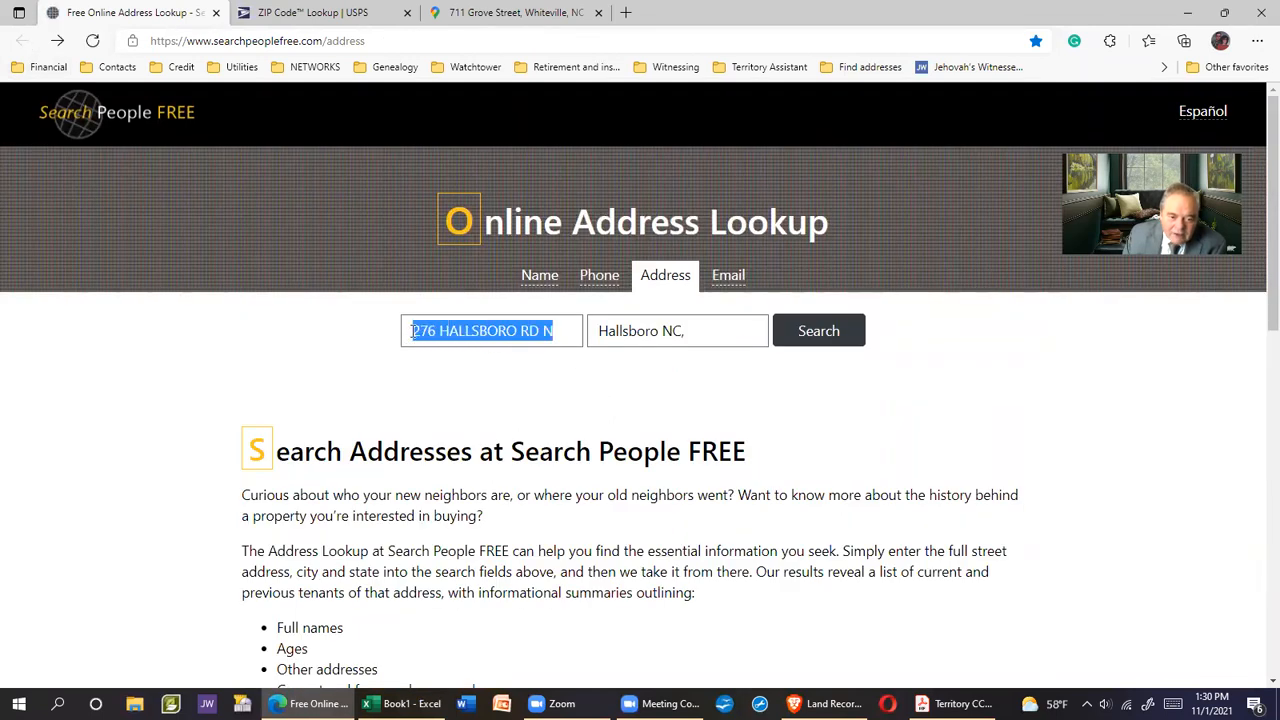
right_click(428, 337)
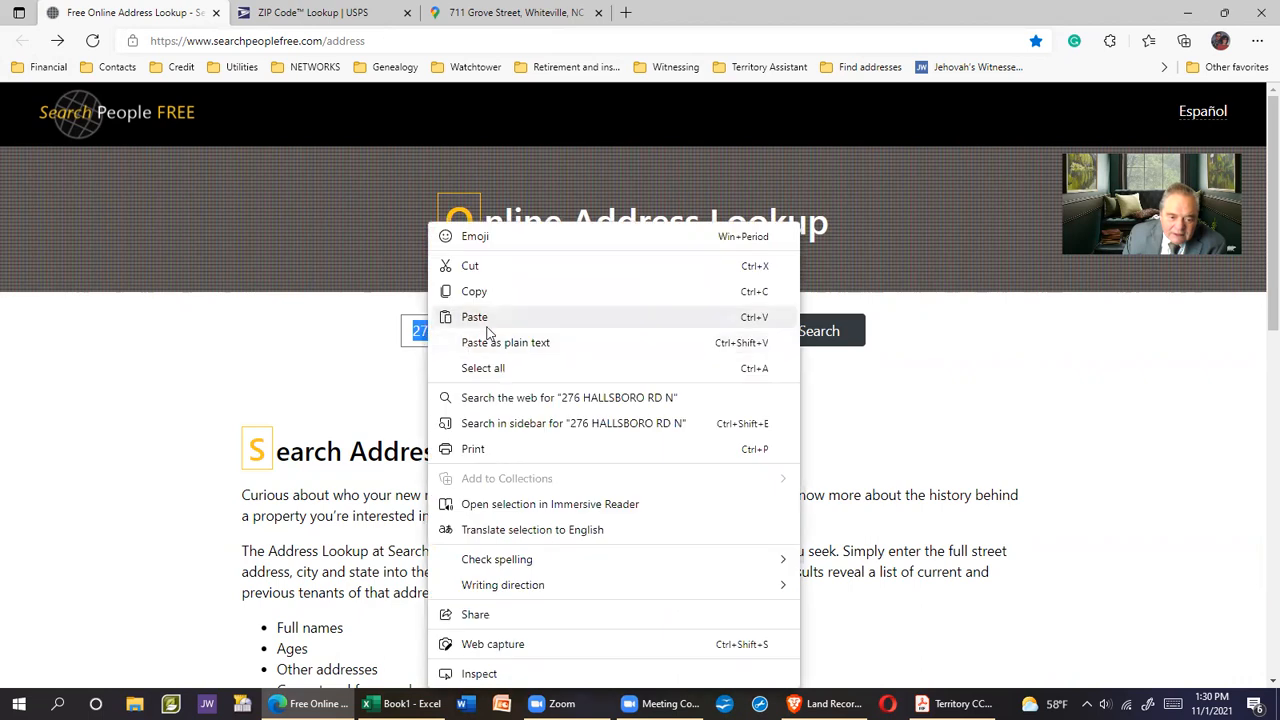
click(486, 324)
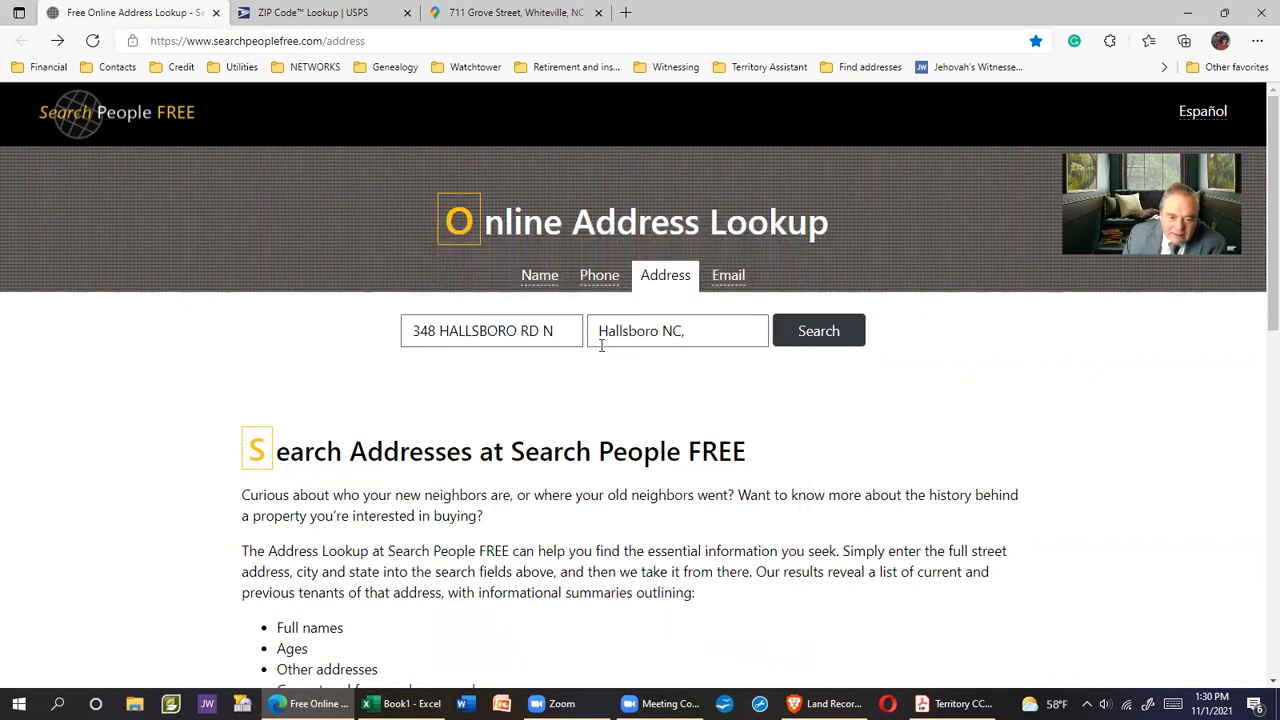
click(818, 331)
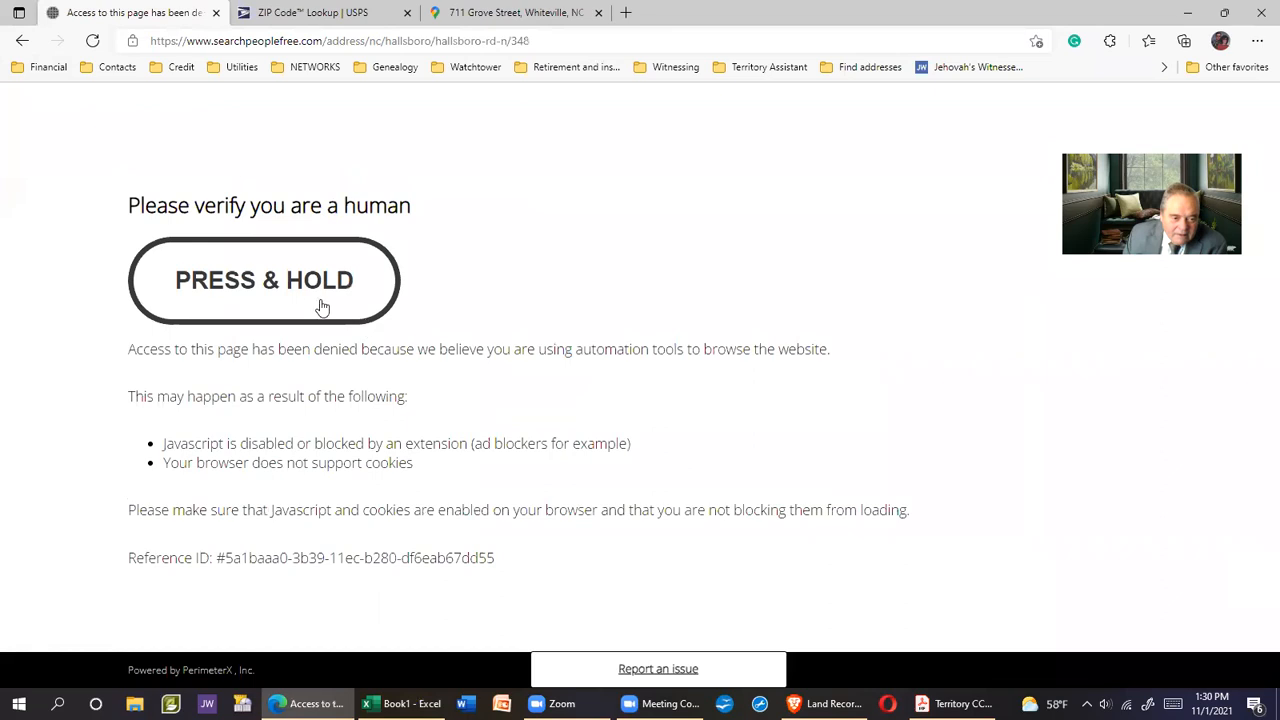
Pass the human verification and review the residents listed for that address
drag(268, 283, 268, 283)
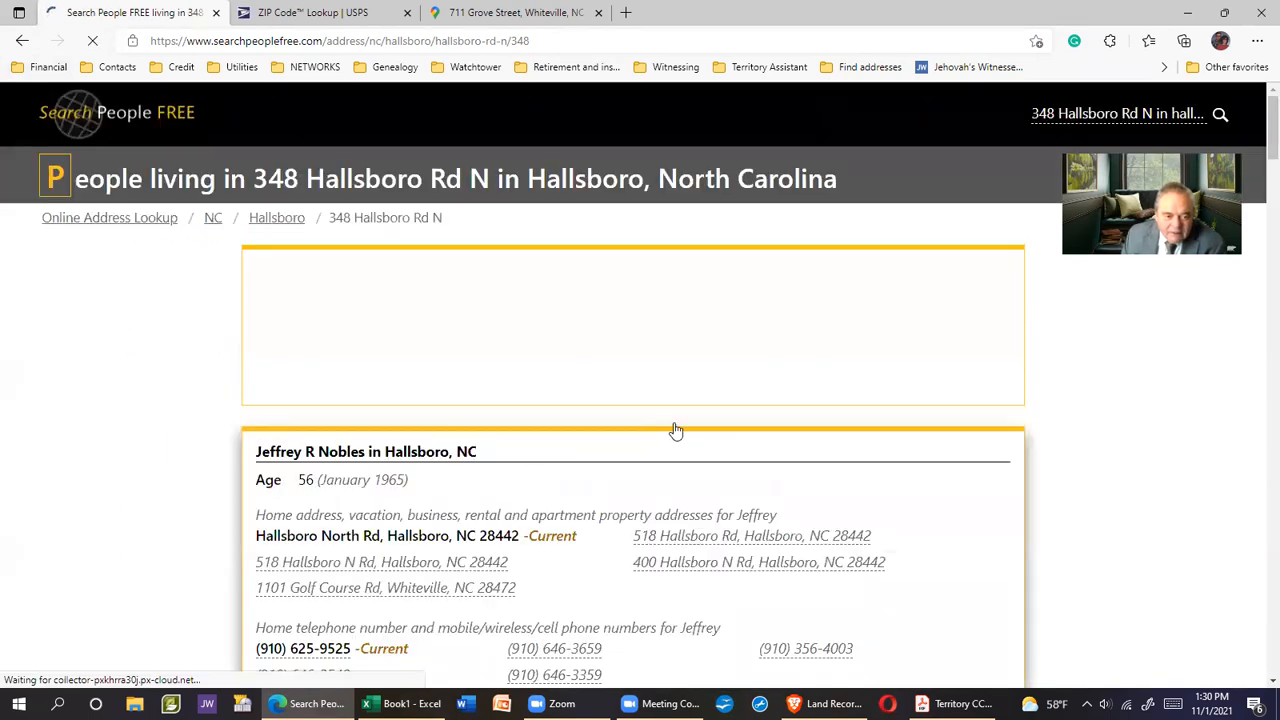
scroll(811, 423, down, 2)
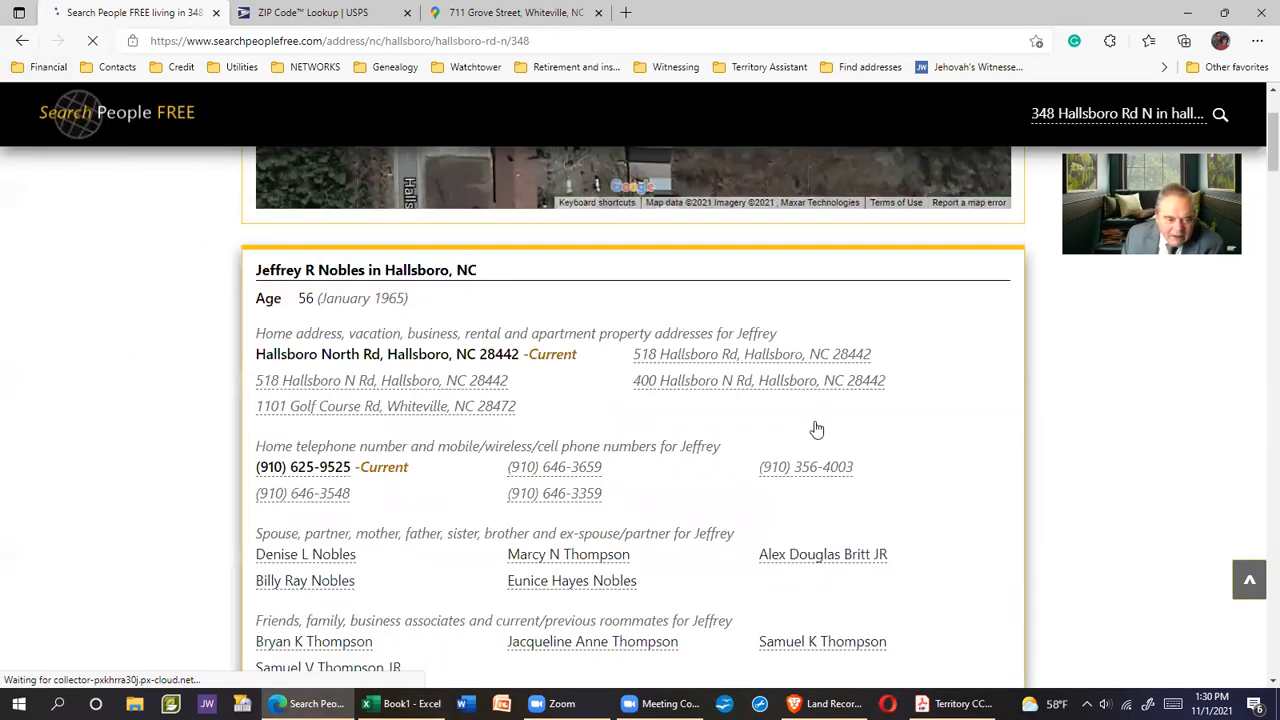
scroll(515, 415, up, 2)
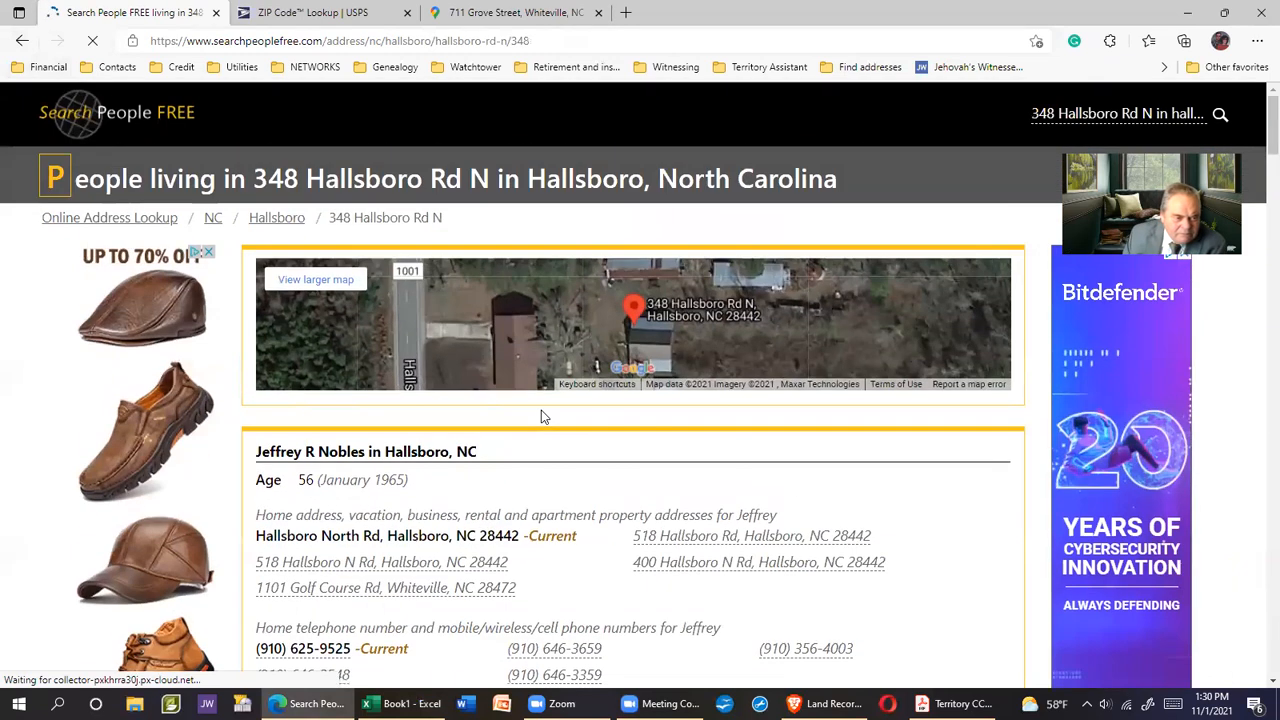
scroll(583, 471, down, 1)
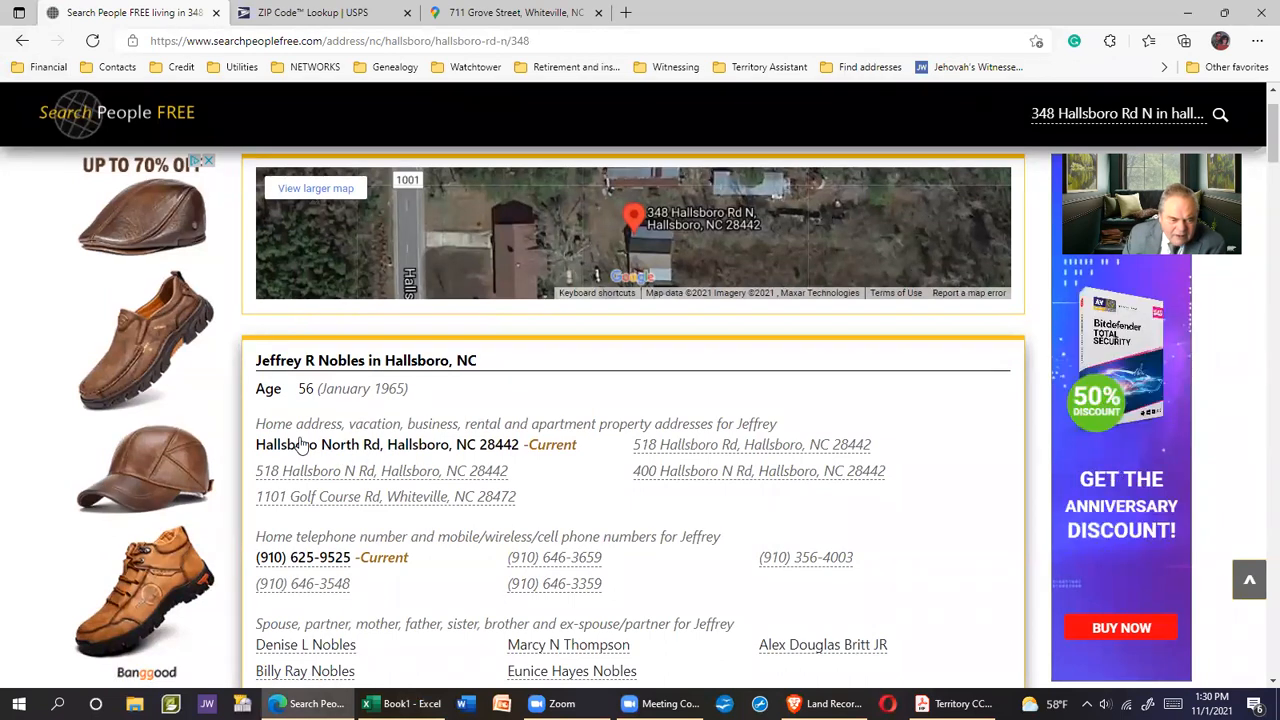
scroll(590, 486, down, 2)
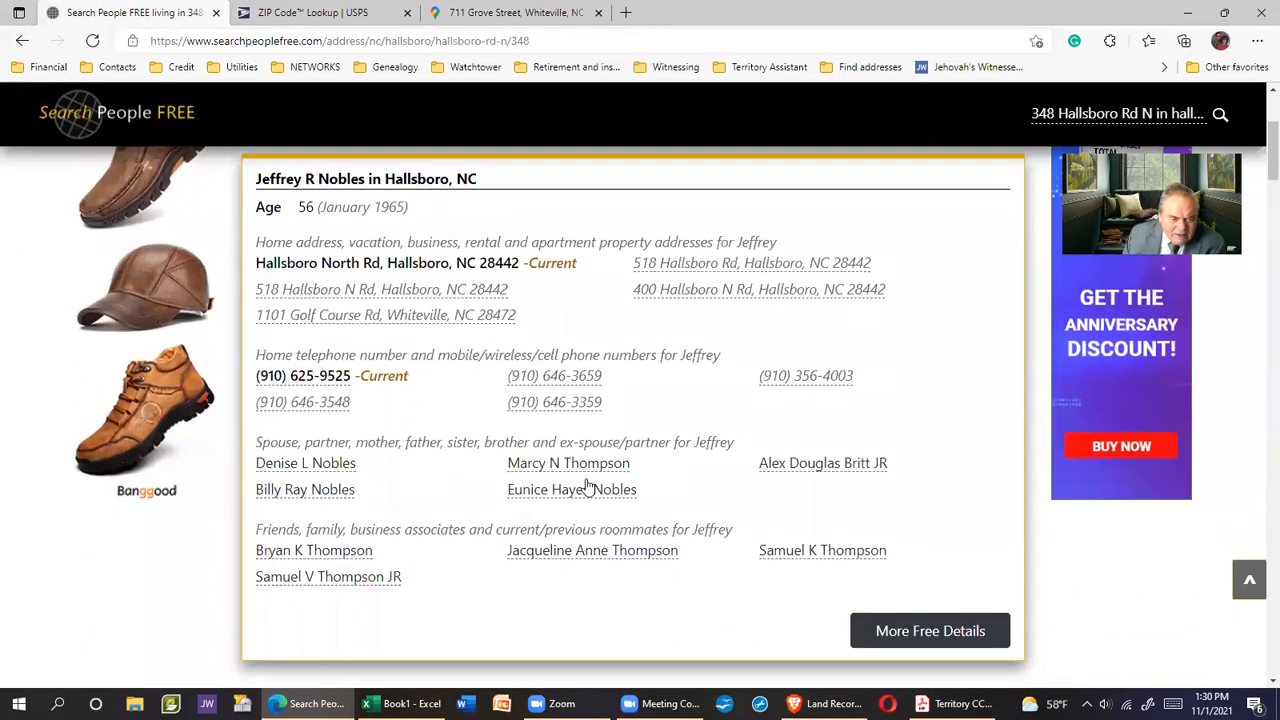
scroll(588, 486, up, 1)
scroll(730, 484, down, 1)
Open the 56-year-old resident's full details and paste their name into cell B6
click(955, 624)
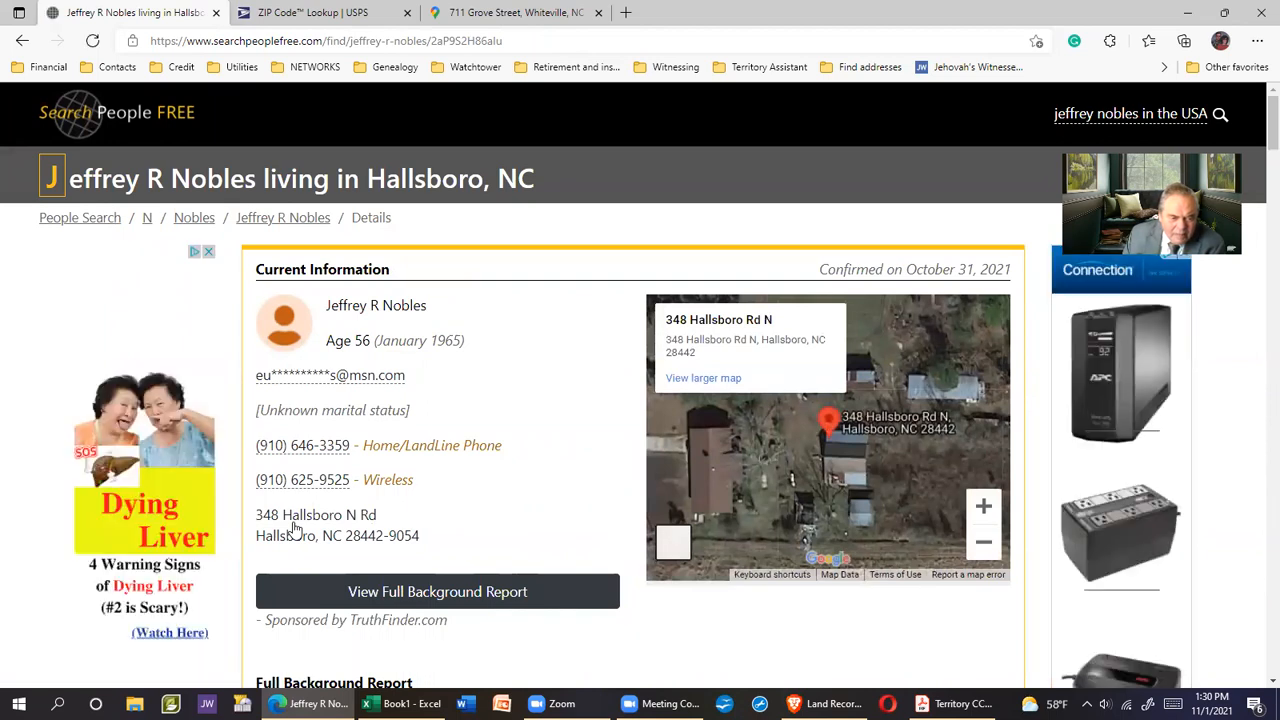
drag(326, 306, 426, 310)
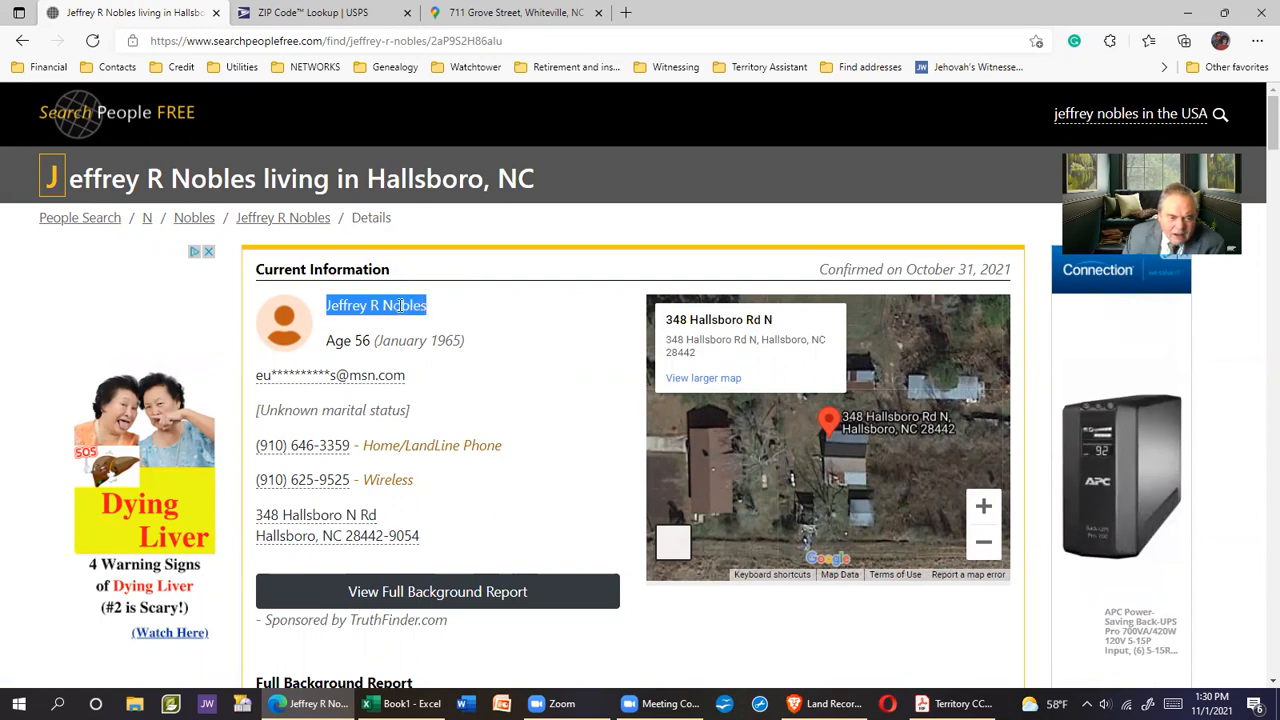
right_click(400, 312)
click(441, 324)
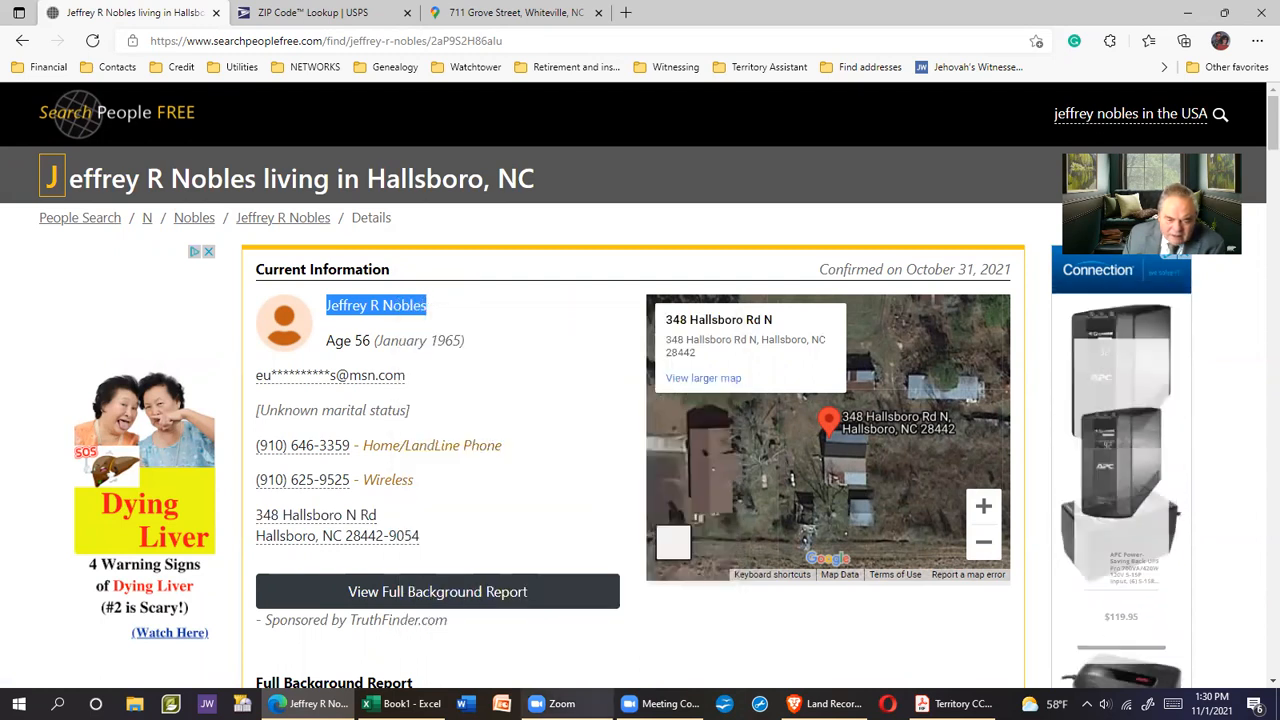
click(403, 704)
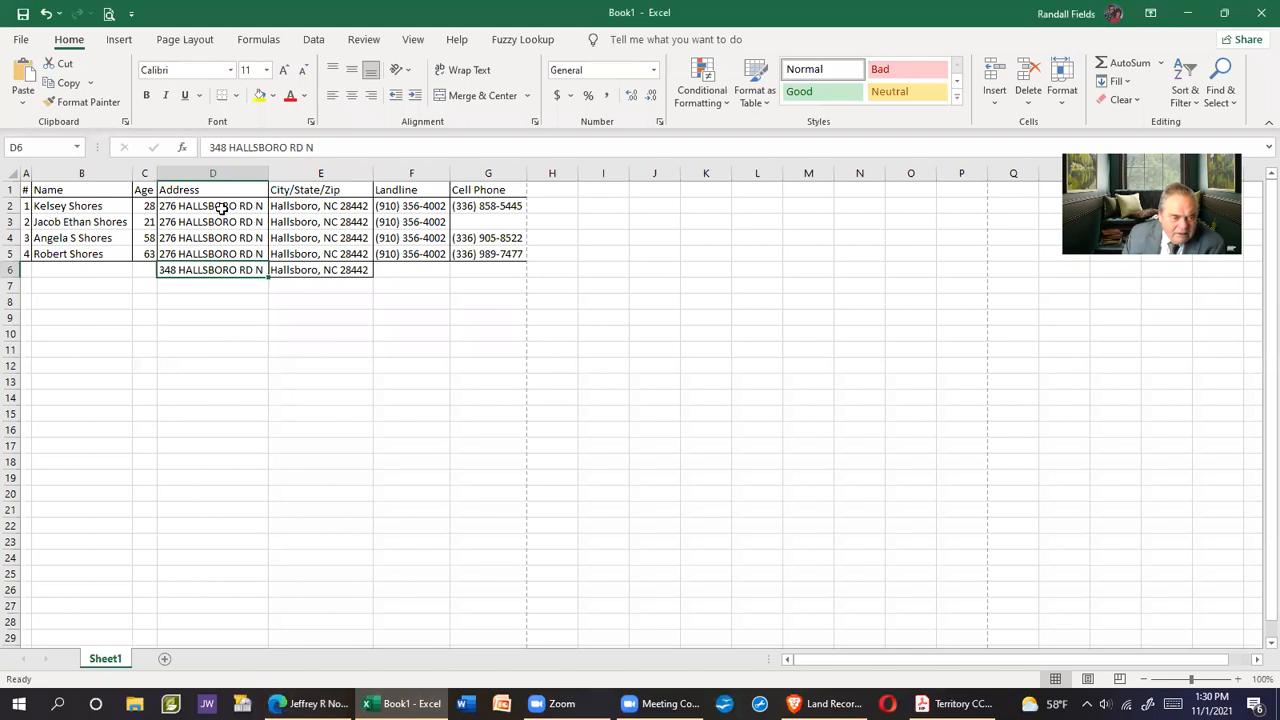
click(55, 272)
right_click(55, 272)
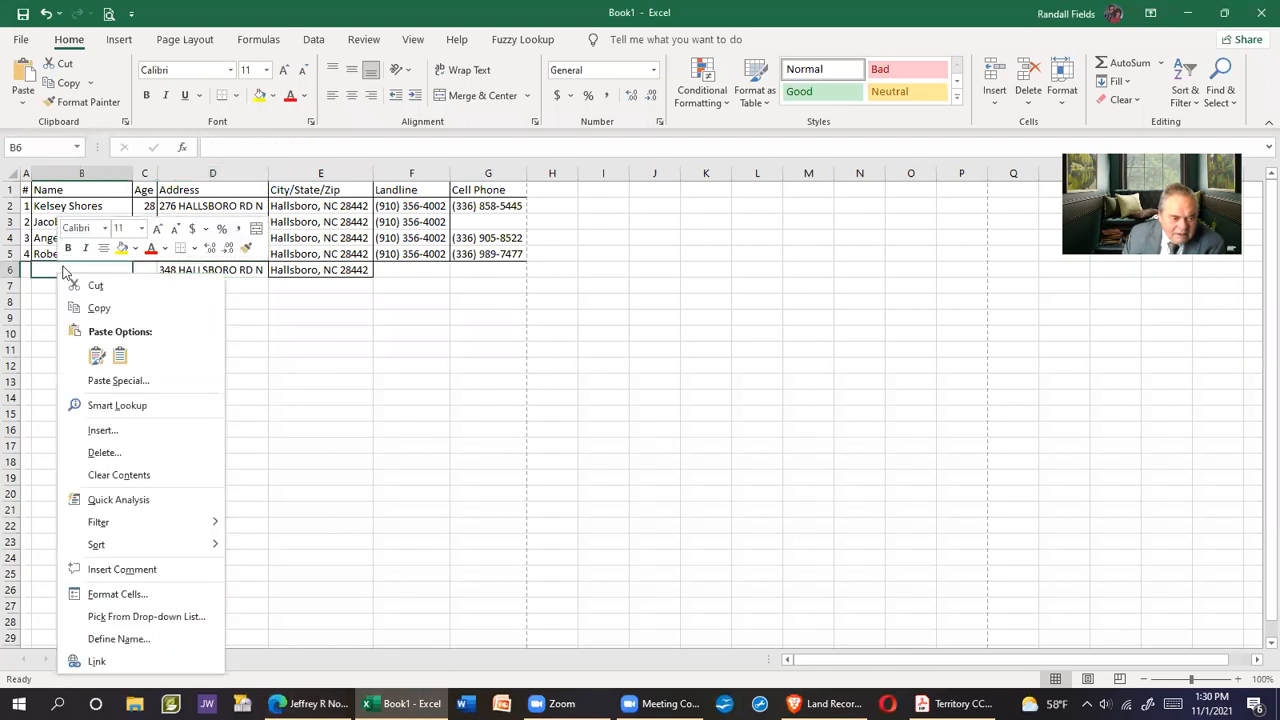
click(120, 350)
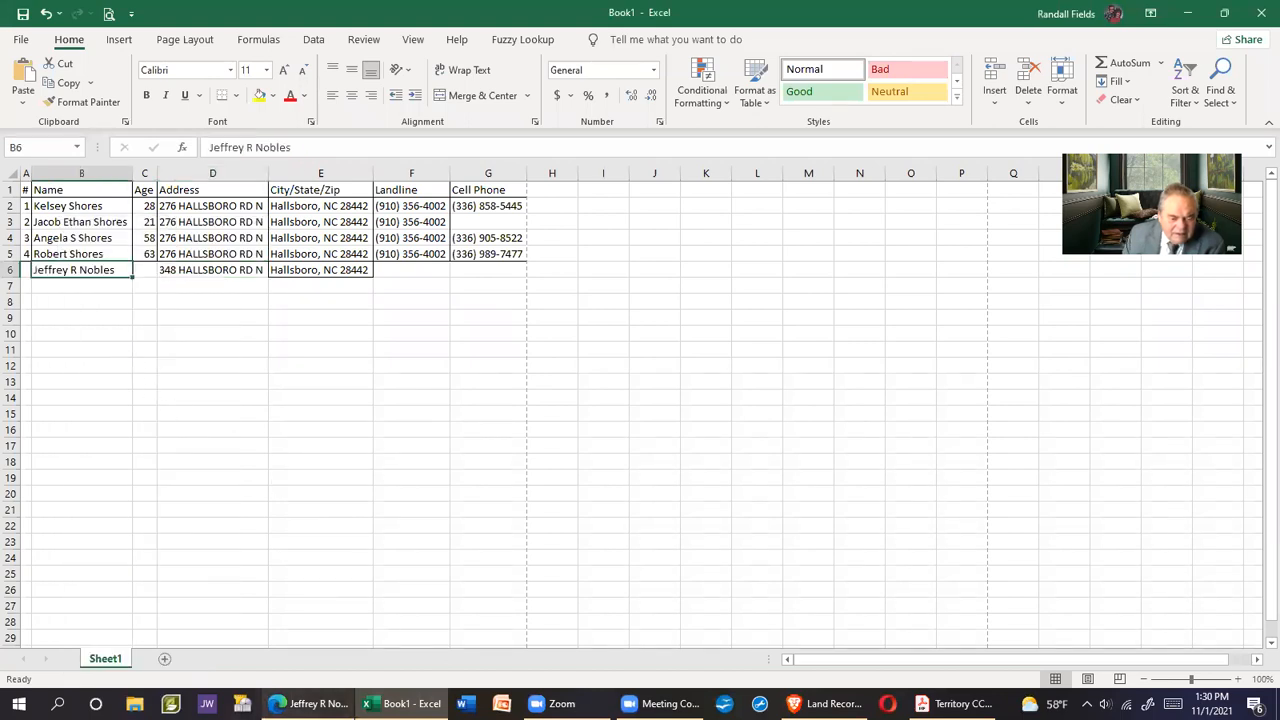
click(310, 704)
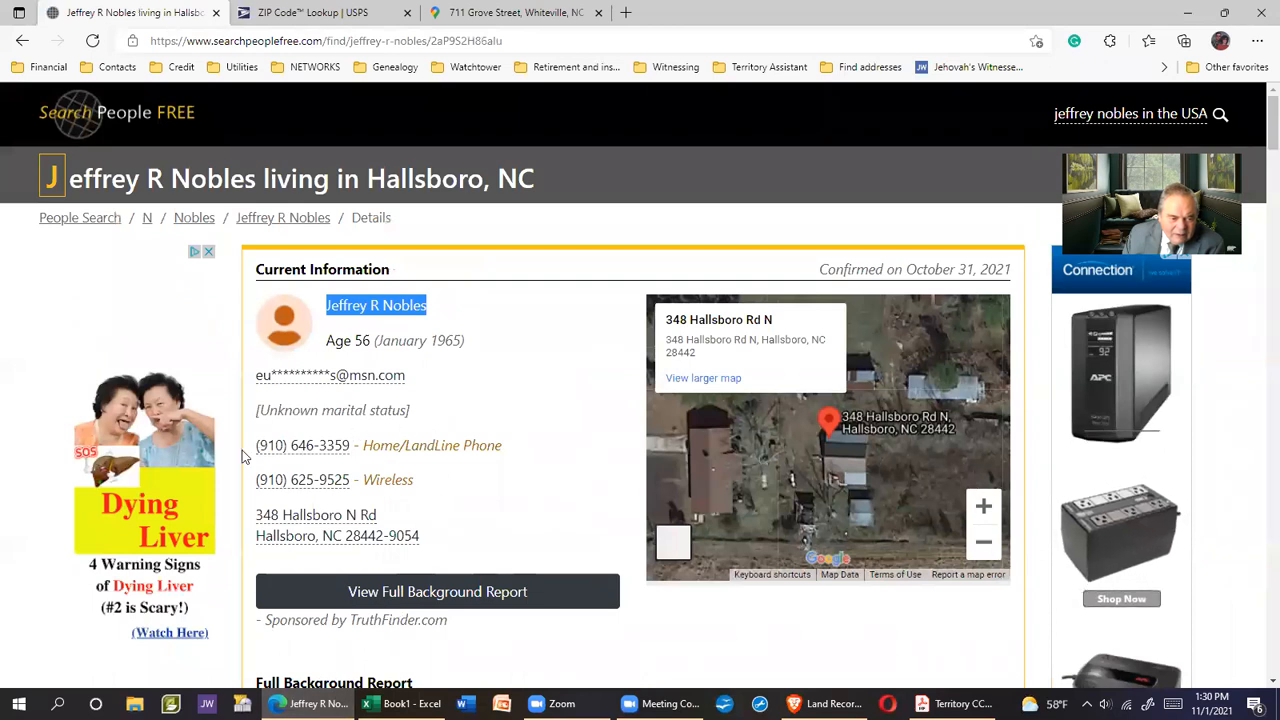
Copy the resident's home landline number into cell F6
drag(251, 447, 320, 450)
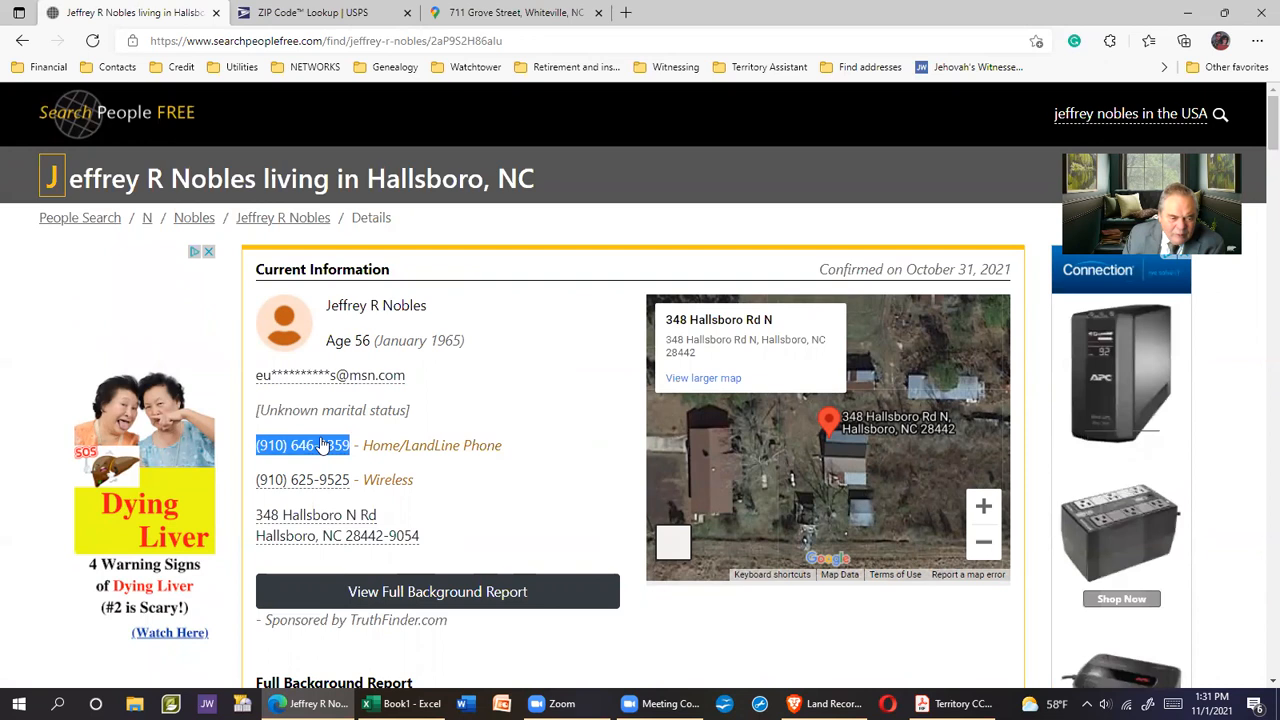
right_click(312, 446)
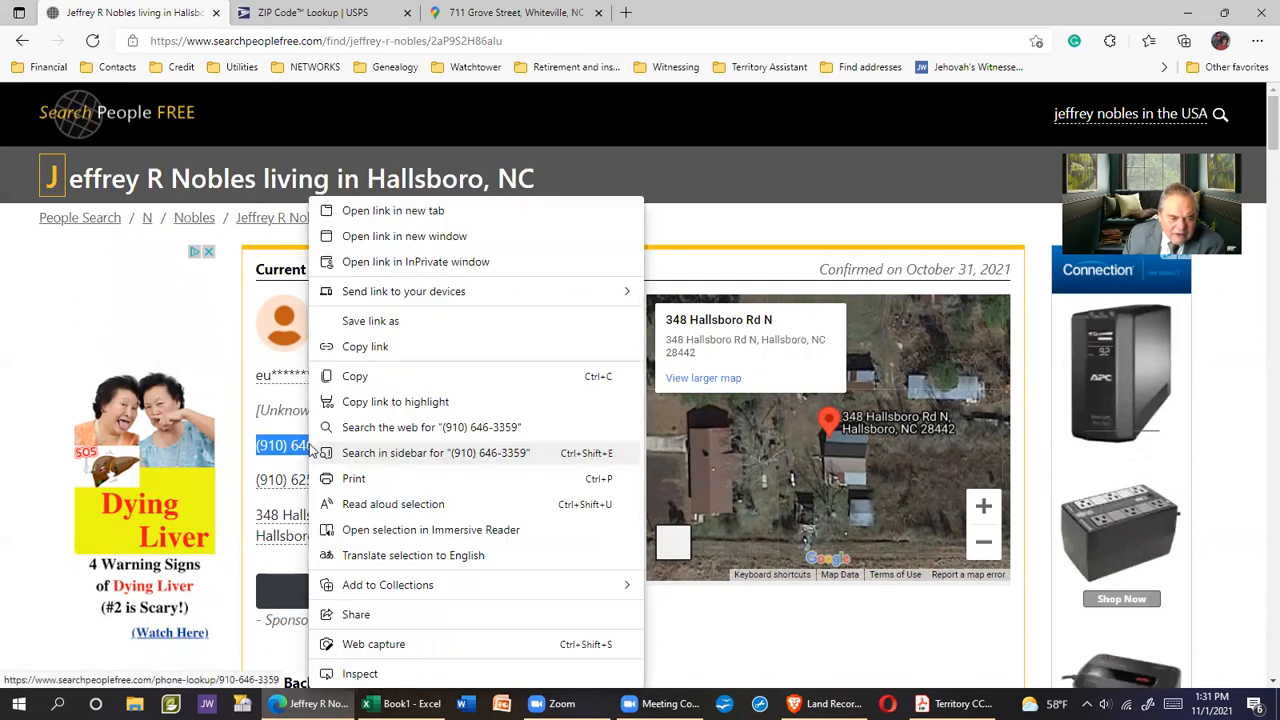
click(356, 377)
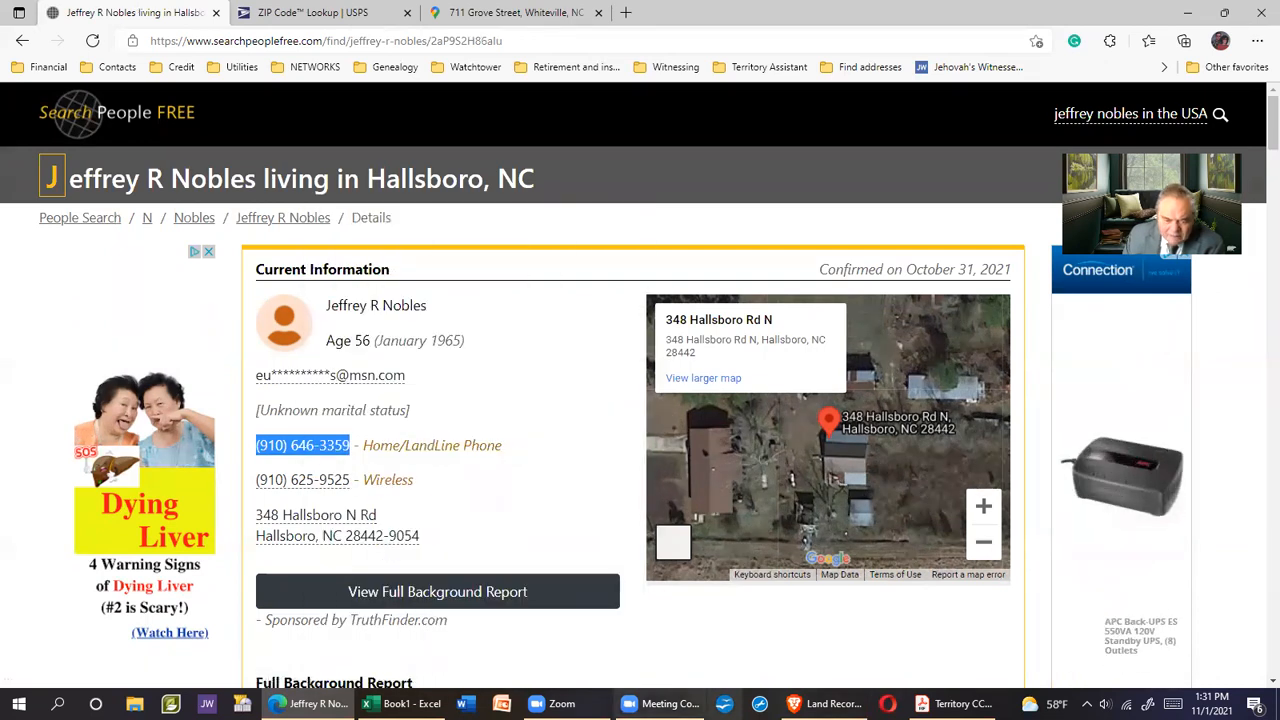
key(alt+Tab)
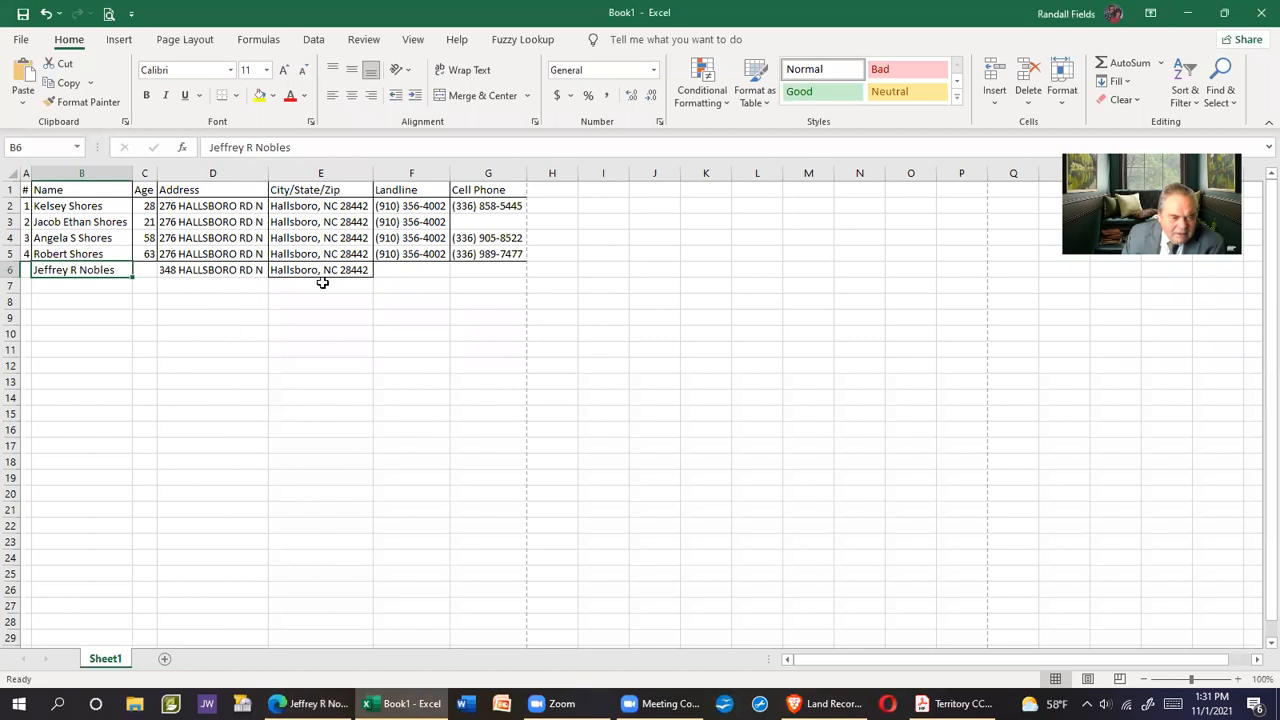
click(399, 270)
right_click(400, 270)
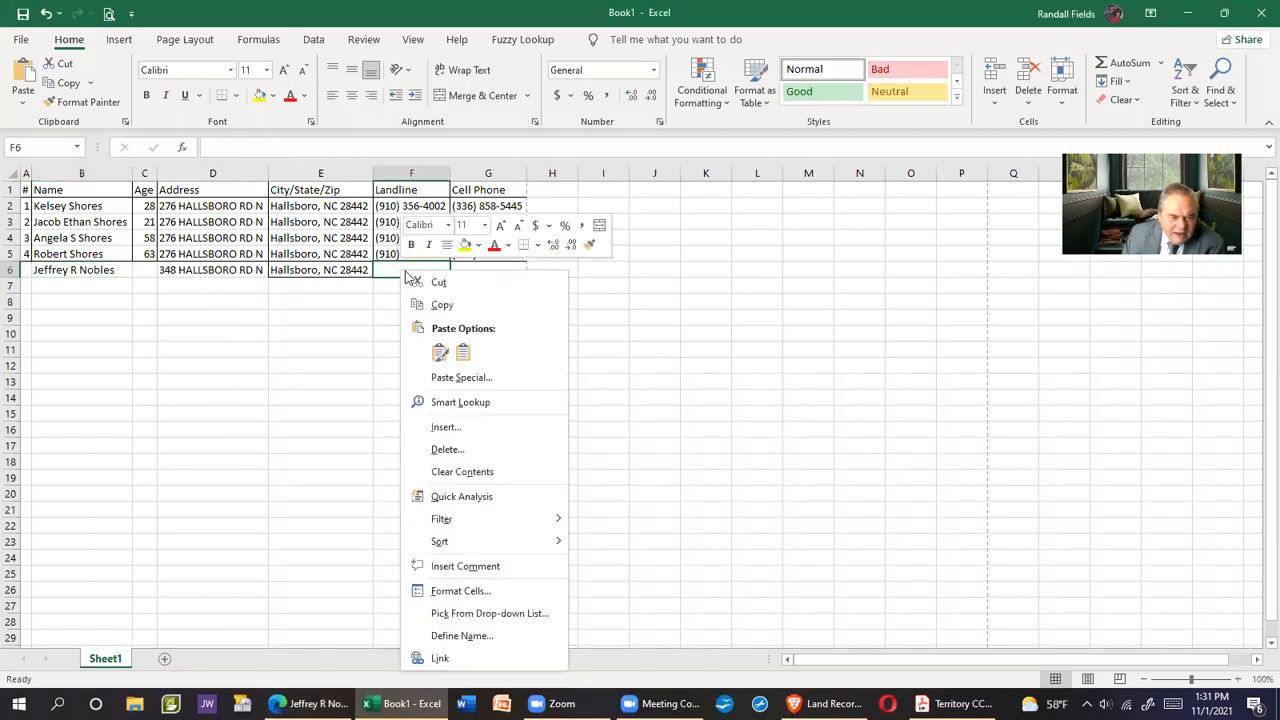
click(464, 354)
Enter the age 56 in cell C6
click(146, 270)
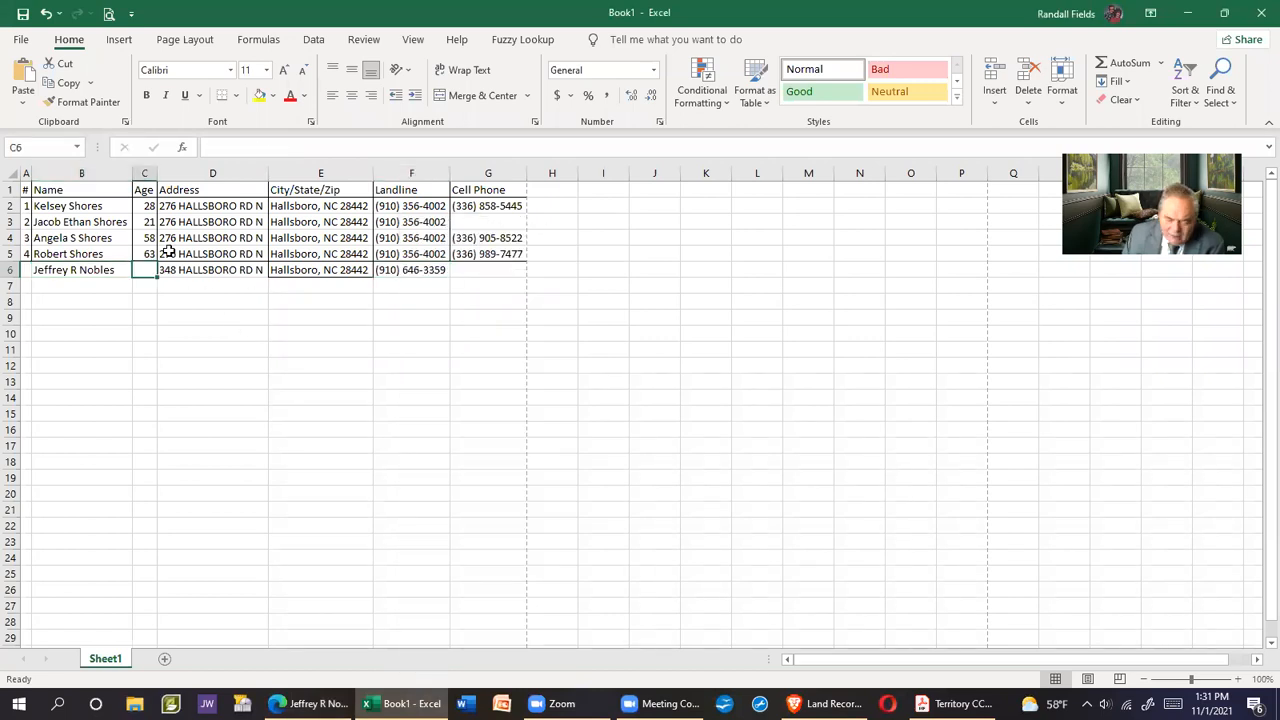
text(56)
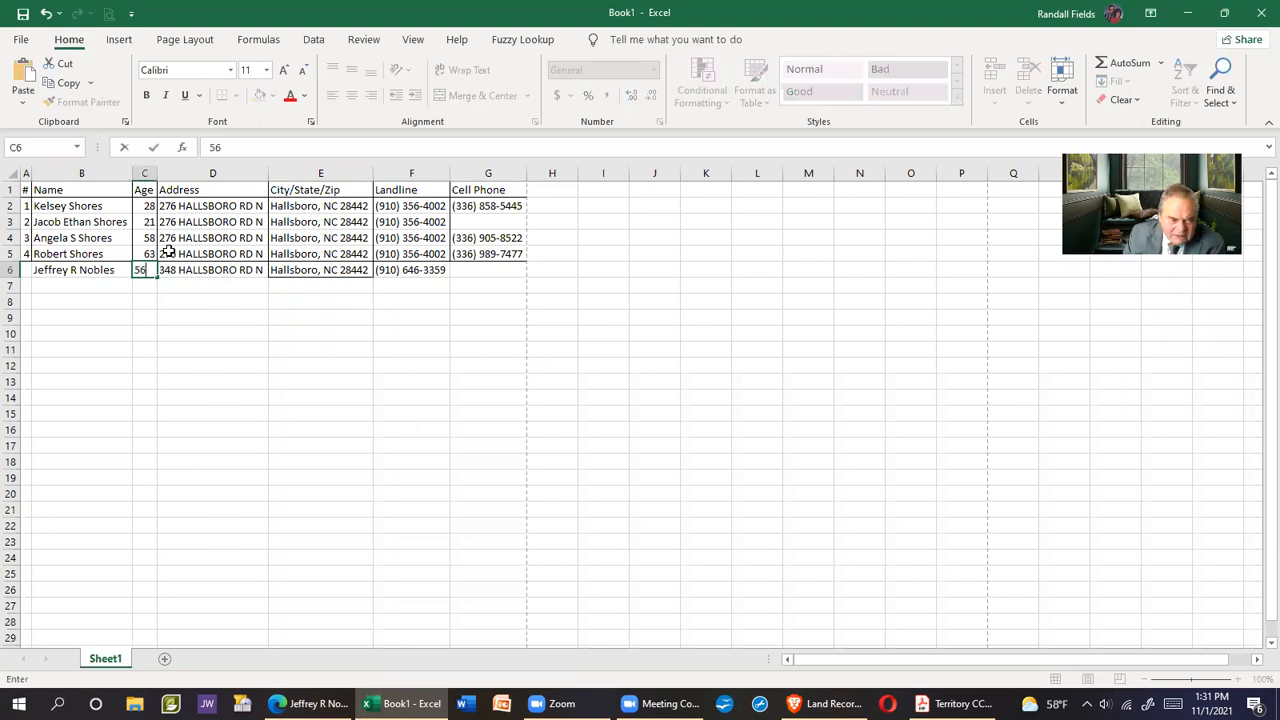
click(357, 524)
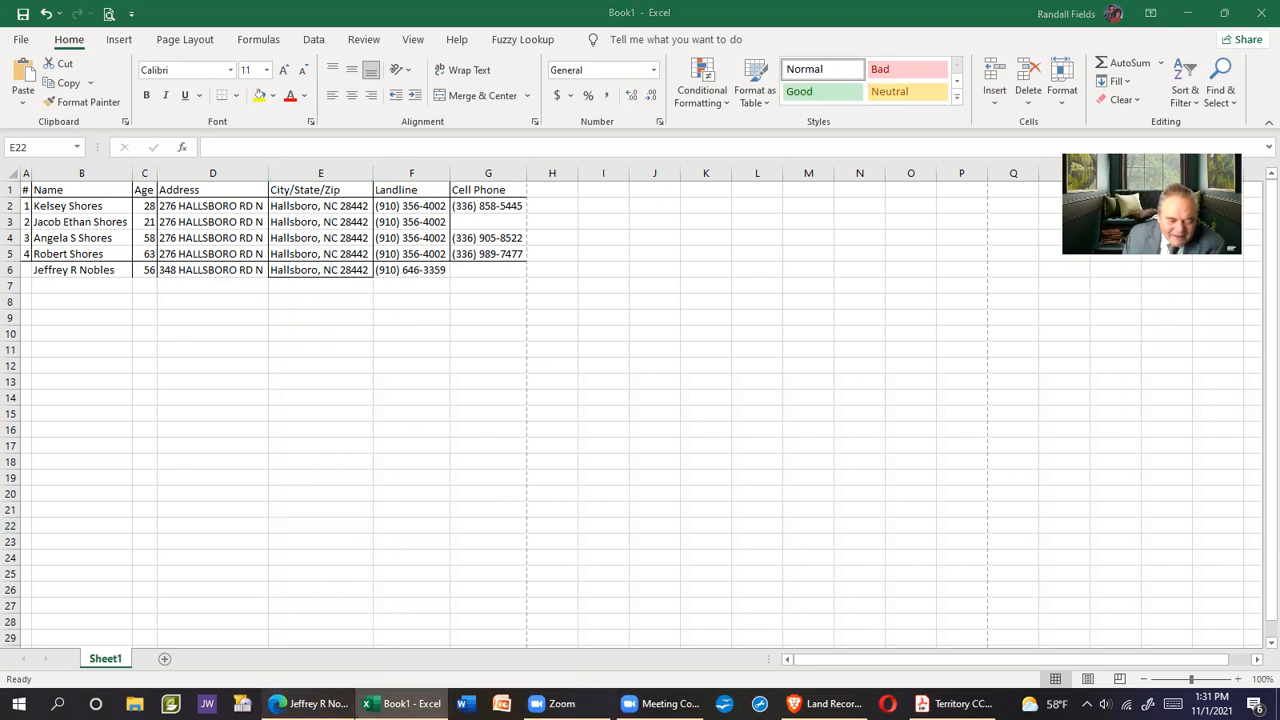
Copy the resident's wireless number into cell G6 and check it against the details page
click(310, 703)
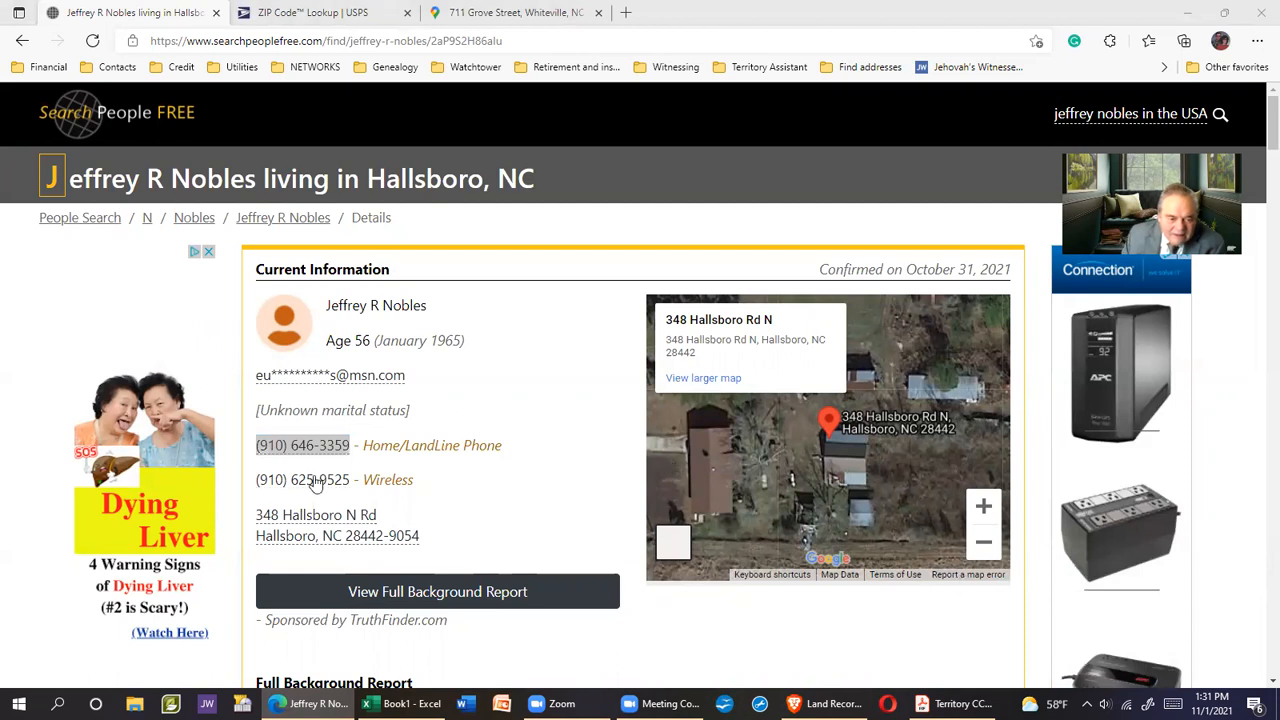
drag(257, 484, 328, 485)
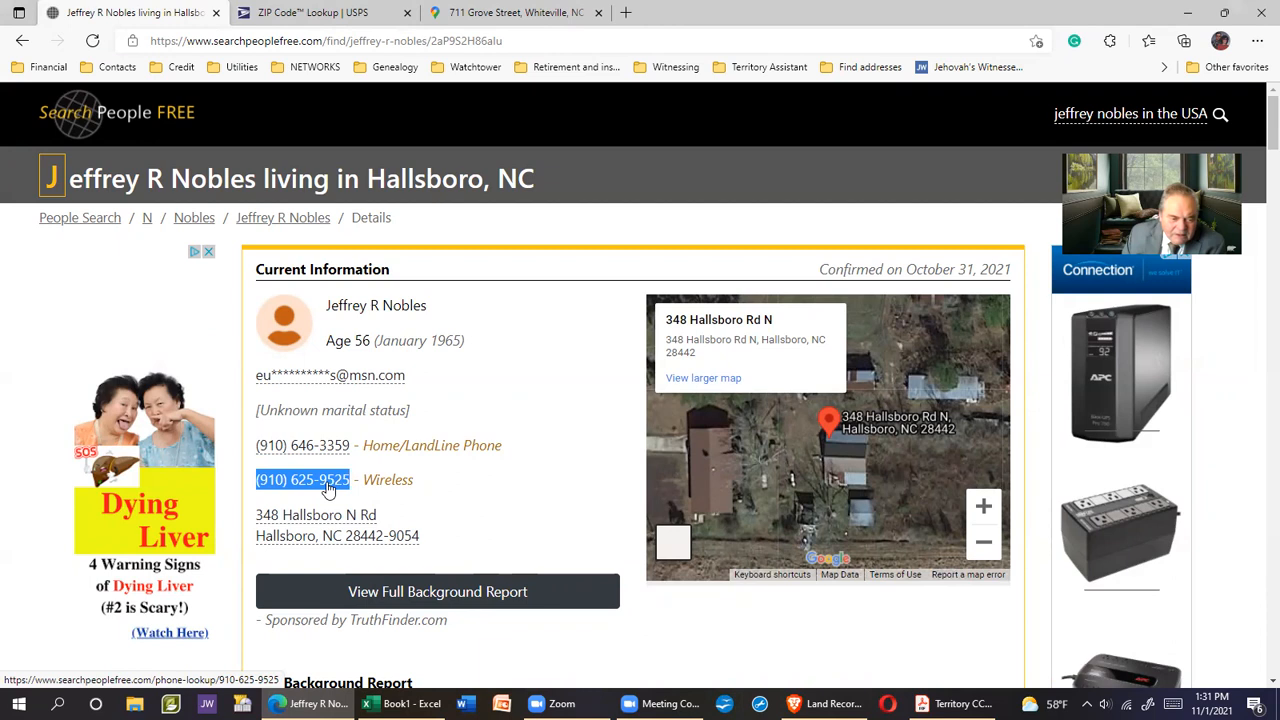
right_click(328, 488)
click(380, 375)
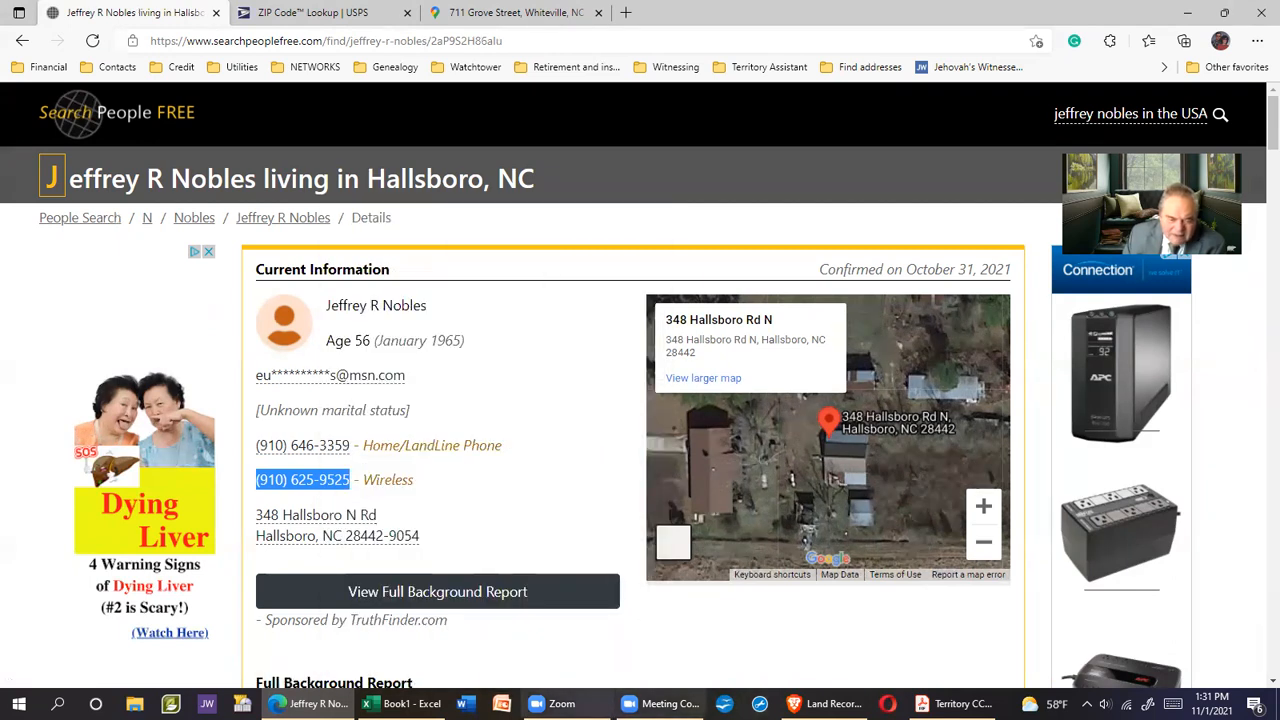
click(400, 703)
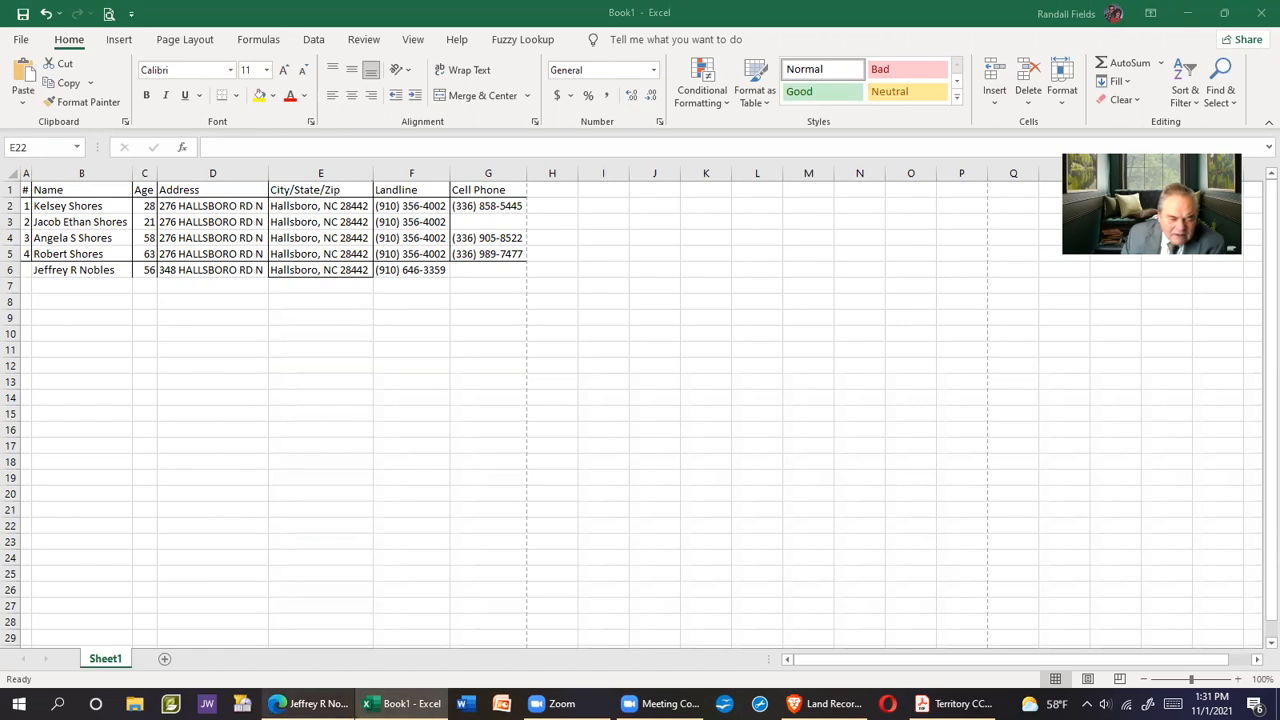
click(310, 703)
key(alt+Tab)
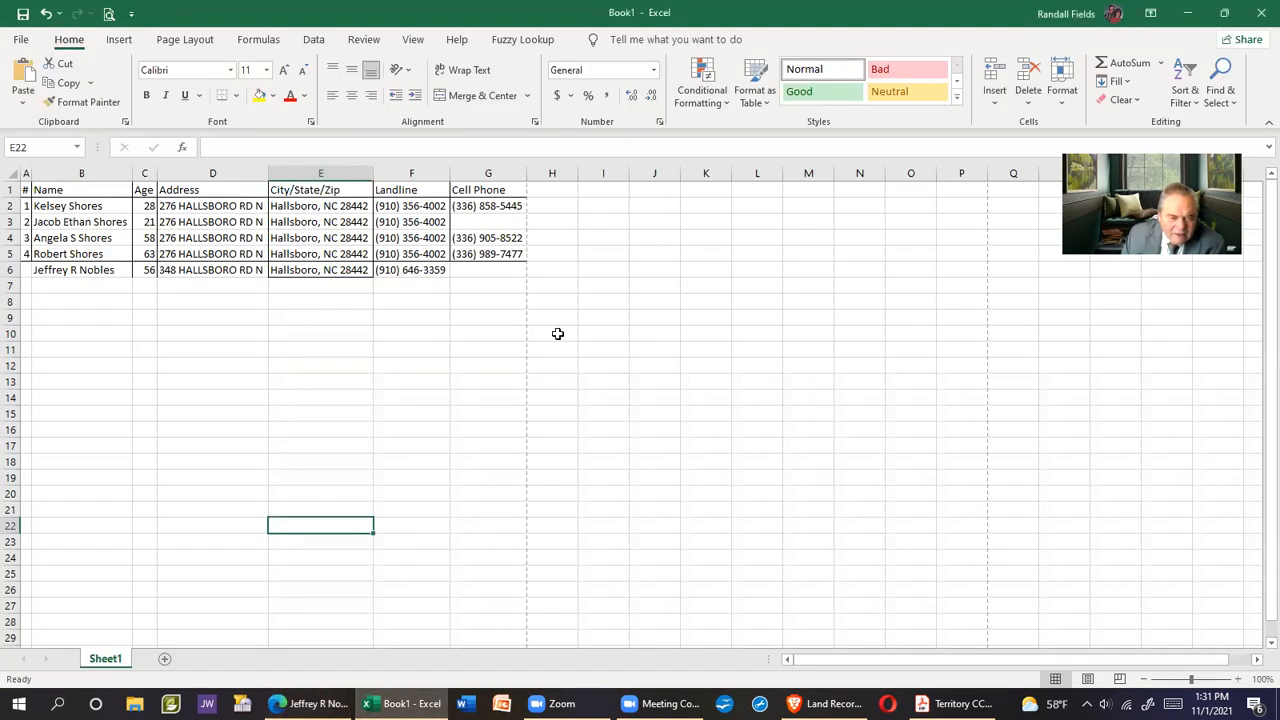
click(476, 269)
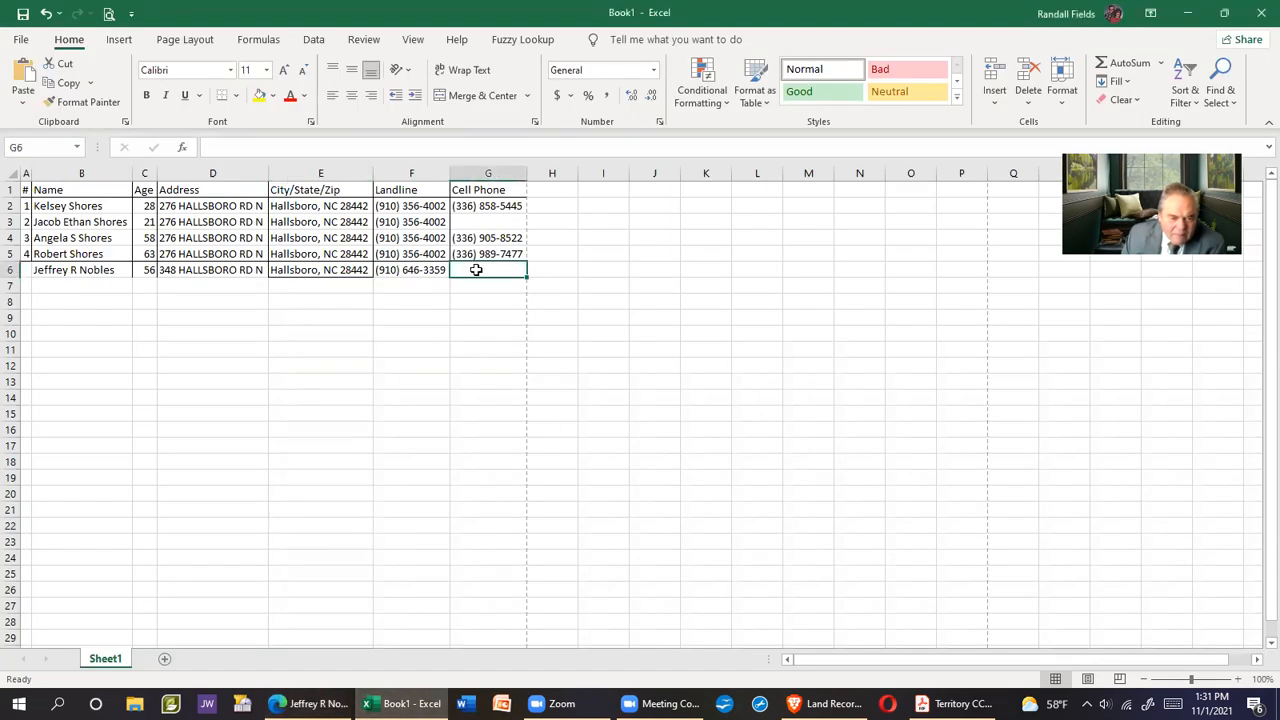
right_click(476, 271)
click(539, 352)
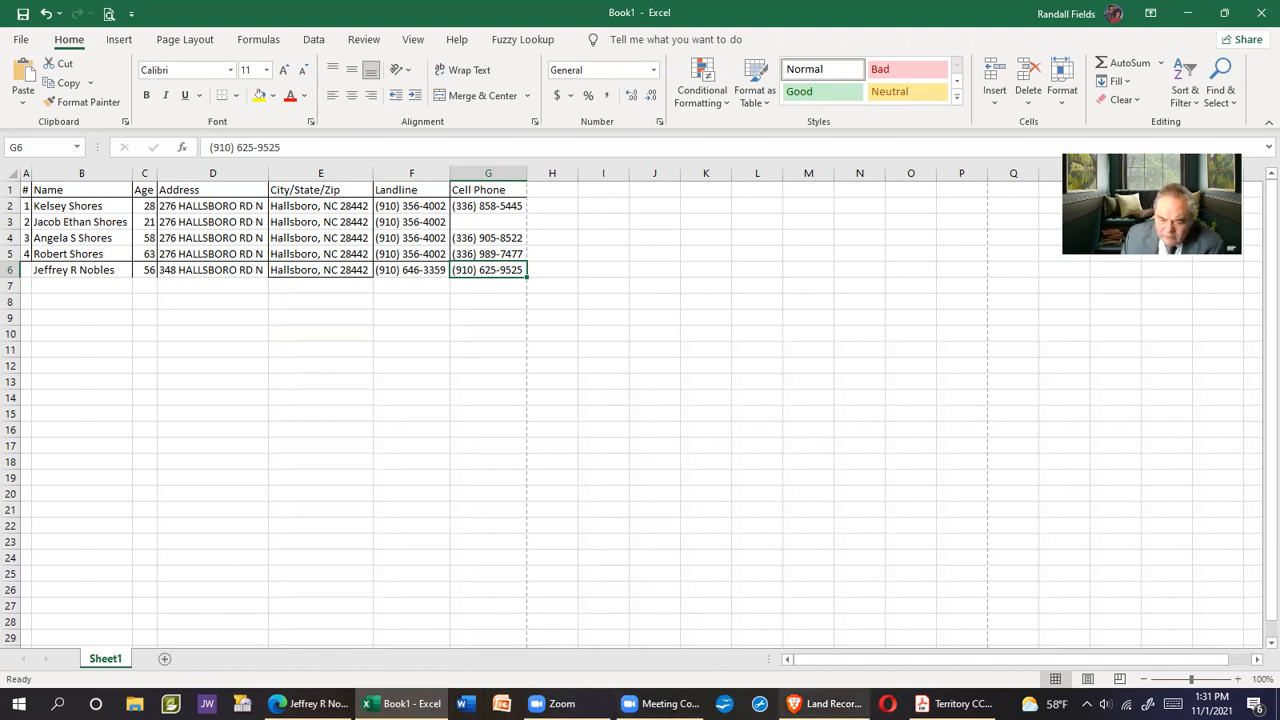
click(310, 703)
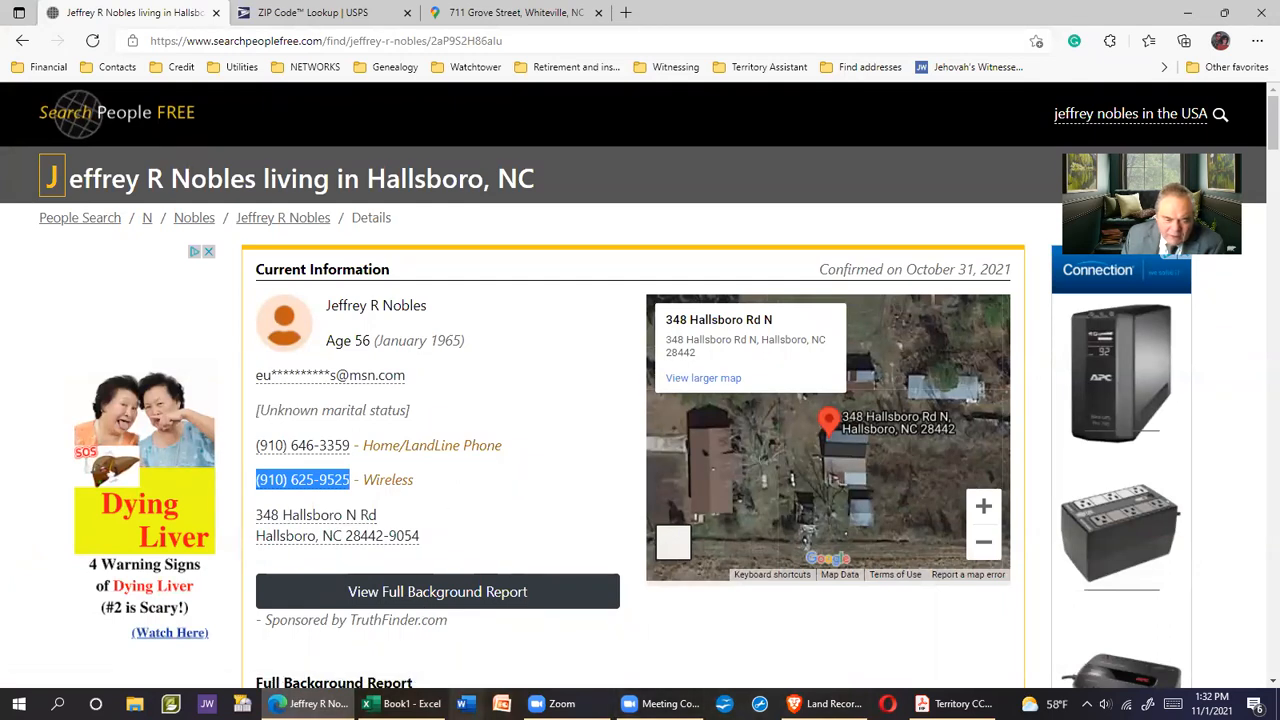
click(400, 703)
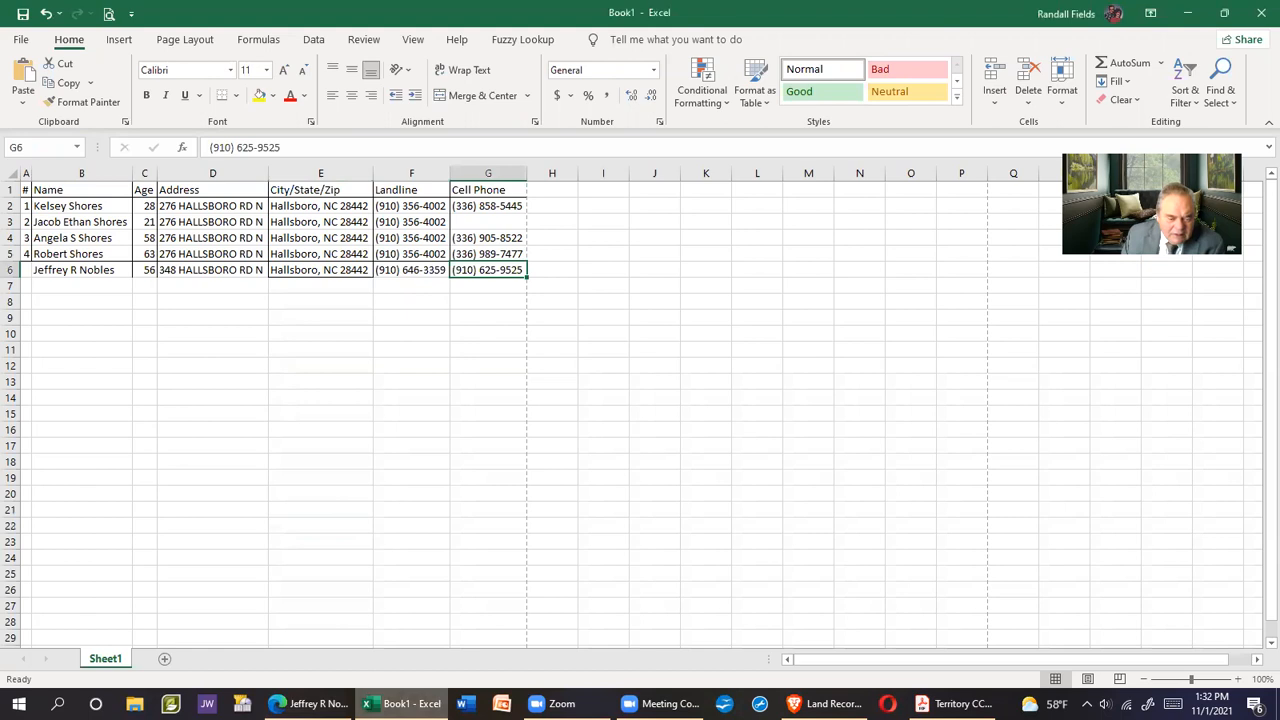
click(308, 703)
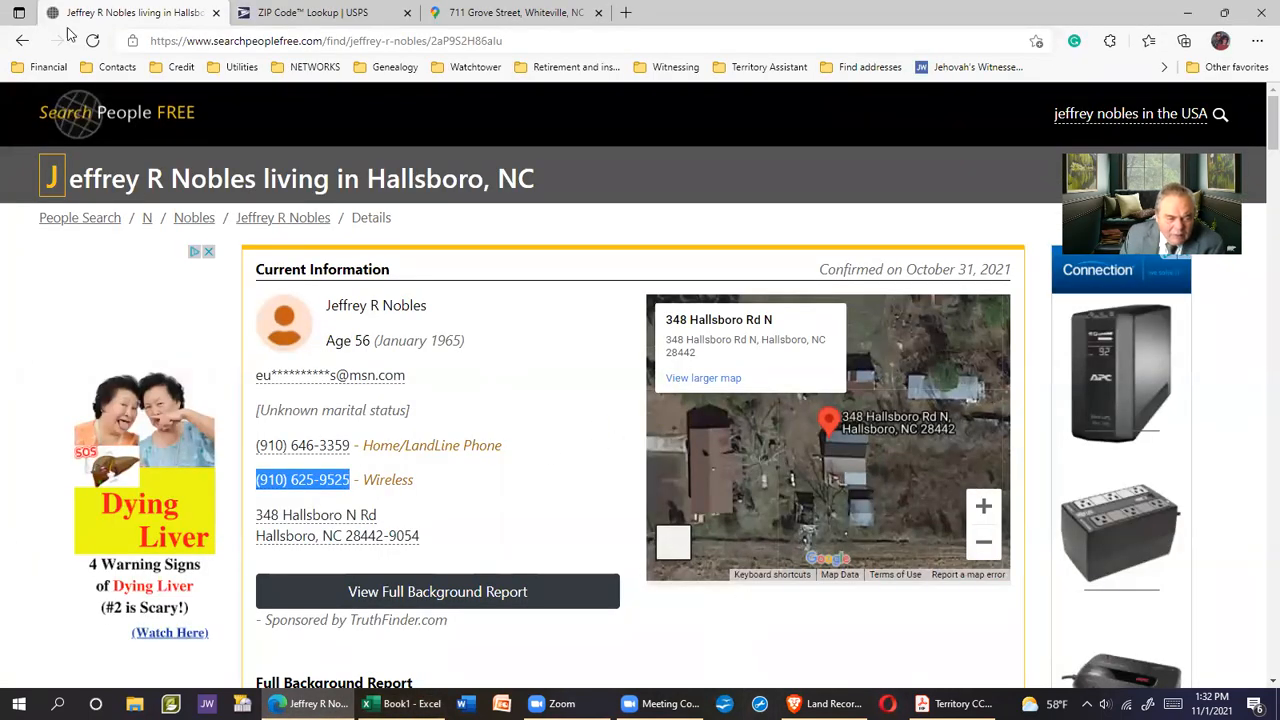
click(22, 40)
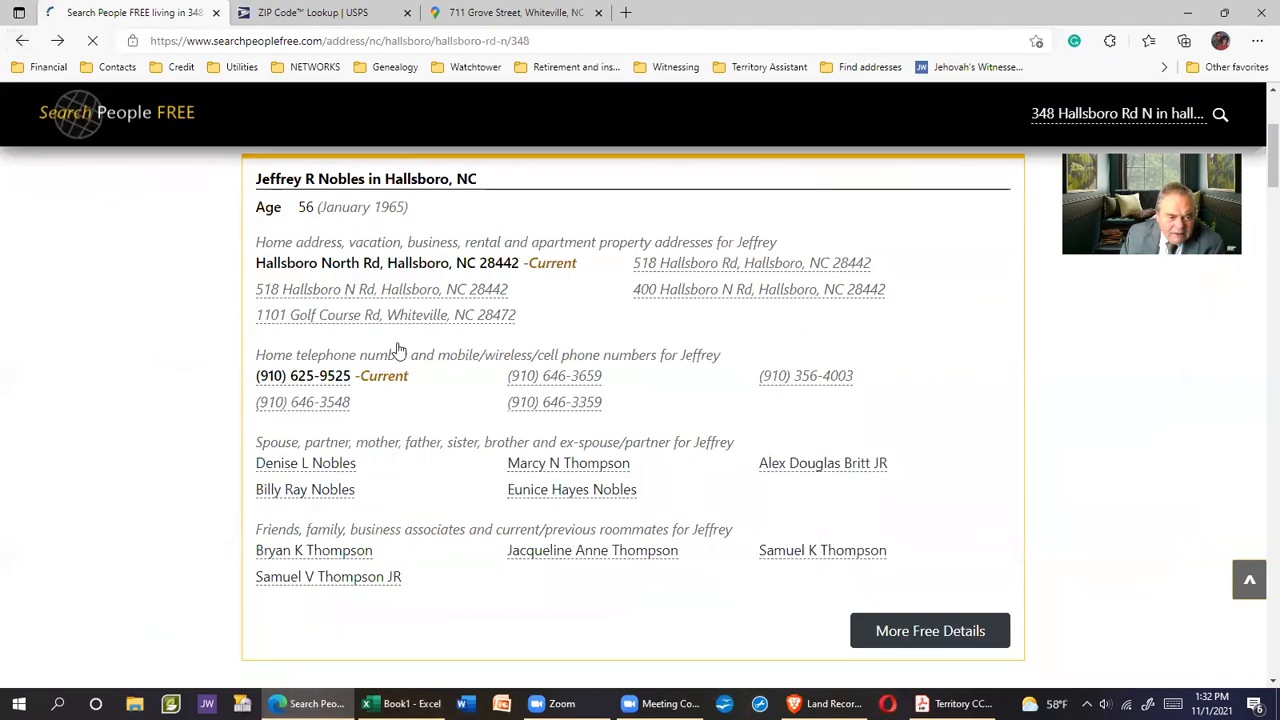
scroll(406, 314, down, 4)
scroll(502, 362, down, 3)
scroll(503, 366, up, 1)
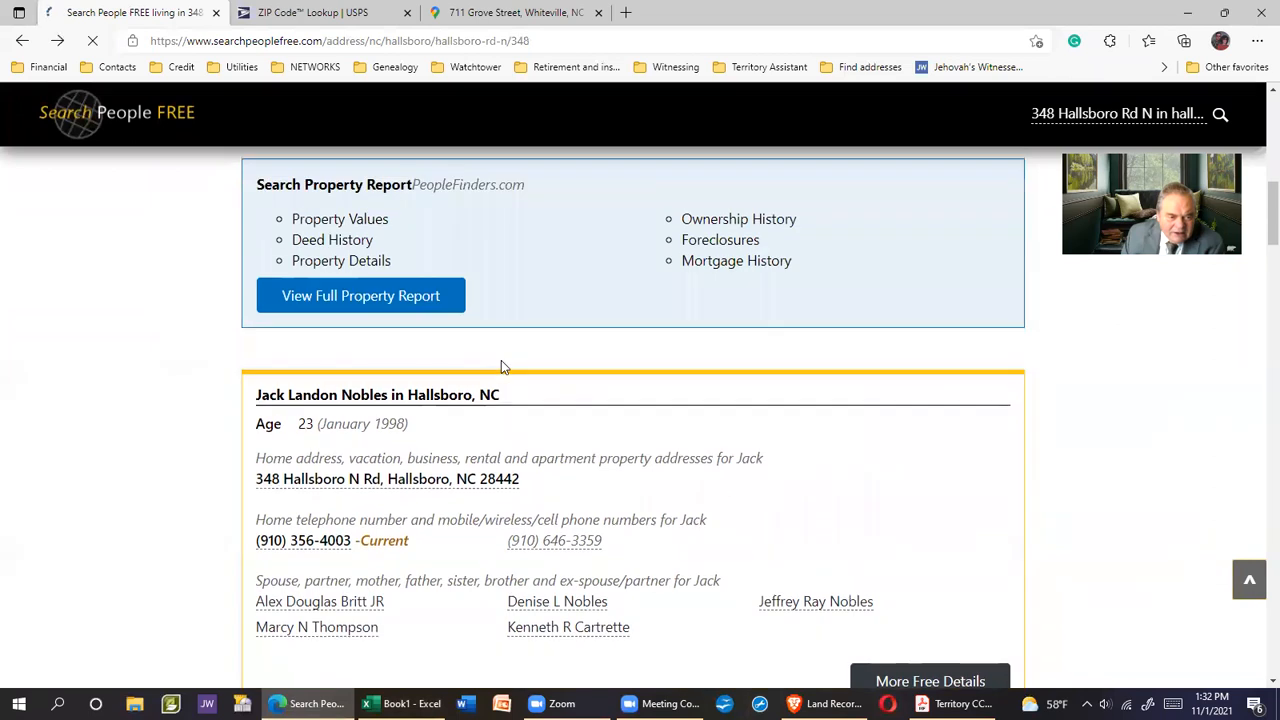
scroll(504, 367, up, 6)
scroll(503, 368, down, 6)
scroll(502, 362, down, 2)
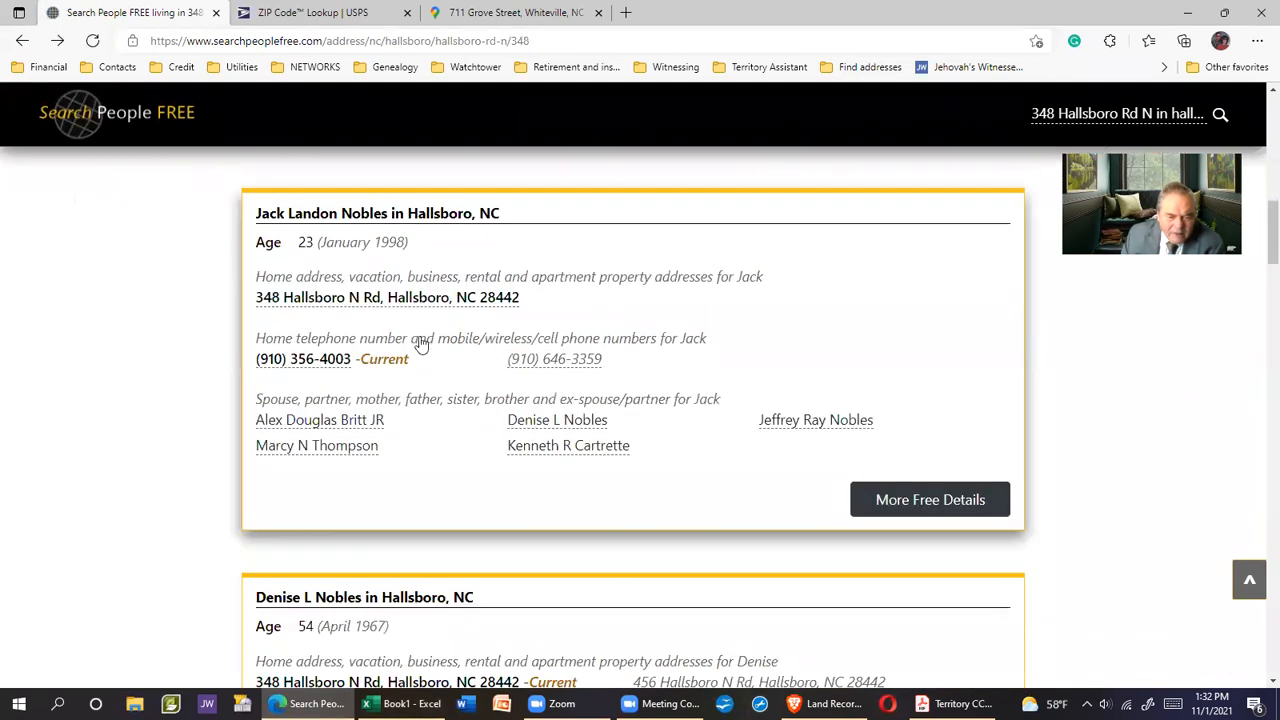
click(375, 215)
drag(279, 287, 279, 287)
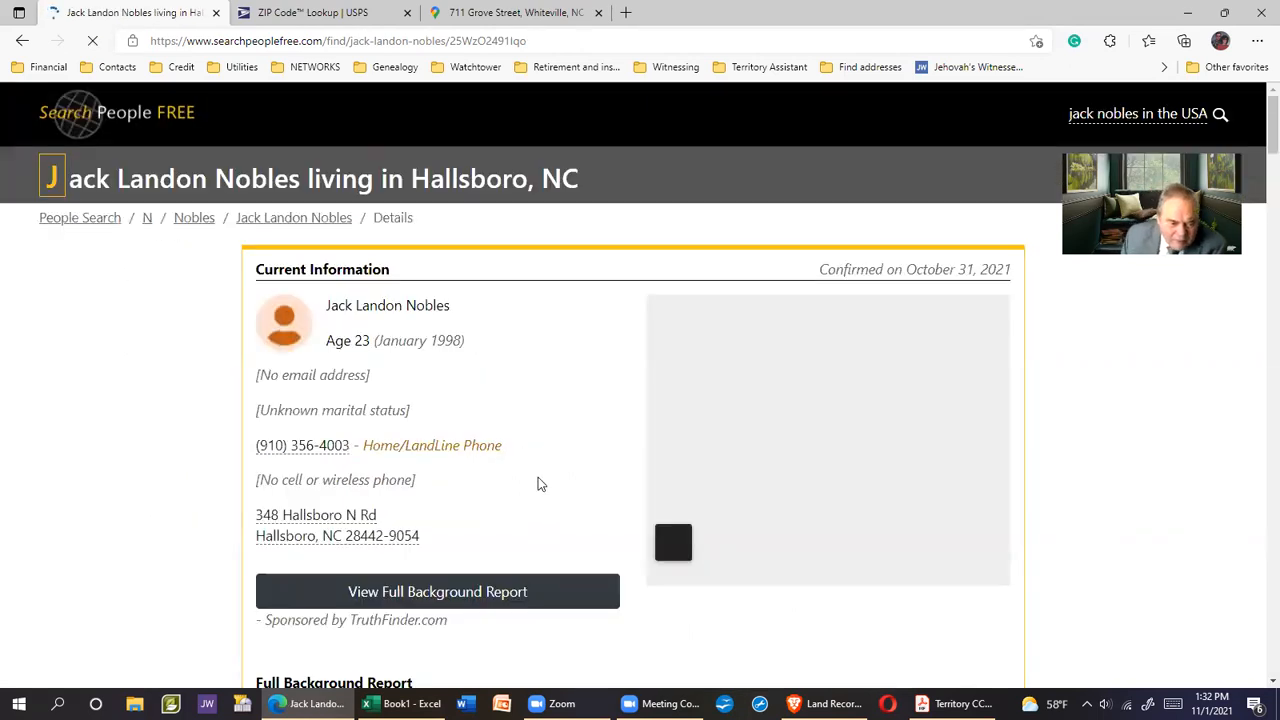
Copy the second resident's landline number from the browser into cell F7
scroll(552, 480, down, 1)
scroll(511, 433, up, 1)
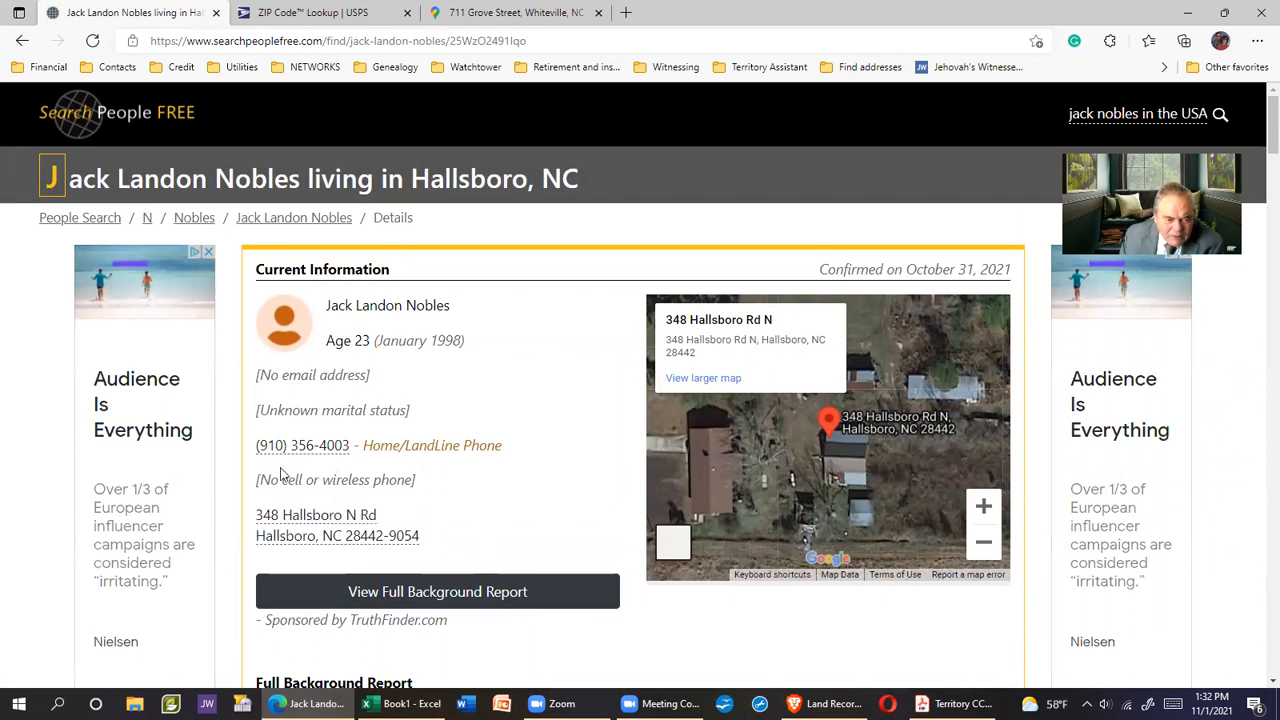
drag(250, 453, 353, 445)
right_click(330, 449)
click(391, 371)
click(400, 703)
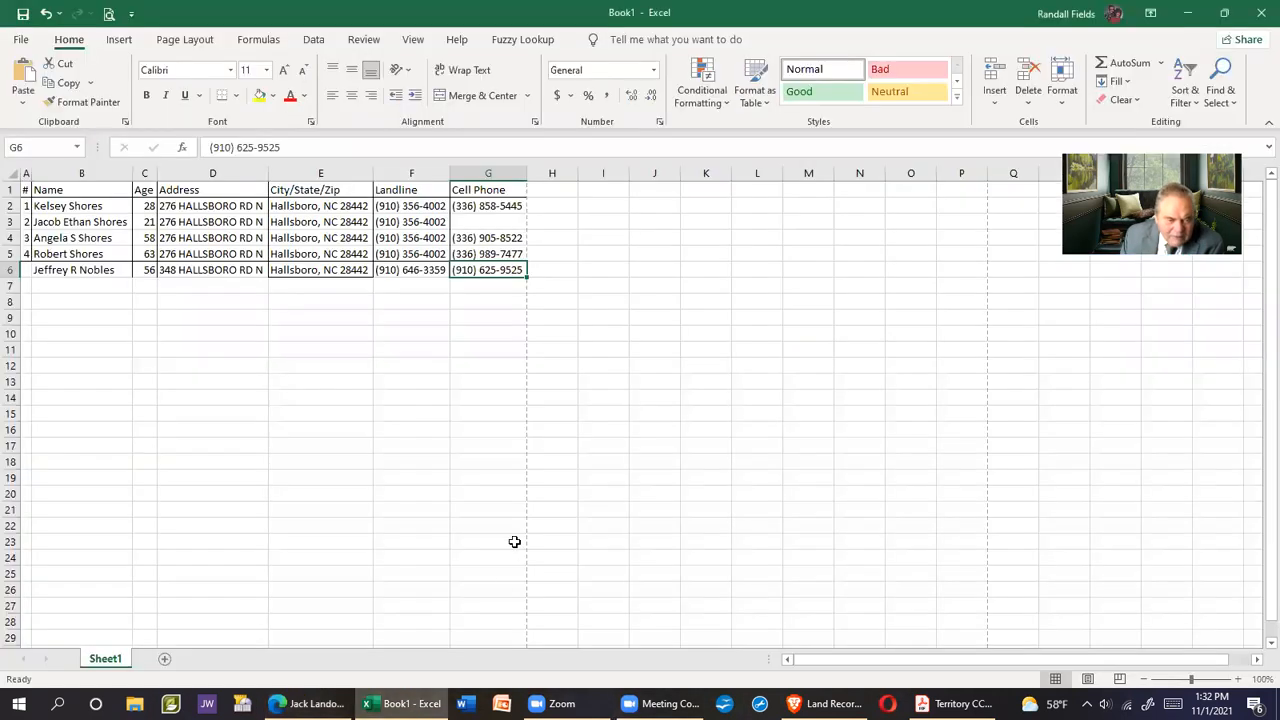
right_click(400, 287)
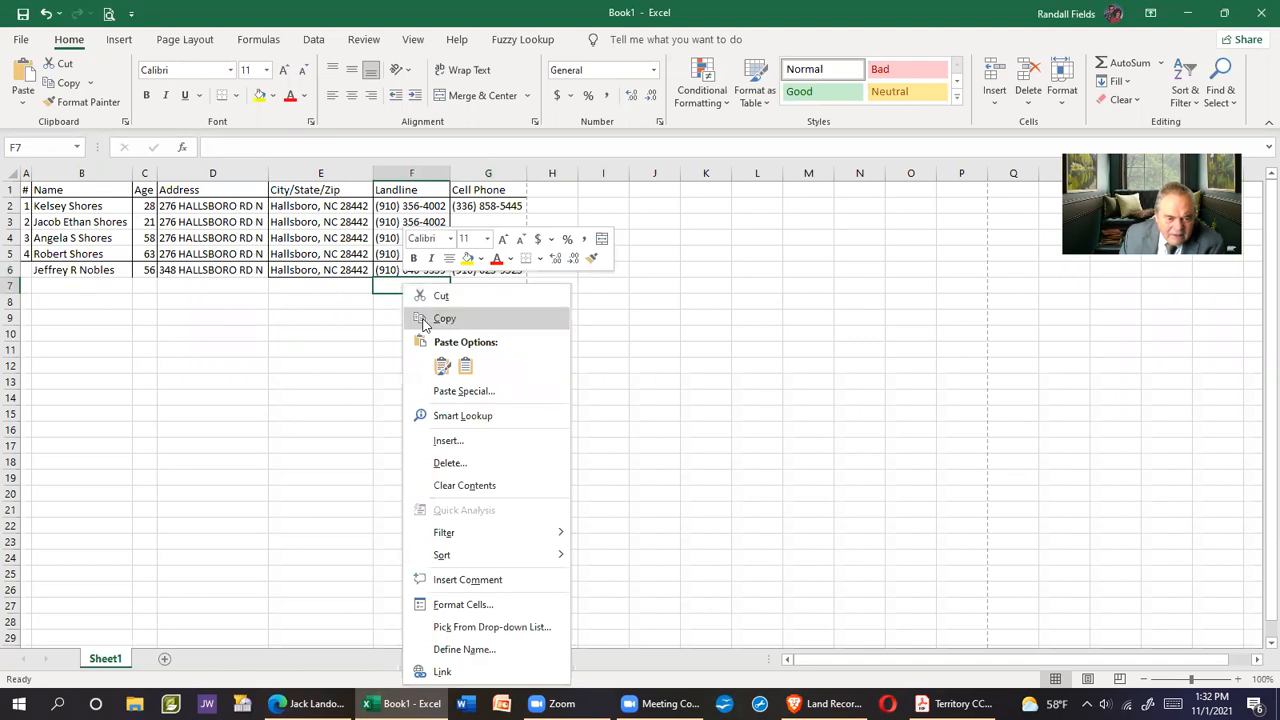
click(465, 369)
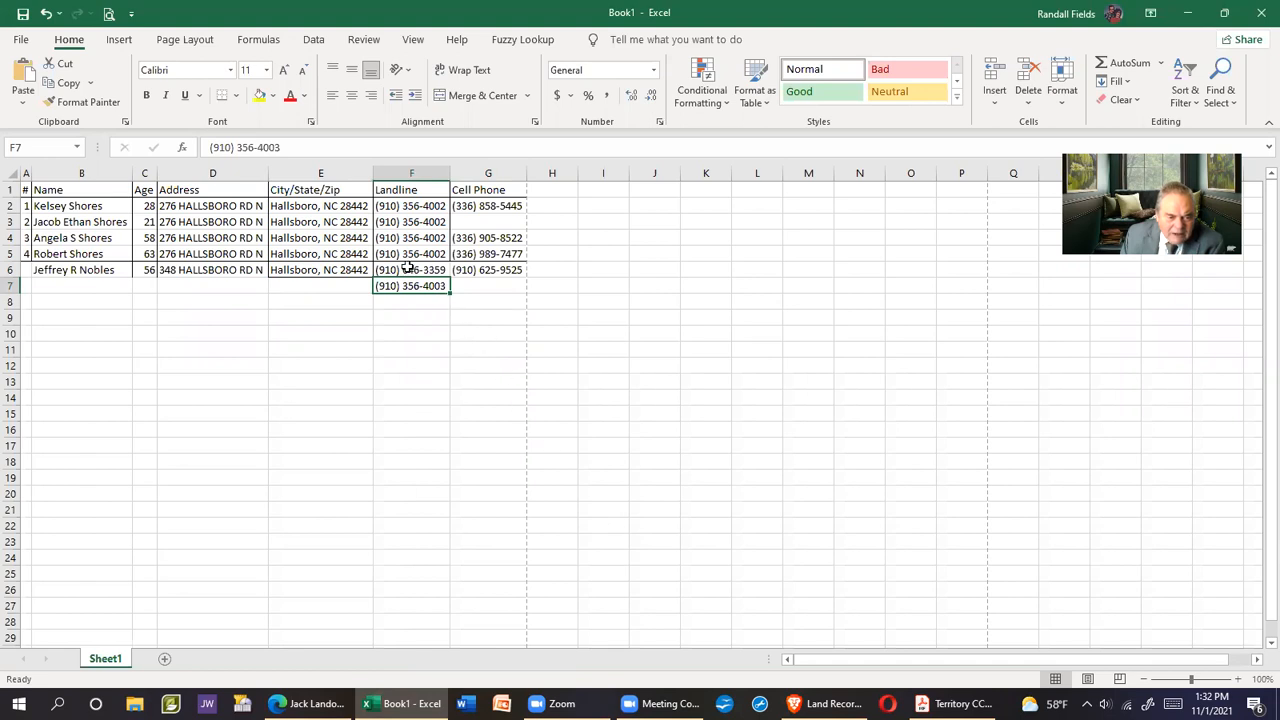
Copy the resident's full name from the details page into cell B7
click(305, 703)
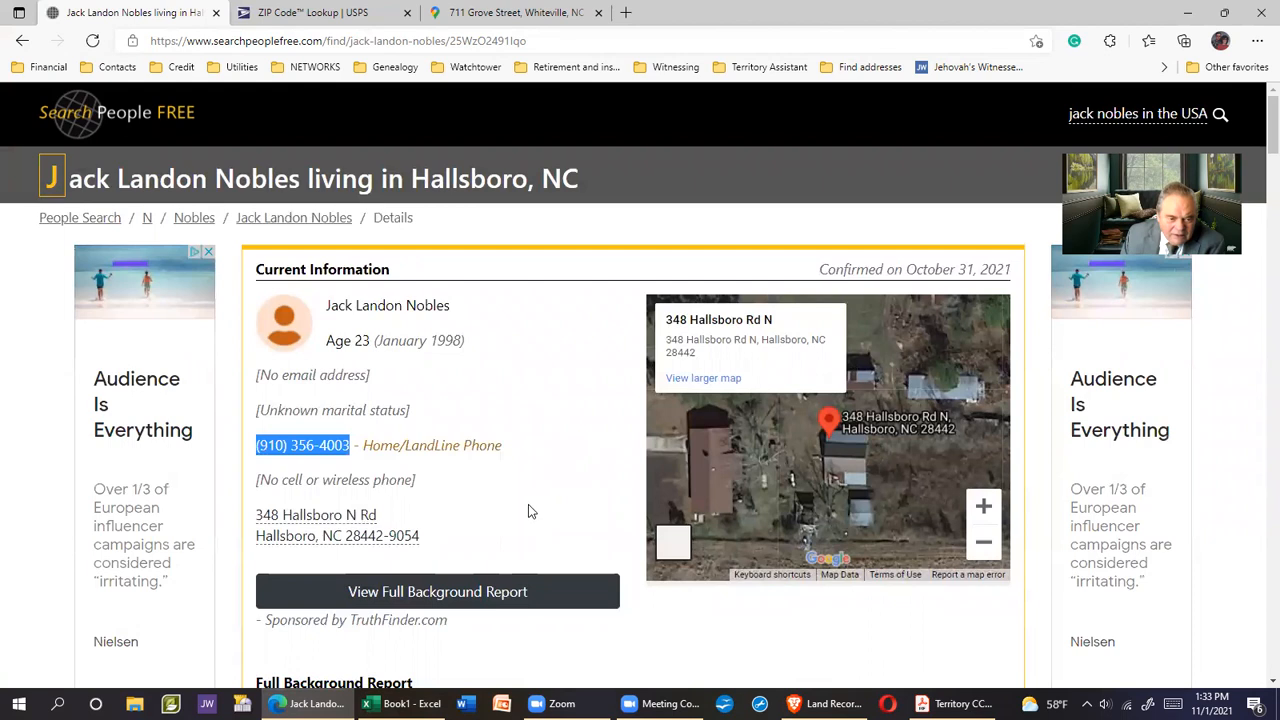
drag(328, 305, 452, 315)
right_click(425, 305)
click(460, 322)
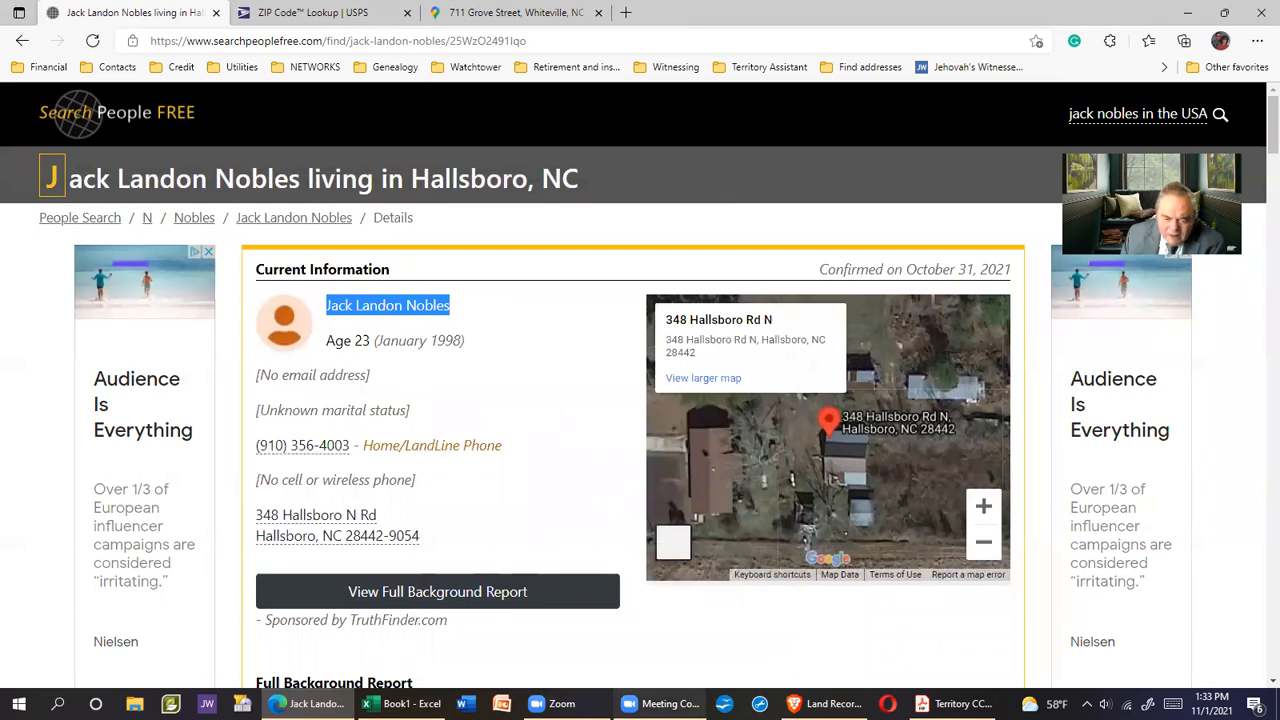
click(405, 703)
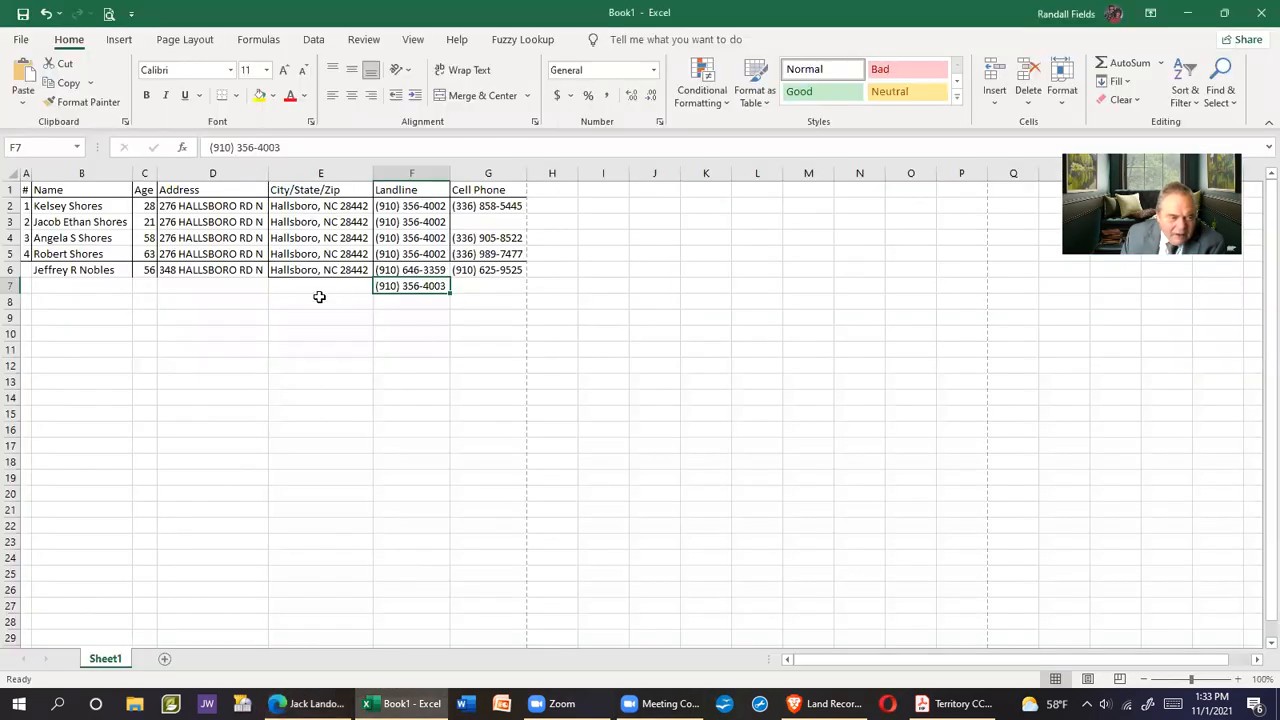
click(66, 286)
right_click(70, 289)
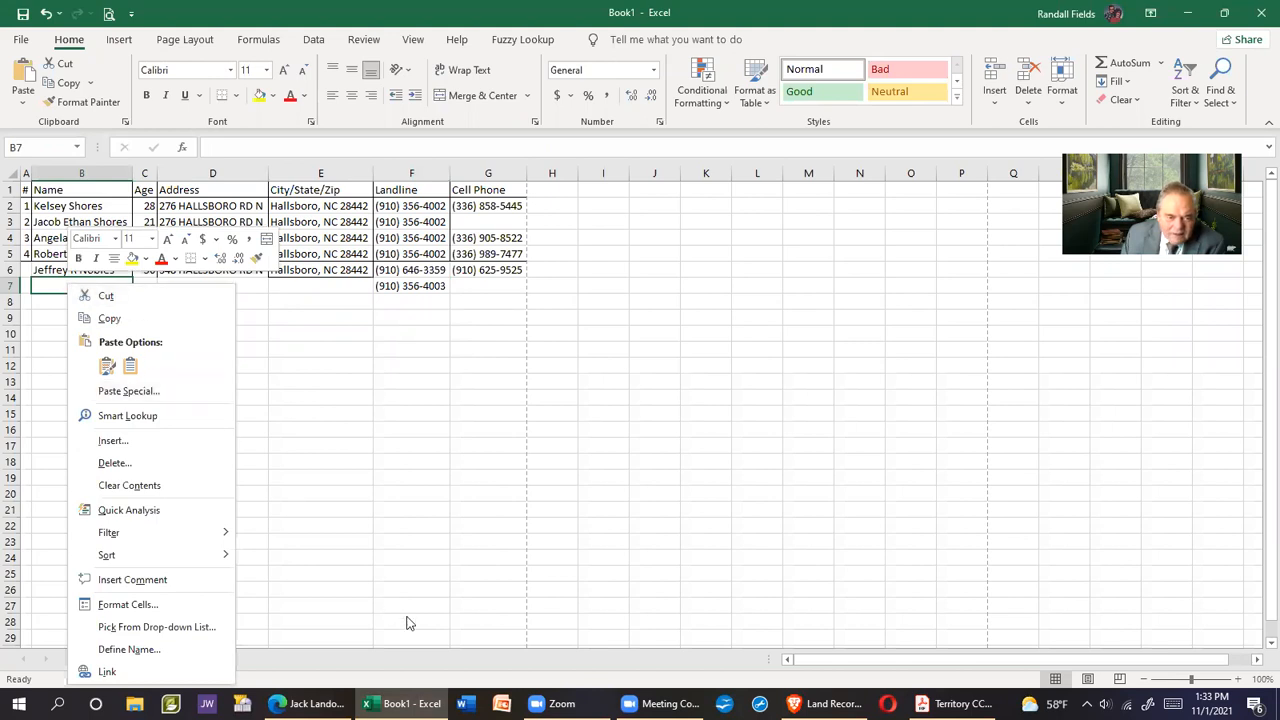
key(Escape)
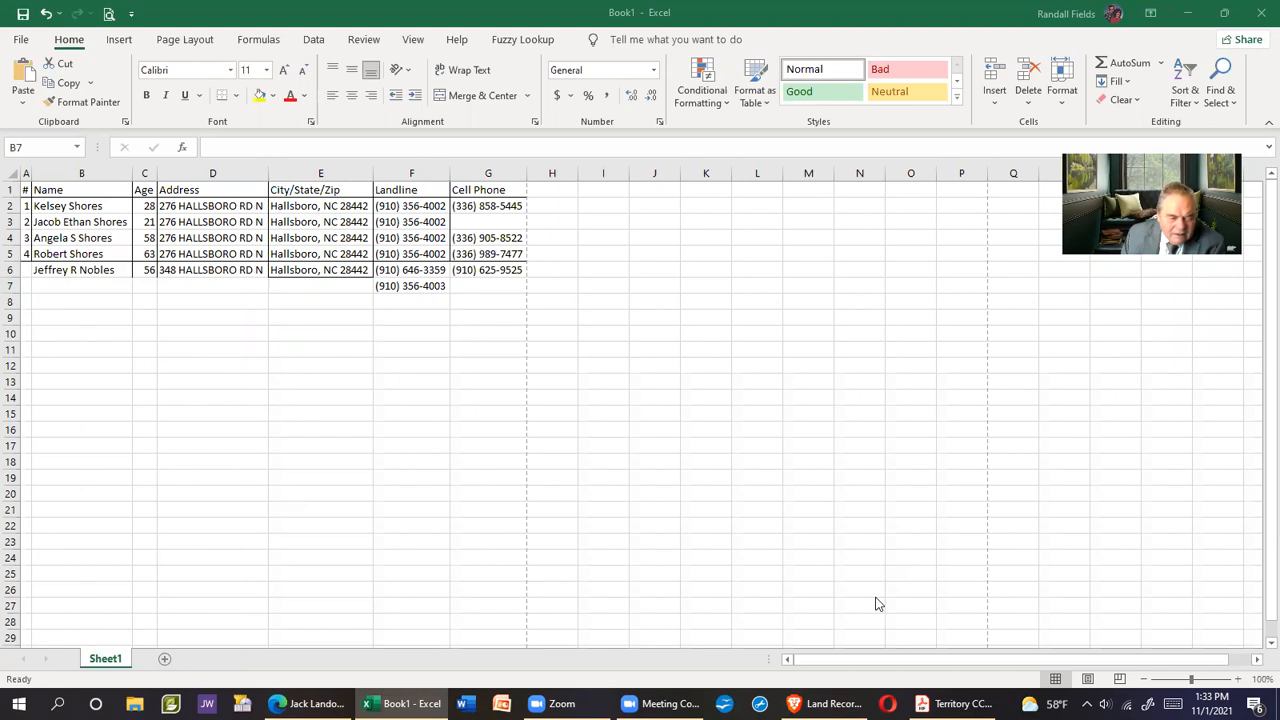
click(66, 289)
right_click(66, 289)
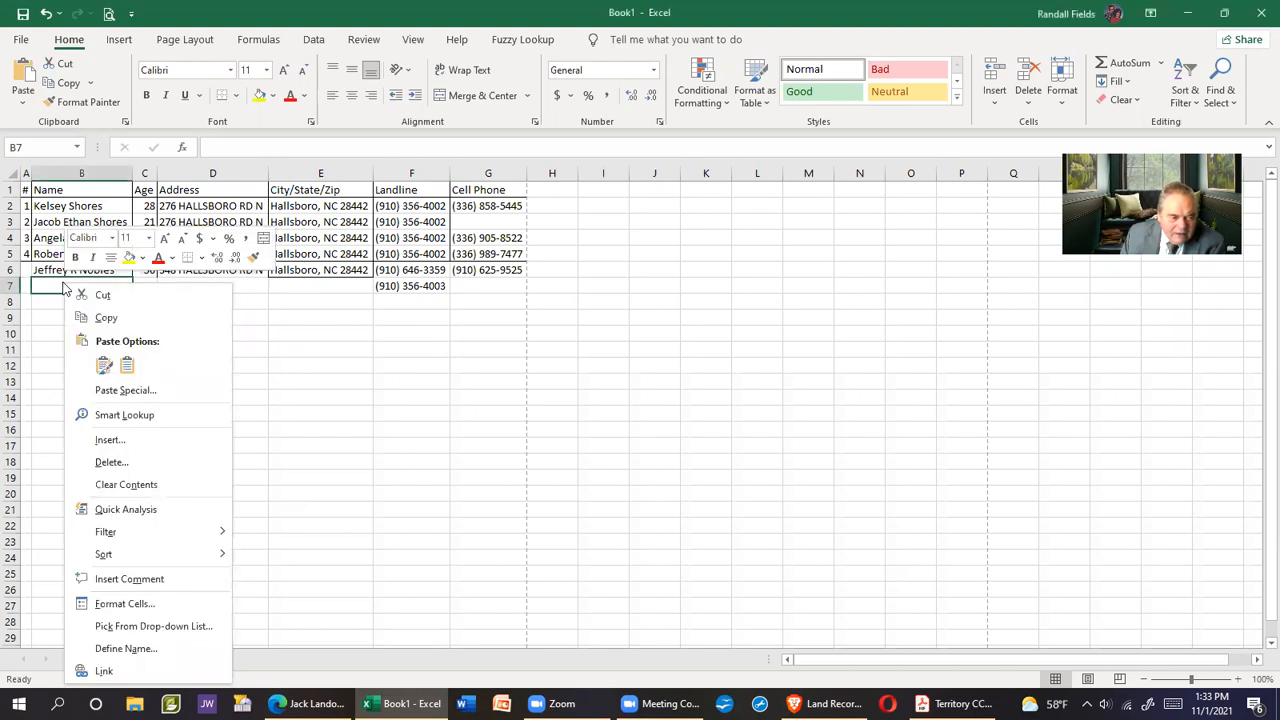
click(128, 366)
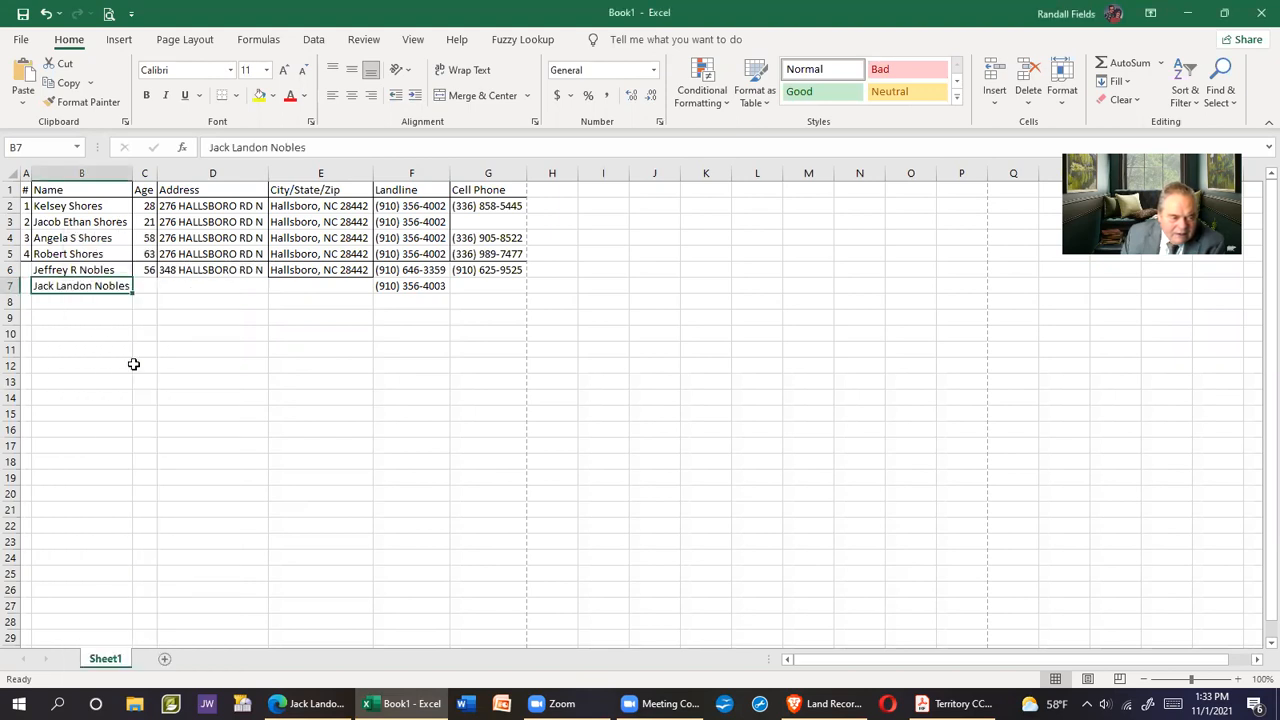
Fill row 6's address and city/state/ZIP down into row 7 and enter age 23 in C7
drag(180, 272, 300, 288)
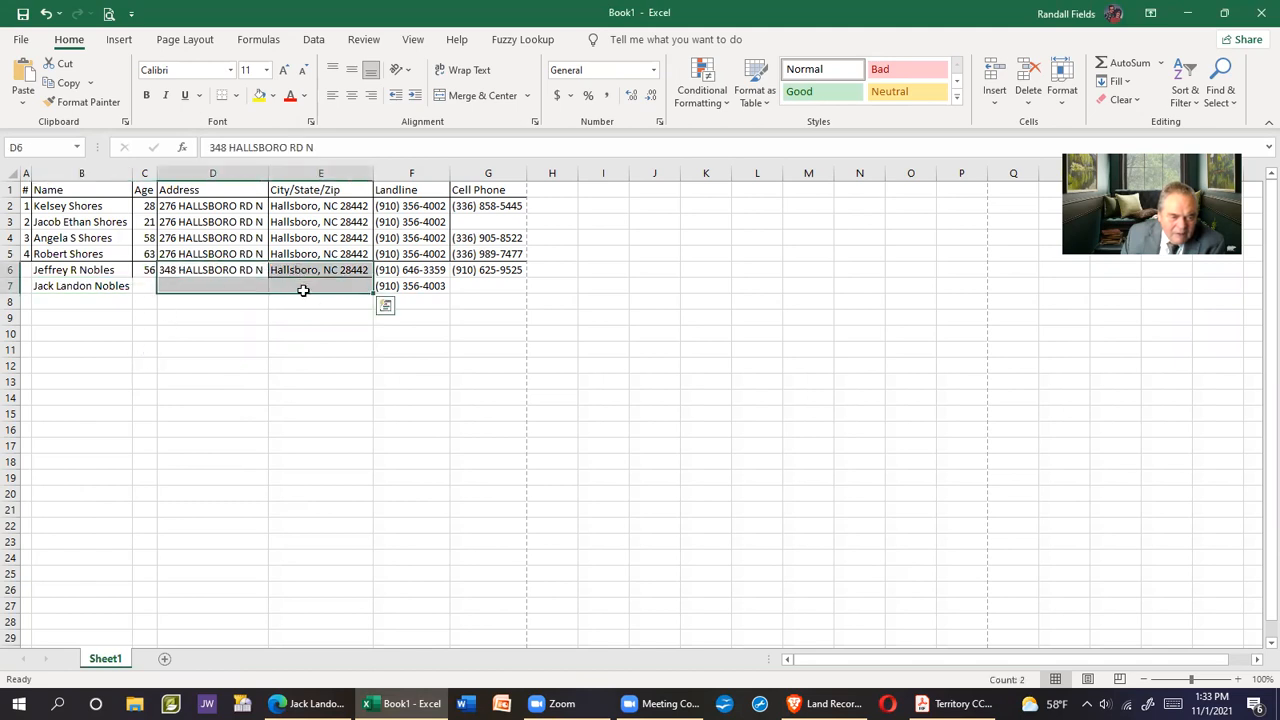
click(1120, 82)
click(1125, 102)
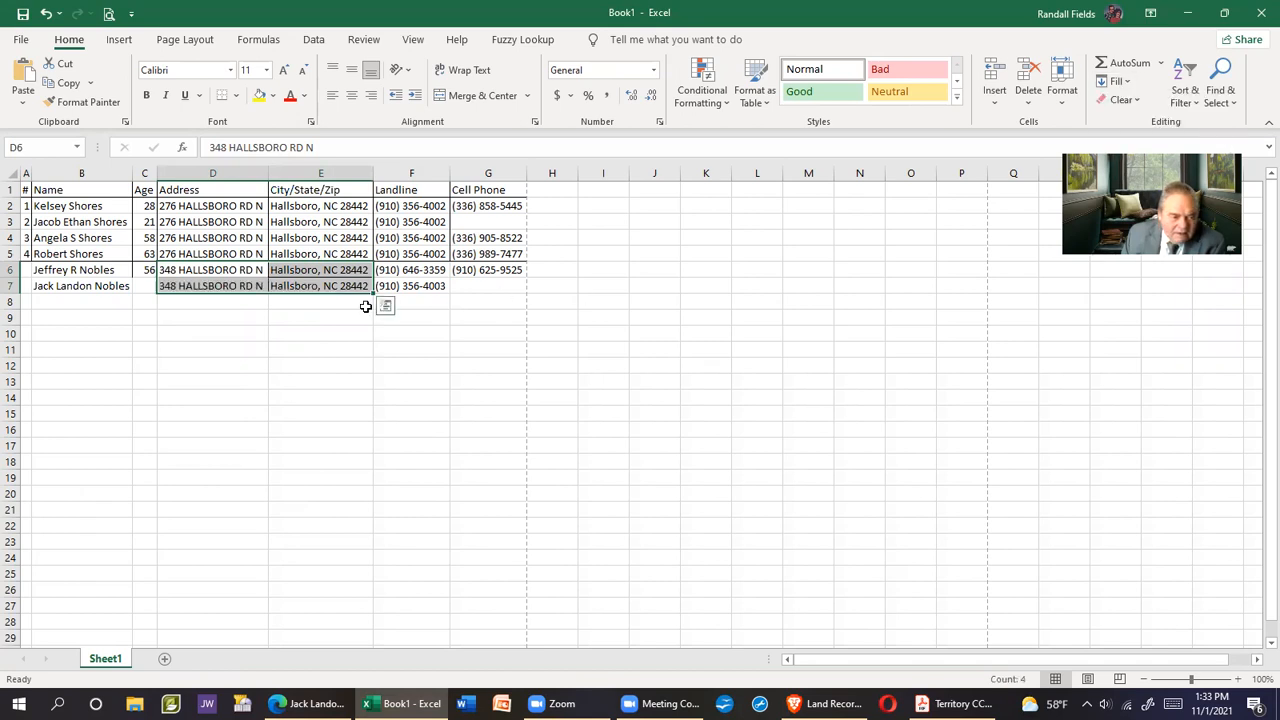
click(146, 286)
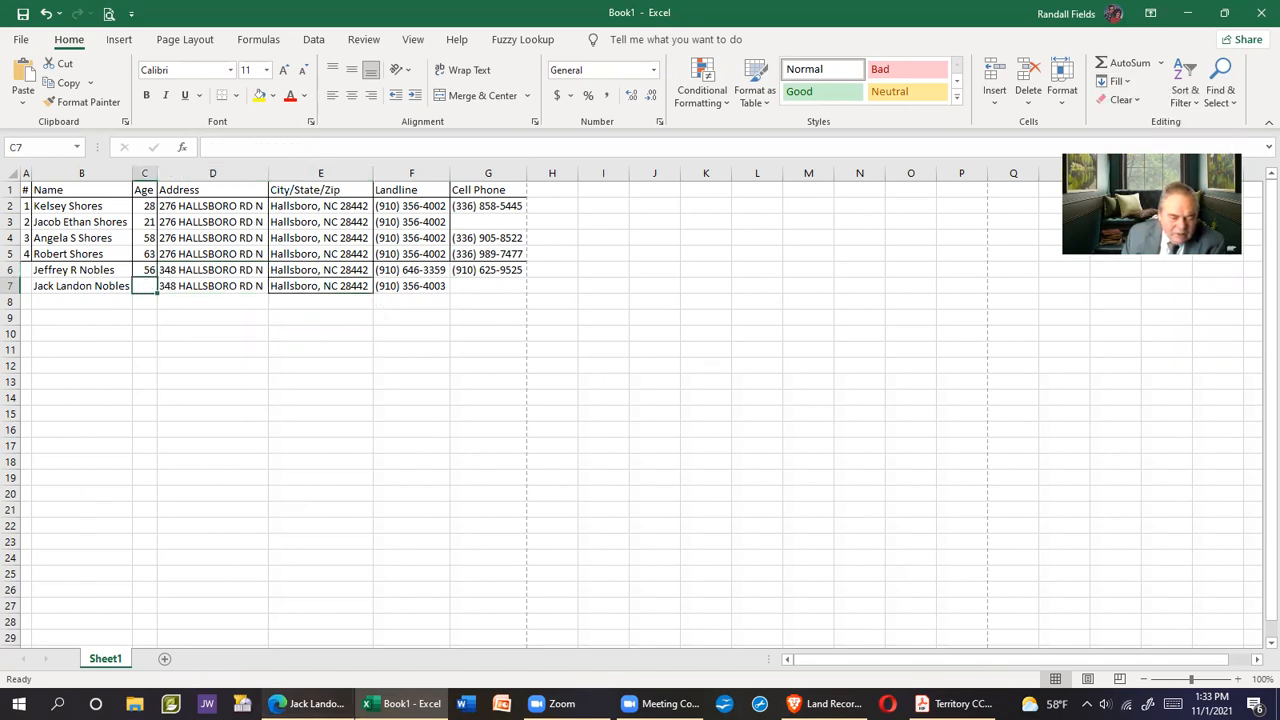
click(308, 704)
click(403, 704)
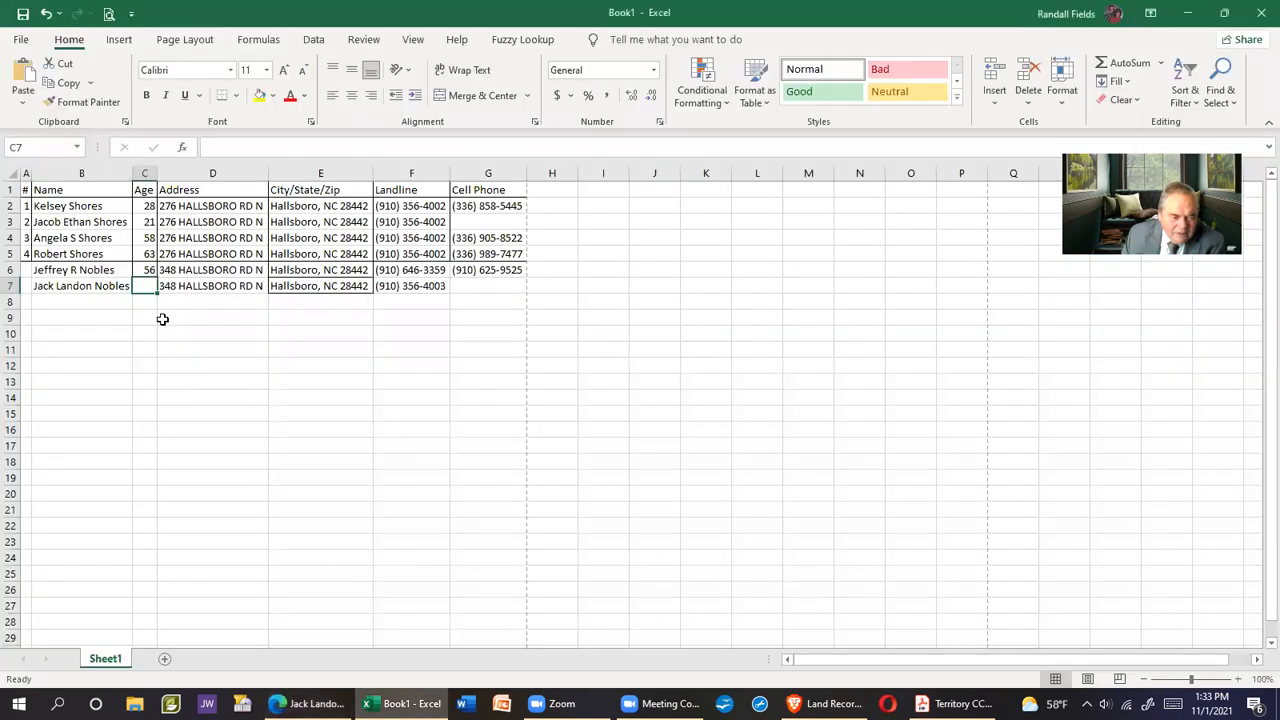
text(23)
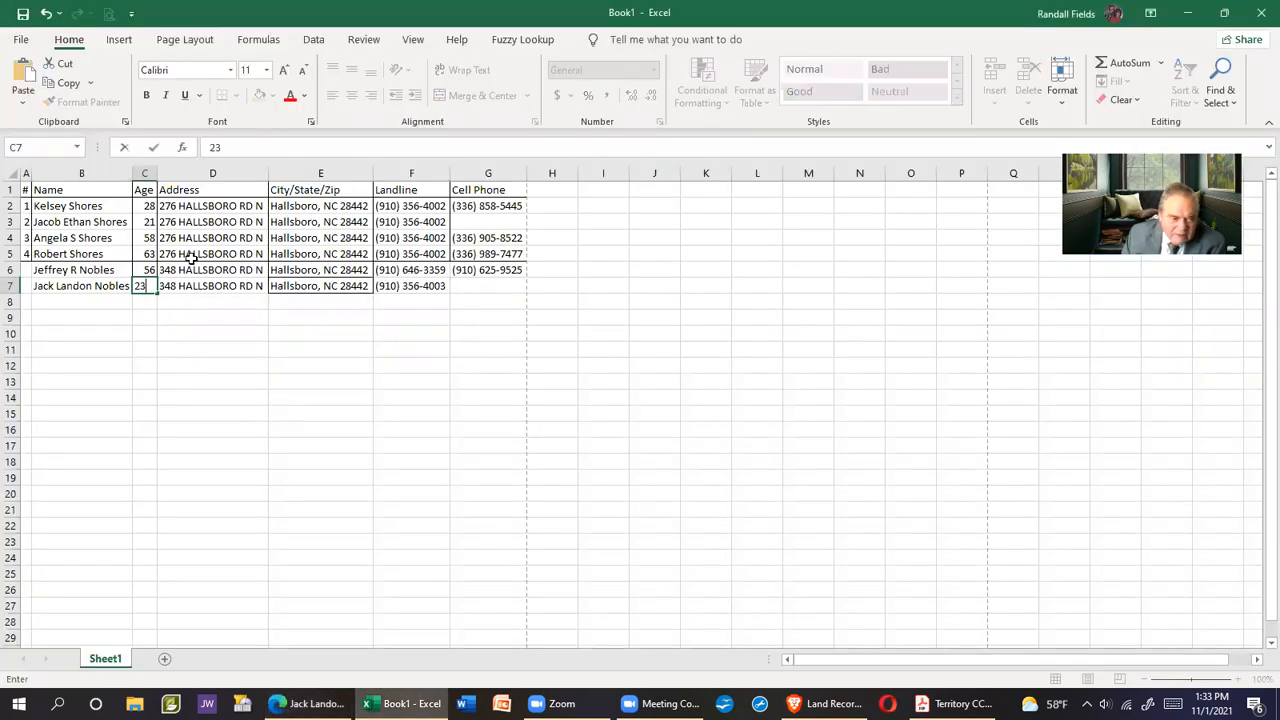
key(Return)
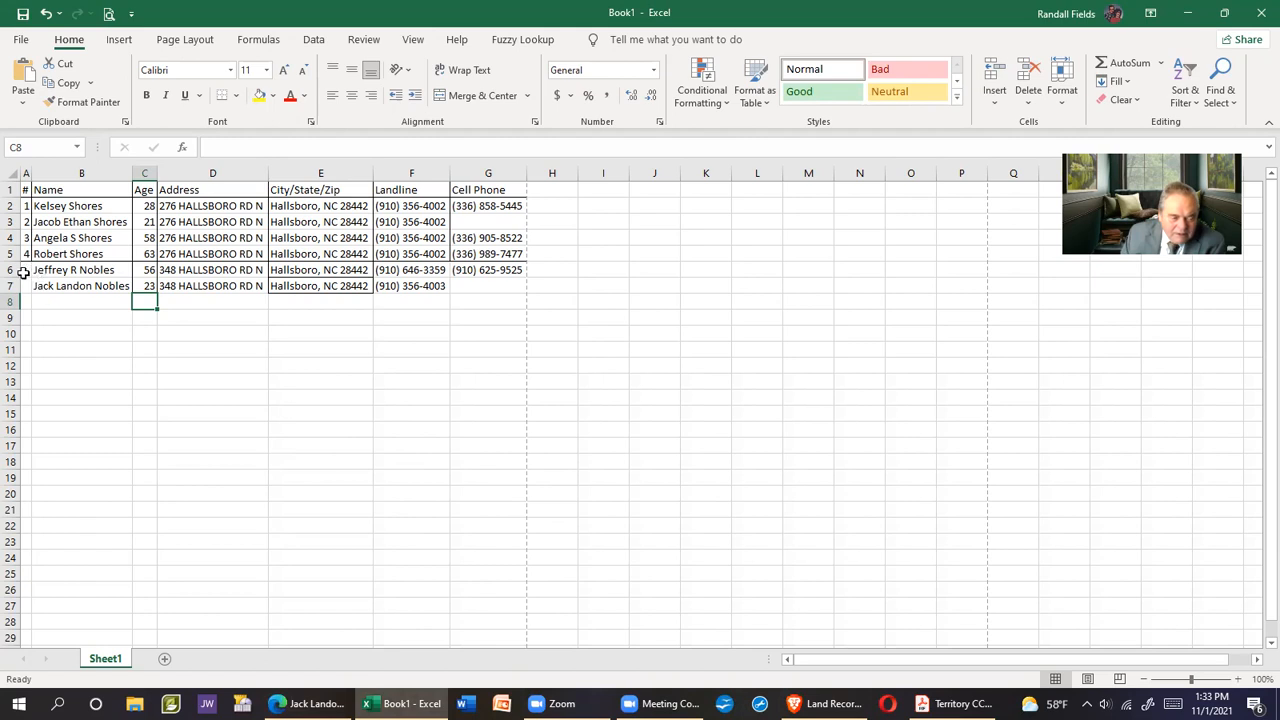
click(305, 703)
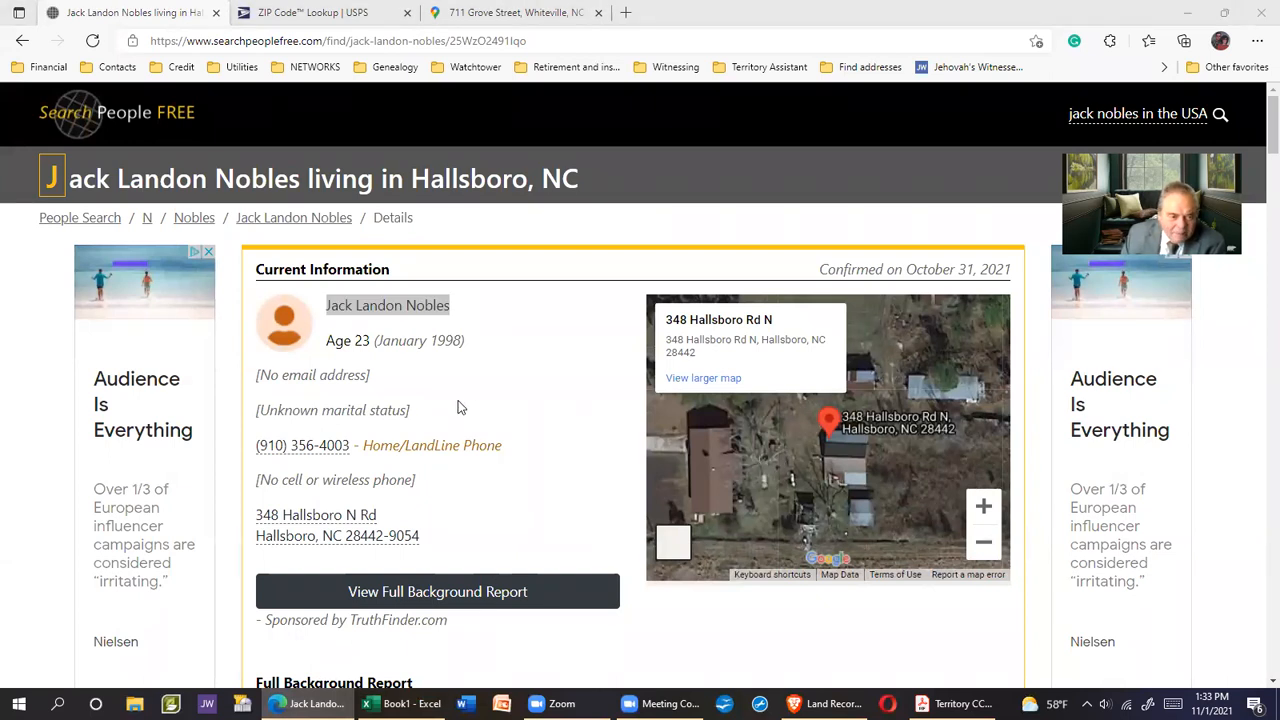
Return to the address listing and open the third resident's details, passing the verification check
click(22, 40)
scroll(515, 347, down, 4)
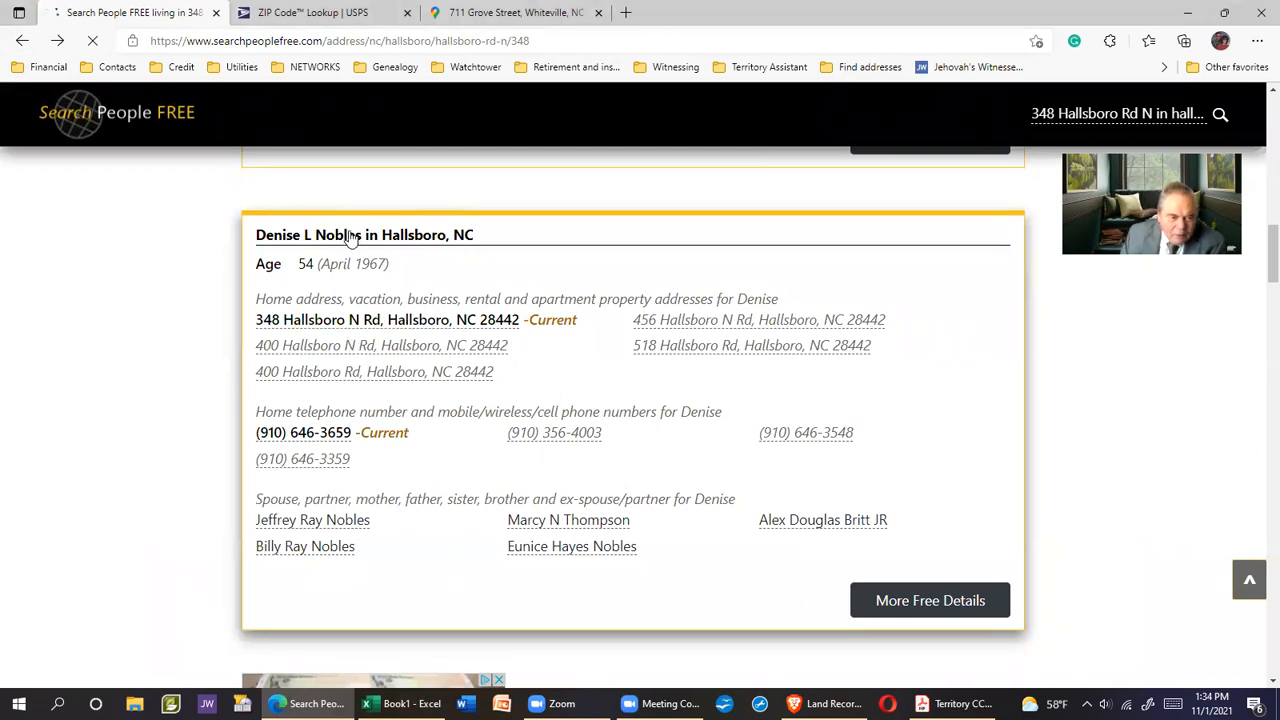
drag(285, 280, 285, 280)
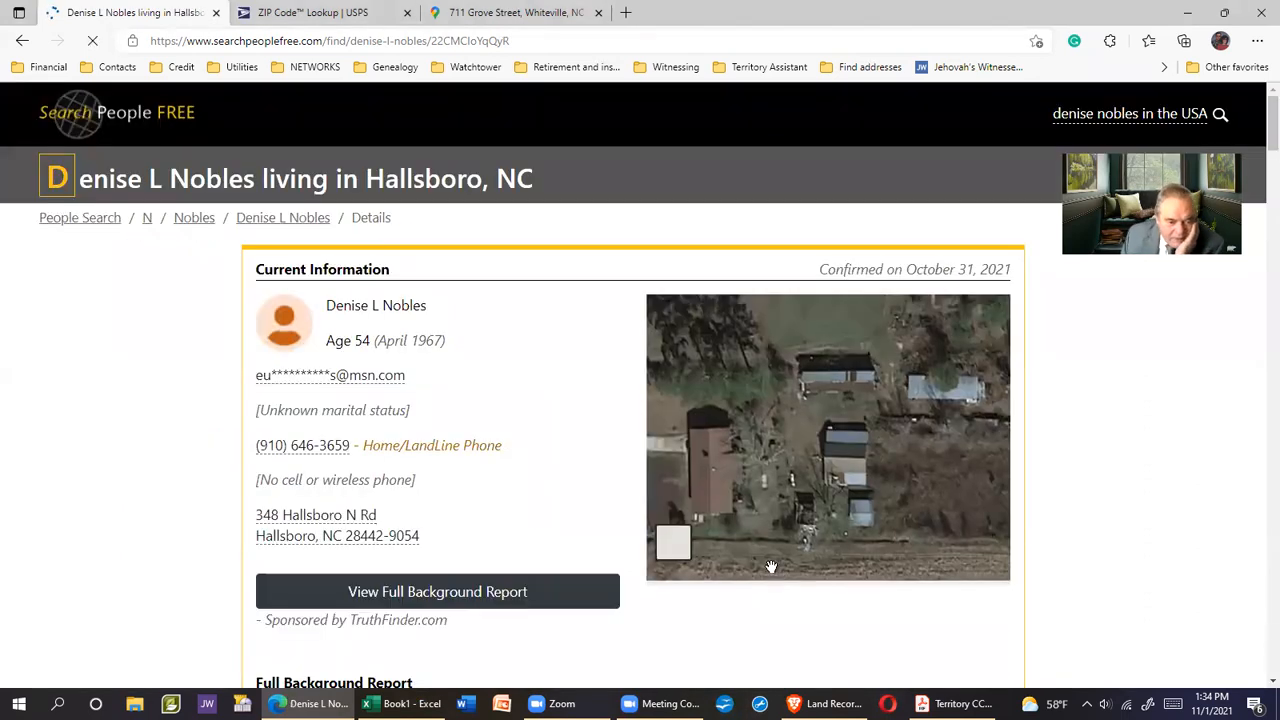
Paste the third resident's name into B8 and enter age 54 in C8
drag(326, 312, 428, 312)
right_click(403, 308)
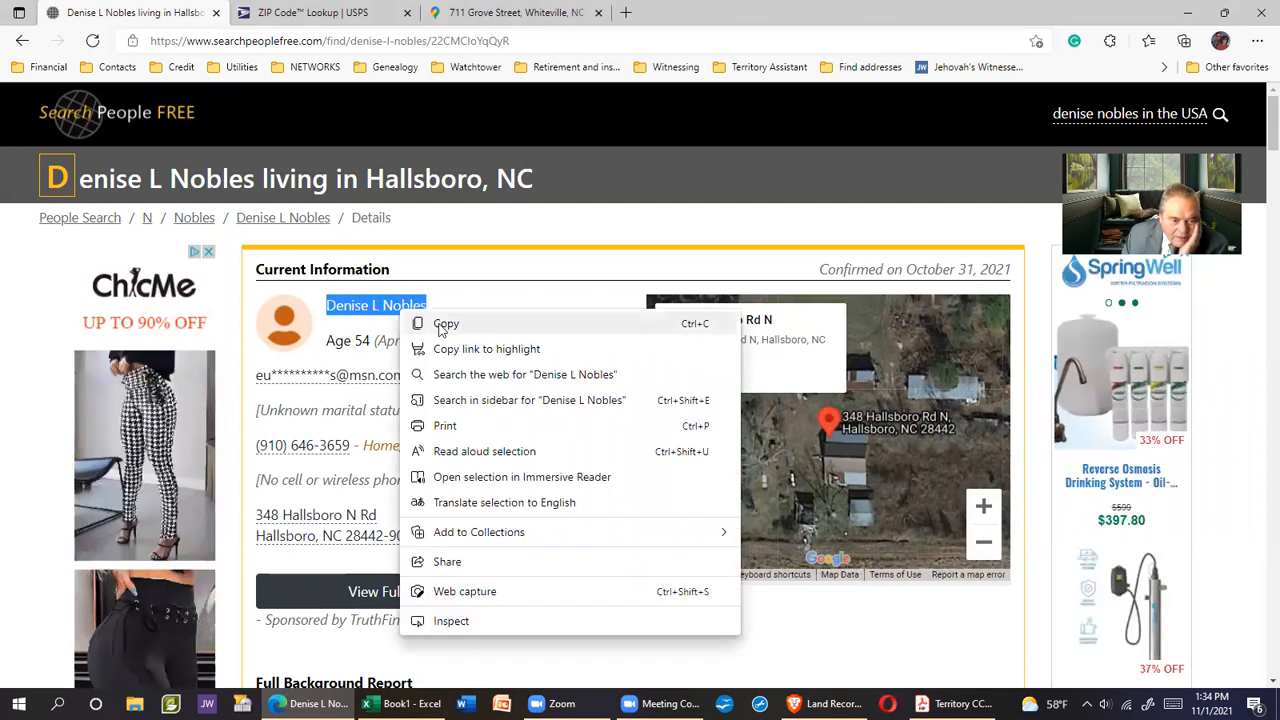
click(440, 323)
click(401, 703)
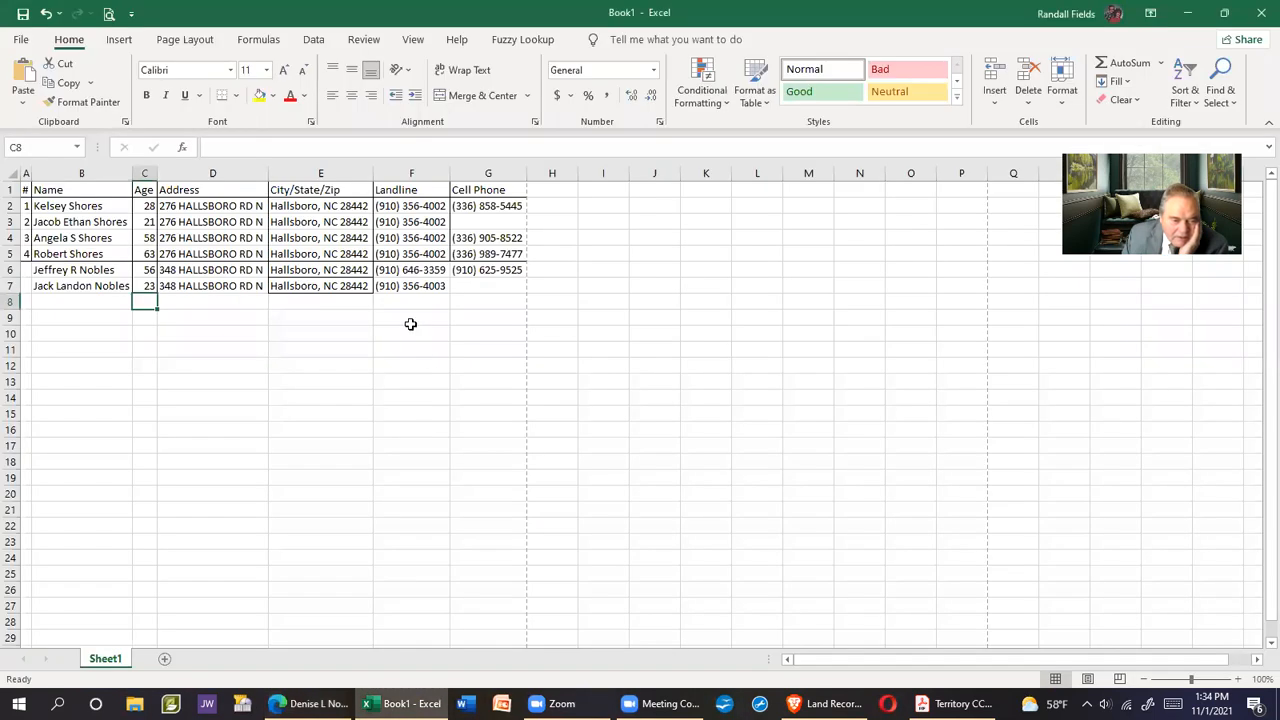
right_click(74, 300)
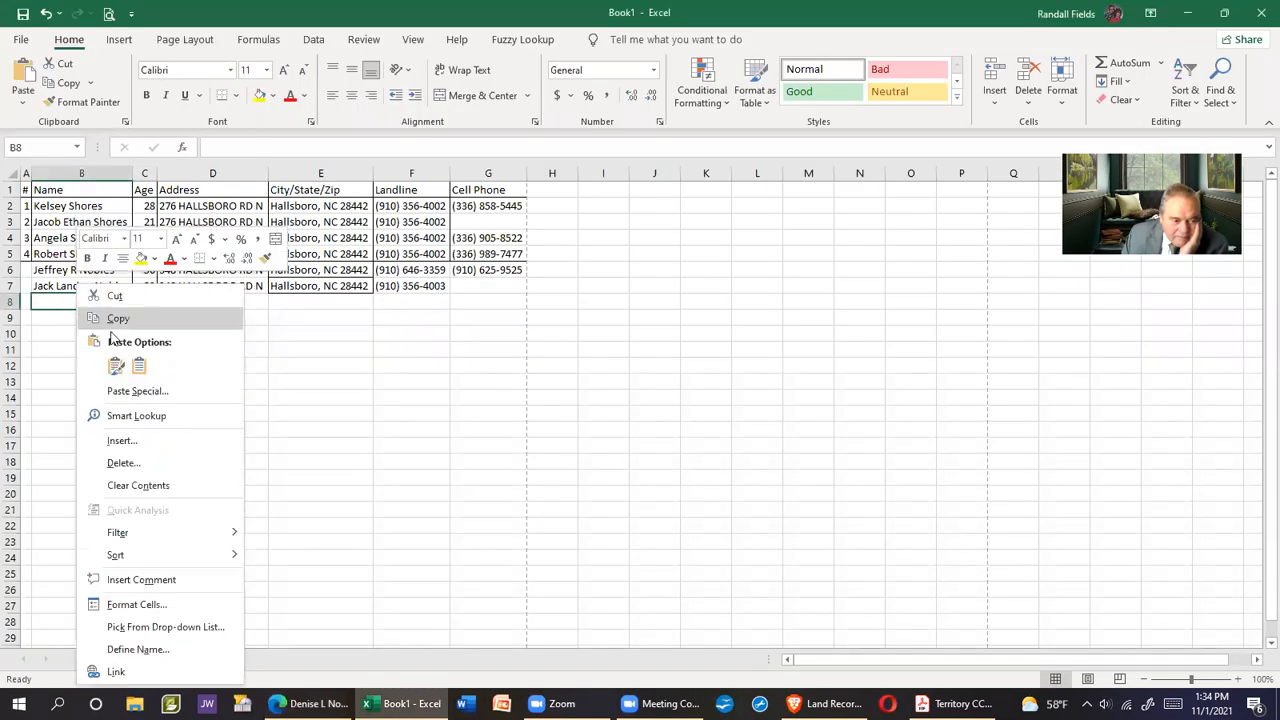
click(139, 367)
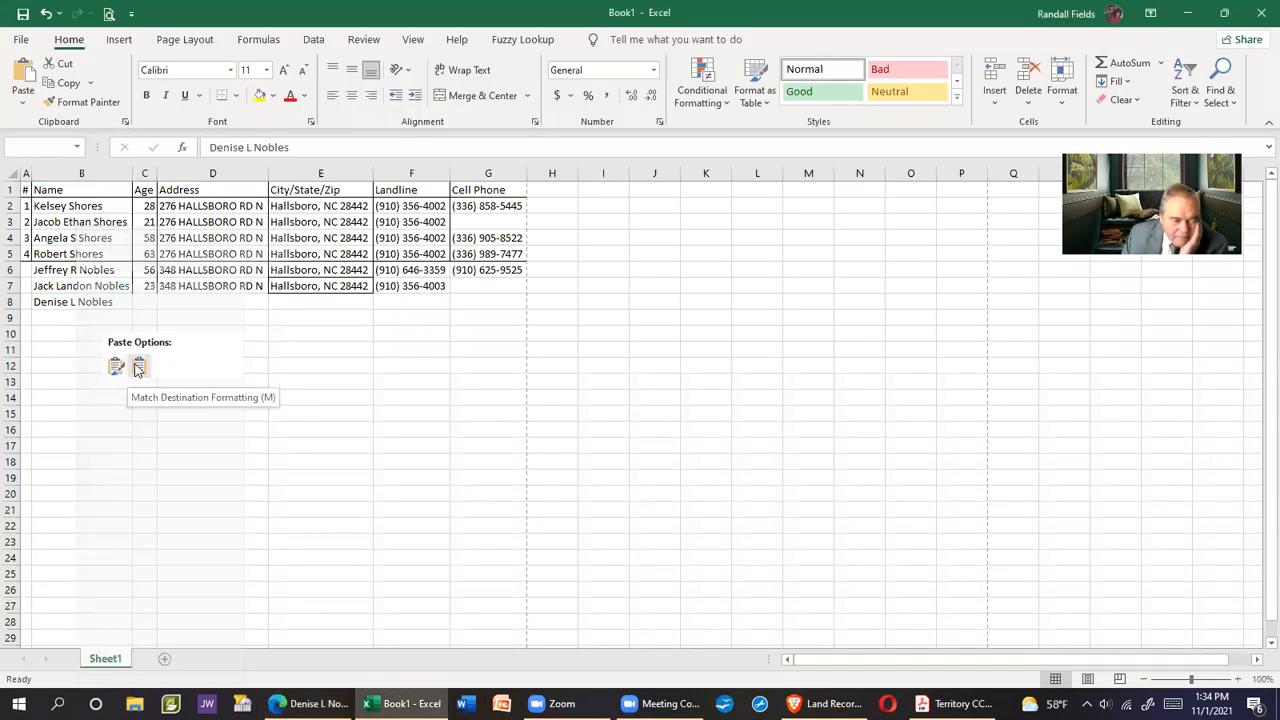
click(148, 303)
text(5)
key(Return)
Copy the resident's landline number from the browser into cell F8
click(310, 703)
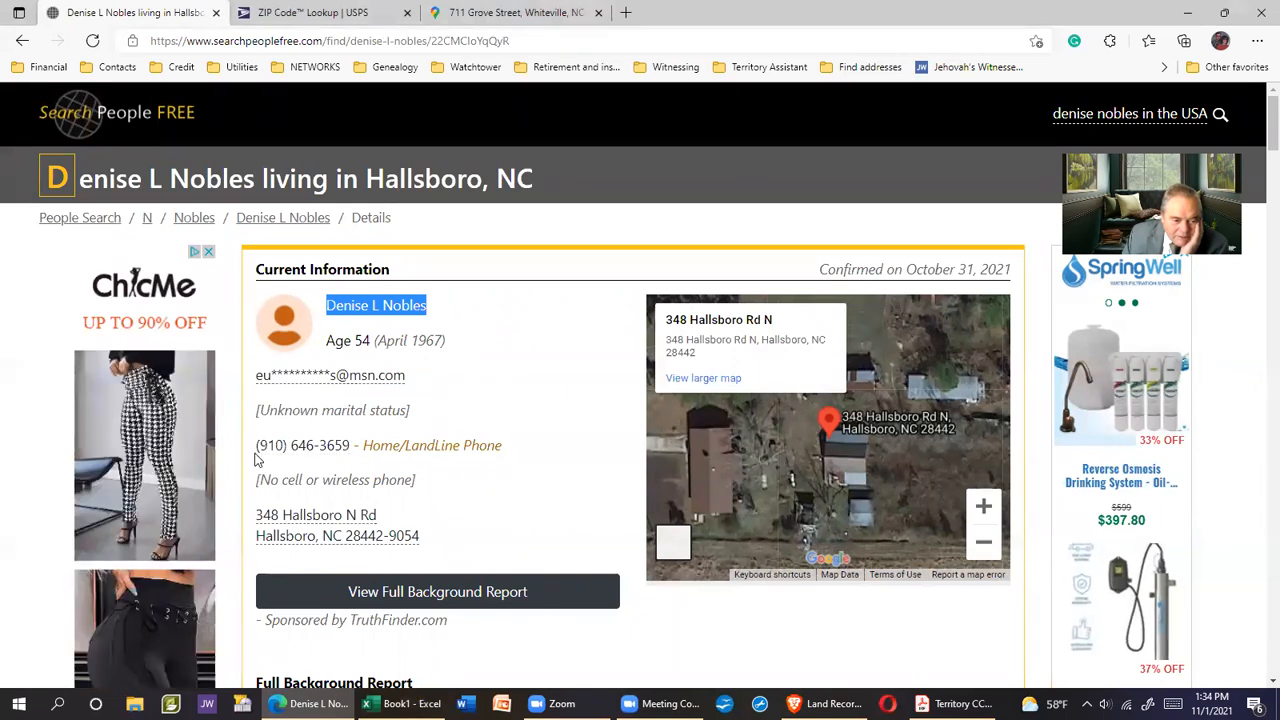
drag(250, 454, 346, 447)
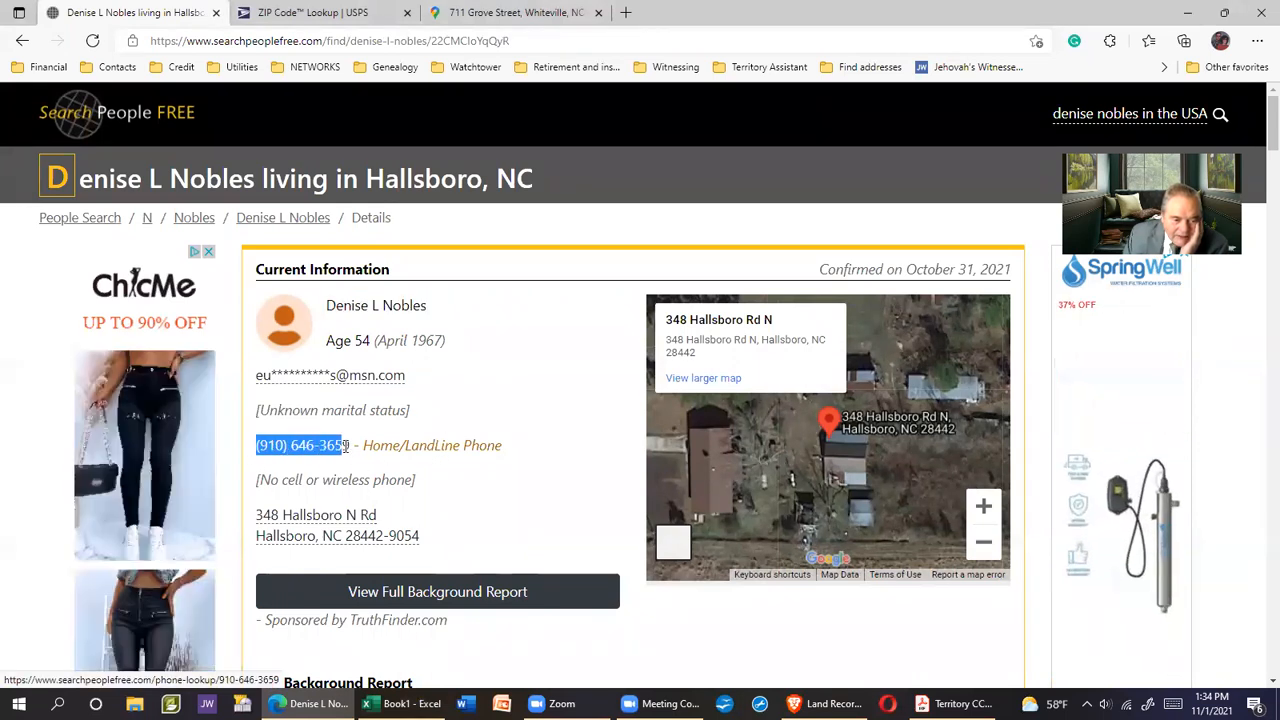
right_click(328, 447)
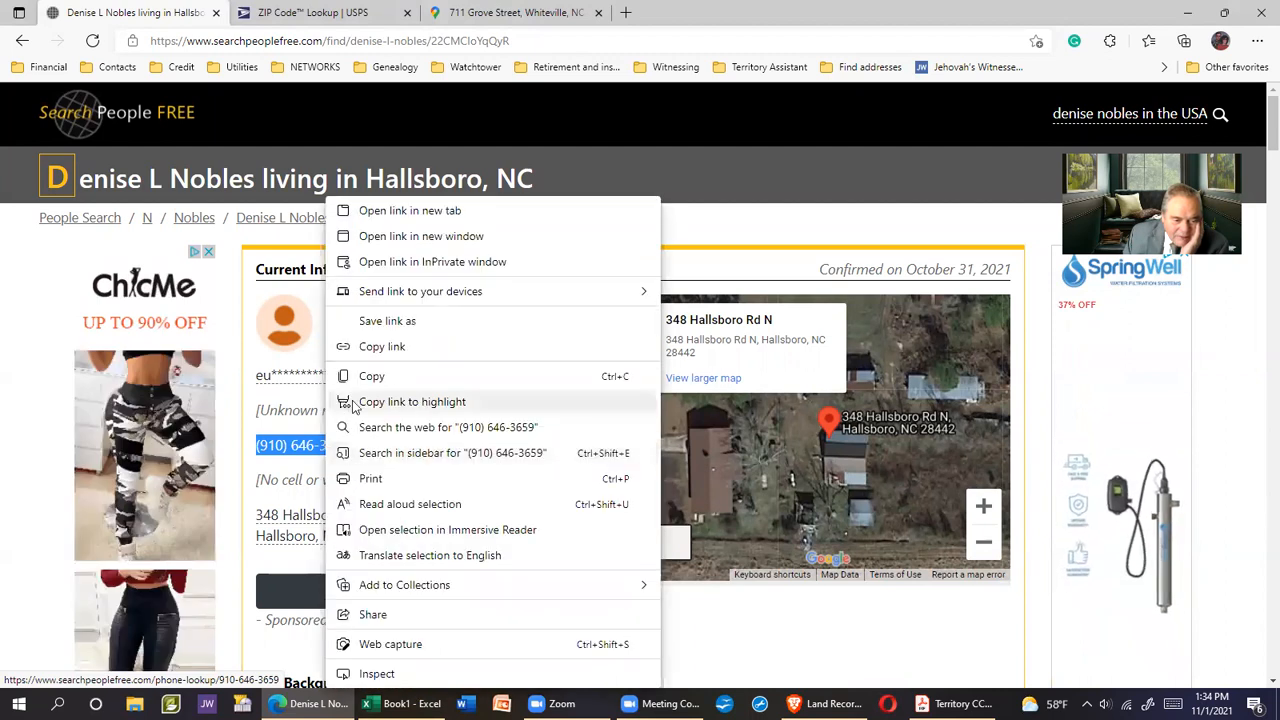
click(373, 378)
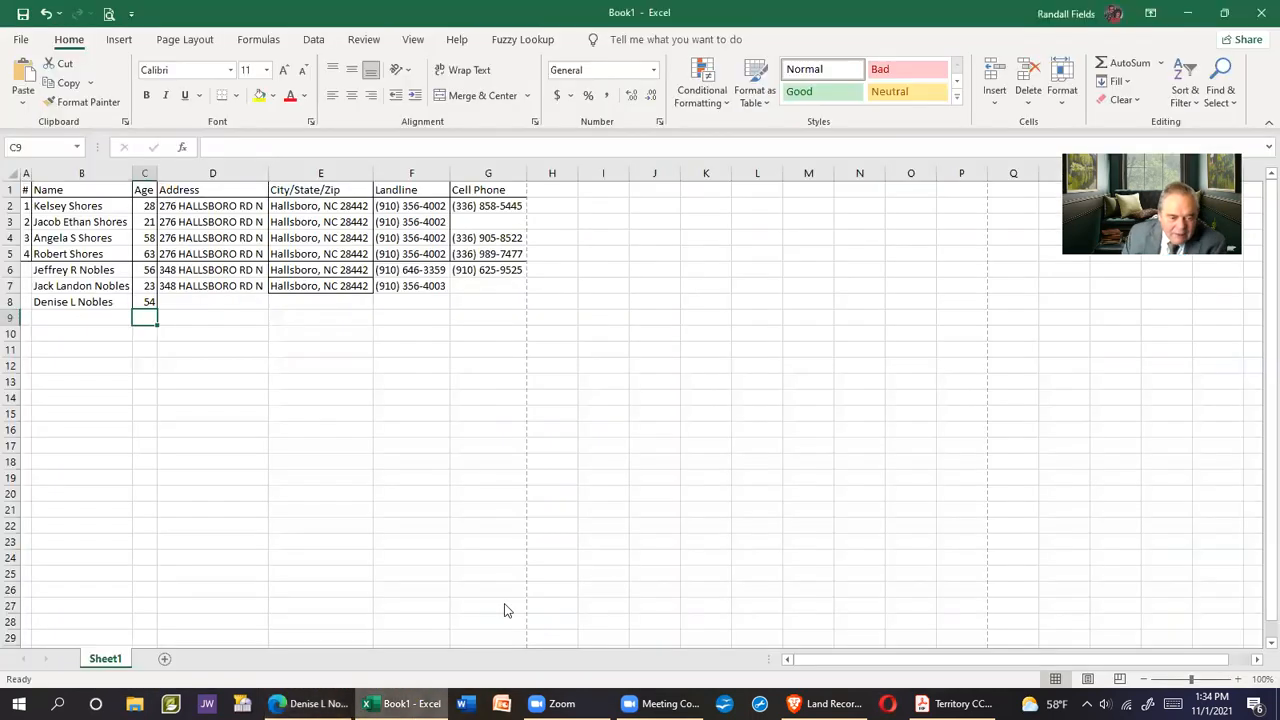
click(405, 703)
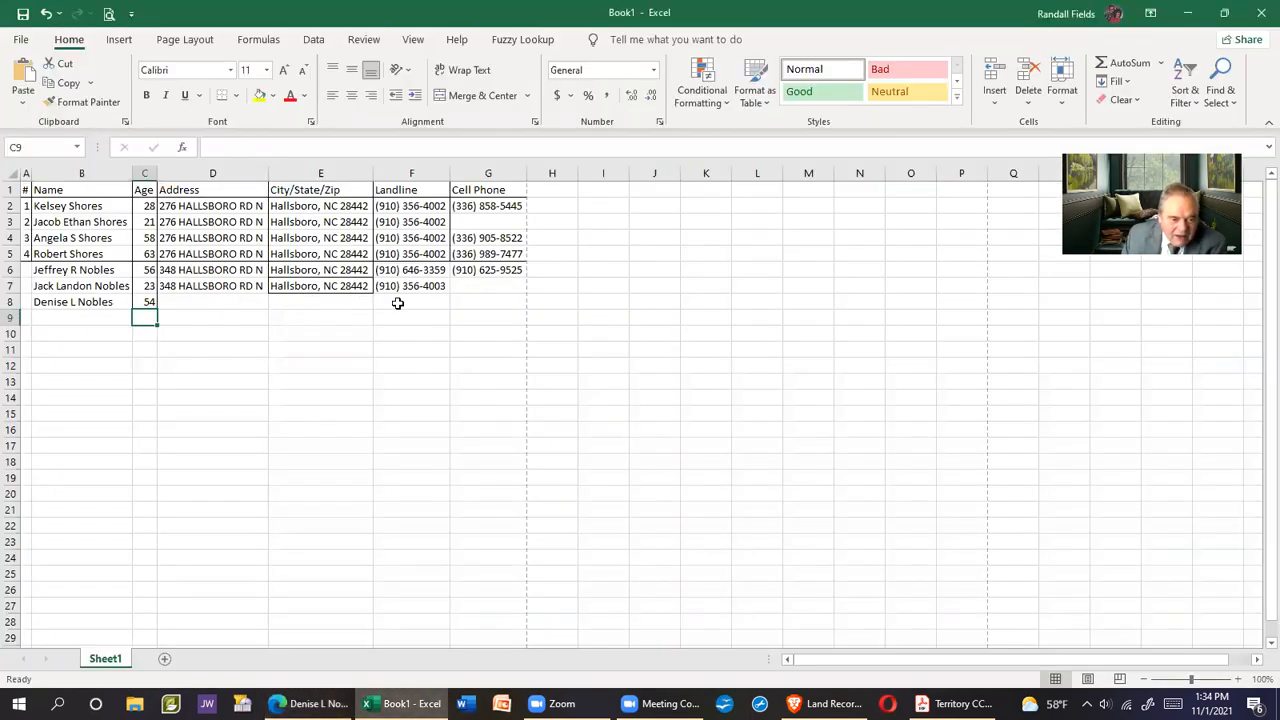
right_click(398, 303)
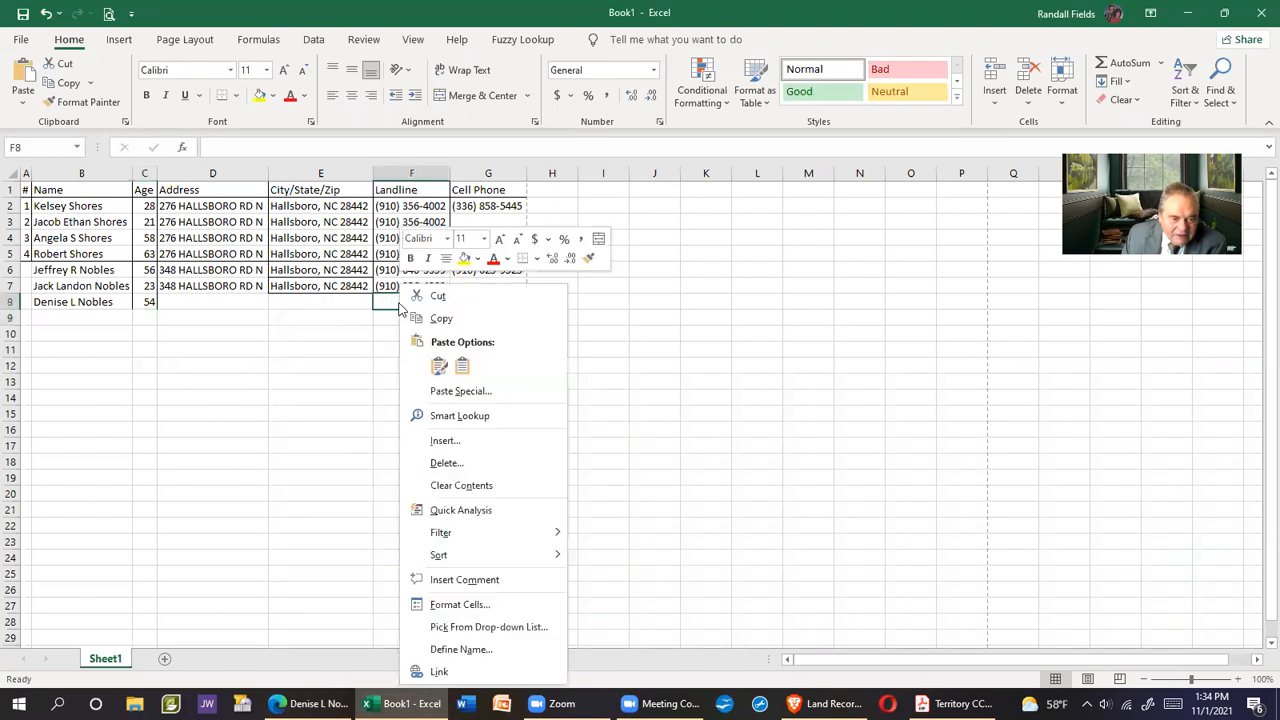
click(461, 366)
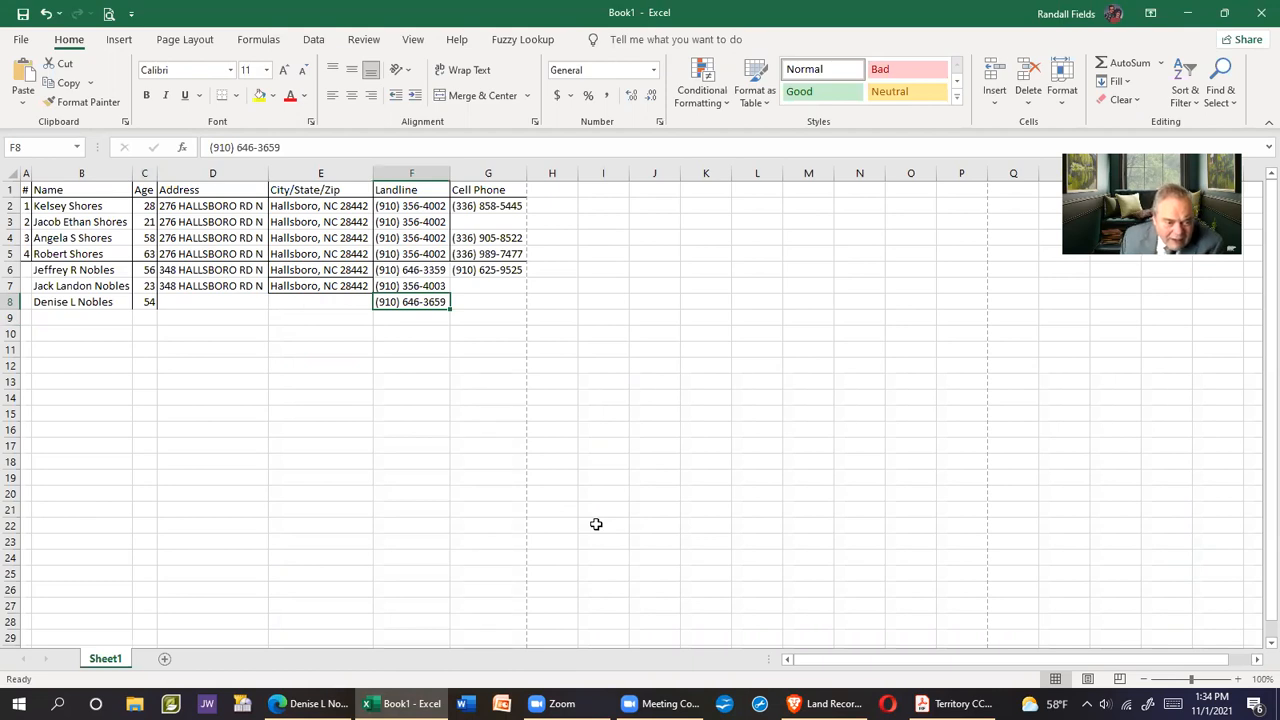
Fill row 7's address and city/state/ZIP down into row 8 with Fill Down
drag(201, 286, 303, 303)
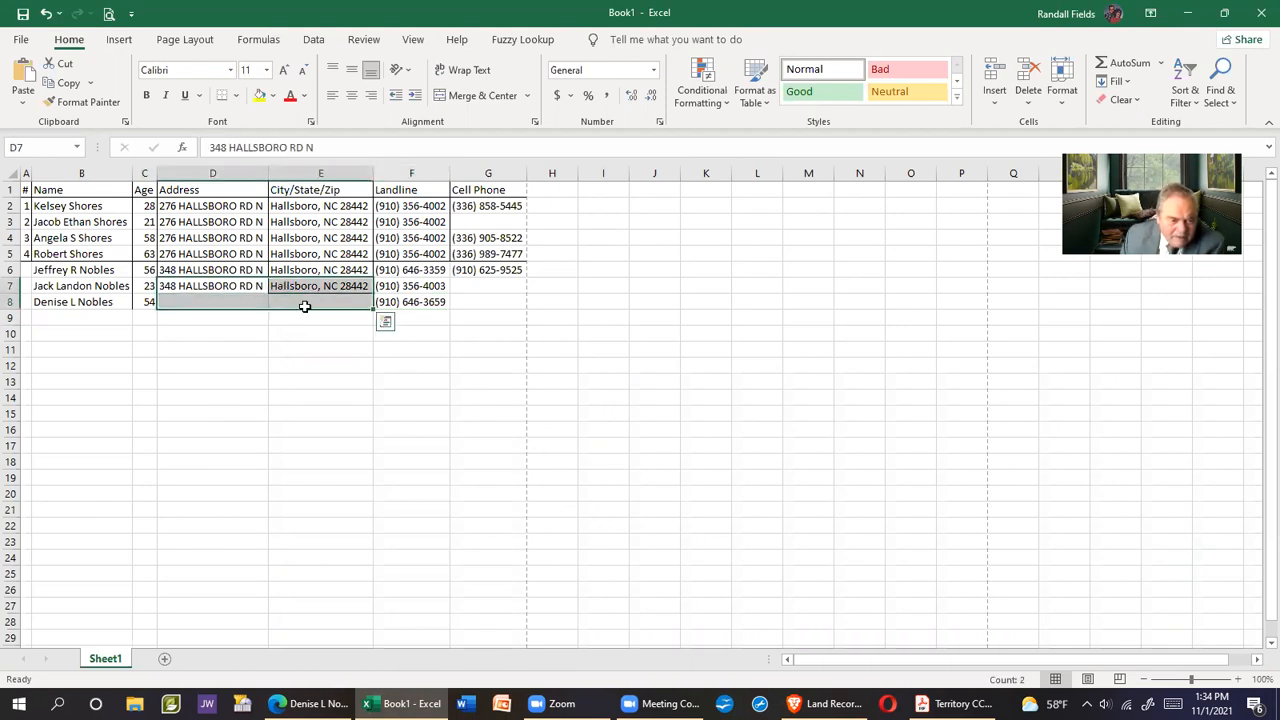
click(1116, 81)
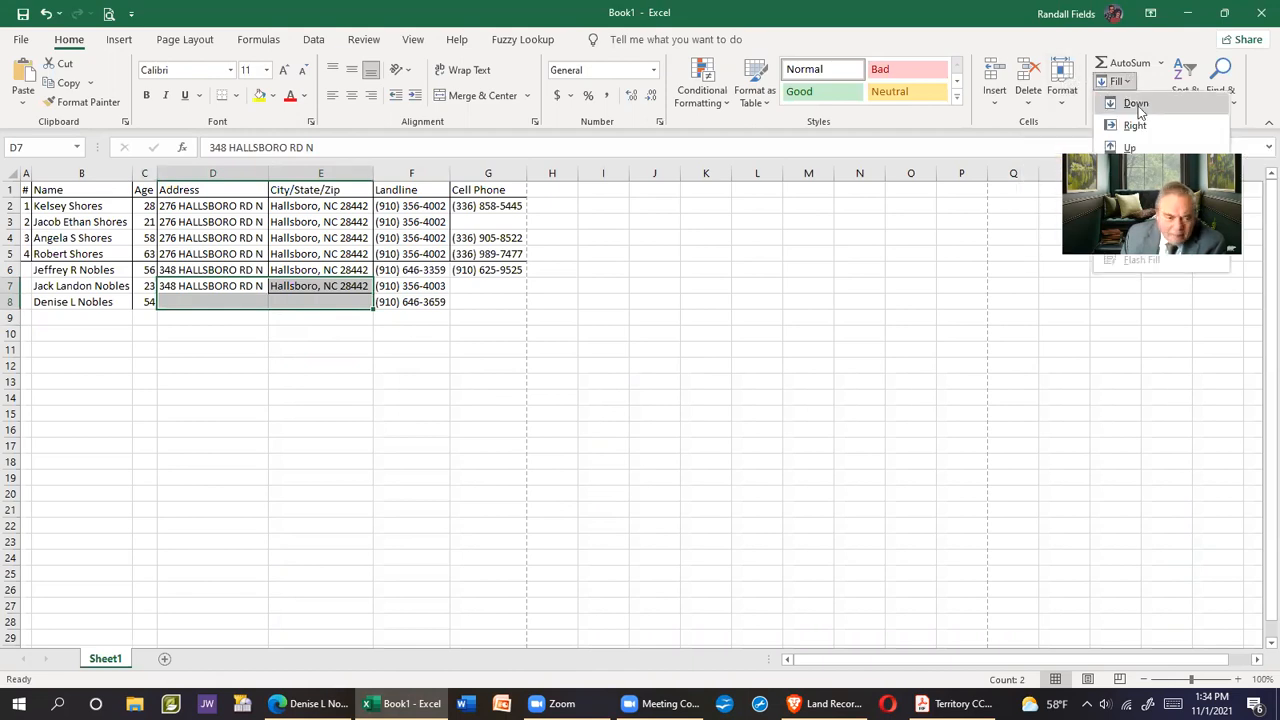
click(1136, 104)
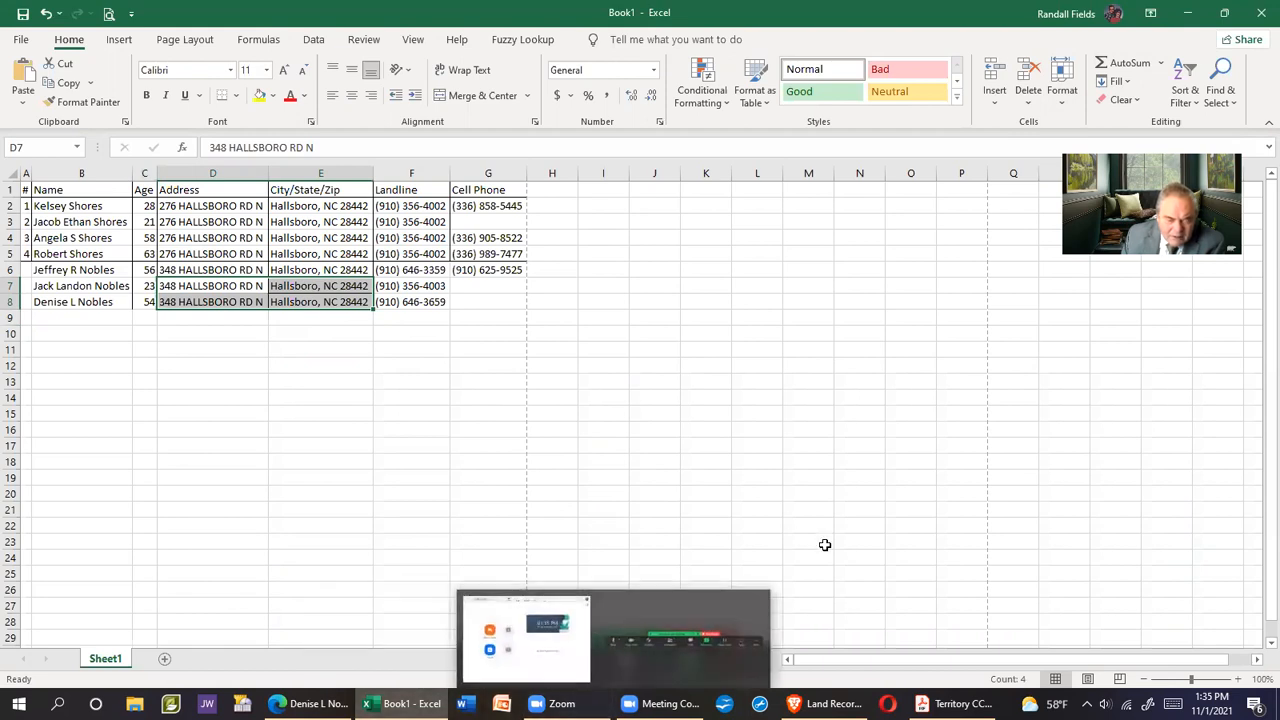
click(308, 704)
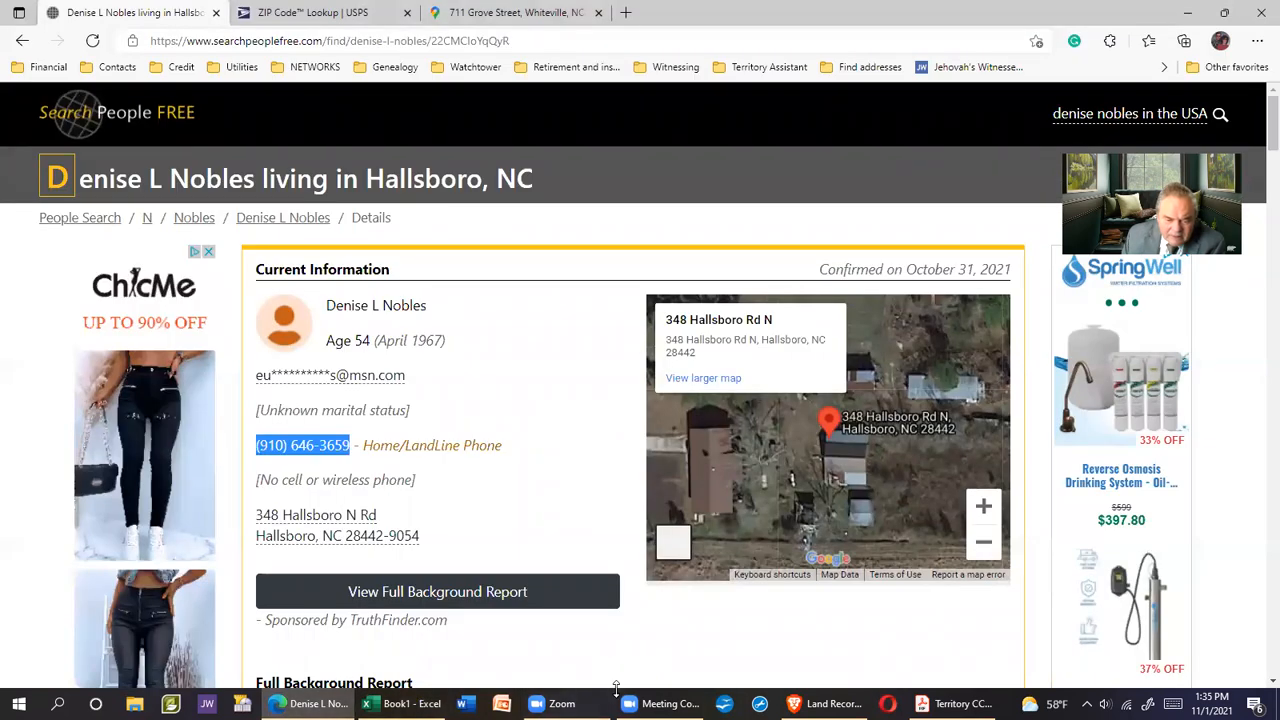
click(404, 704)
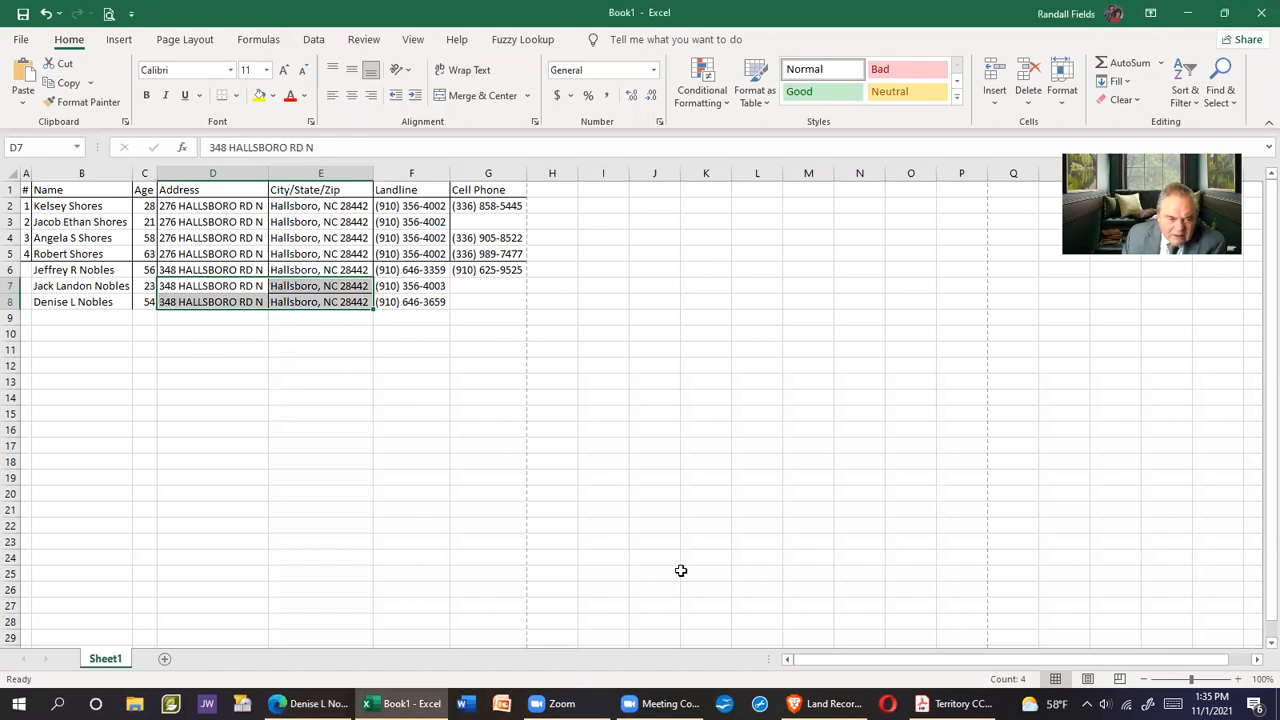
key(alt+Tab)
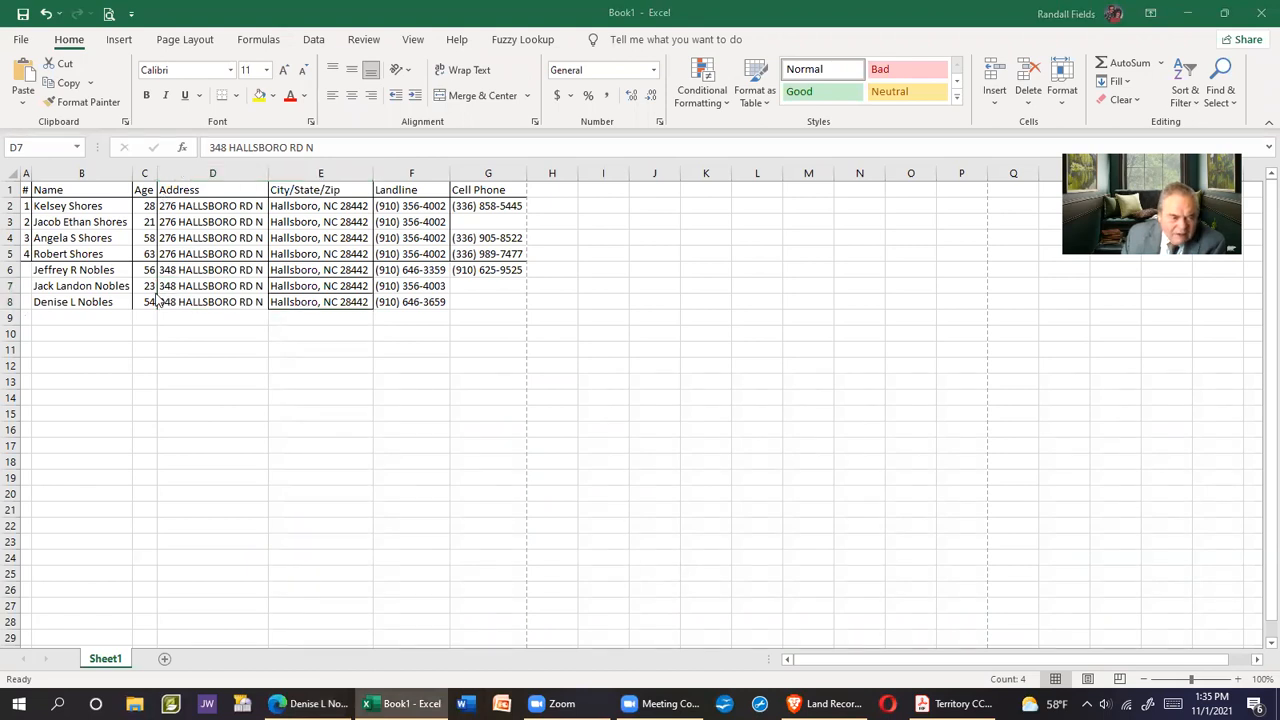
click(305, 703)
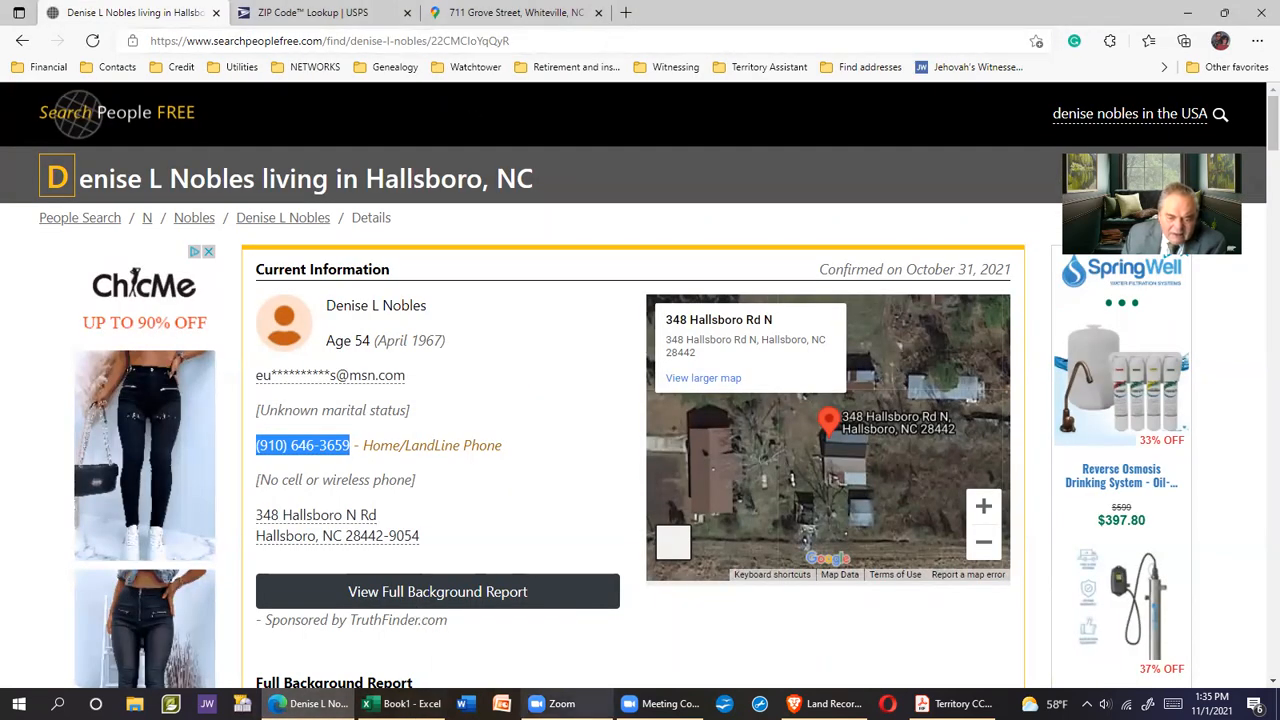
click(652, 622)
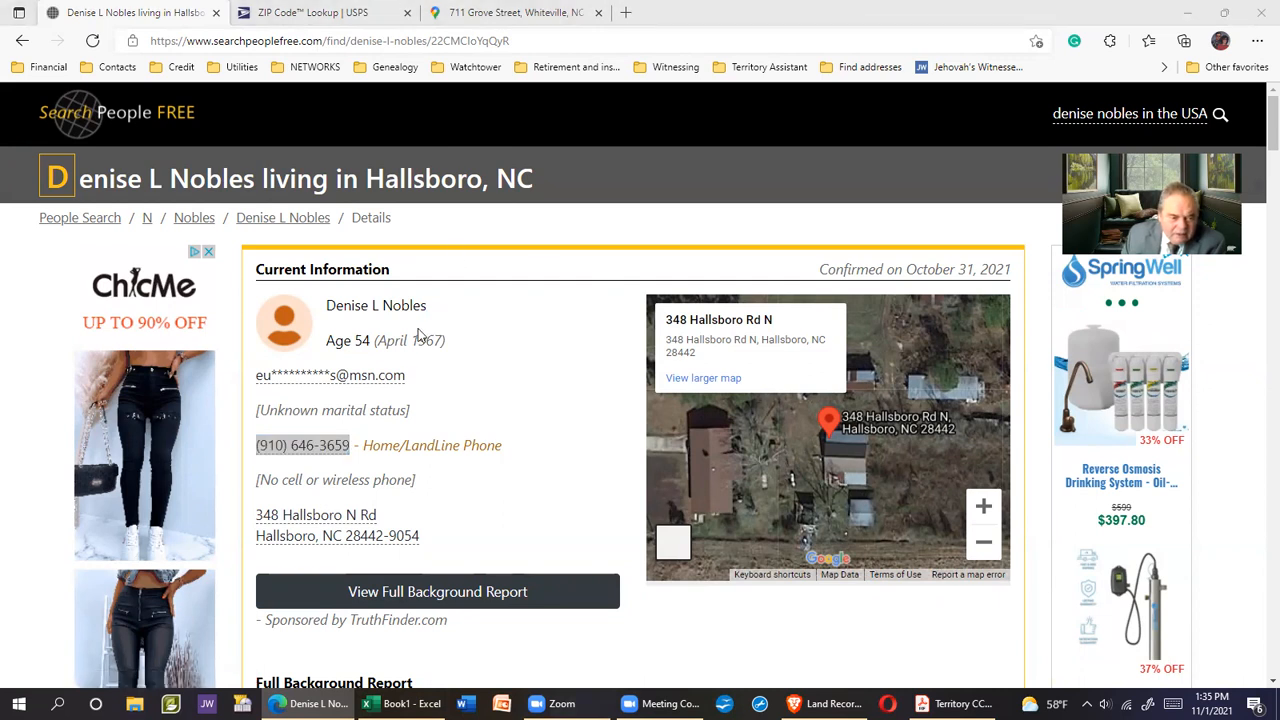
Go back to the address listing and open the next resident's details, passing verification
click(22, 42)
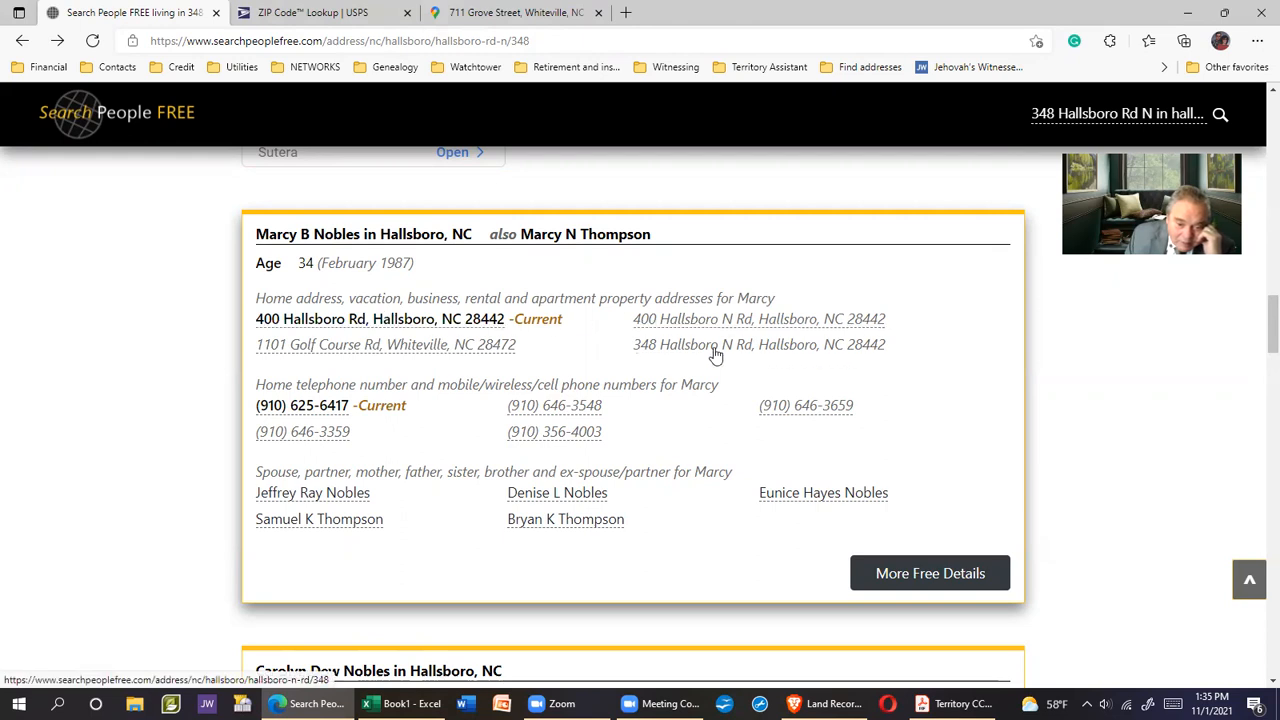
scroll(701, 437, down, 2)
scroll(701, 437, up, 2)
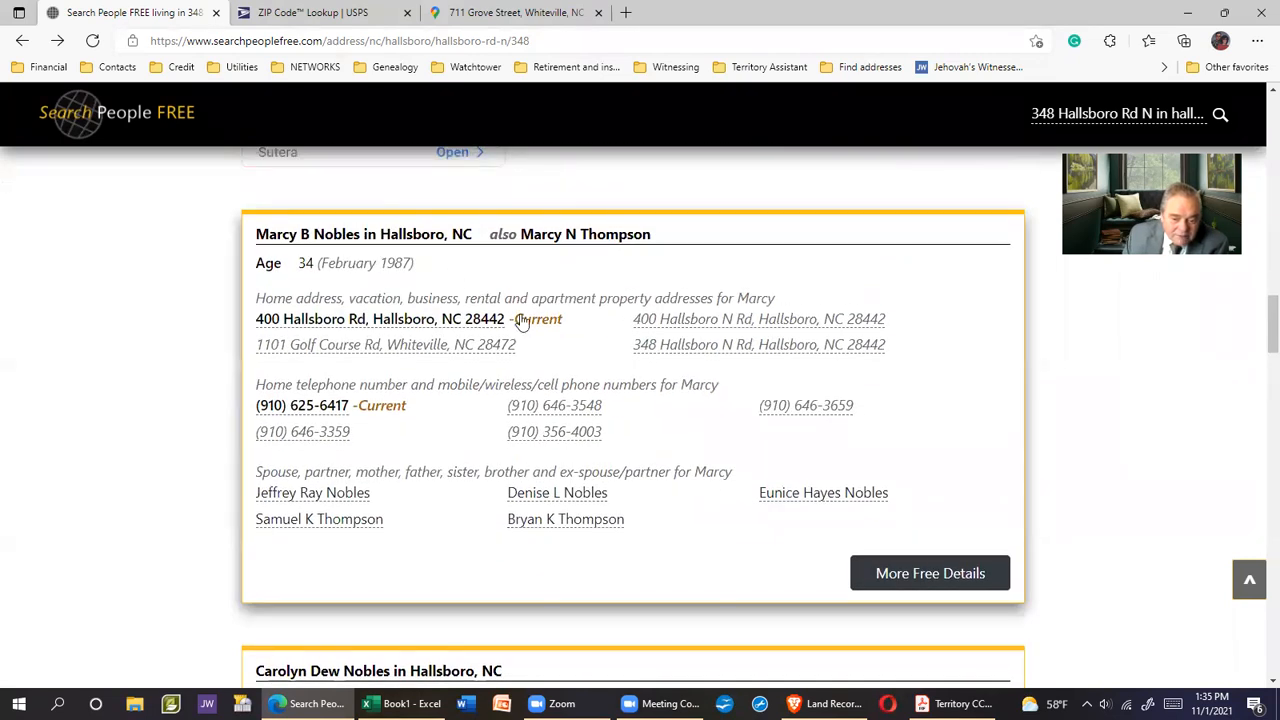
click(893, 572)
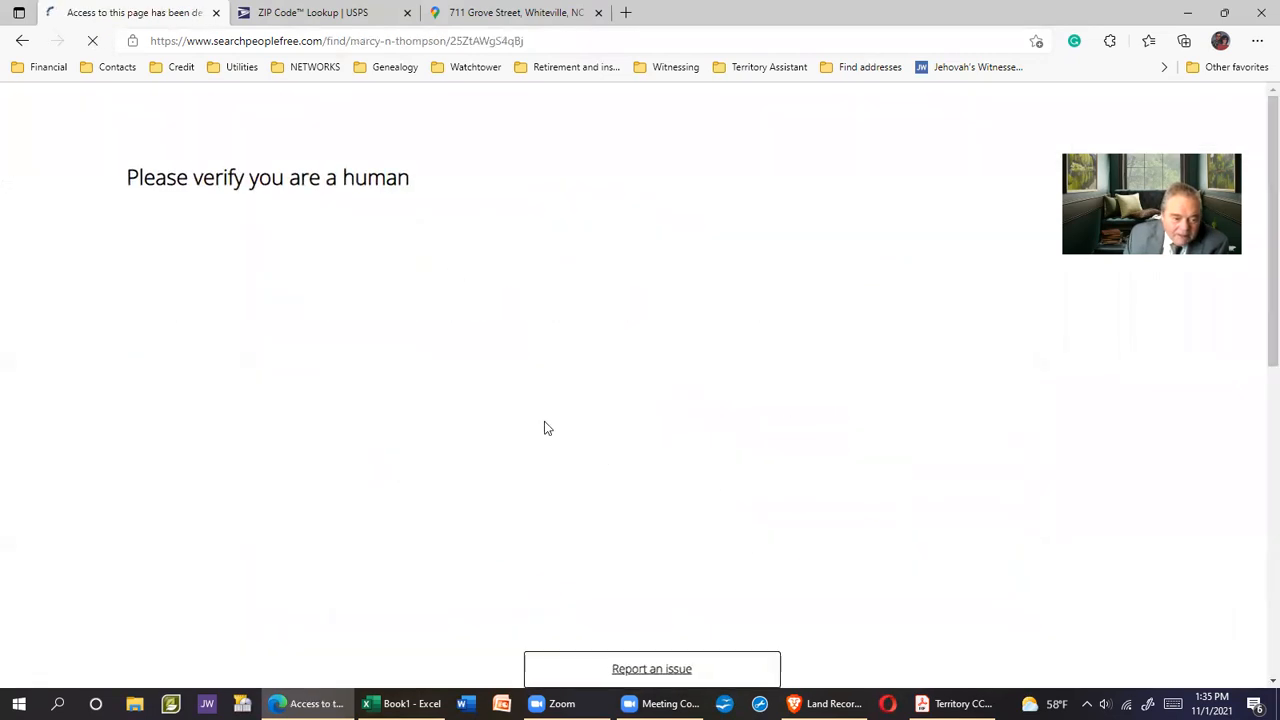
drag(257, 278, 257, 278)
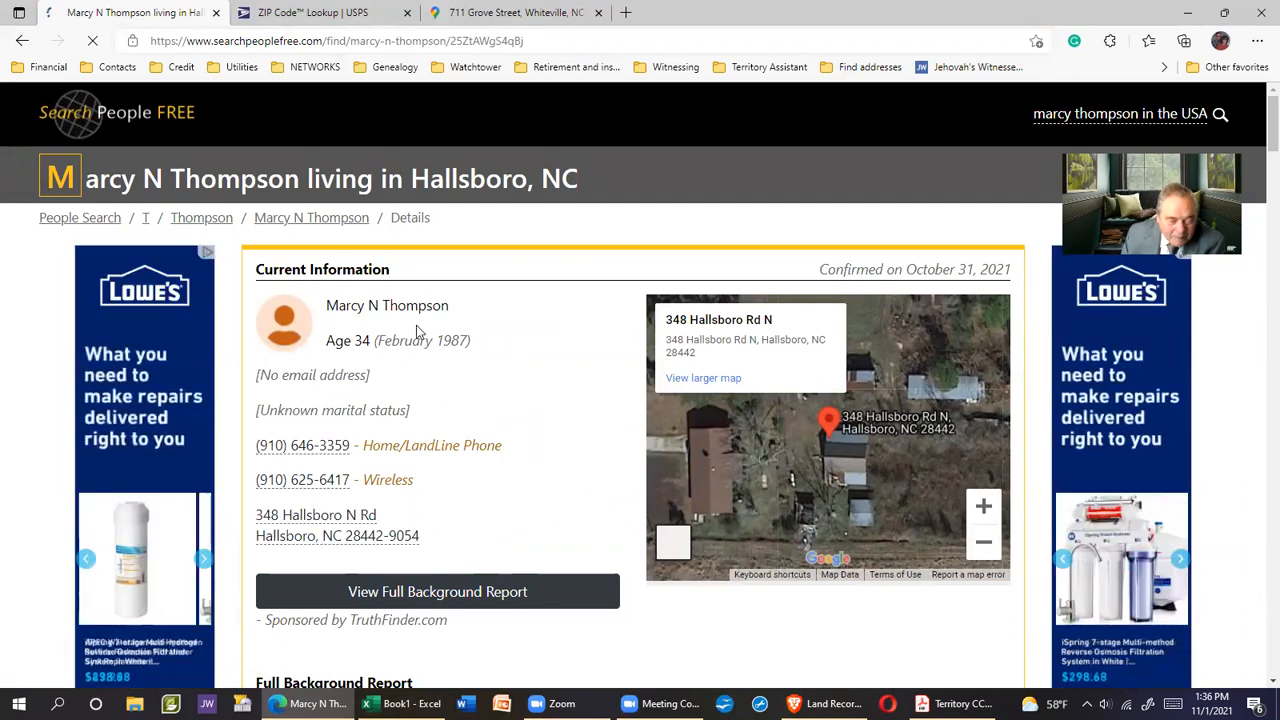
Copy this resident's full name and switch to the Excel workbook
drag(328, 305, 446, 305)
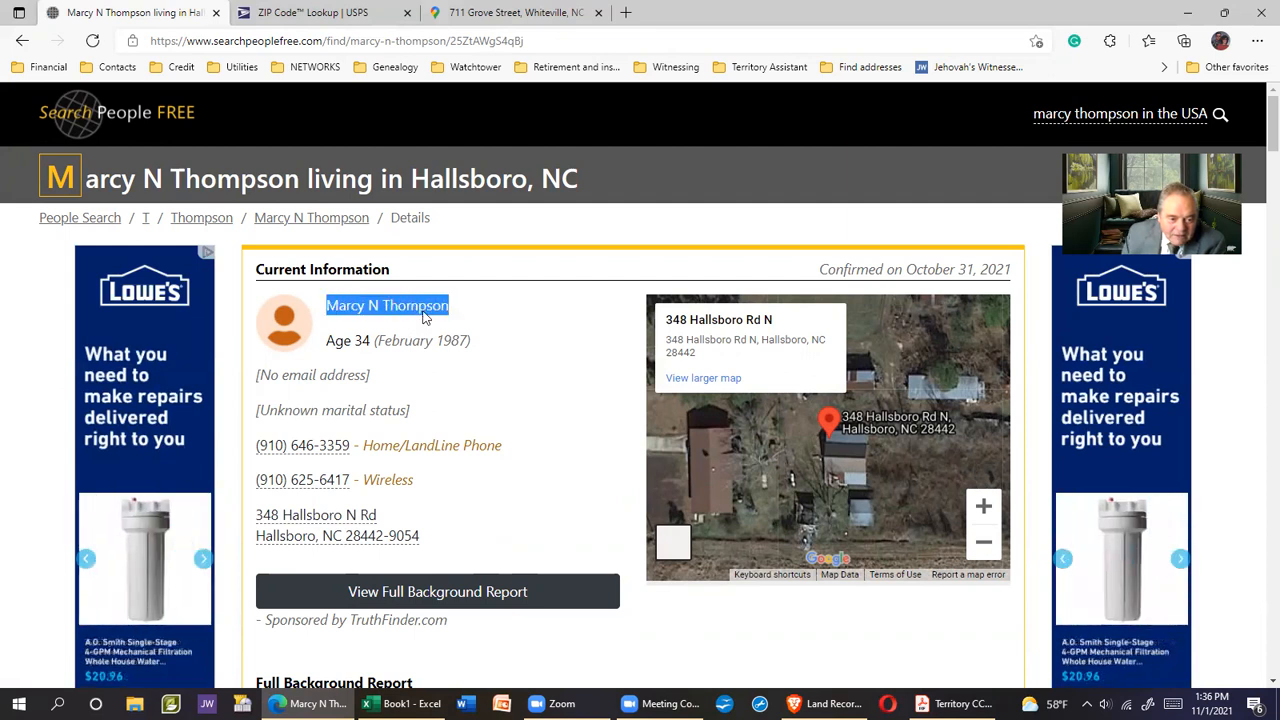
right_click(424, 316)
click(468, 327)
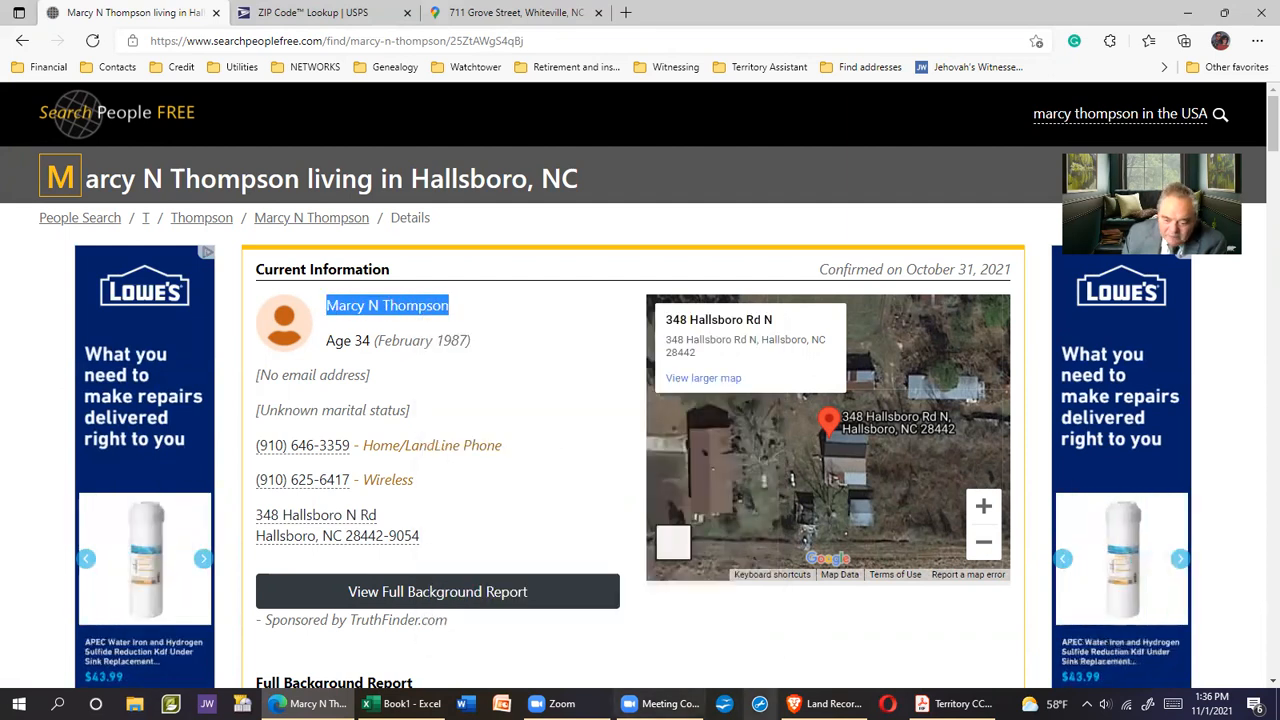
click(402, 704)
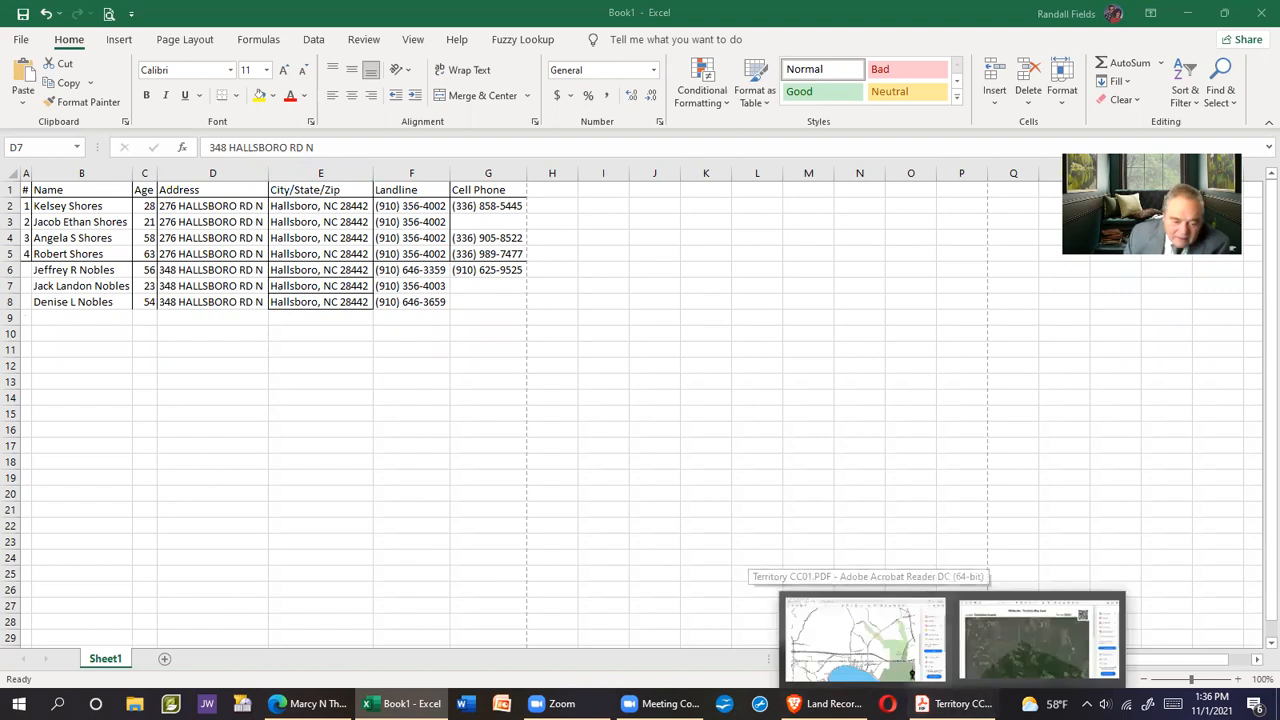
Paste the resident's name into B9 and enter age 34 in C9
click(58, 317)
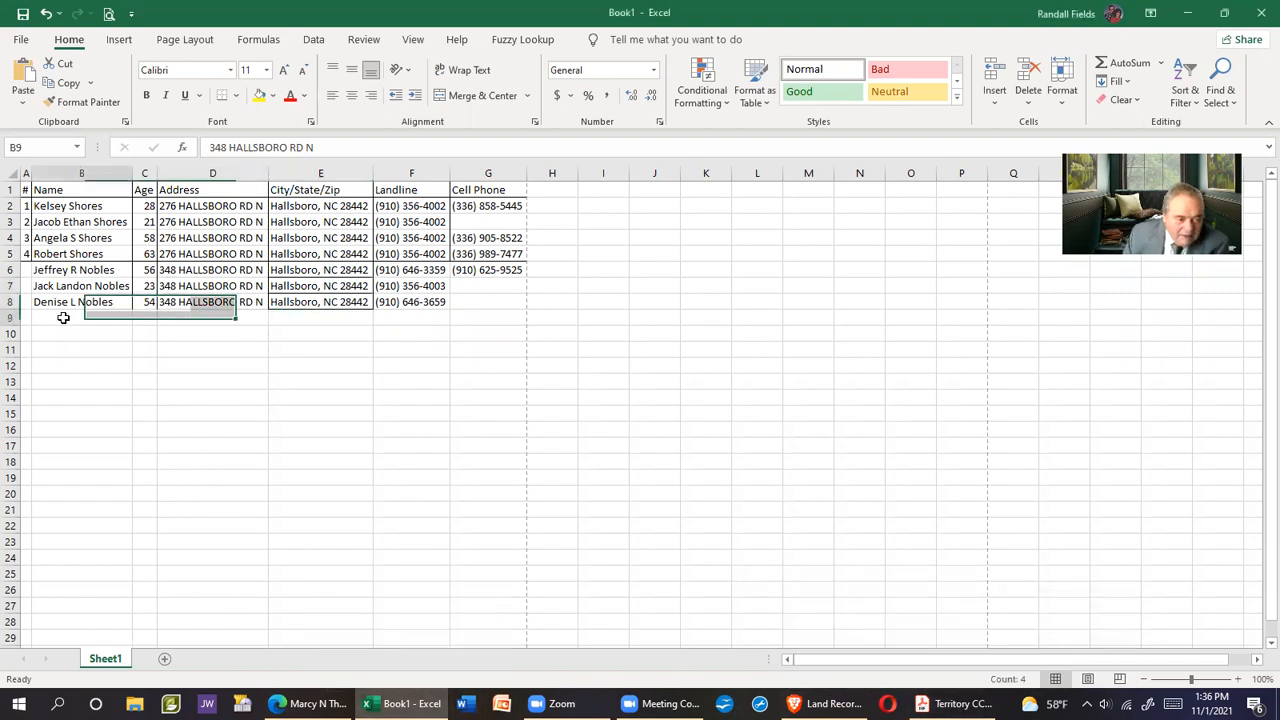
right_click(63, 320)
click(106, 366)
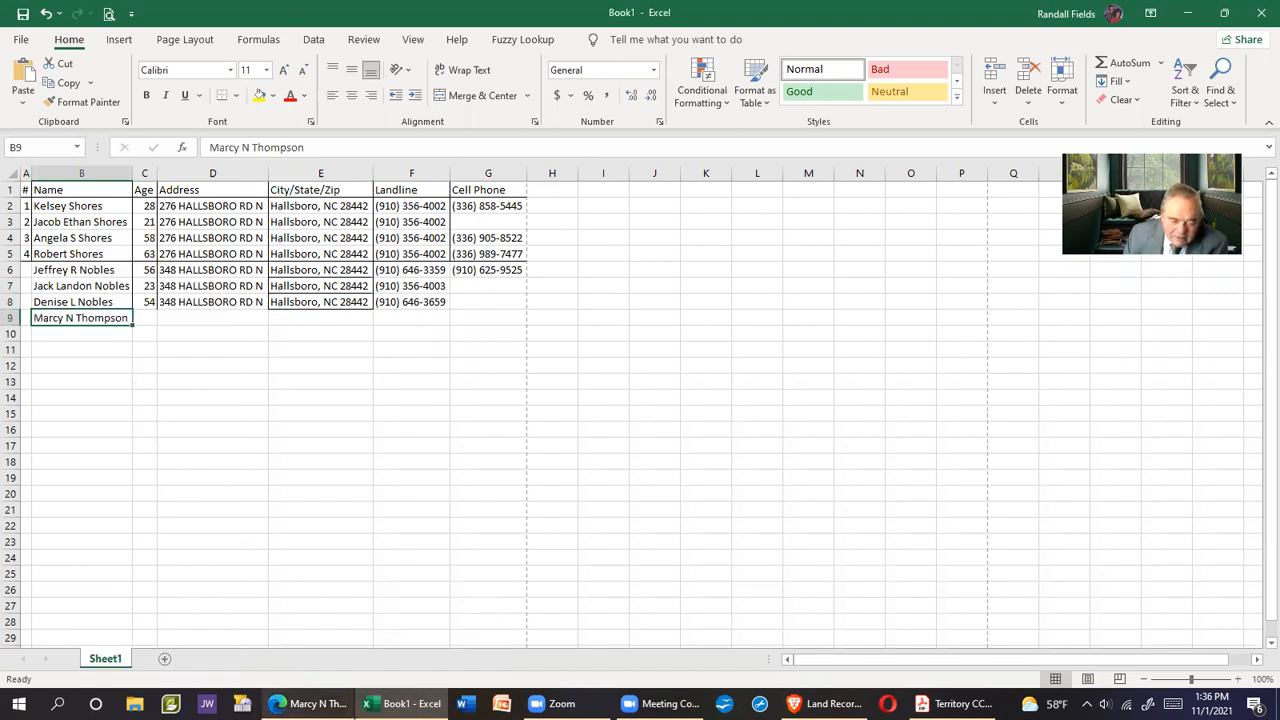
click(310, 703)
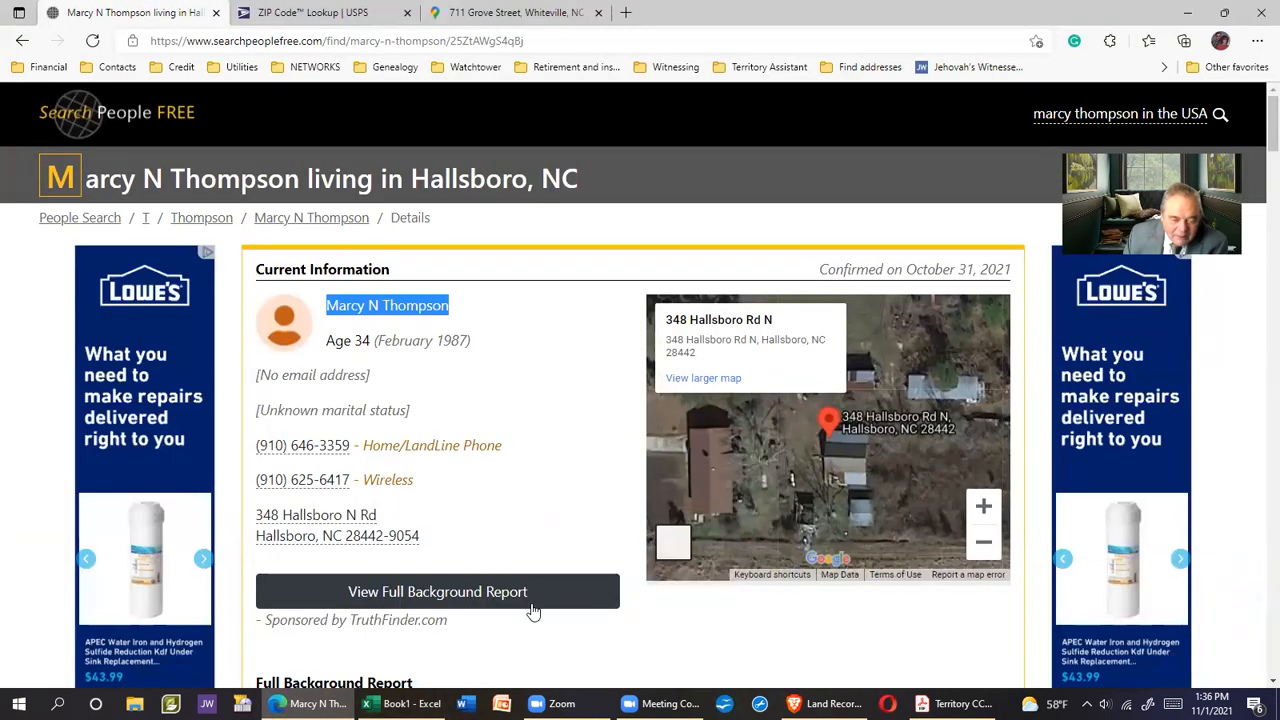
click(400, 703)
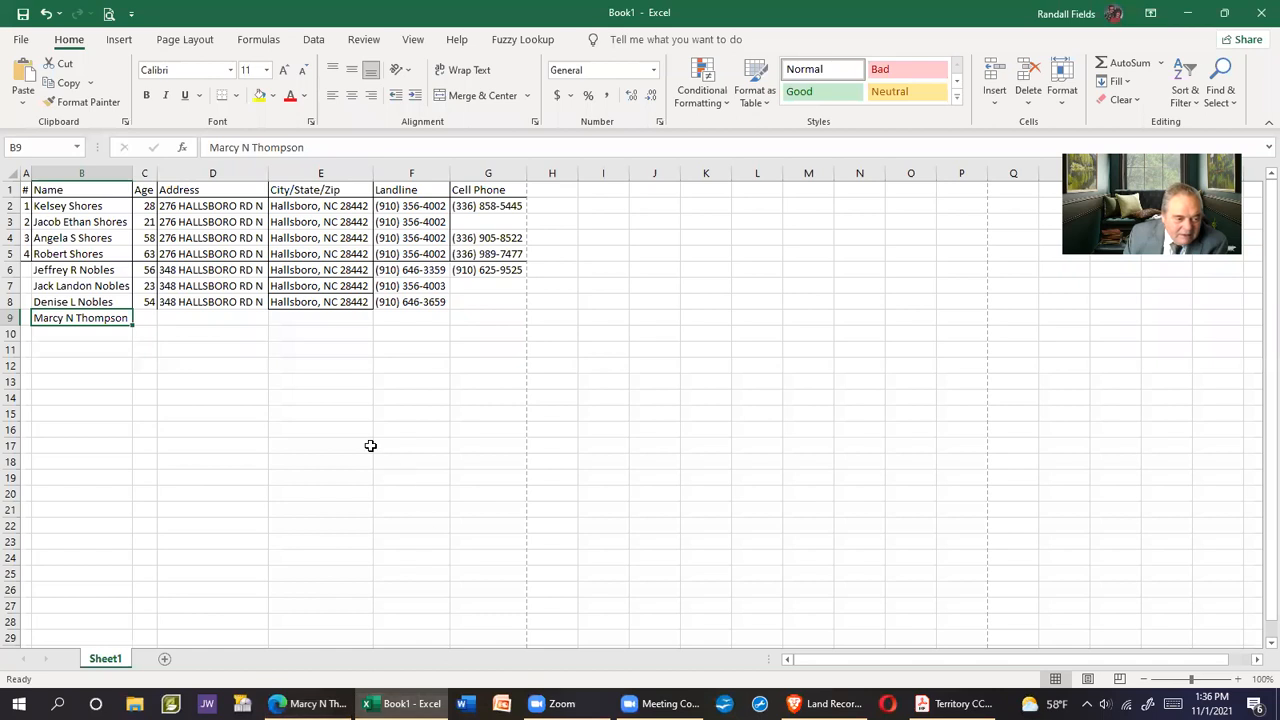
click(149, 317)
text(34)
key(Return)
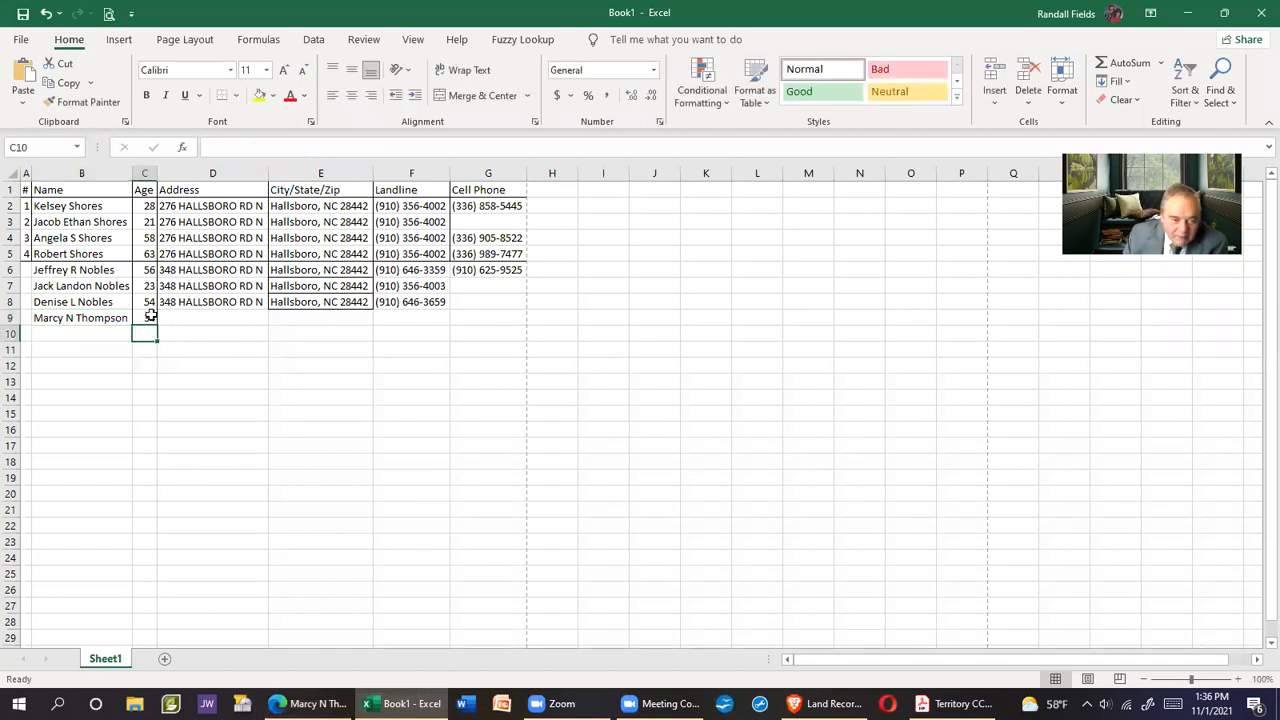
Copy the resident's landline number from the browser into cell F9
click(310, 703)
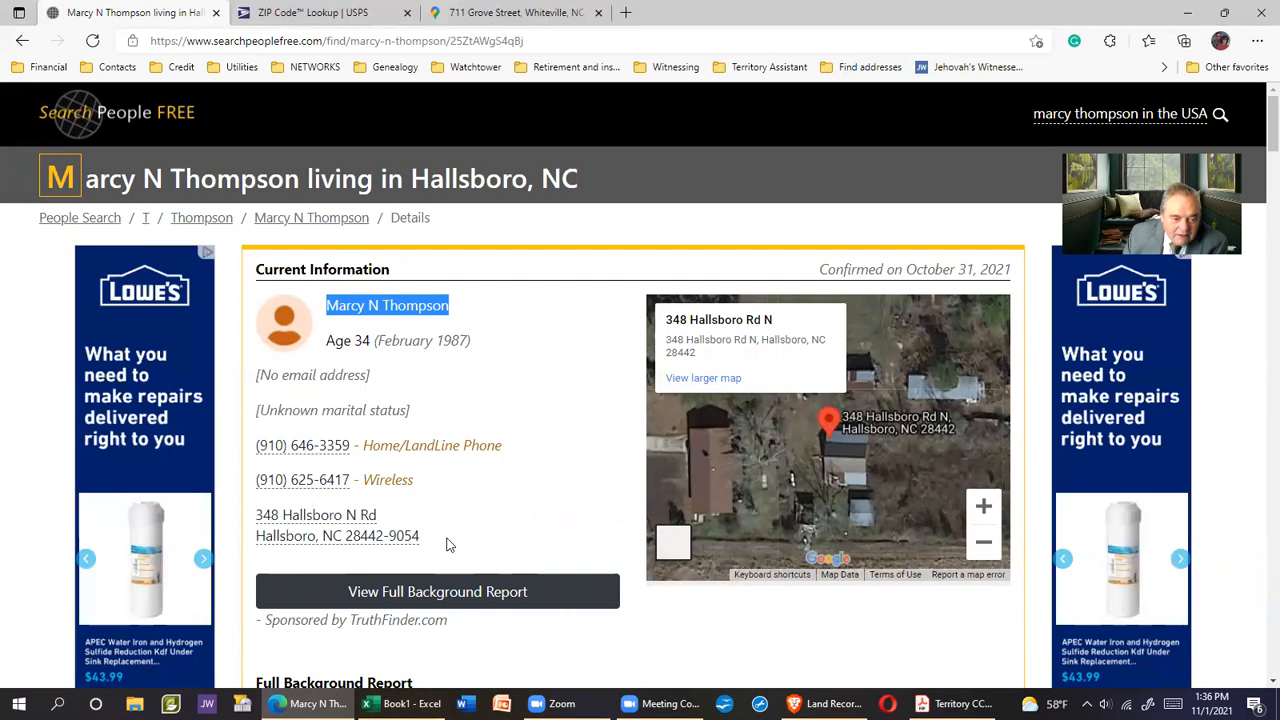
drag(256, 446, 349, 447)
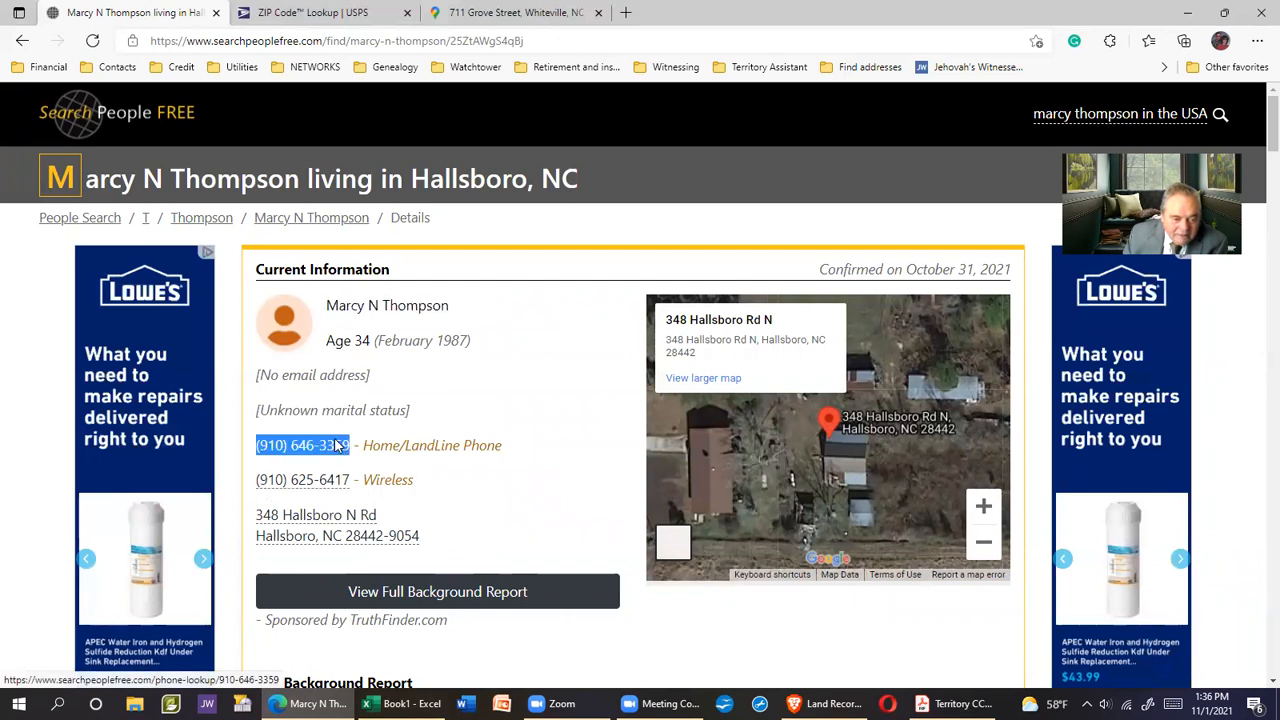
right_click(338, 447)
click(389, 380)
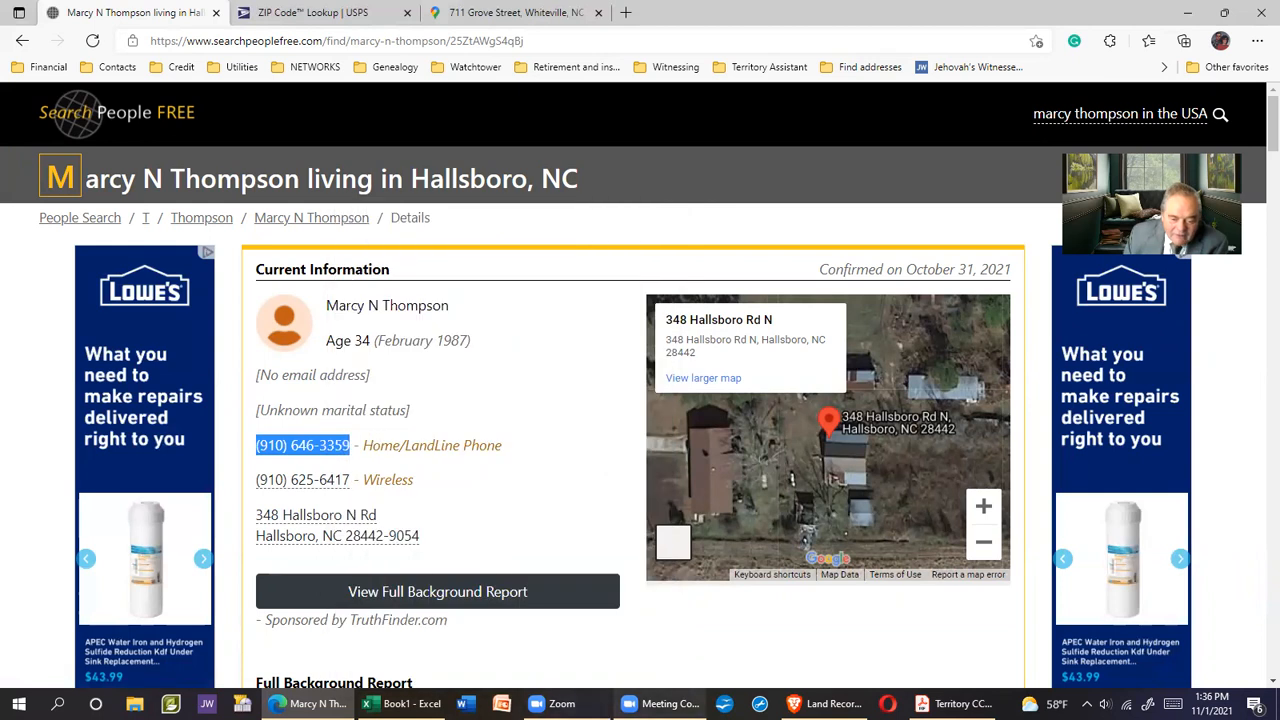
key(alt+Tab)
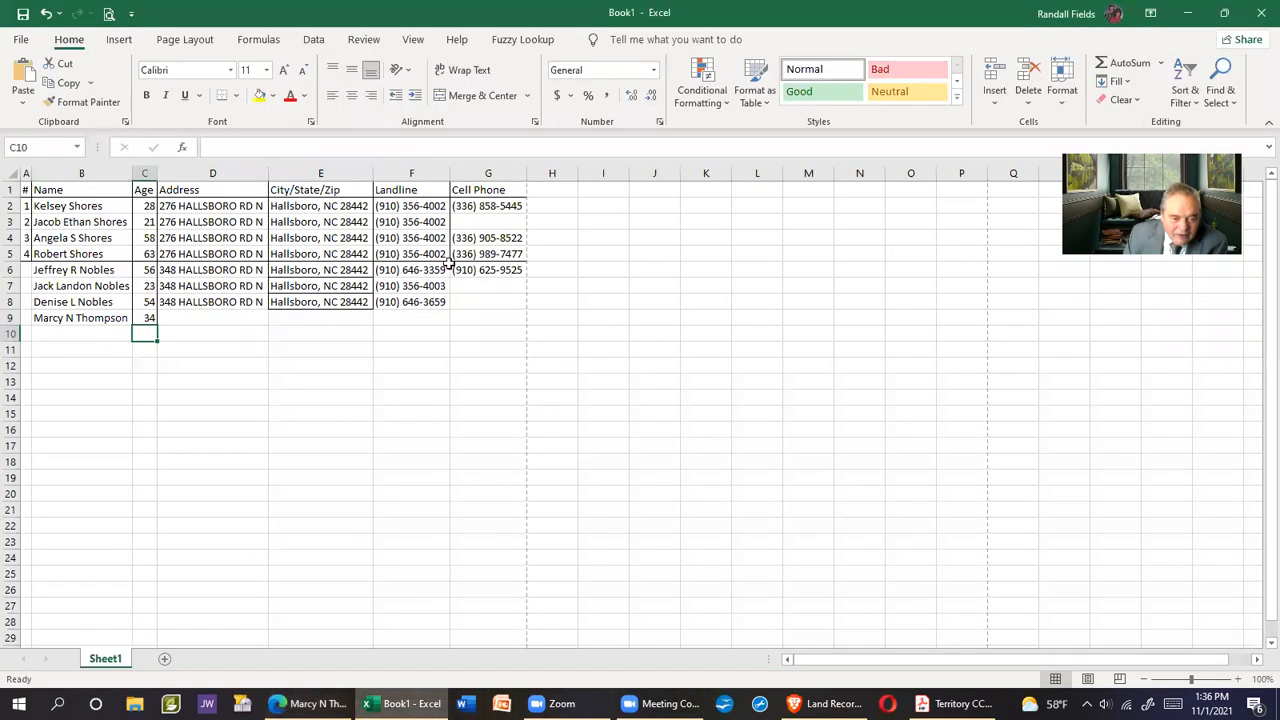
click(388, 318)
right_click(393, 324)
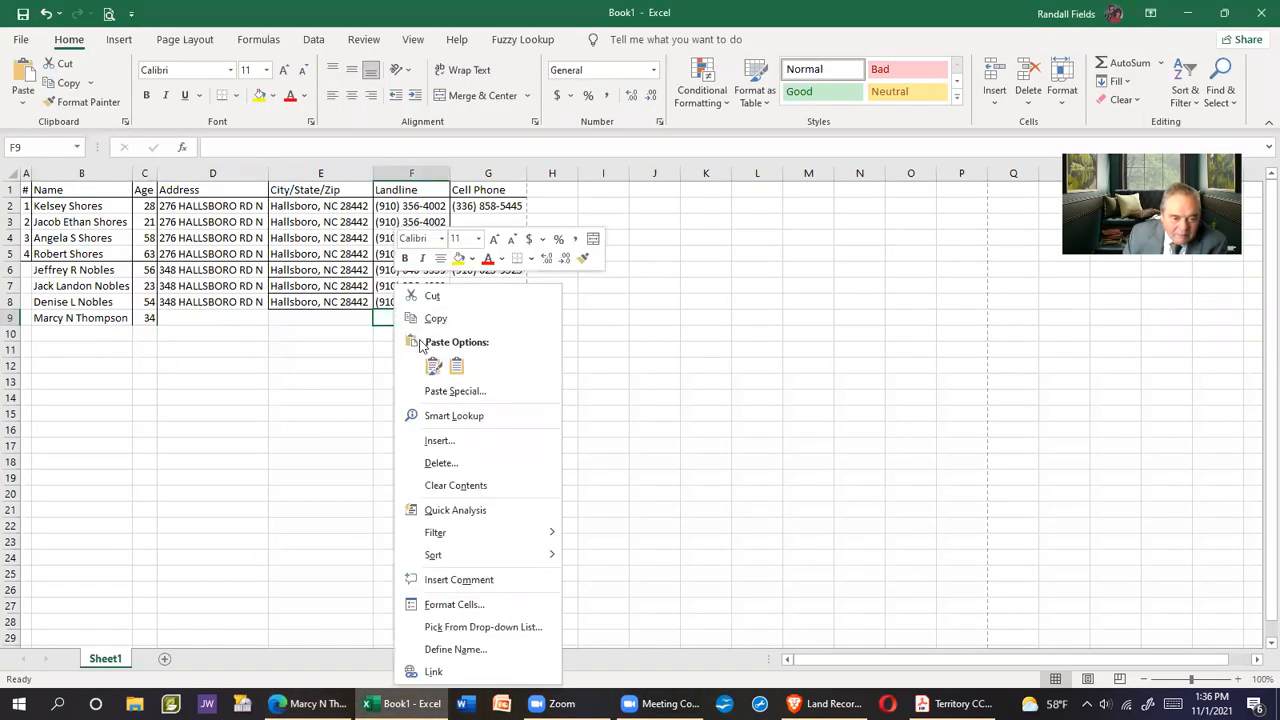
click(457, 366)
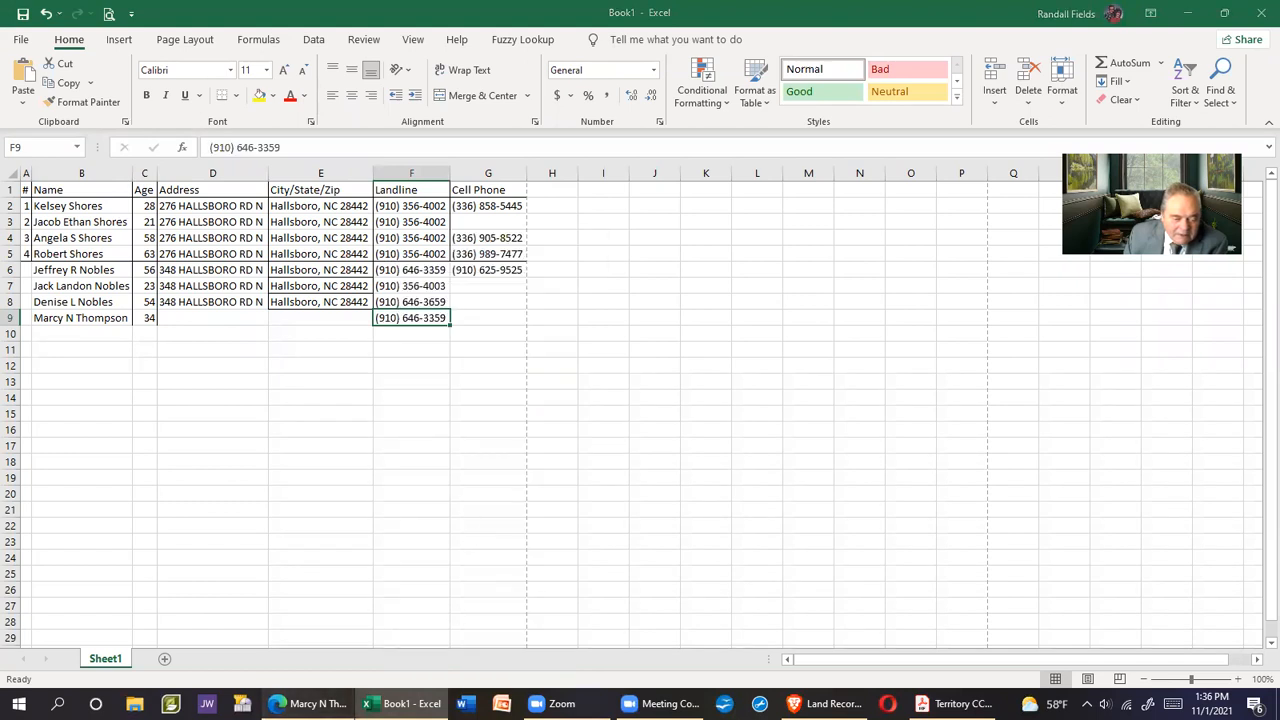
Copy the resident's wireless number into cell G9 as the cell phone
click(345, 703)
click(253, 489)
drag(253, 489, 310, 483)
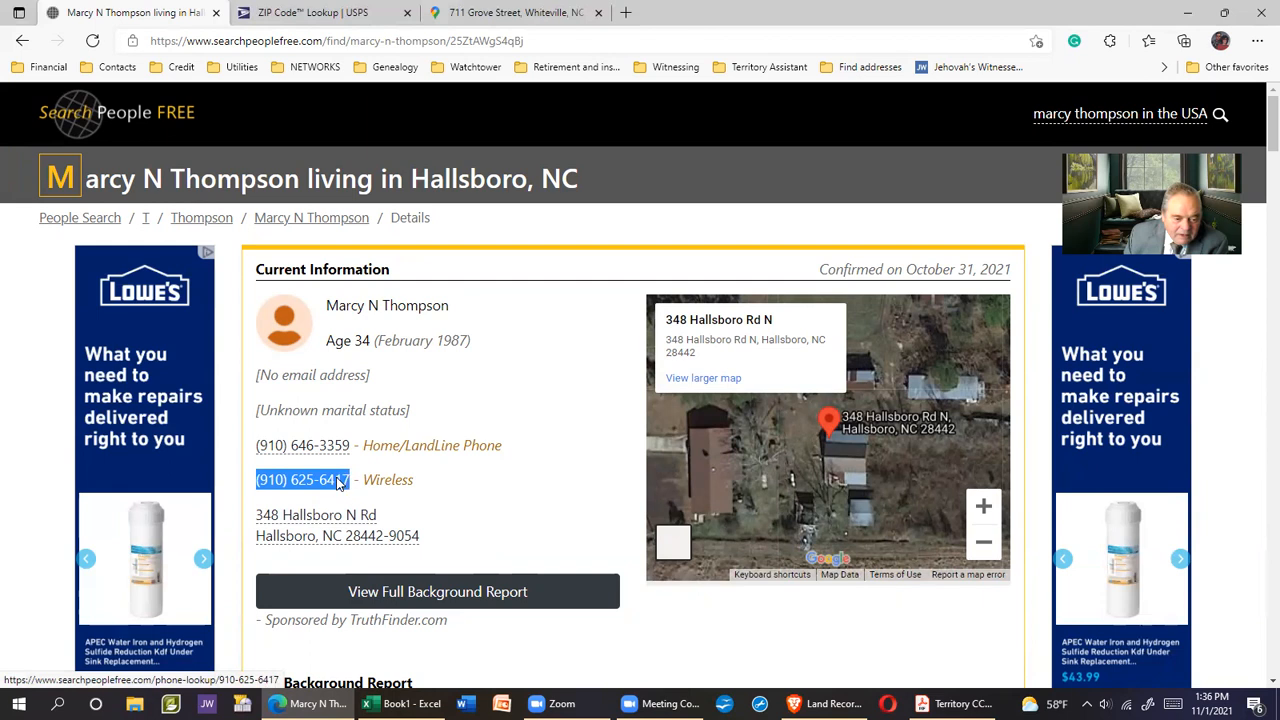
right_click(340, 483)
click(380, 374)
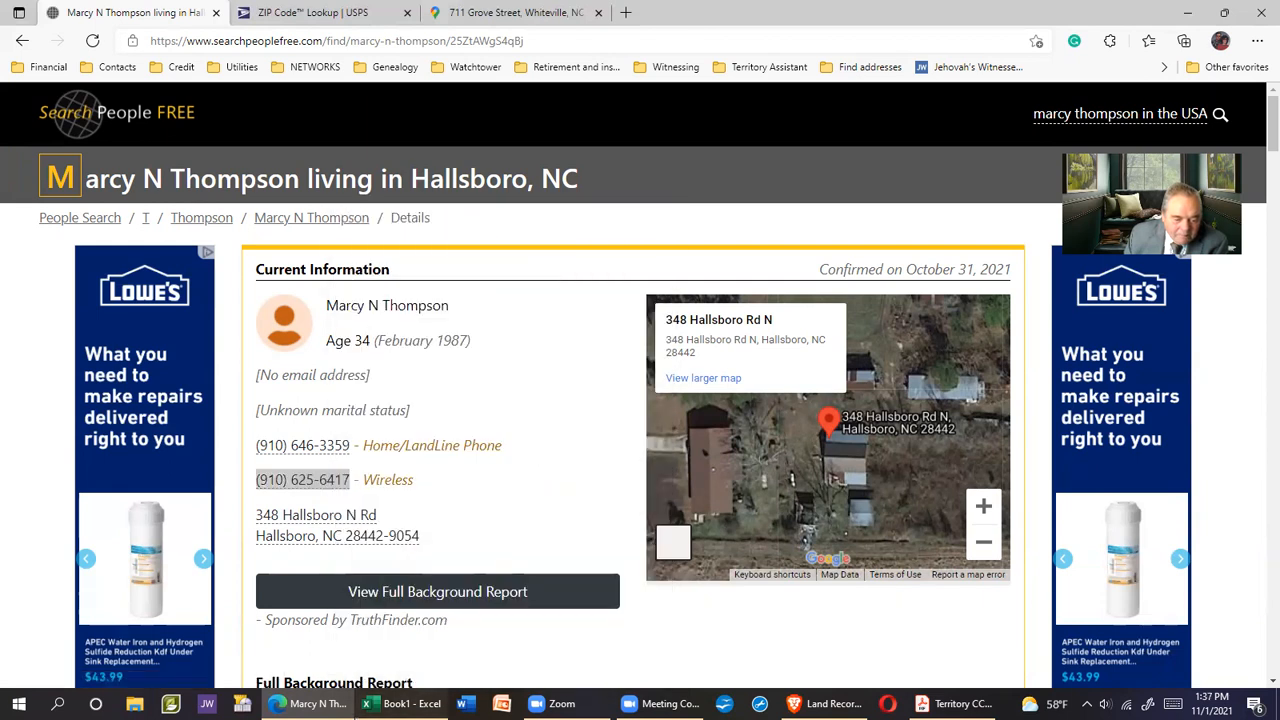
key(alt+Tab)
click(471, 316)
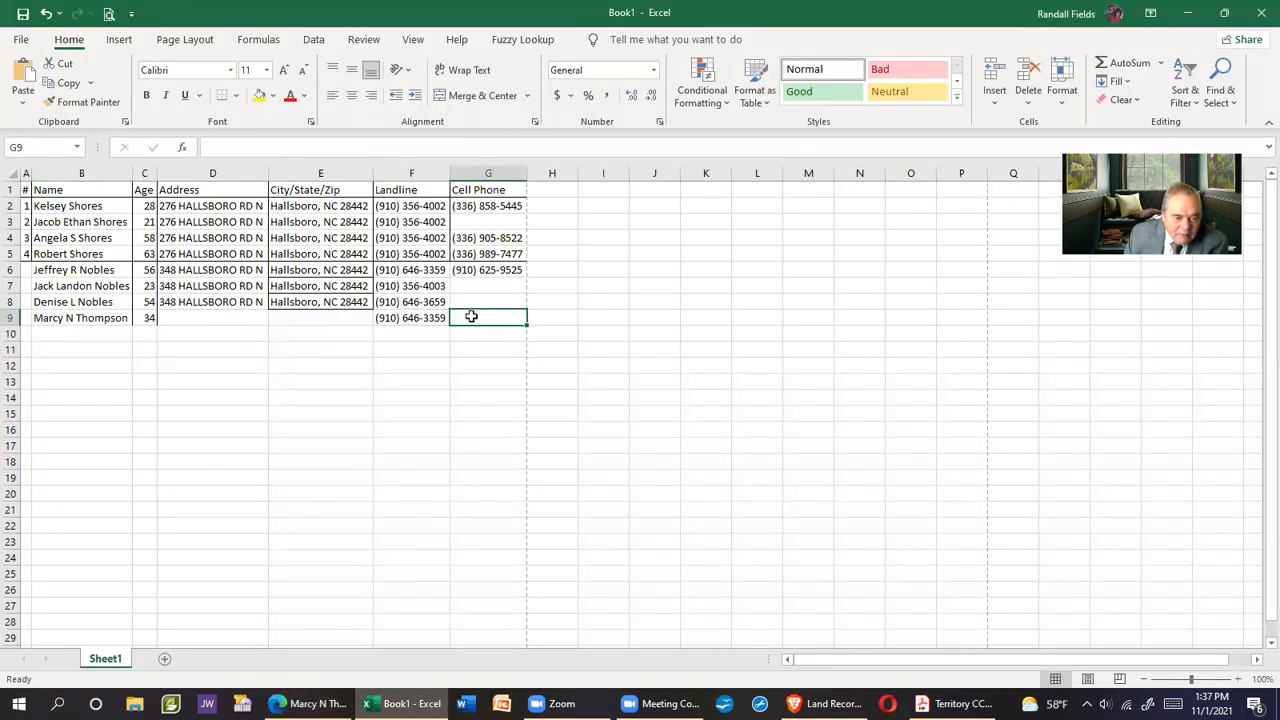
right_click(470, 316)
click(540, 366)
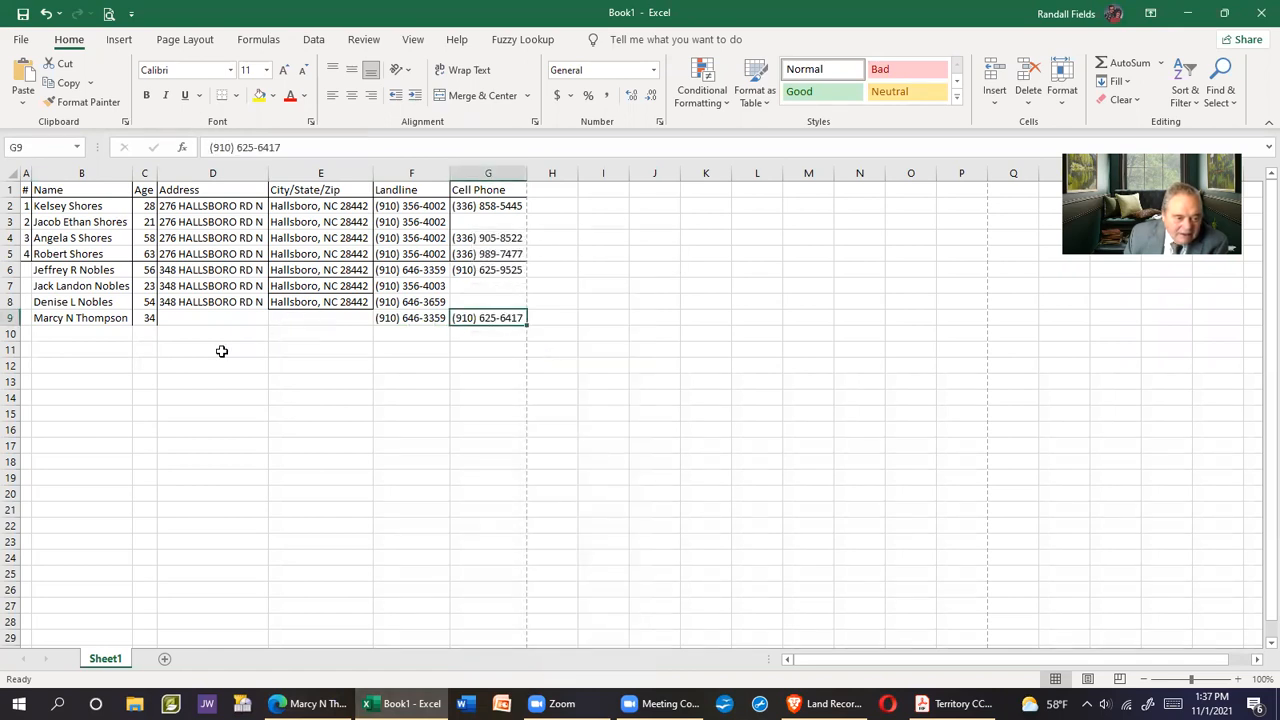
drag(180, 286, 302, 288)
key(Delete)
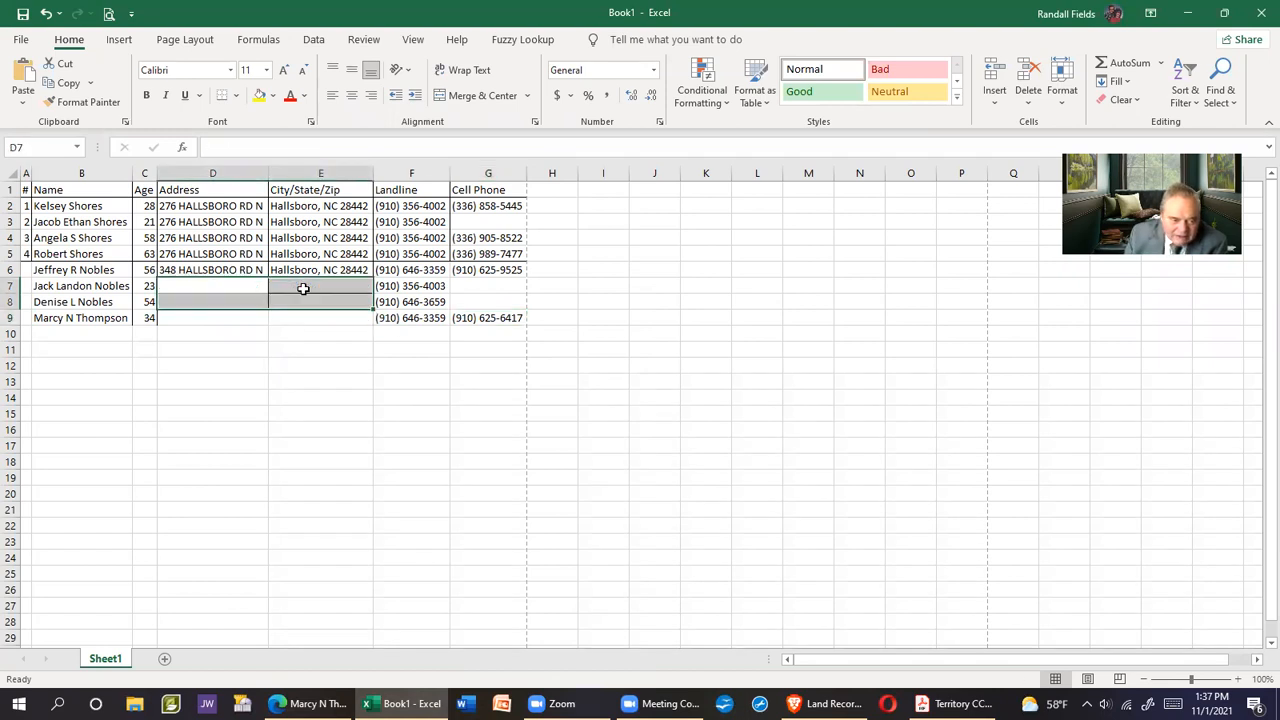
click(753, 364)
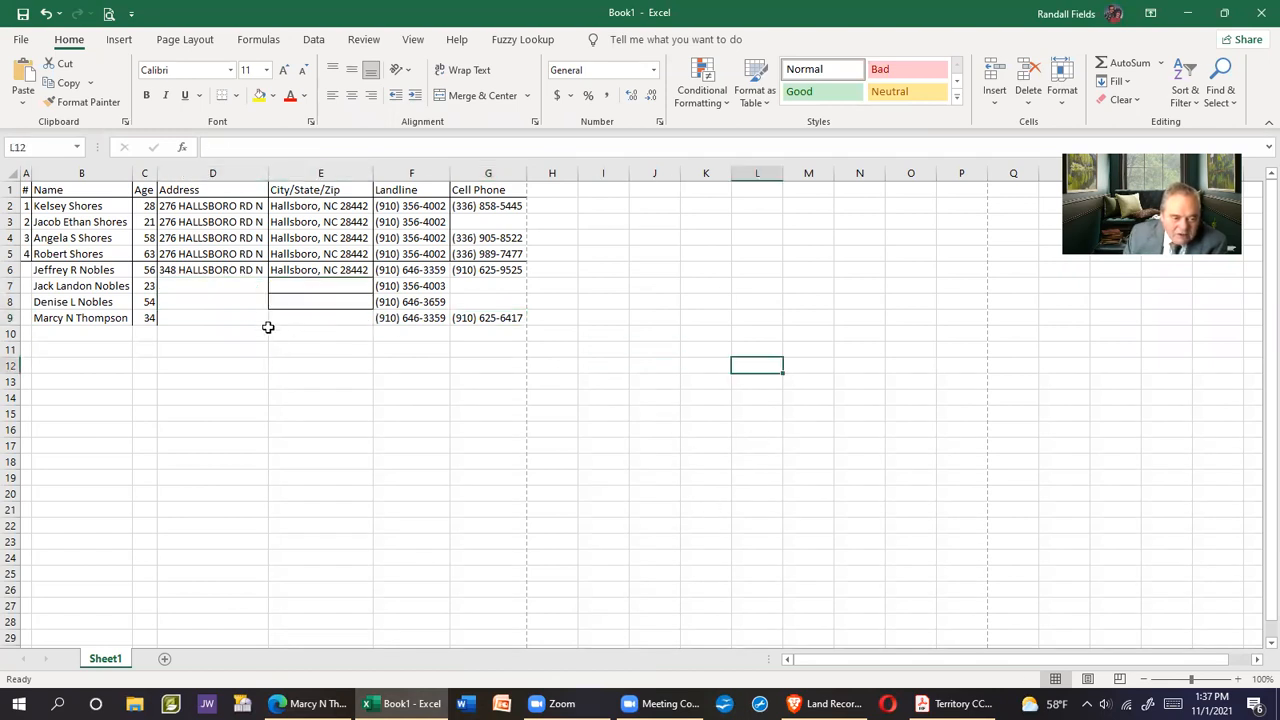
drag(186, 271, 310, 313)
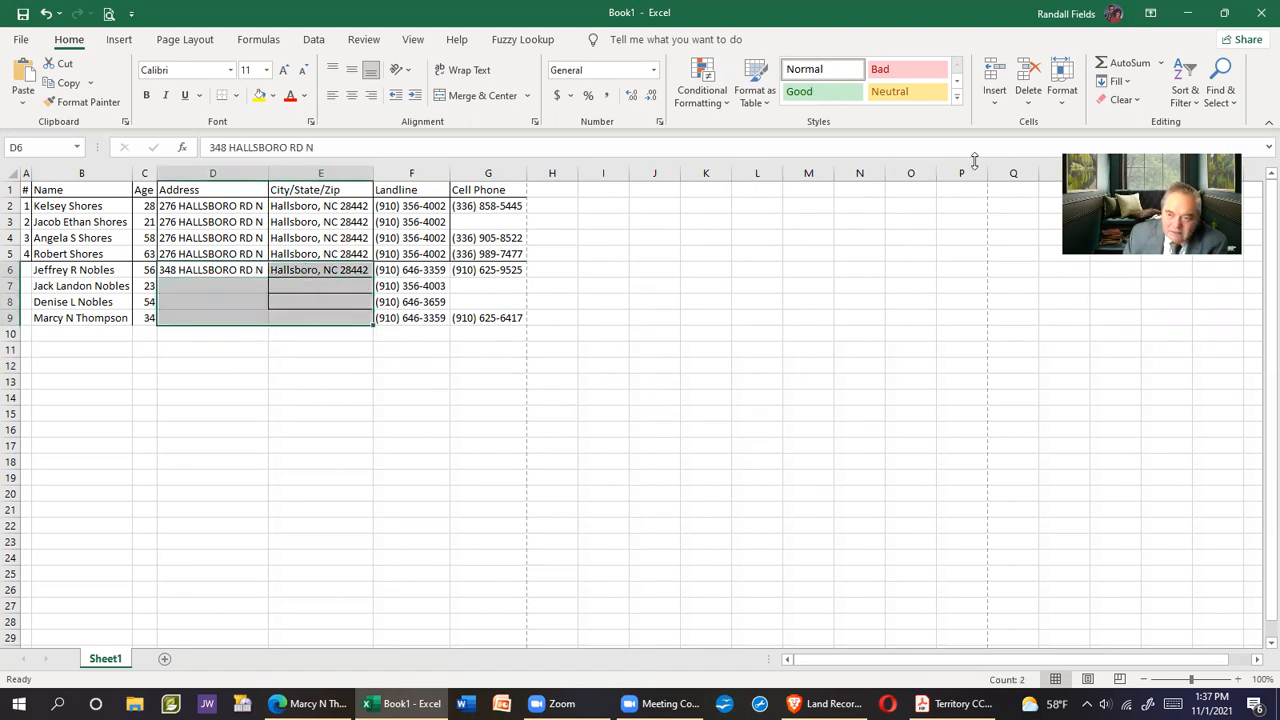
click(1128, 83)
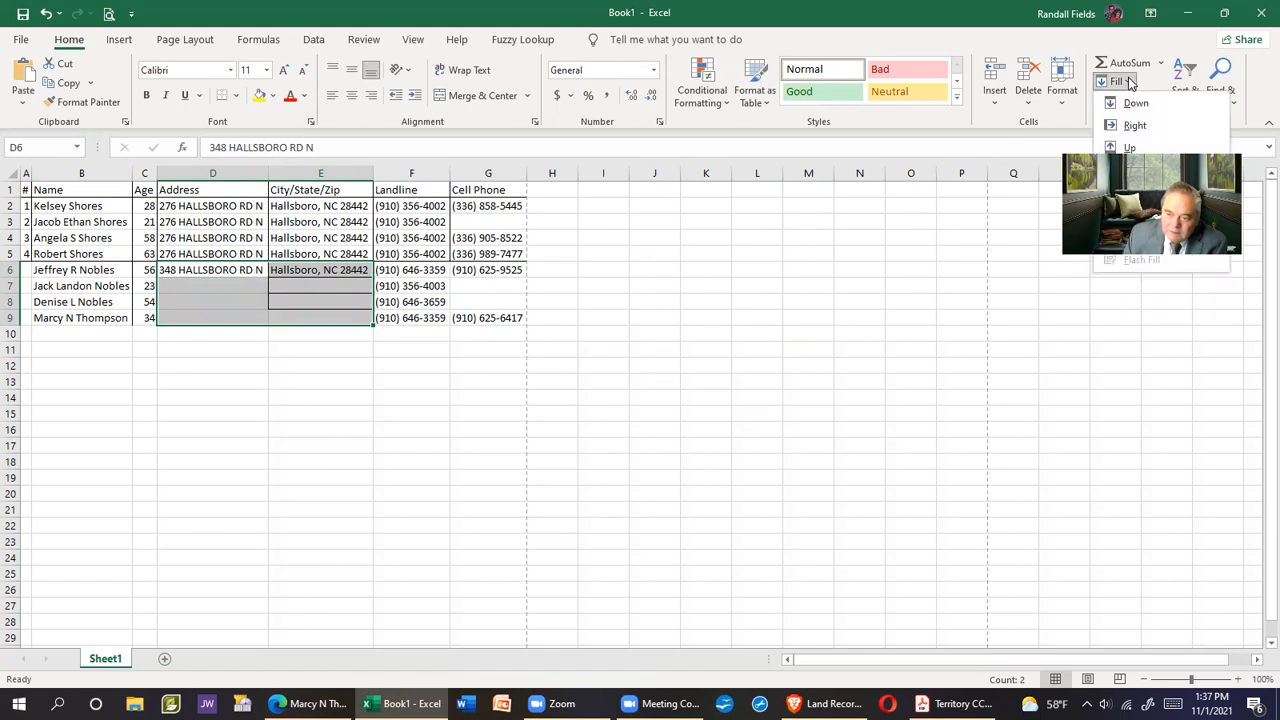
click(1134, 104)
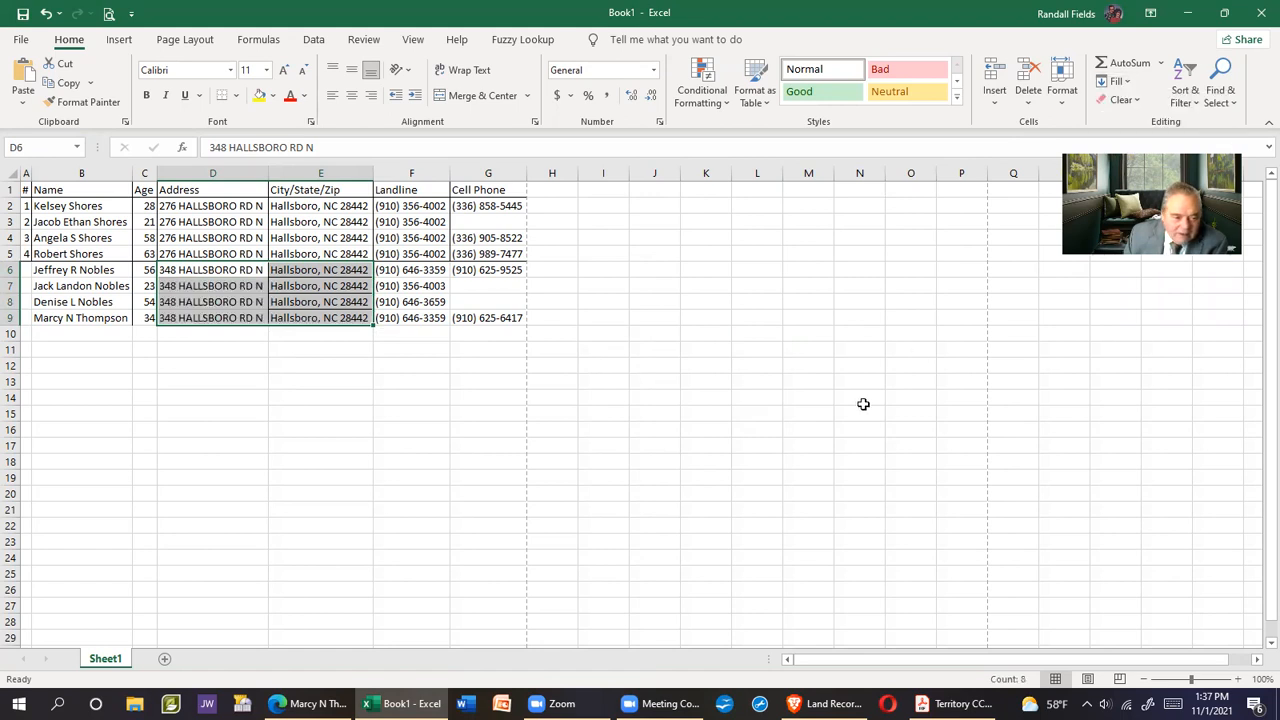
click(816, 418)
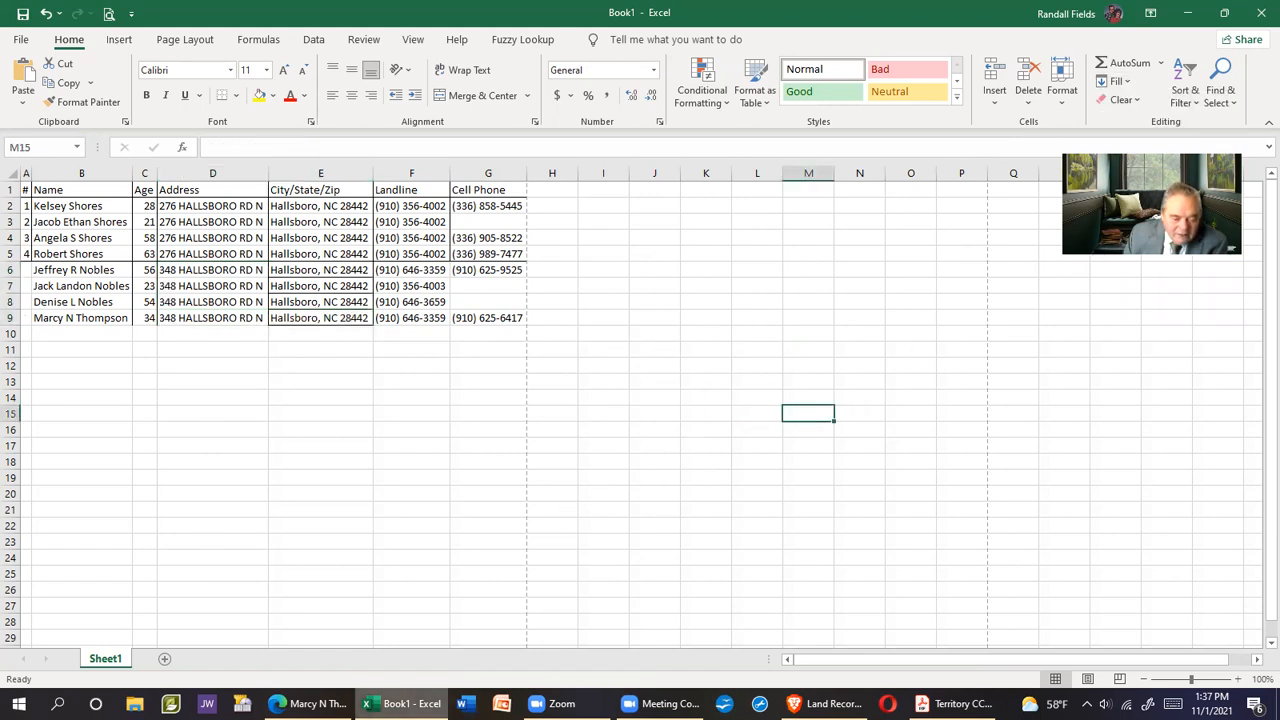
click(310, 704)
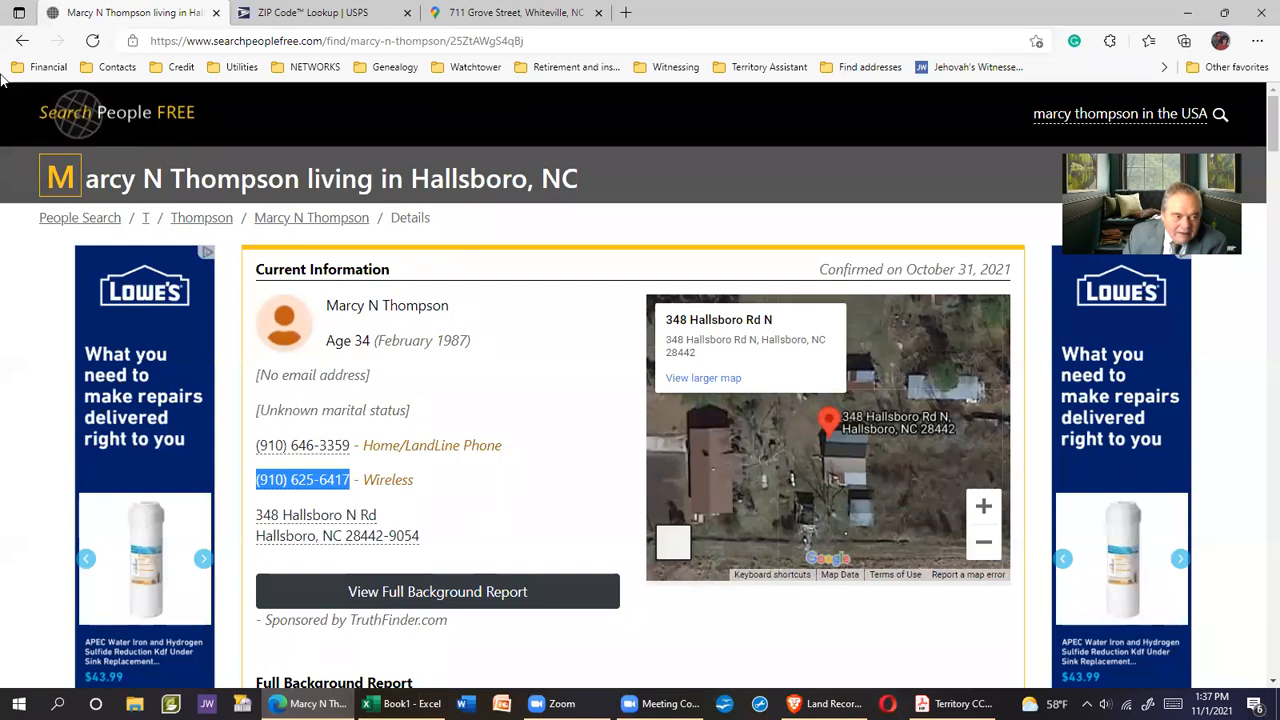
Return to the address results and open the next resident's details page, passing the verification check
click(22, 40)
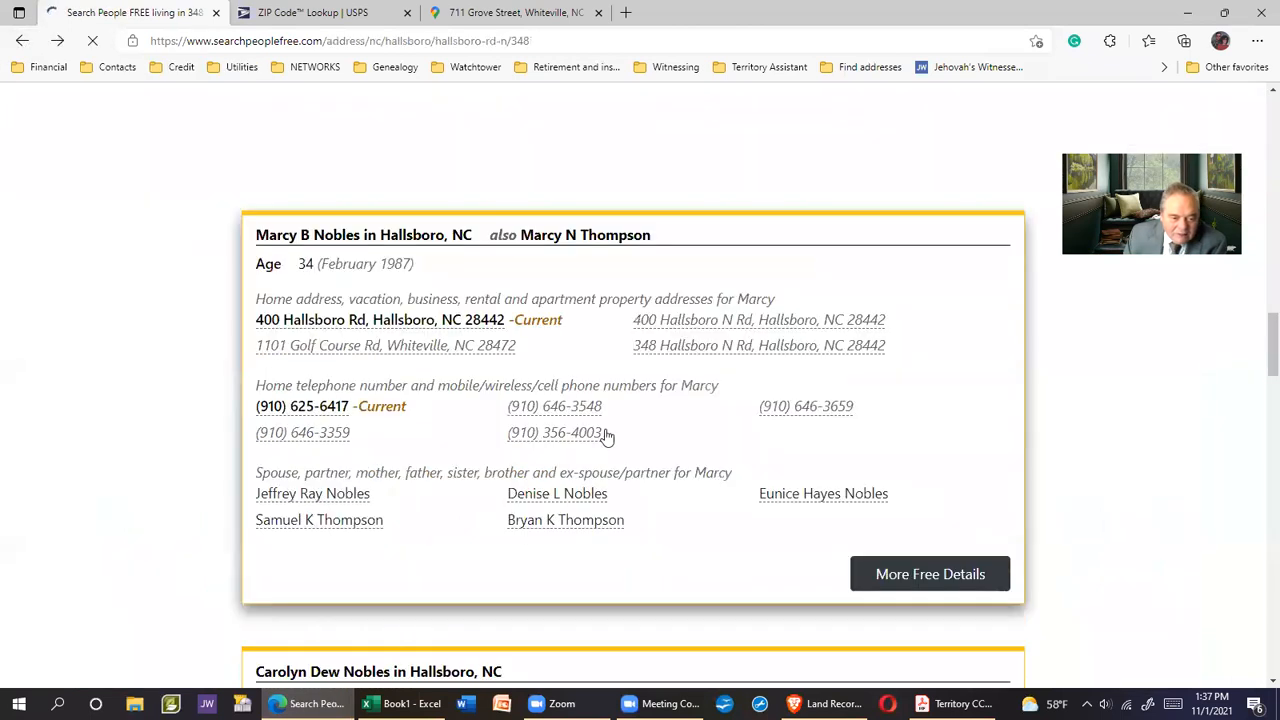
scroll(607, 434, down, 3)
scroll(610, 432, down, 1)
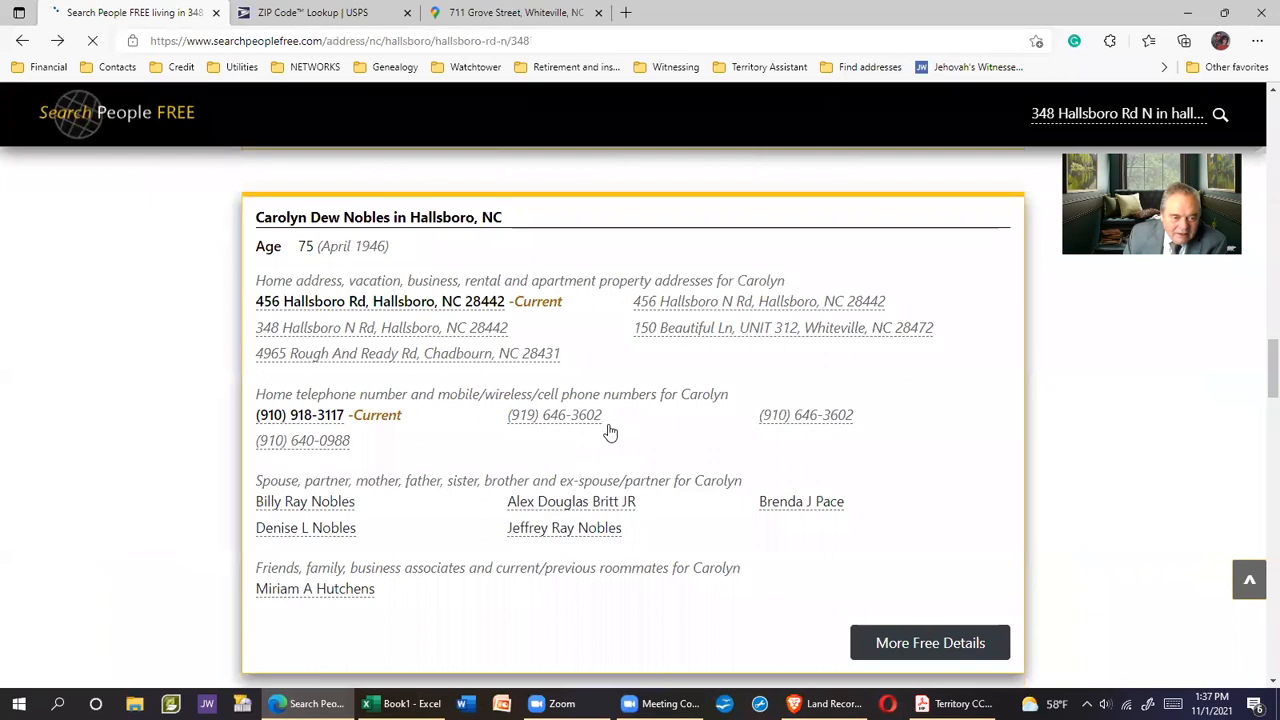
click(328, 220)
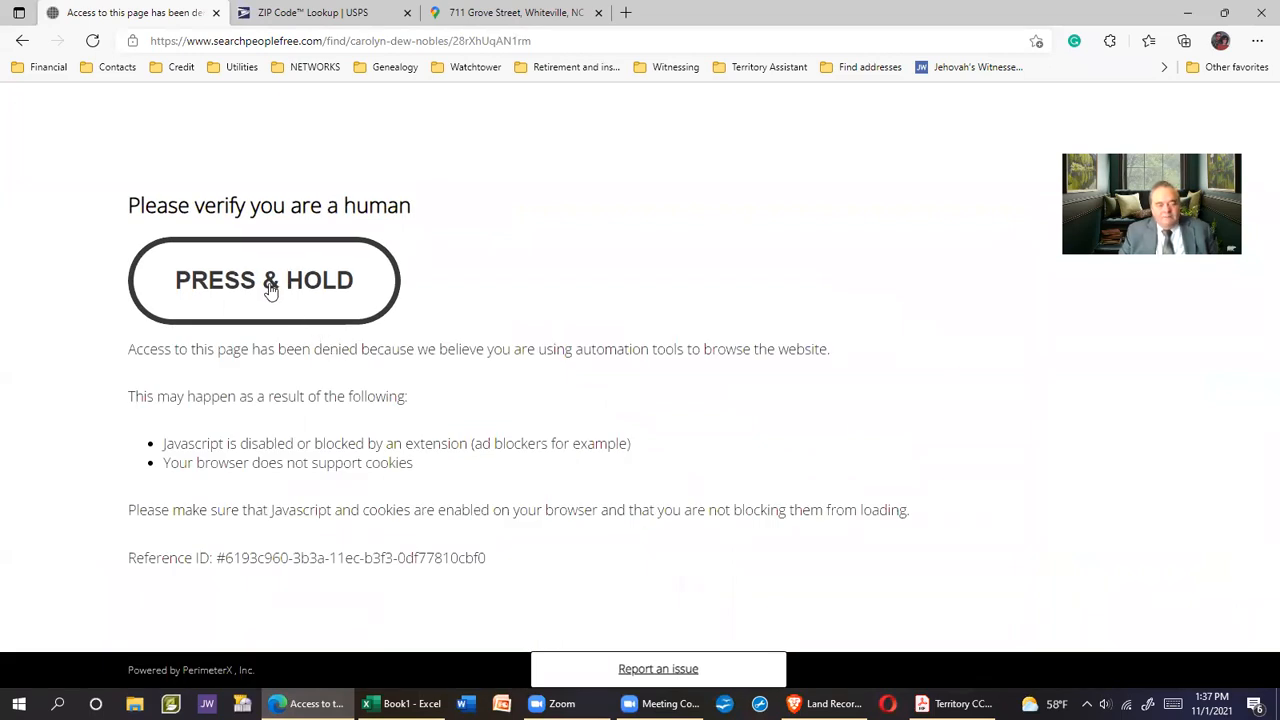
drag(267, 282, 270, 292)
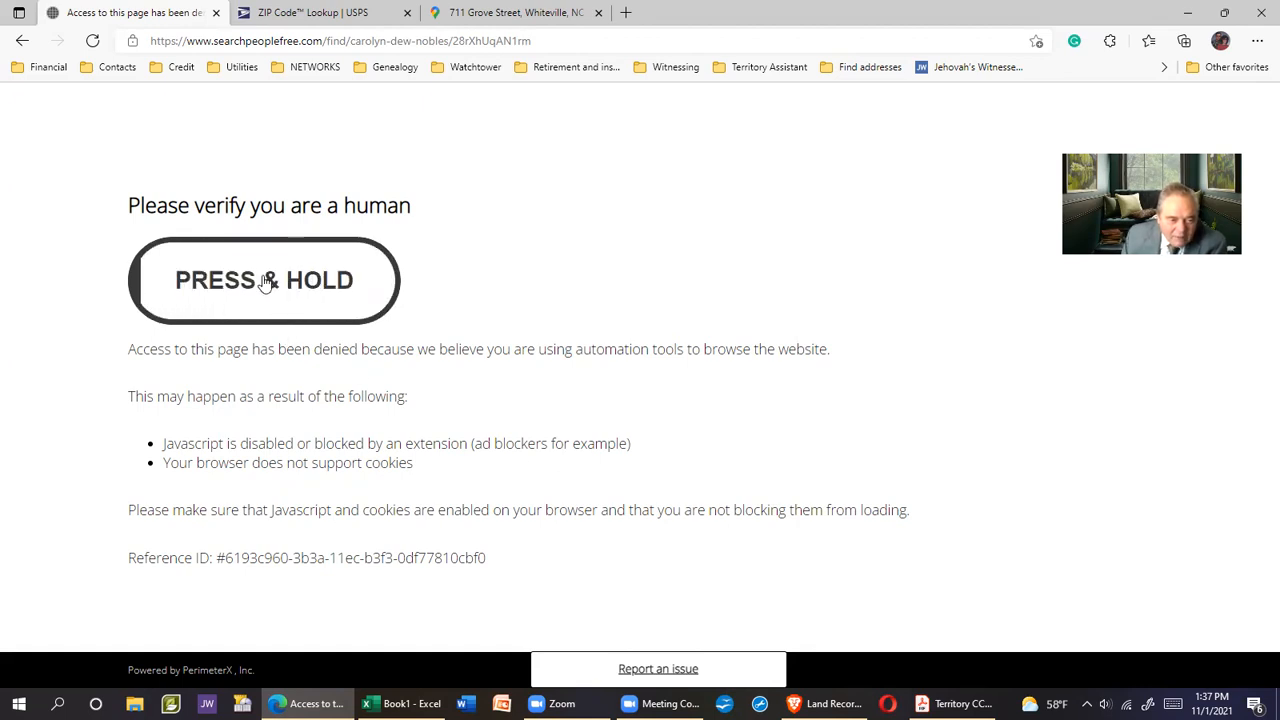
drag(267, 283, 267, 283)
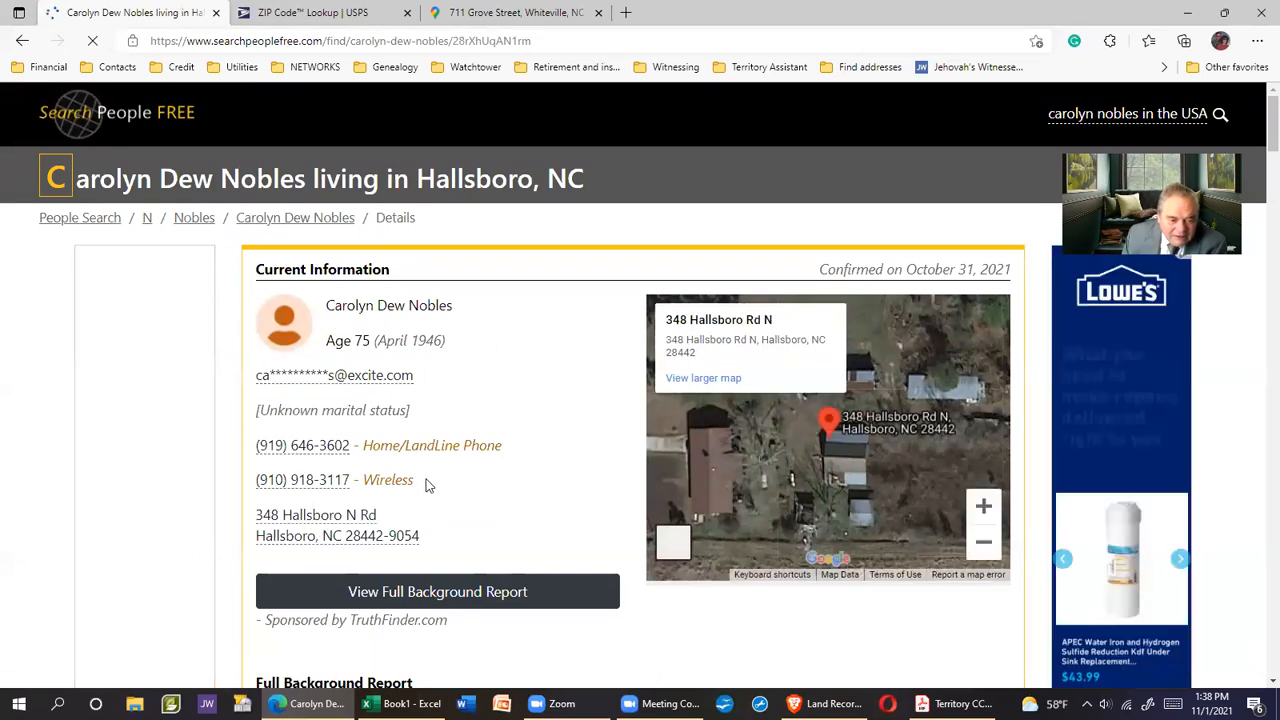
Copy the resident's full name into cell B10
drag(327, 308, 453, 306)
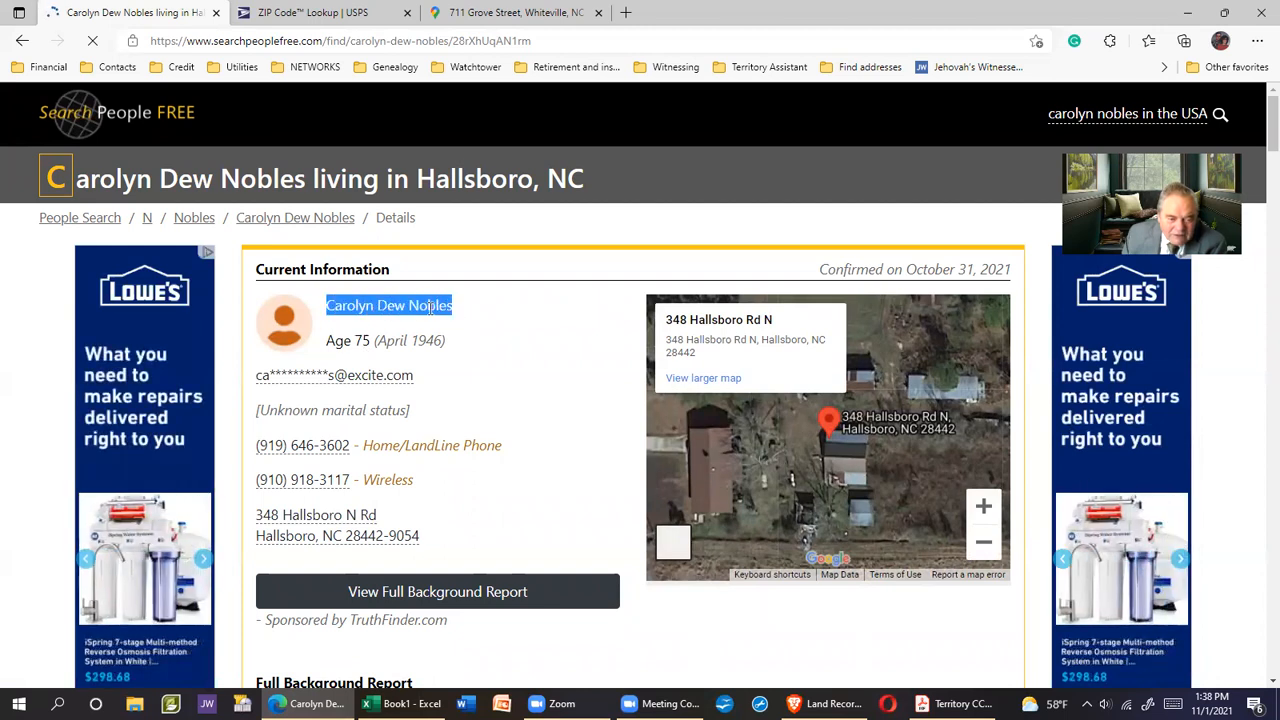
right_click(427, 313)
click(465, 323)
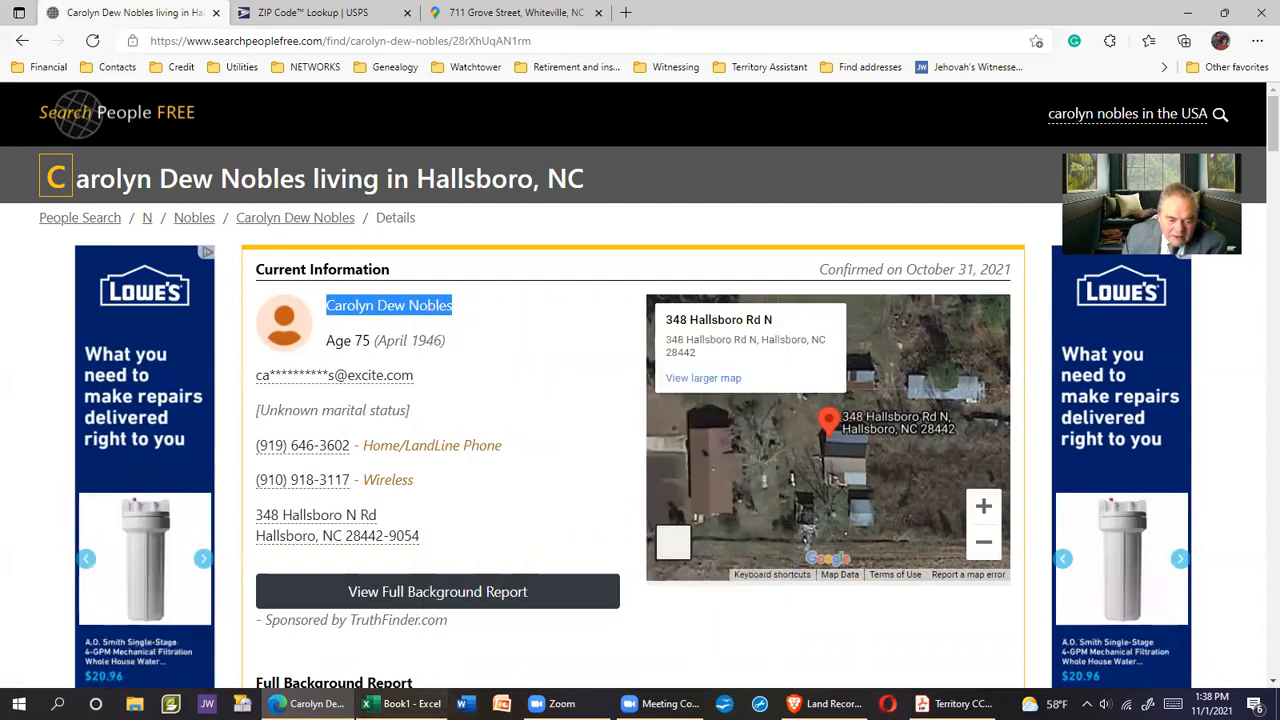
click(404, 703)
click(58, 333)
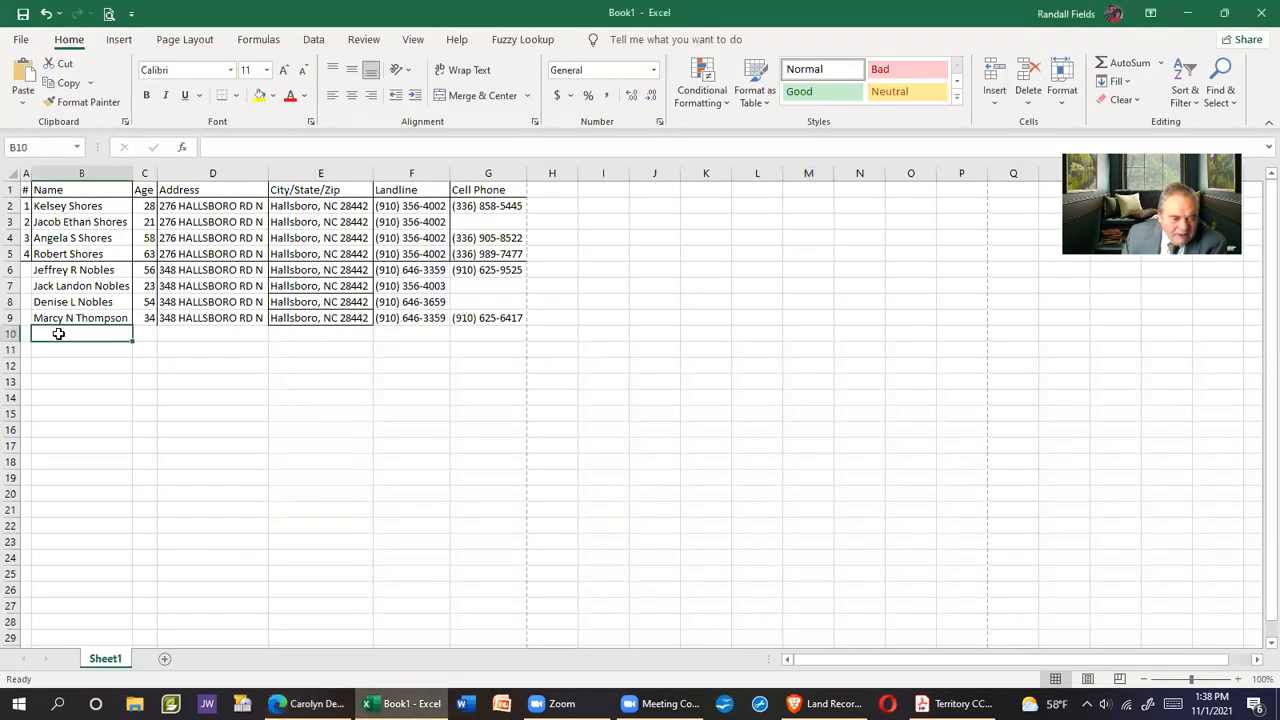
right_click(58, 333)
click(133, 366)
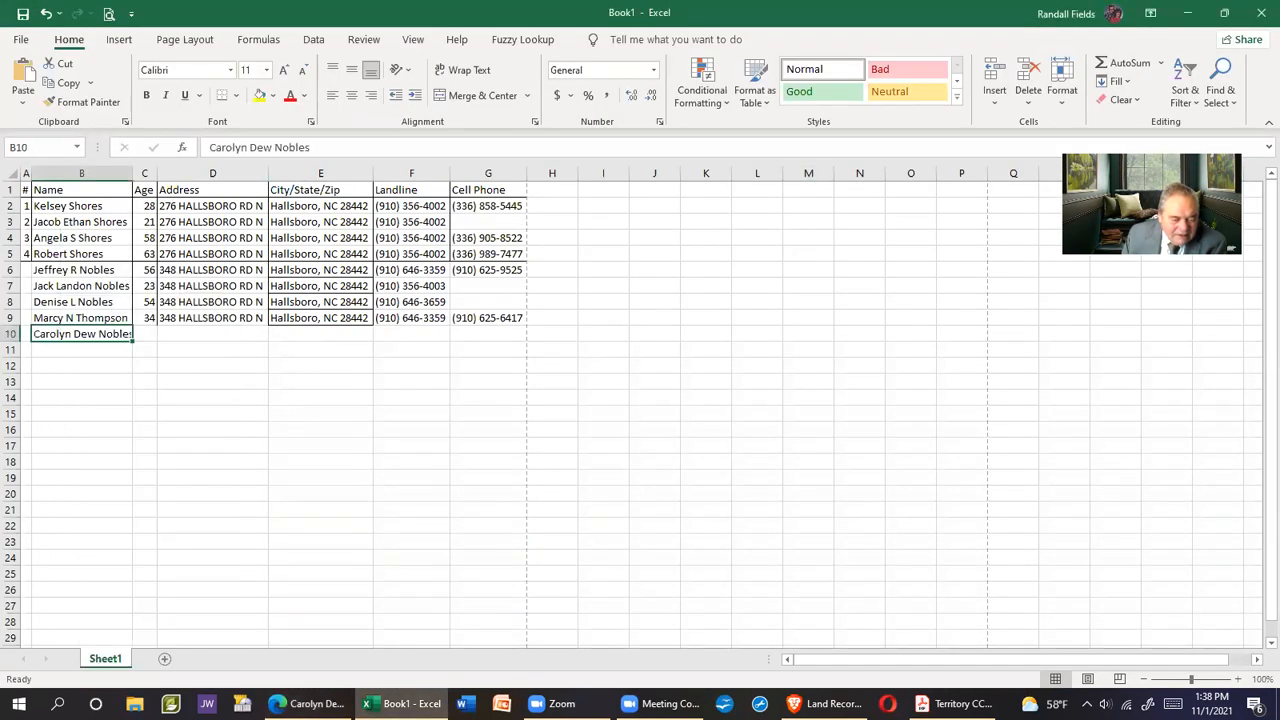
Copy the resident's landline number into cell F10
click(305, 703)
drag(253, 452, 293, 447)
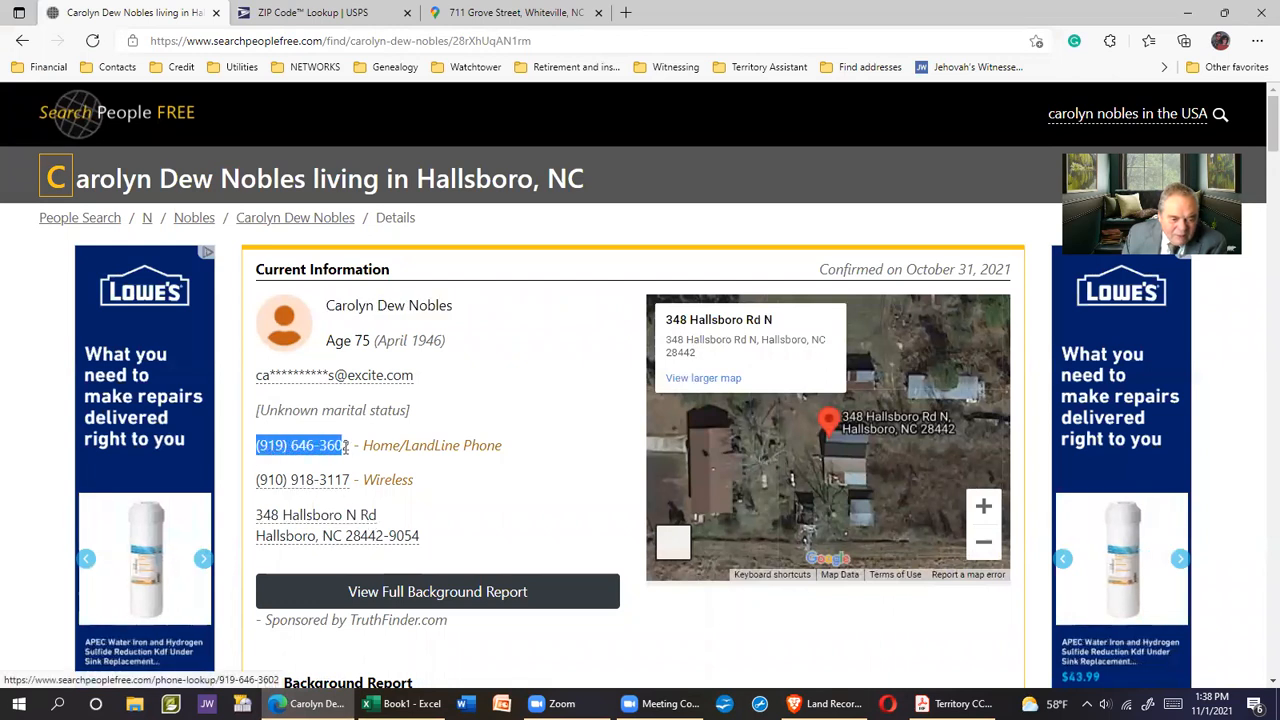
right_click(338, 451)
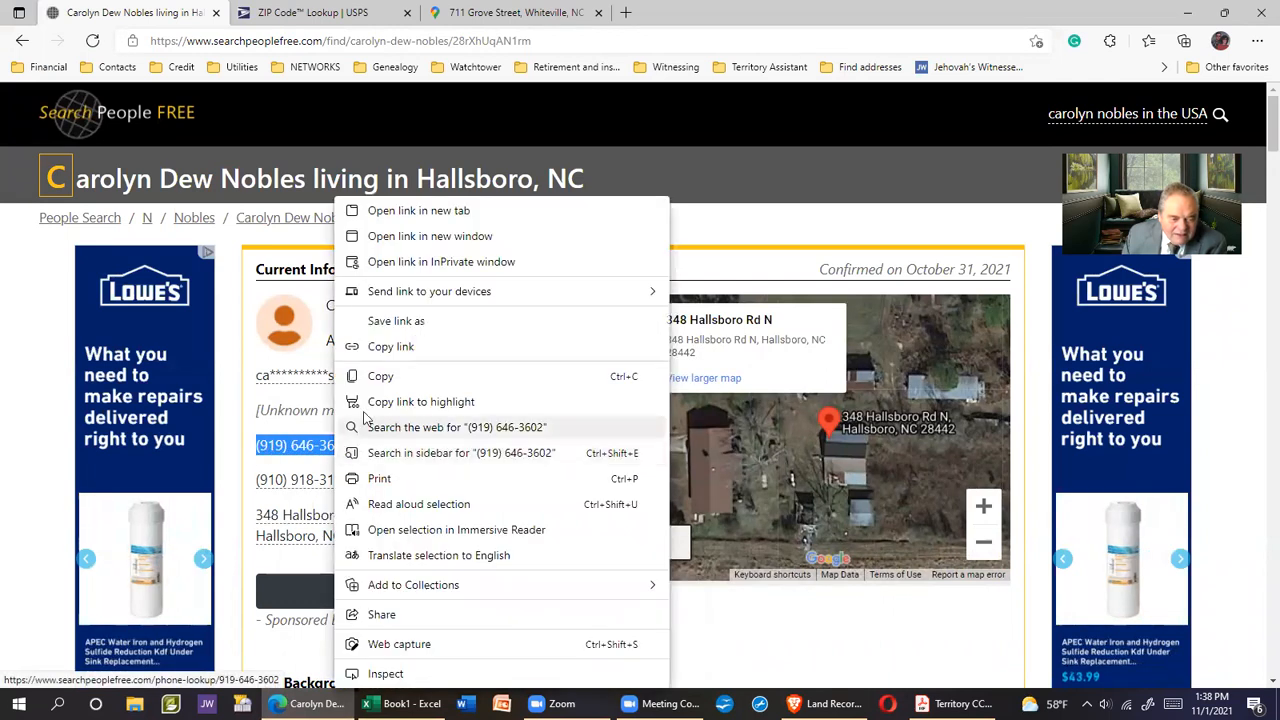
click(390, 377)
click(405, 703)
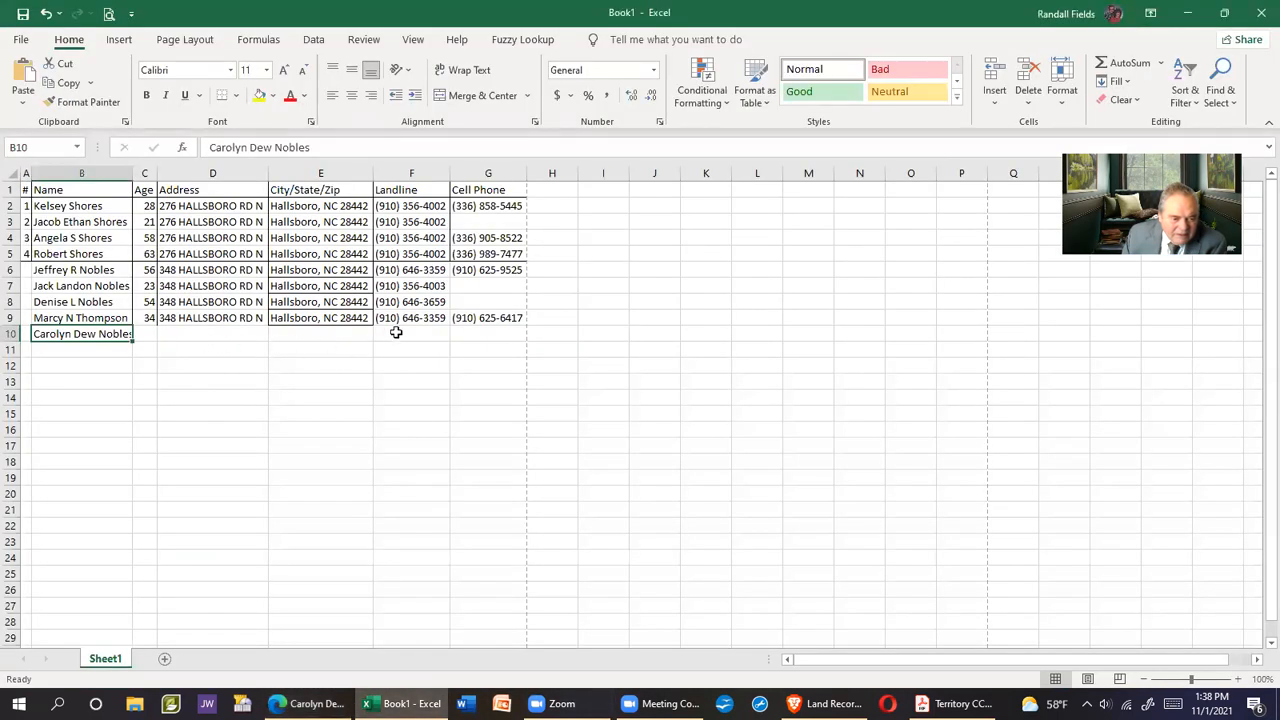
right_click(396, 334)
click(459, 365)
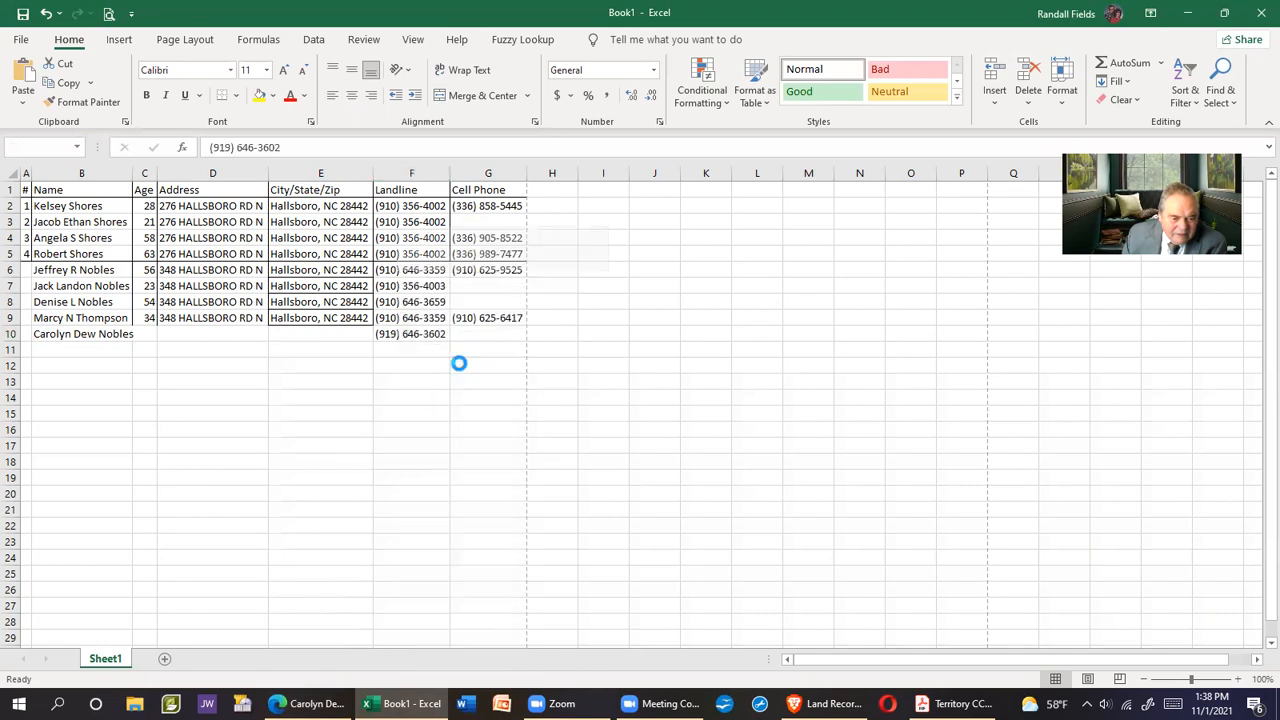
Copy the resident's wireless number into cell G10
click(308, 703)
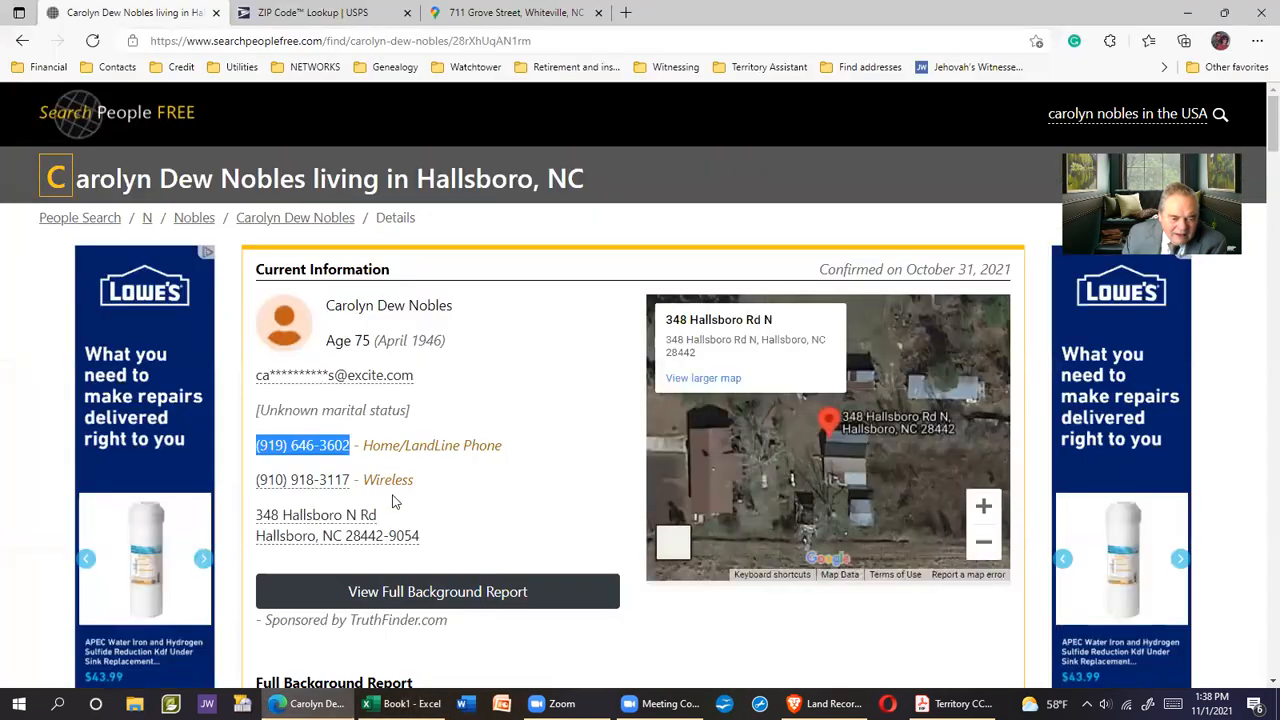
drag(255, 482, 337, 480)
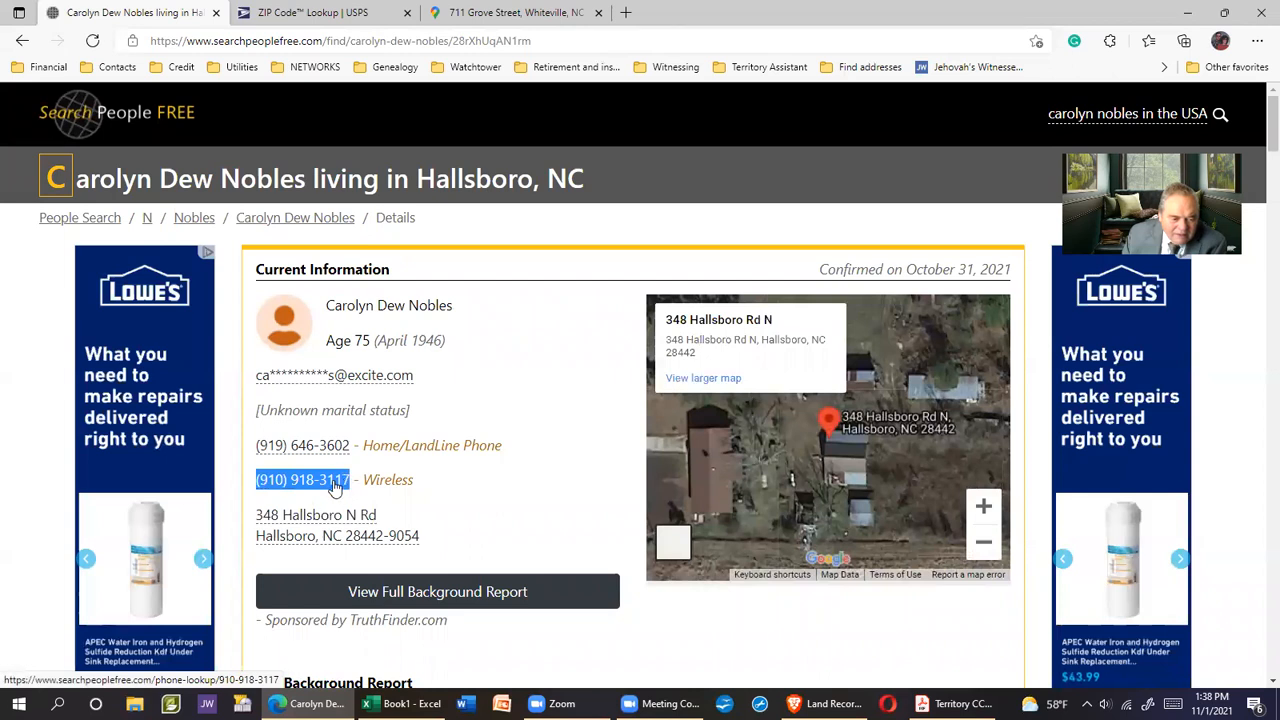
right_click(336, 487)
click(375, 374)
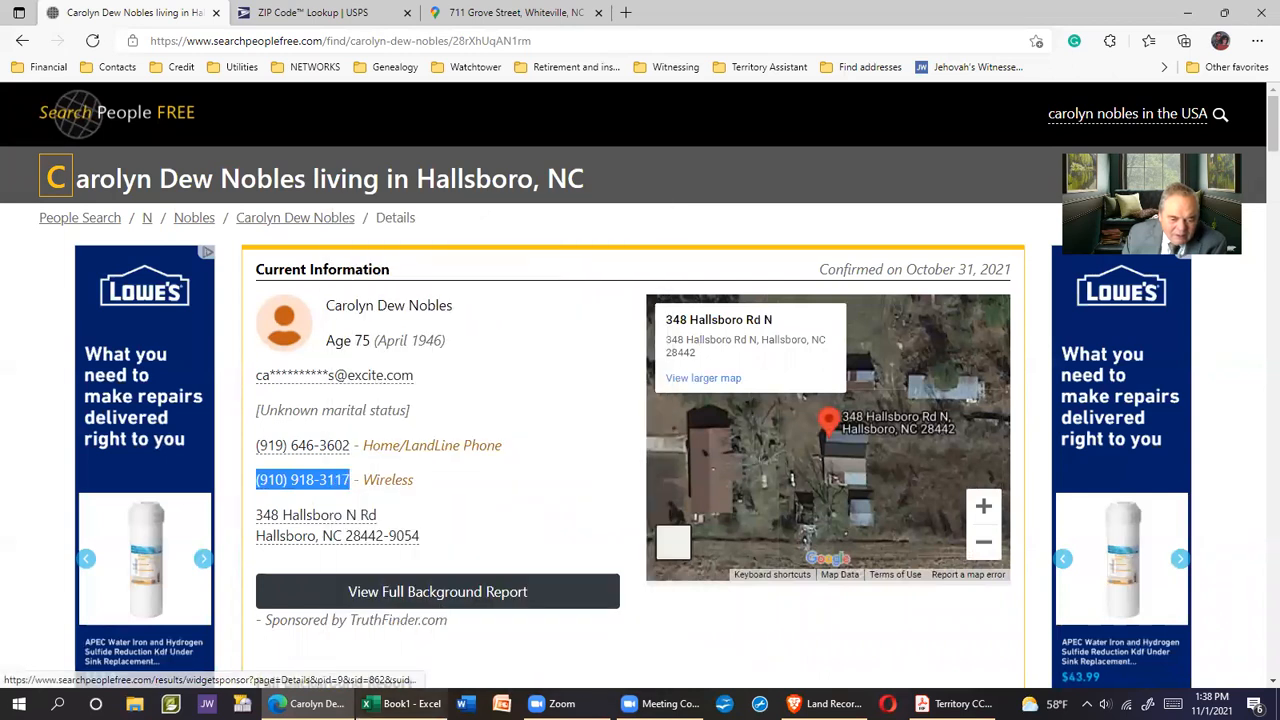
key(alt+Tab)
click(490, 333)
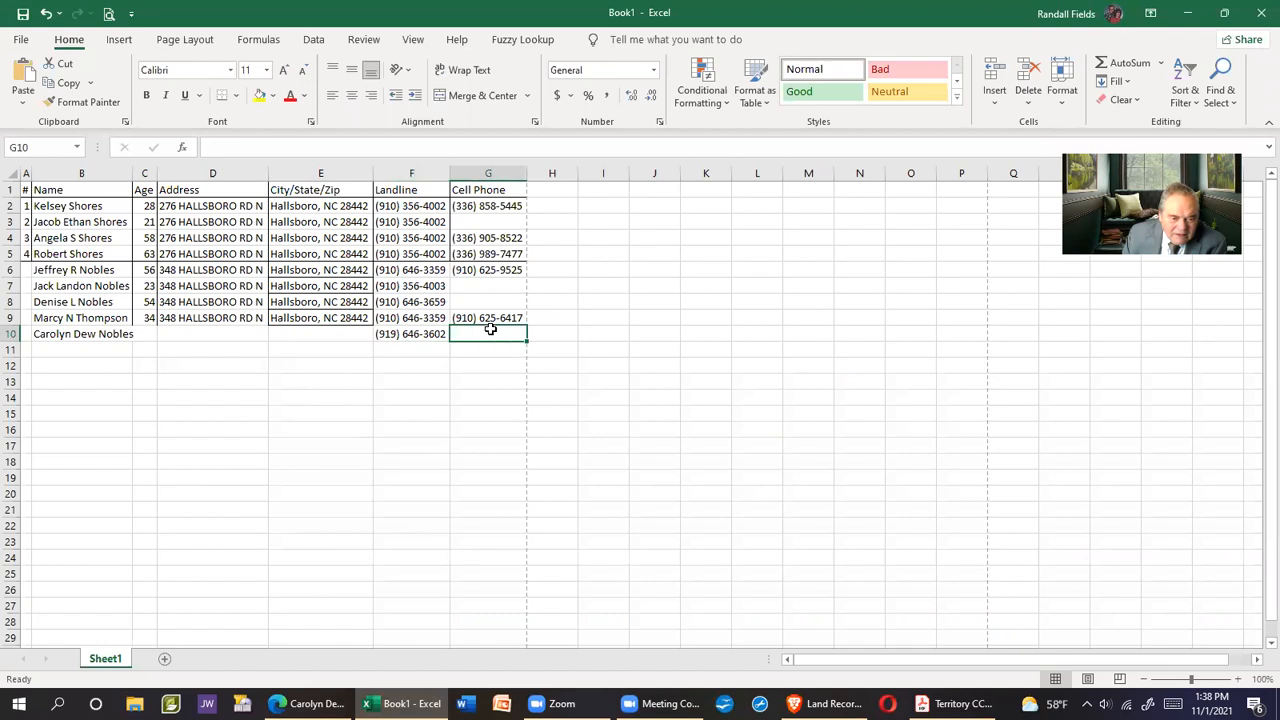
right_click(491, 332)
click(555, 366)
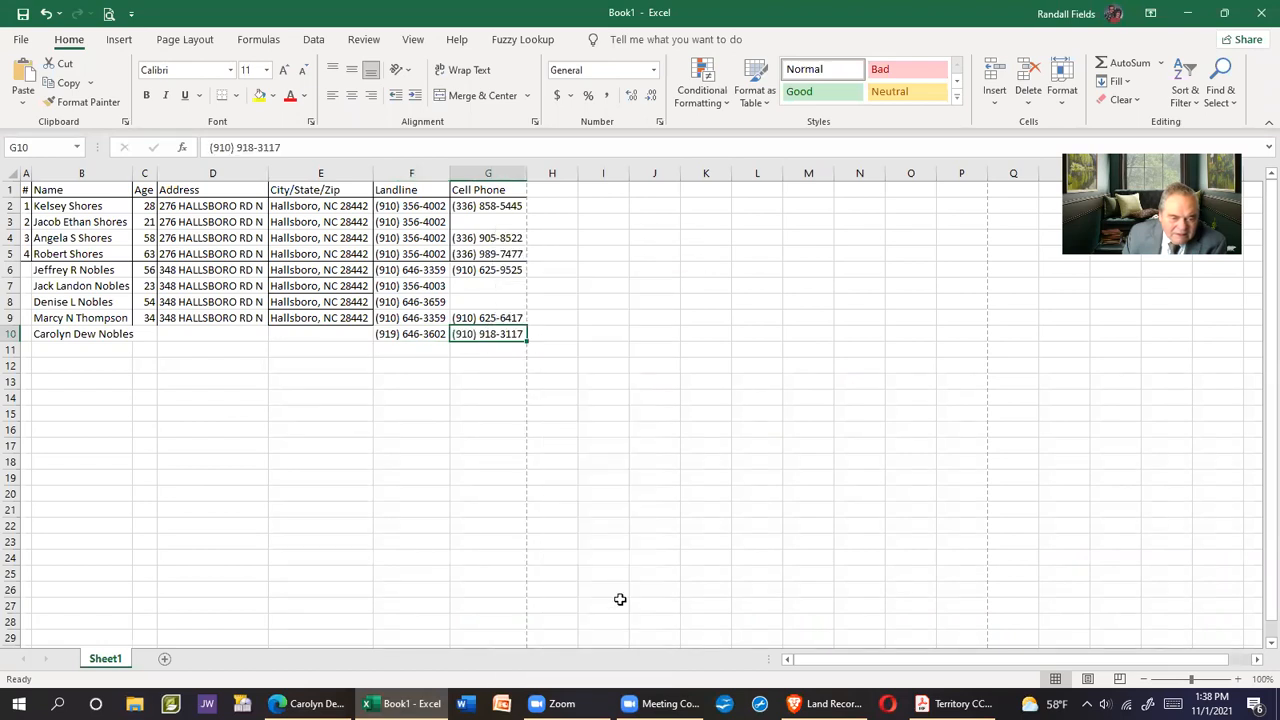
Enter the age 75 in cell C10
key(alt+Tab)
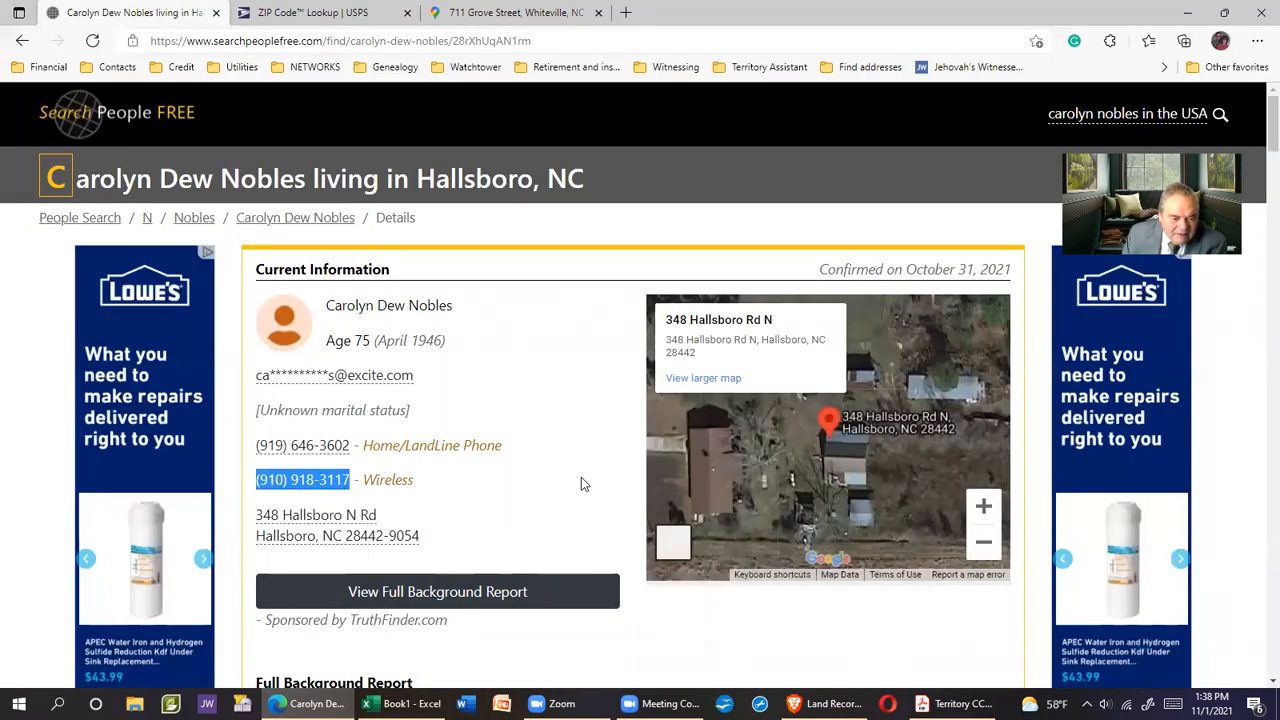
scroll(581, 477, down, 1)
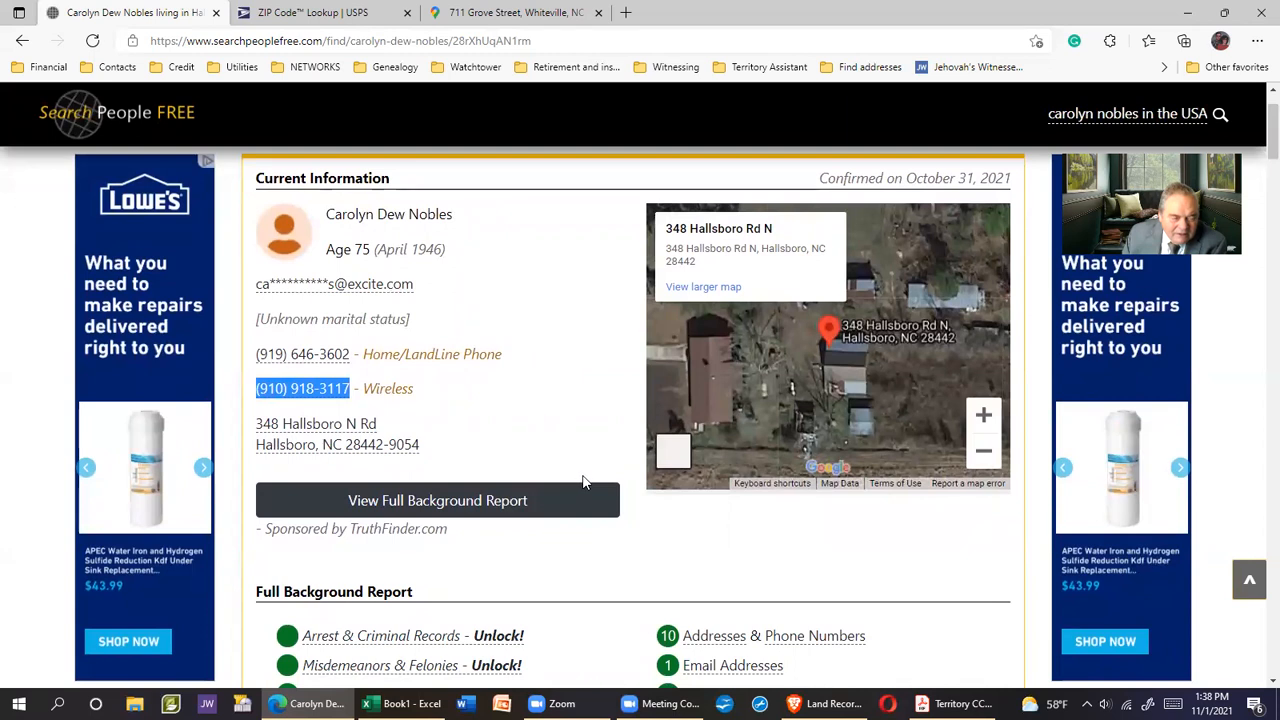
scroll(586, 474, up, 1)
click(400, 703)
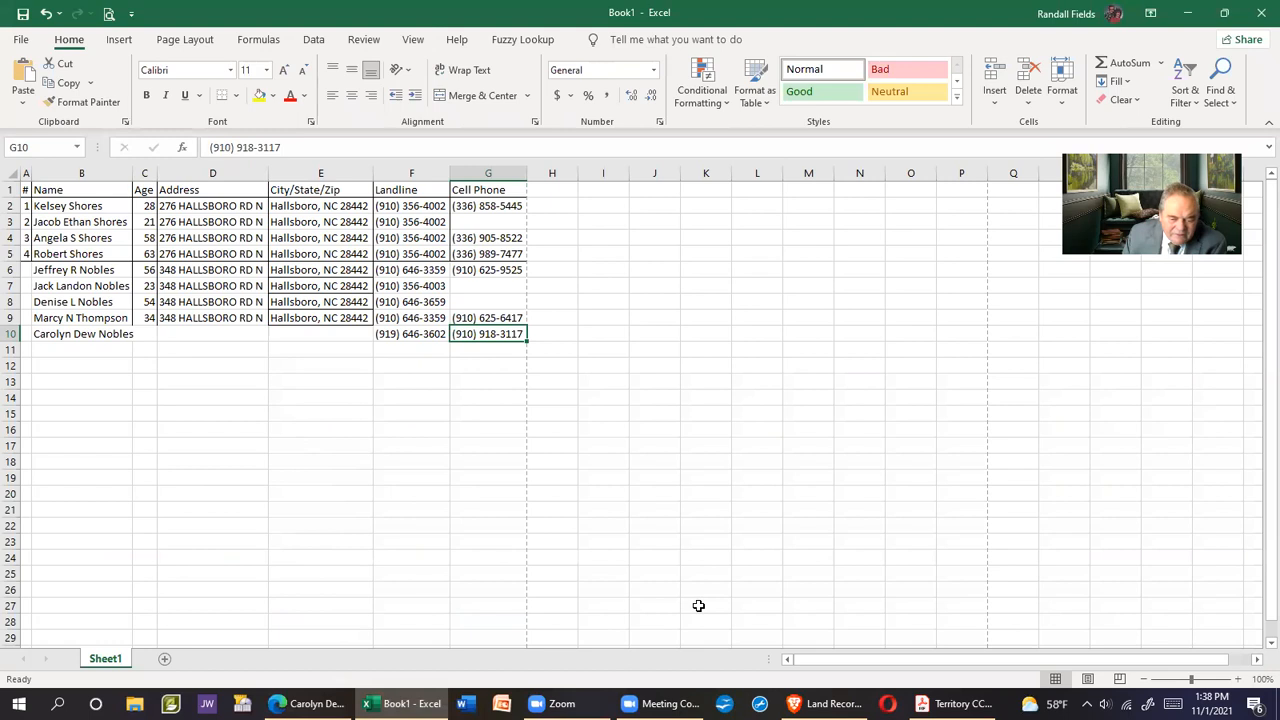
key(alt+Tab)
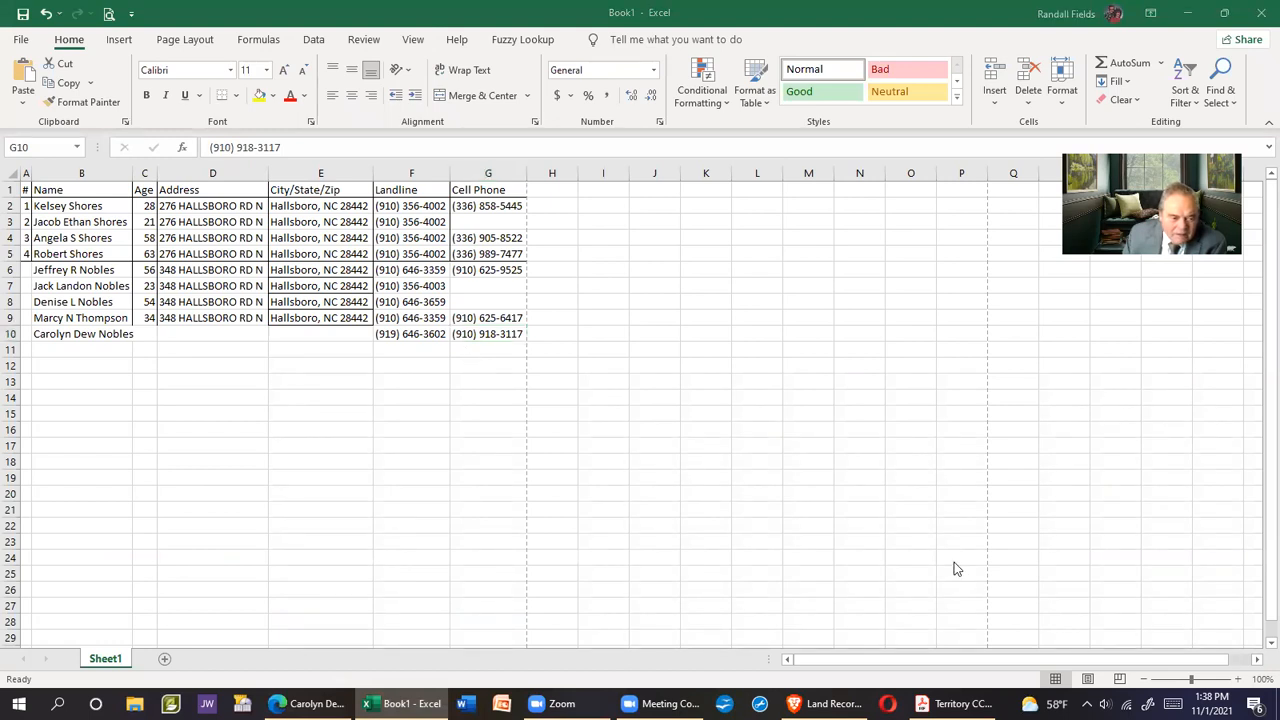
key(alt+Tab)
click(144, 332)
text(75)
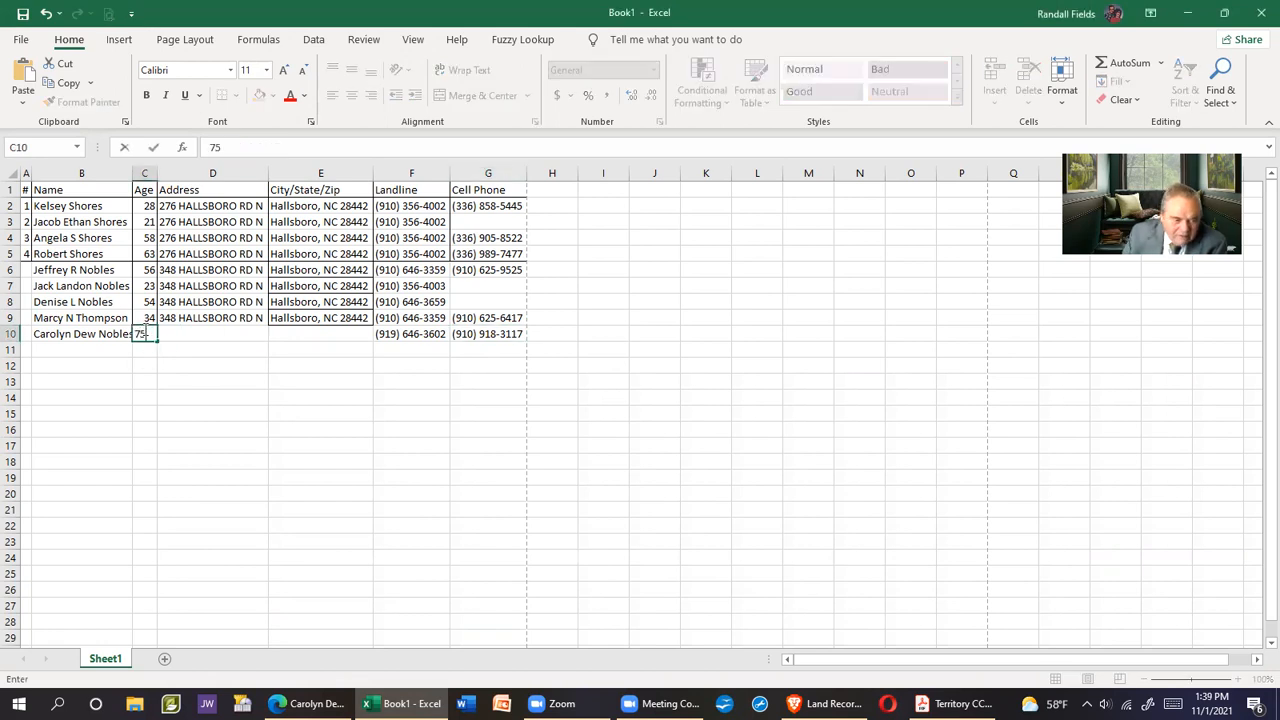
key(Return)
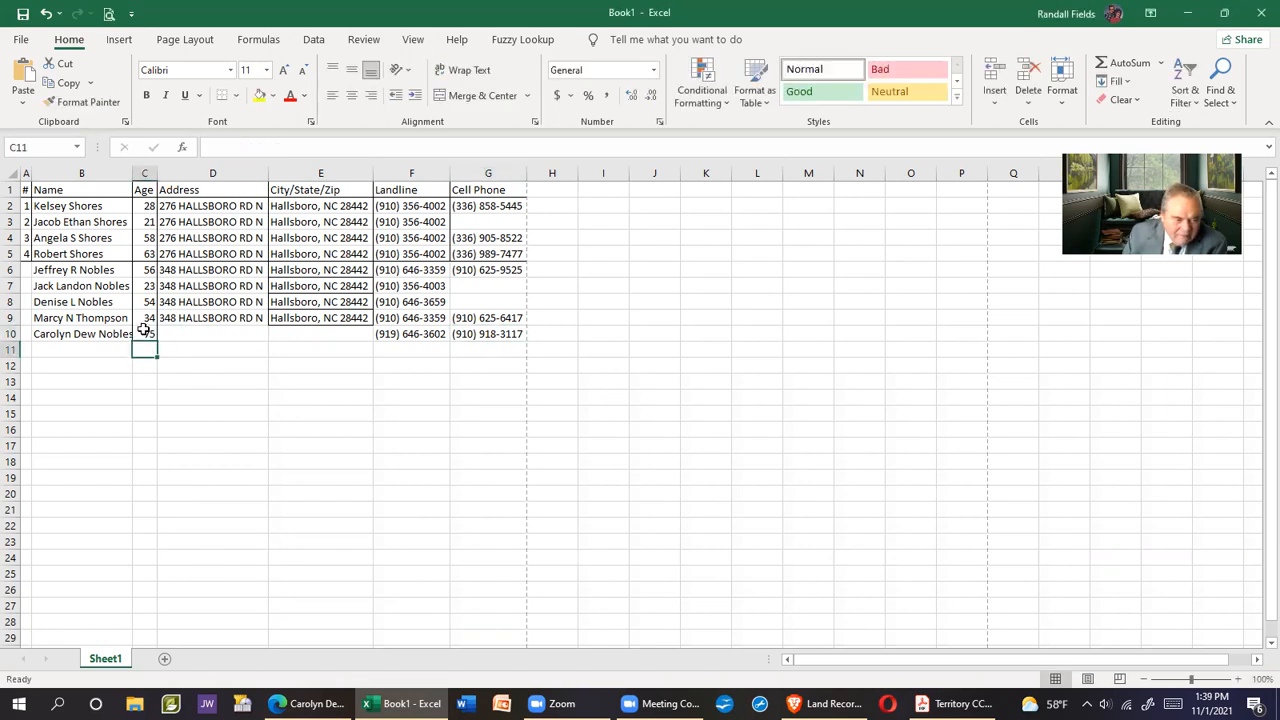
Autofit Name column B to its longest name
click(71, 177)
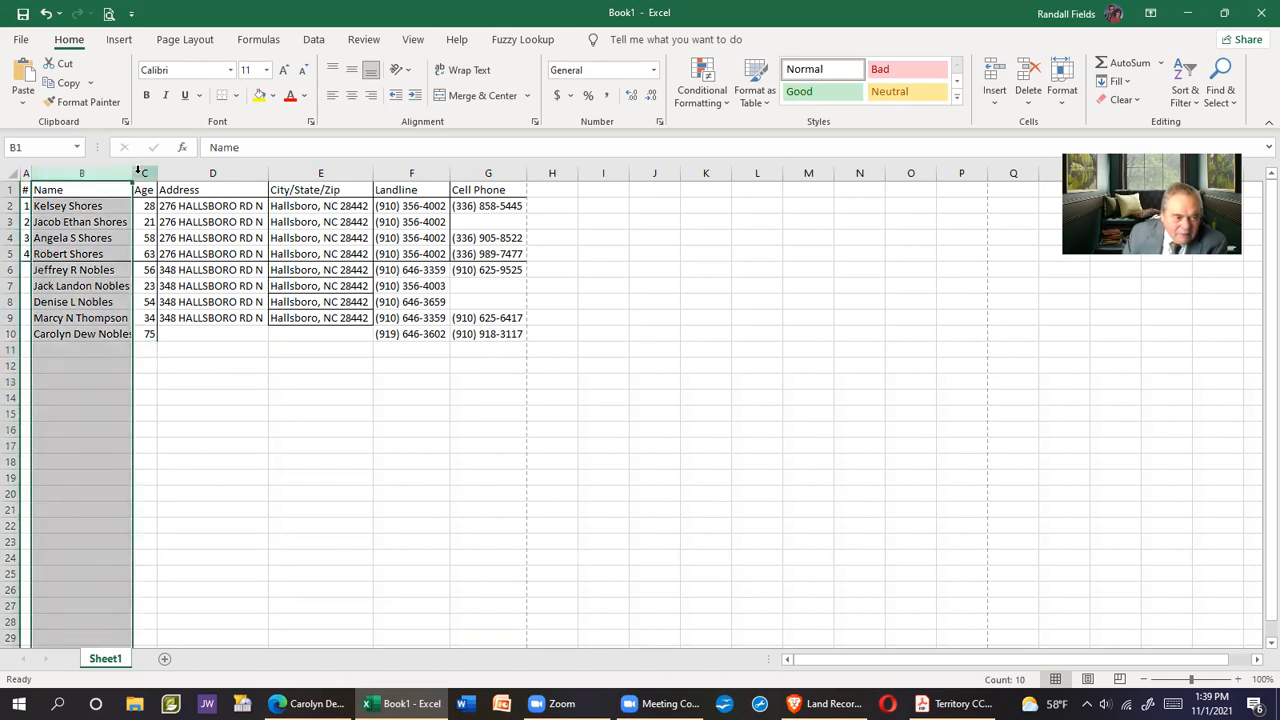
double_click(131, 173)
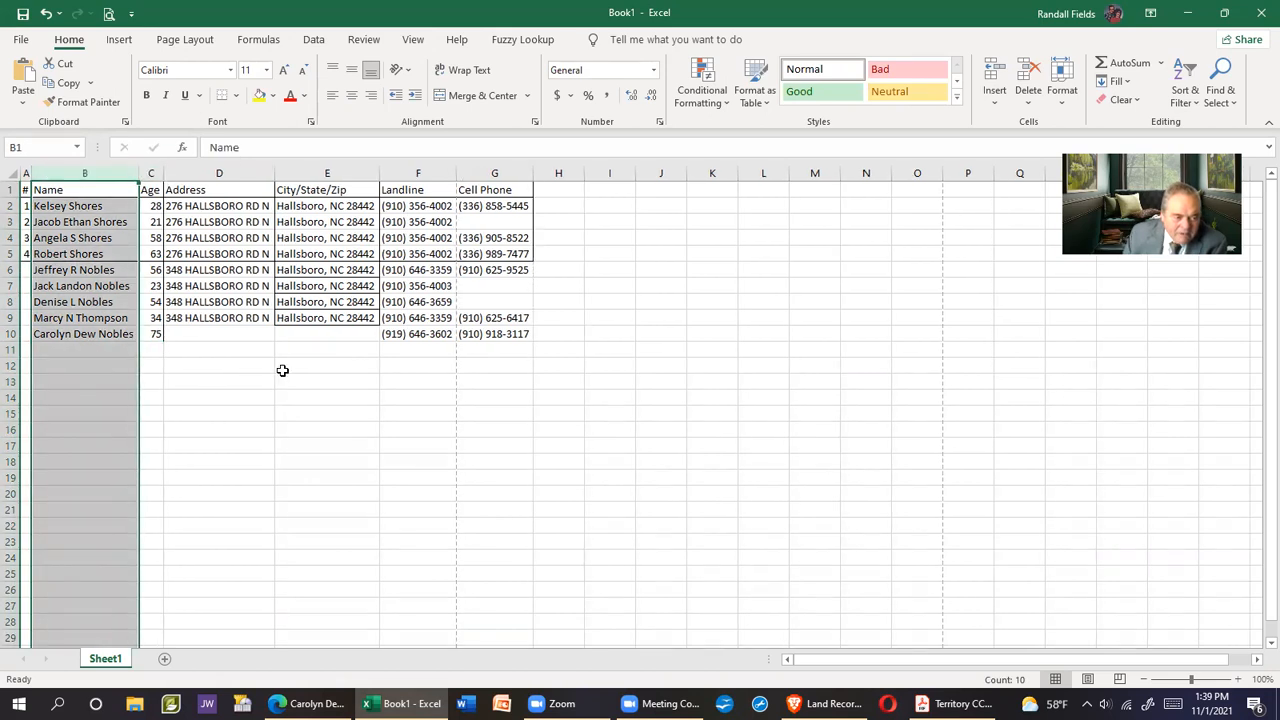
click(303, 389)
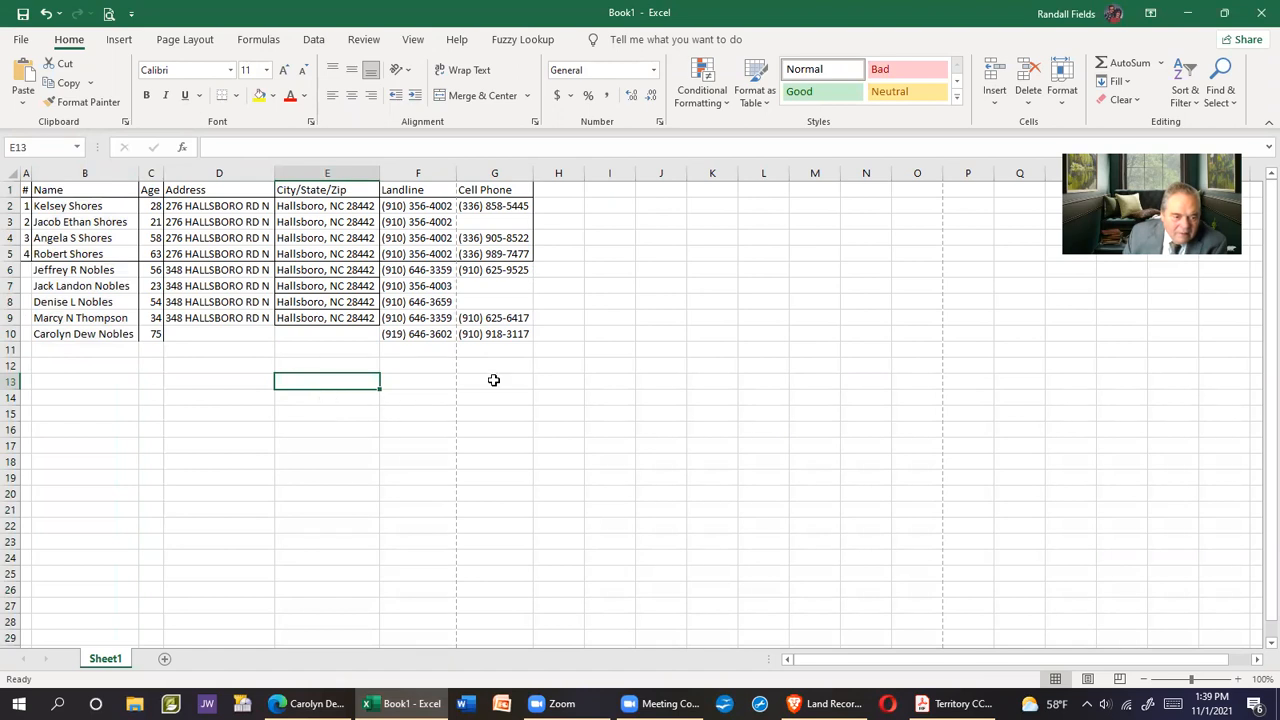
Check the print preview to see how the table fits the page
click(109, 14)
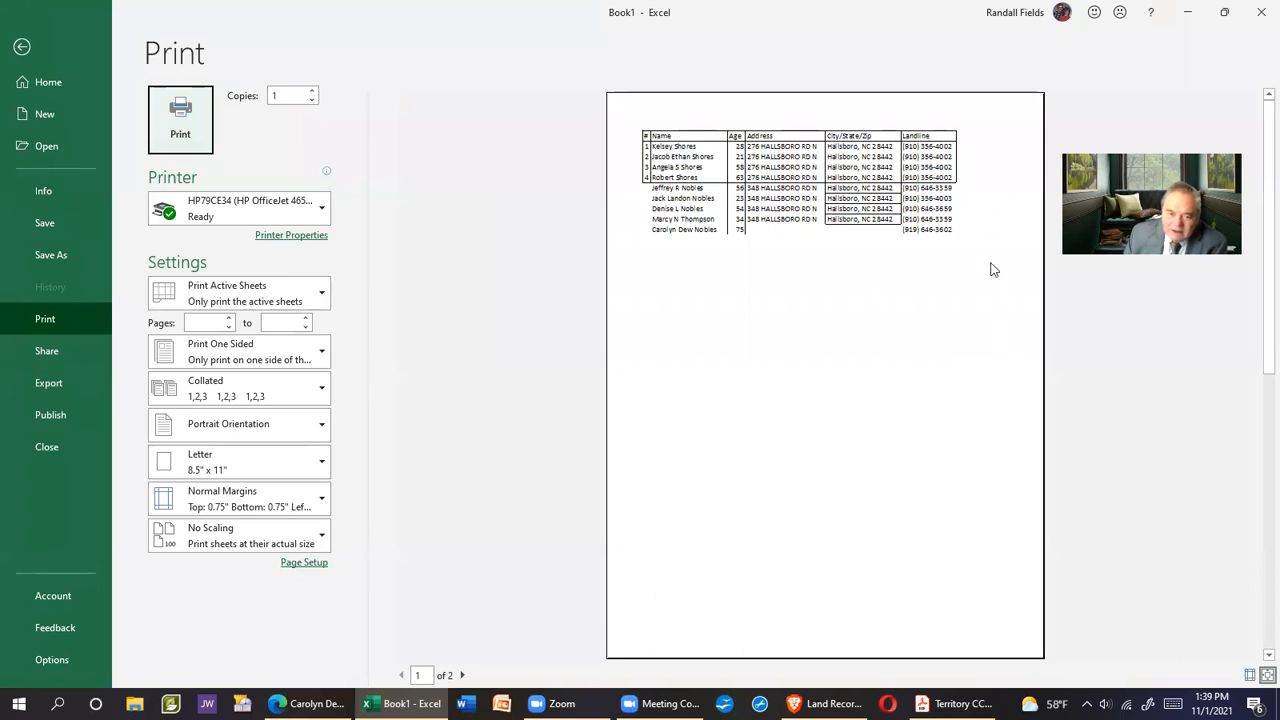
click(22, 47)
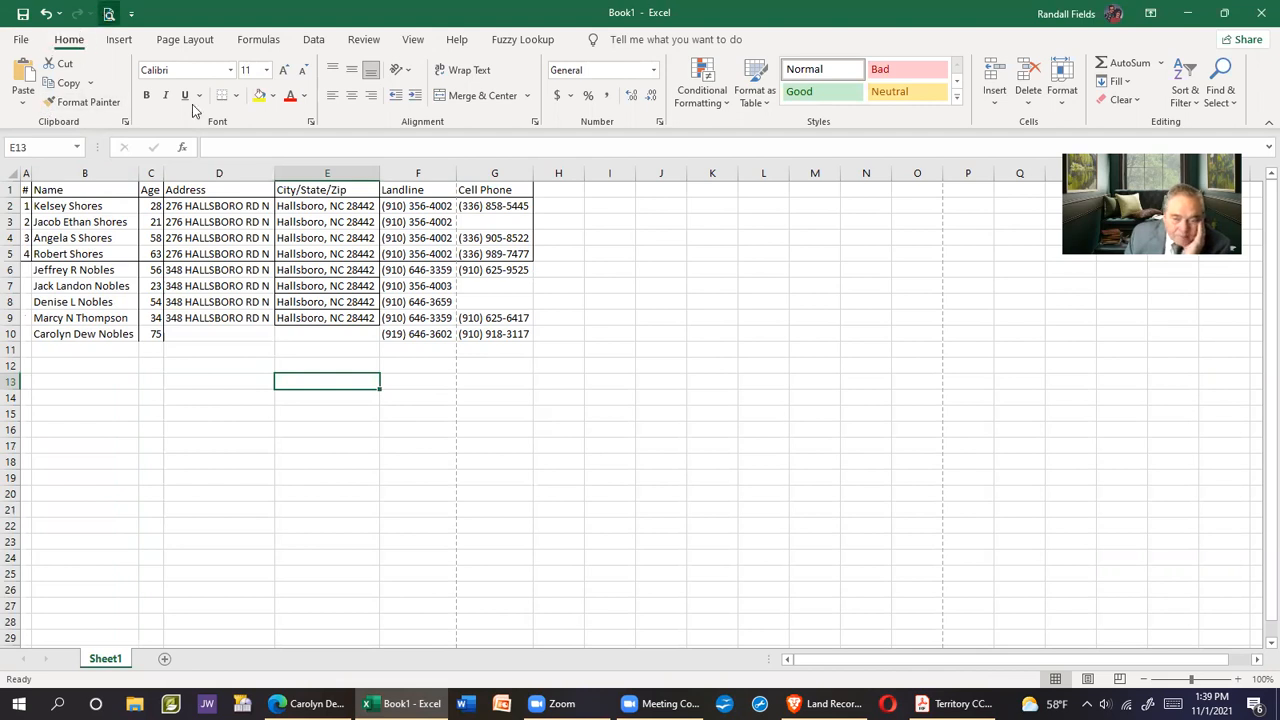
key(ctrl+p)
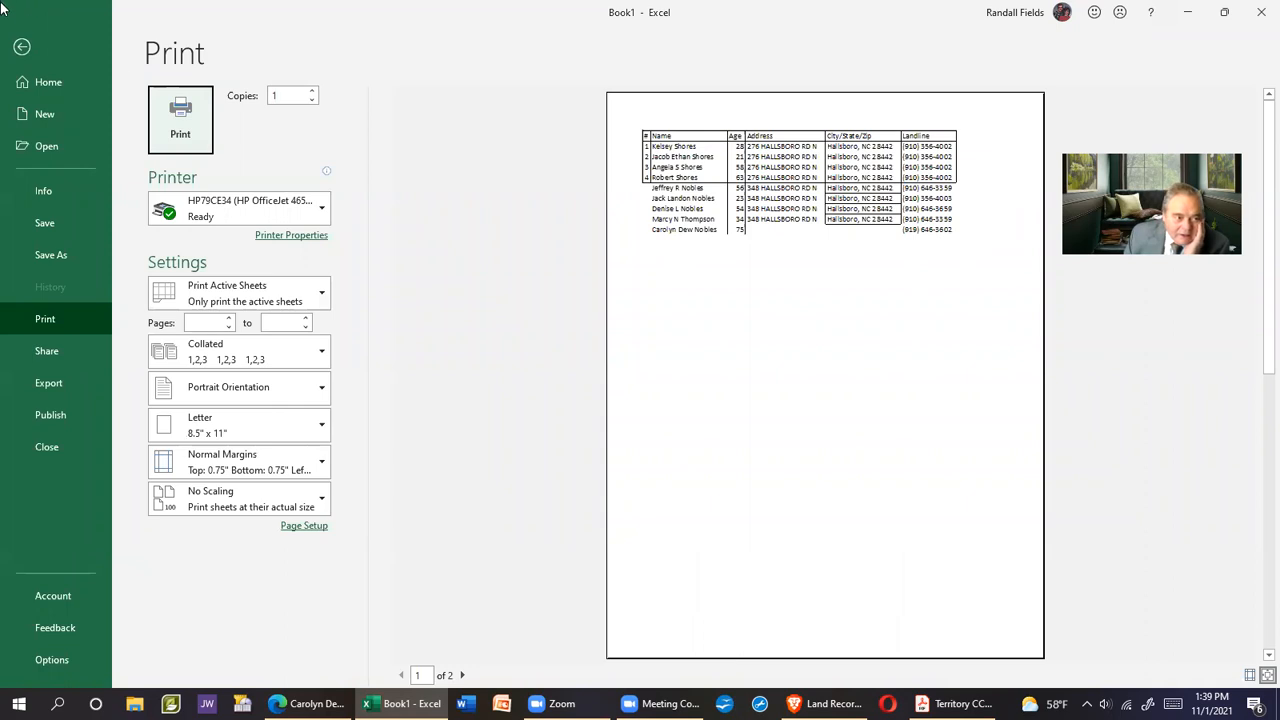
click(22, 46)
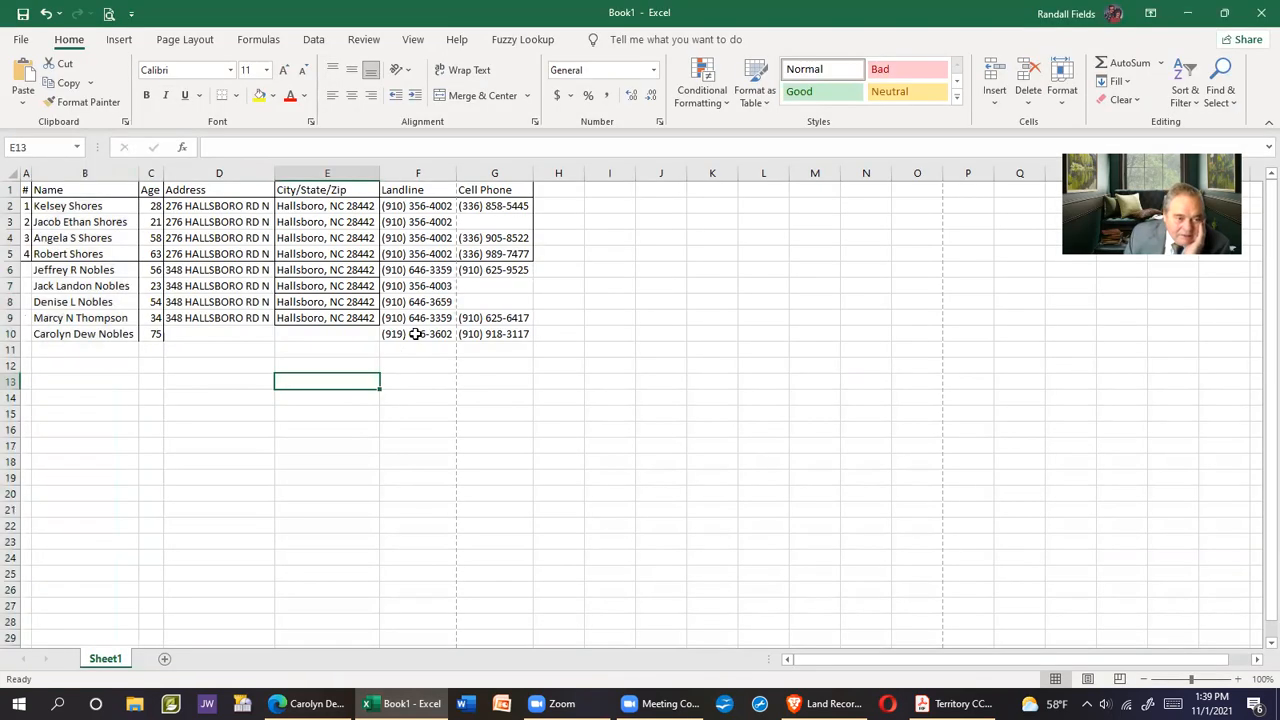
Apply the Last Custom Setting margins and confirm the table fits one portrait Letter page
click(170, 40)
click(133, 88)
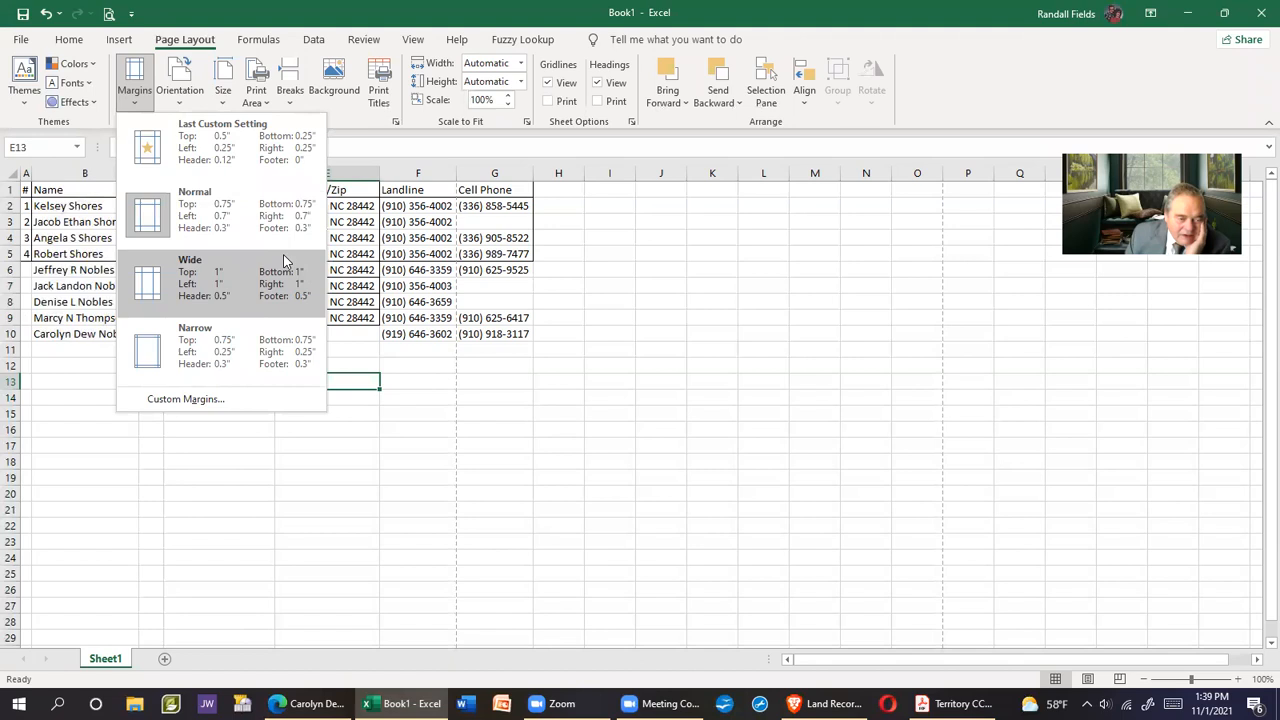
click(276, 152)
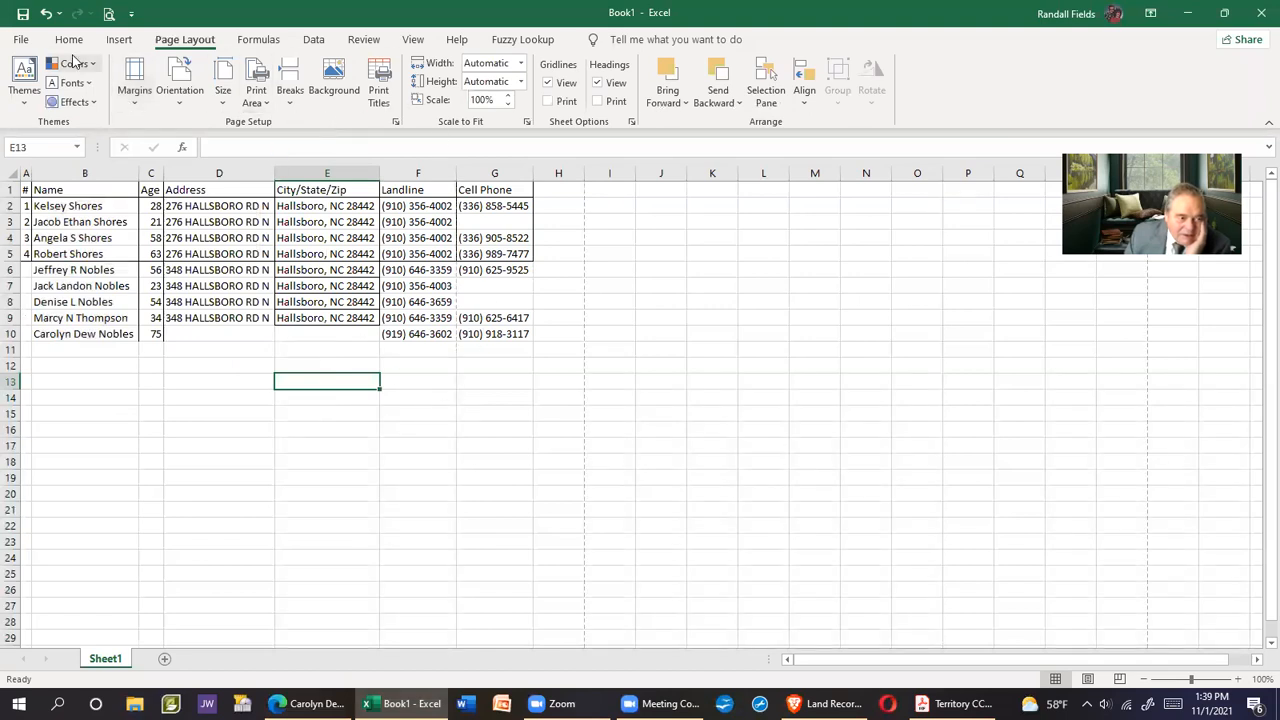
click(111, 15)
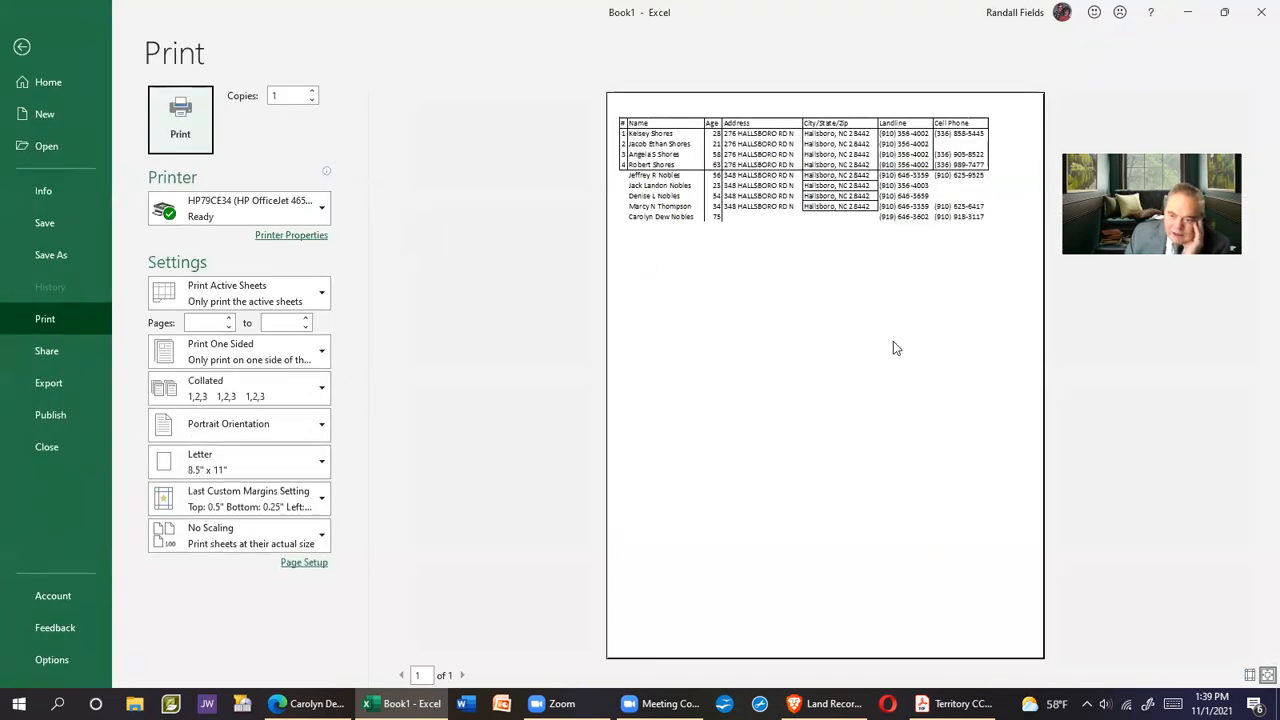
click(21, 48)
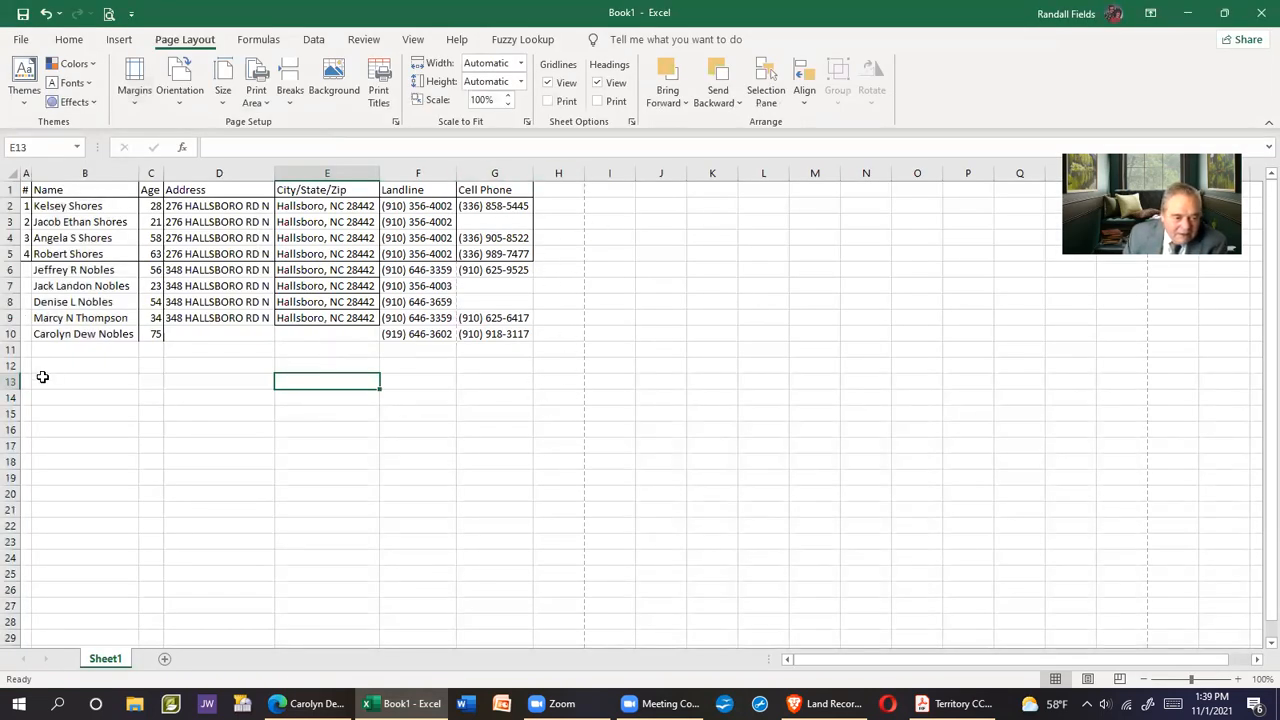
click(290, 703)
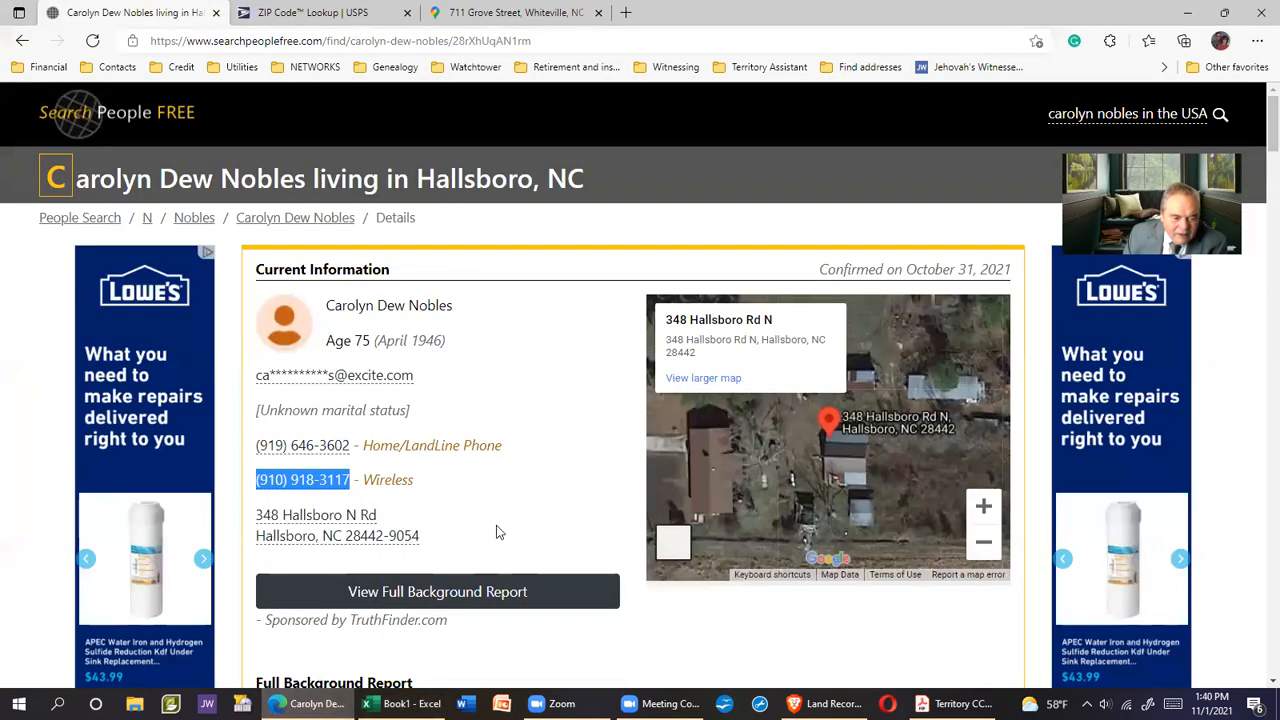
scroll(503, 528, down, 1)
scroll(505, 518, up, 1)
click(22, 41)
scroll(450, 459, down, 5)
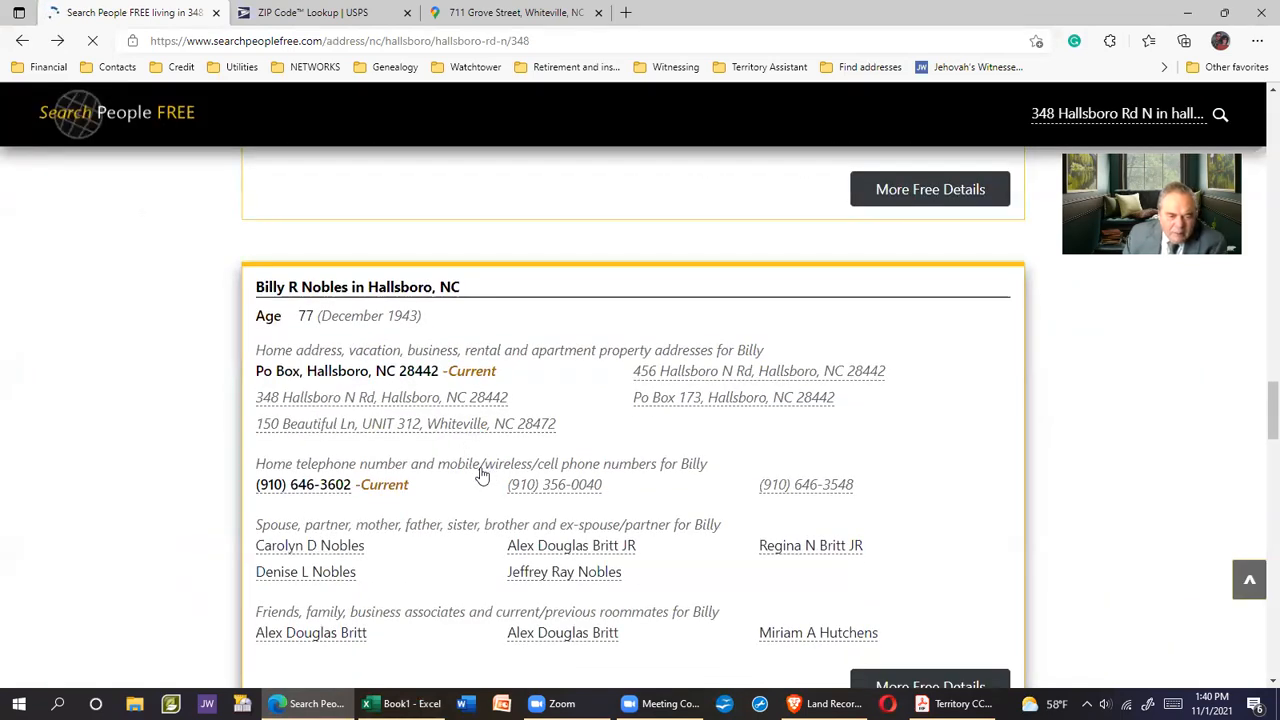
click(365, 288)
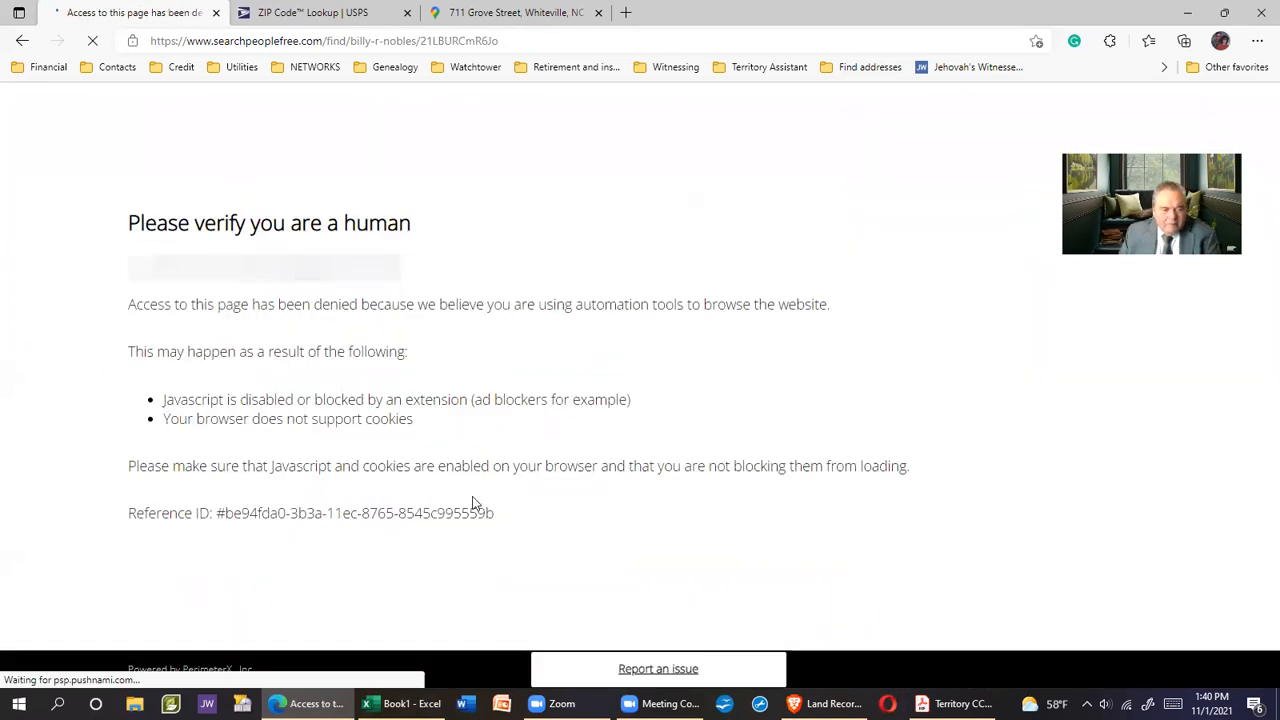
drag(289, 291, 289, 290)
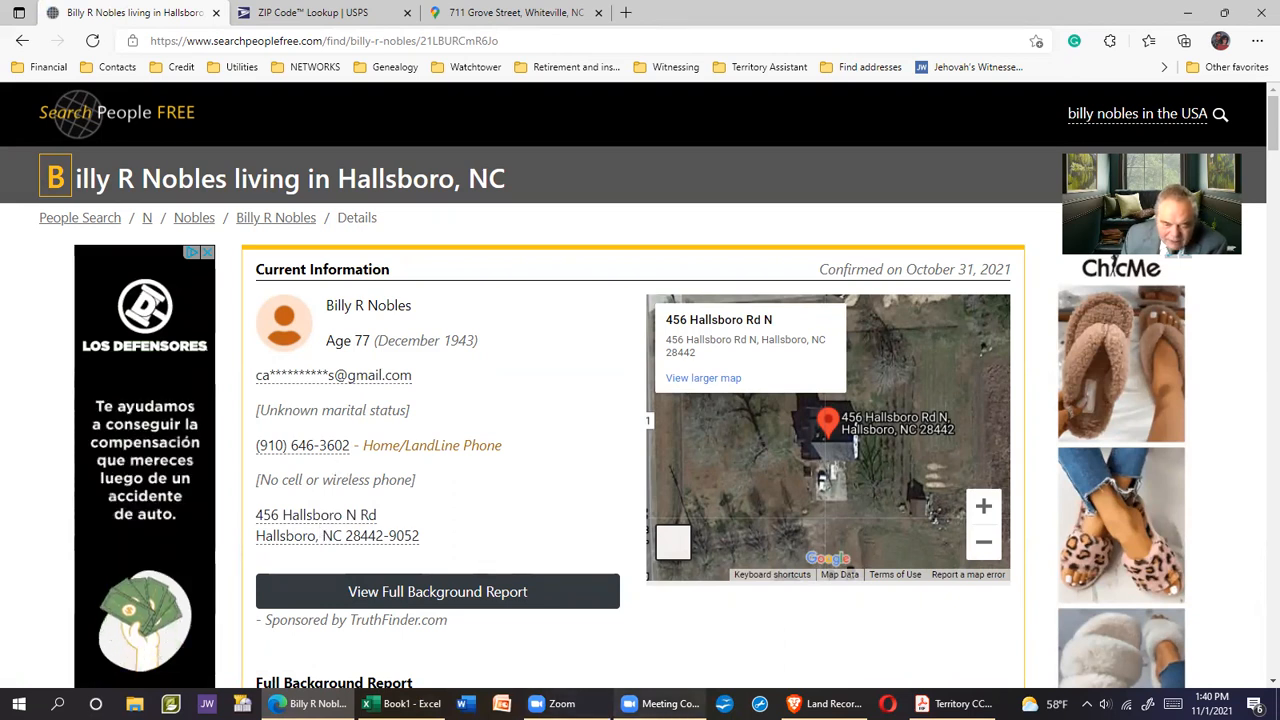
click(400, 703)
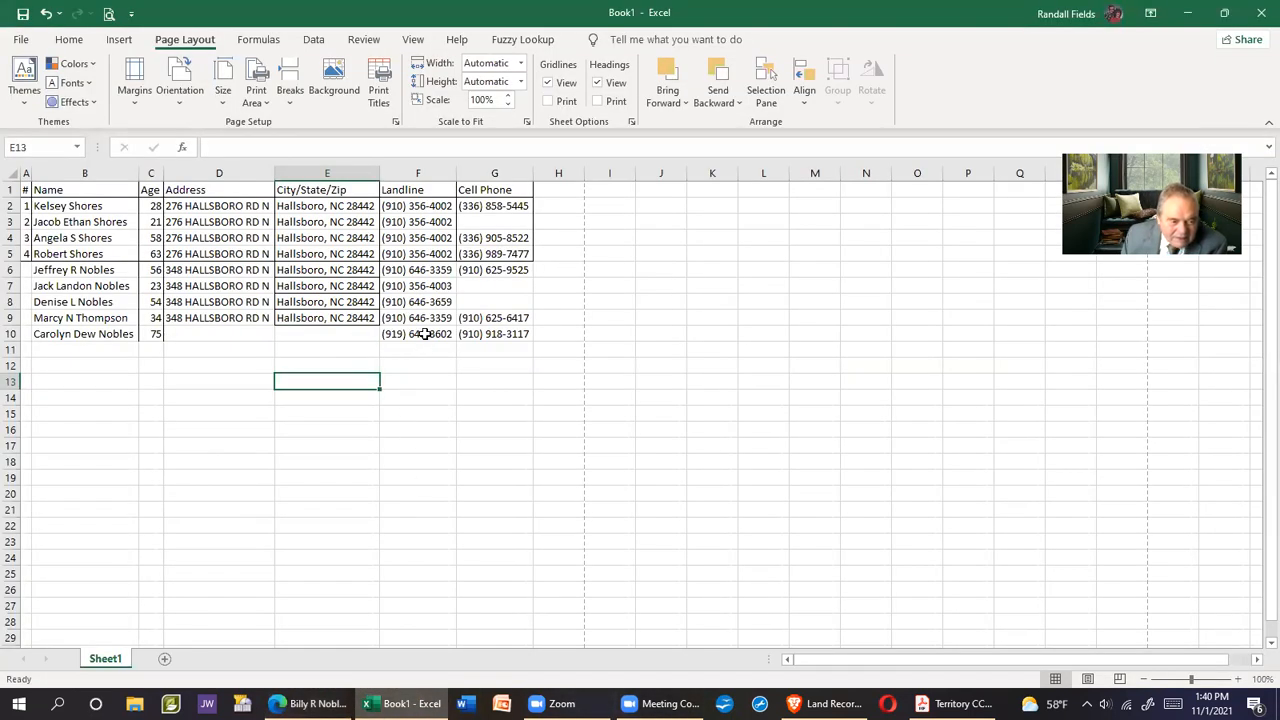
click(310, 703)
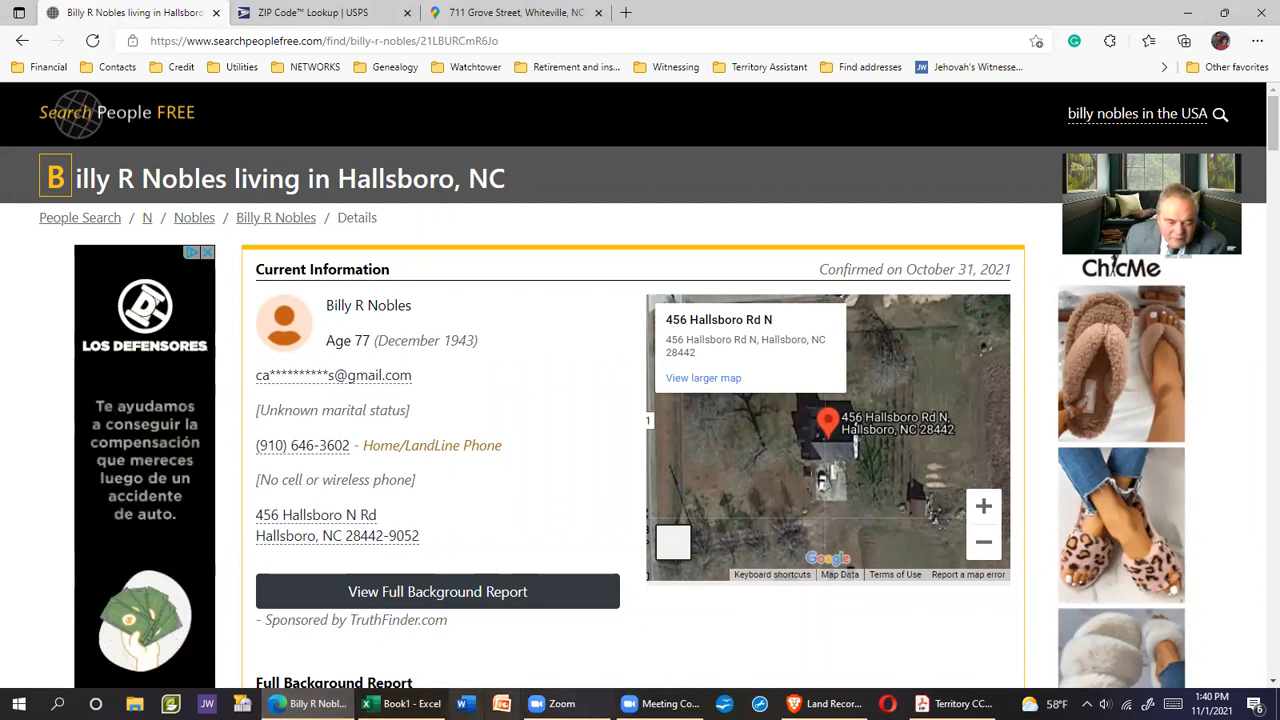
click(400, 703)
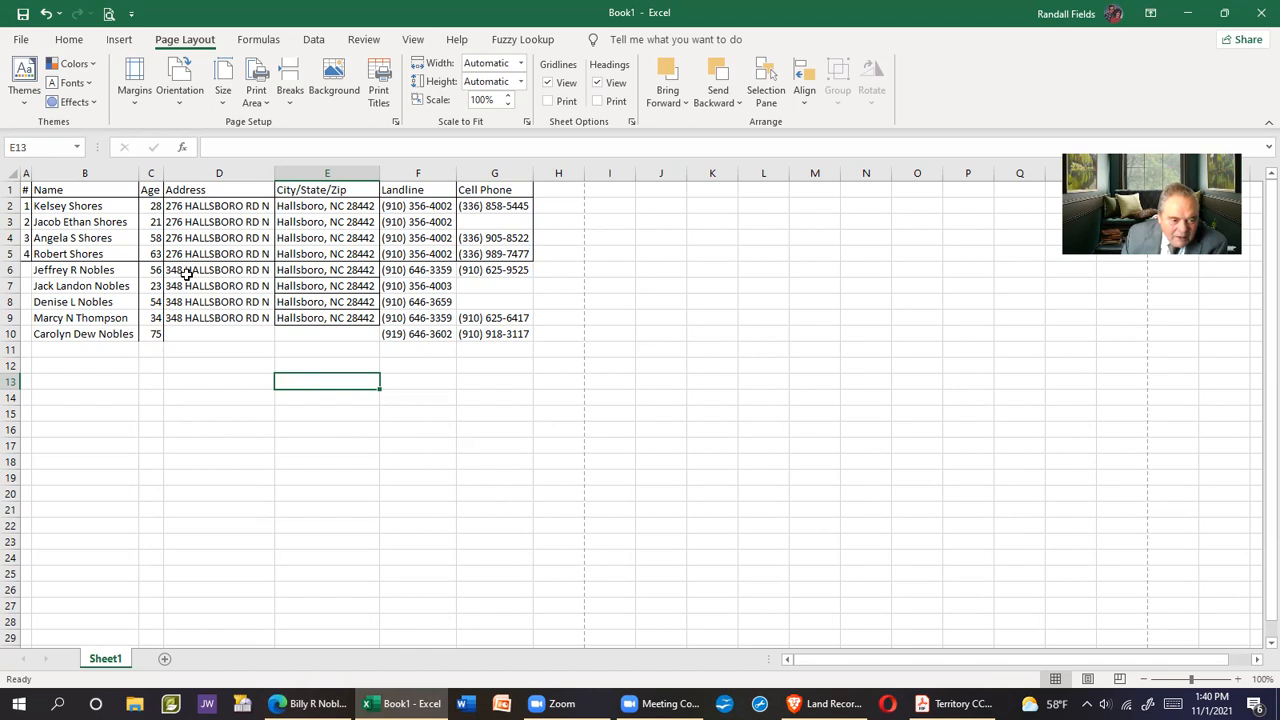
drag(177, 272, 285, 341)
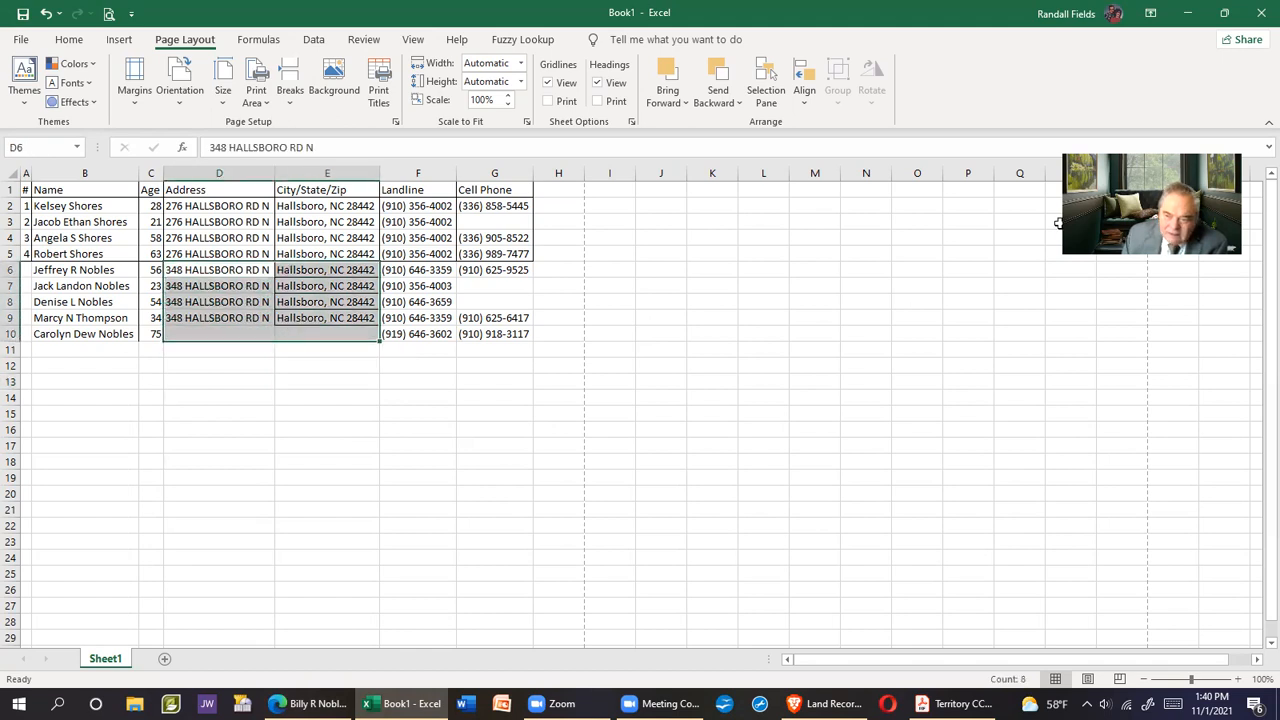
click(66, 39)
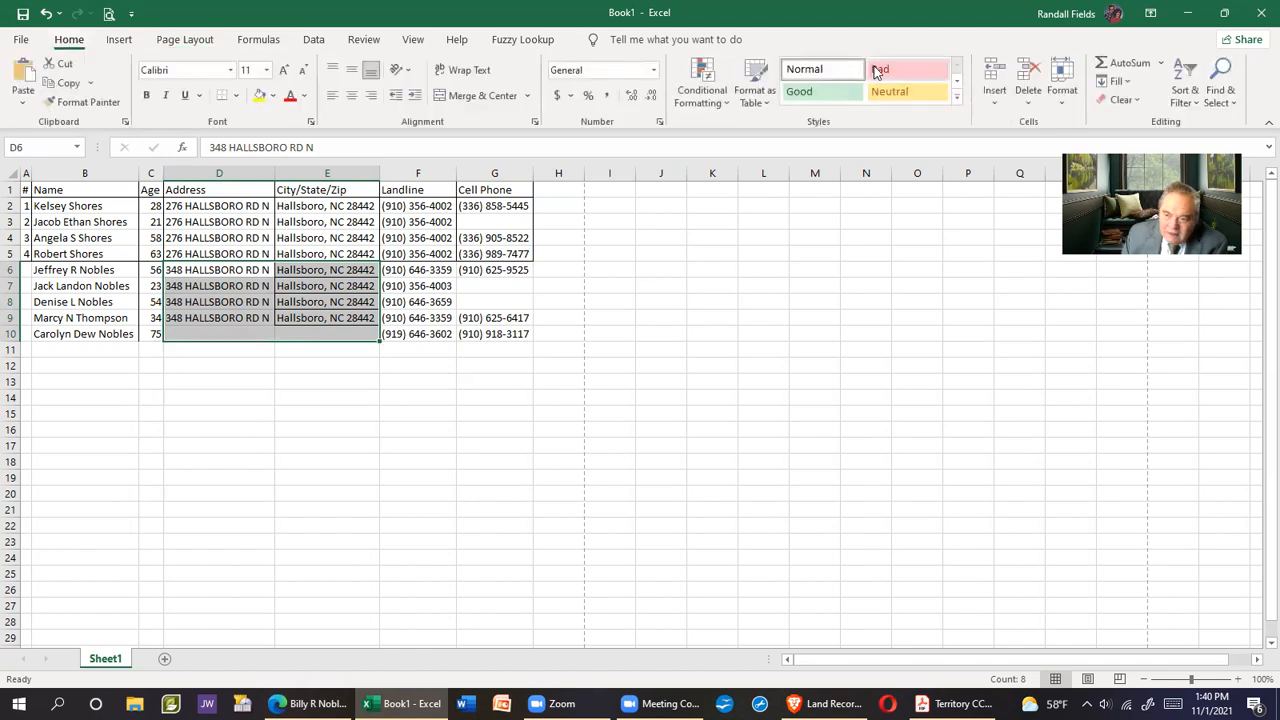
click(1117, 81)
click(1135, 104)
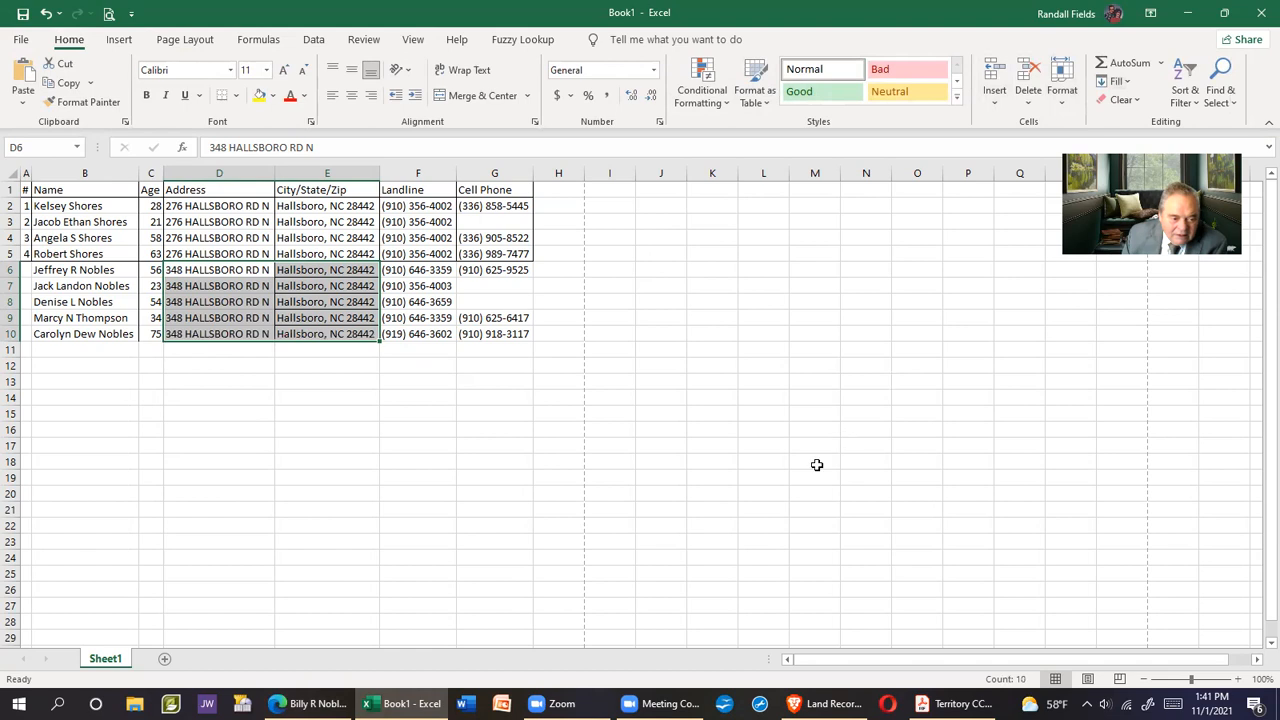
click(766, 497)
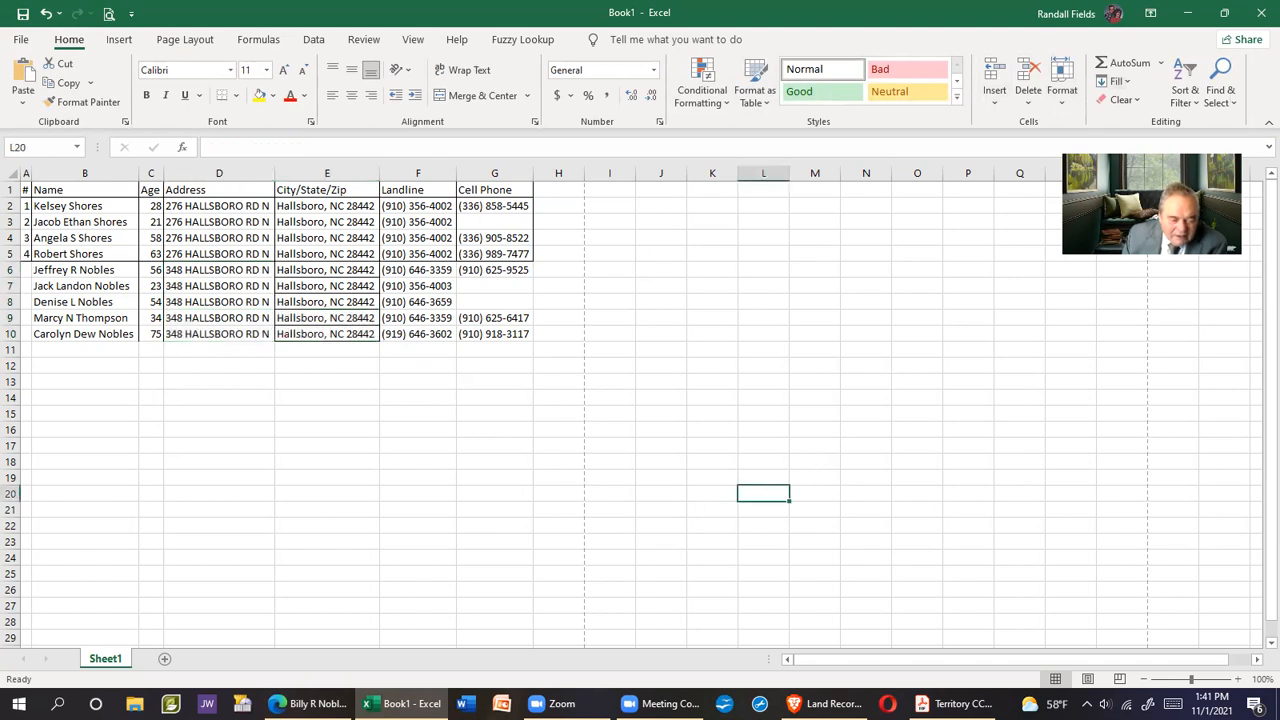
click(325, 700)
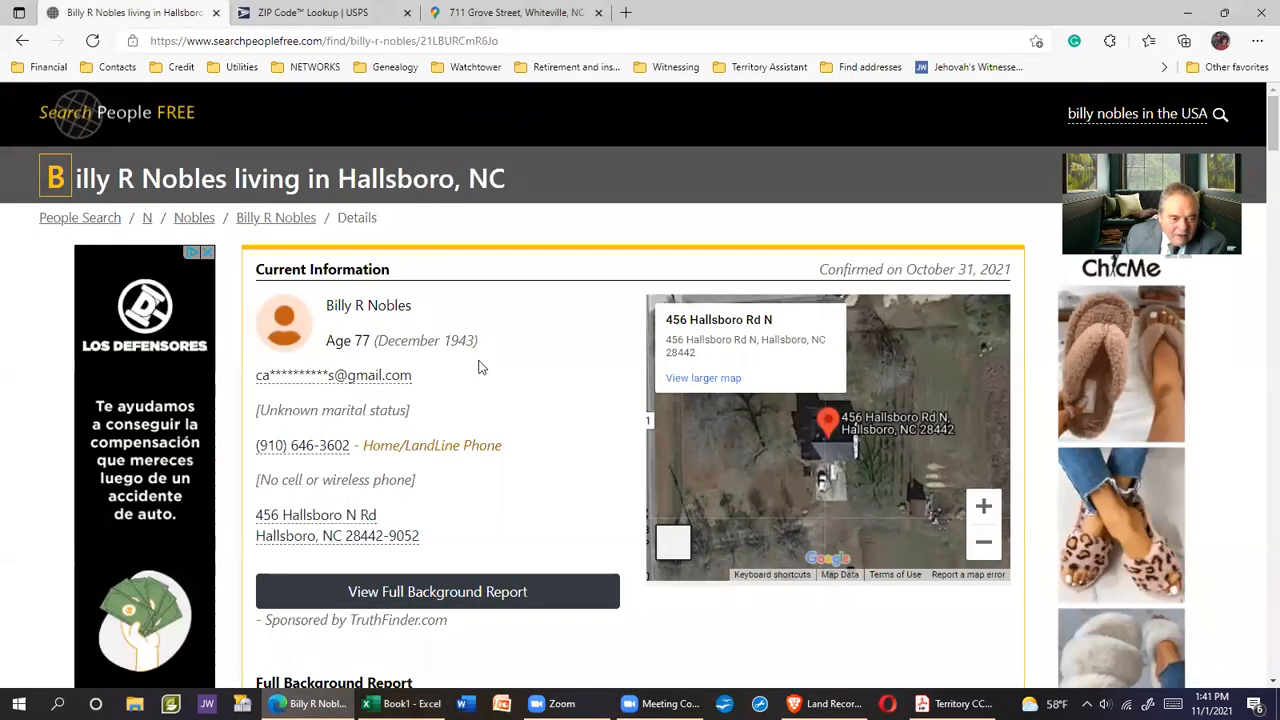
Open the 75-year-old resident's detailed record from the address listing and pass verification
scroll(478, 368, down, 2)
click(23, 44)
scroll(534, 346, down, 7)
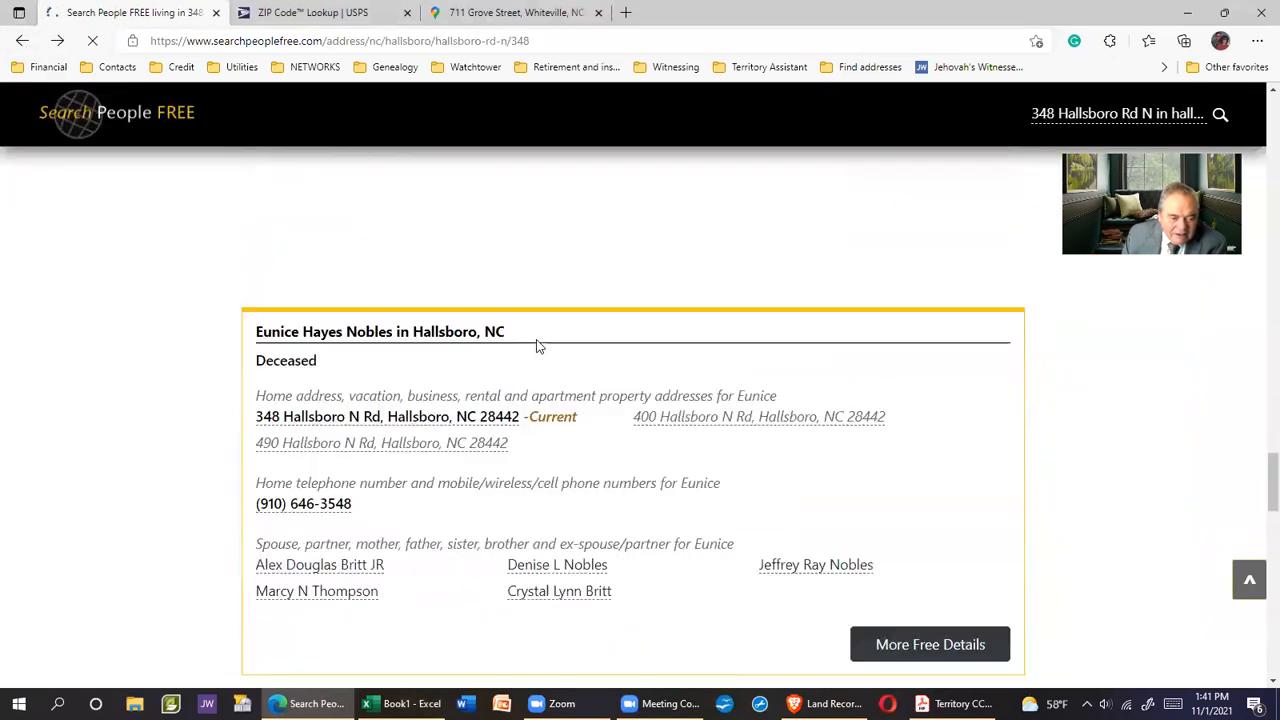
scroll(534, 346, down, 1)
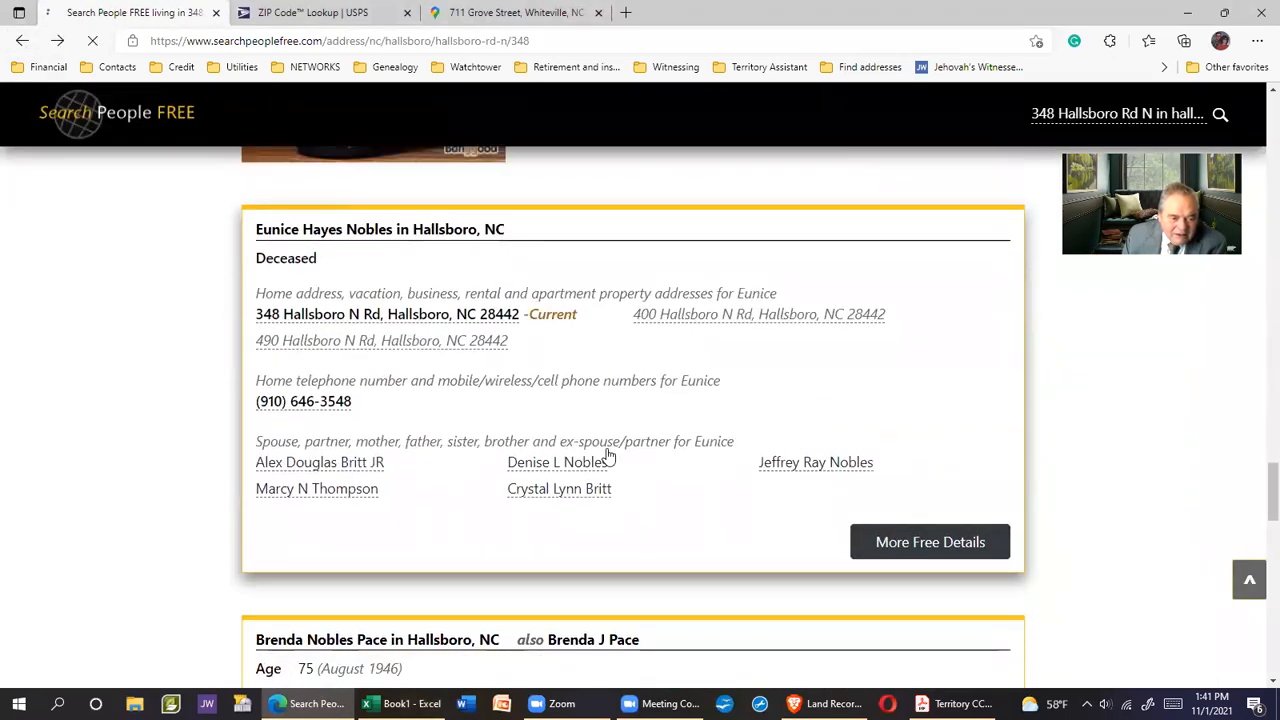
scroll(608, 455, down, 4)
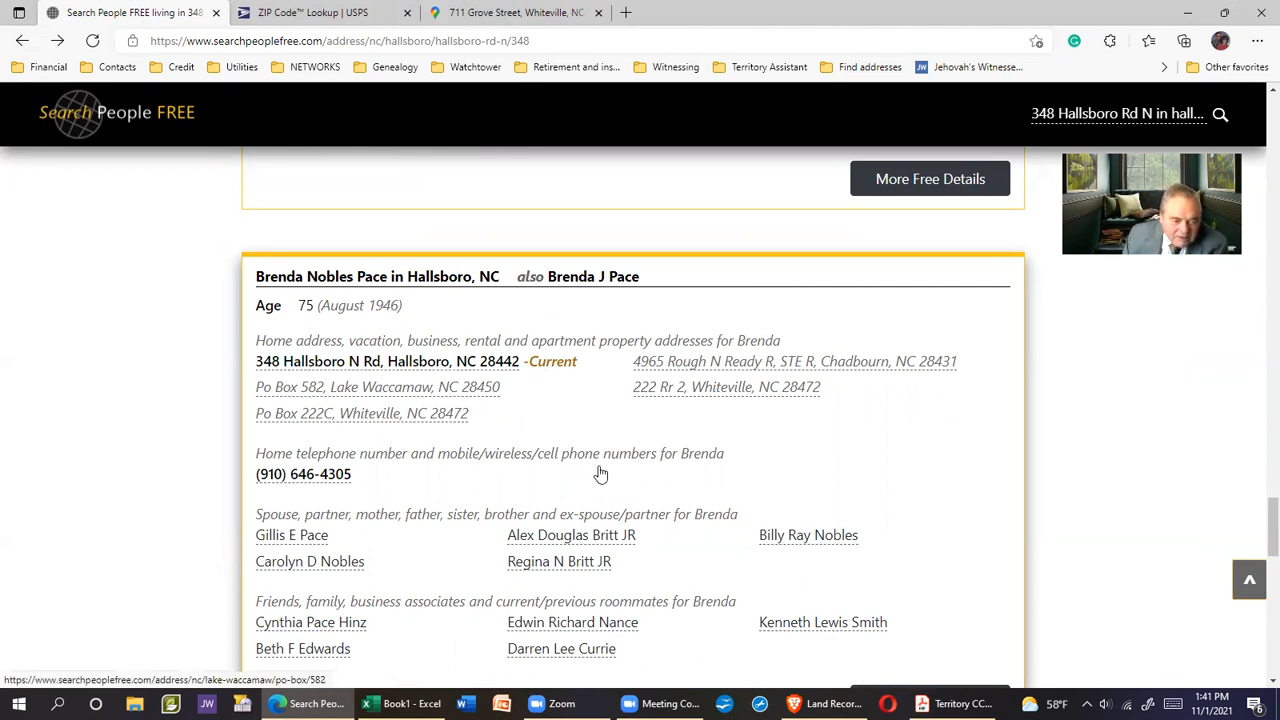
scroll(600, 475, down, 1)
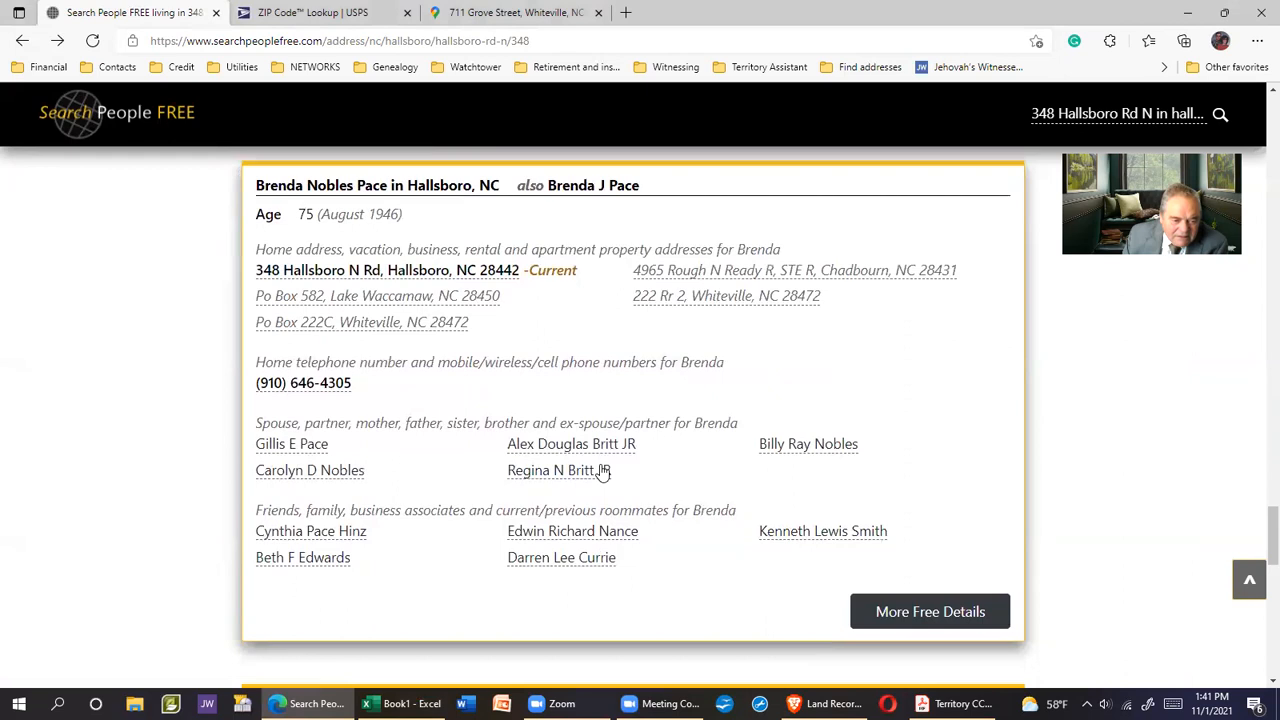
click(378, 190)
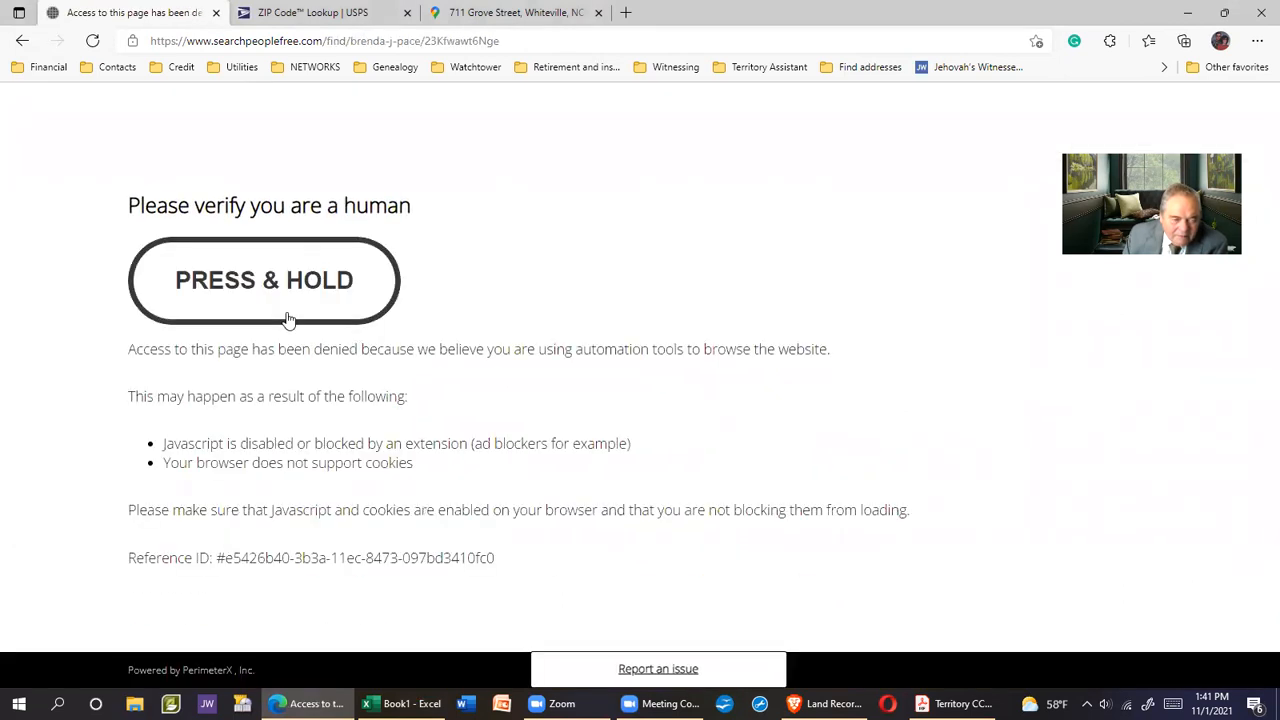
drag(268, 288, 268, 290)
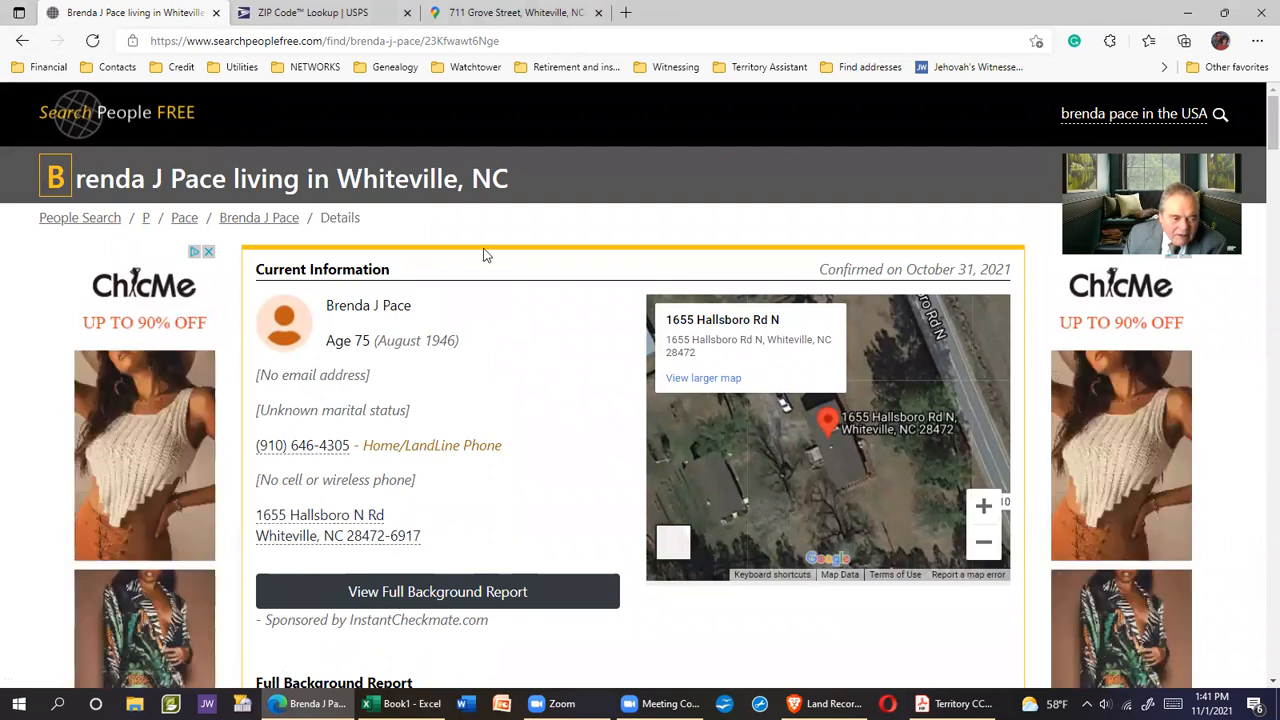
click(22, 40)
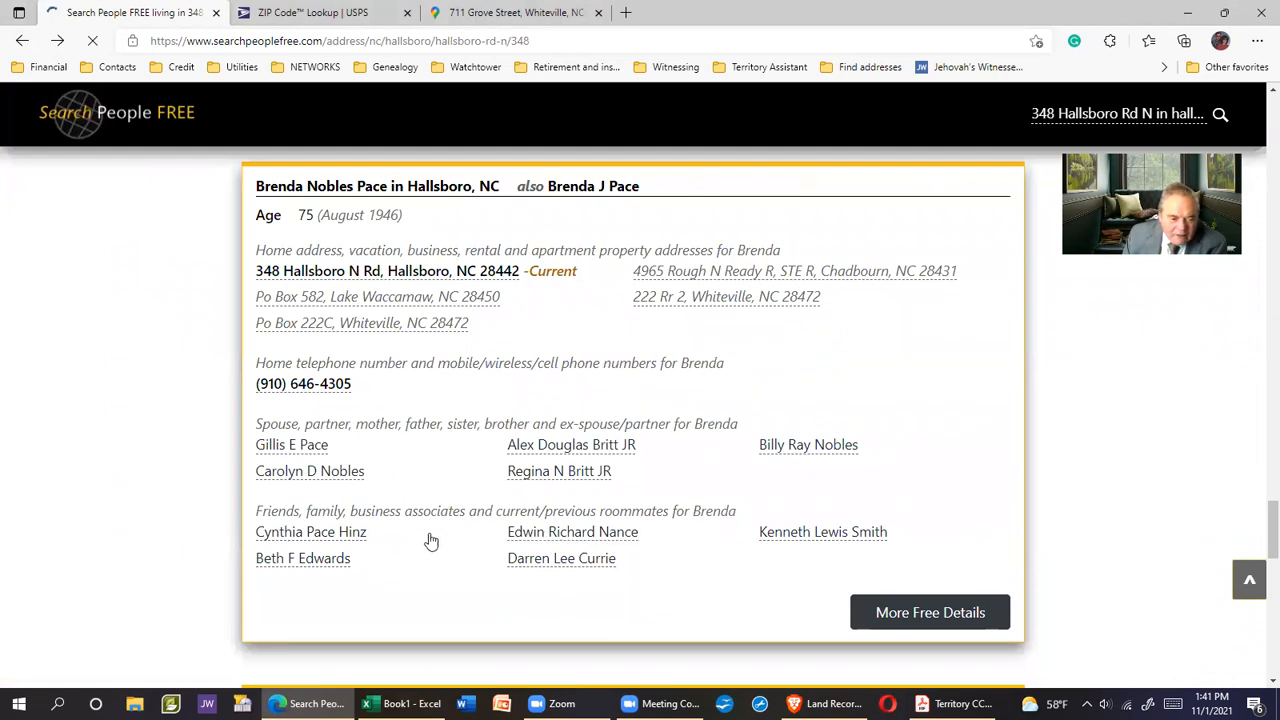
scroll(432, 539, down, 1)
scroll(432, 539, down, 3)
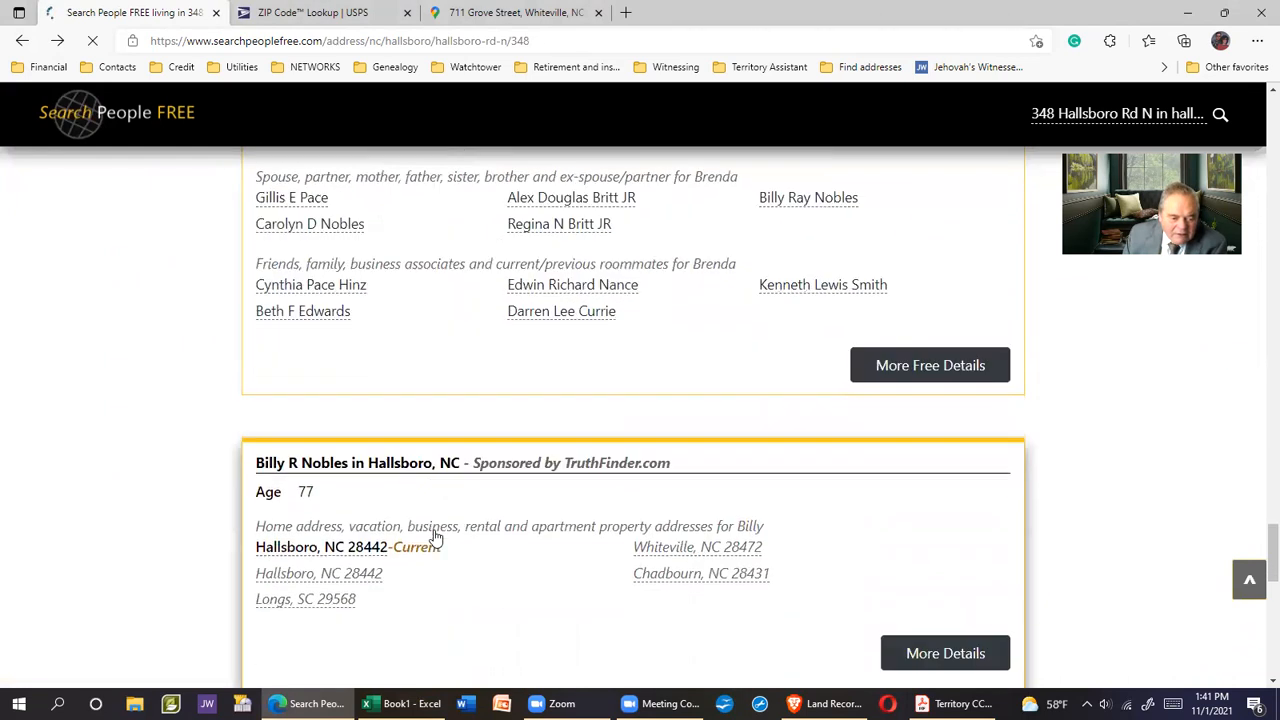
scroll(436, 535, up, 6)
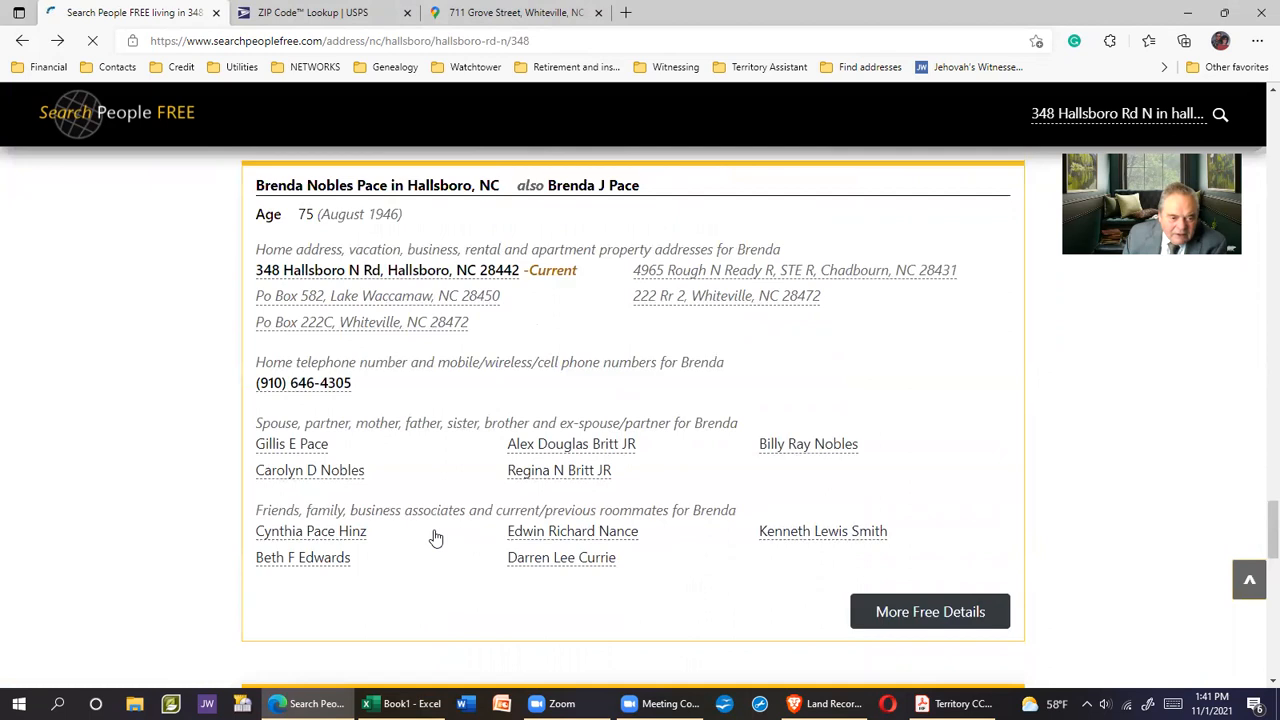
scroll(440, 523, down, 2)
scroll(536, 430, down, 4)
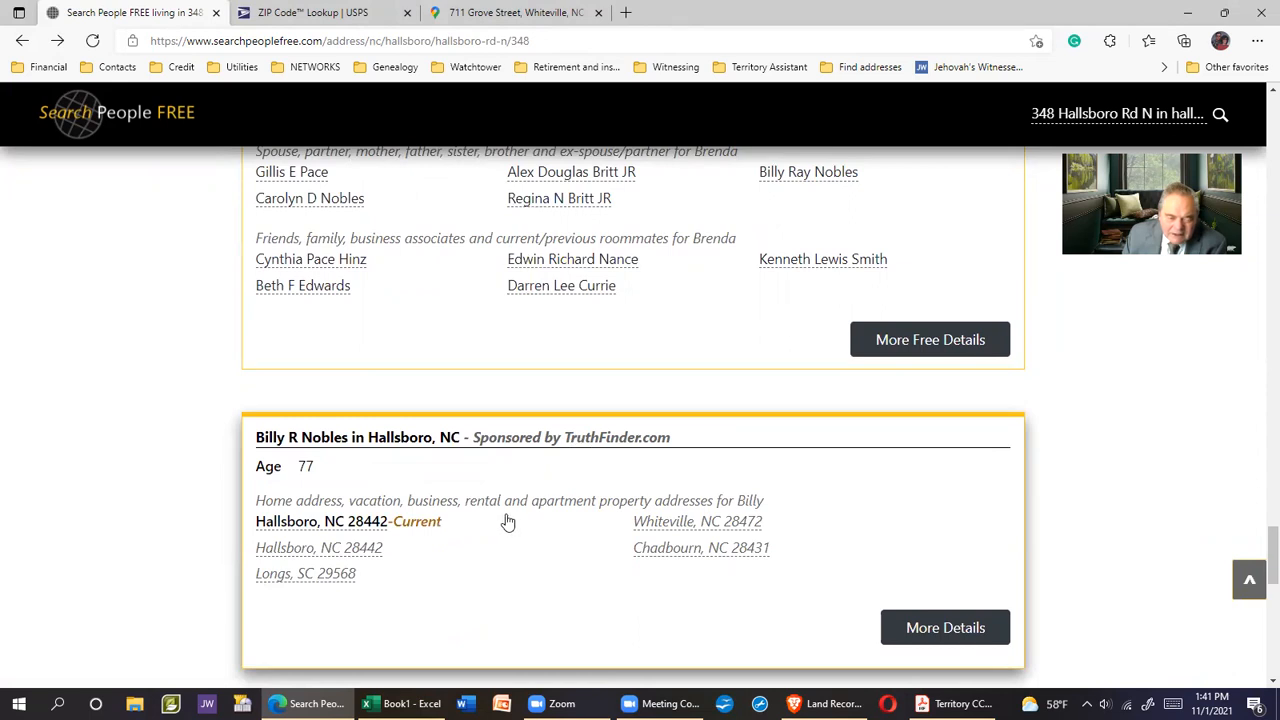
scroll(506, 520, down, 3)
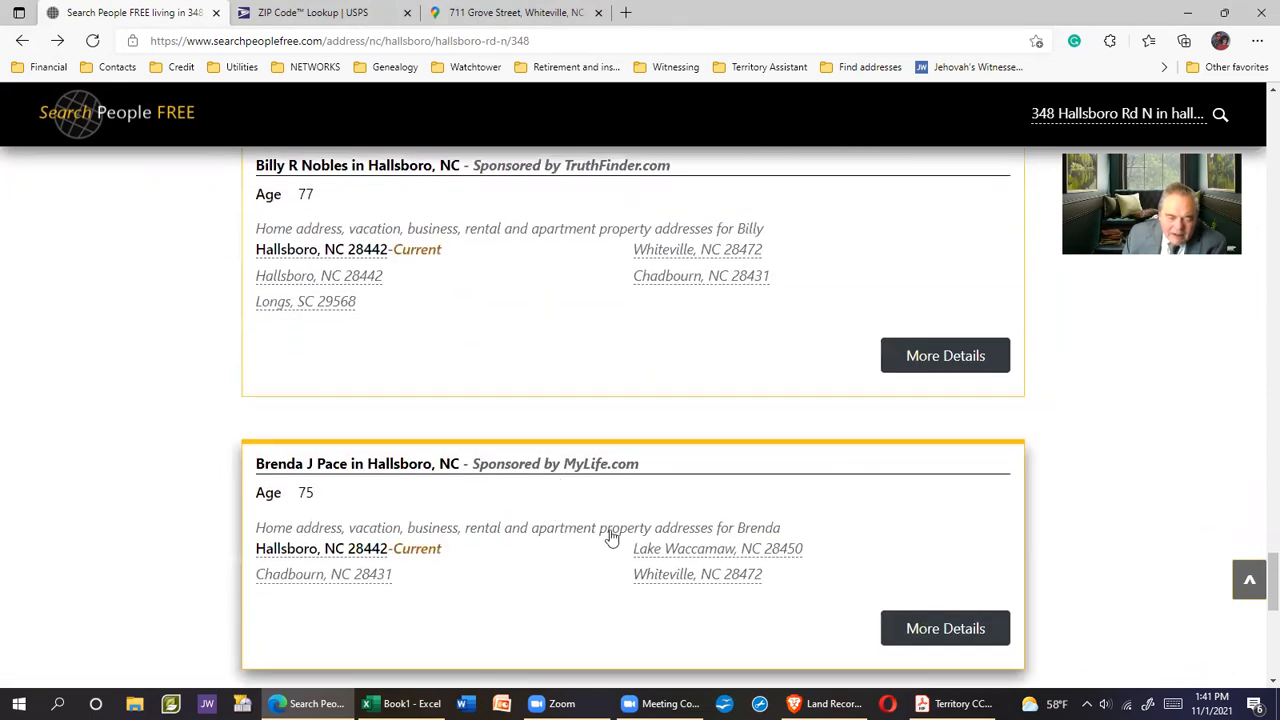
scroll(608, 530, down, 3)
scroll(609, 526, up, 2)
scroll(610, 530, up, 10)
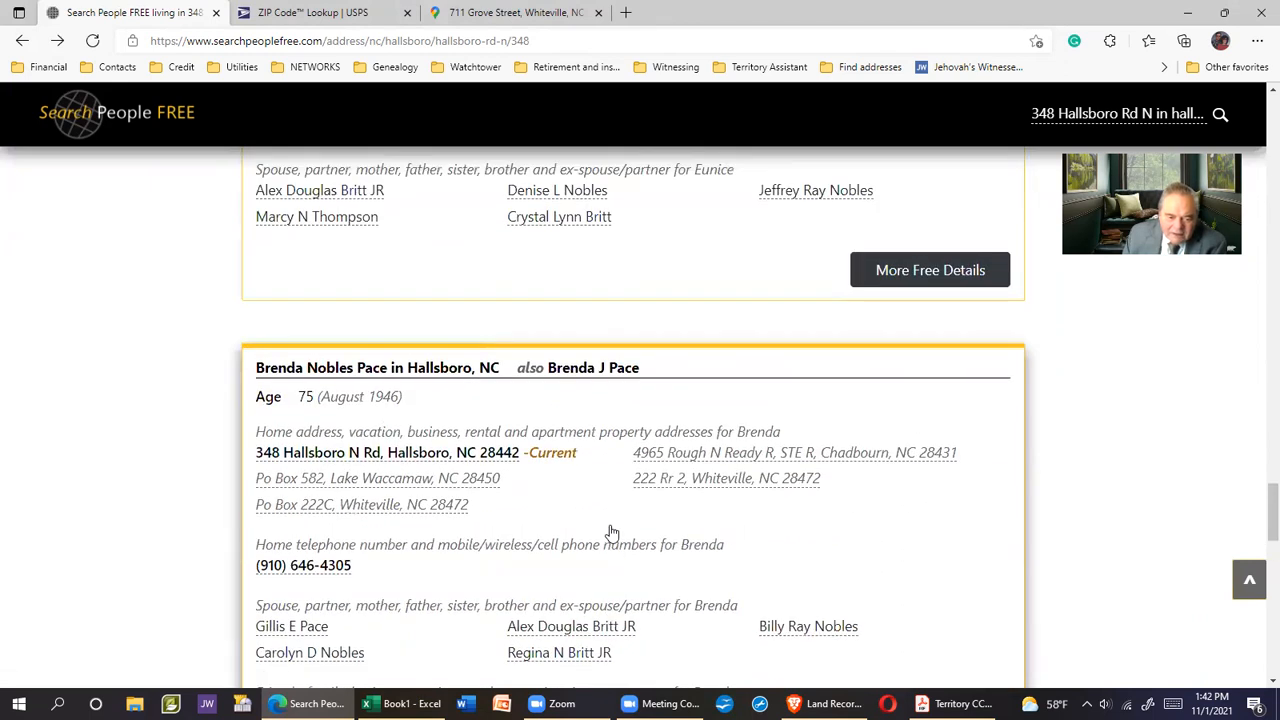
scroll(612, 533, up, 5)
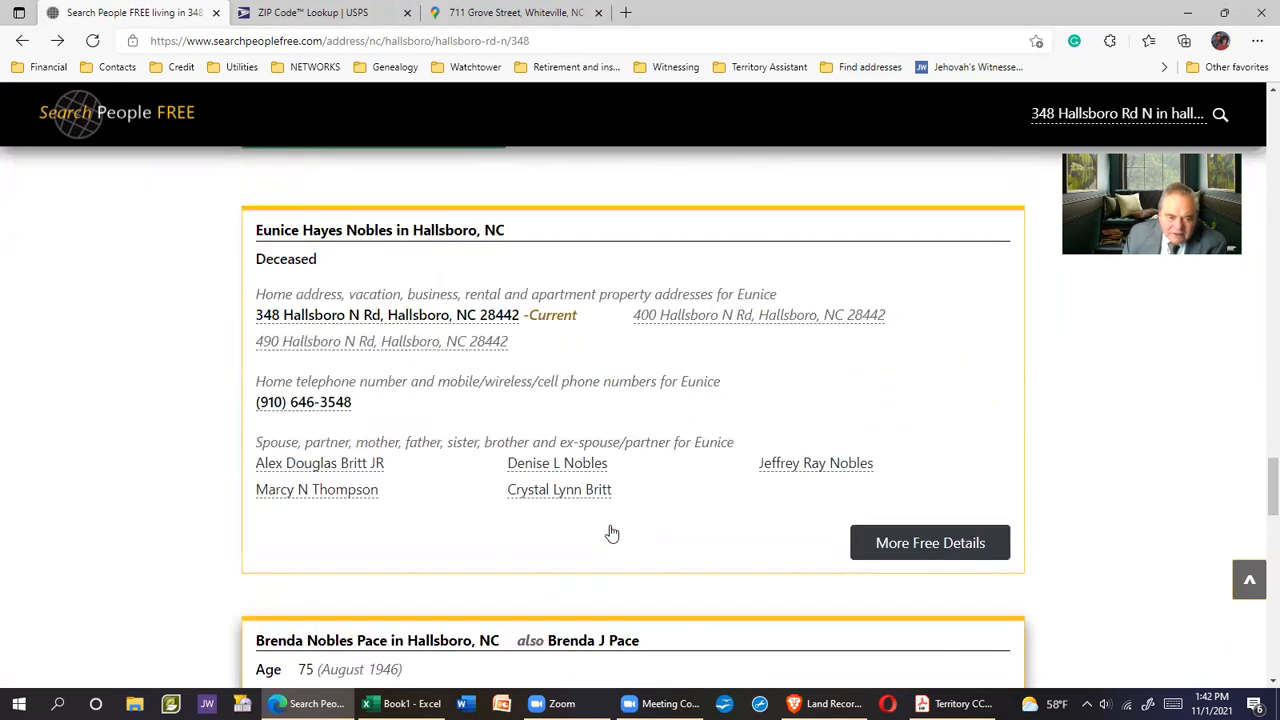
scroll(612, 533, up, 3)
scroll(612, 533, down, 9)
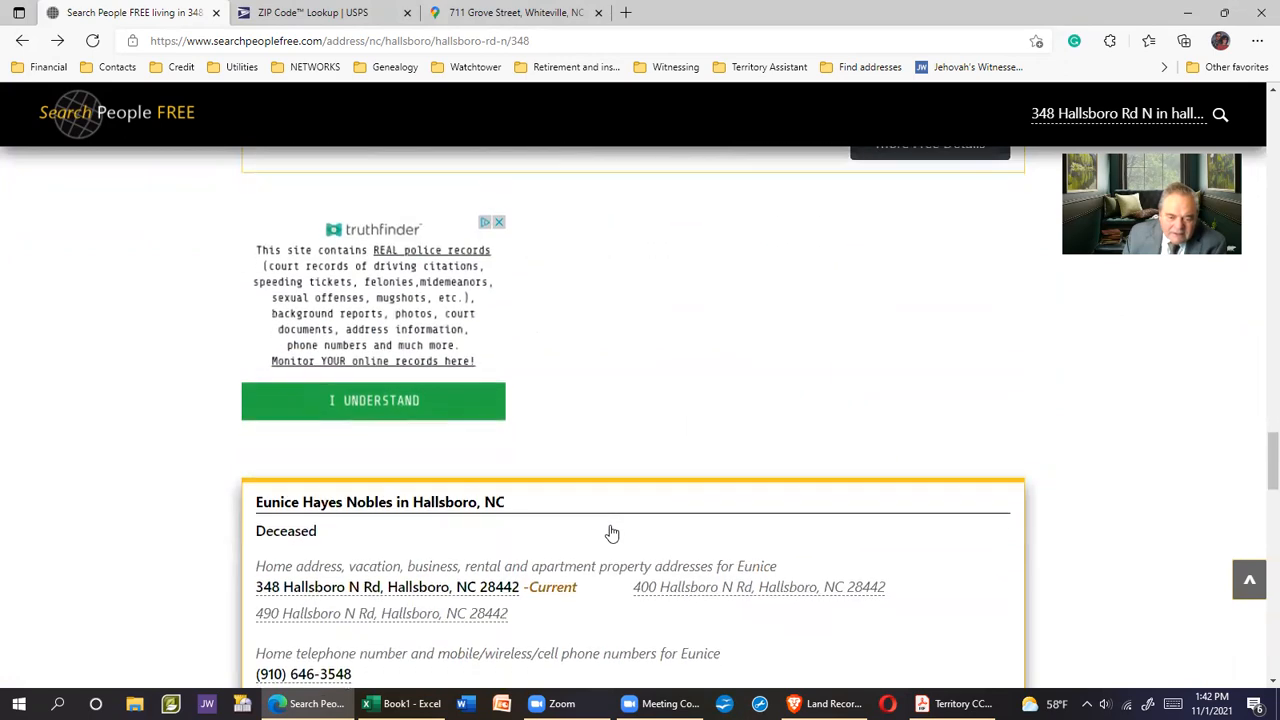
scroll(612, 533, down, 10)
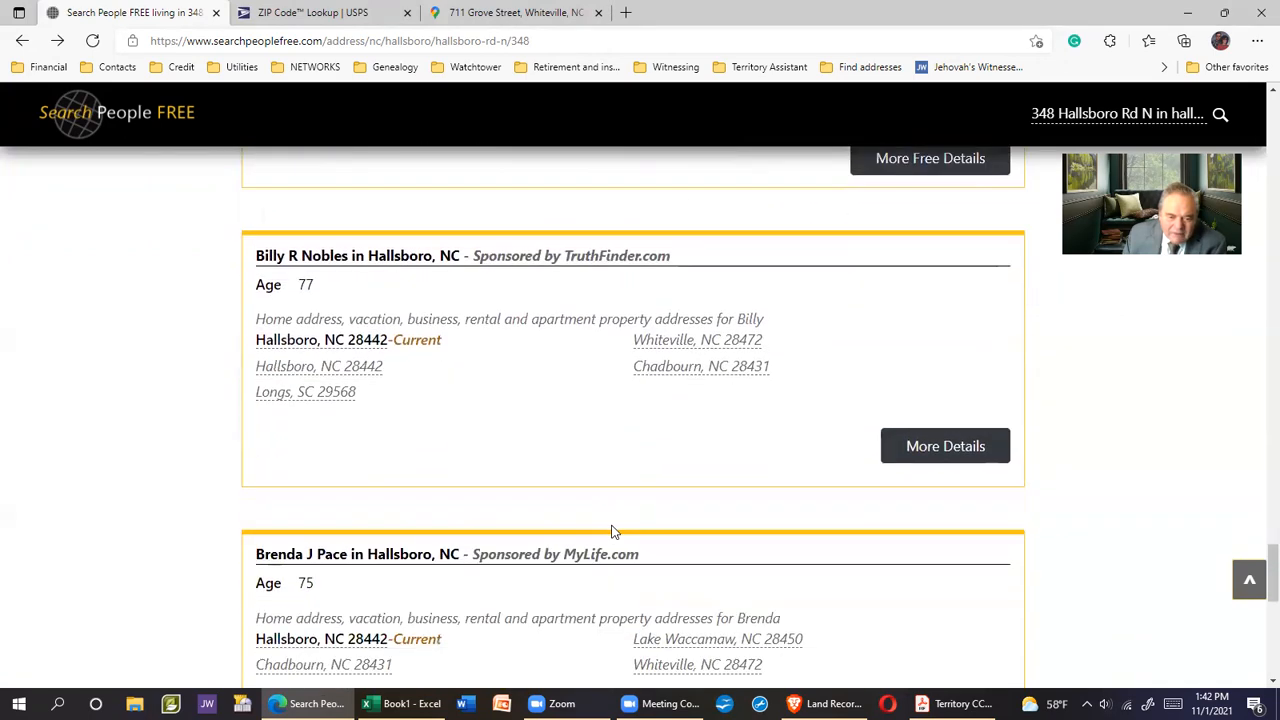
scroll(605, 531, up, 10)
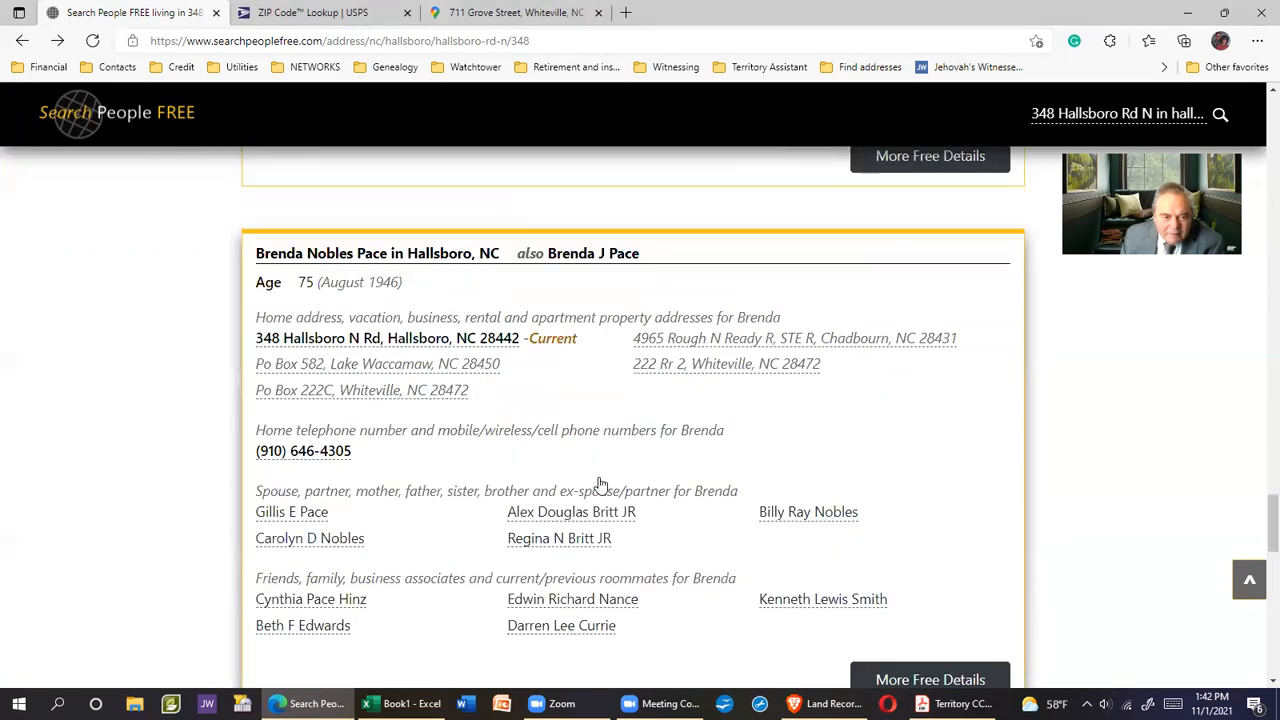
scroll(603, 483, up, 2)
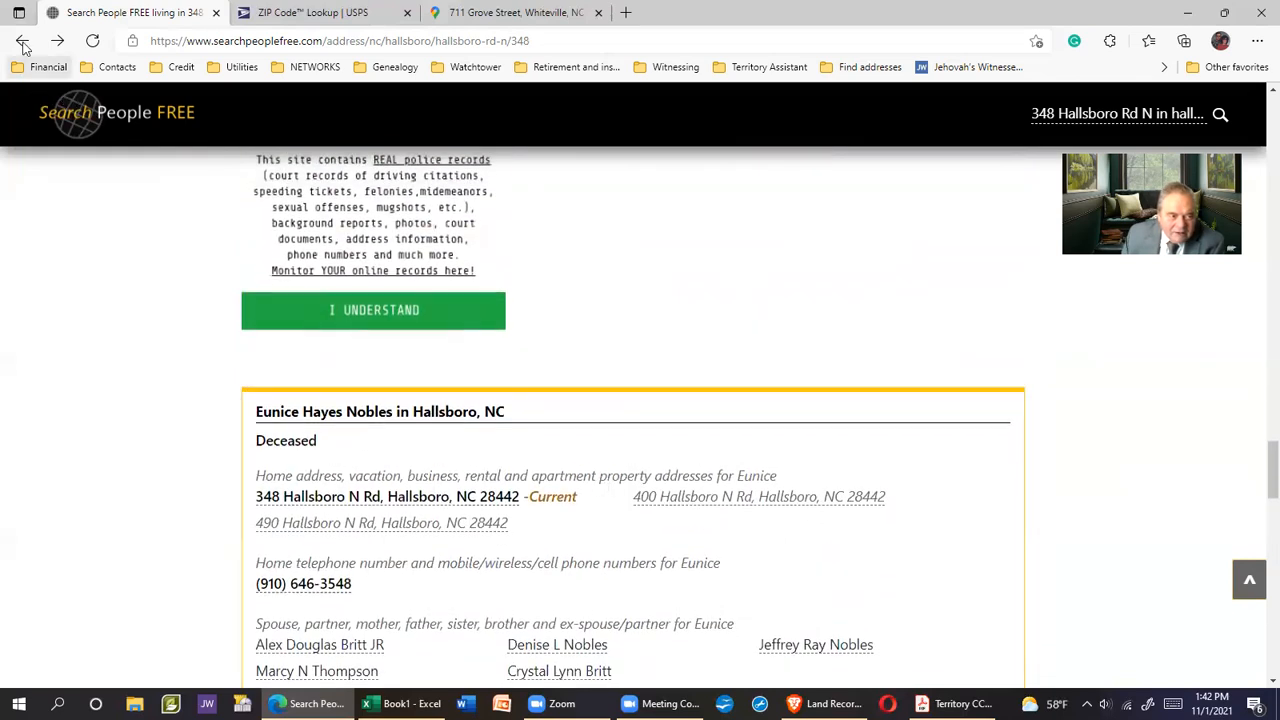
Number cells A6:A10 from 1 to 5, then select A6:G10
click(400, 703)
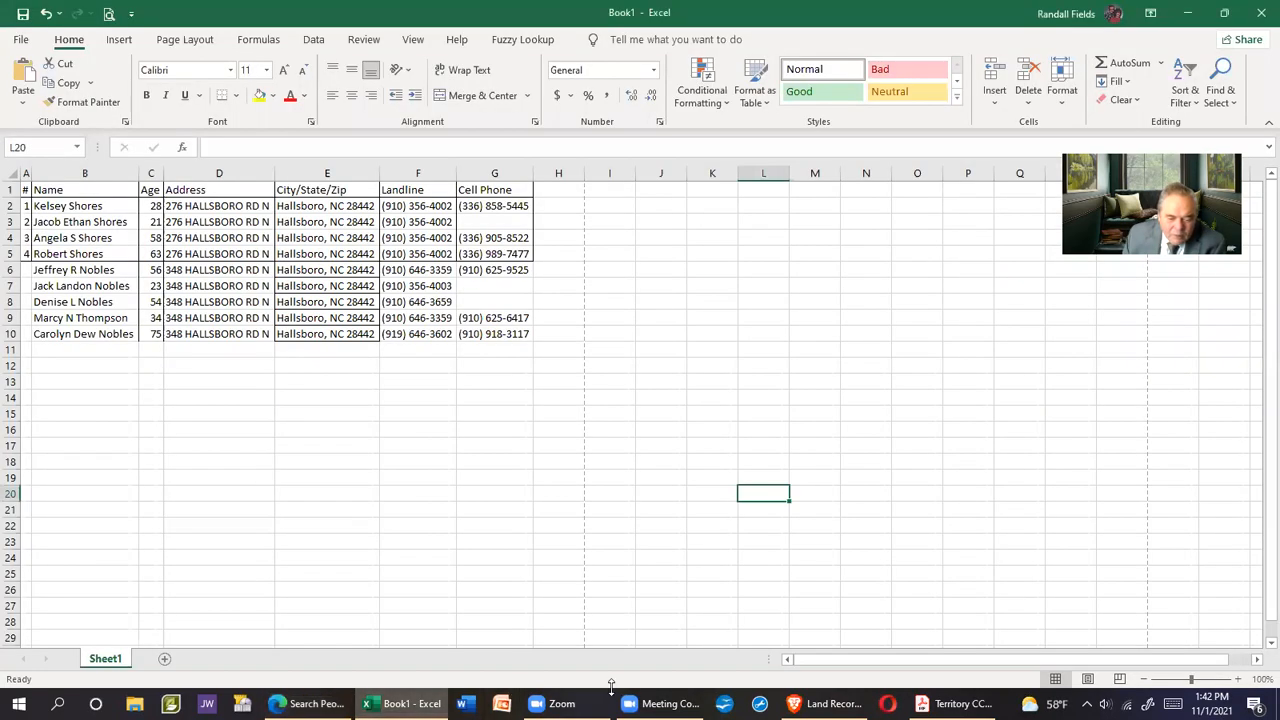
click(611, 687)
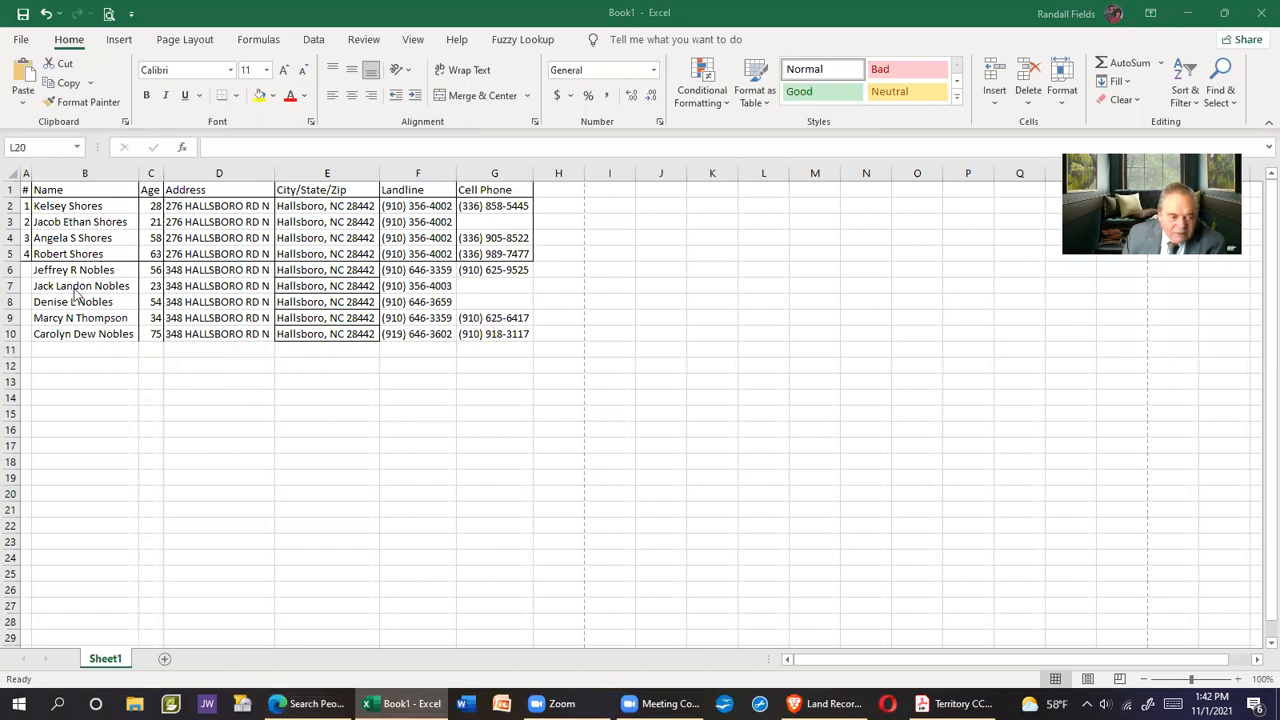
click(22, 267)
click(27, 269)
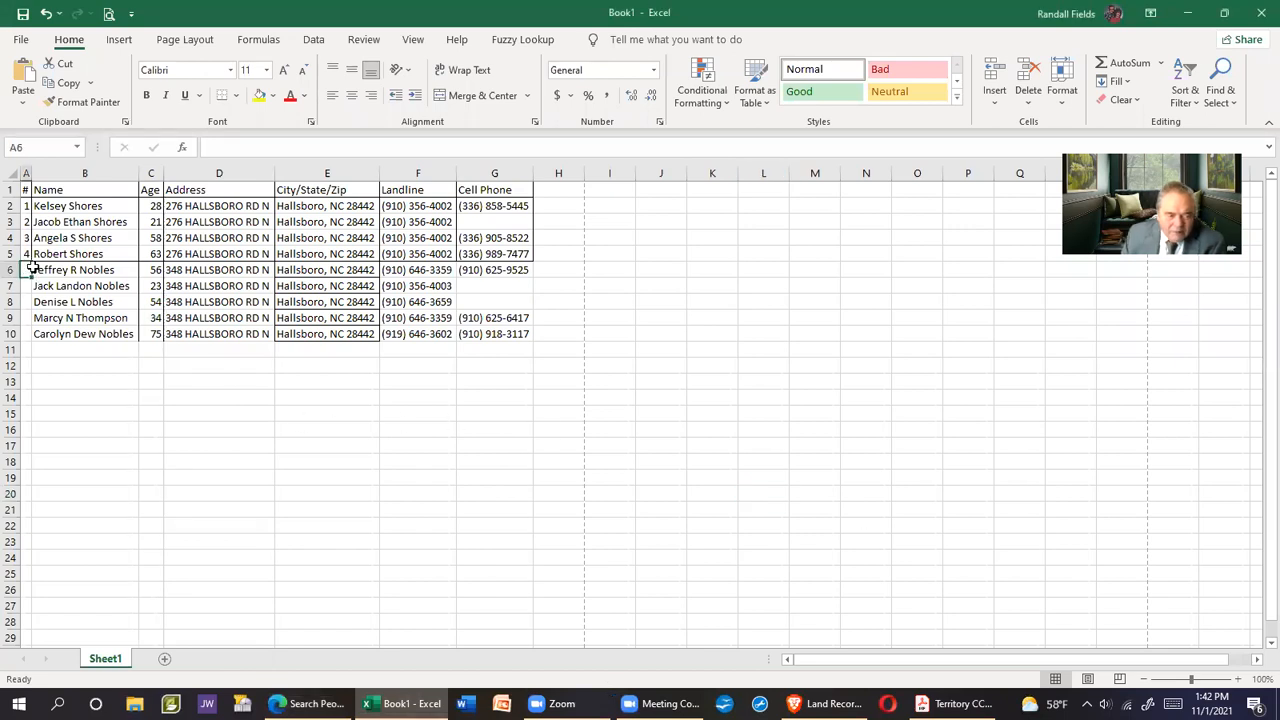
text(1)
key(Return)
text(2)
key(Return)
text(3)
key(Return)
text(4)
key(Return)
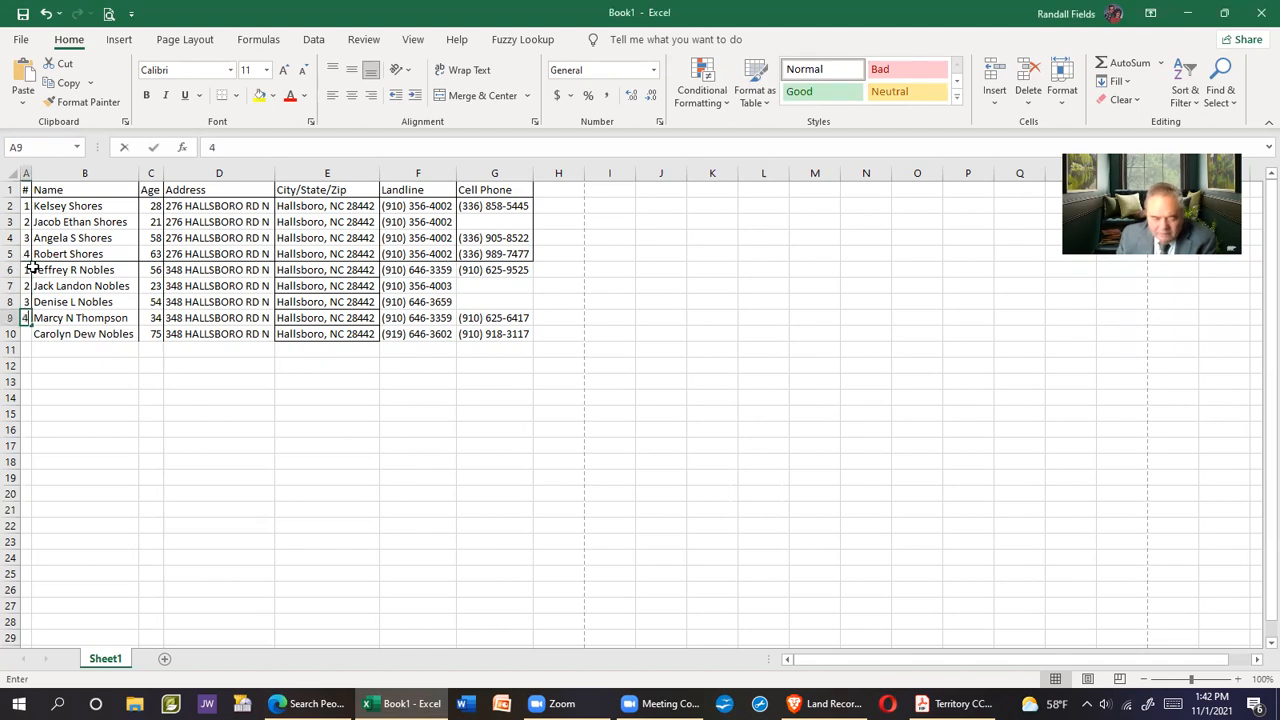
text(5)
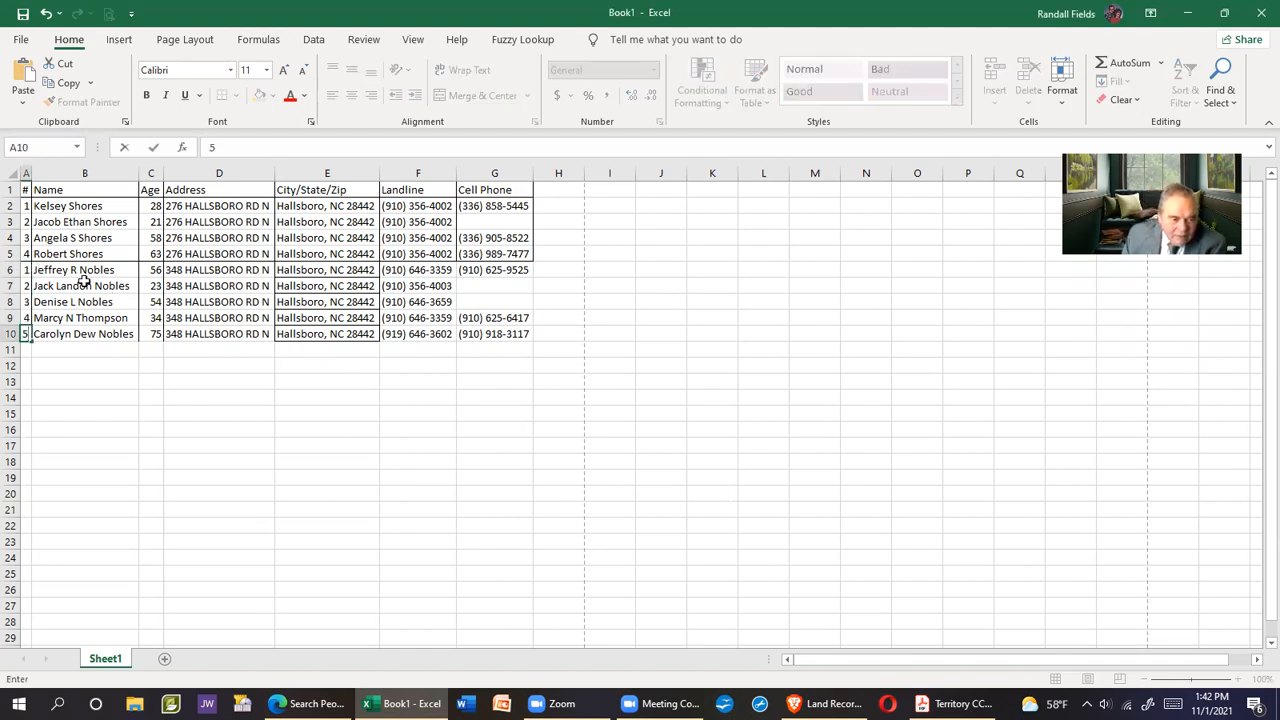
drag(27, 269, 498, 333)
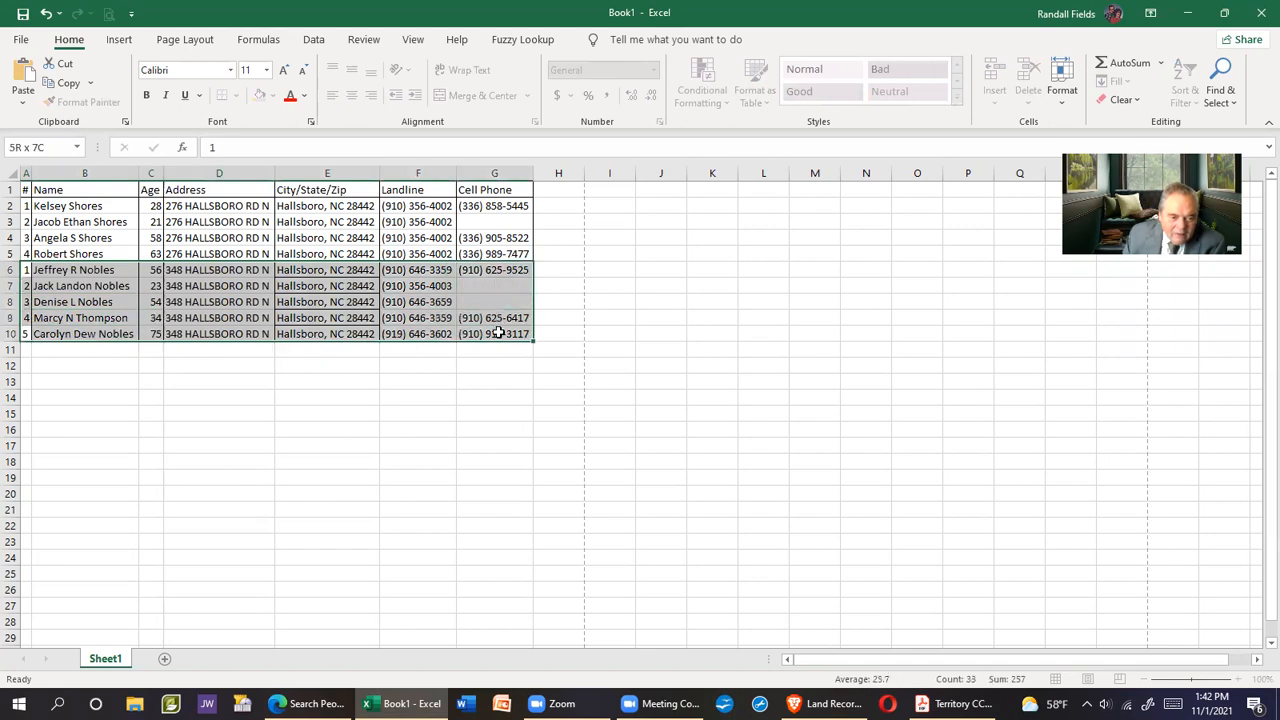
Give A6:G10 an outline and inside vertical borders with no inside horizontal lines
right_click(342, 310)
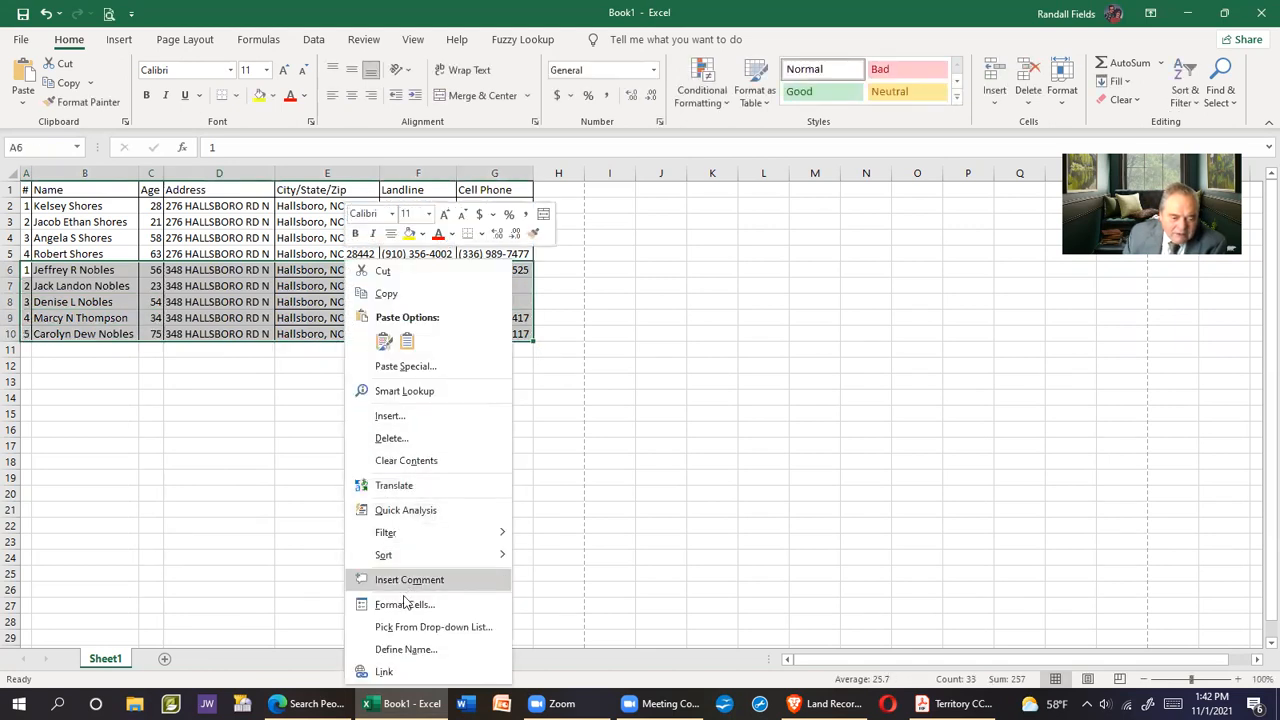
click(405, 604)
click(415, 378)
click(415, 521)
click(337, 471)
click(337, 471)
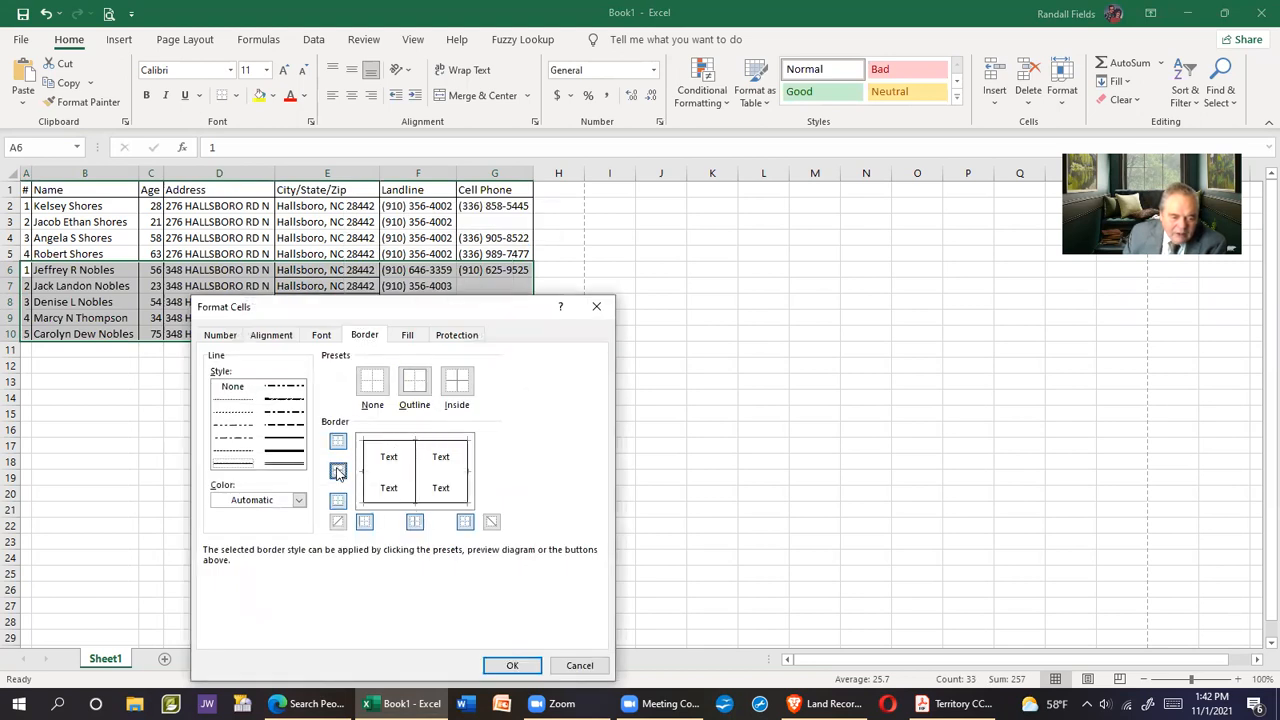
click(615, 621)
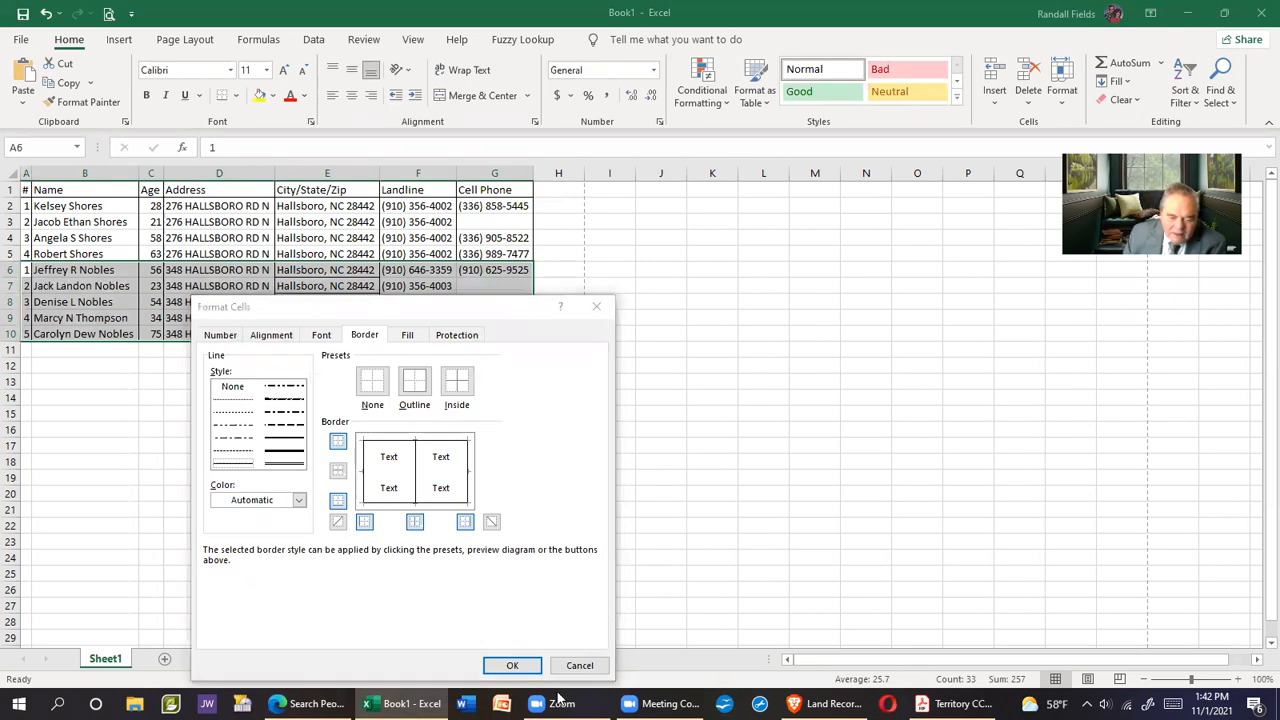
click(512, 665)
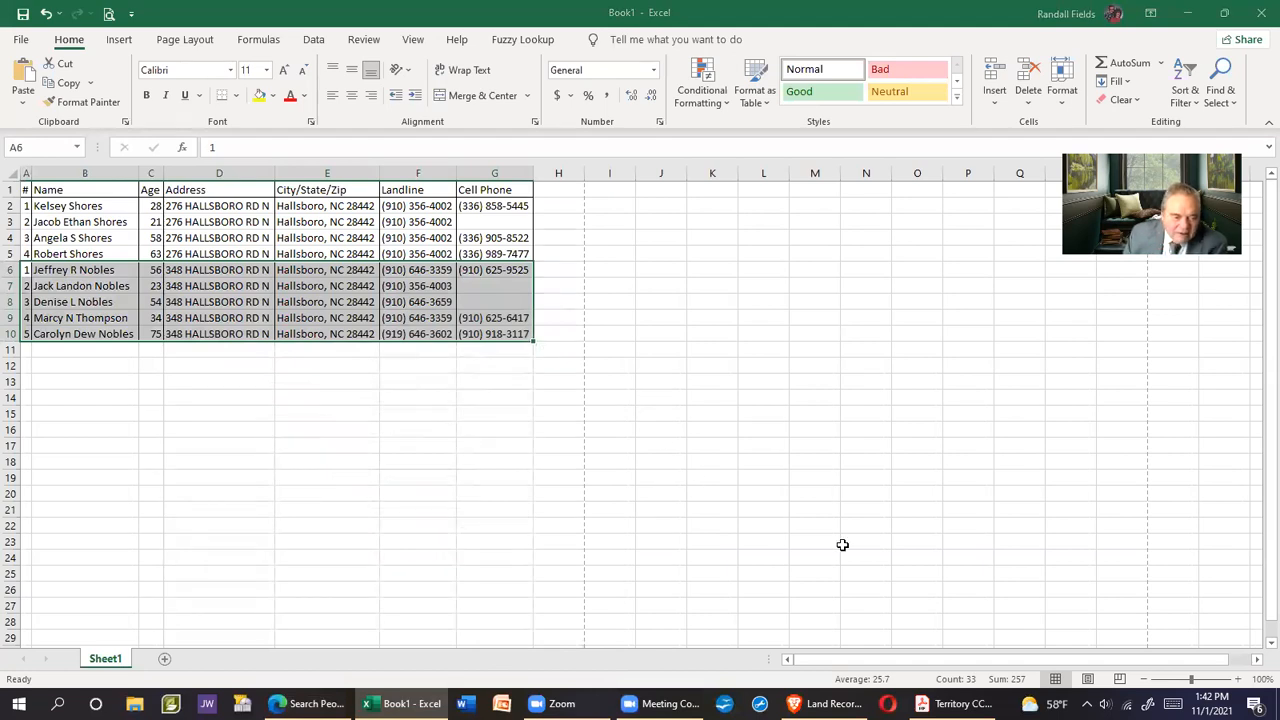
click(566, 434)
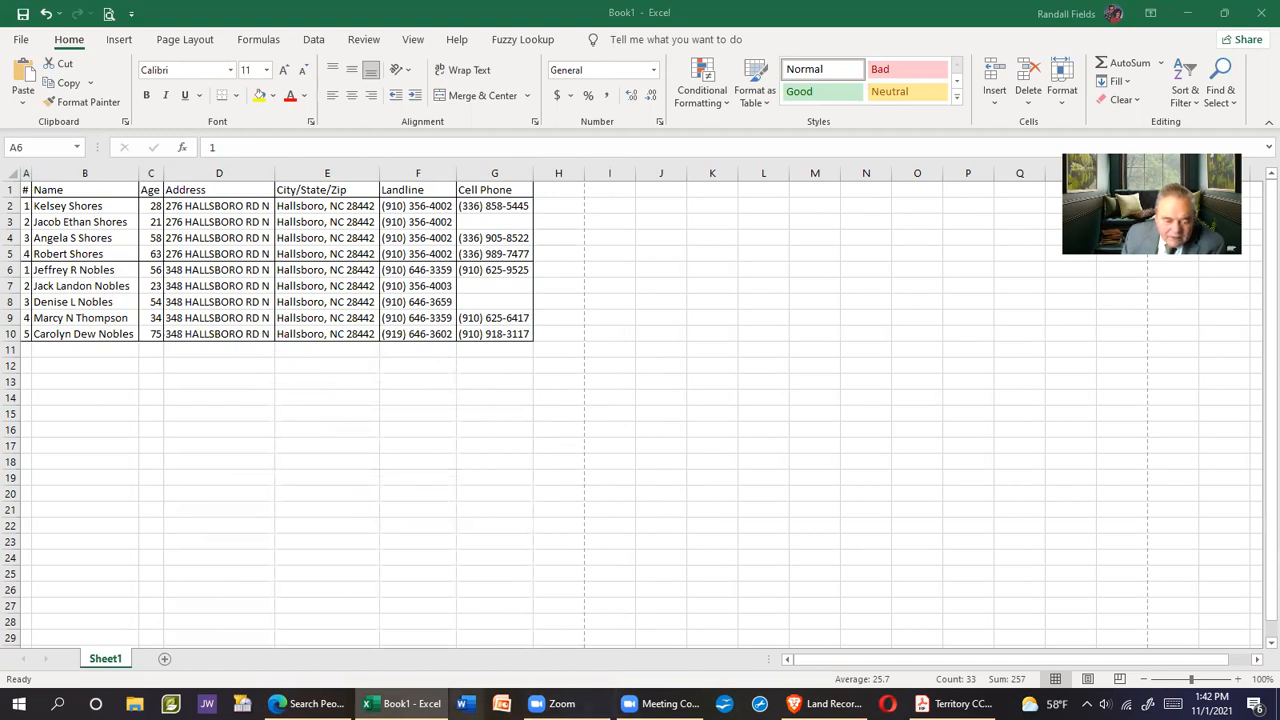
mouse_move(312, 703)
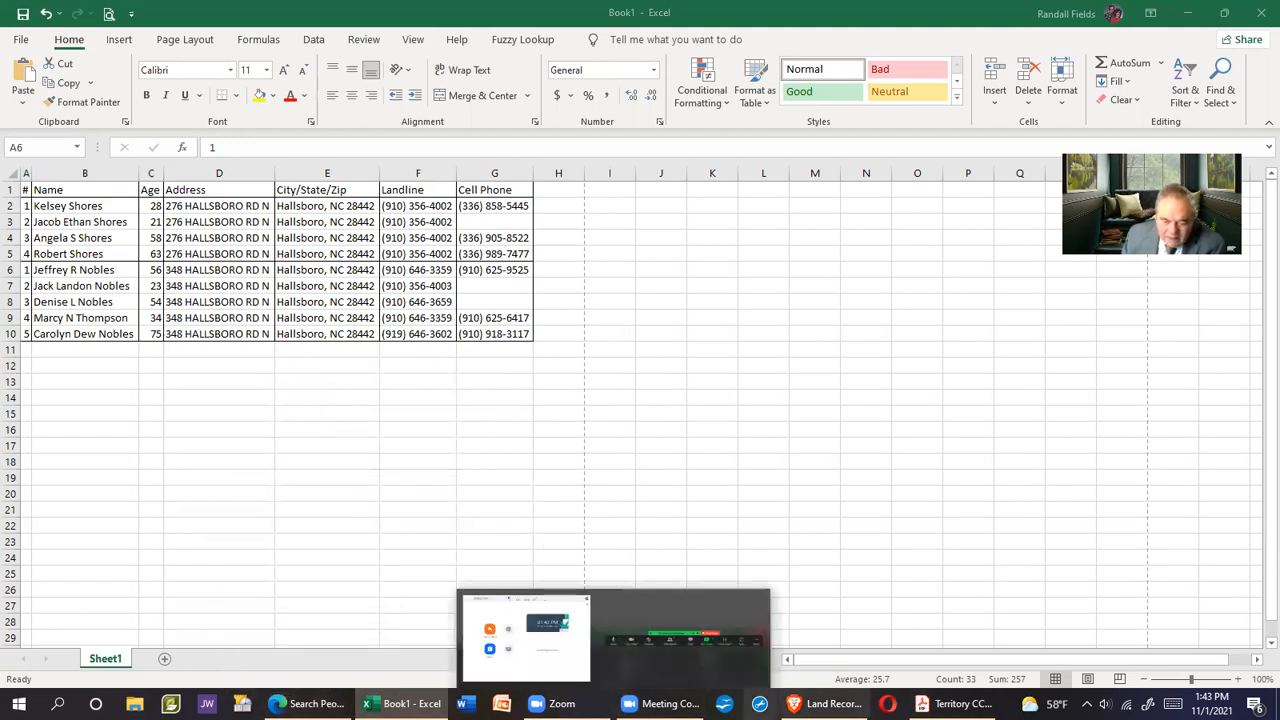
Pan the Land Records aerial map north along Hallsboro Rd N past Cowpen Branch
click(826, 703)
drag(647, 318, 628, 417)
drag(611, 310, 576, 453)
drag(555, 200, 600, 571)
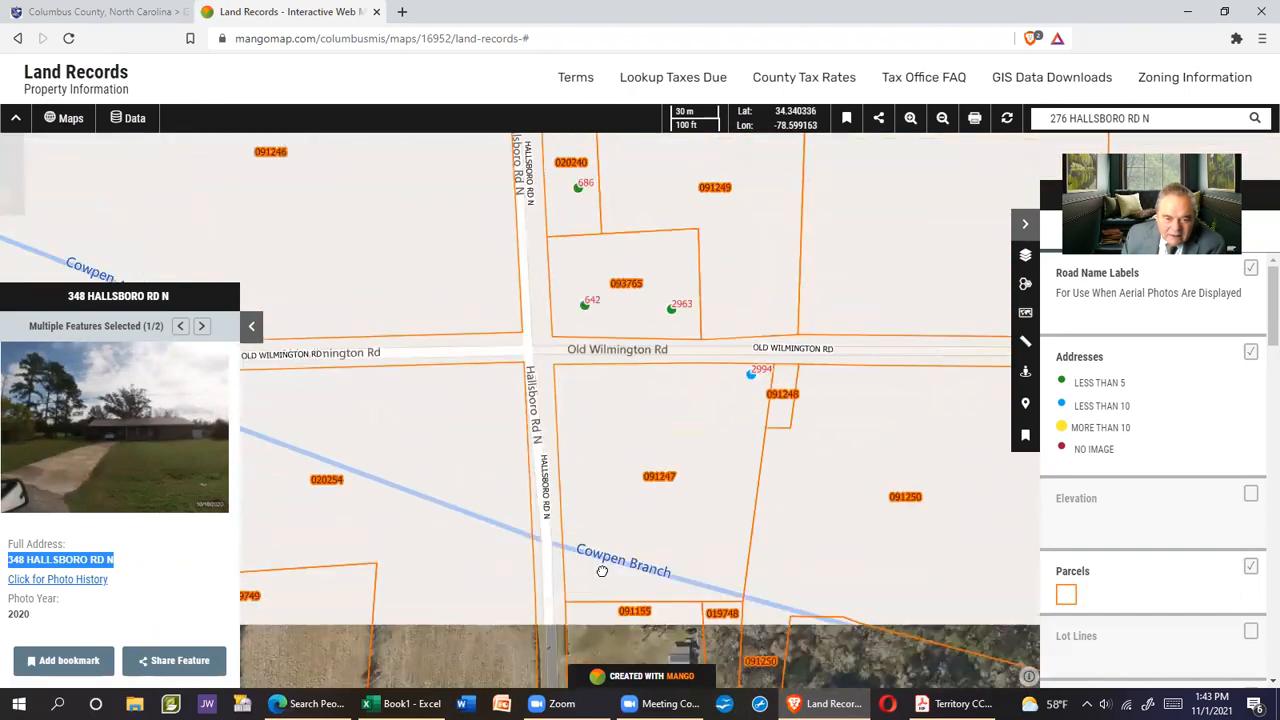
drag(606, 451, 612, 300)
drag(651, 418, 668, 200)
drag(690, 466, 691, 362)
Check addresses along Hallsboro Rd N up to Old Northeast Rd, then show the Territory CC01 PDF
drag(668, 430, 700, 210)
drag(700, 370, 690, 673)
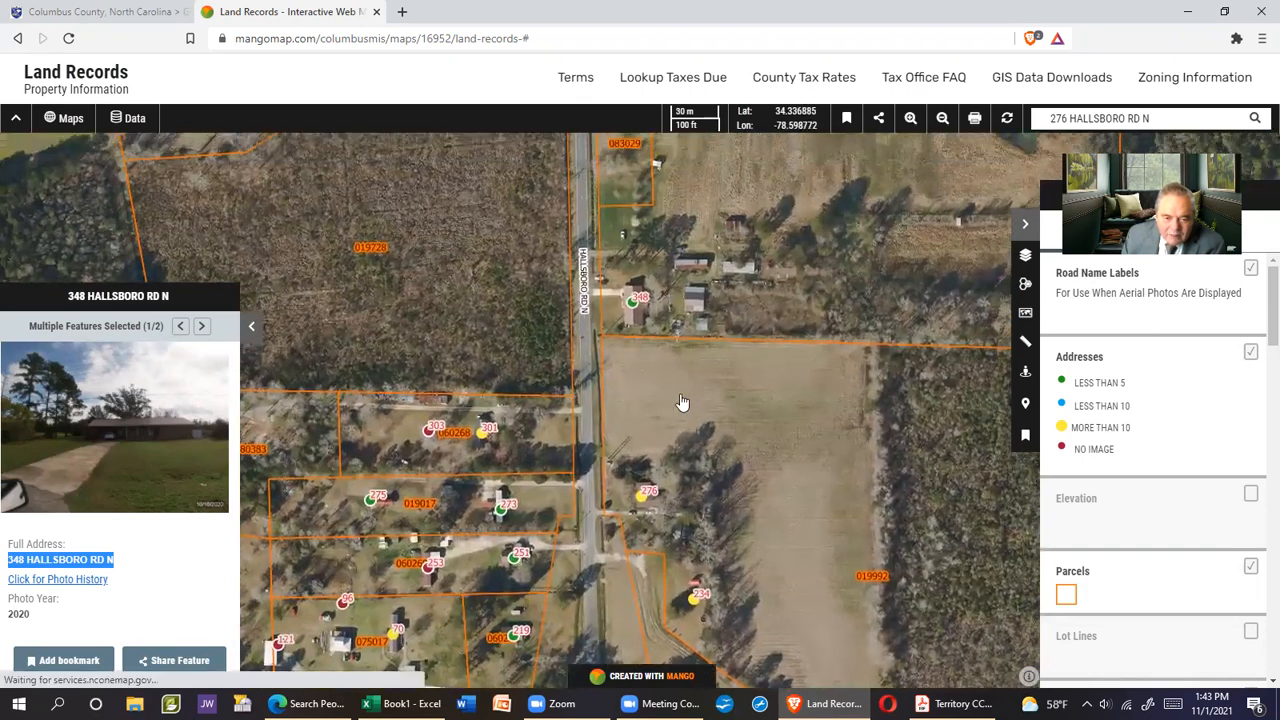
drag(686, 434, 643, 568)
drag(645, 250, 645, 500)
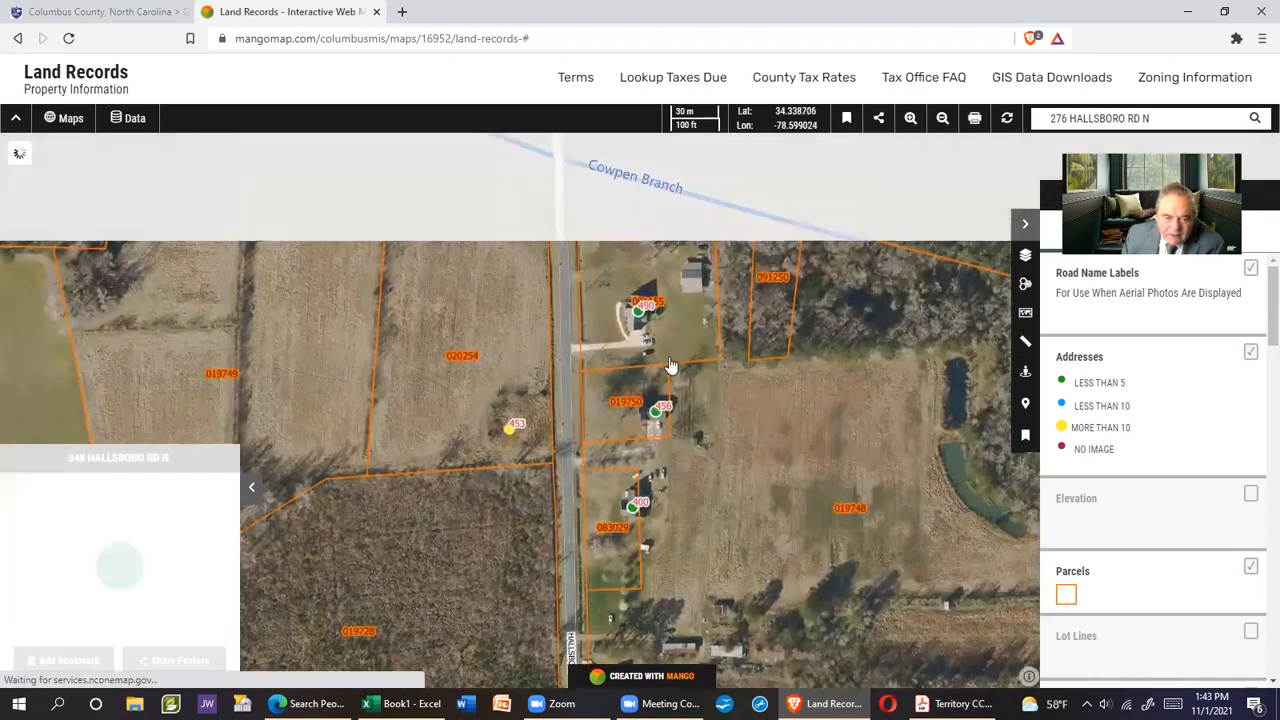
drag(636, 285, 485, 472)
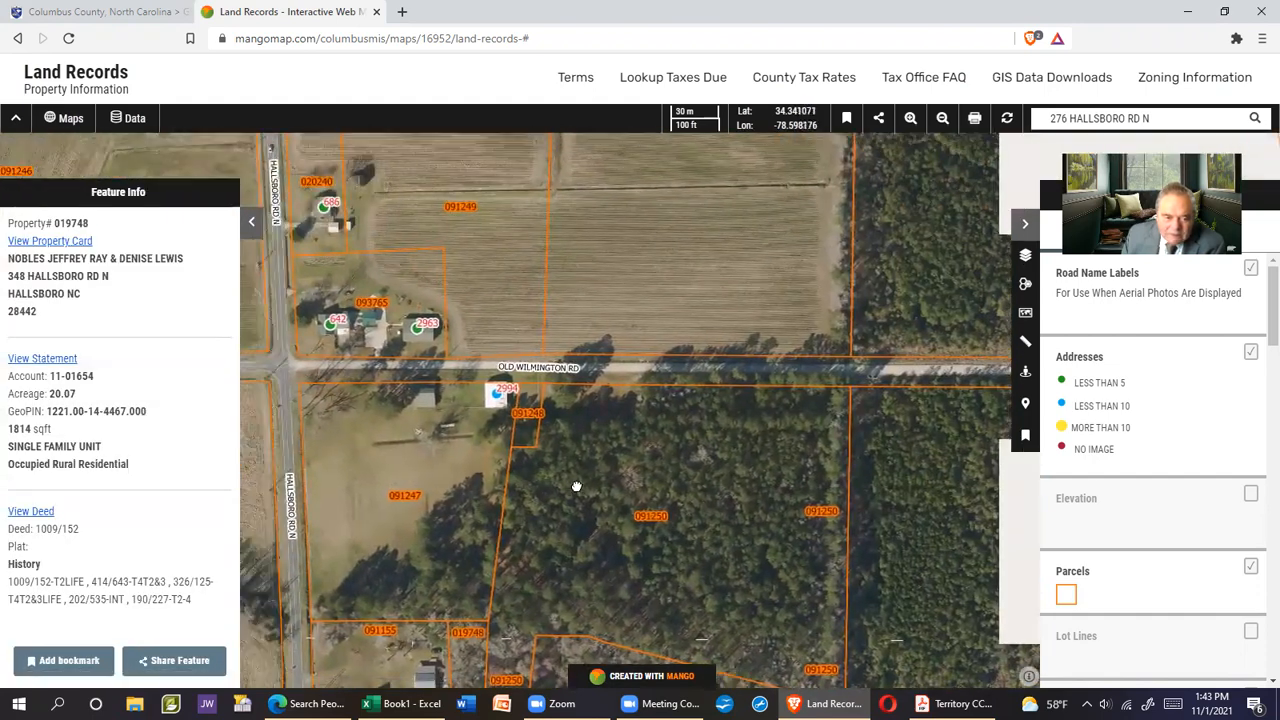
drag(491, 391, 520, 477)
drag(546, 263, 560, 523)
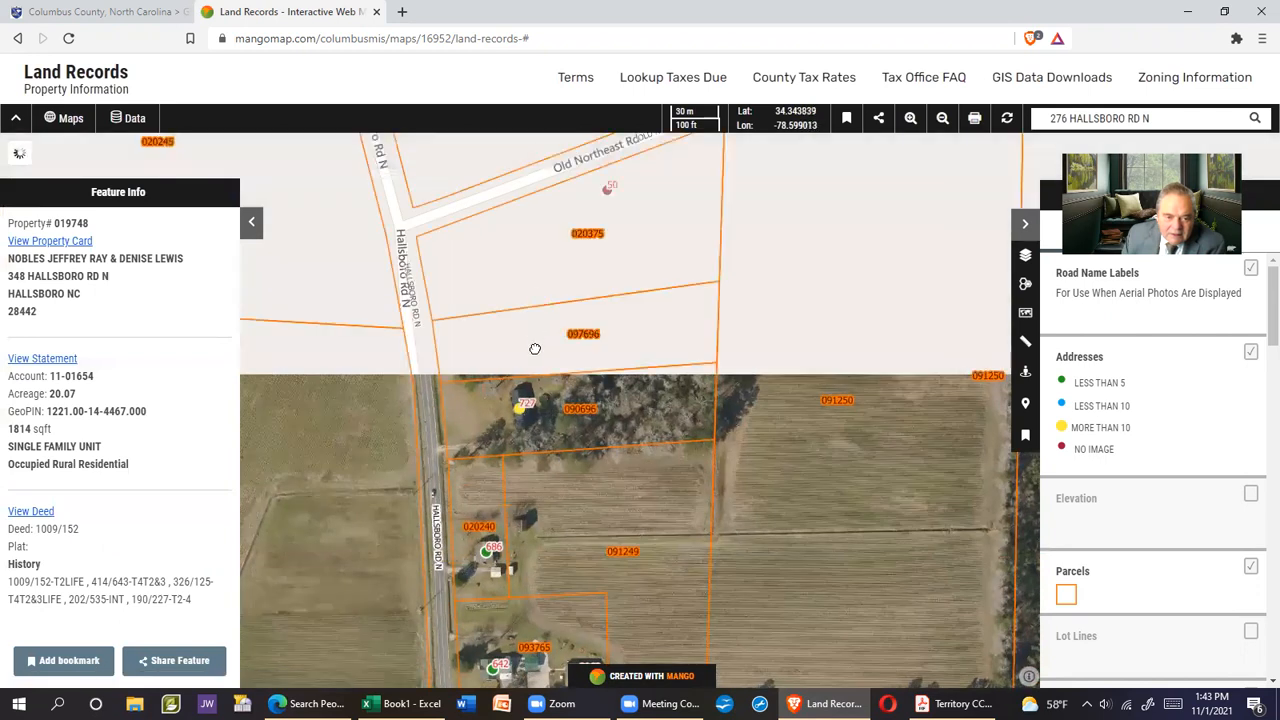
drag(531, 349, 517, 469)
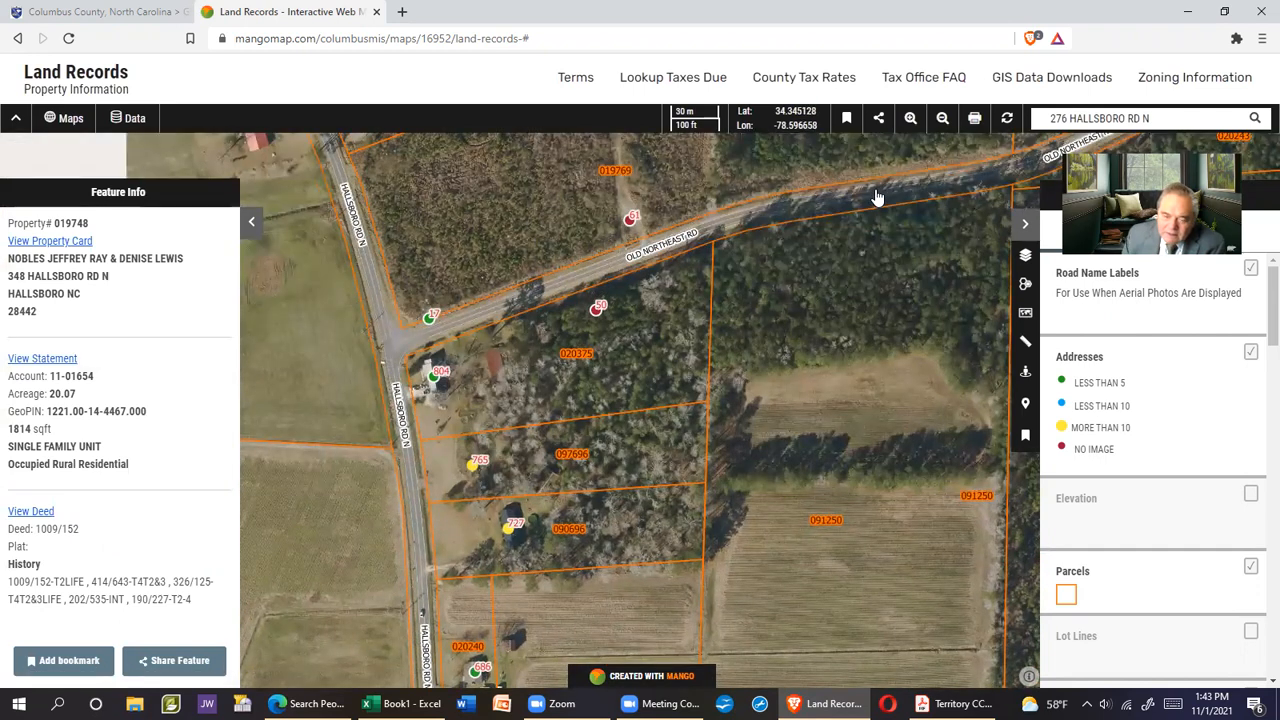
click(955, 703)
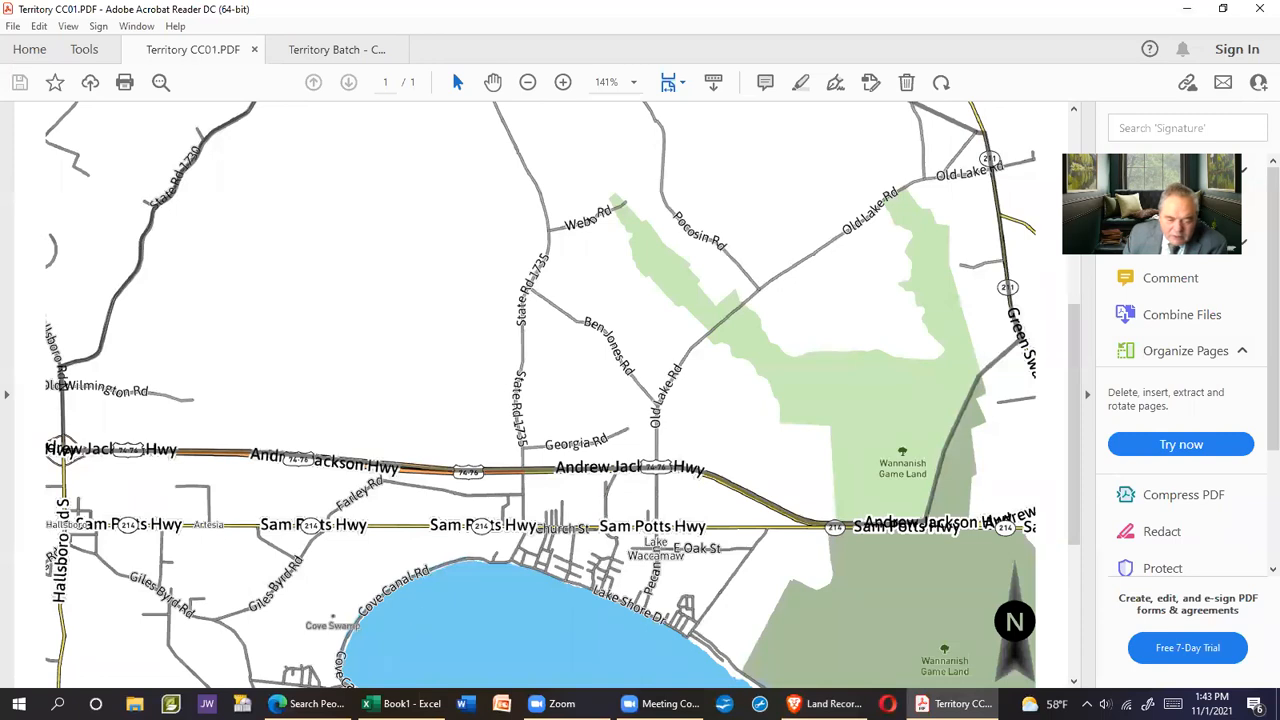
click(348, 692)
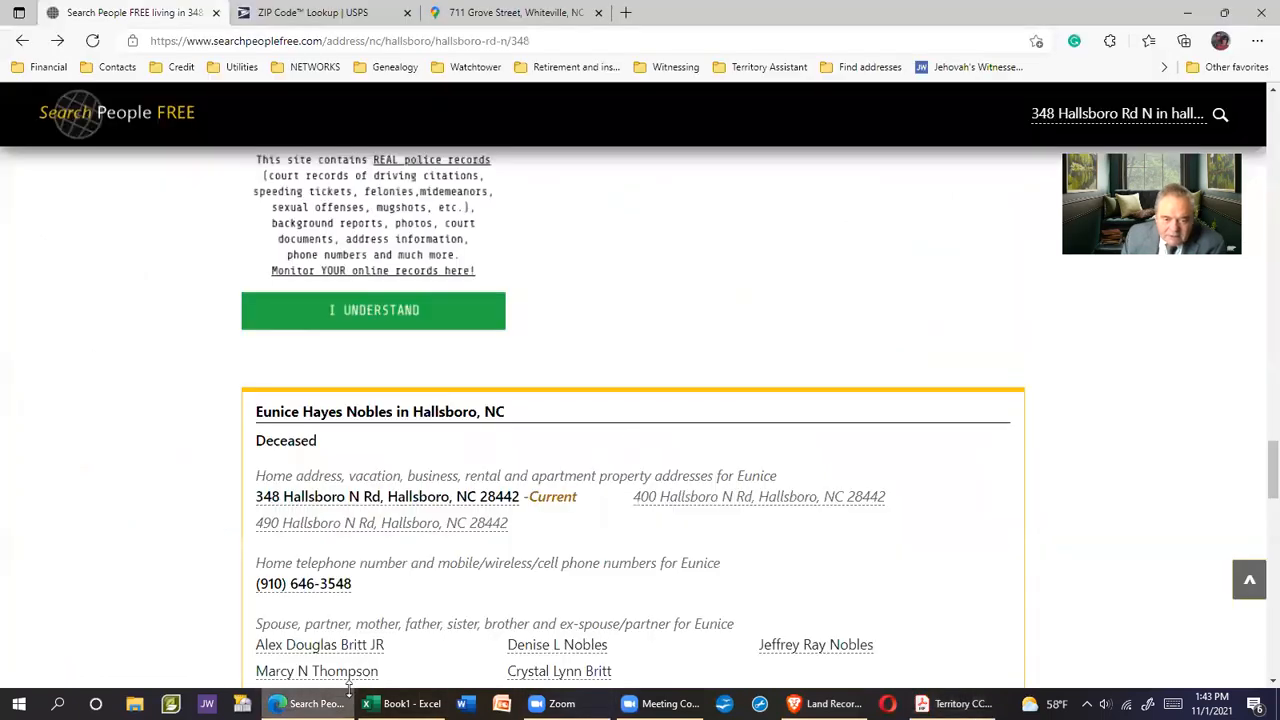
key(alt+Tab)
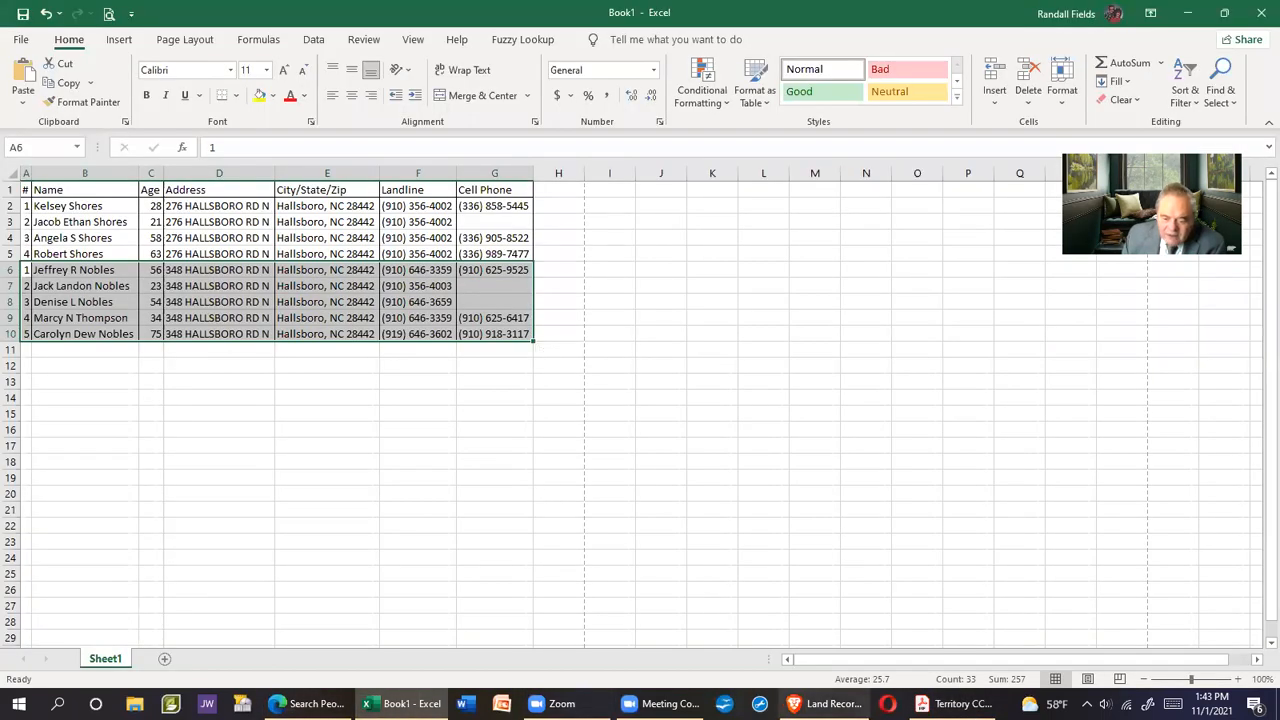
click(824, 704)
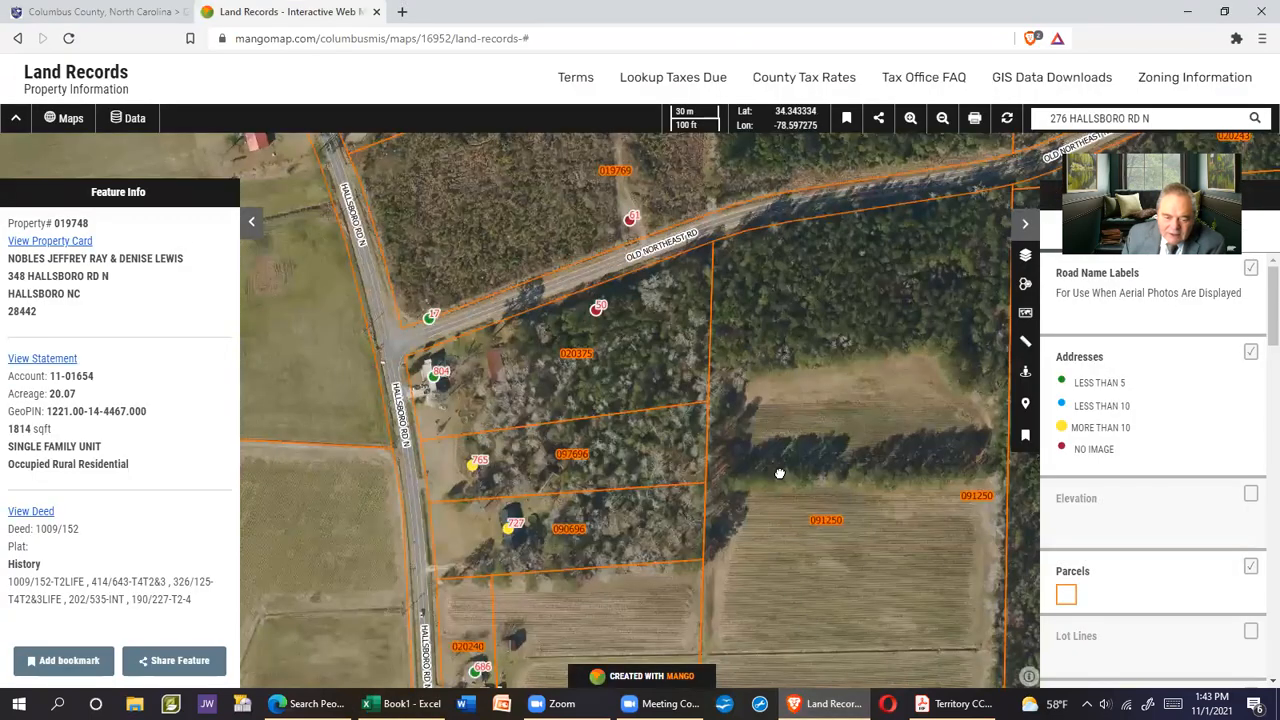
drag(780, 474, 747, 328)
click(955, 704)
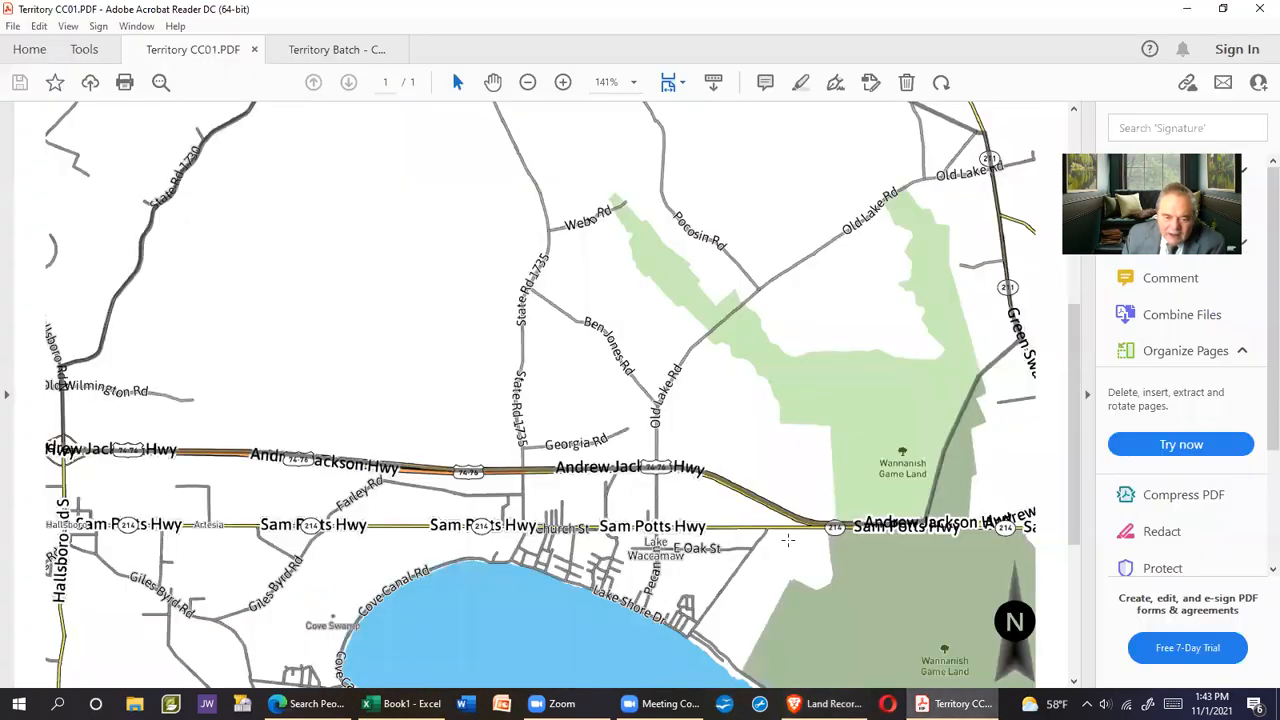
drag(276, 289, 250, 404)
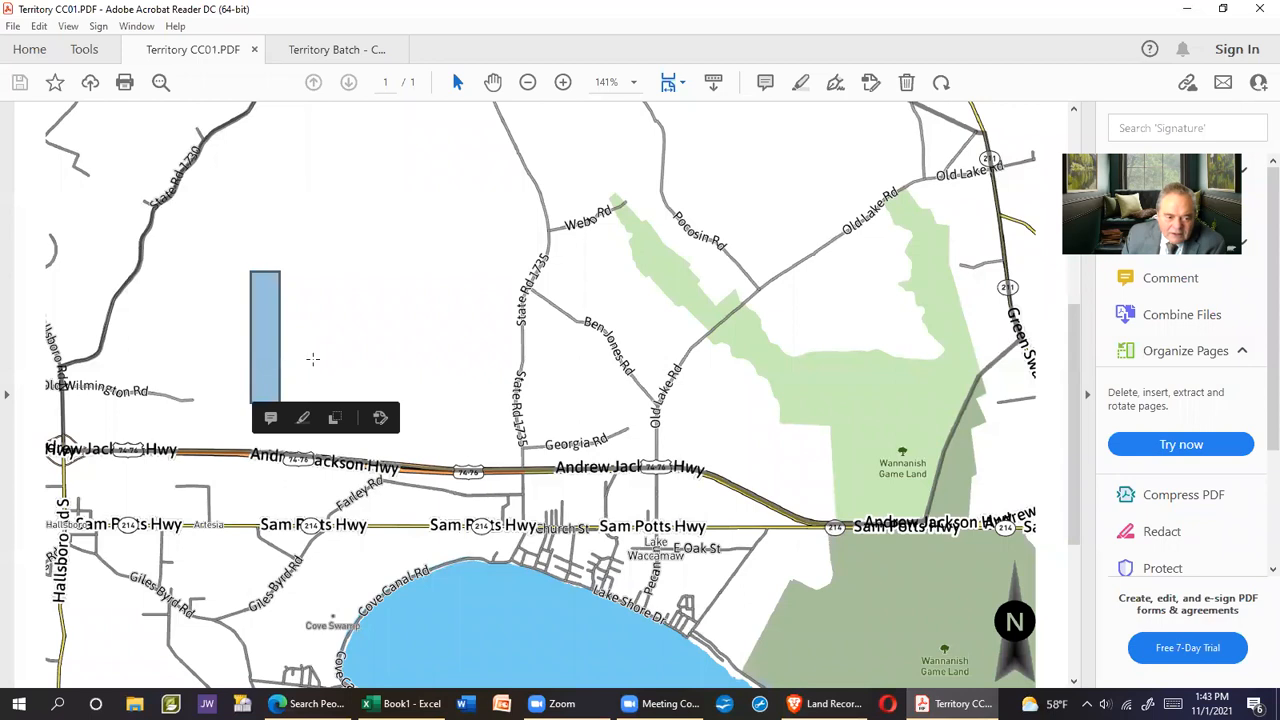
scroll(326, 331, up, 5)
scroll(328, 332, up, 1)
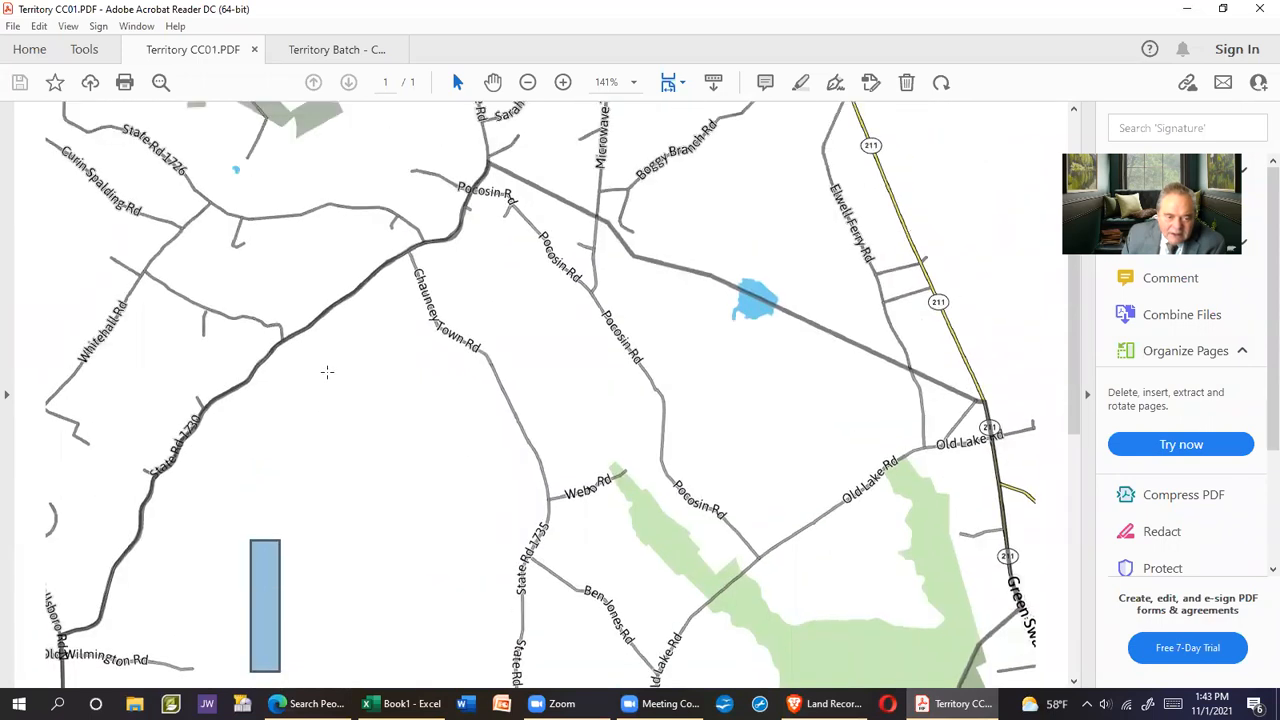
scroll(359, 437, down, 4)
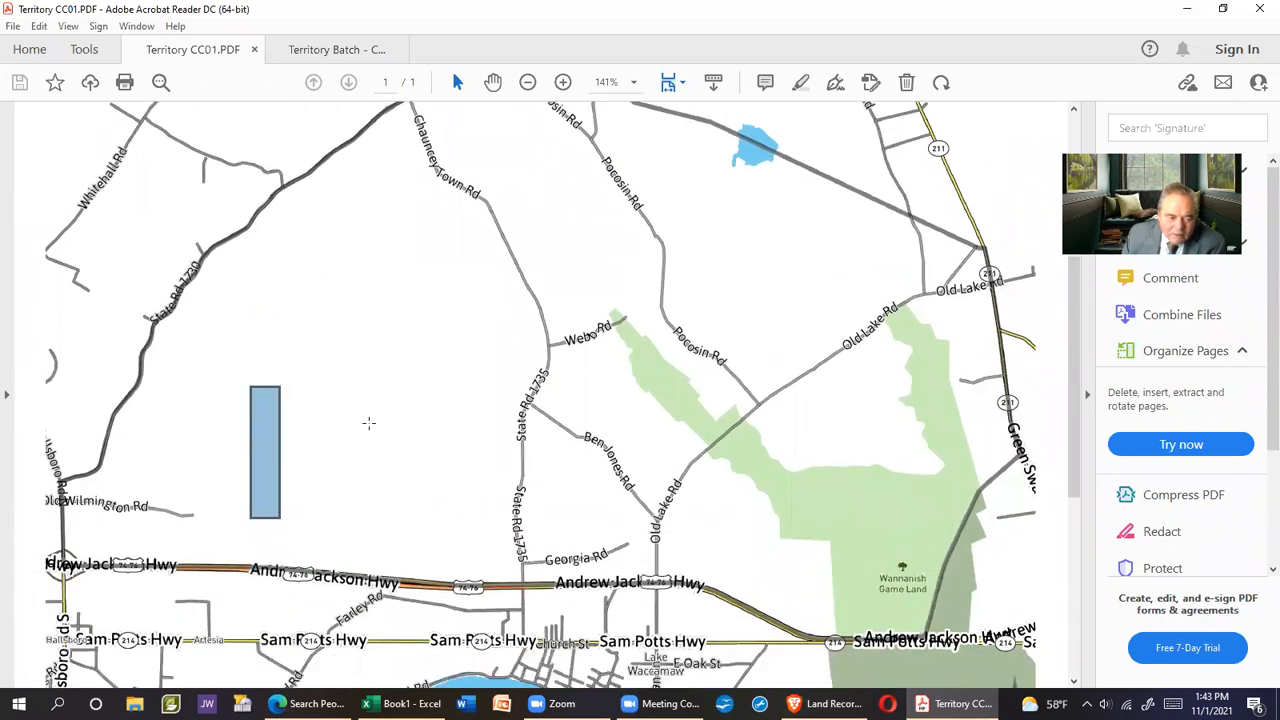
click(318, 487)
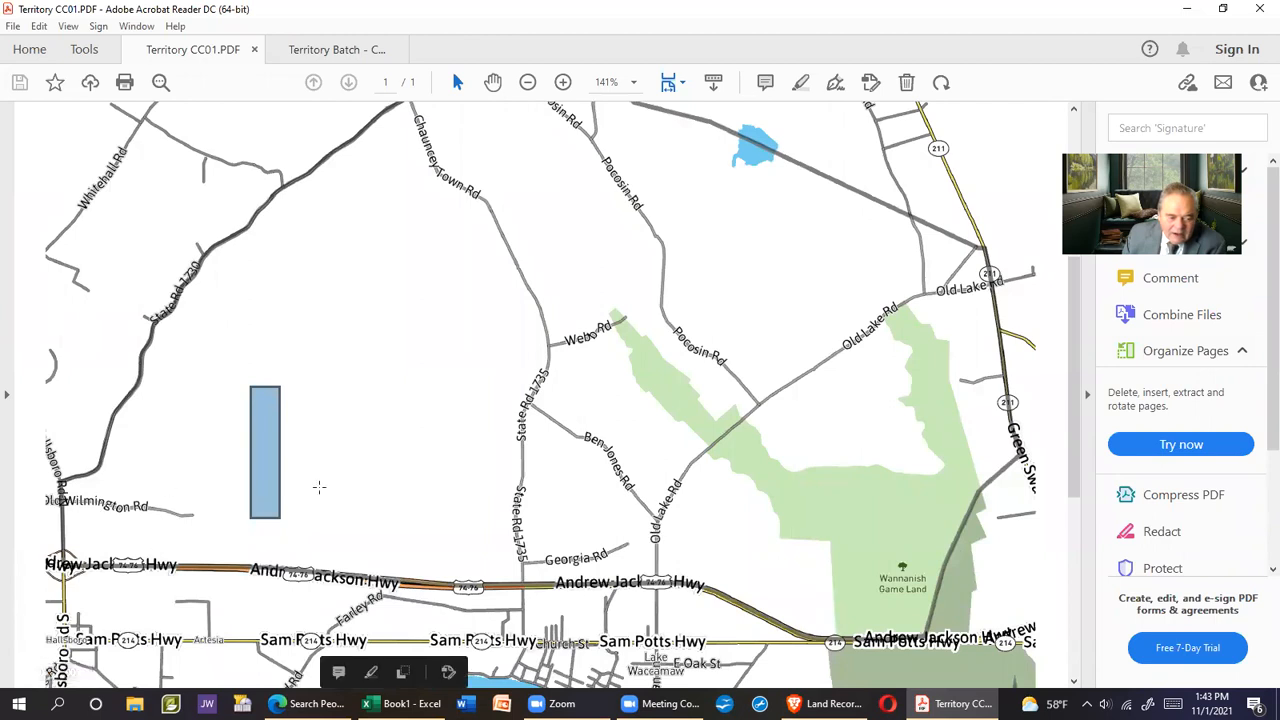
click(79, 507)
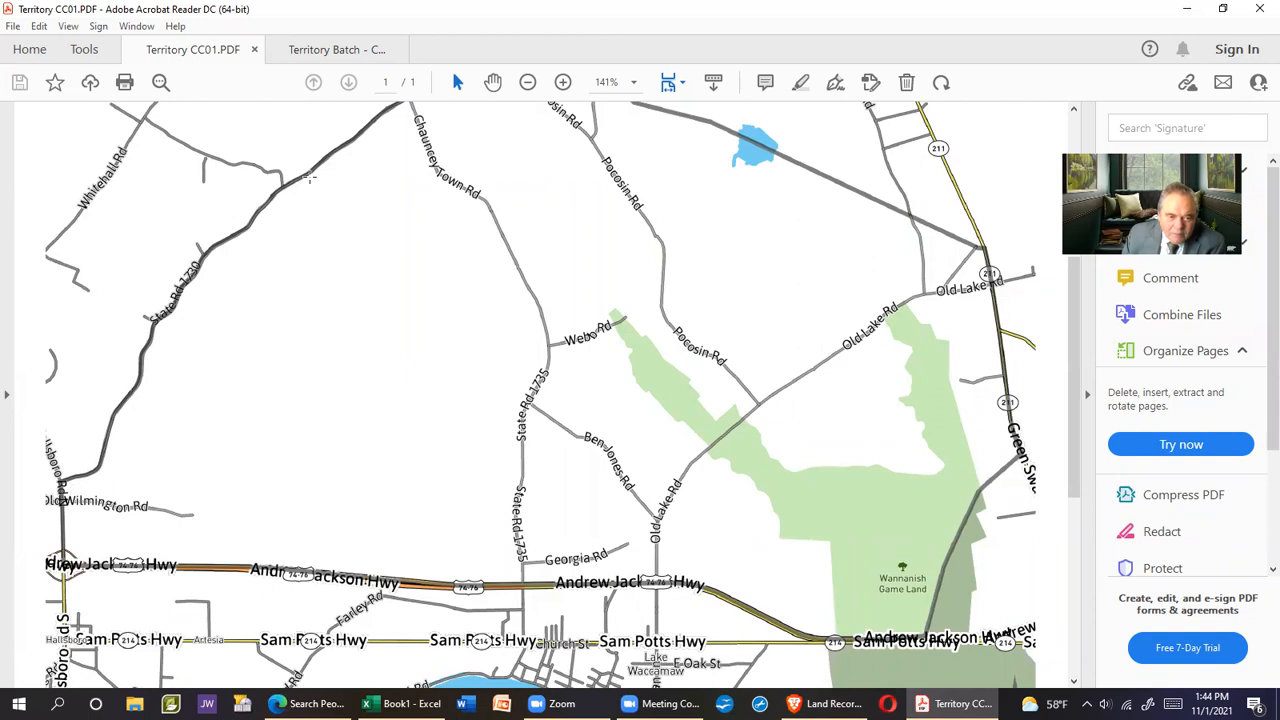
scroll(436, 345, up, 3)
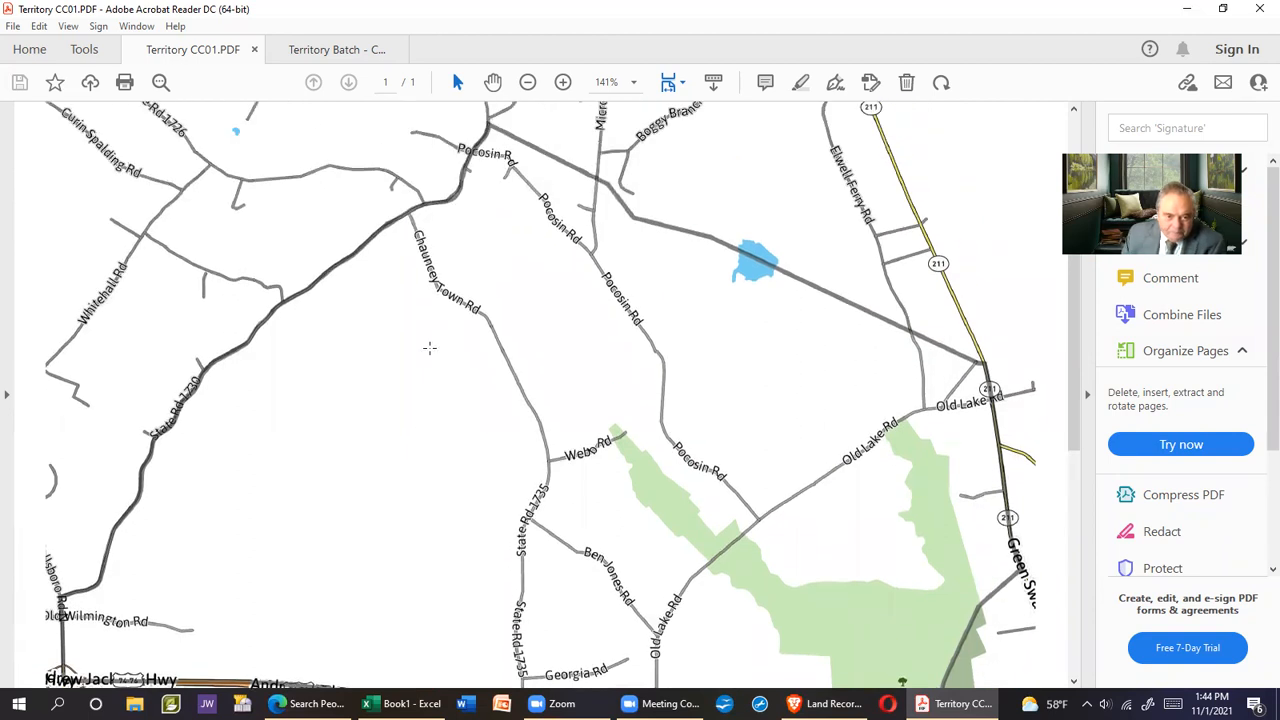
drag(411, 352, 412, 280)
click(407, 215)
click(399, 249)
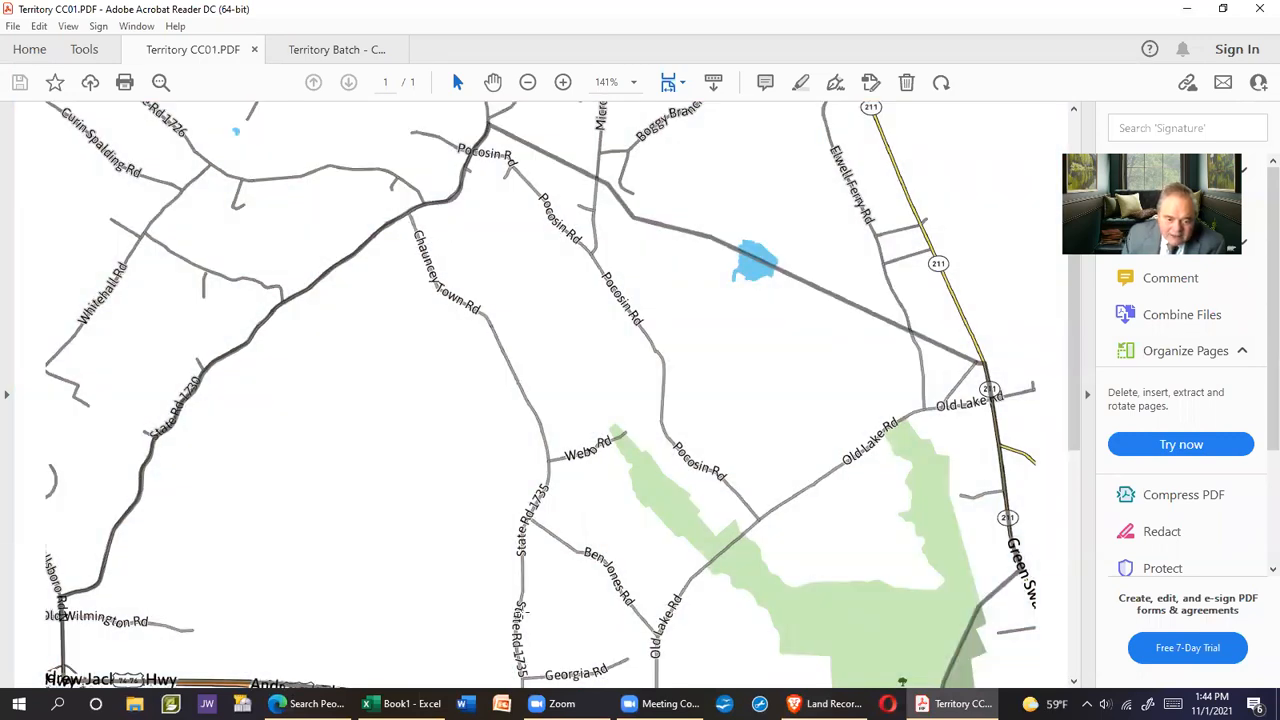
scroll(458, 580, down, 3)
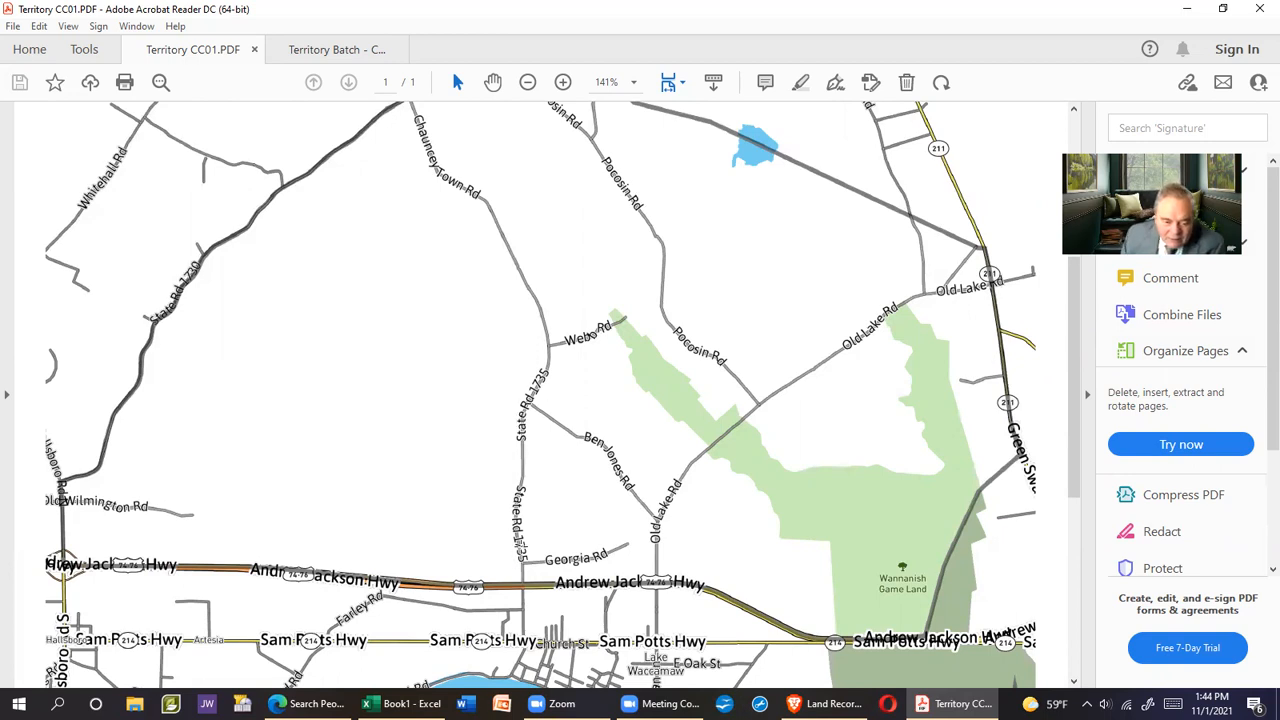
drag(428, 230, 410, 280)
click(391, 345)
scroll(391, 346, up, 1)
click(391, 346)
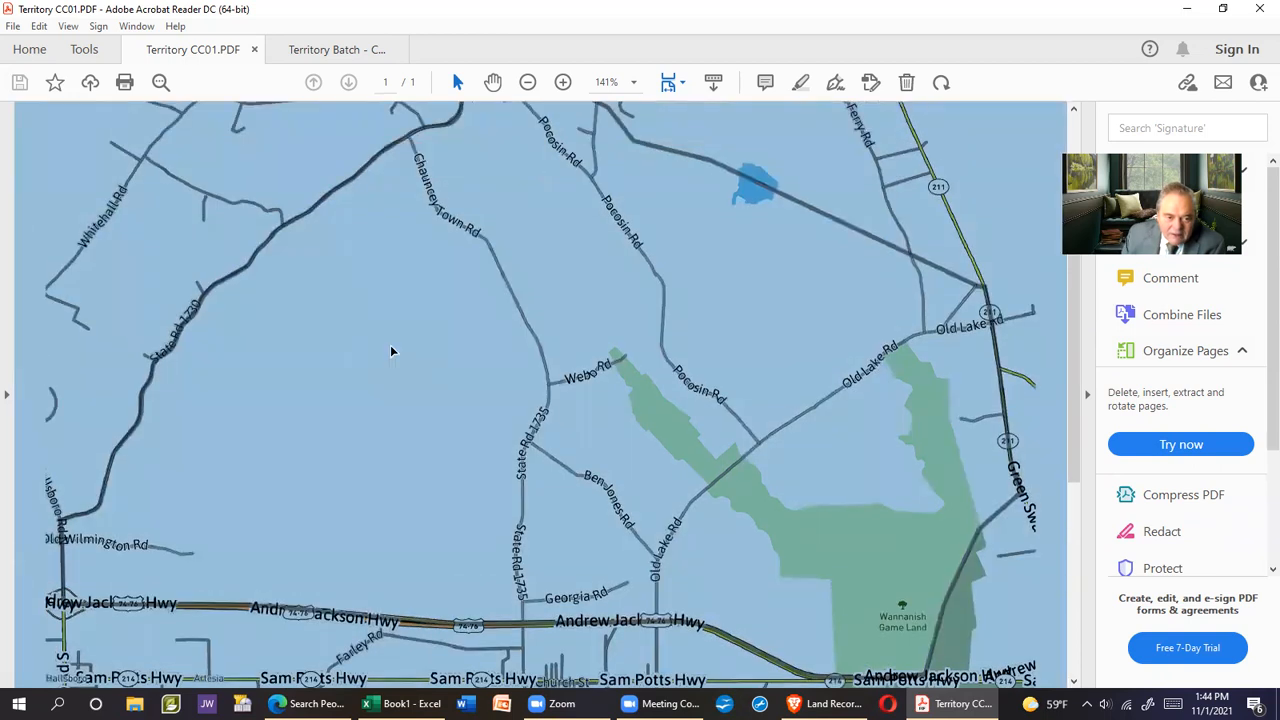
scroll(391, 346, up, 1)
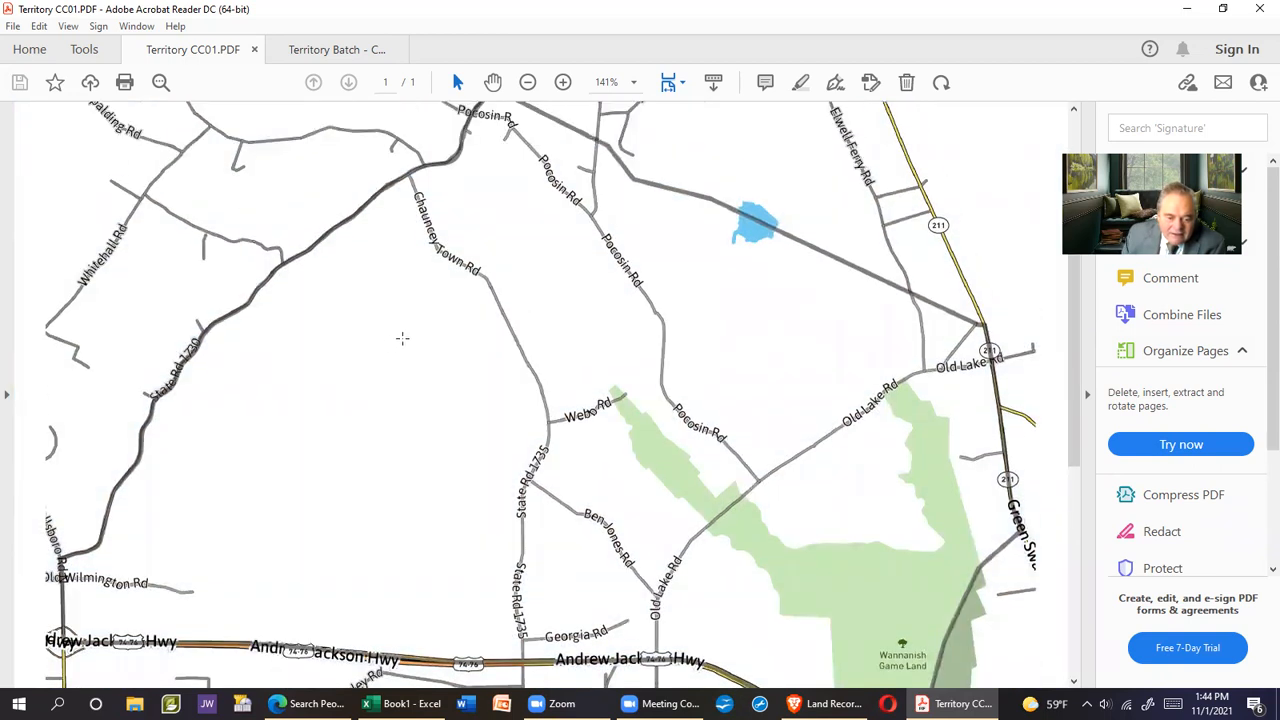
scroll(400, 340, down, 2)
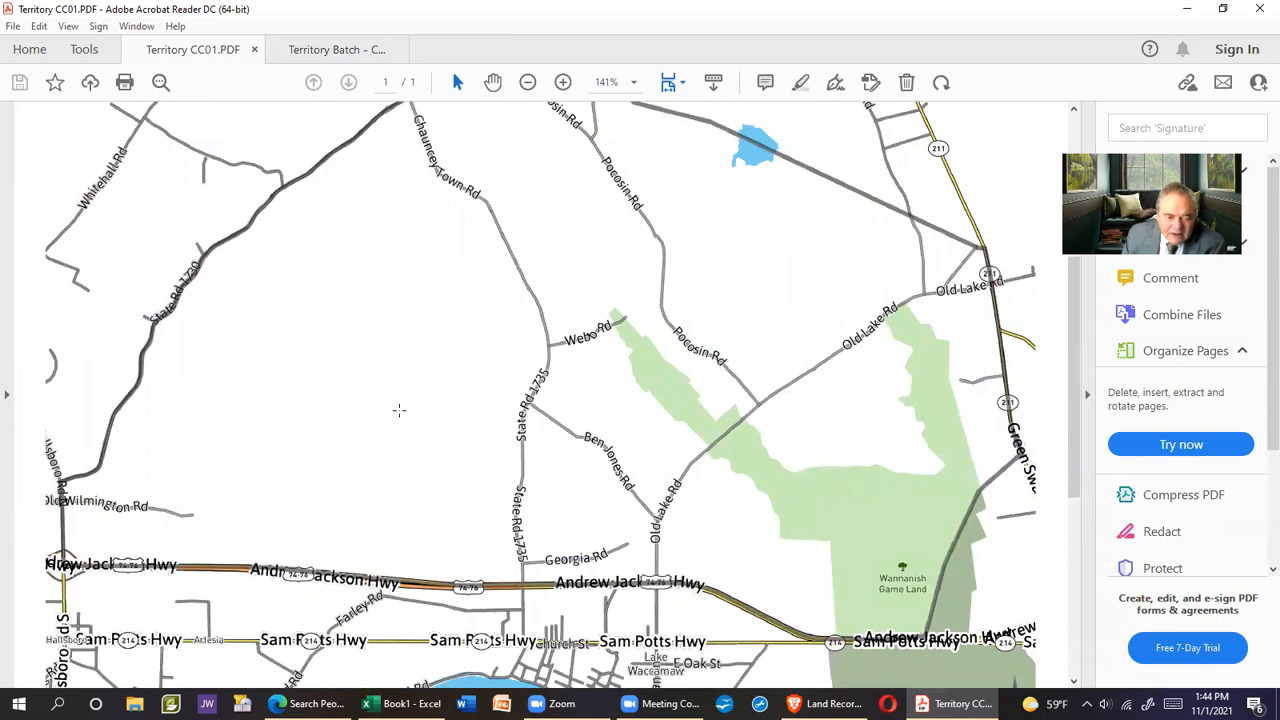
scroll(391, 411, up, 1)
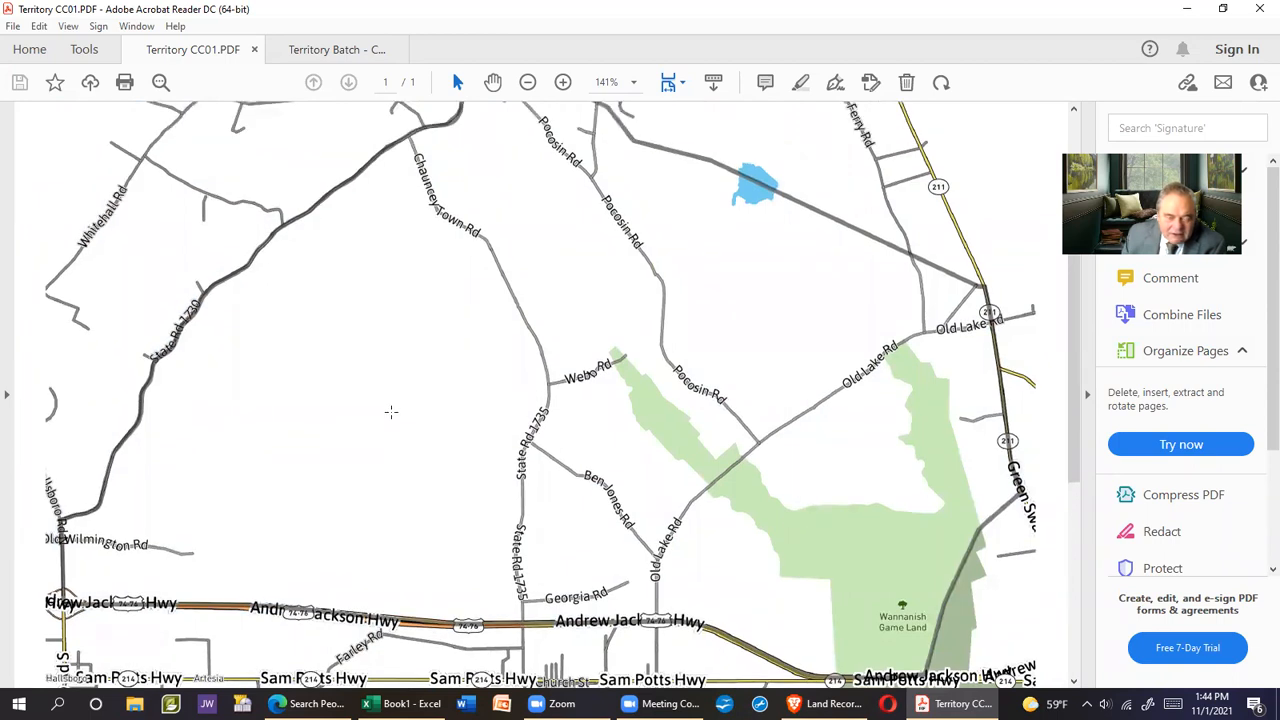
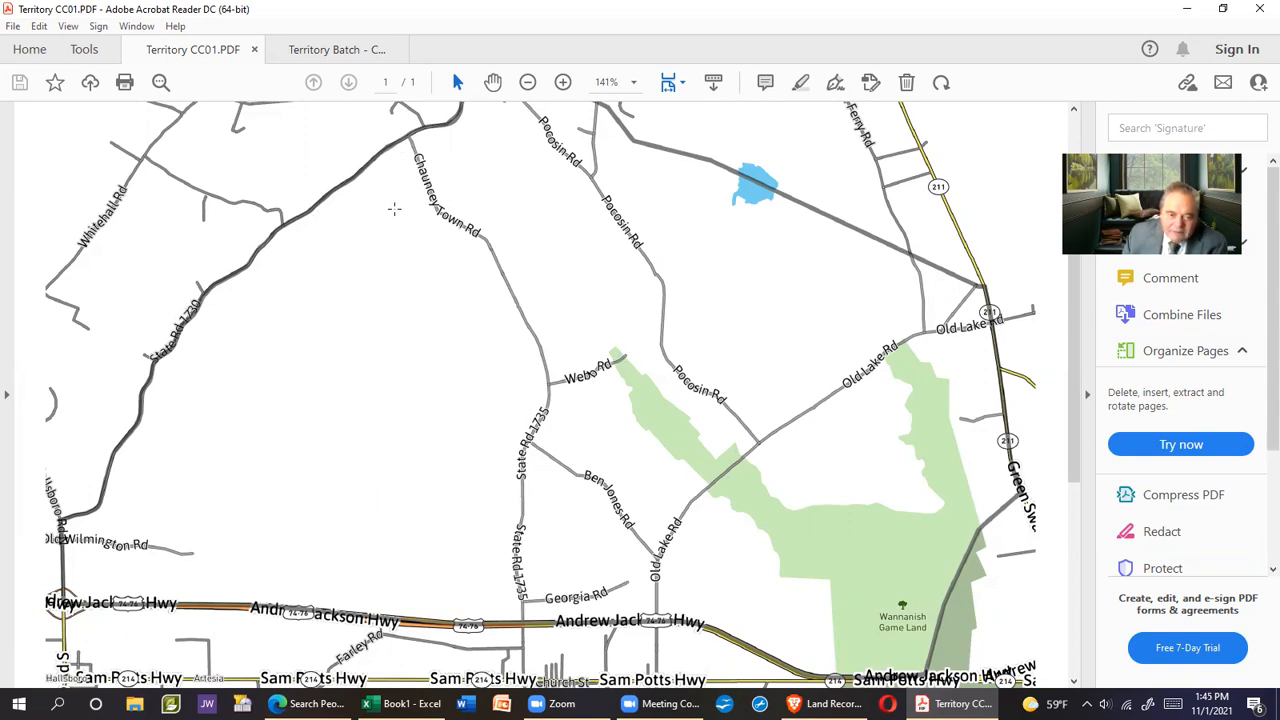
Scroll around the territory map image to inspect it
scroll(381, 197, up, 2)
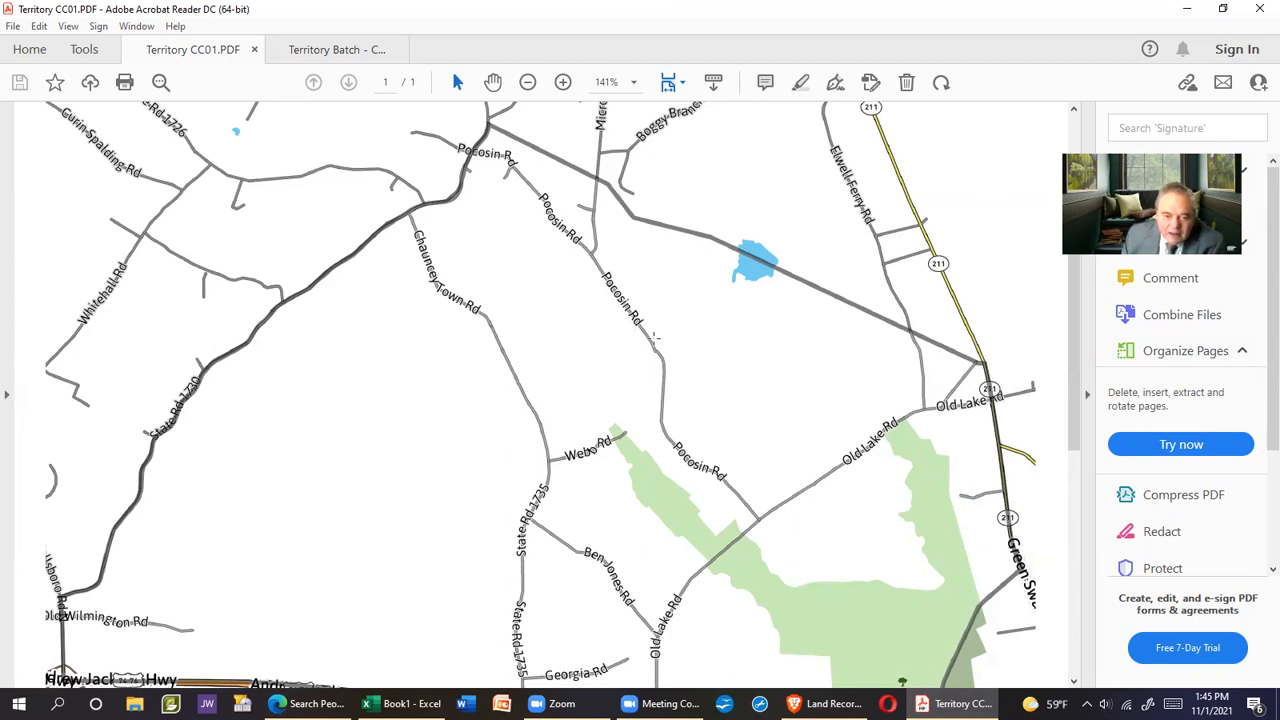
scroll(579, 362, down, 1)
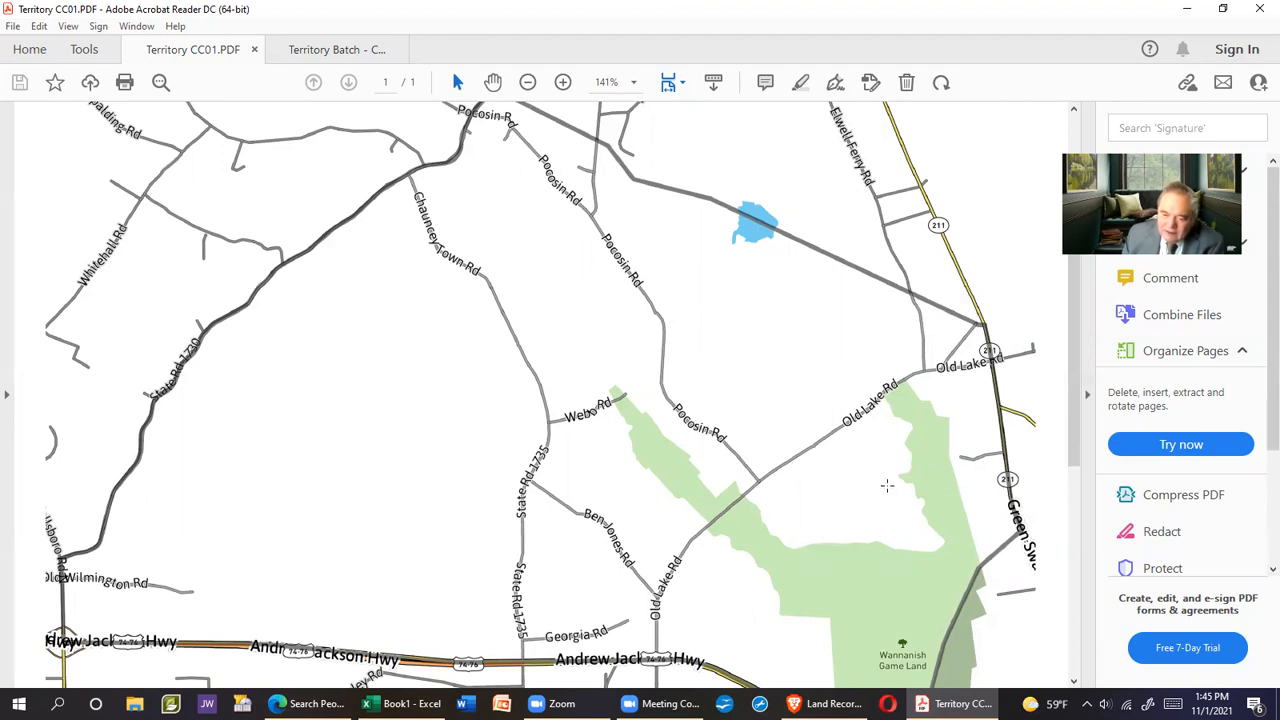
scroll(887, 486, down, 3)
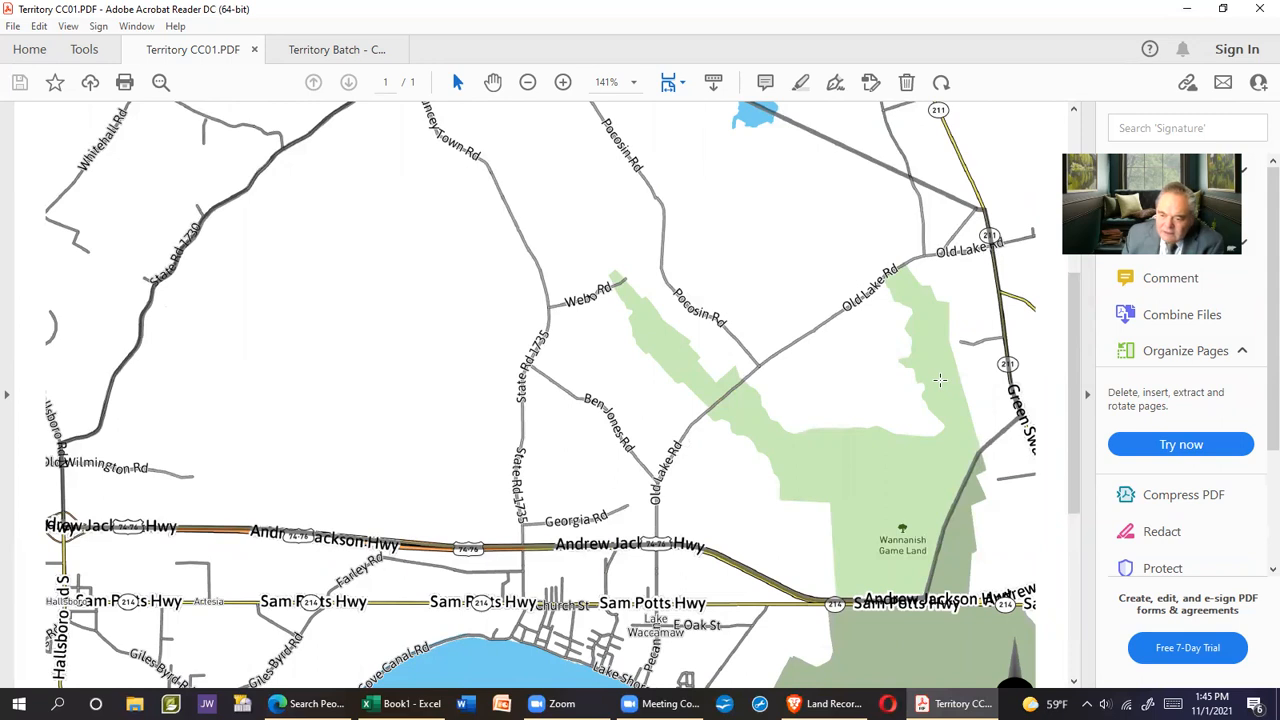
drag(826, 217, 789, 286)
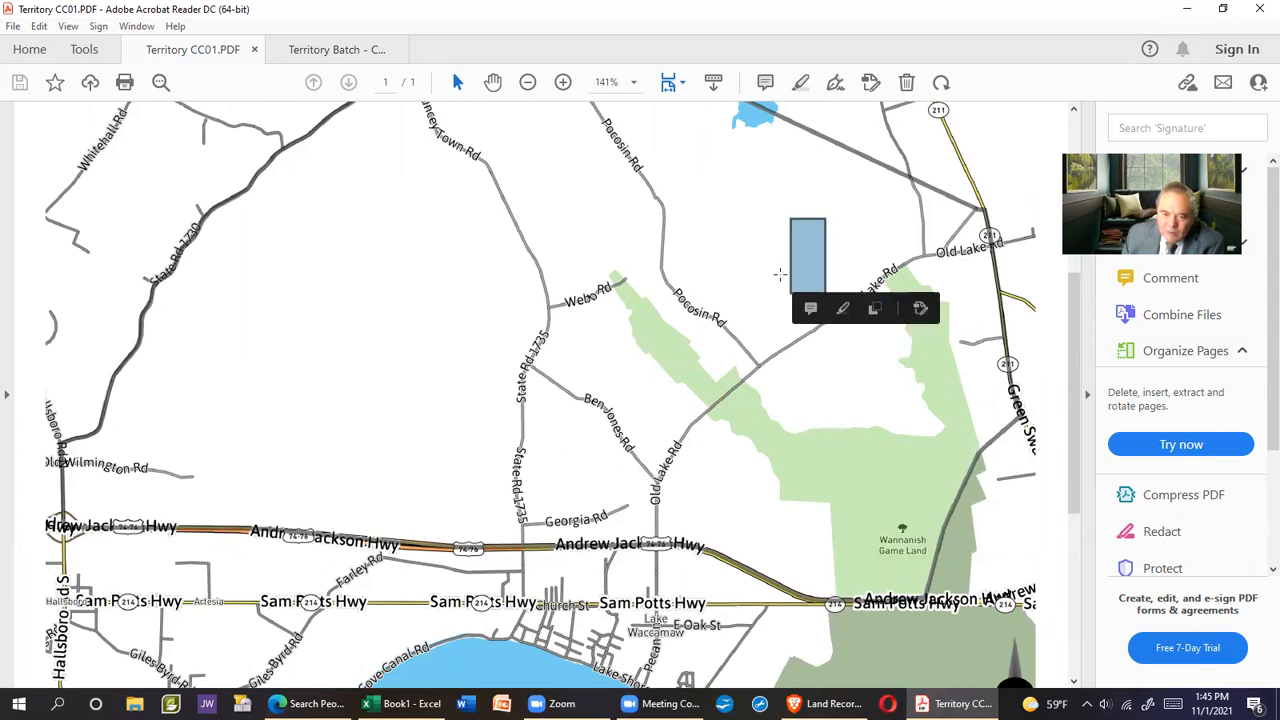
scroll(735, 267, up, 3)
click(716, 332)
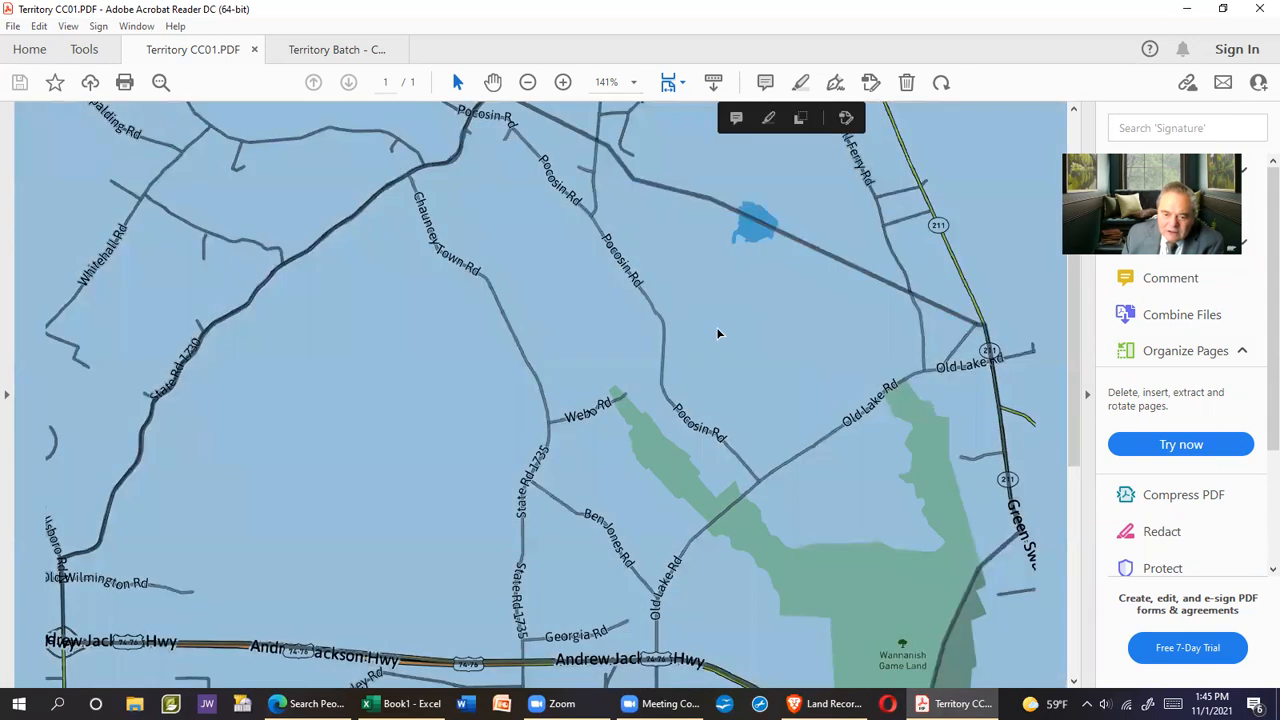
click(727, 325)
scroll(727, 322, up, 2)
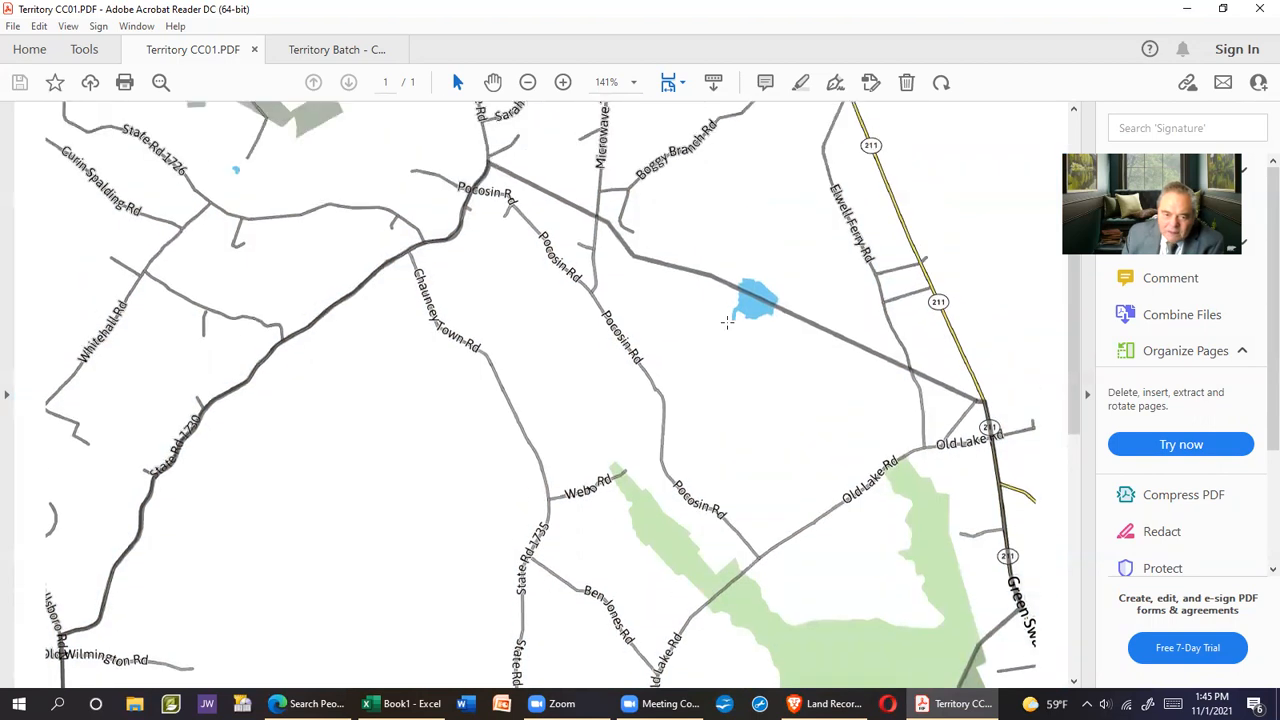
scroll(737, 337, down, 3)
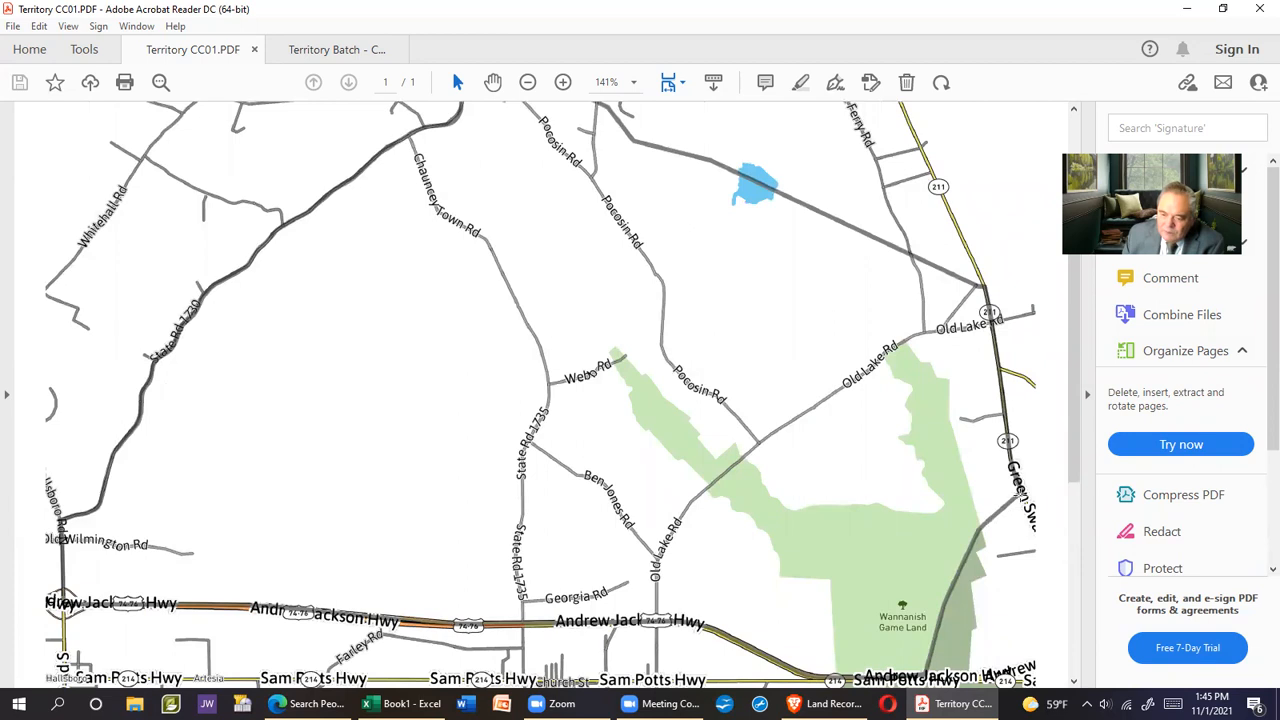
scroll(862, 438, down, 1)
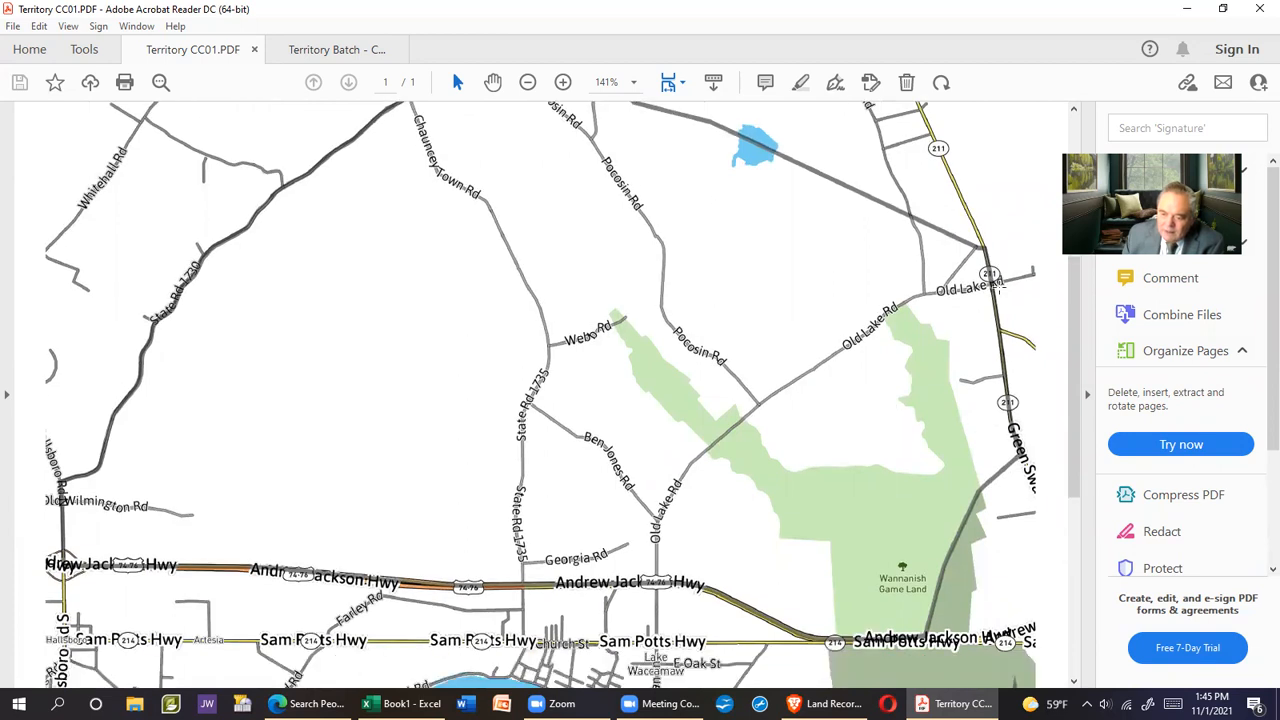
scroll(863, 408, down, 2)
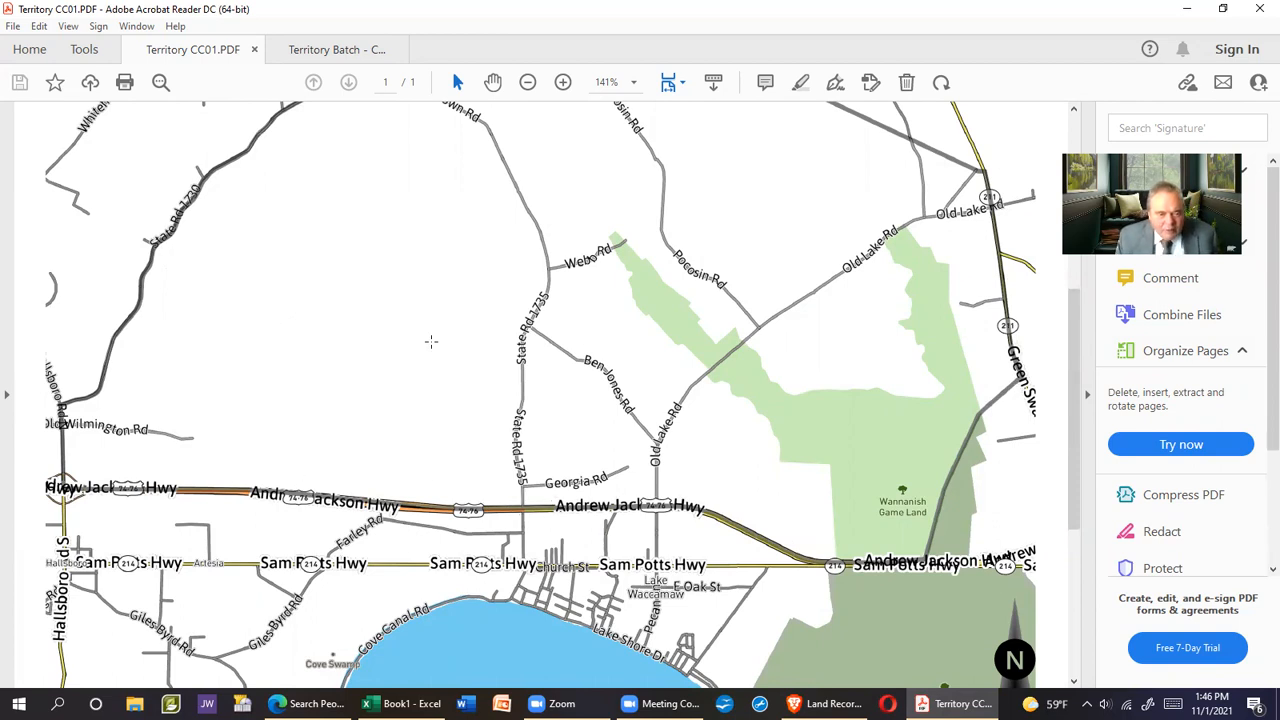
scroll(431, 342, up, 4)
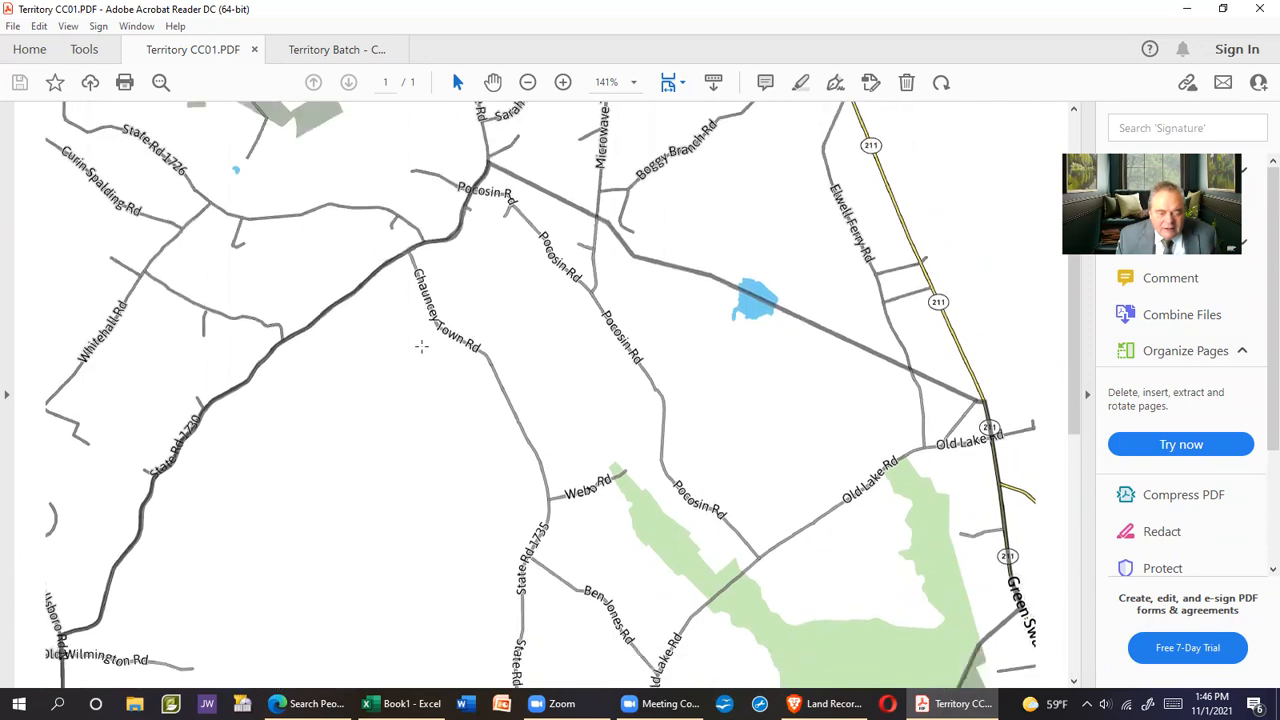
scroll(421, 346, up, 4)
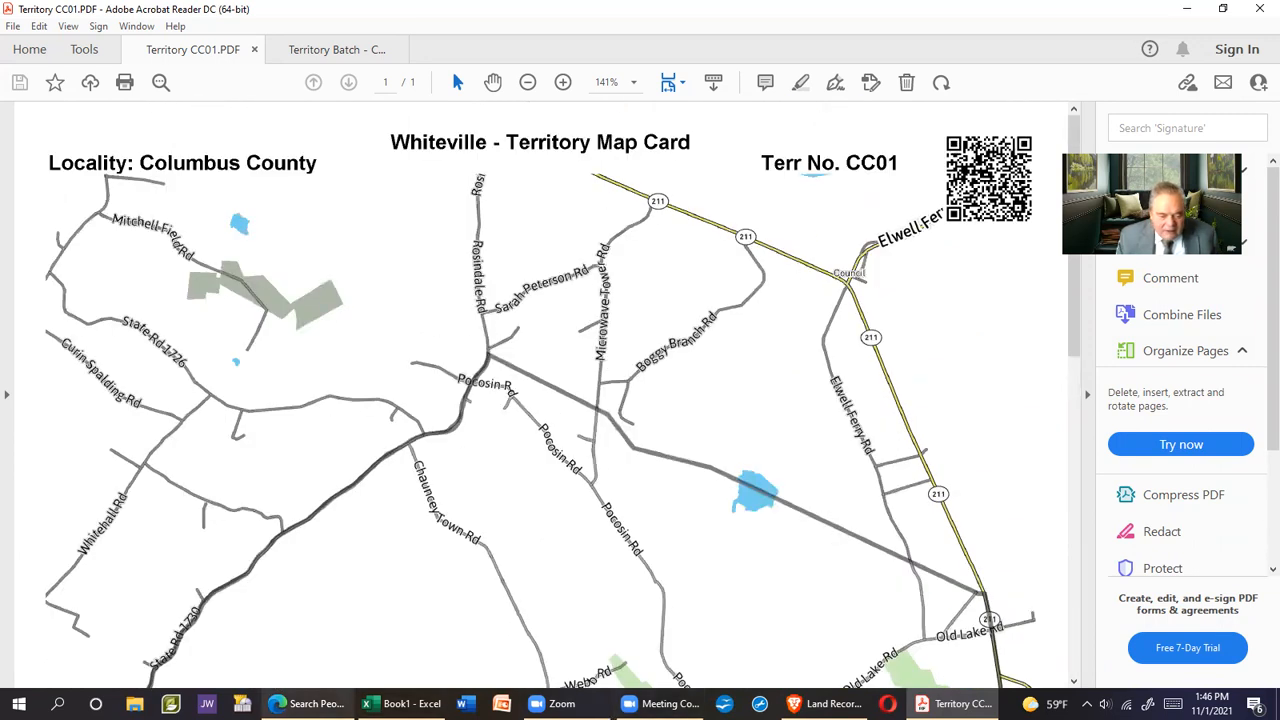
Bring up the Grove Street directions in Edge with the side panel collapsed
mouse_move(300, 703)
click(335, 630)
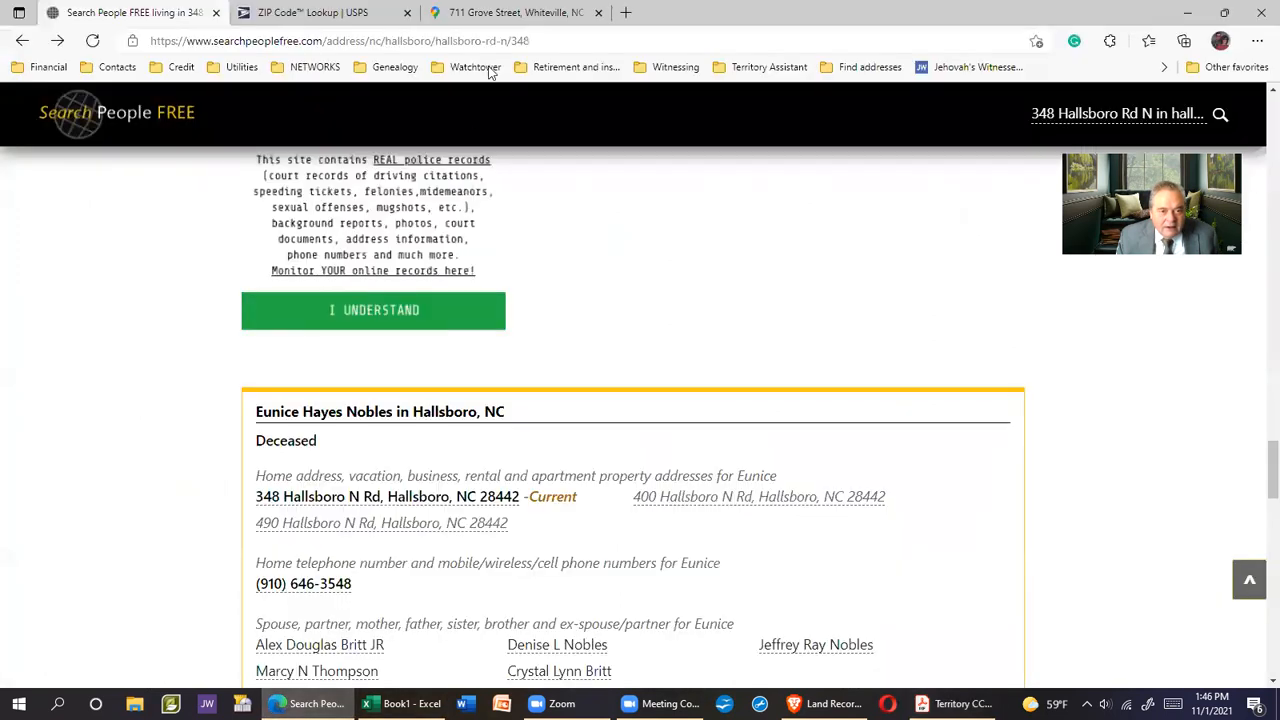
click(510, 12)
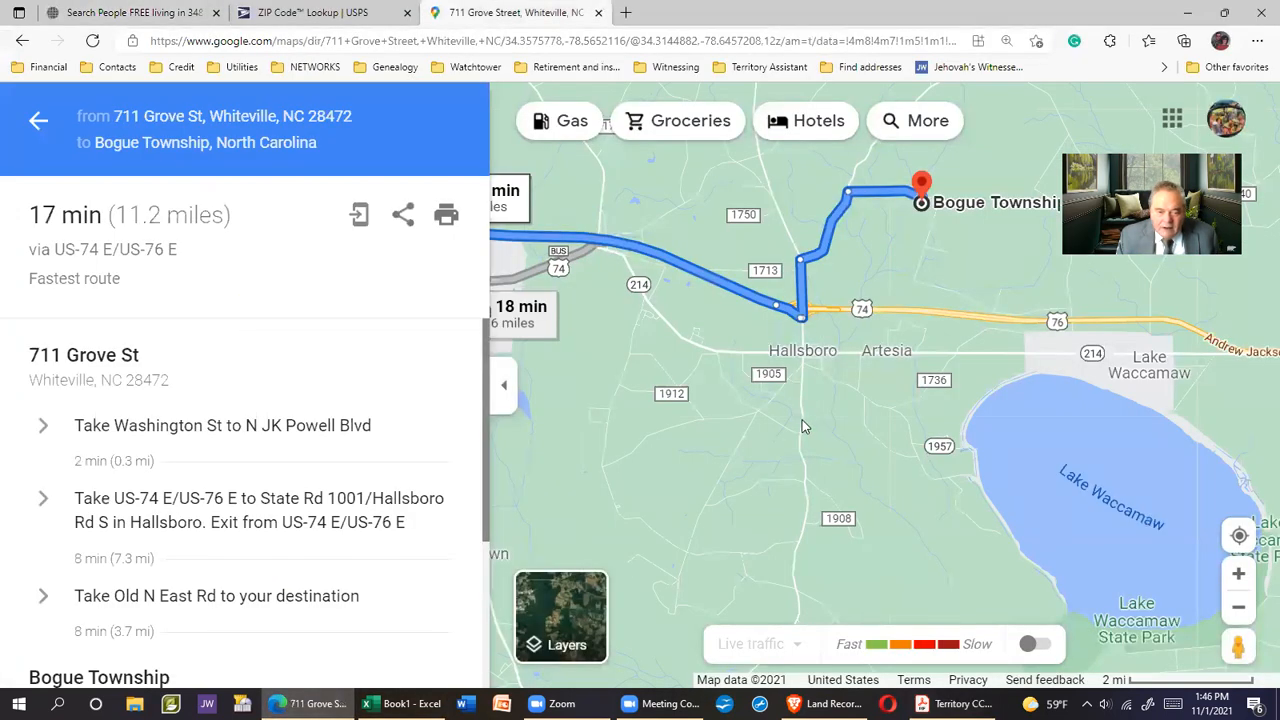
click(503, 385)
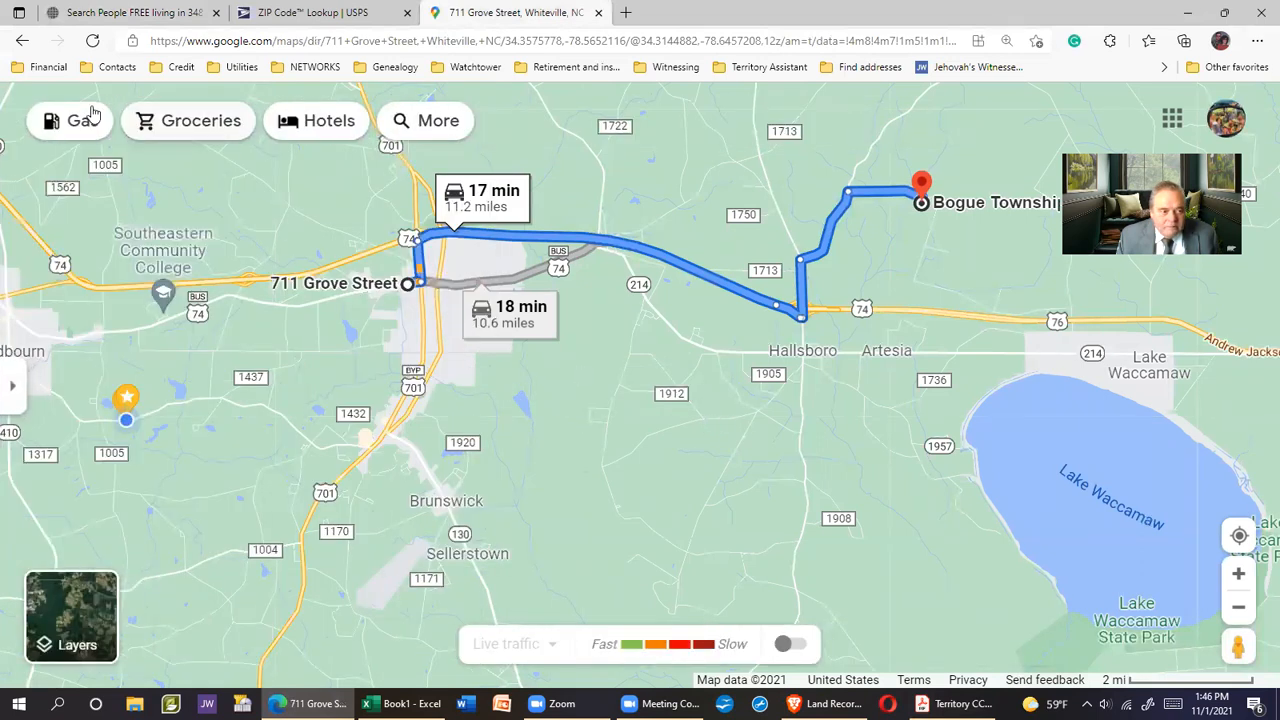
Step back through the browser history to the QR Territory Map for CC01
click(21, 41)
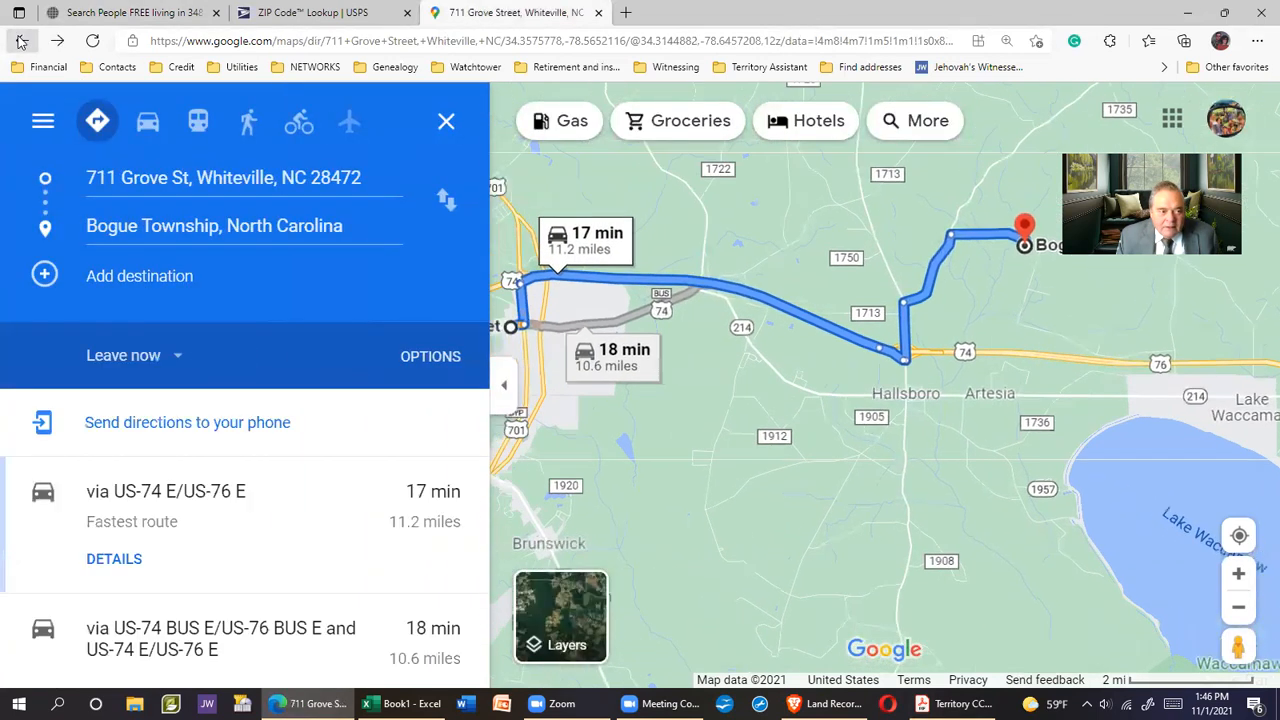
click(21, 41)
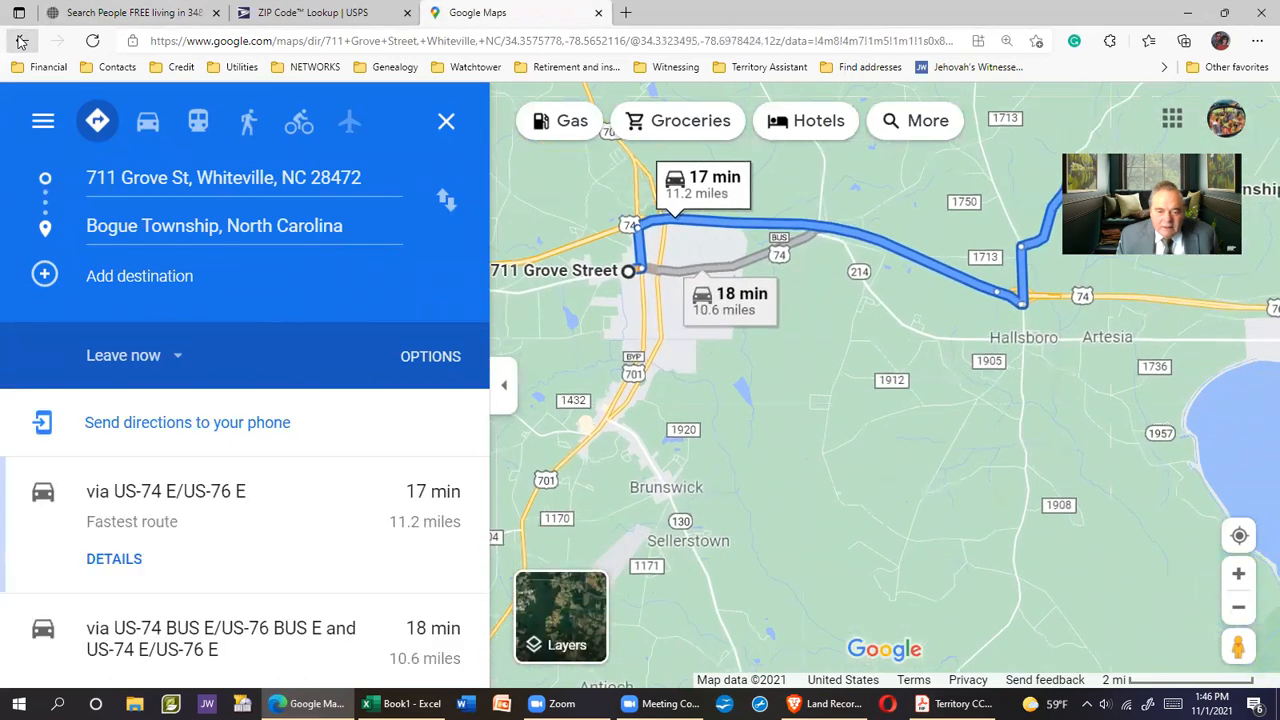
click(21, 41)
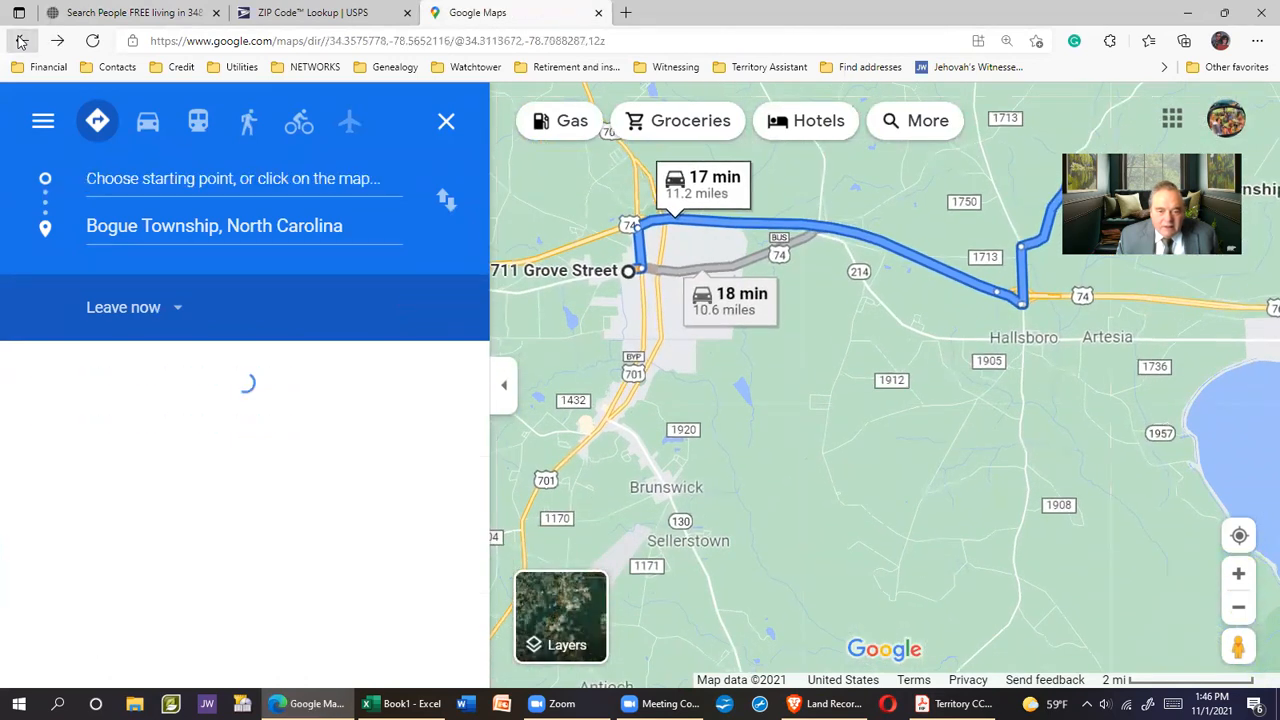
click(21, 41)
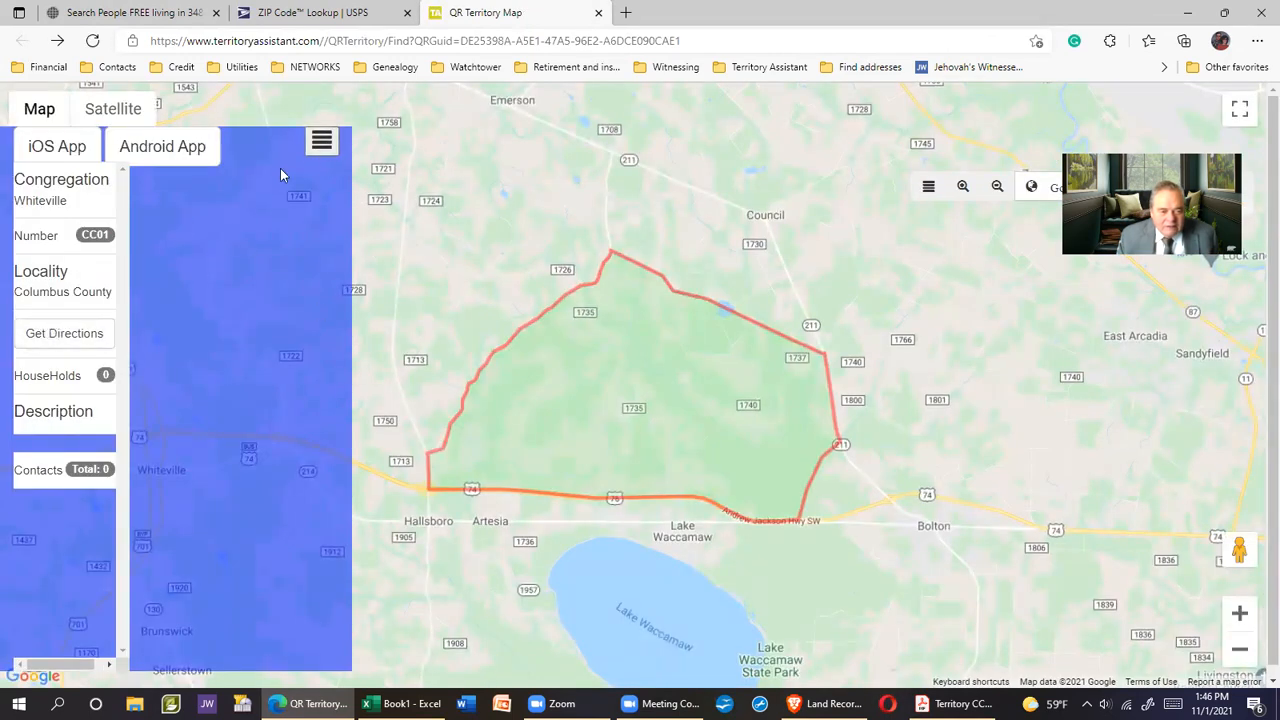
Close the territory details panel and pan to the red territory boundary road
click(317, 146)
drag(1181, 438, 1014, 377)
scroll(926, 372, down, 1)
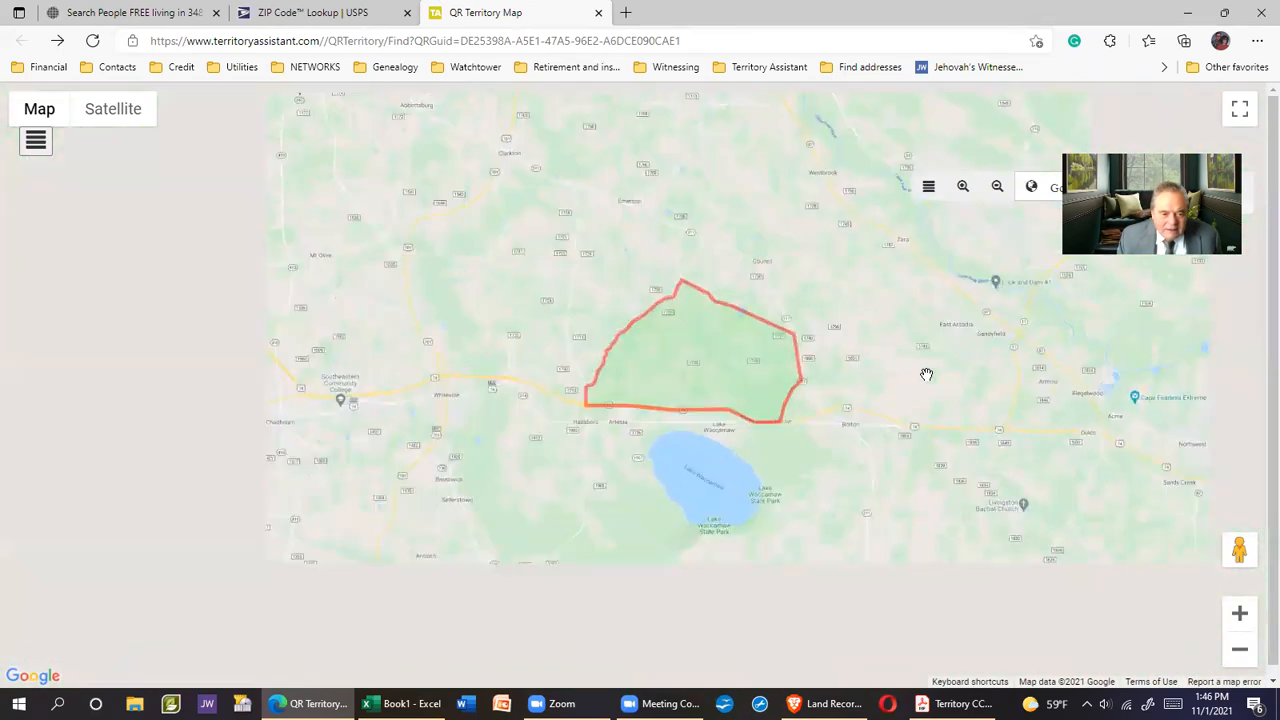
scroll(926, 374, up, 3)
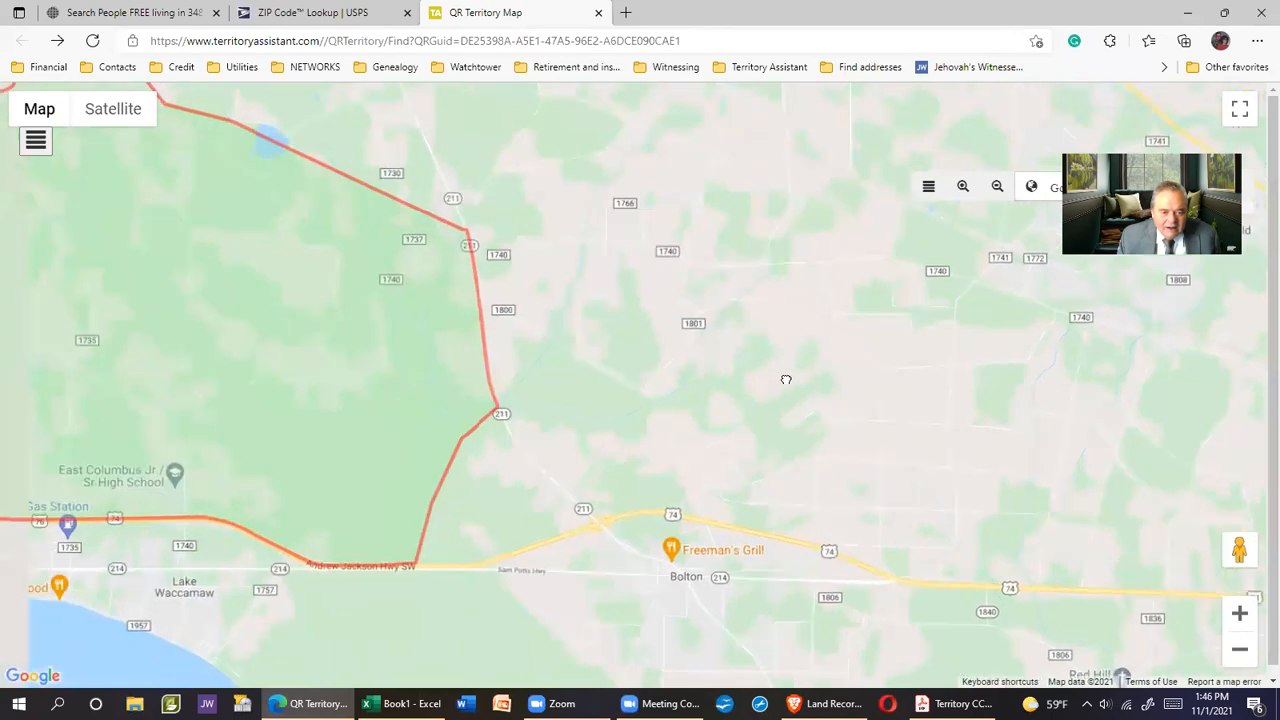
scroll(837, 409, up, 3)
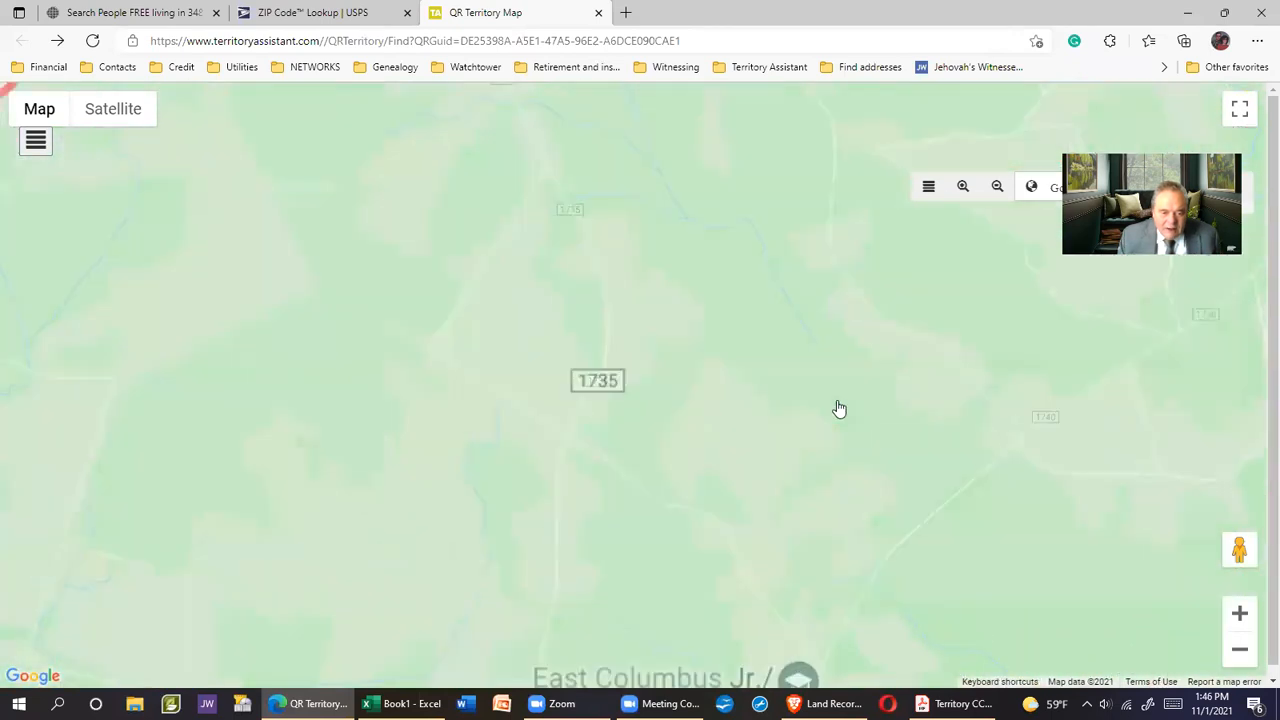
scroll(376, 410, down, 3)
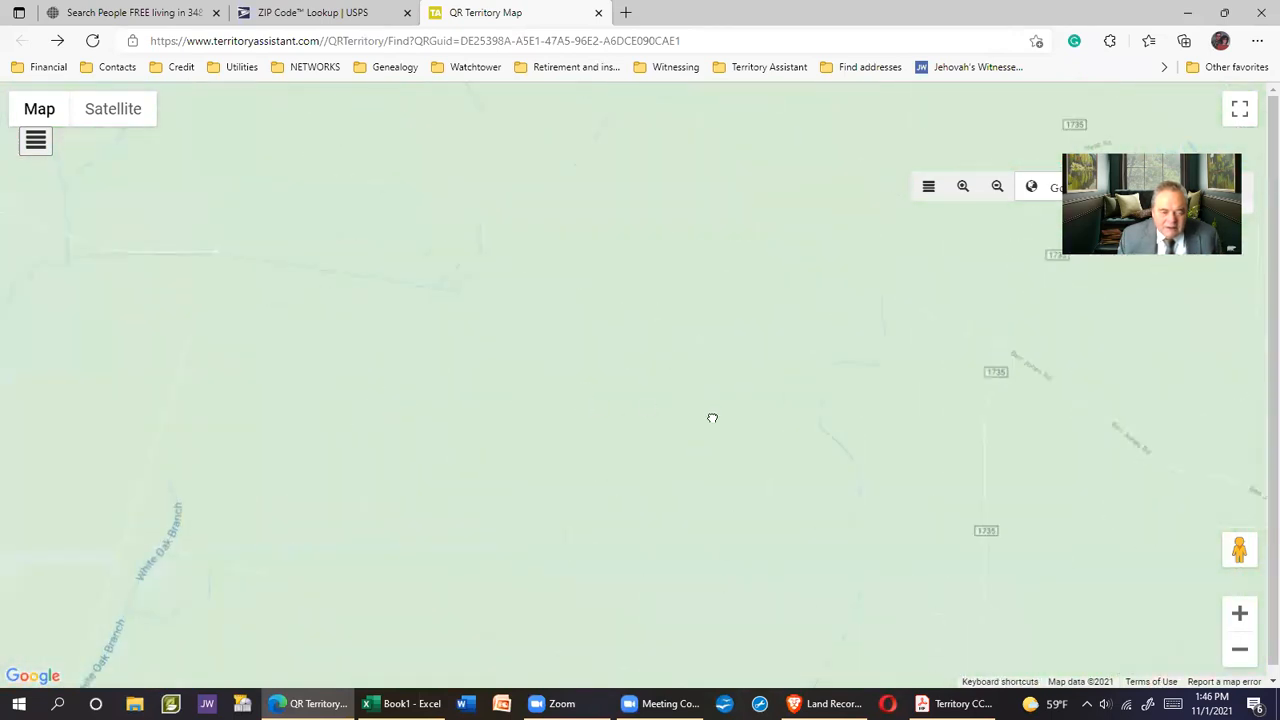
drag(430, 353, 606, 349)
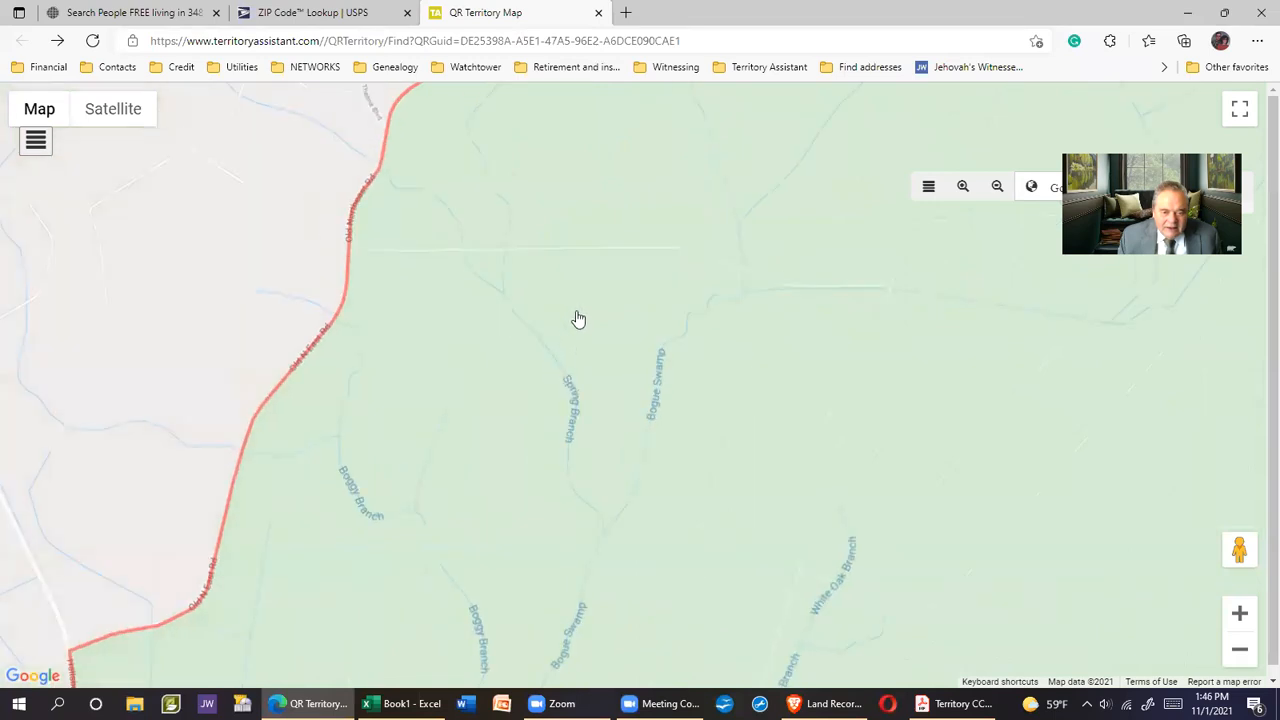
scroll(575, 325, up, 1)
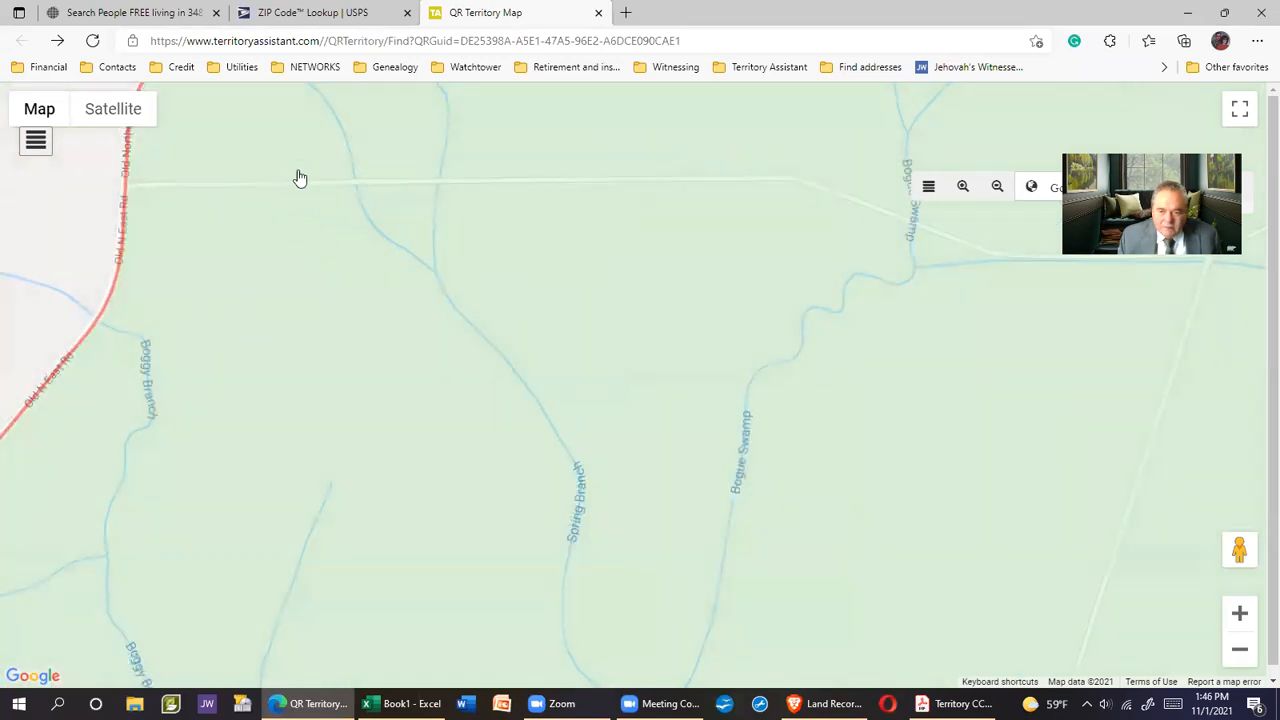
scroll(597, 294, up, 2)
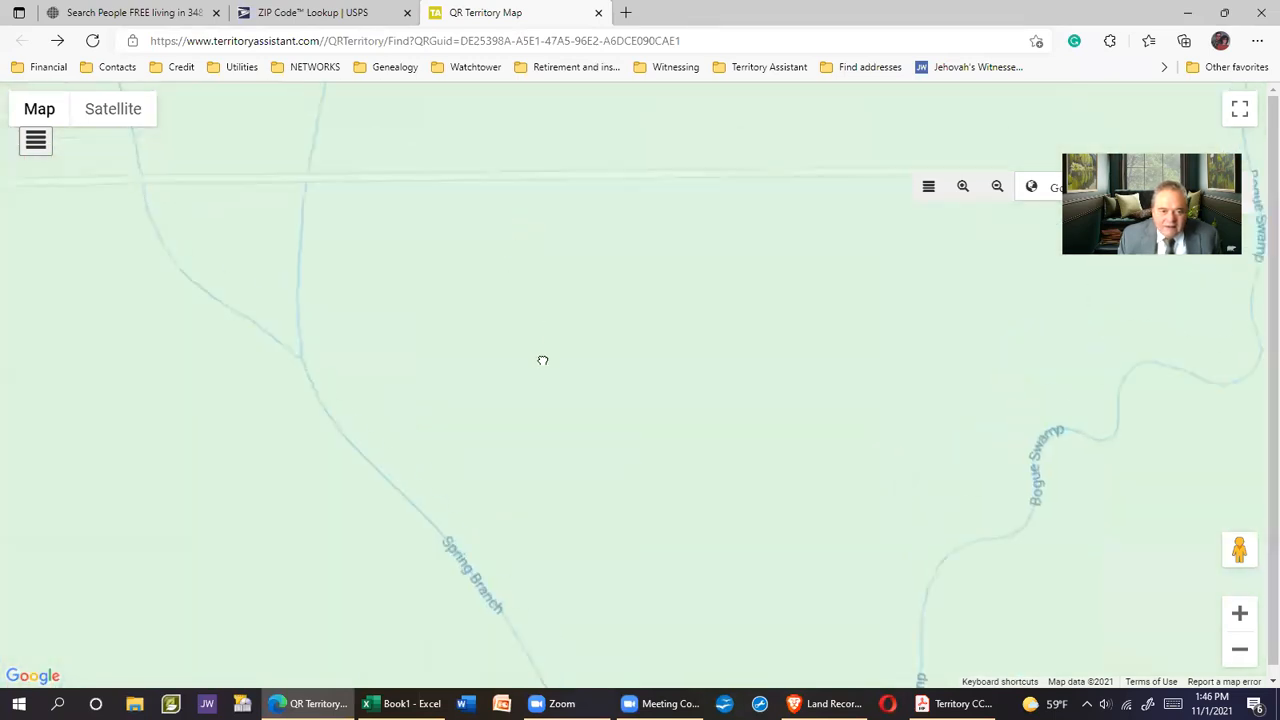
Follow Boggy Branch and Old N East Rd north from Bogue Swamp, then bring up the Land Records map
drag(709, 349, 766, 329)
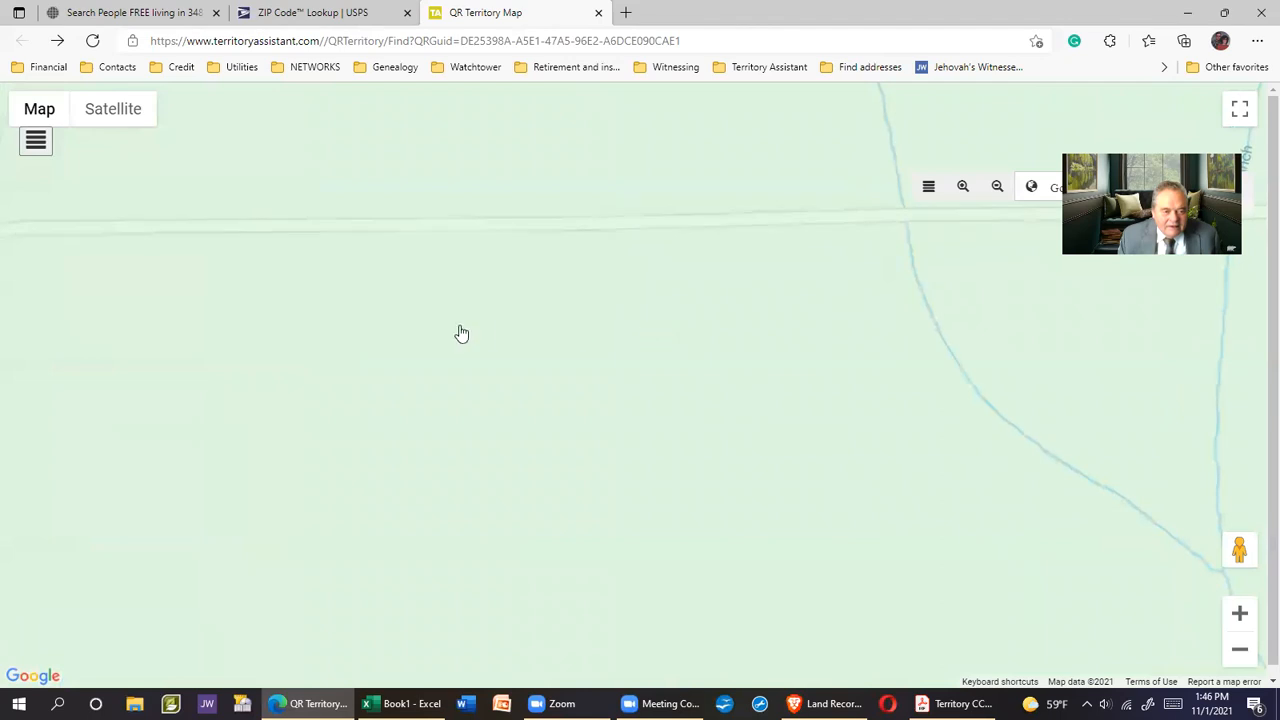
drag(457, 334, 770, 331)
drag(740, 380, 657, 240)
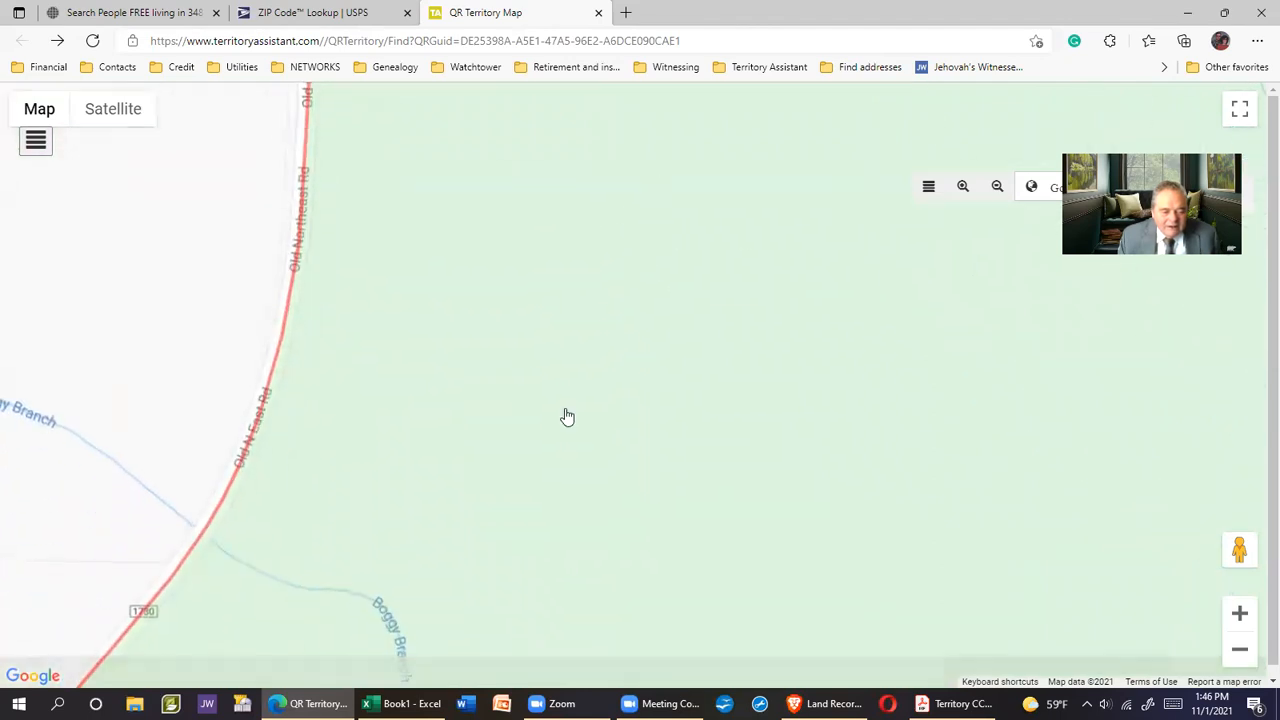
drag(566, 417, 651, 173)
drag(534, 403, 651, 91)
drag(500, 391, 670, 243)
drag(494, 431, 626, 177)
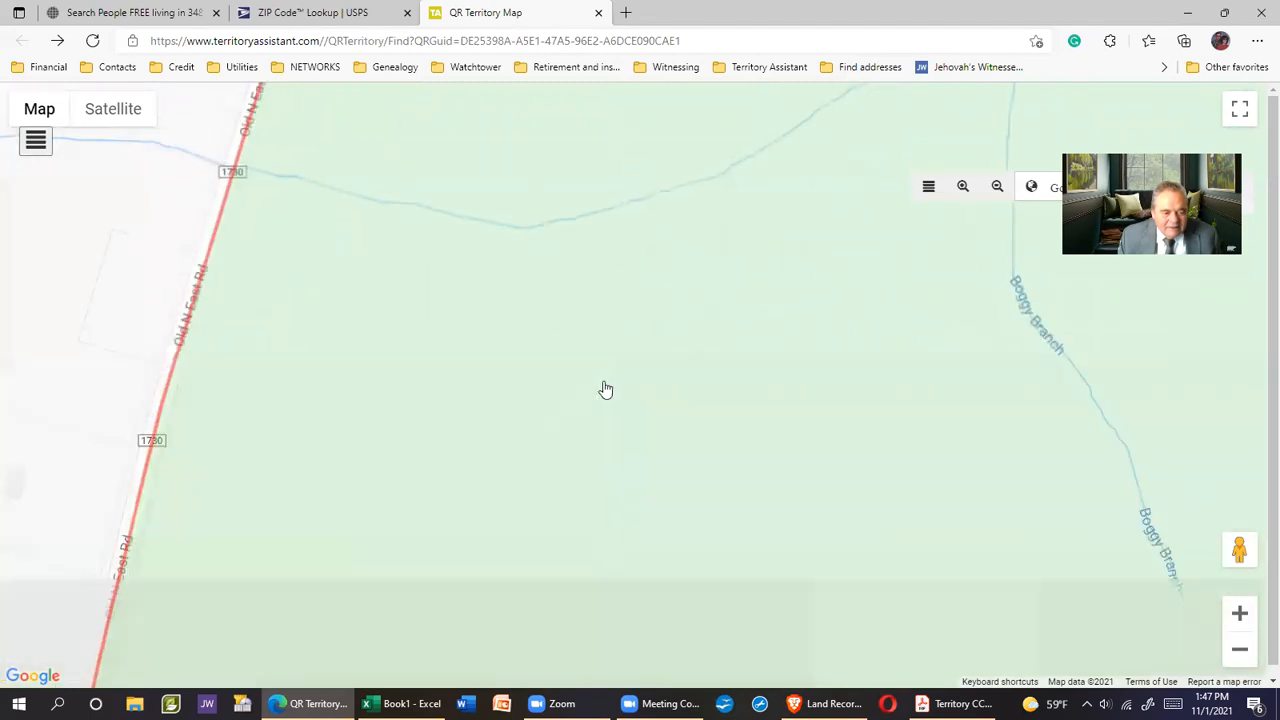
drag(603, 389, 598, 208)
drag(511, 434, 569, 209)
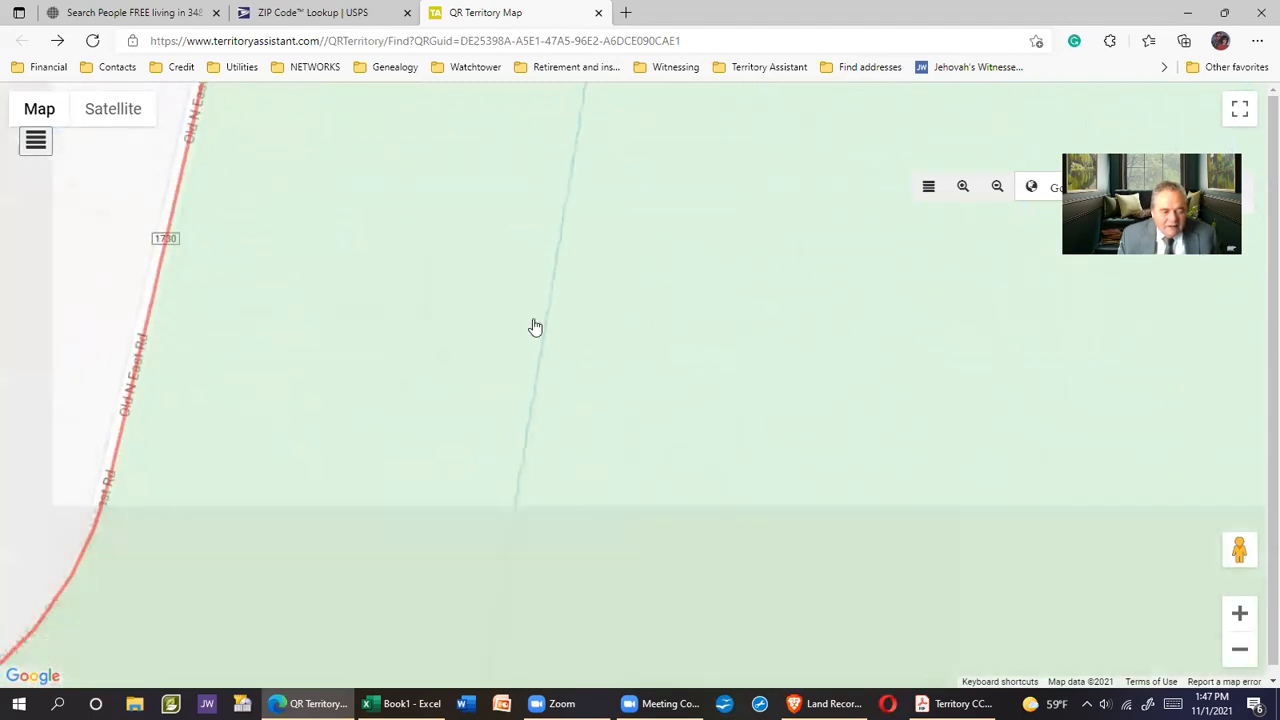
drag(386, 509, 614, 429)
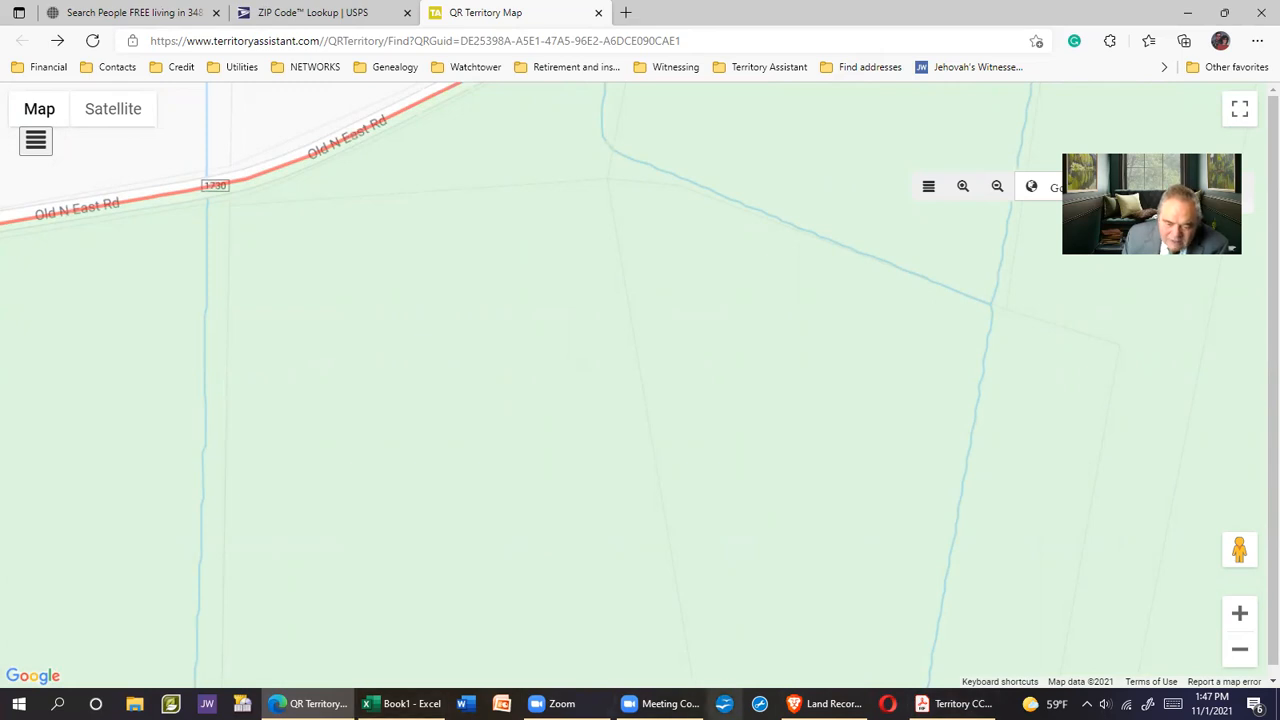
click(825, 703)
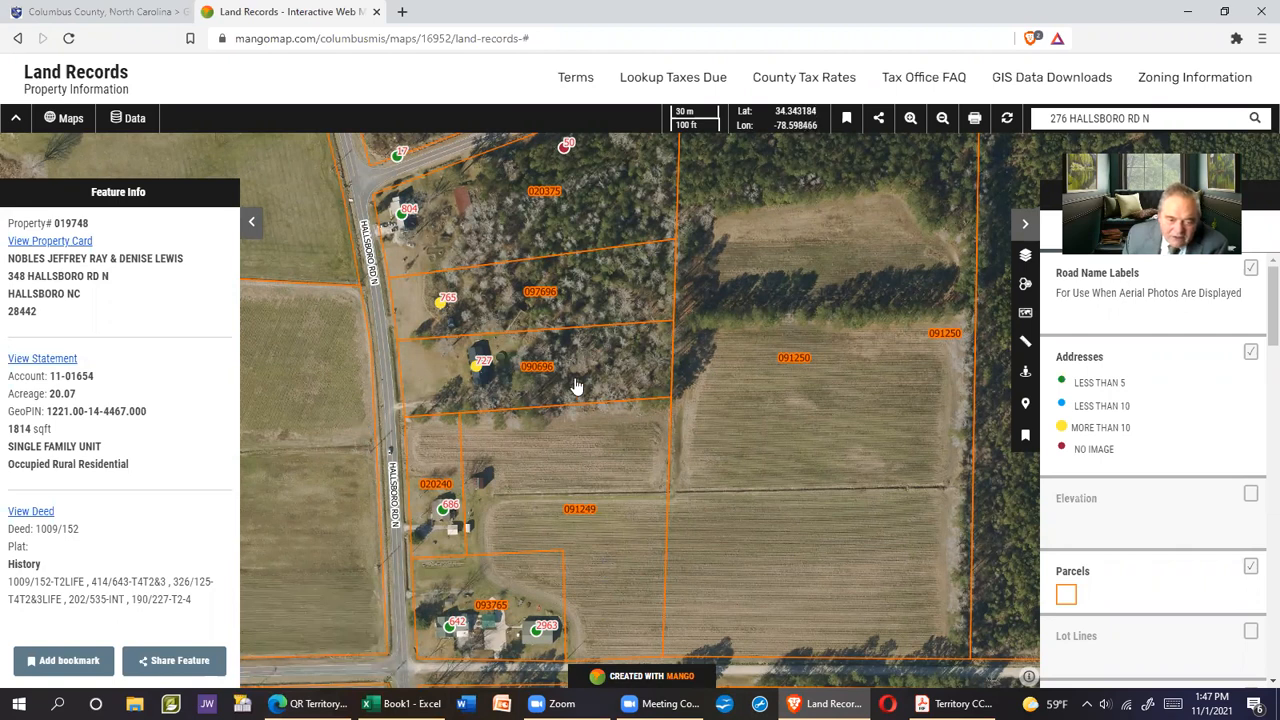
Copy the first resident's street address from cell D2 in the Excel list
click(405, 703)
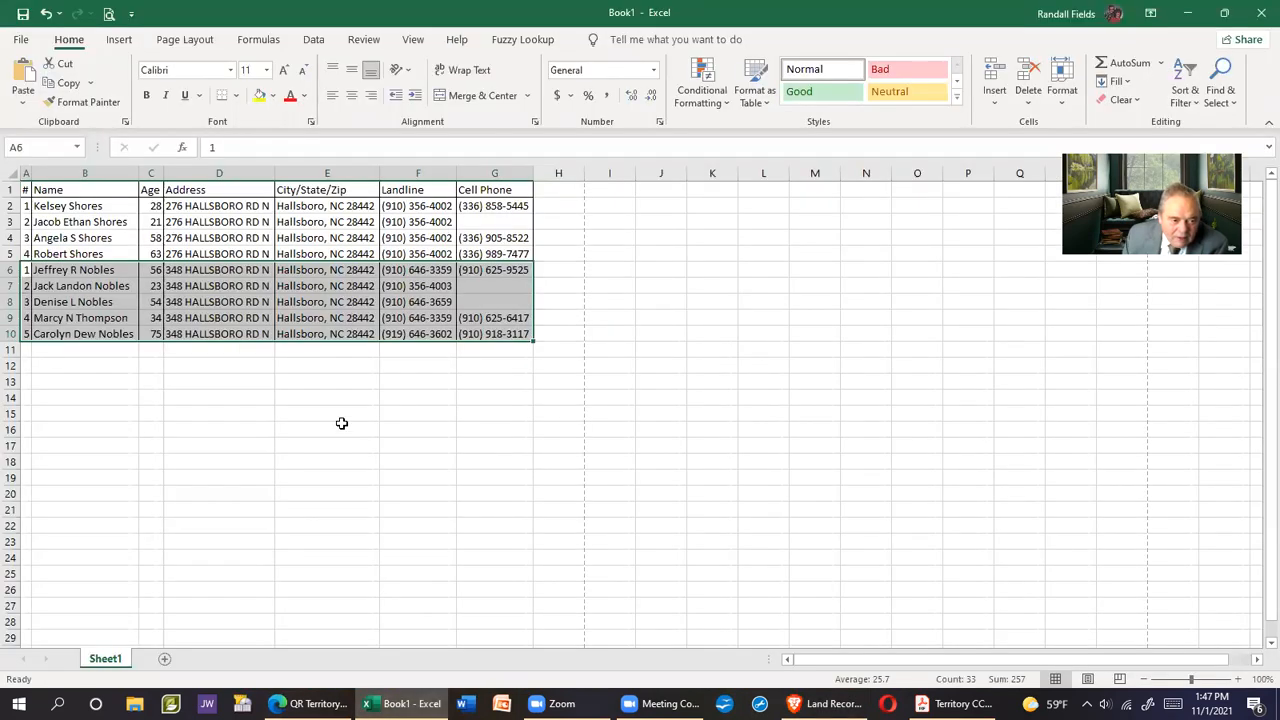
click(345, 333)
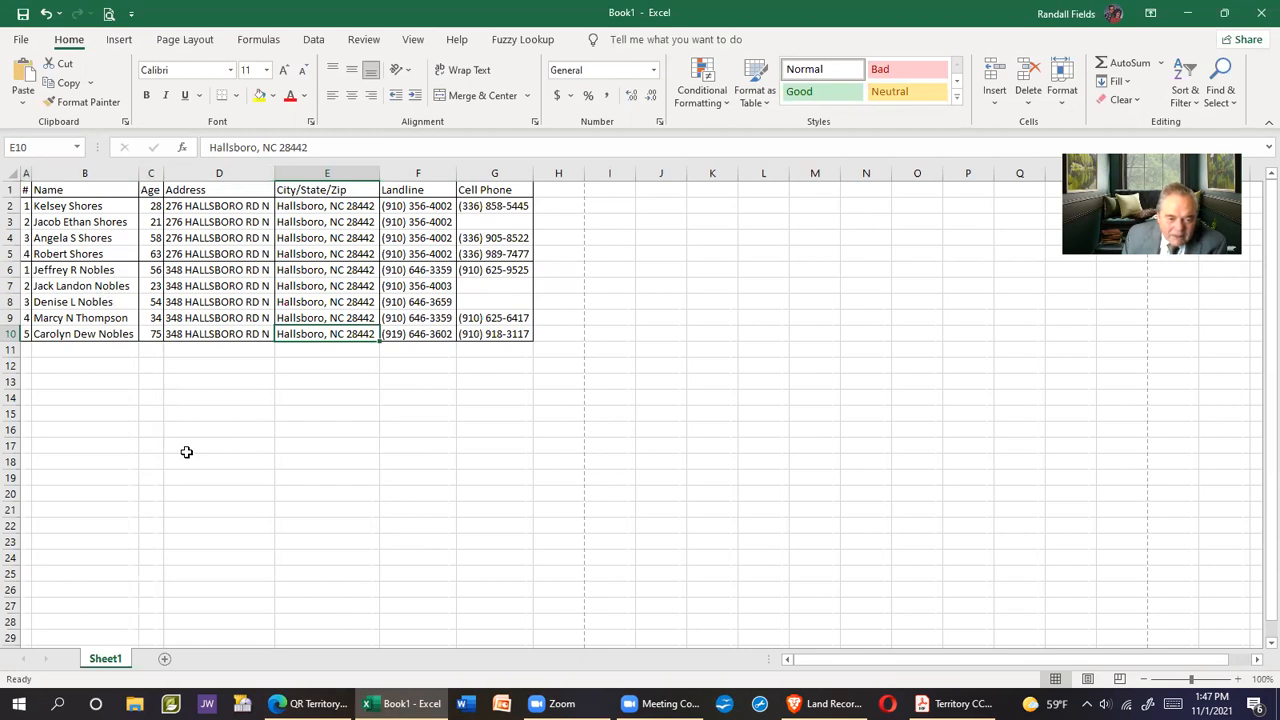
click(228, 207)
right_click(229, 208)
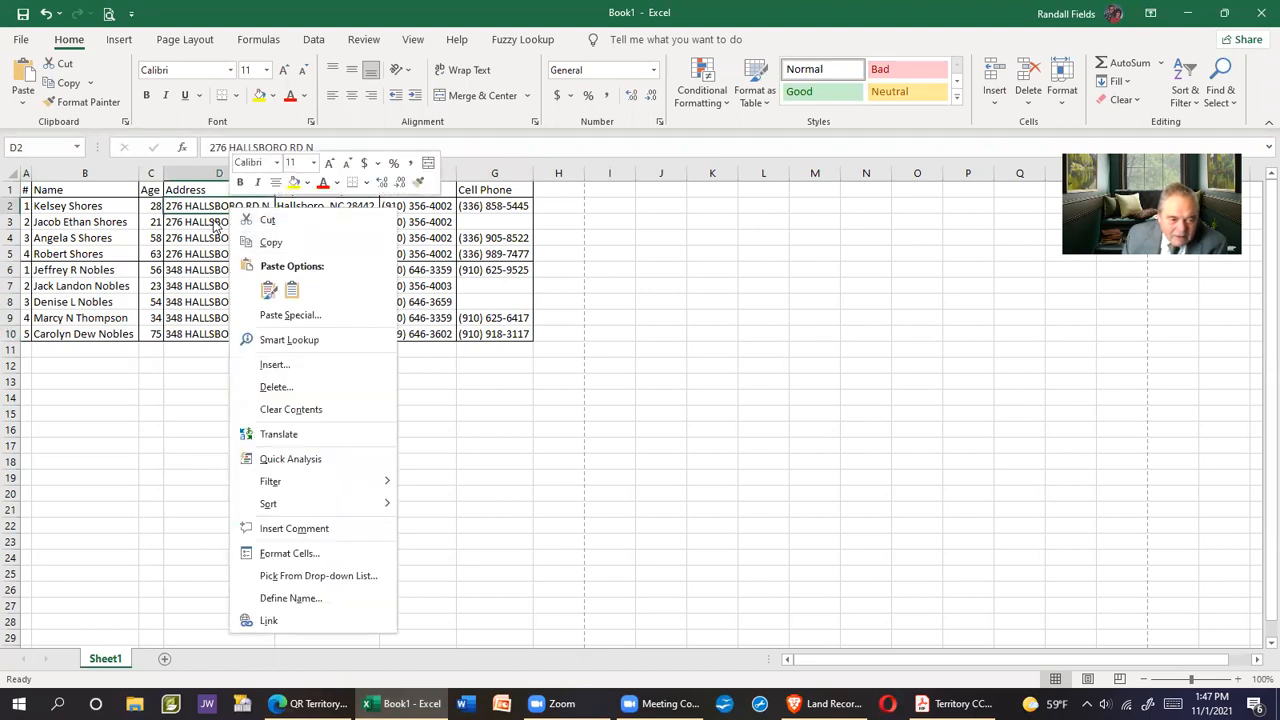
click(205, 203)
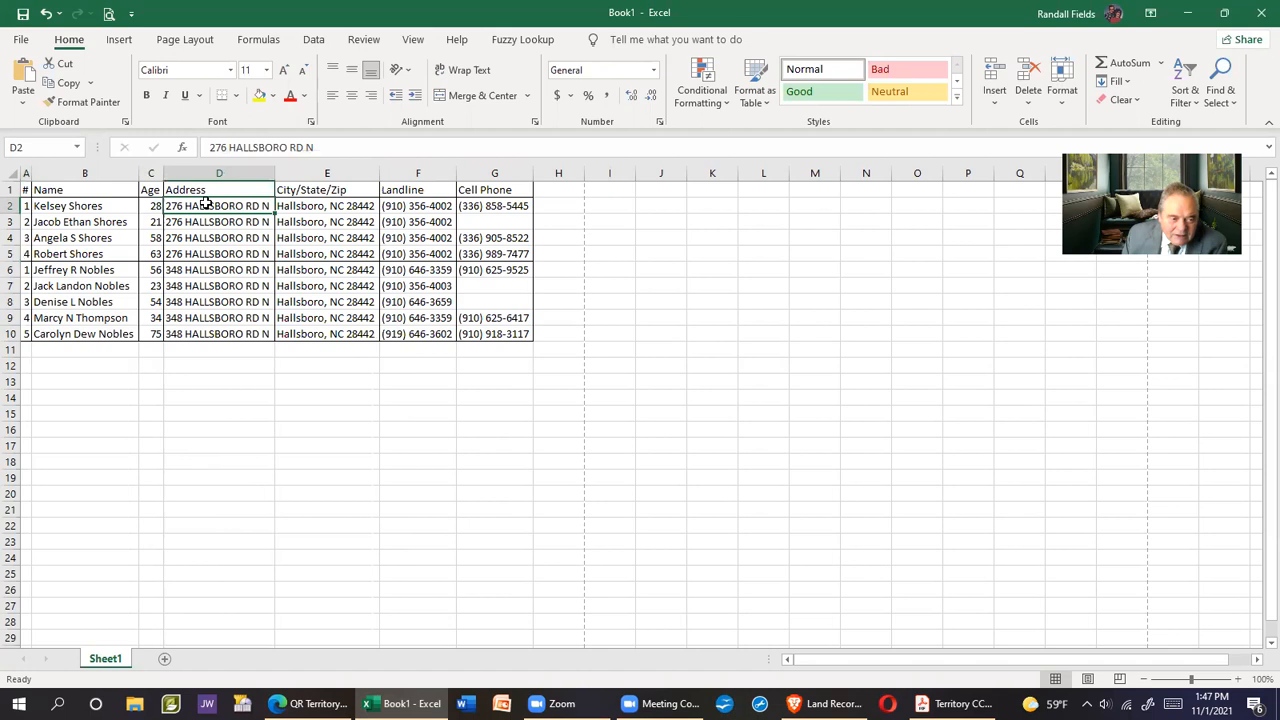
right_click(205, 203)
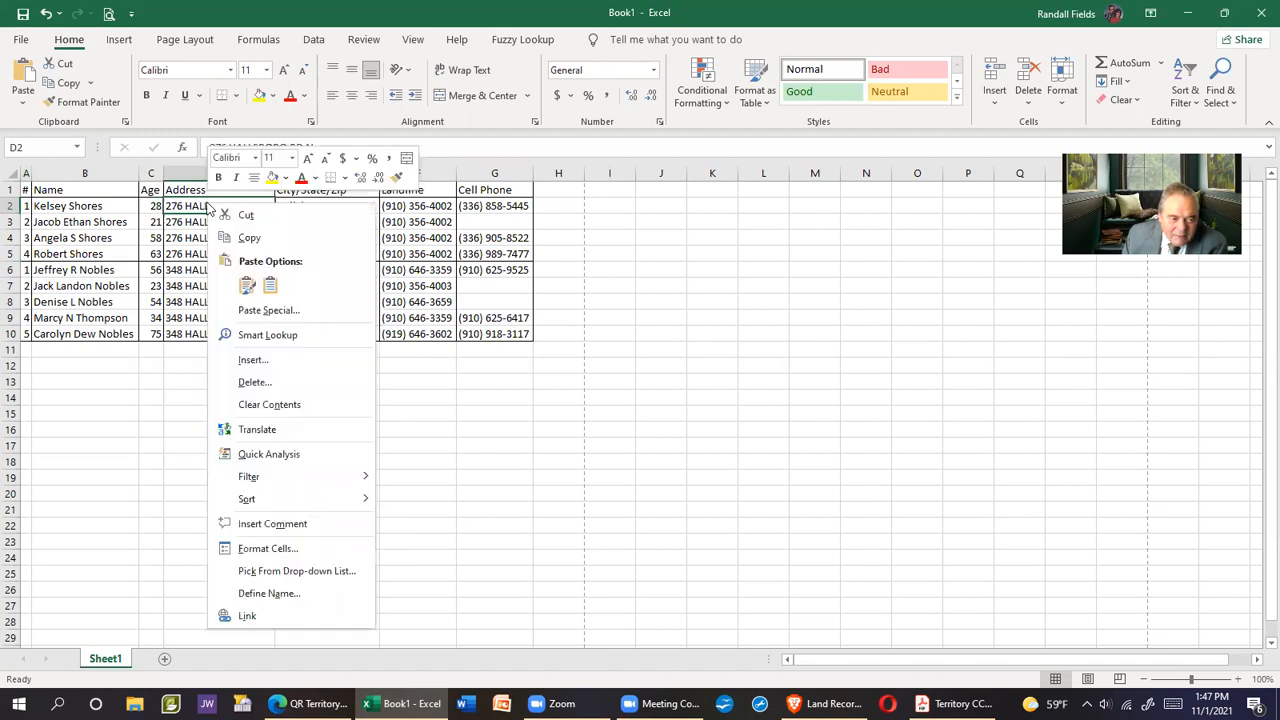
click(250, 238)
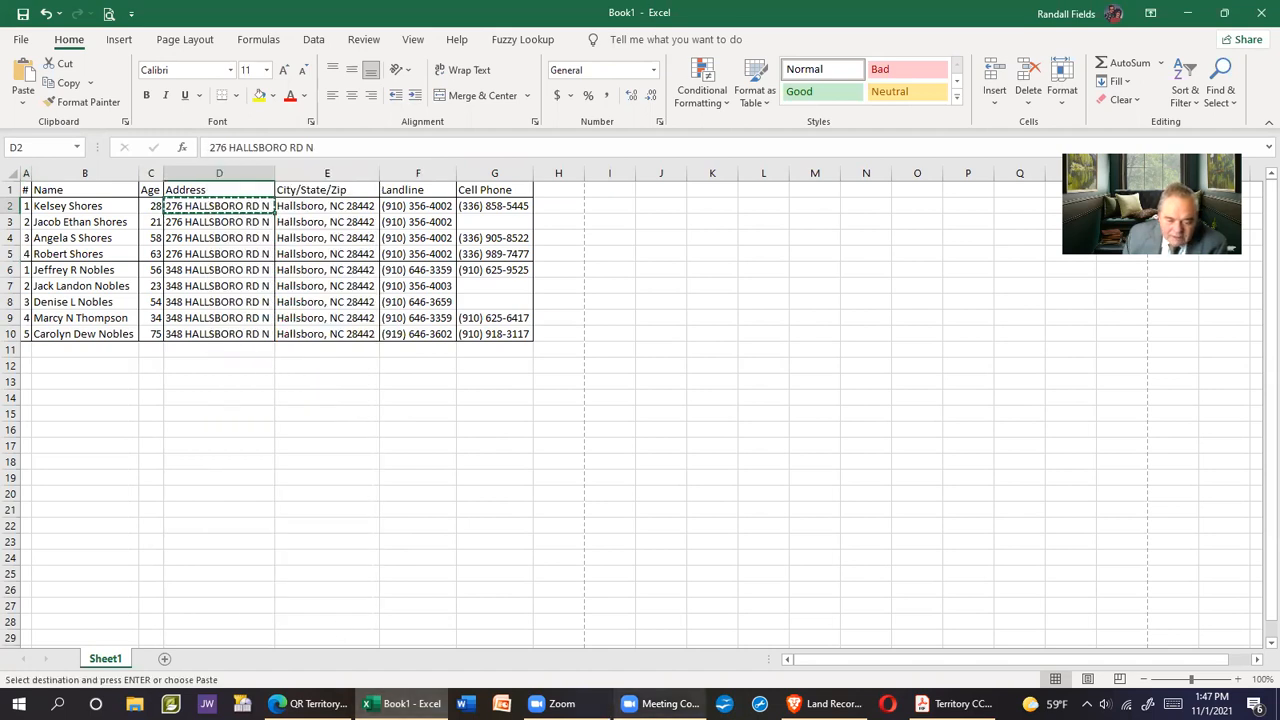
click(310, 703)
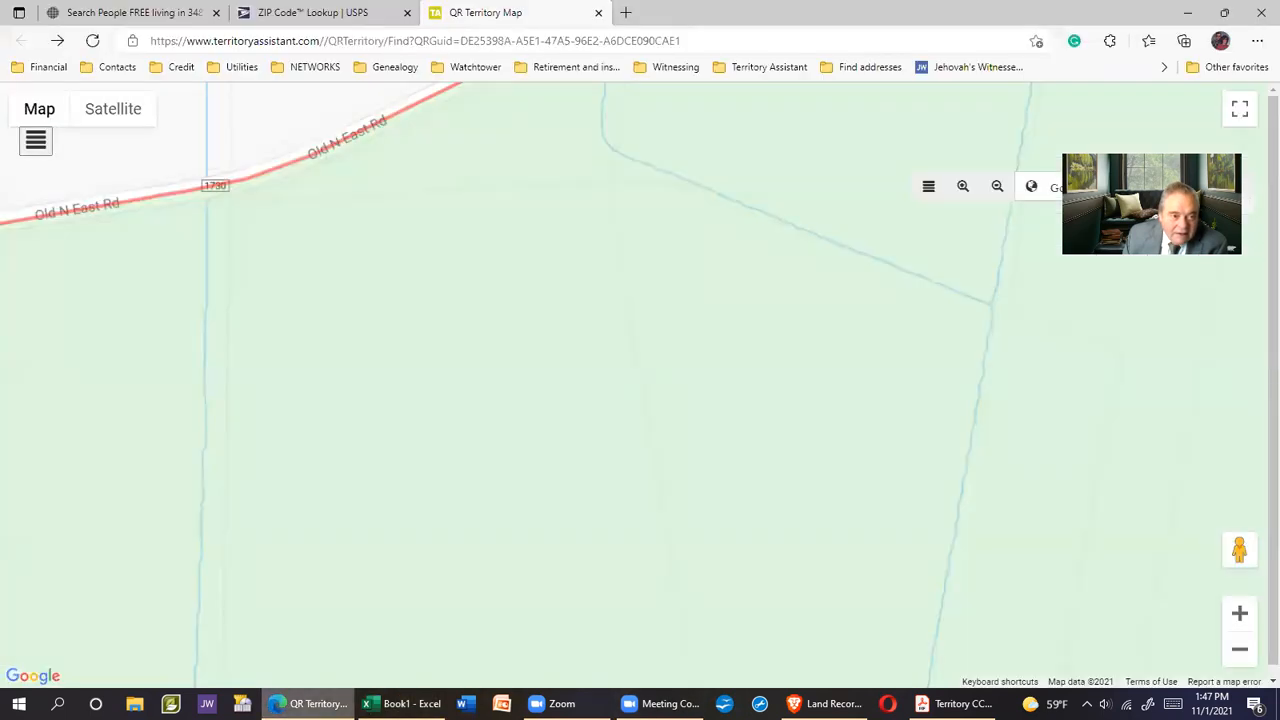
Paste the copied street address into USPS ZIP Code Lookup with city Hallsboro, NC
click(312, 12)
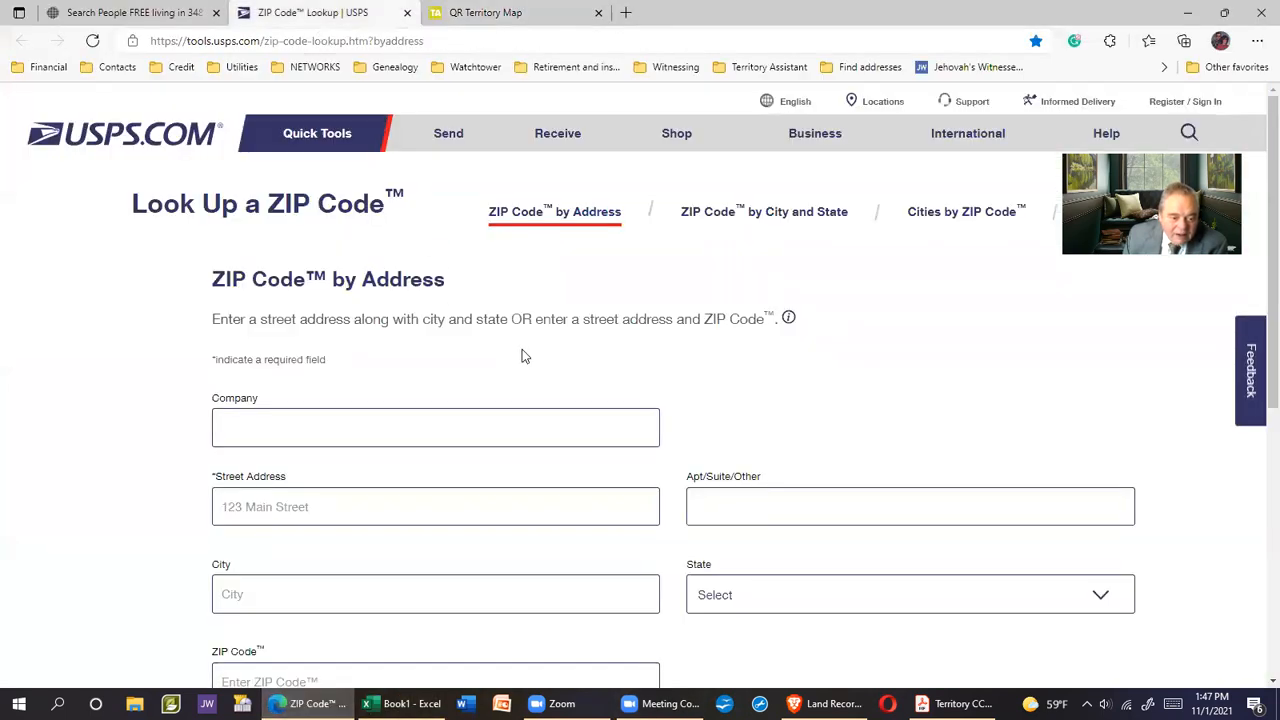
scroll(522, 349, down, 2)
click(280, 325)
right_click(280, 330)
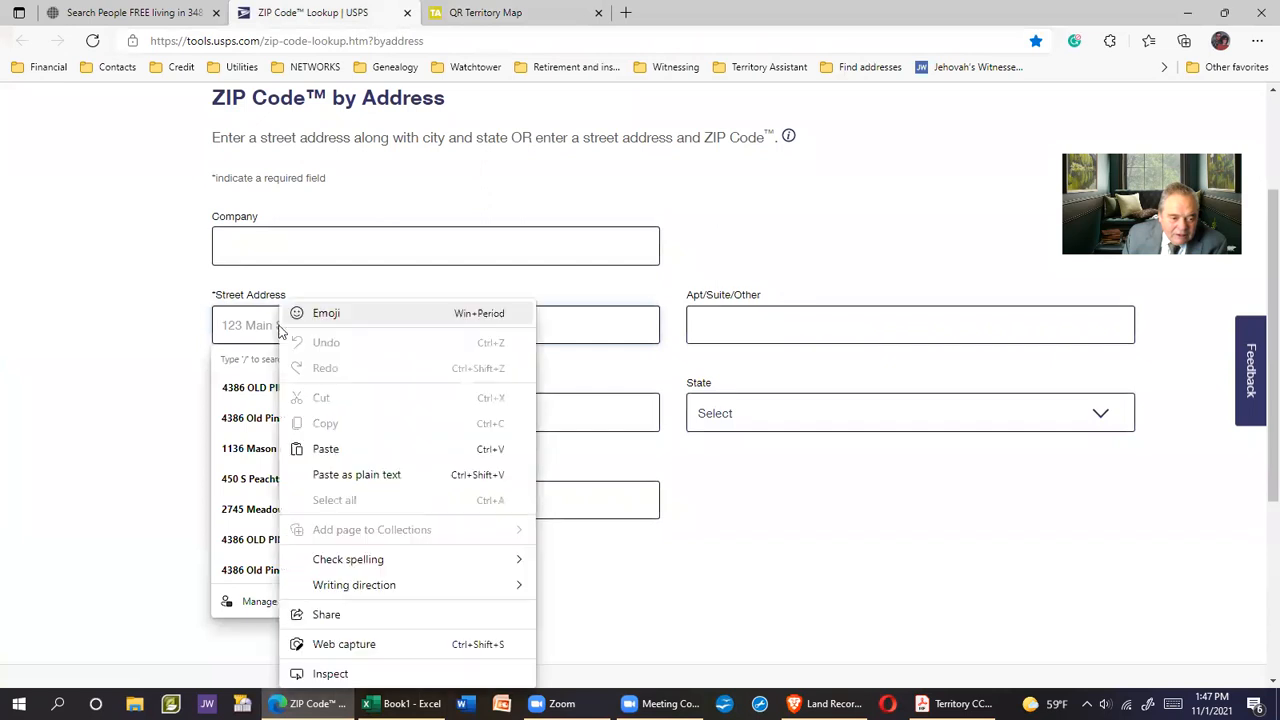
click(325, 449)
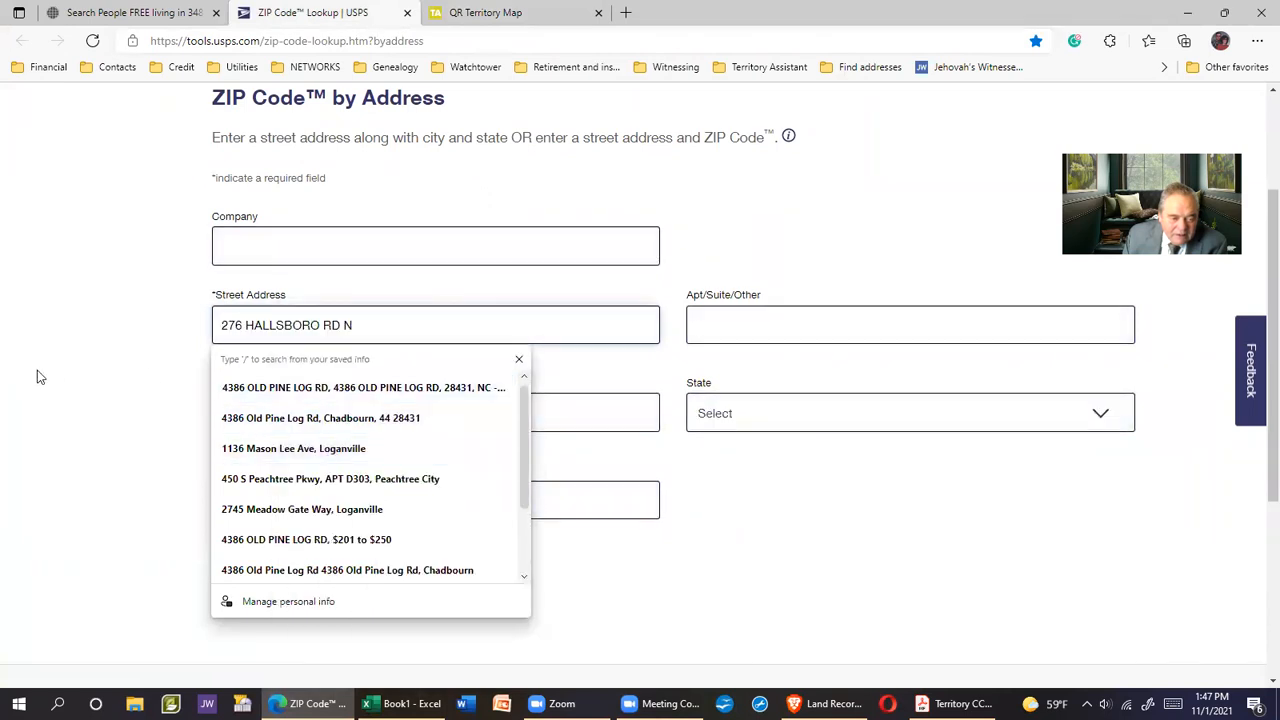
click(106, 476)
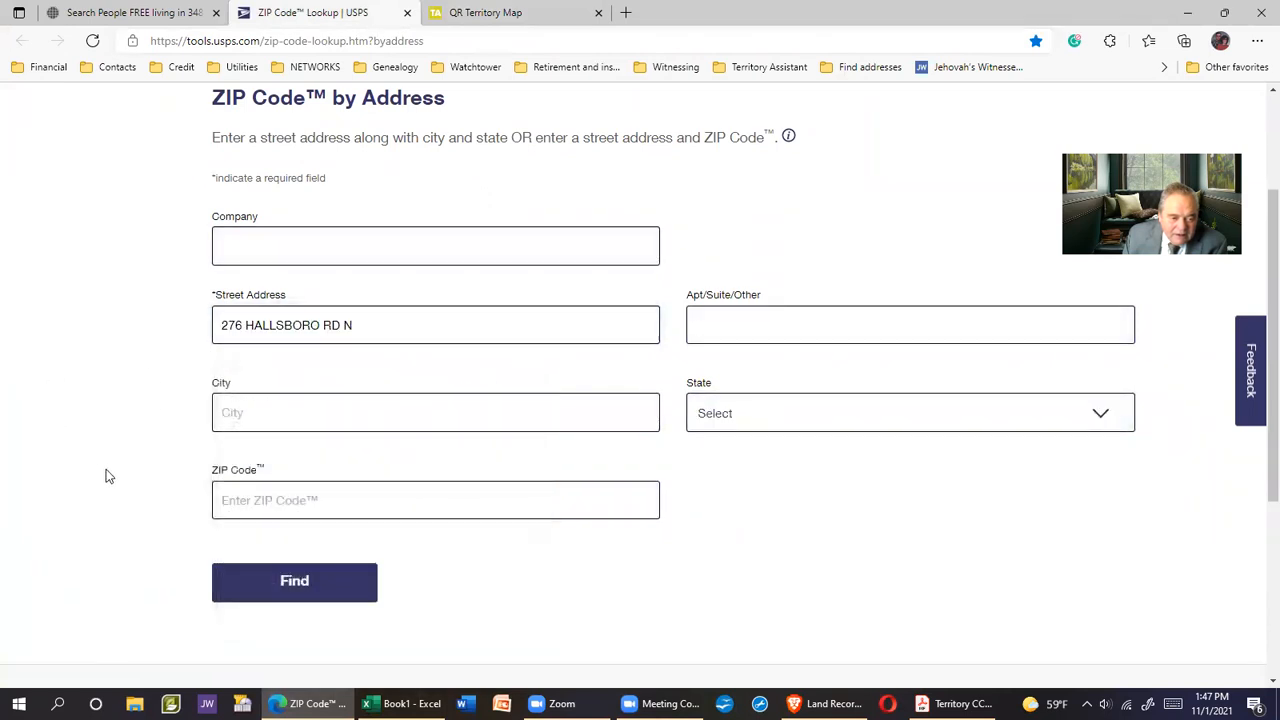
click(280, 416)
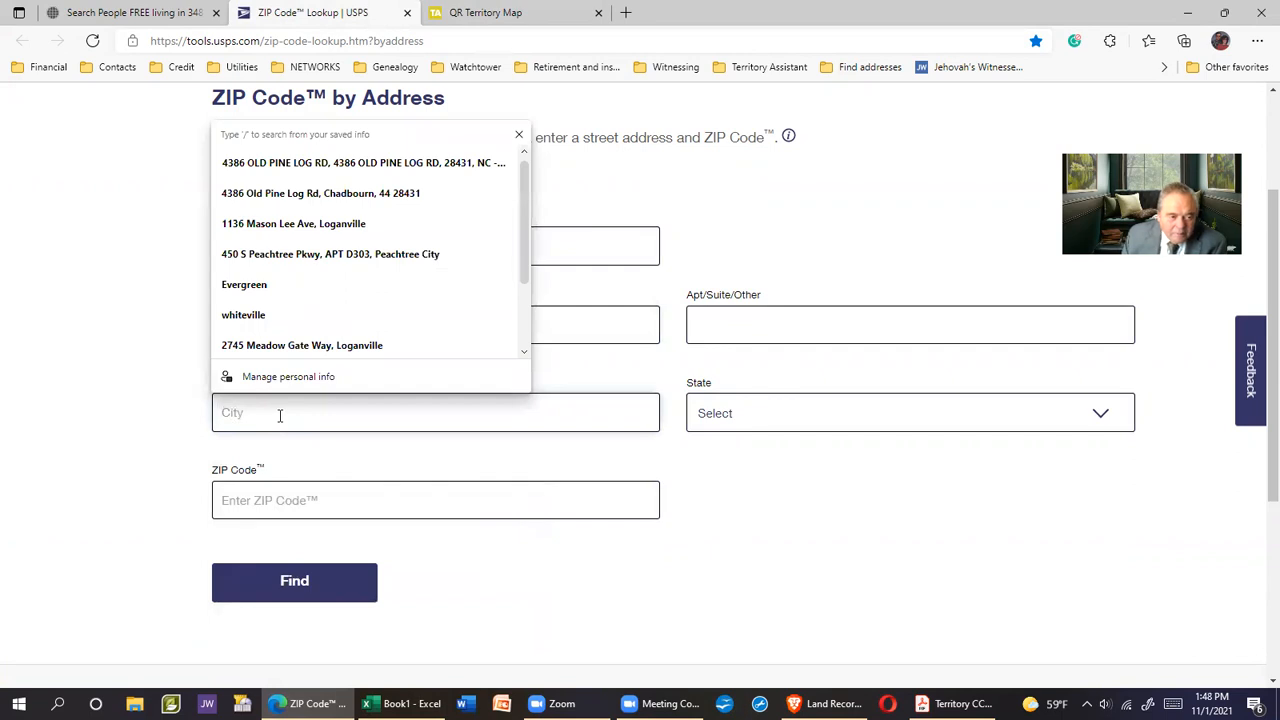
text(h)
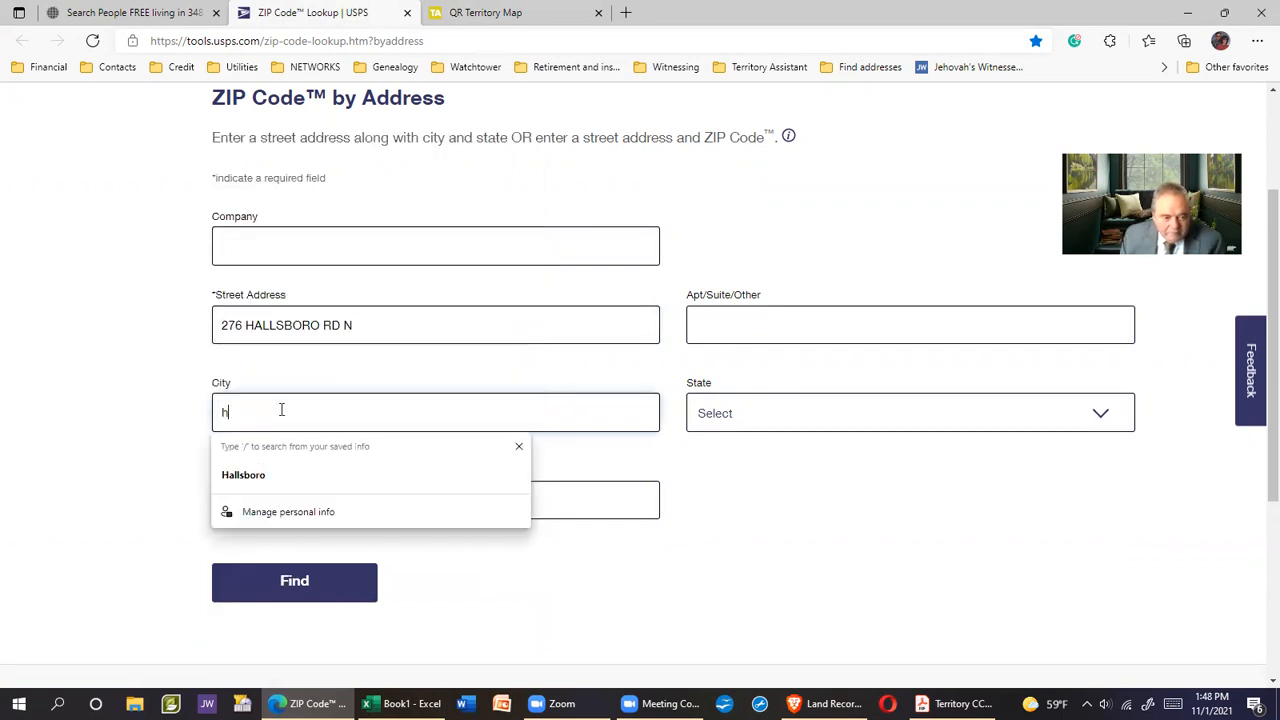
click(245, 475)
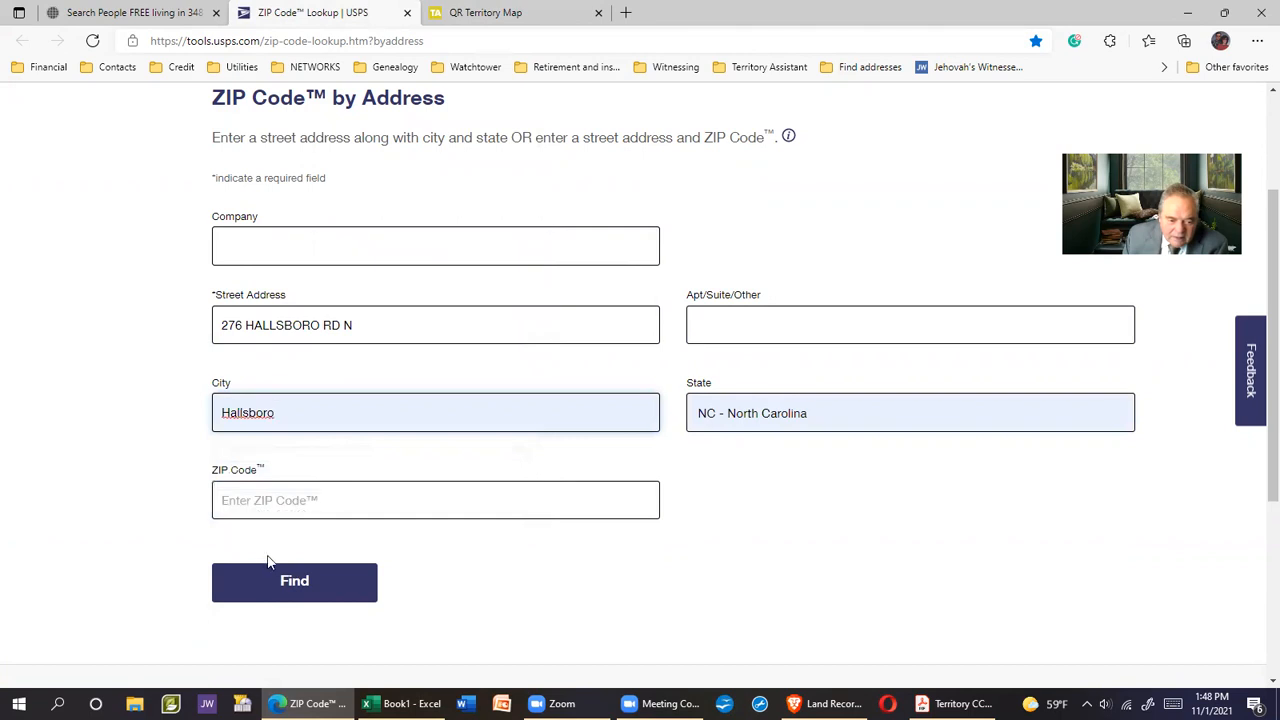
Run the search and review the ZIP+4 result, Columbus County, carrier route R005
click(290, 586)
scroll(890, 480, down, 1)
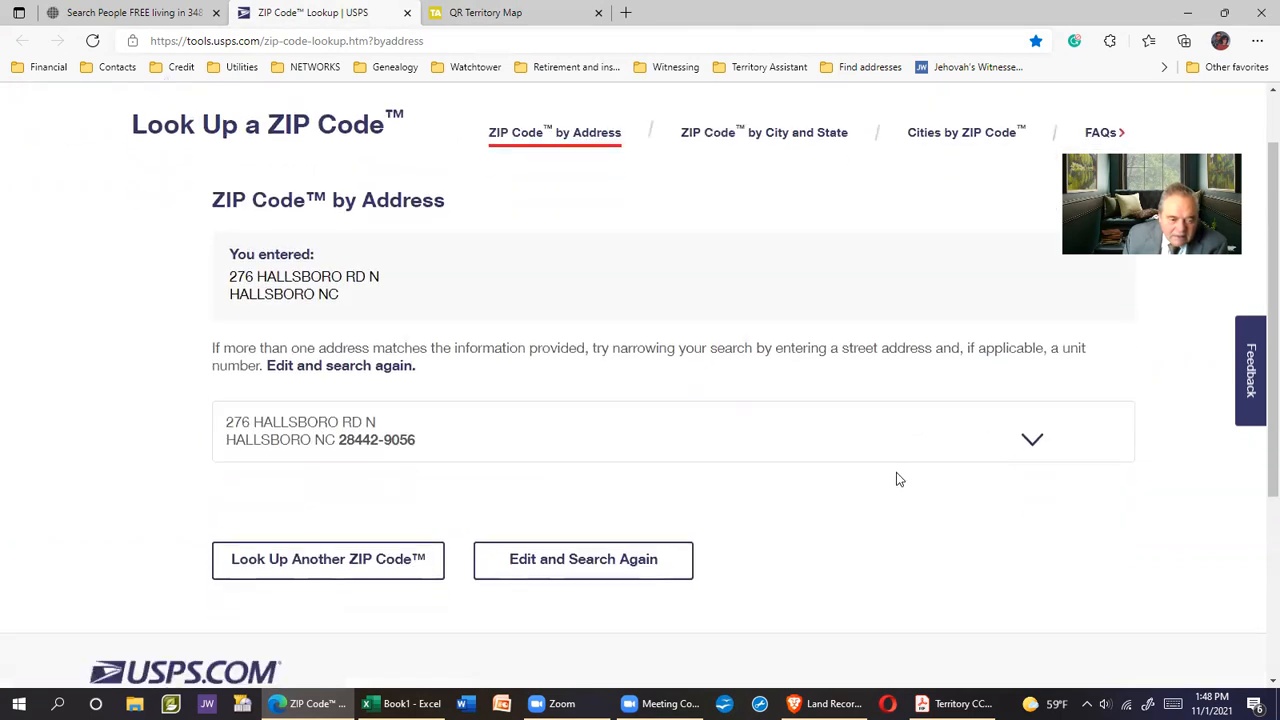
click(1035, 428)
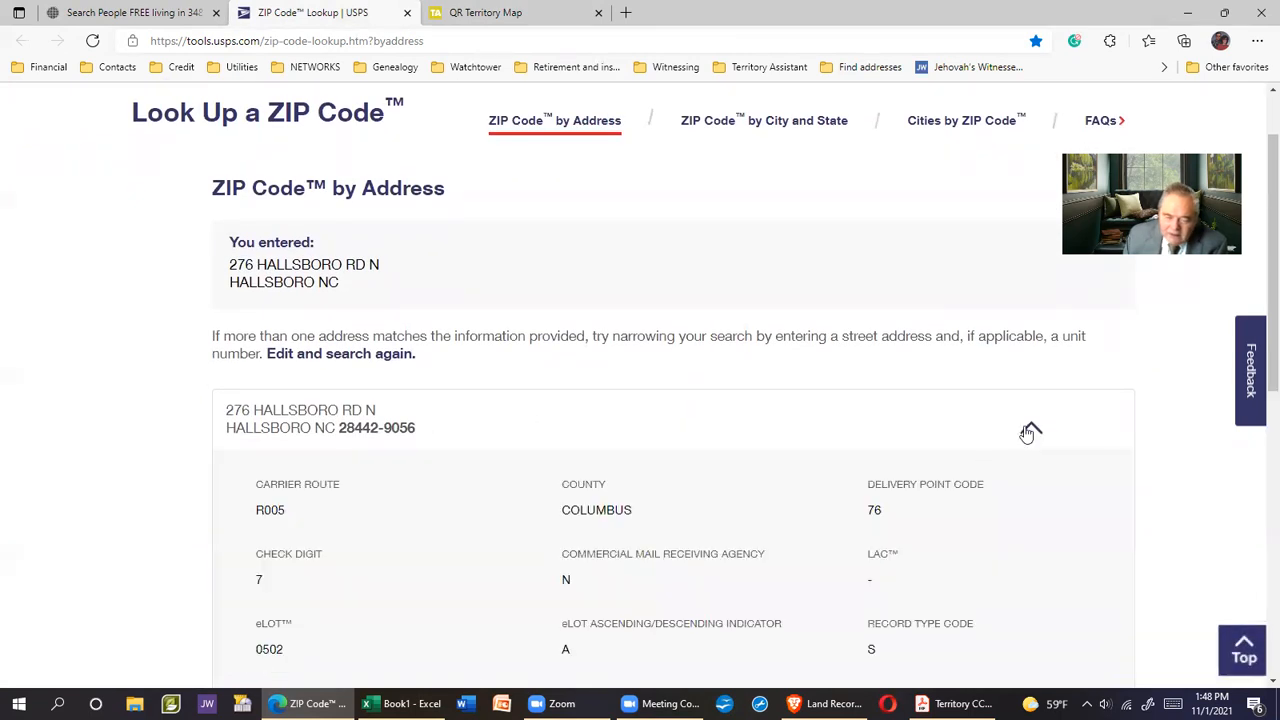
scroll(897, 482, down, 3)
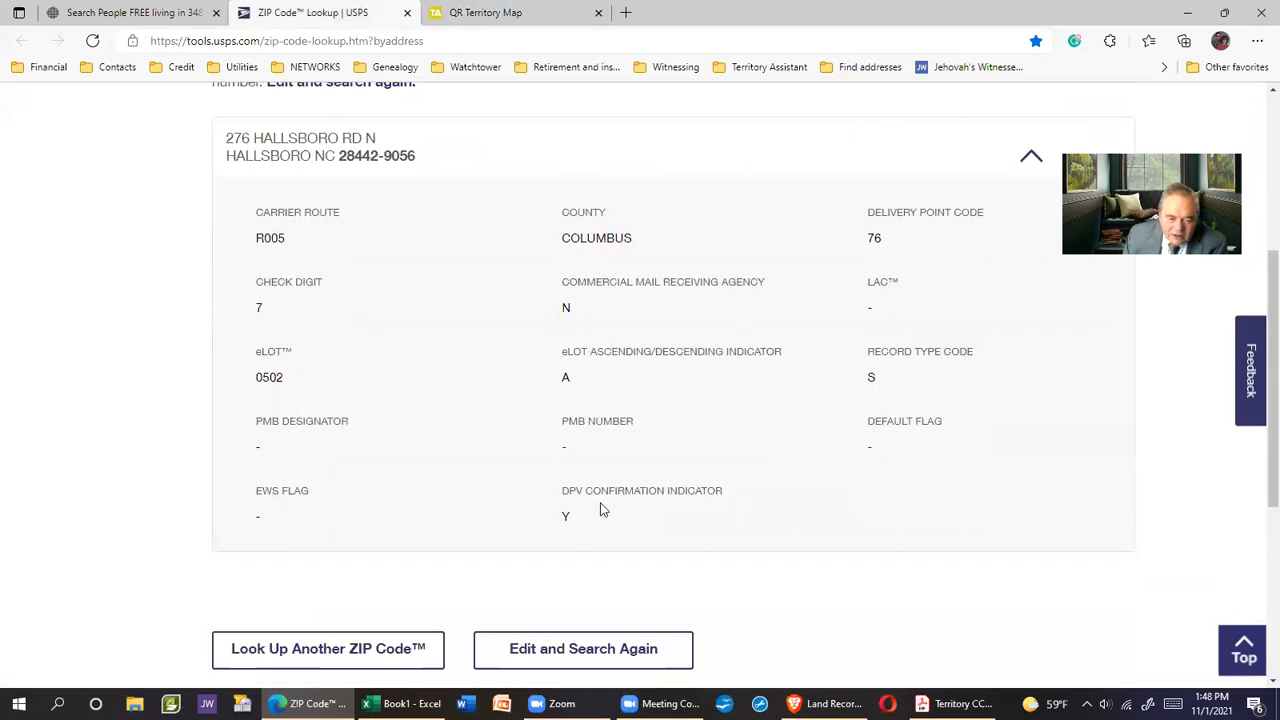
scroll(1000, 420, up, 2)
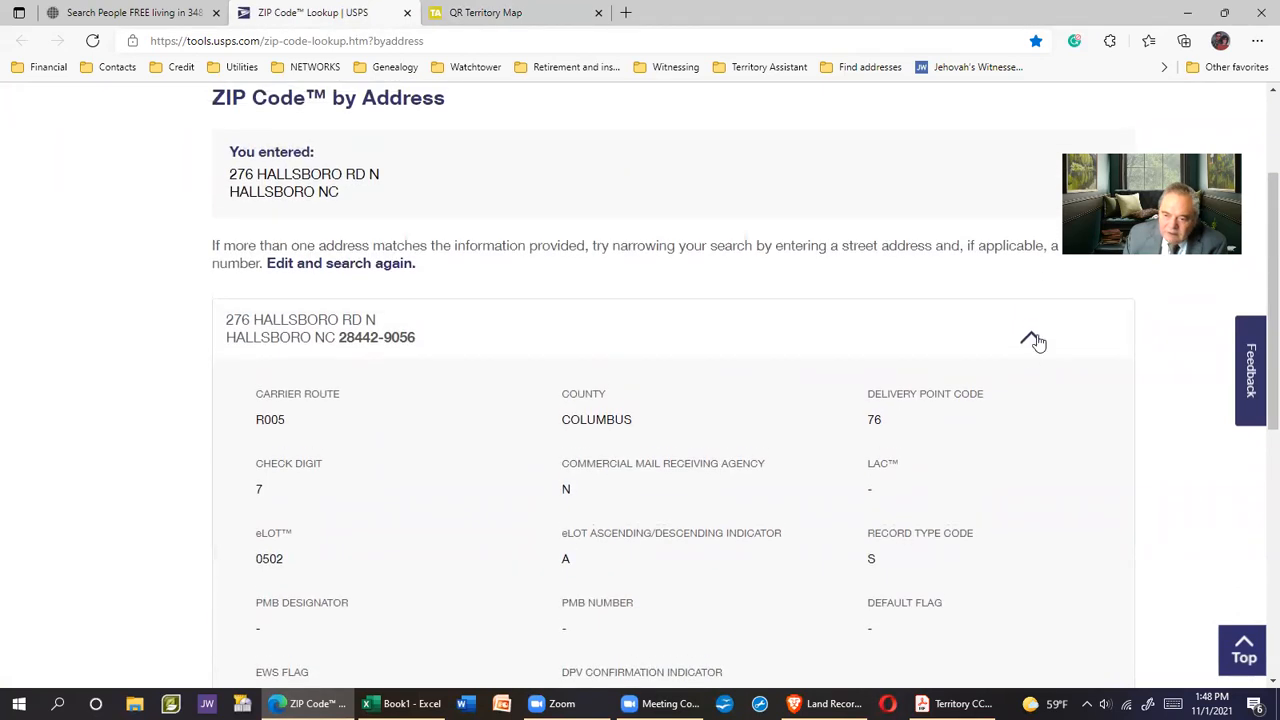
click(1032, 340)
scroll(769, 343, up, 2)
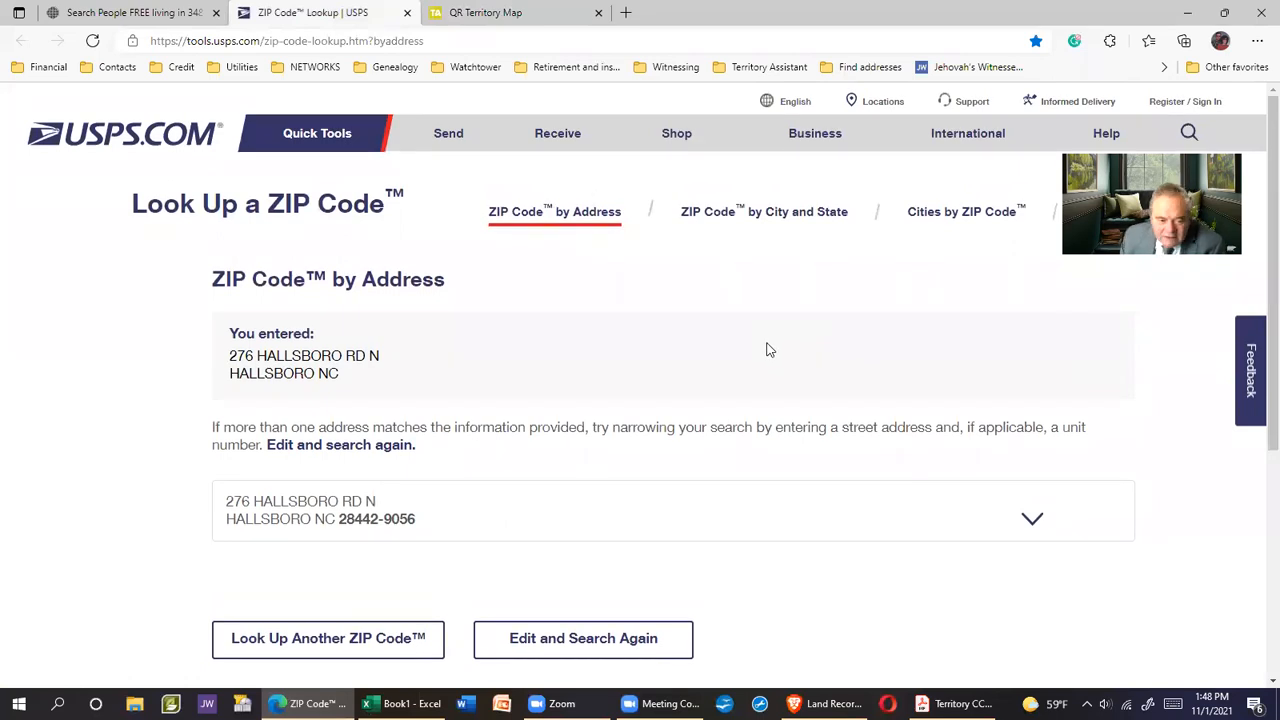
scroll(769, 350, down, 2)
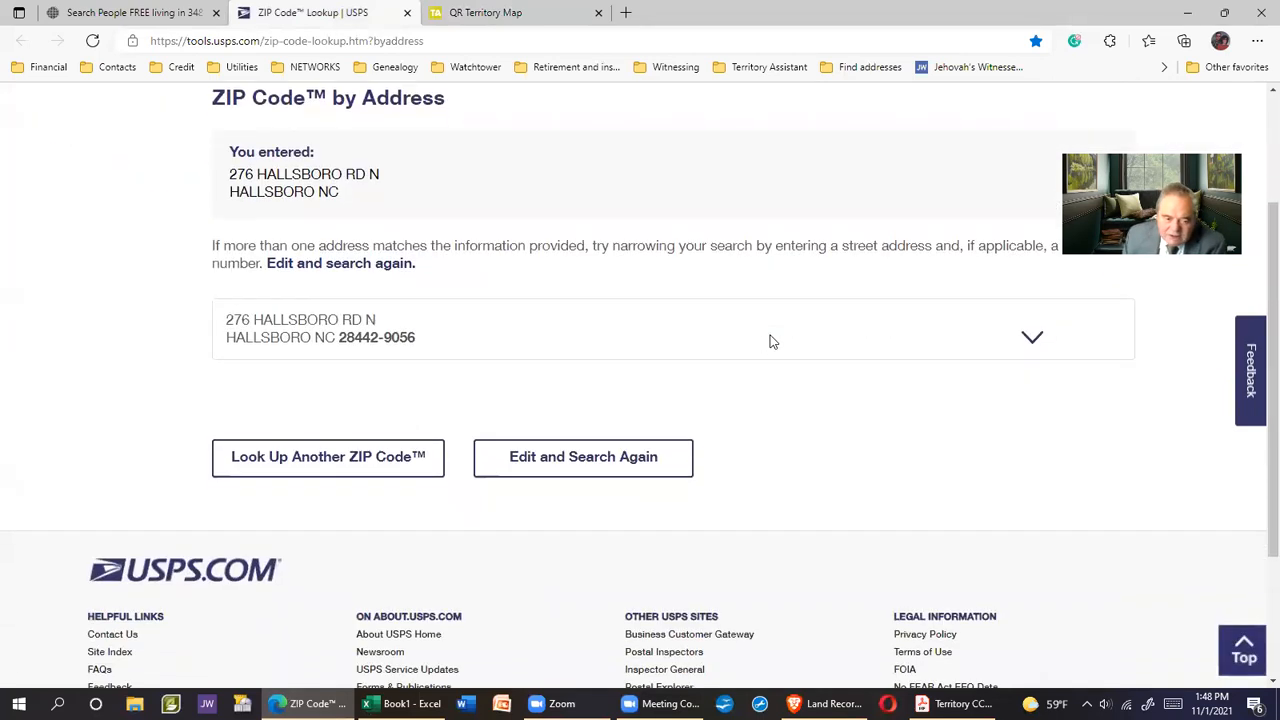
scroll(766, 340, down, 2)
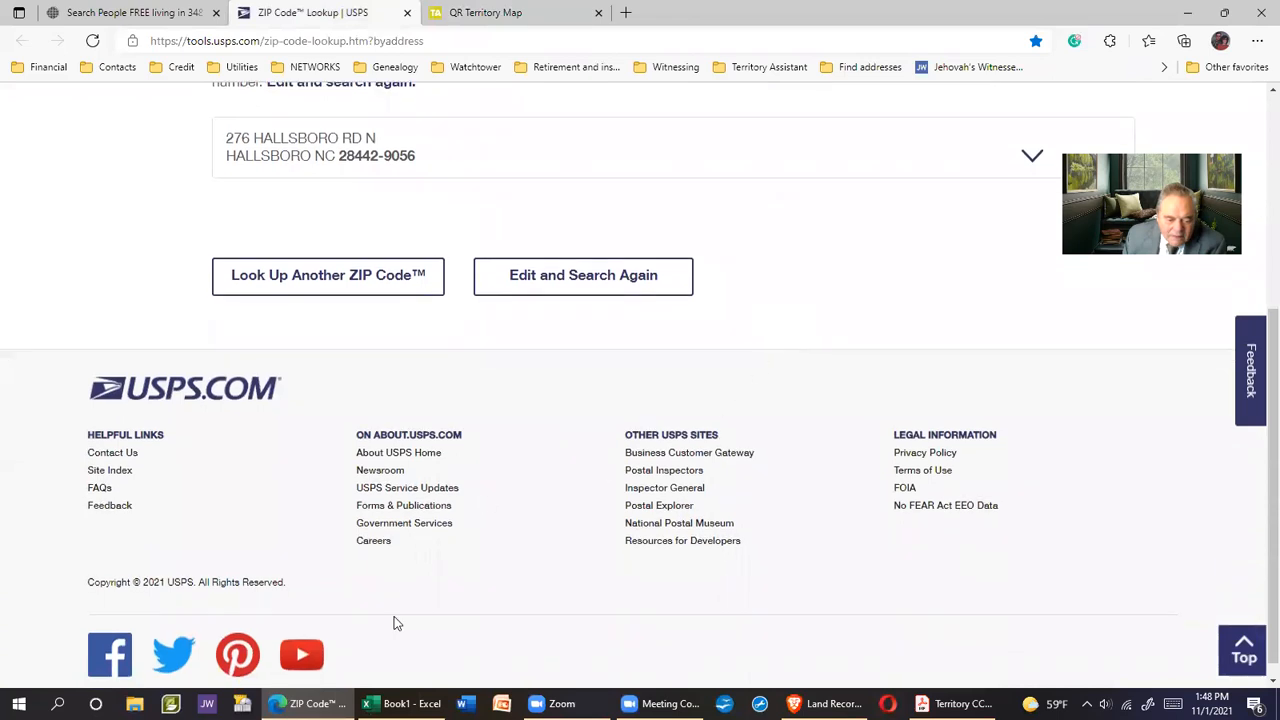
scroll(741, 507, down, 1)
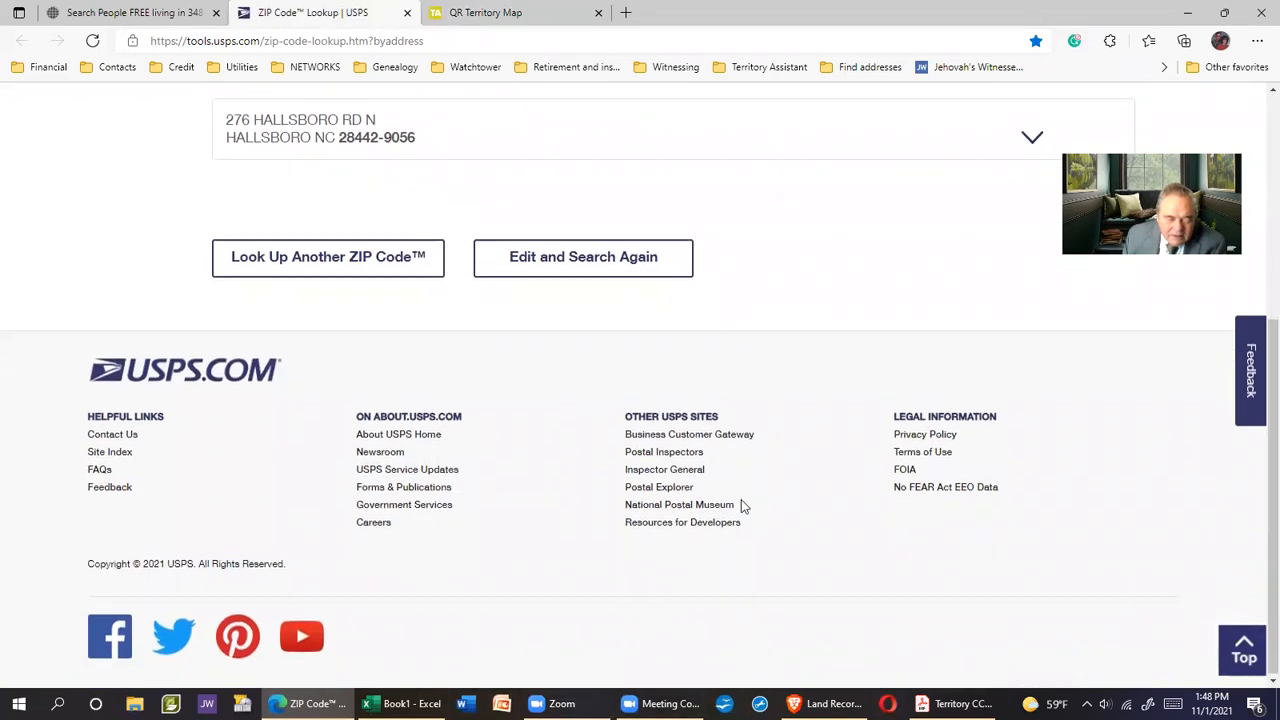
scroll(741, 500, up, 4)
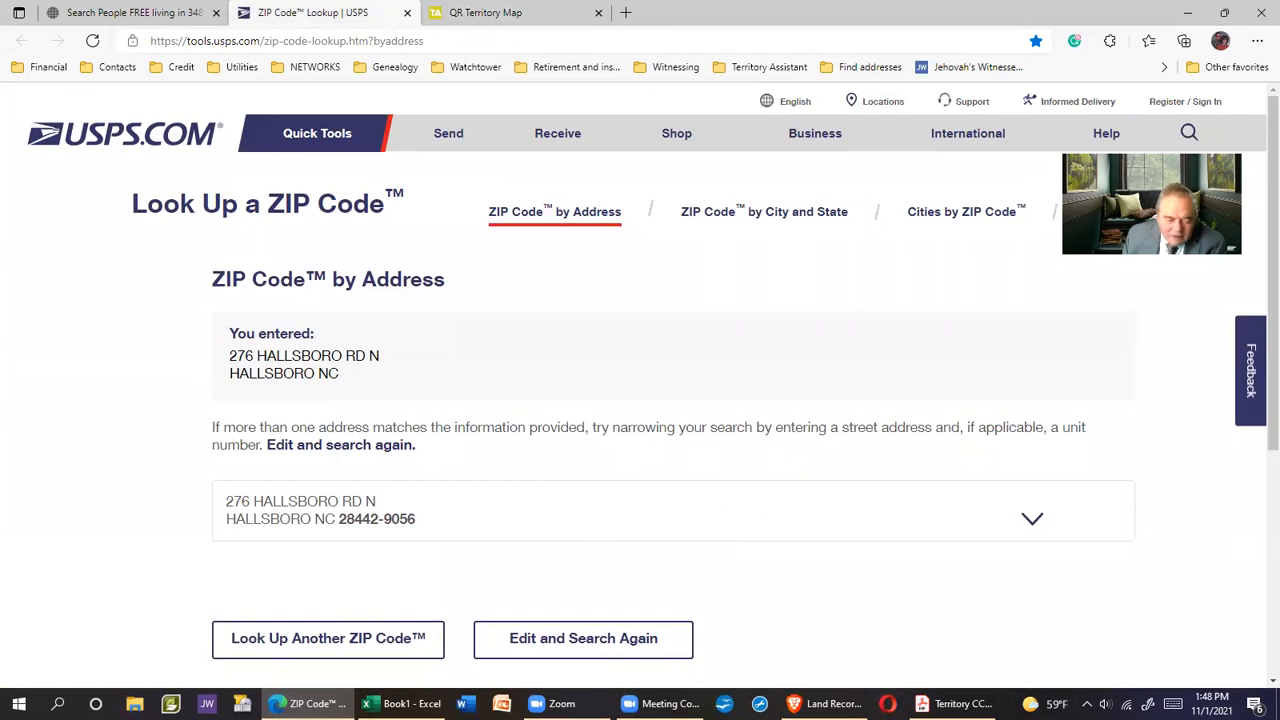
Check cells E9 and D9, cancel the D2 copy, and return to the Land Records map
click(400, 703)
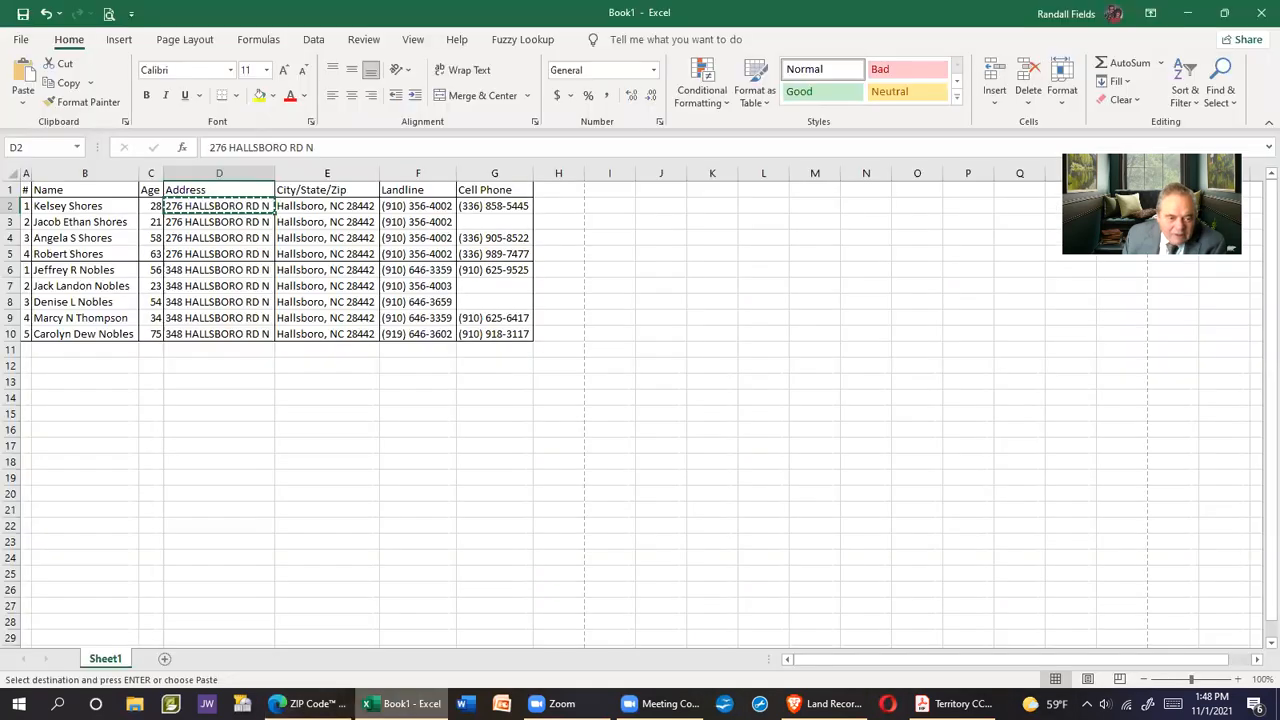
click(361, 320)
click(222, 318)
click(216, 205)
key(Escape)
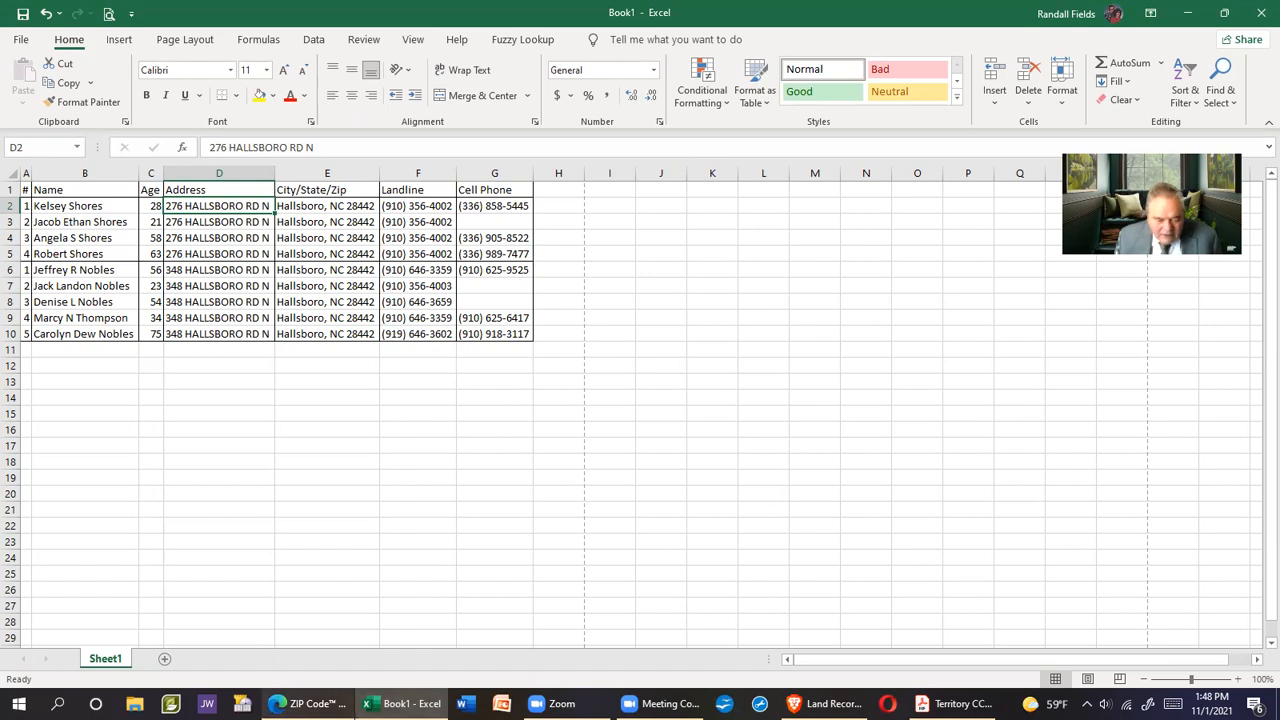
click(308, 703)
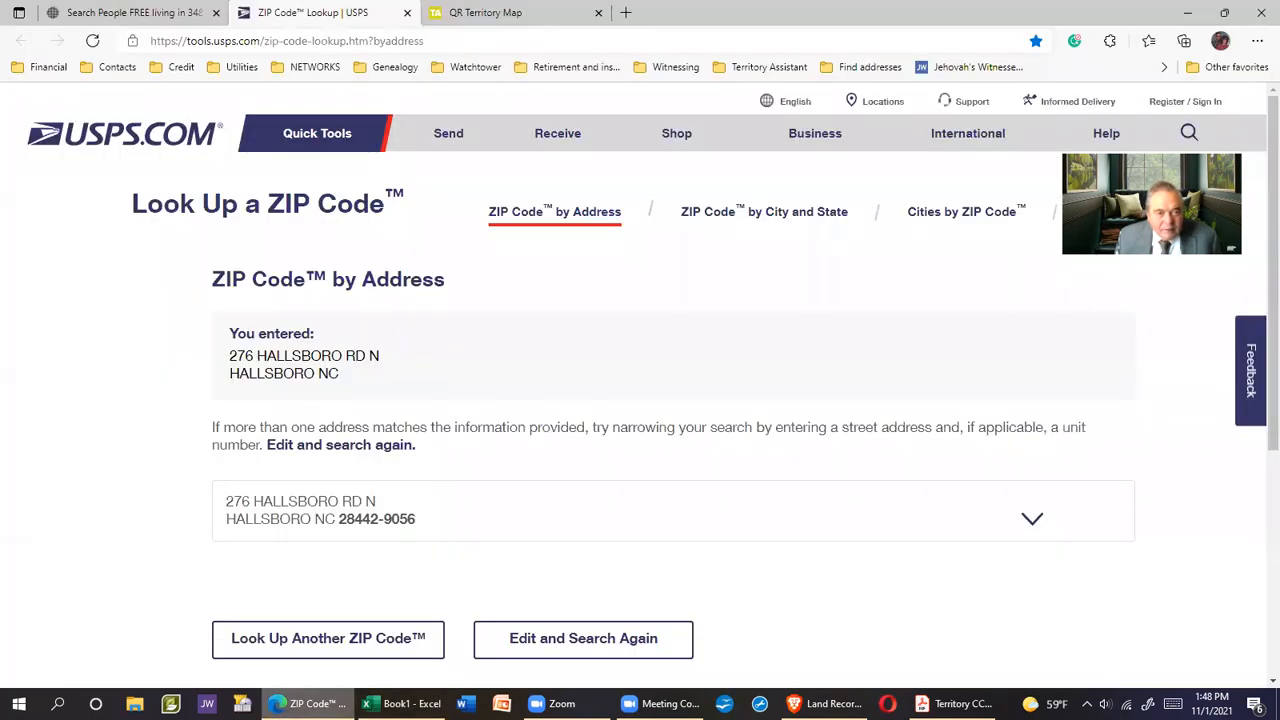
key(alt+Tab)
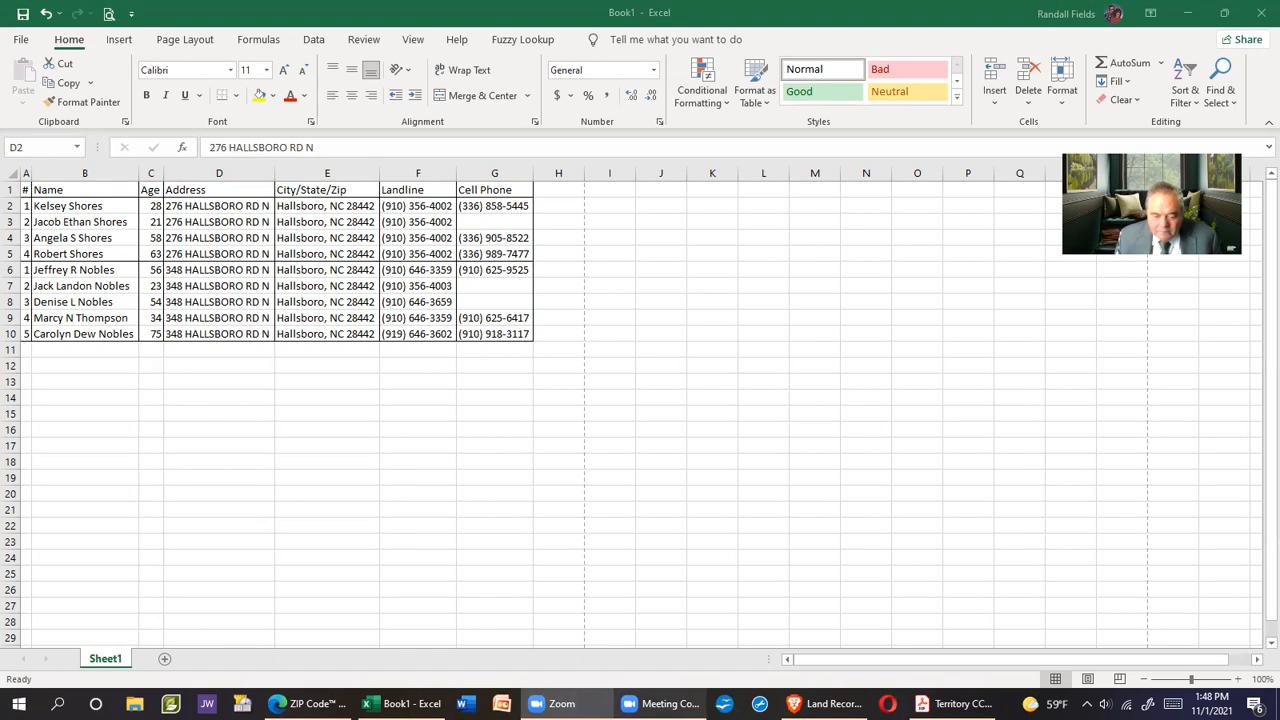
click(830, 703)
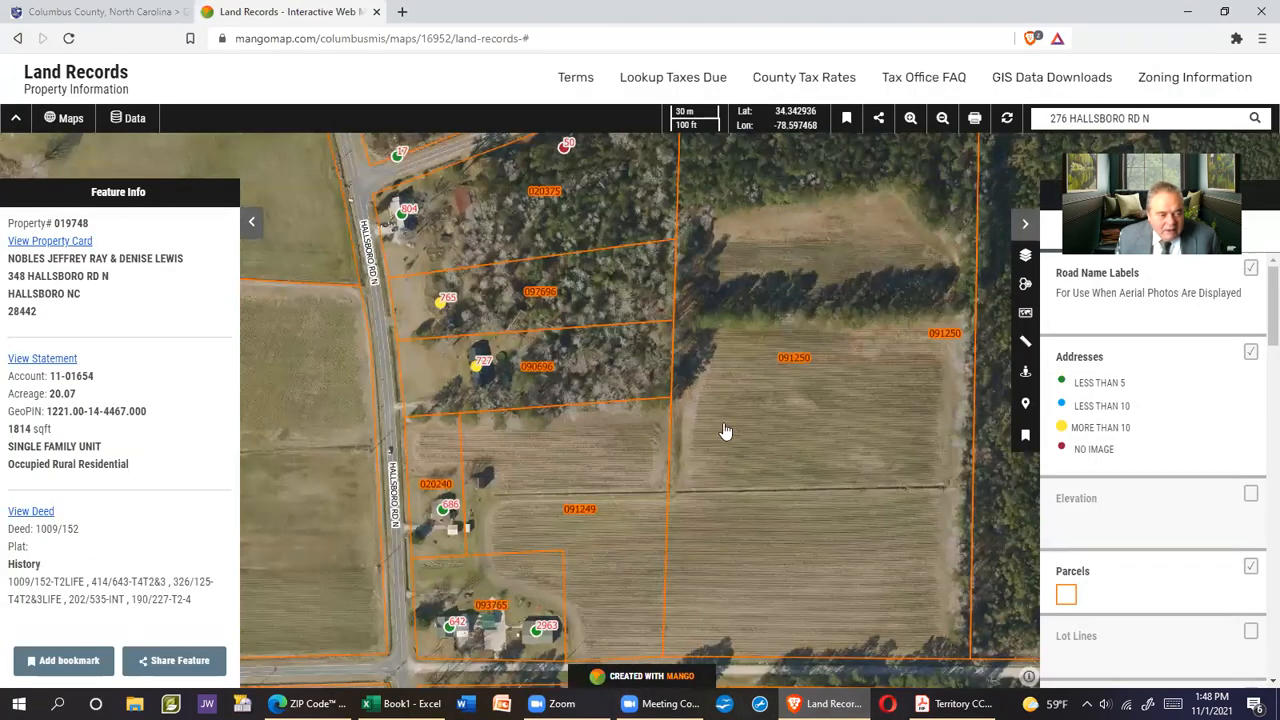
Show the satellite CC01 map card in the Territory Batch PDF
click(955, 703)
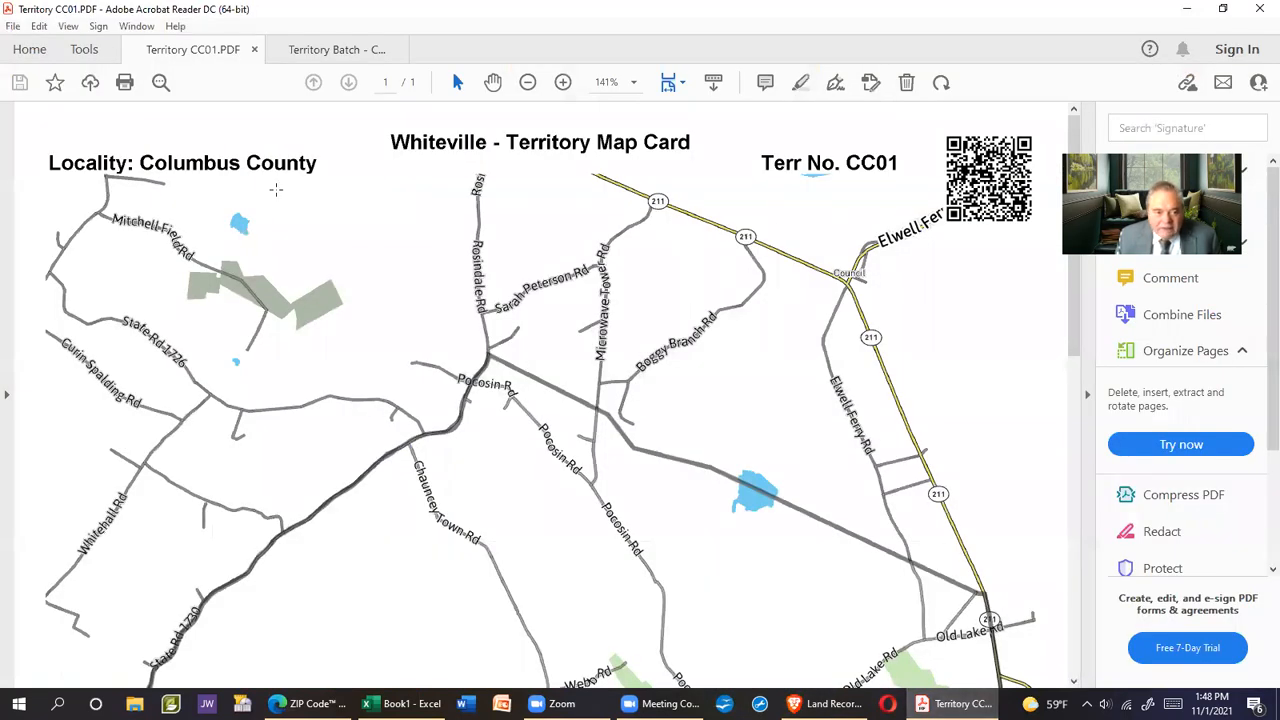
click(323, 48)
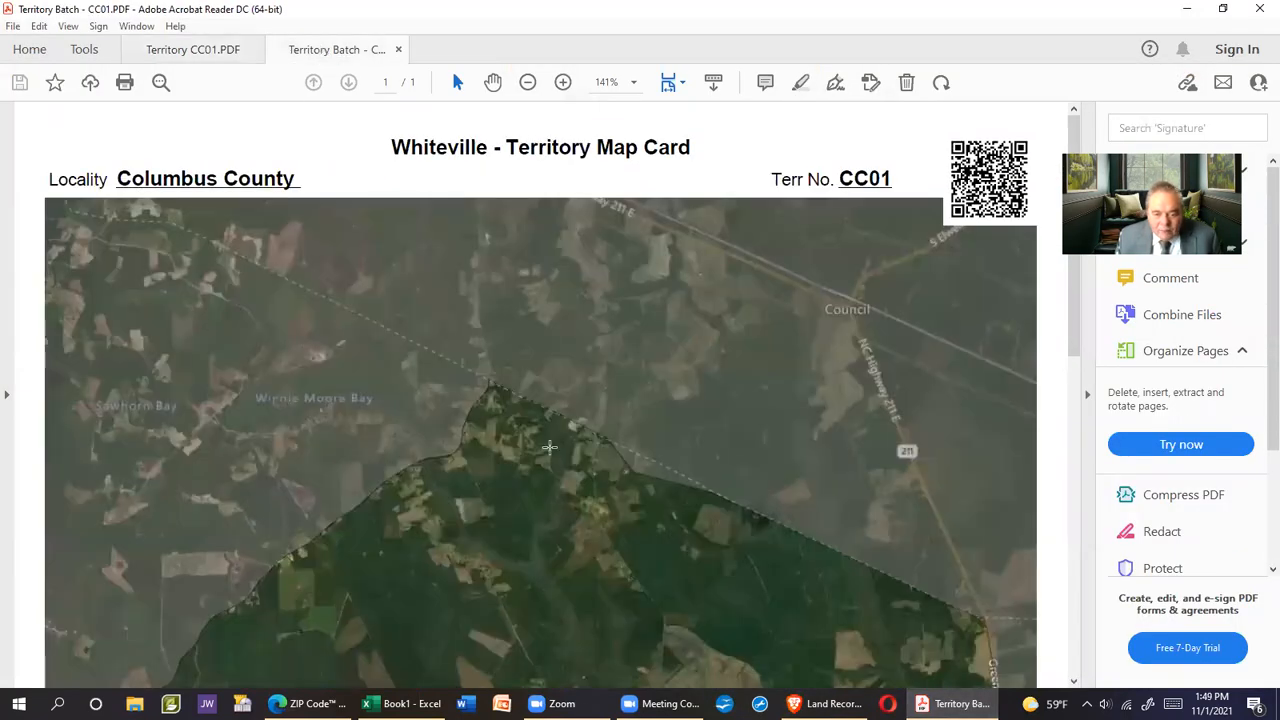
scroll(737, 403, down, 5)
scroll(745, 398, down, 3)
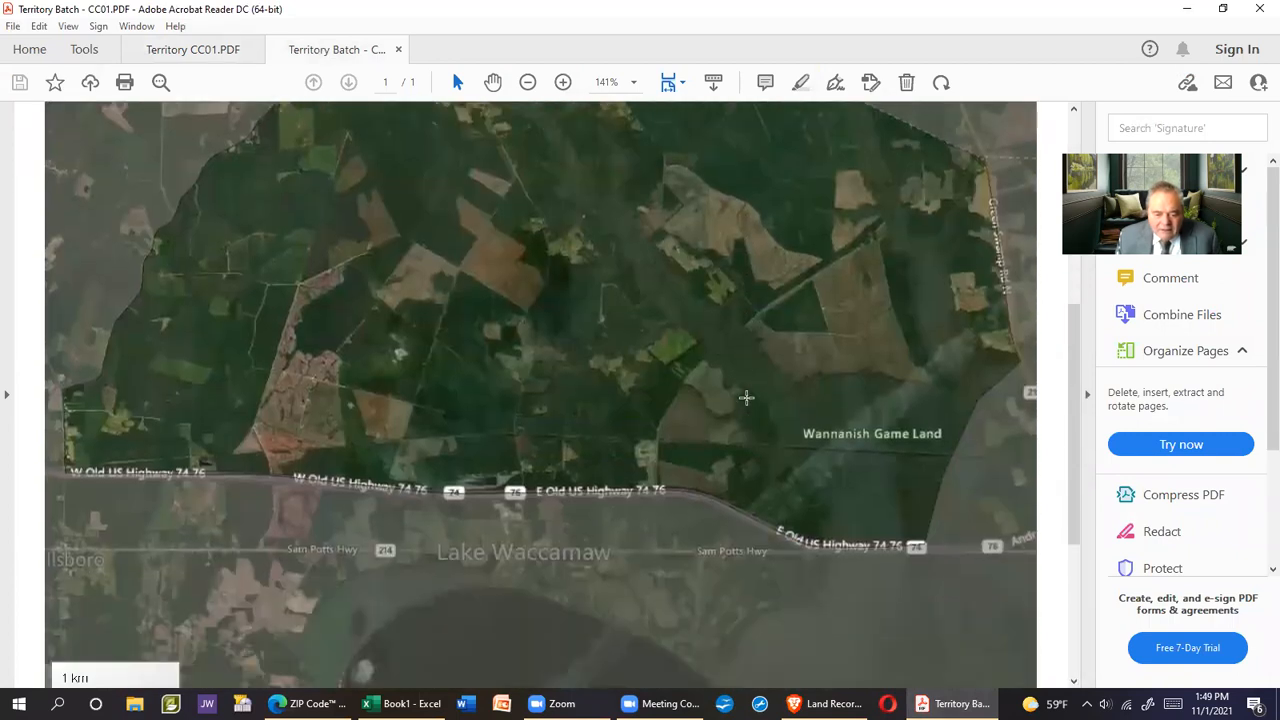
scroll(759, 385, up, 2)
scroll(757, 393, up, 1)
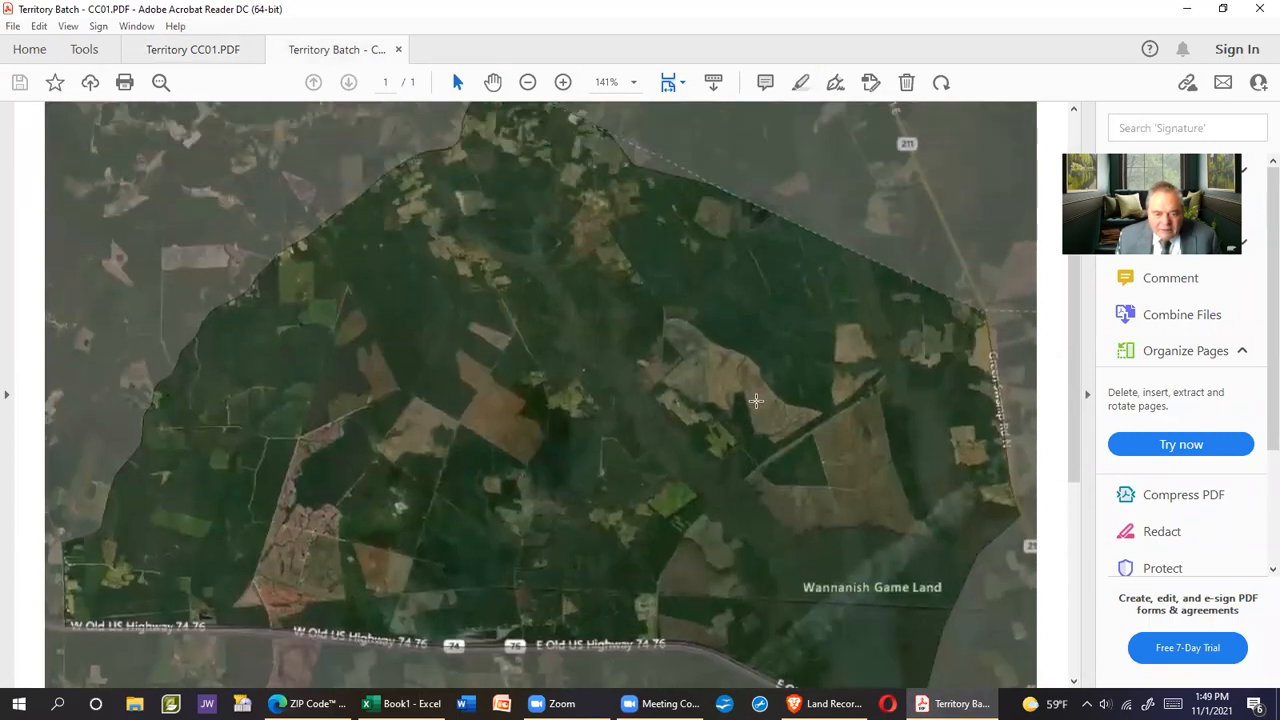
scroll(784, 457, down, 1)
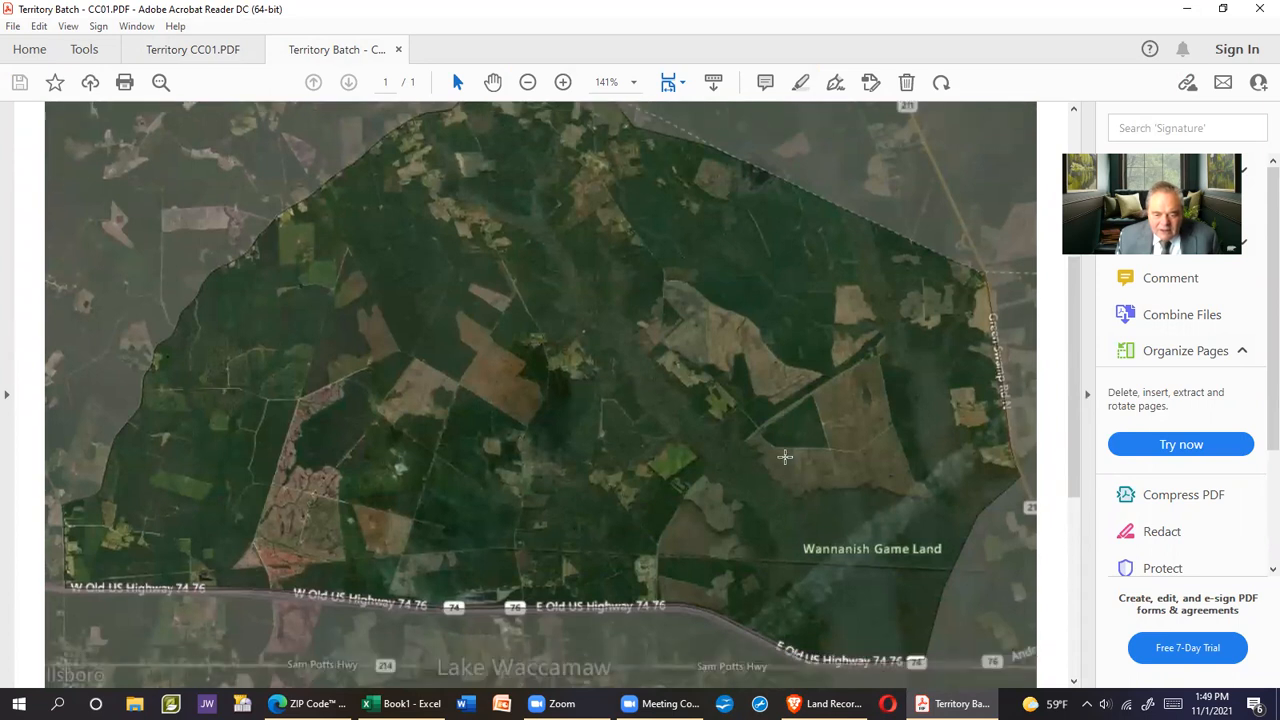
Zoom the map card to 400% and scroll around it before returning to the USPS page
click(566, 86)
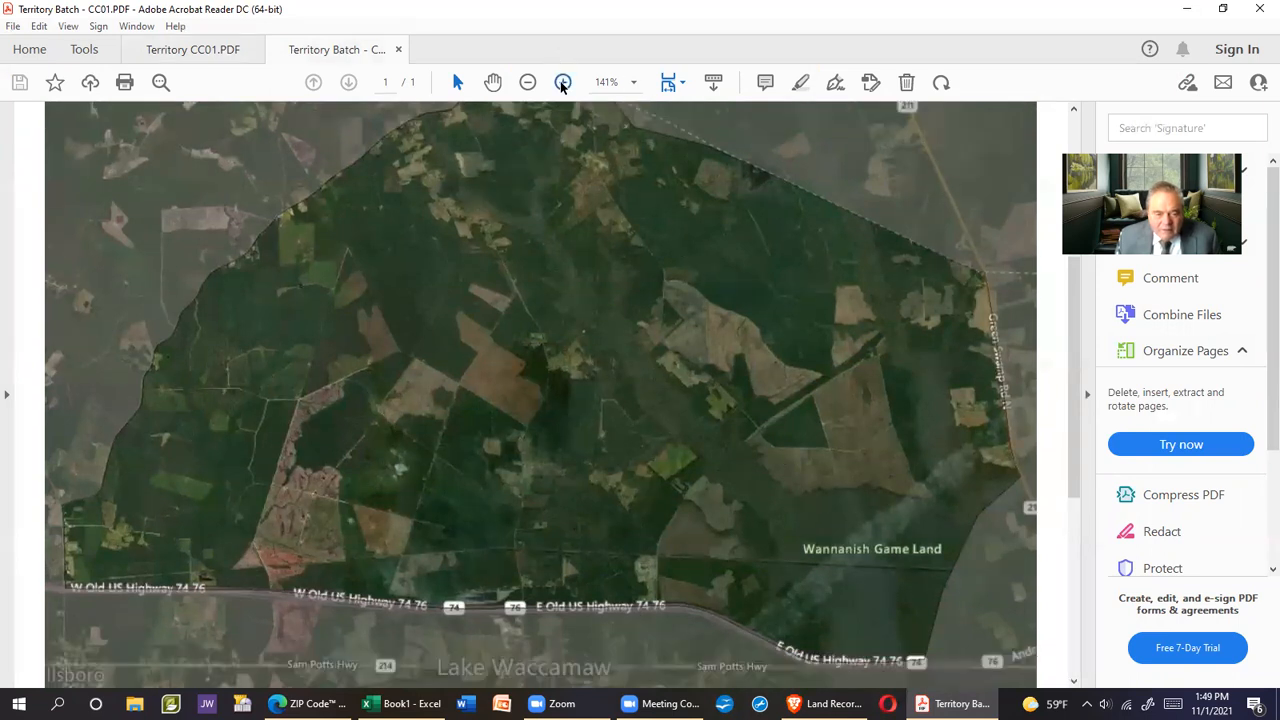
click(565, 86)
click(564, 86)
click(564, 86)
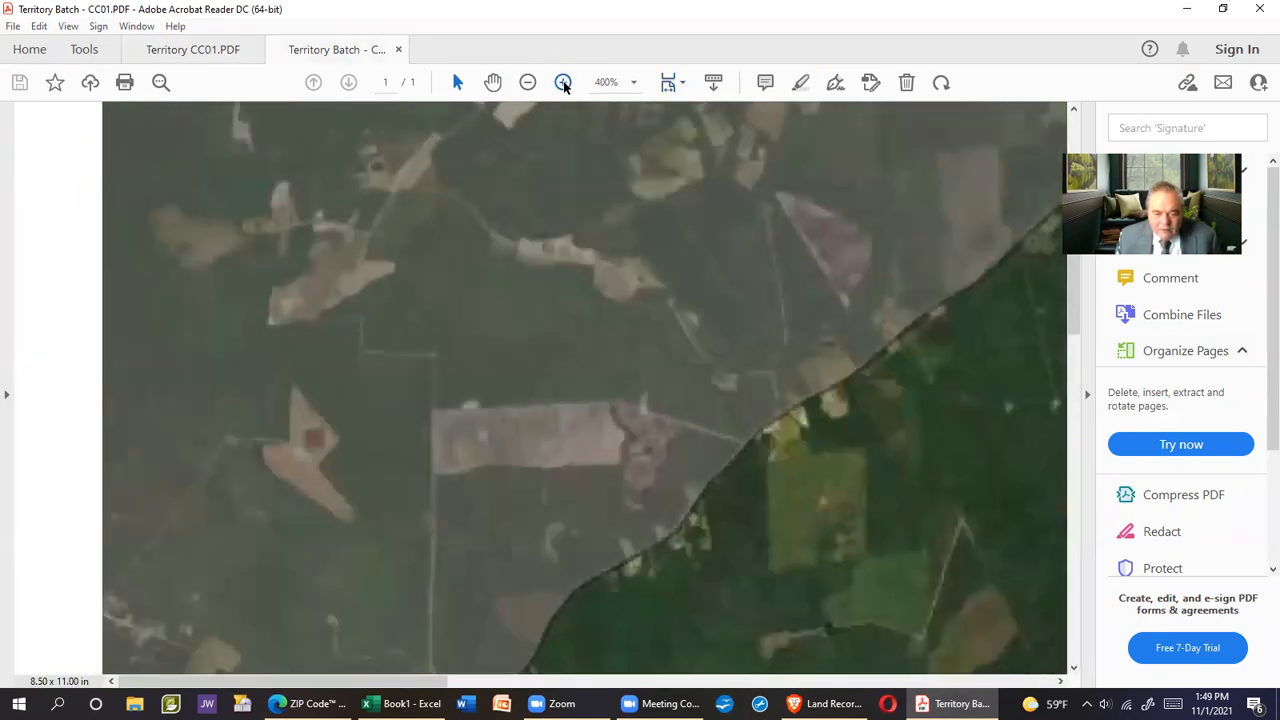
drag(838, 480, 550, 433)
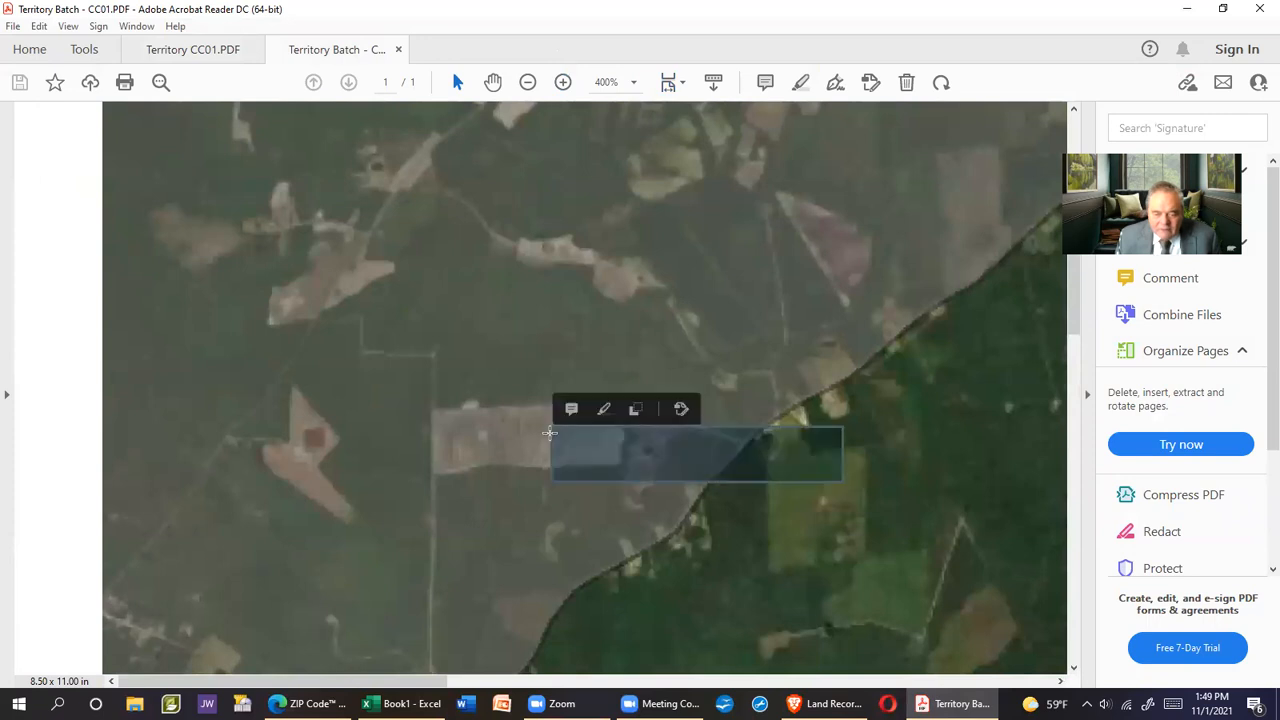
drag(1059, 682, 1059, 682)
scroll(900, 486, down, 2)
scroll(903, 480, down, 5)
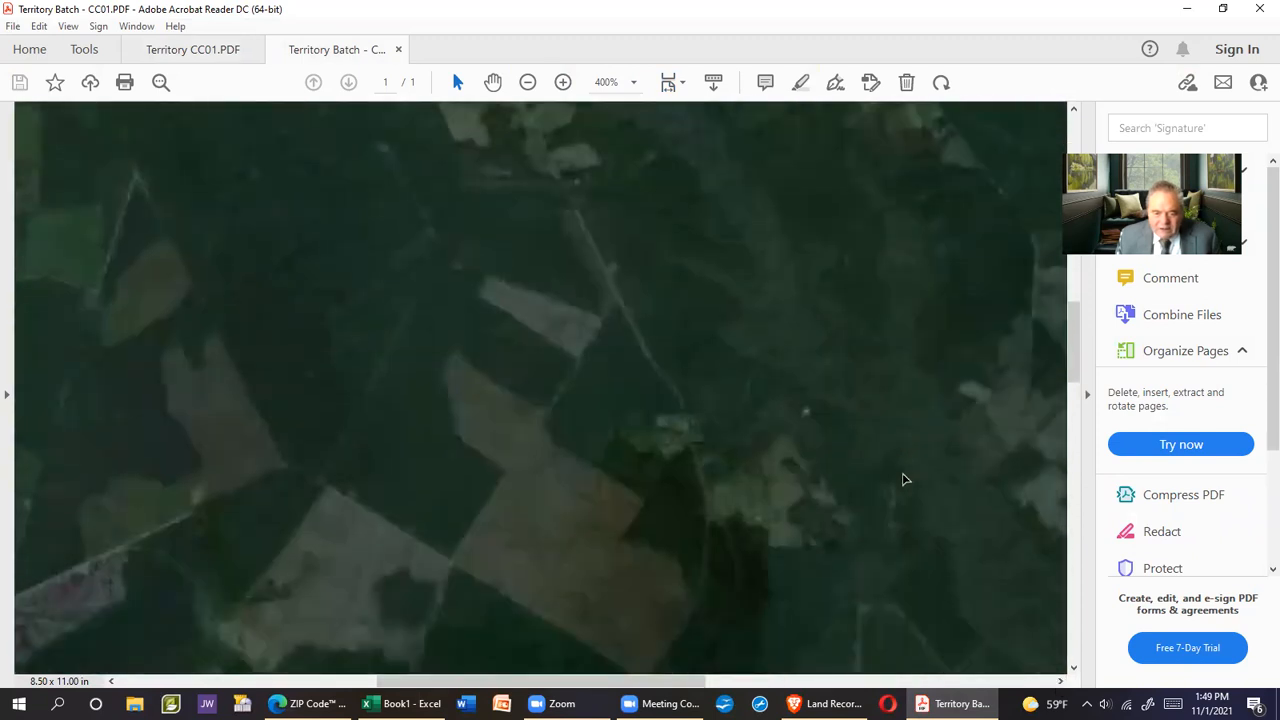
scroll(898, 465, down, 5)
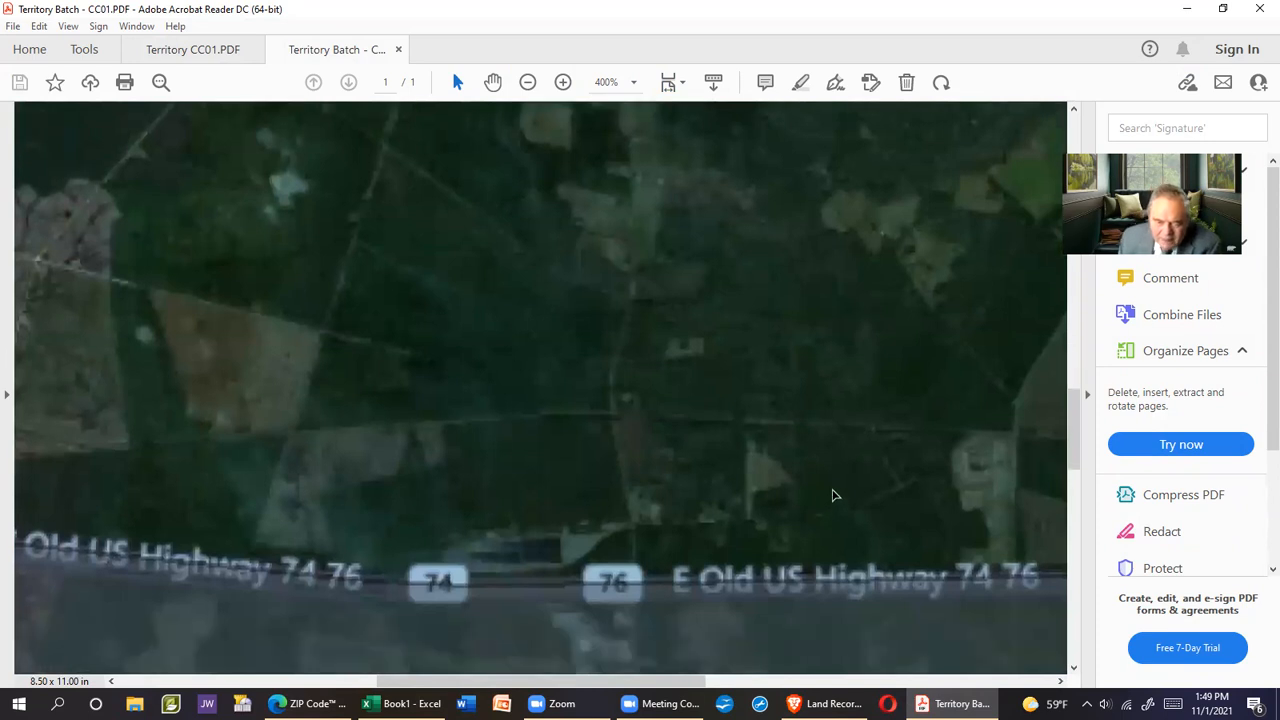
scroll(840, 485, up, 5)
scroll(838, 487, up, 5)
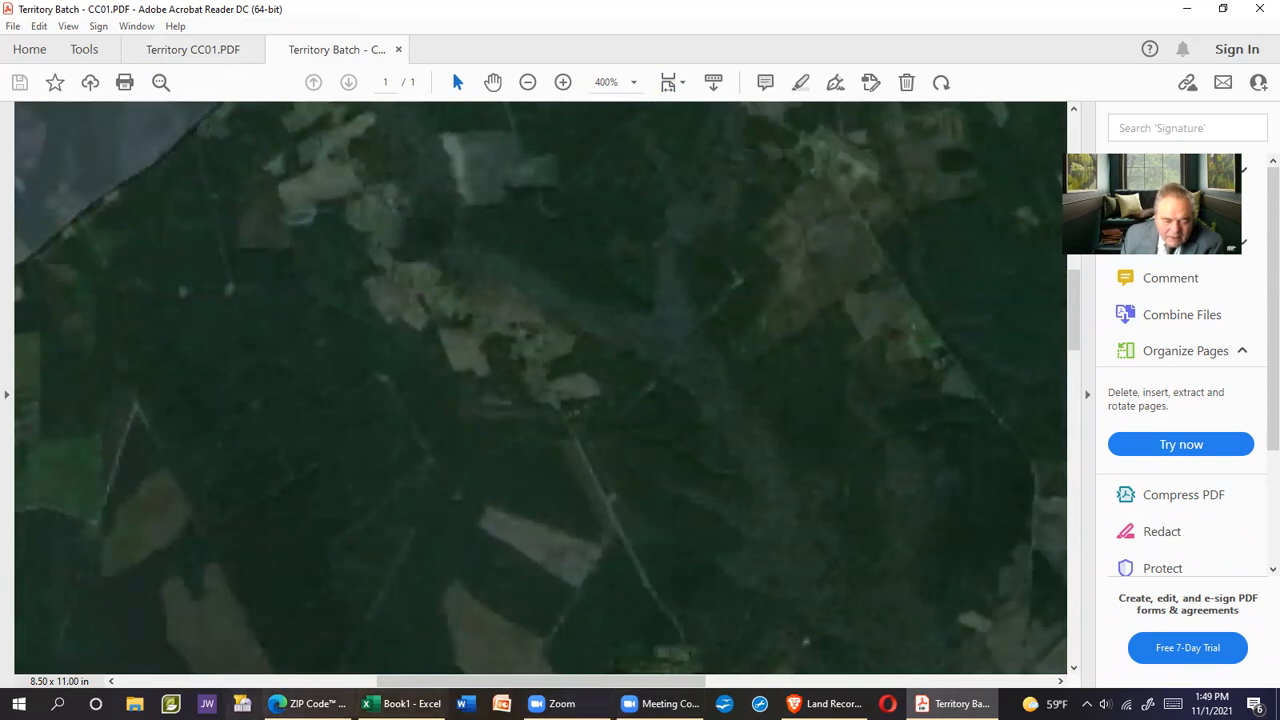
key(alt+Tab)
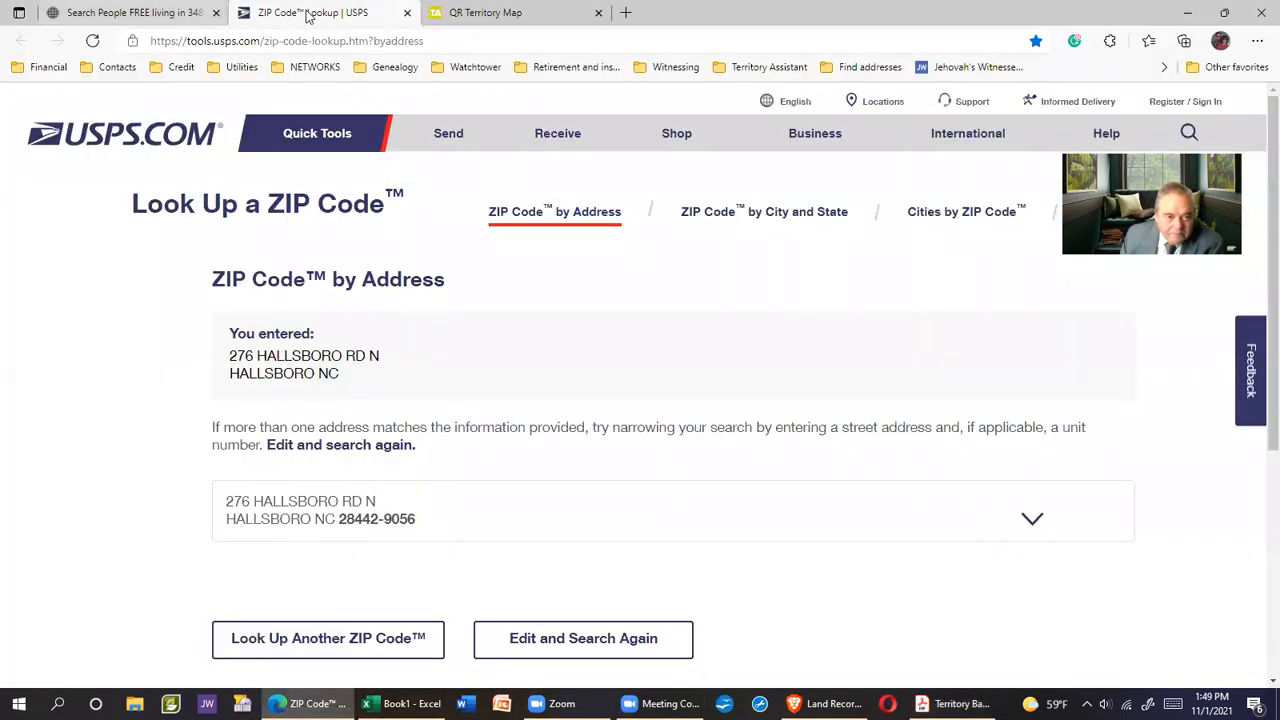
Pan the QR Territory Map from Hallsboro Rd N north along Old N East Rd past farm buildings
click(492, 14)
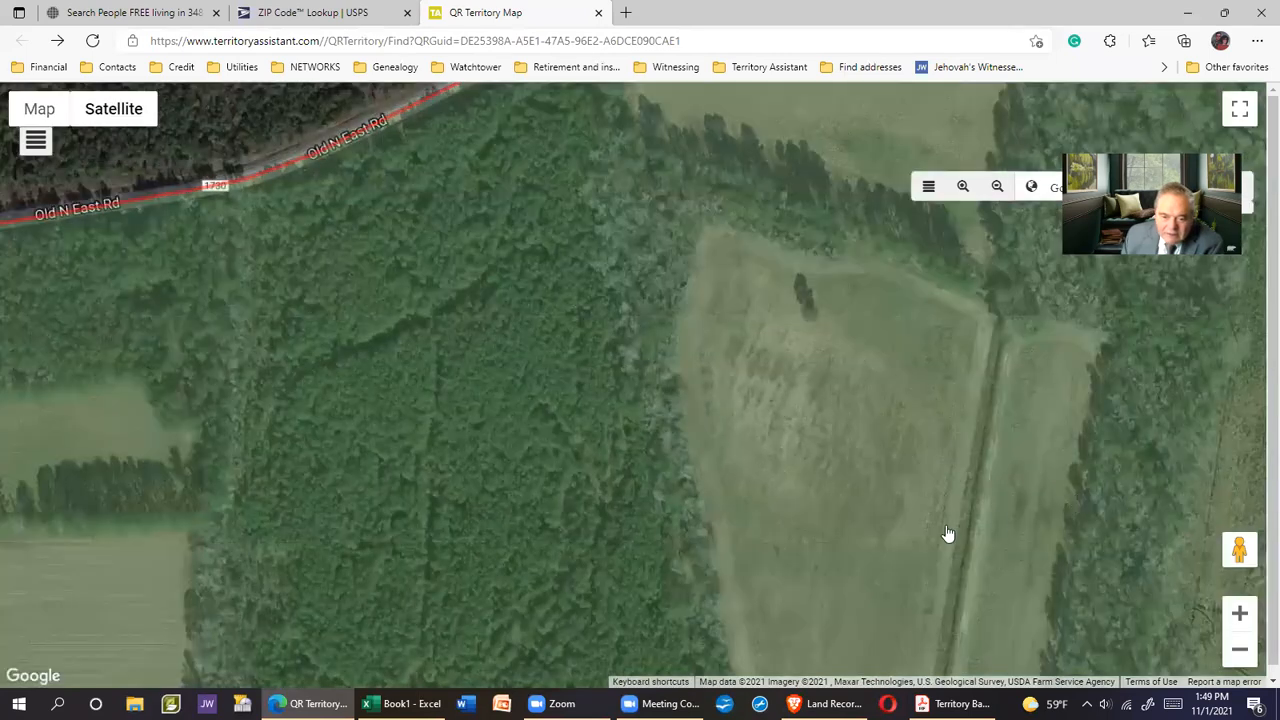
drag(489, 464, 1160, 490)
drag(562, 568, 497, 606)
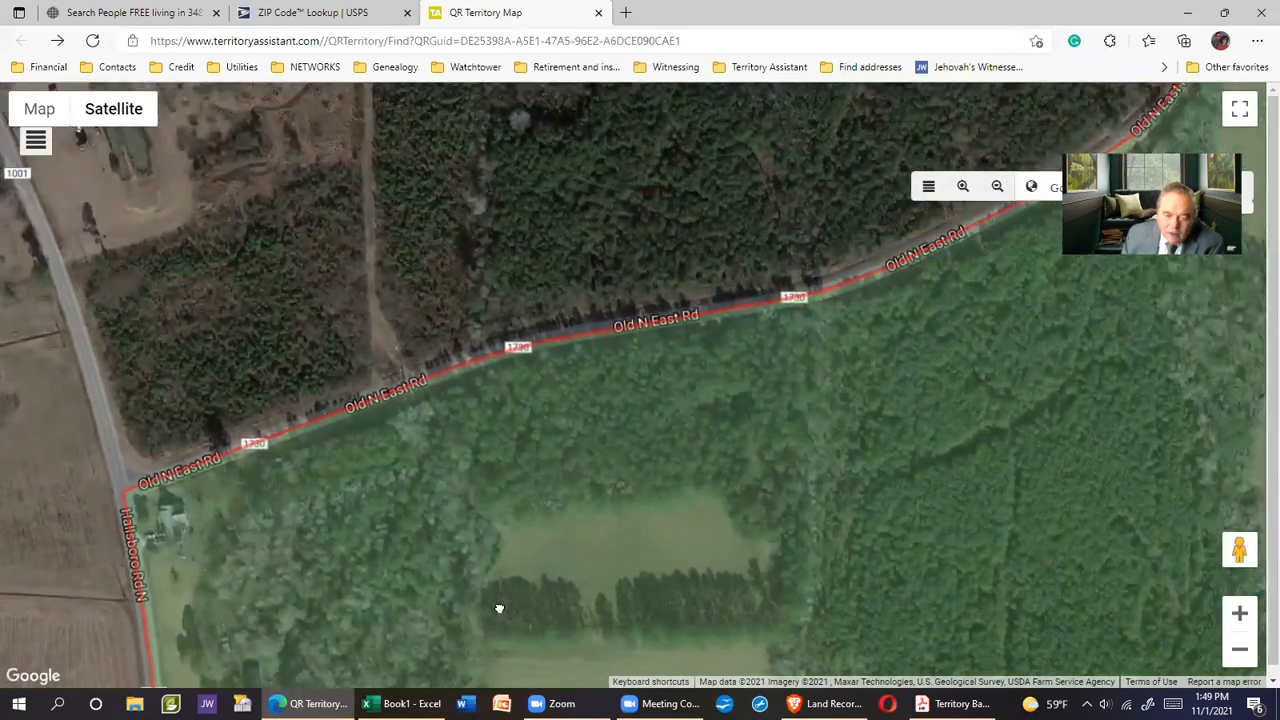
drag(877, 443, 577, 606)
drag(925, 452, 630, 648)
drag(755, 392, 588, 637)
drag(661, 316, 623, 543)
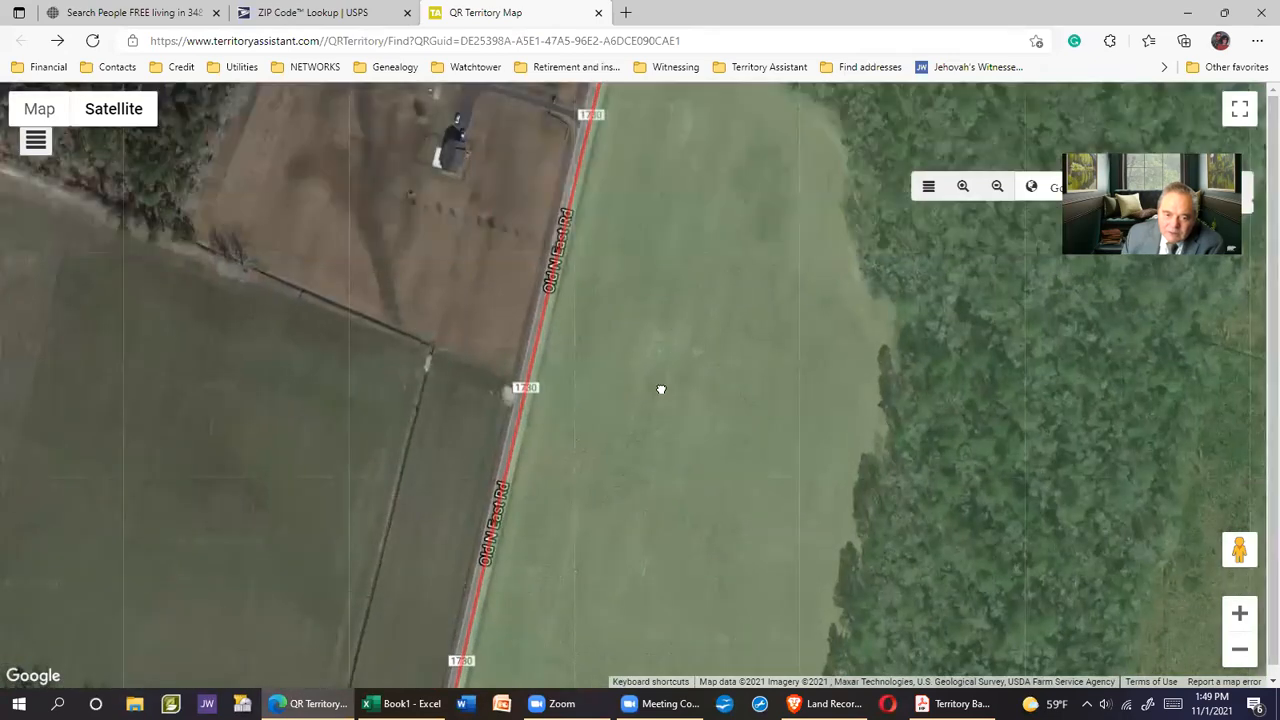
drag(660, 389, 654, 491)
Continue north toward Old Northeast Rd, the Boggy Branch area and a side road
drag(693, 397, 660, 550)
drag(746, 334, 651, 640)
drag(806, 406, 620, 537)
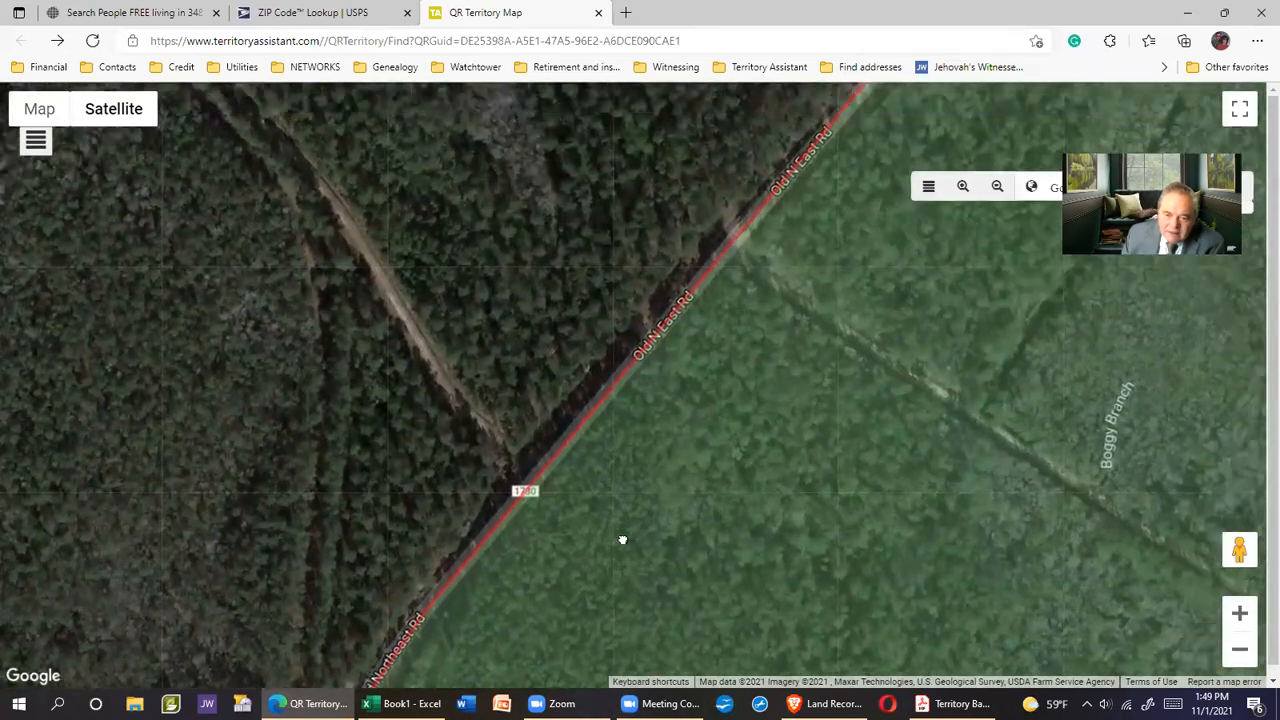
drag(740, 354, 563, 648)
drag(648, 409, 565, 668)
drag(645, 485, 803, 229)
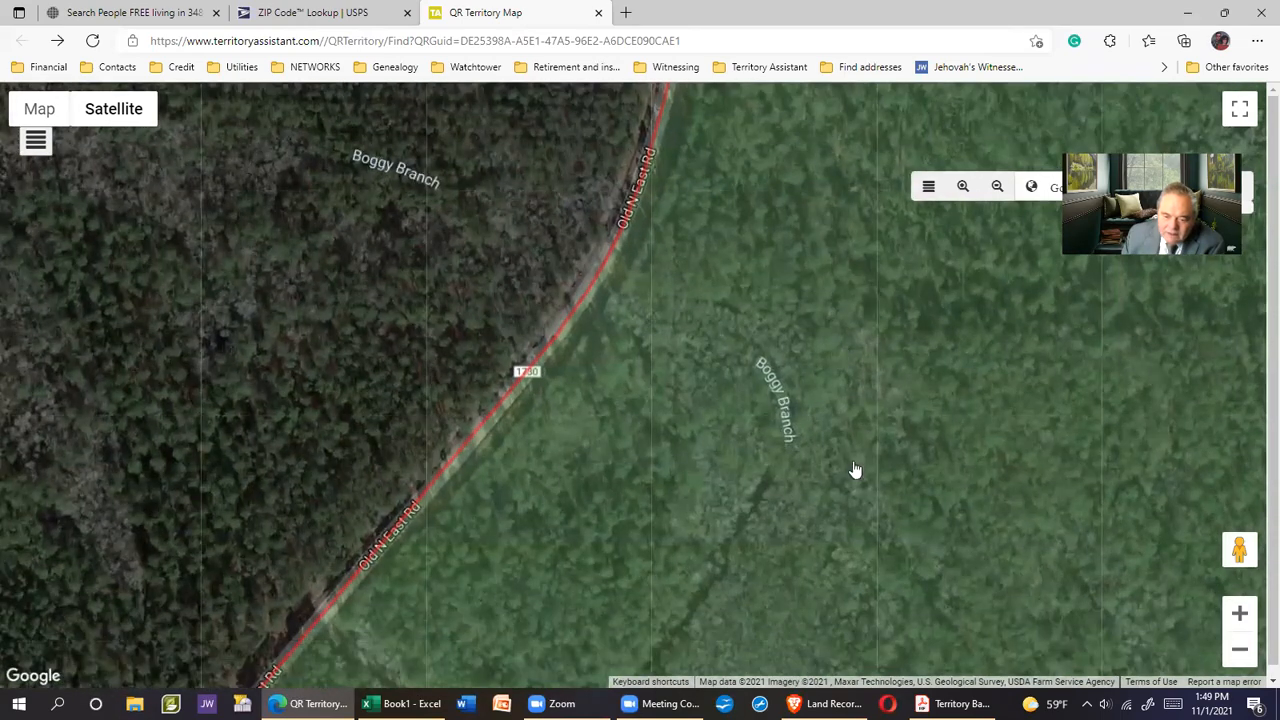
drag(851, 471, 883, 406)
drag(702, 511, 769, 380)
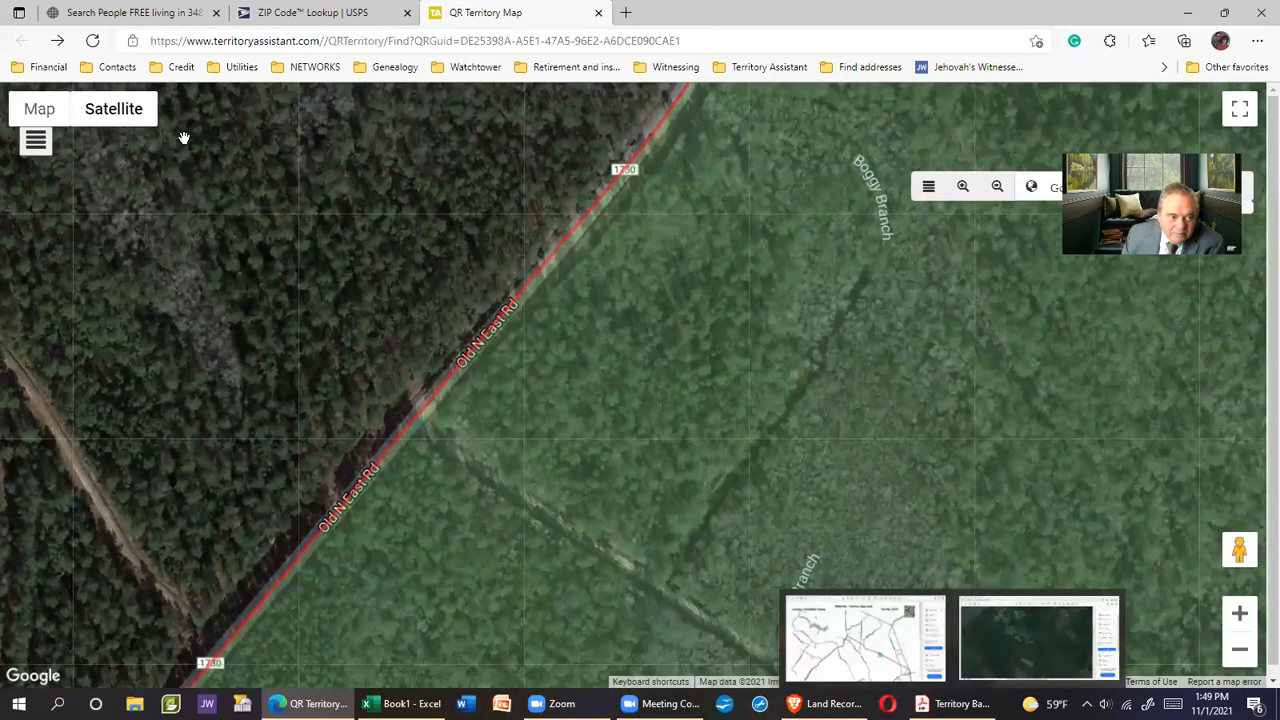
In road map view, follow Old Northeast Rd north to the route 1730 curve
click(40, 109)
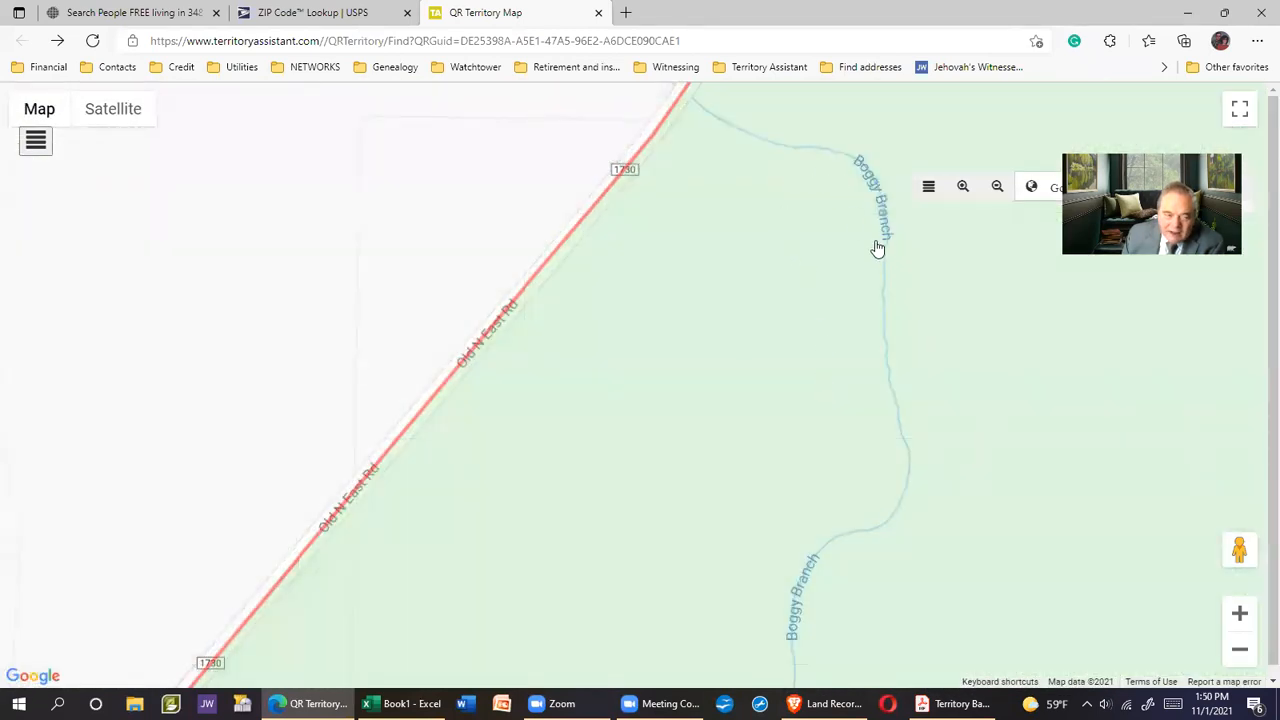
click(125, 118)
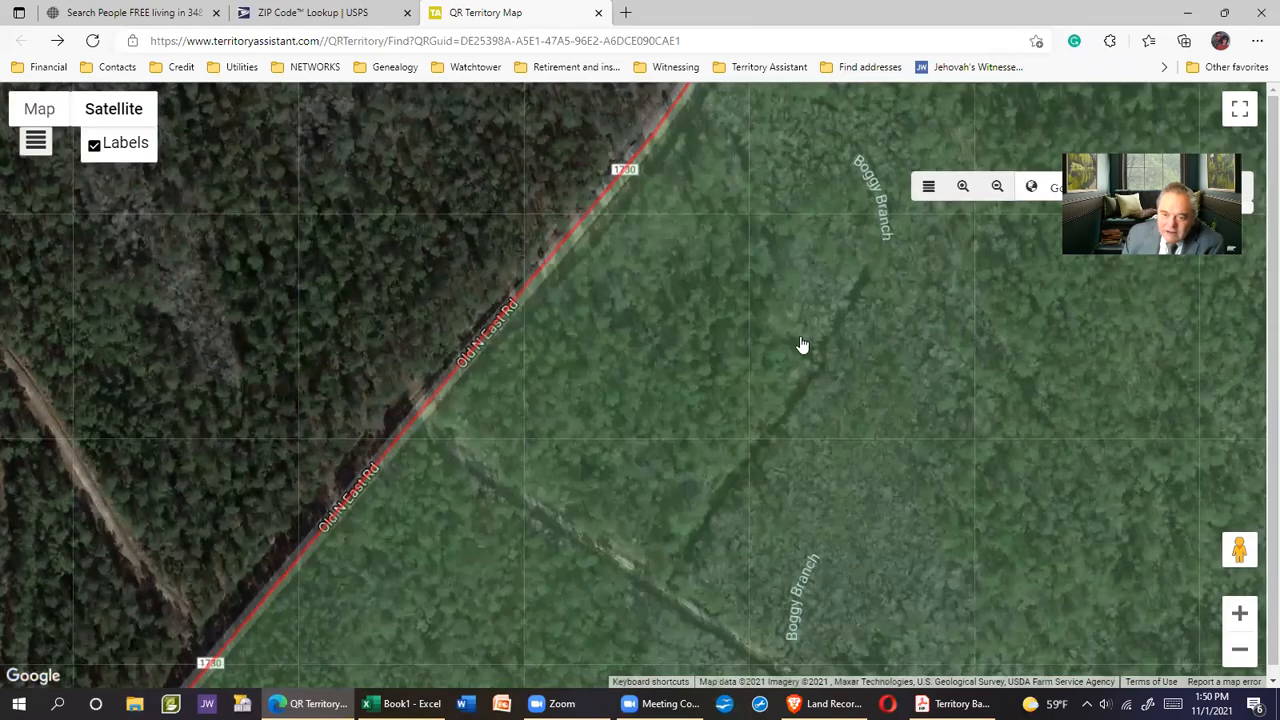
click(38, 111)
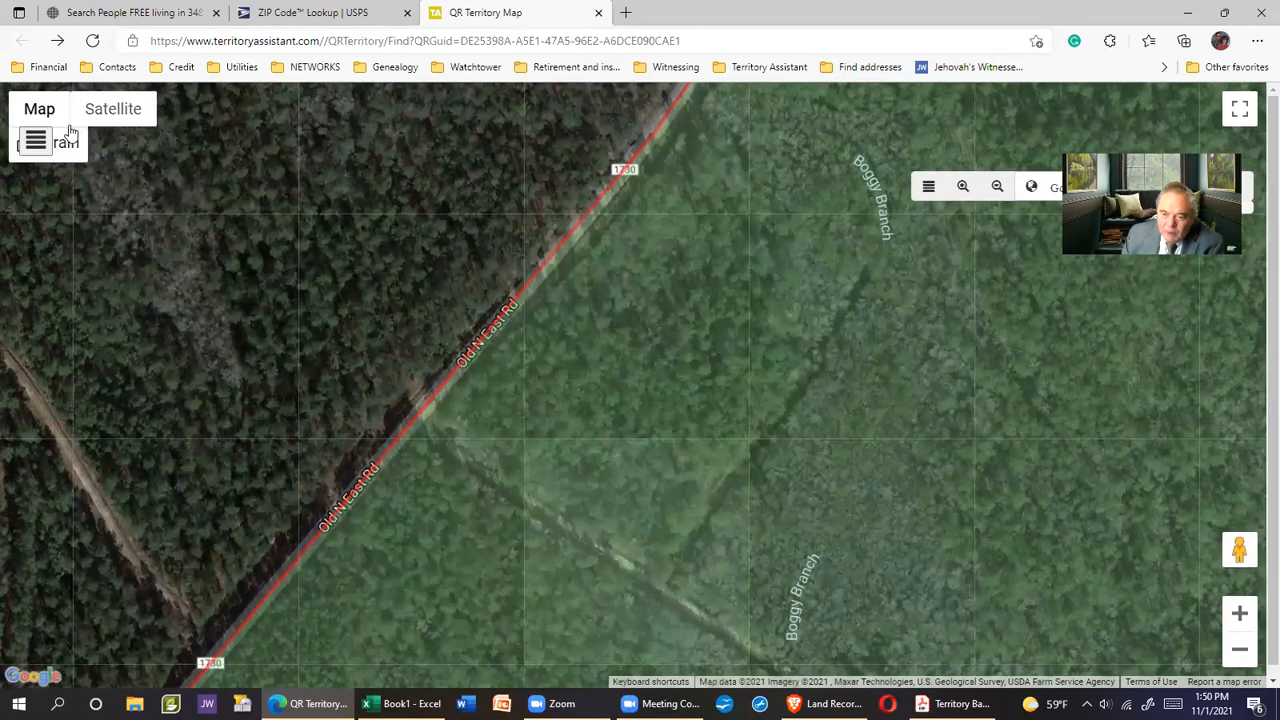
mouse_move(957, 501)
mouse_down()
mouse_move(886, 494)
mouse_move(797, 240)
mouse_up()
drag(703, 446, 782, 225)
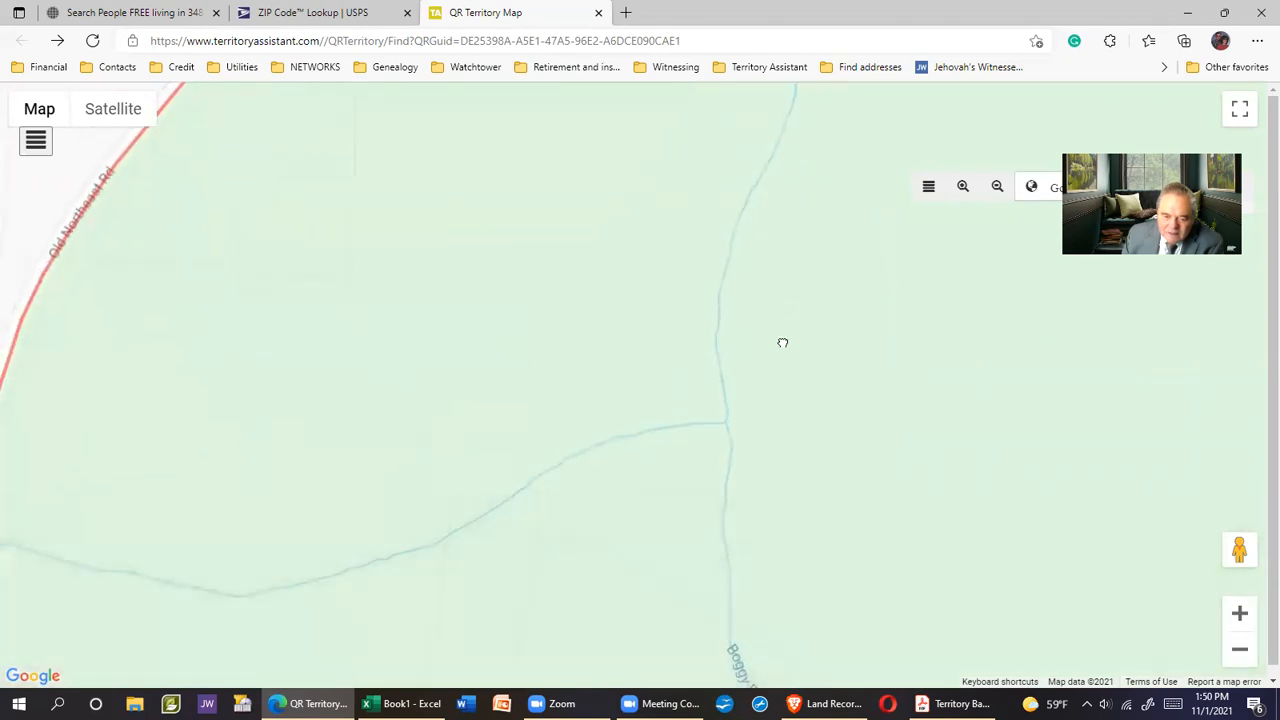
drag(783, 343, 748, 630)
drag(725, 350, 671, 583)
drag(707, 392, 676, 520)
drag(751, 300, 691, 509)
drag(750, 421, 626, 500)
mouse_move(626, 369)
mouse_down()
mouse_move(561, 515)
mouse_move(586, 417)
mouse_move(663, 249)
mouse_up()
In satellite view, survey the fields along Spring Branch and the dense forest beyond
click(125, 108)
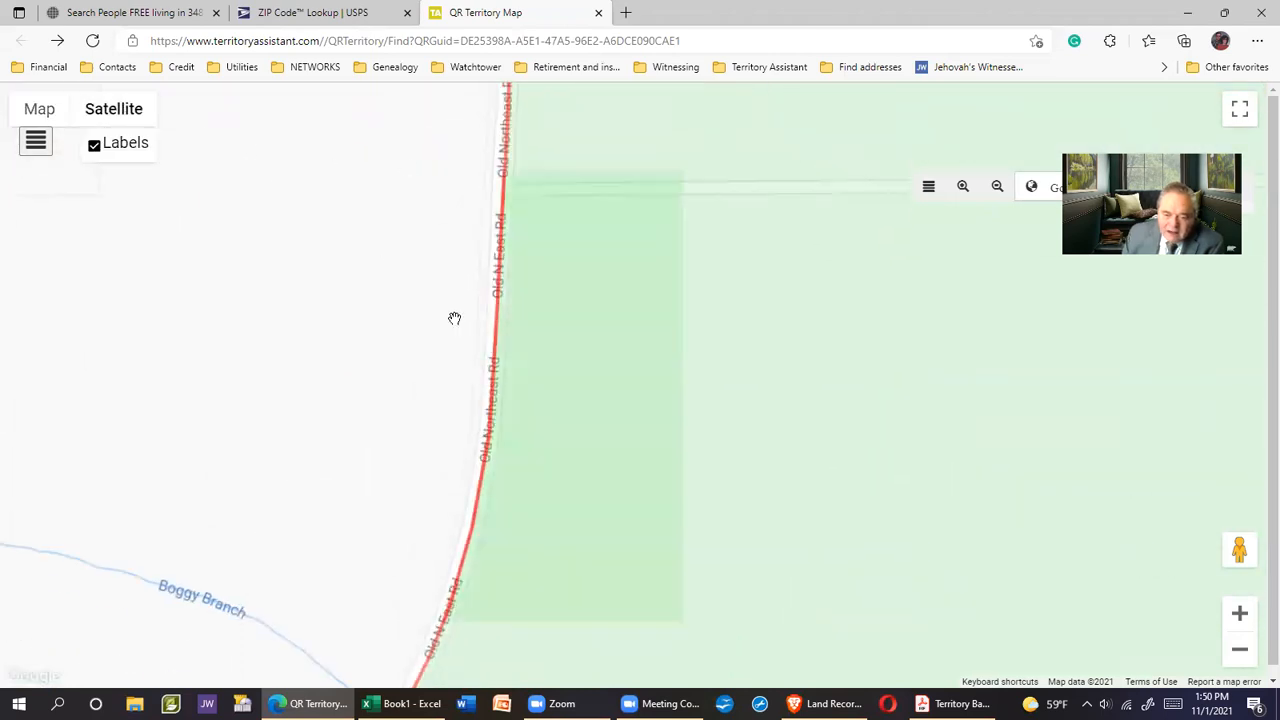
drag(780, 389, 292, 400)
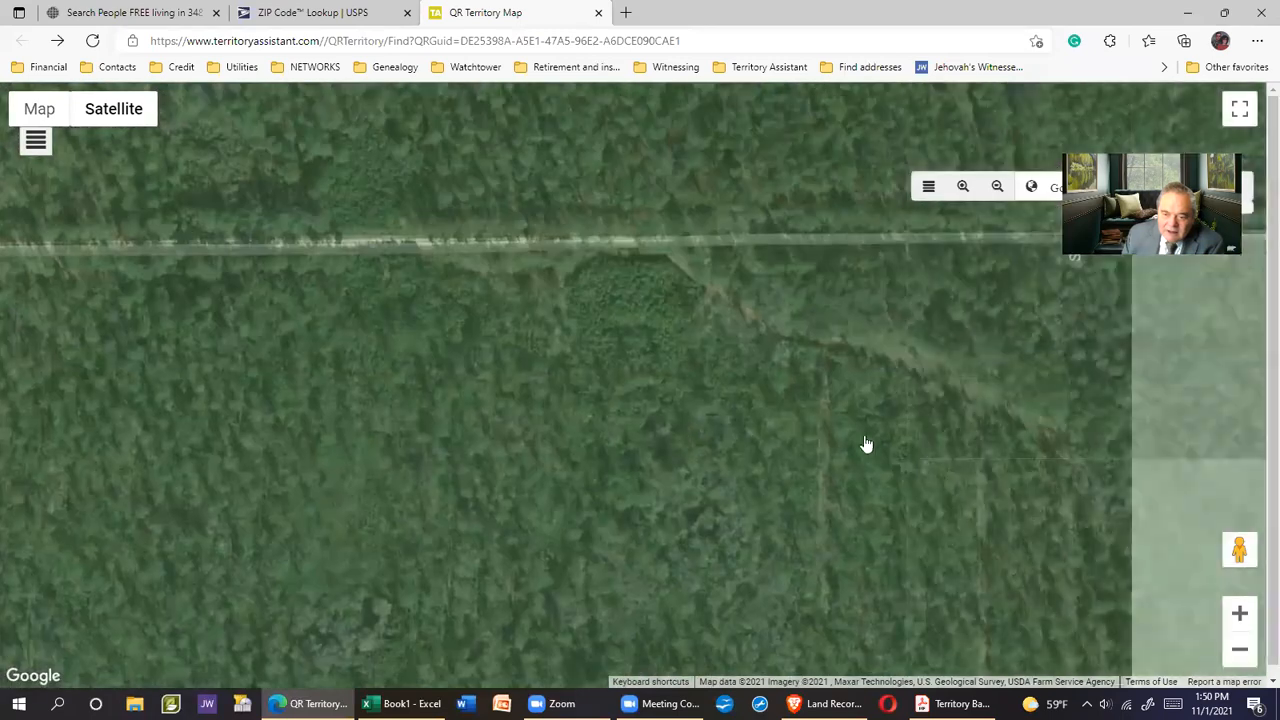
drag(866, 446, 563, 260)
mouse_move(868, 482)
mouse_down()
mouse_move(633, 421)
mouse_move(602, 396)
mouse_up()
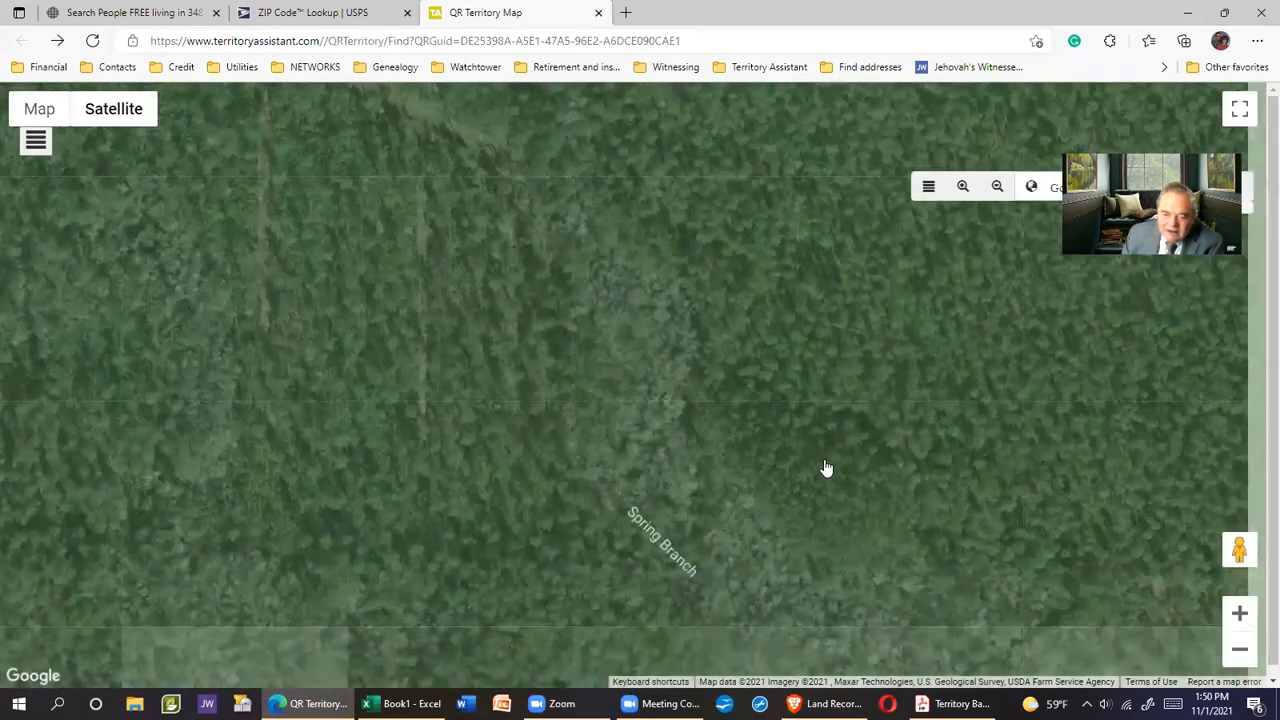
drag(826, 468, 632, 238)
mouse_move(755, 482)
mouse_down()
mouse_move(780, 245)
mouse_move(789, 294)
mouse_up()
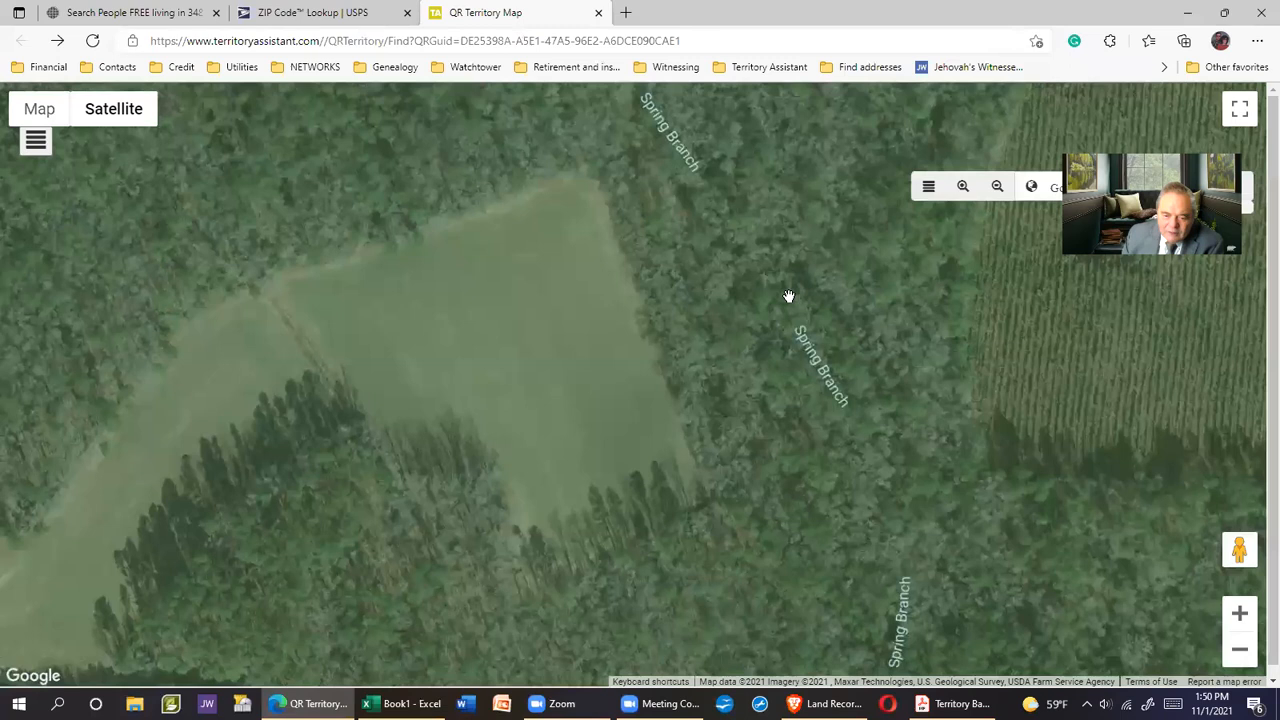
drag(834, 451, 864, 272)
drag(785, 450, 807, 429)
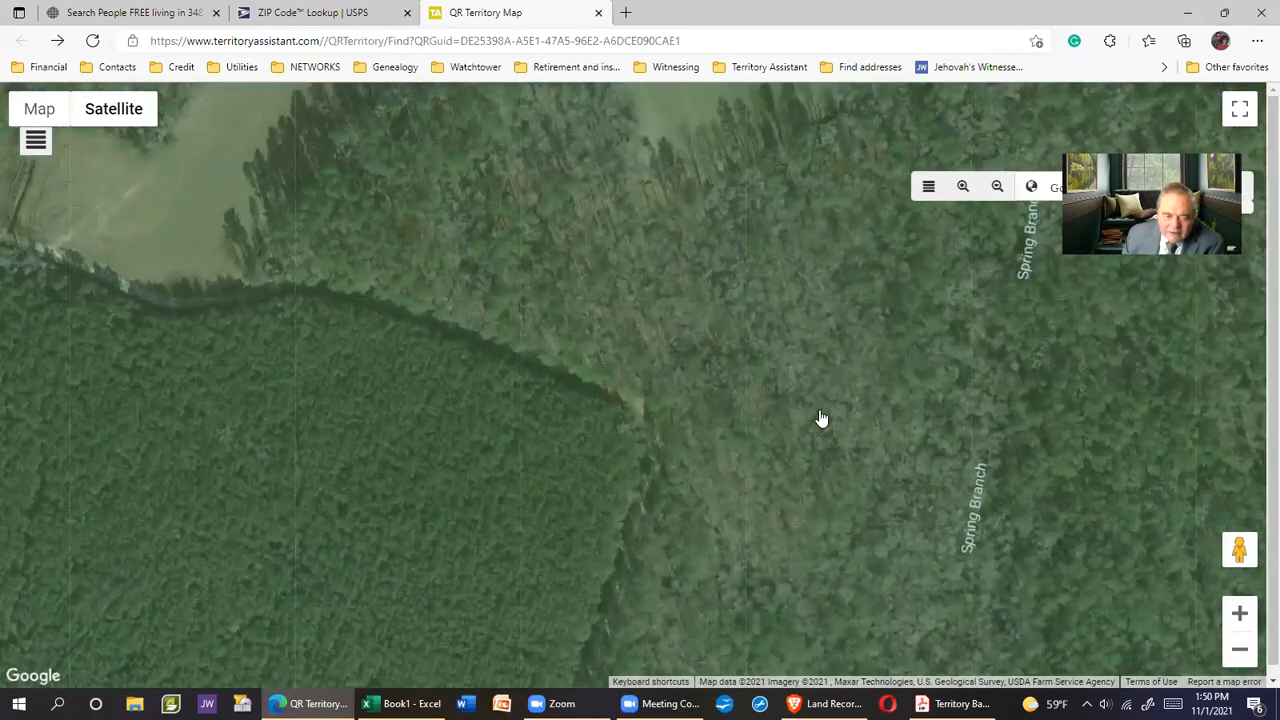
scroll(776, 381, down, 3)
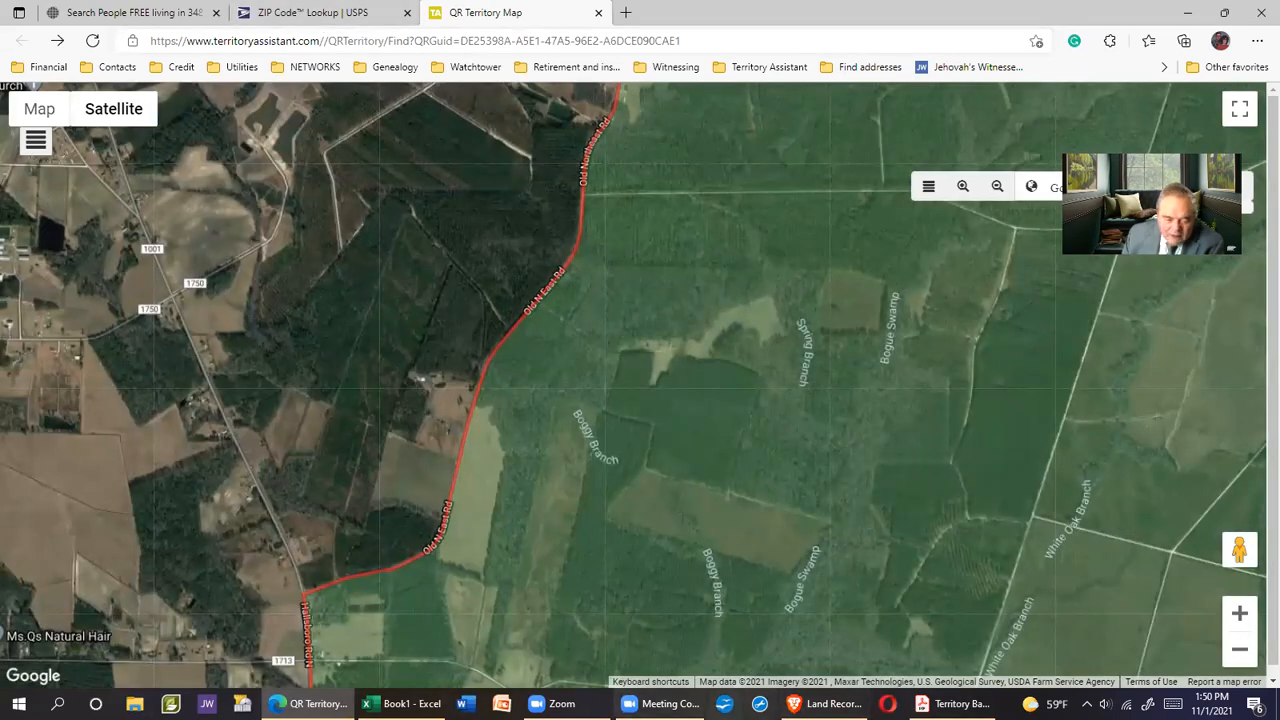
Cycle through the open windows and bring up the Excel resident list
click(308, 704)
click(952, 704)
click(308, 704)
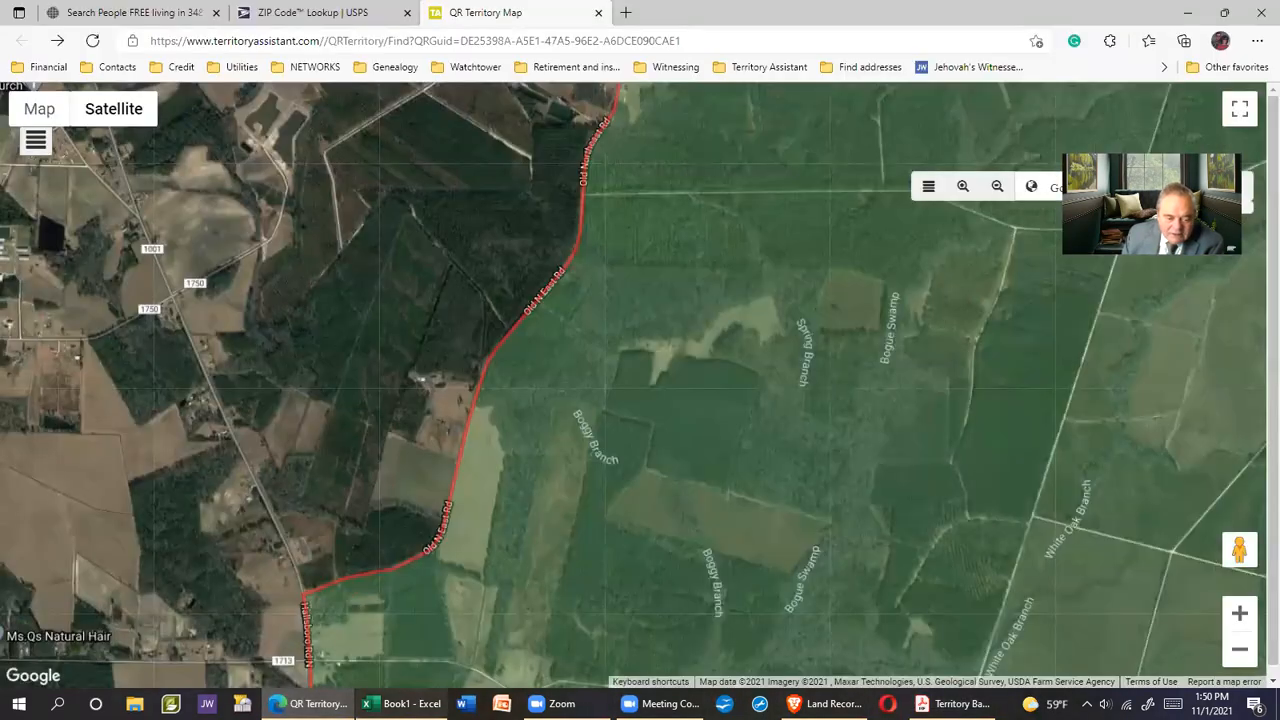
click(401, 704)
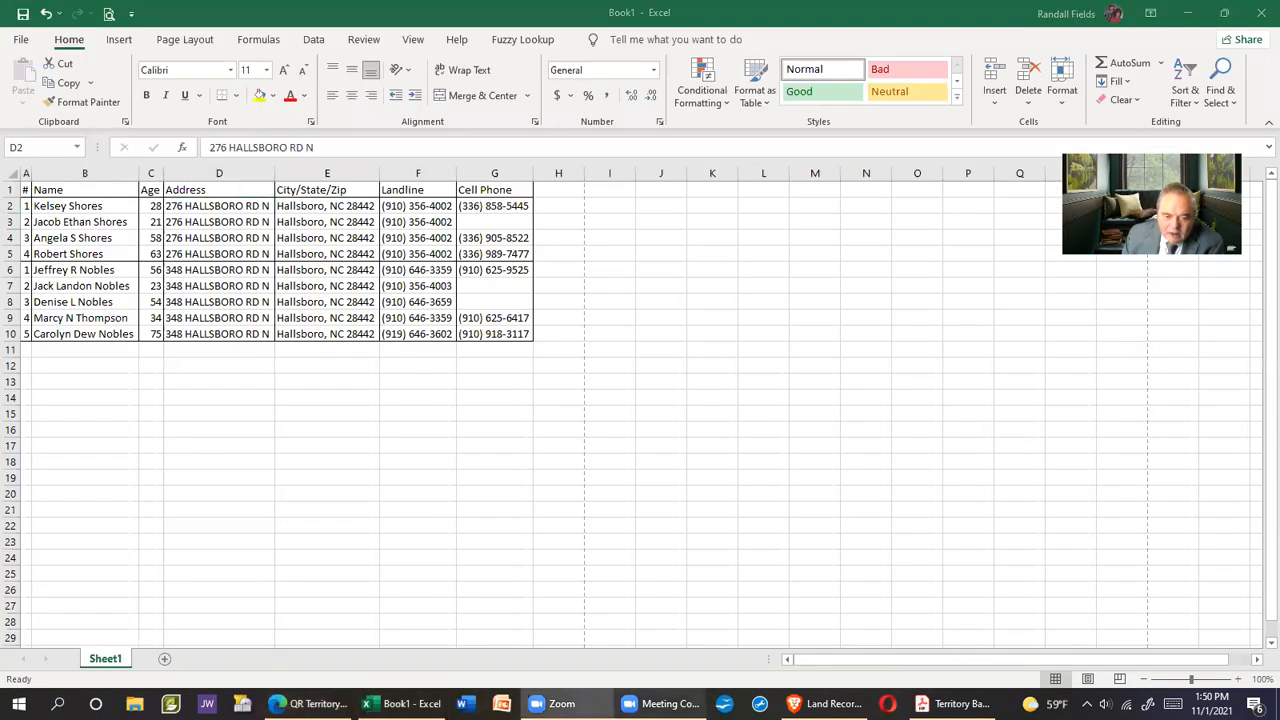